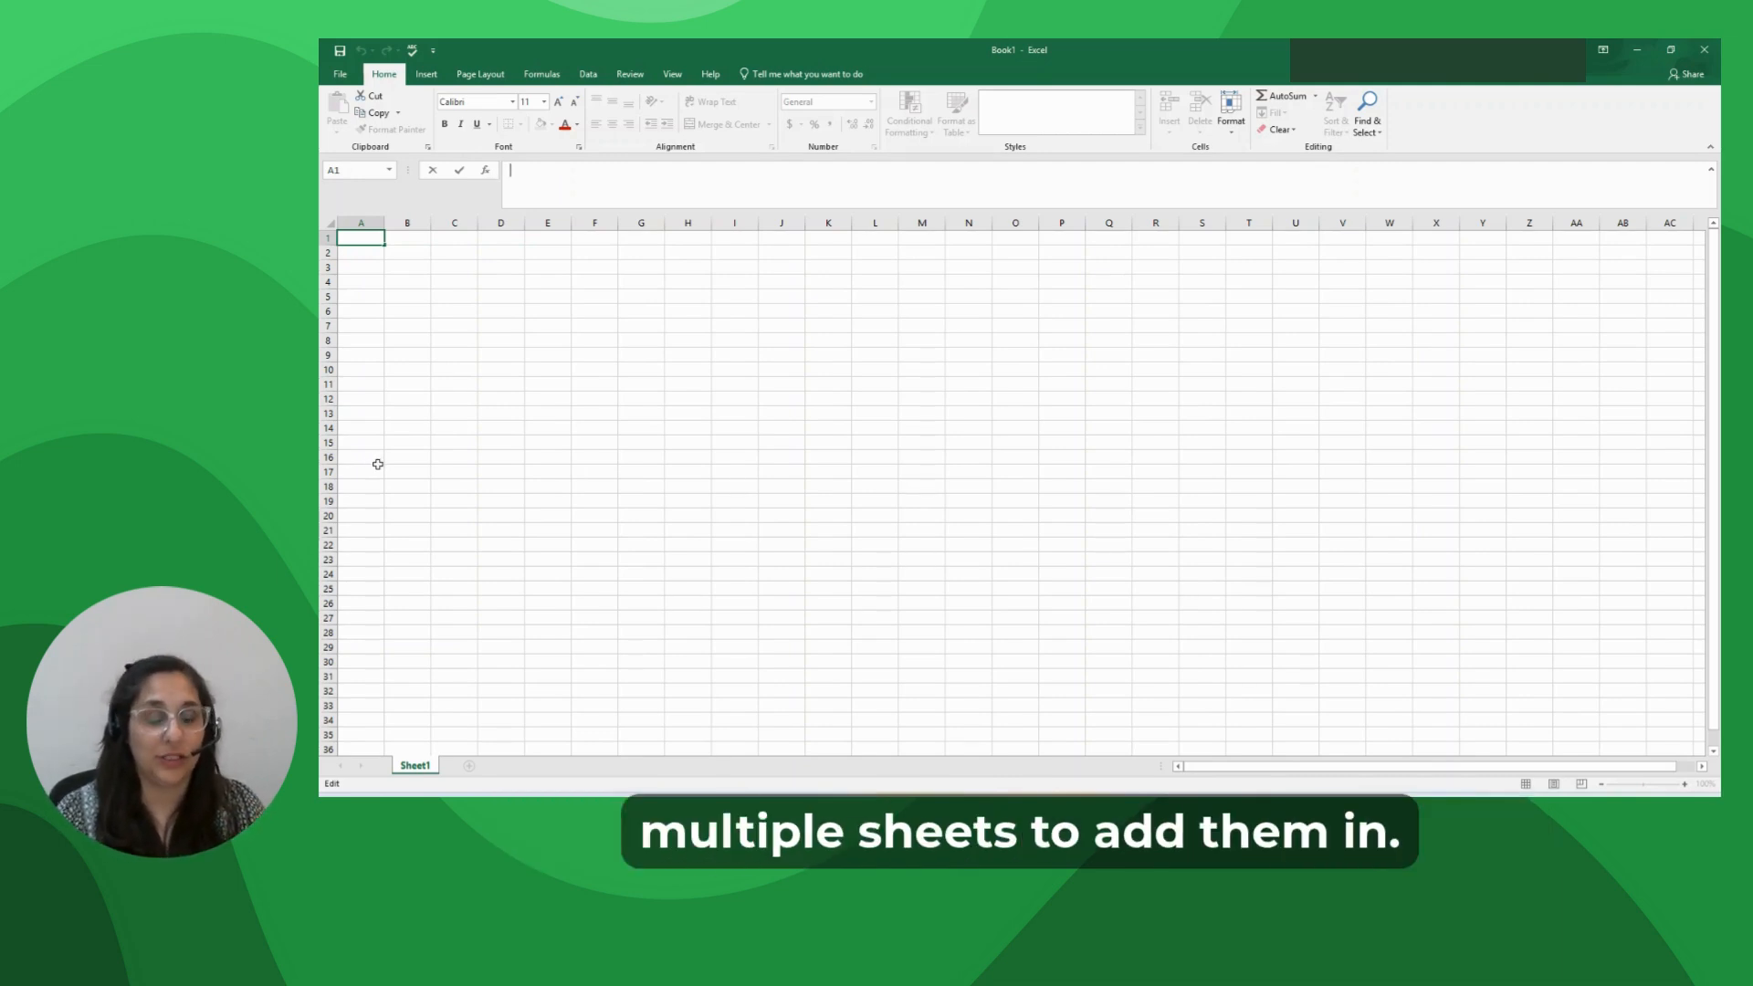
Rename the Sheet1 worksheet with the salesperson's full name followed by "Sales"
click(409, 773)
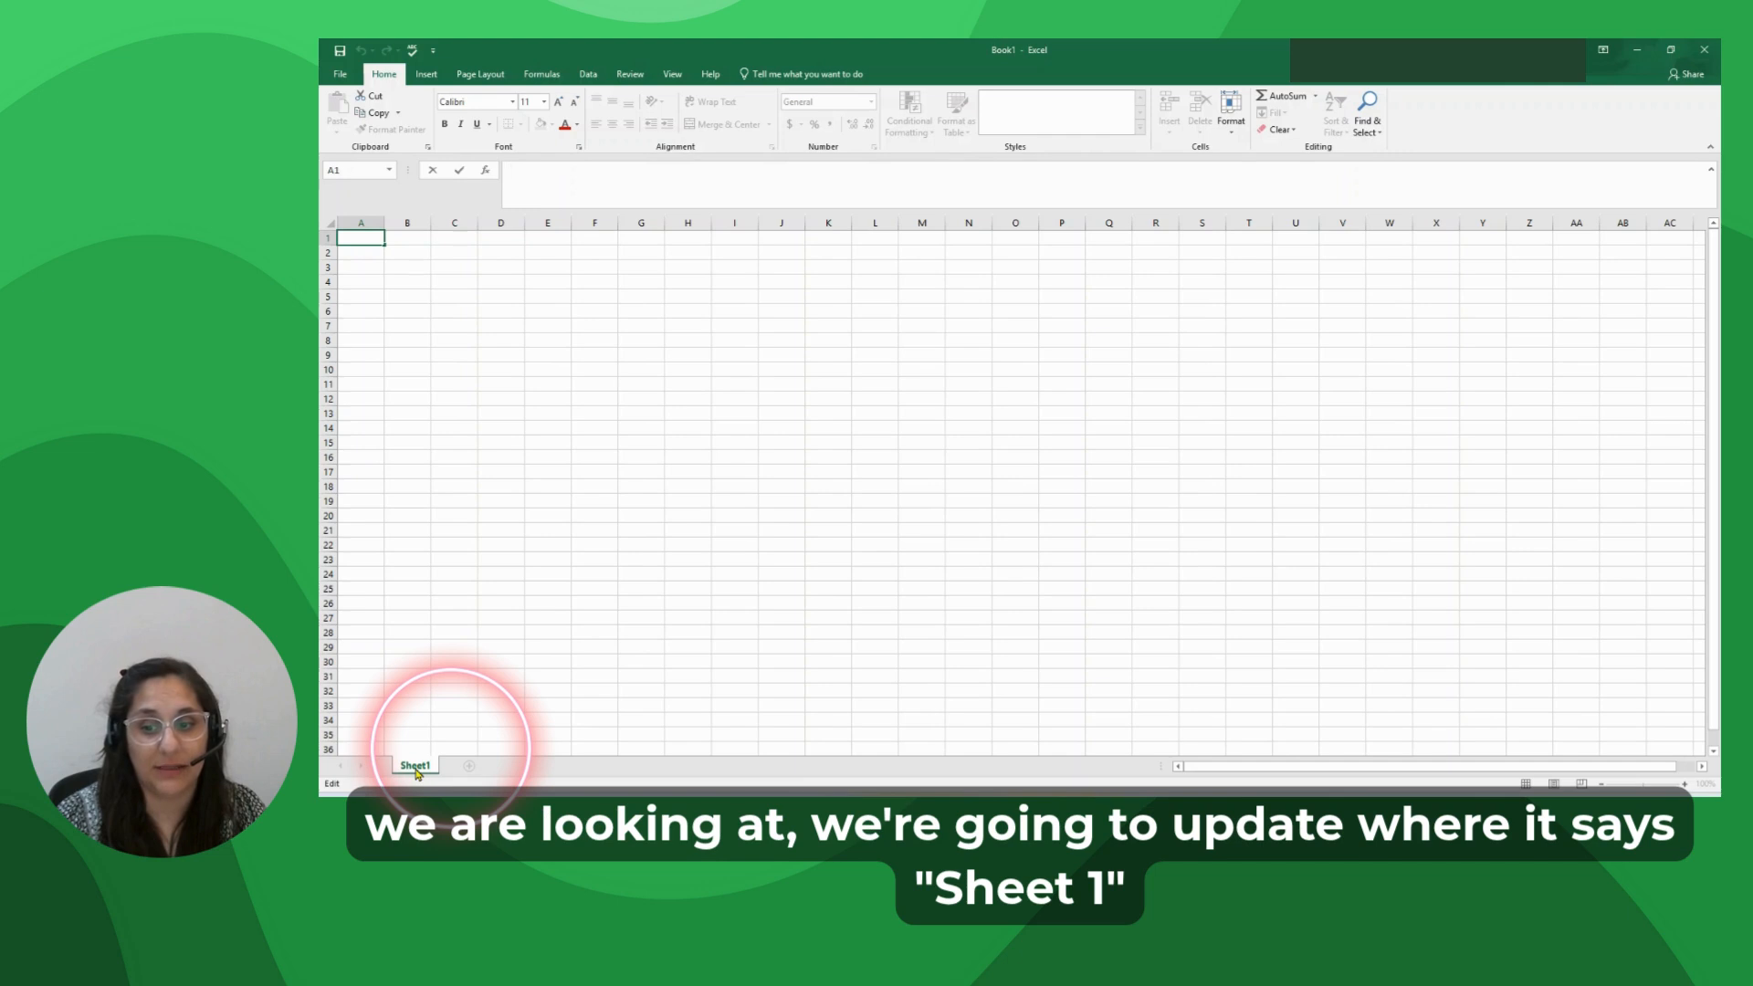
double_click(416, 766)
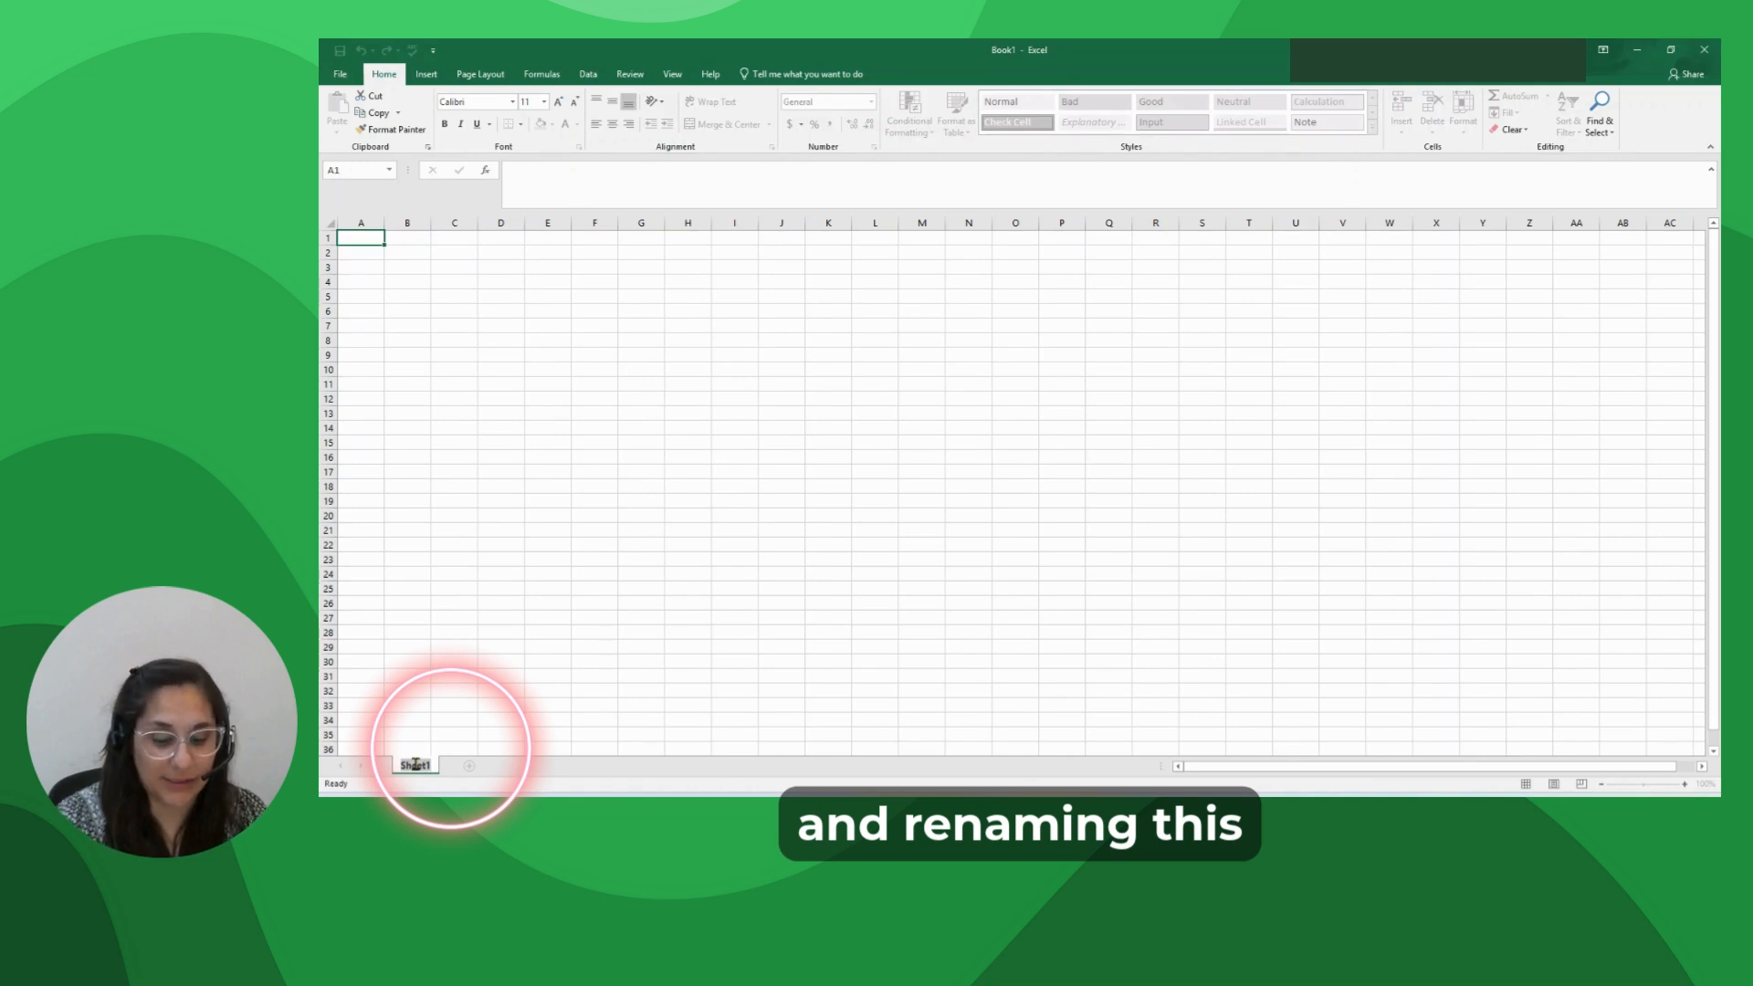
text(Norma)
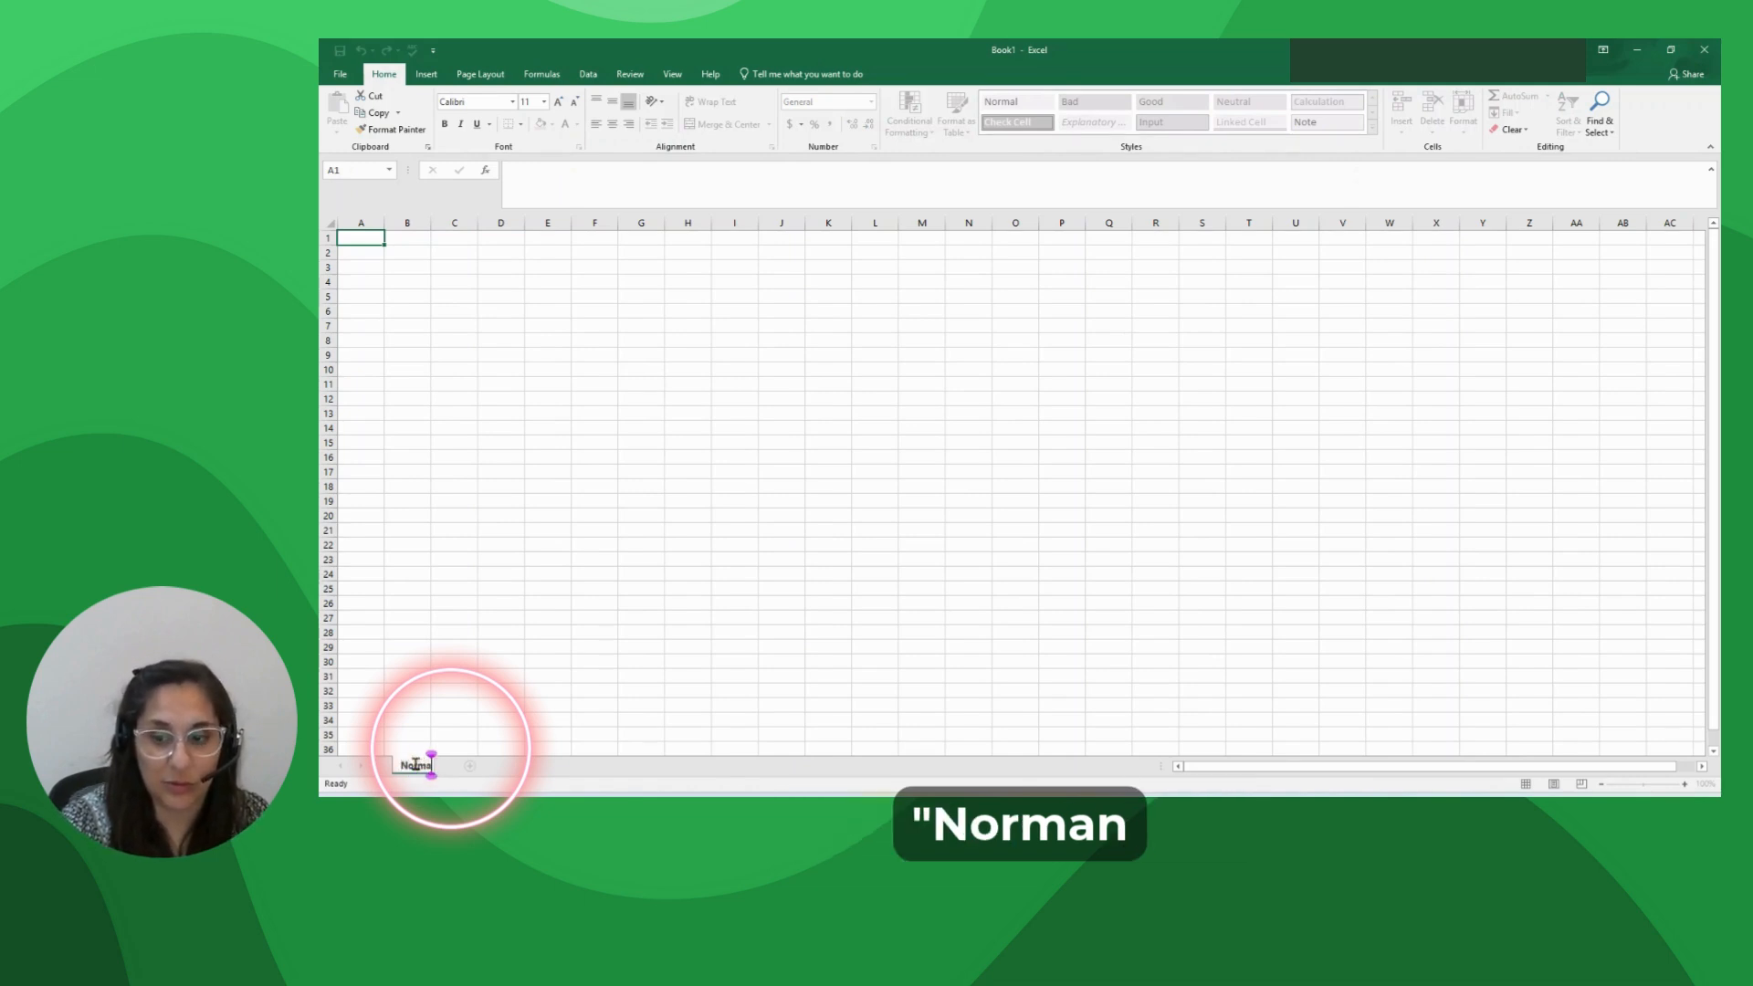
text(n)
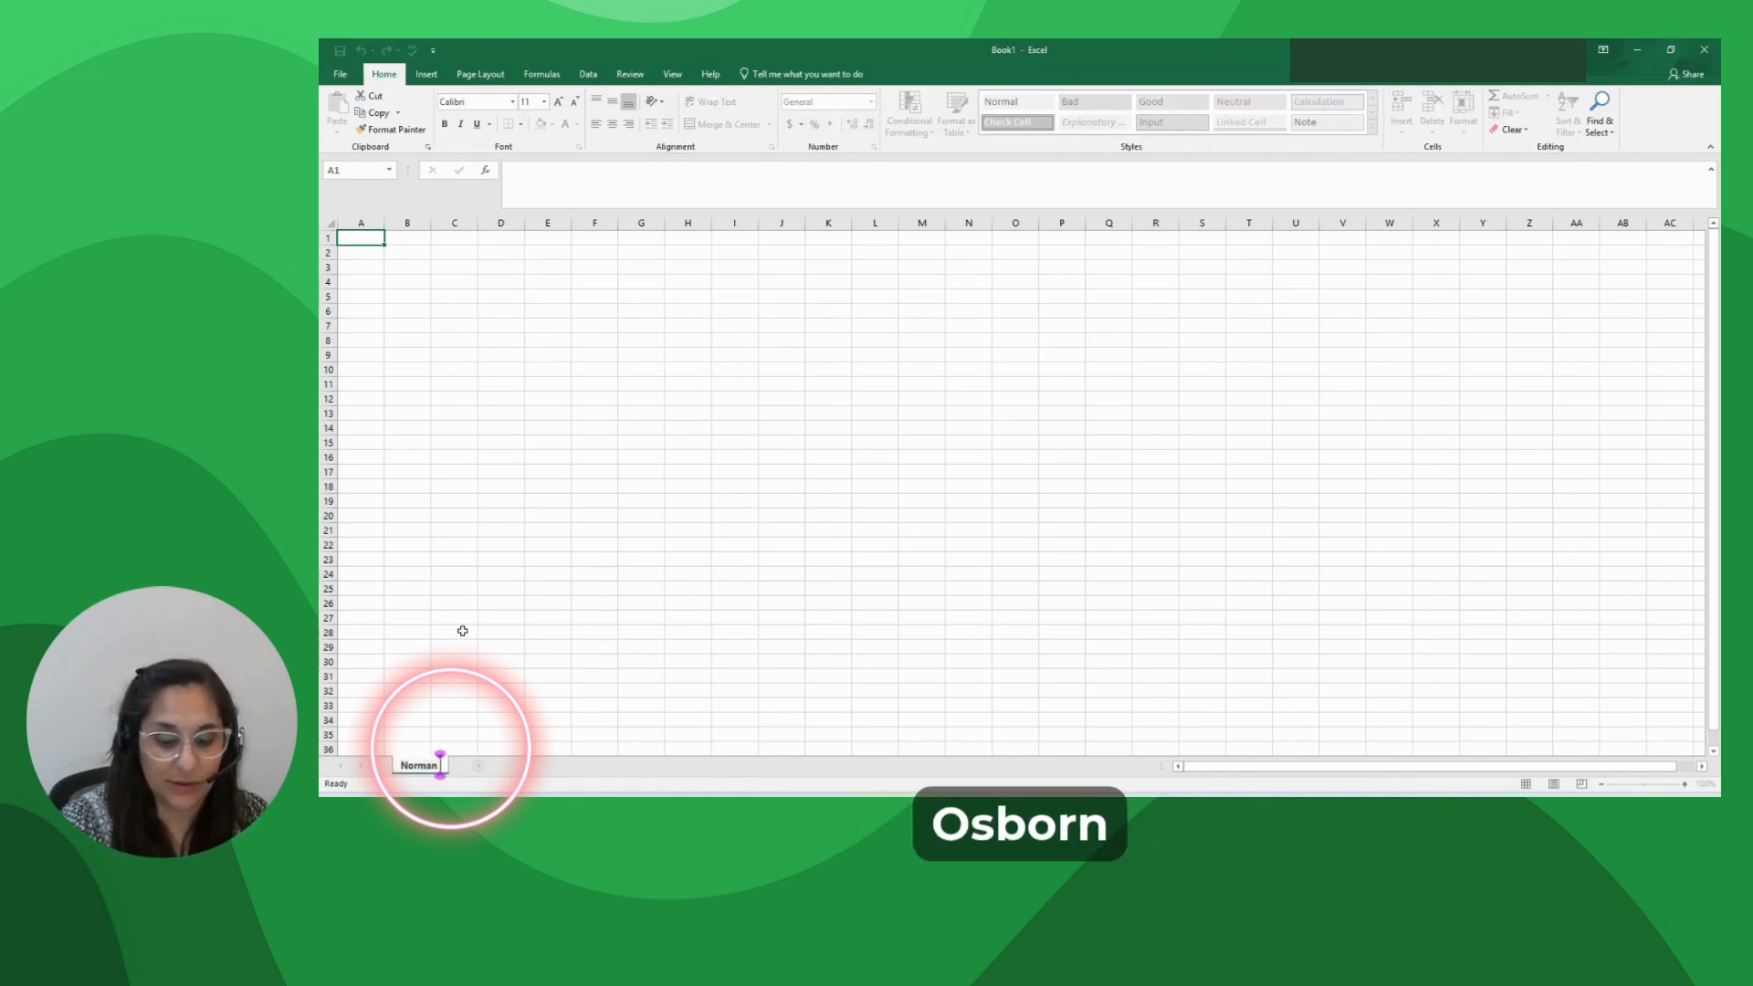
text( Osborn S)
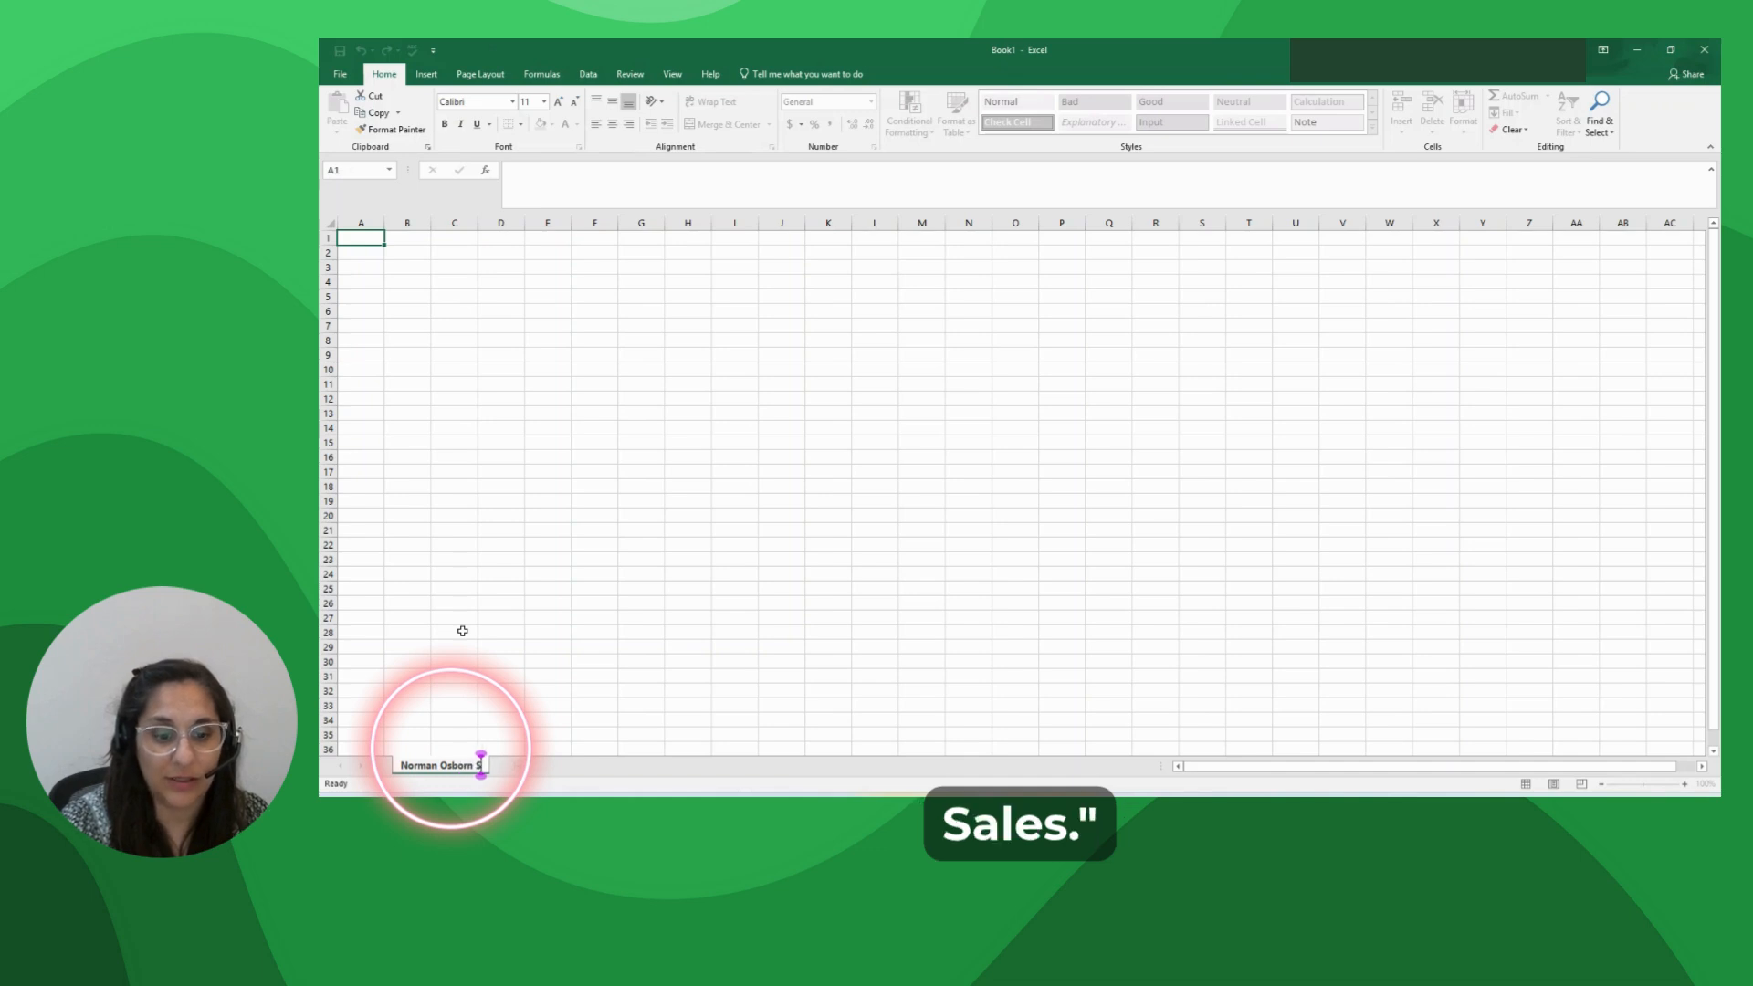
text(ales)
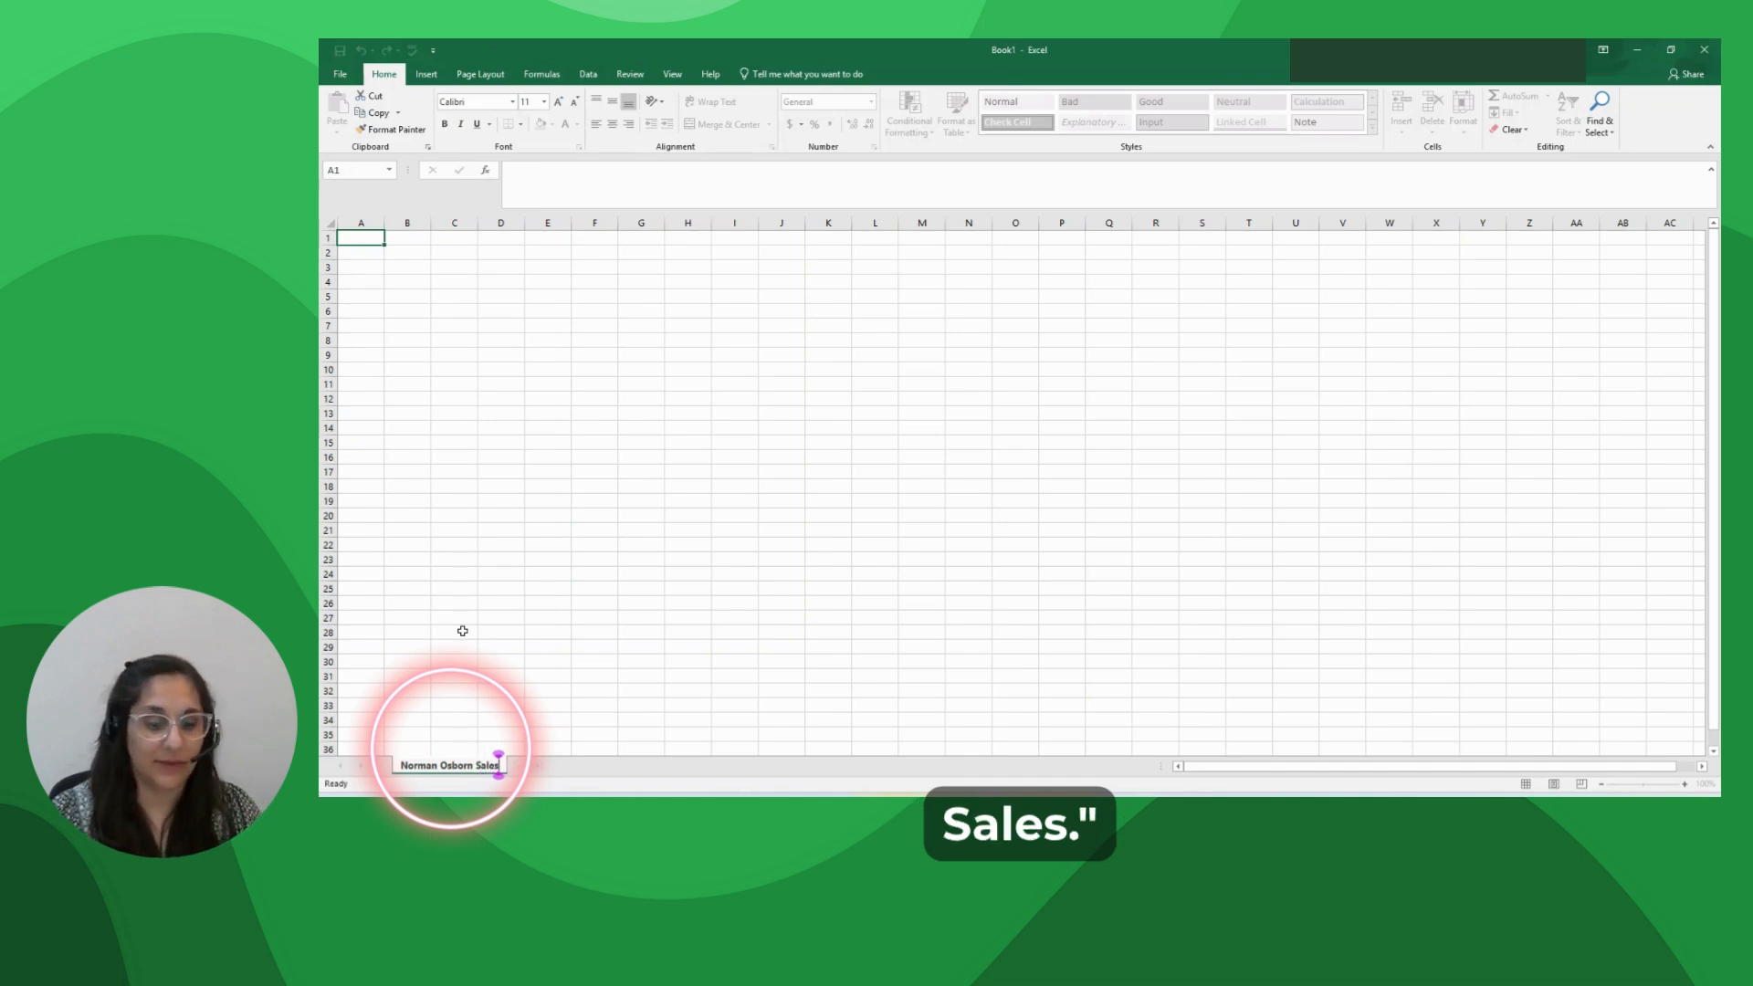
key(Return)
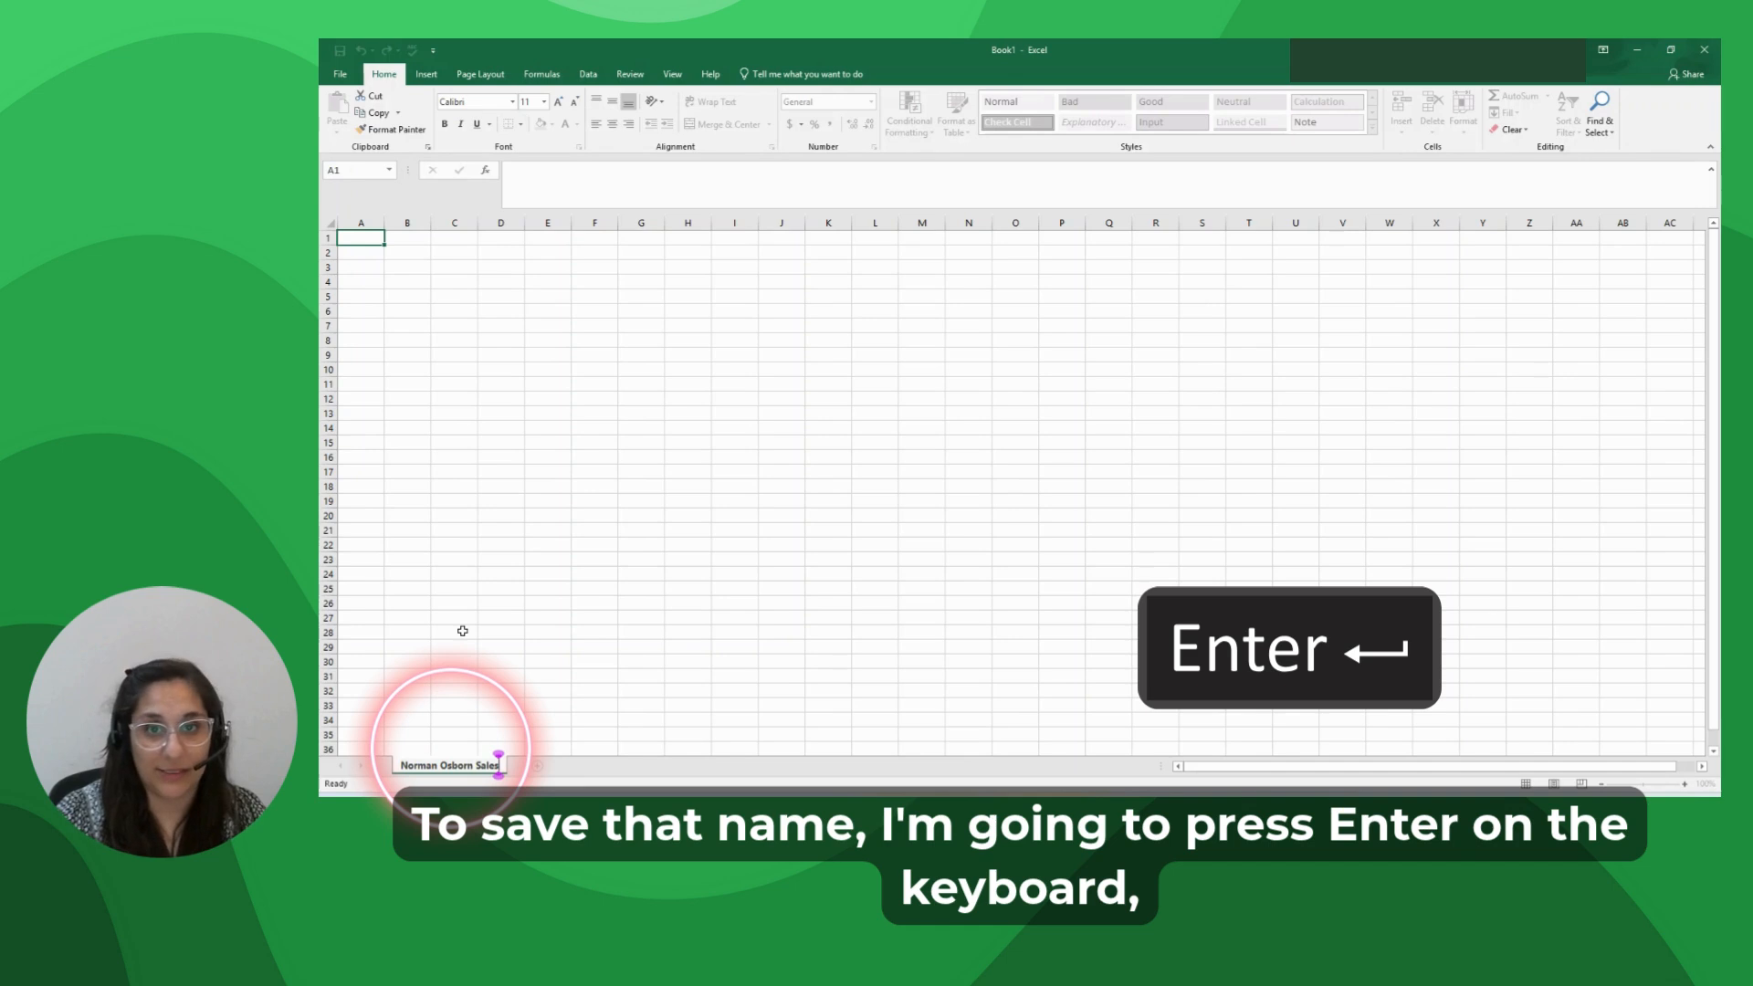
key(Return)
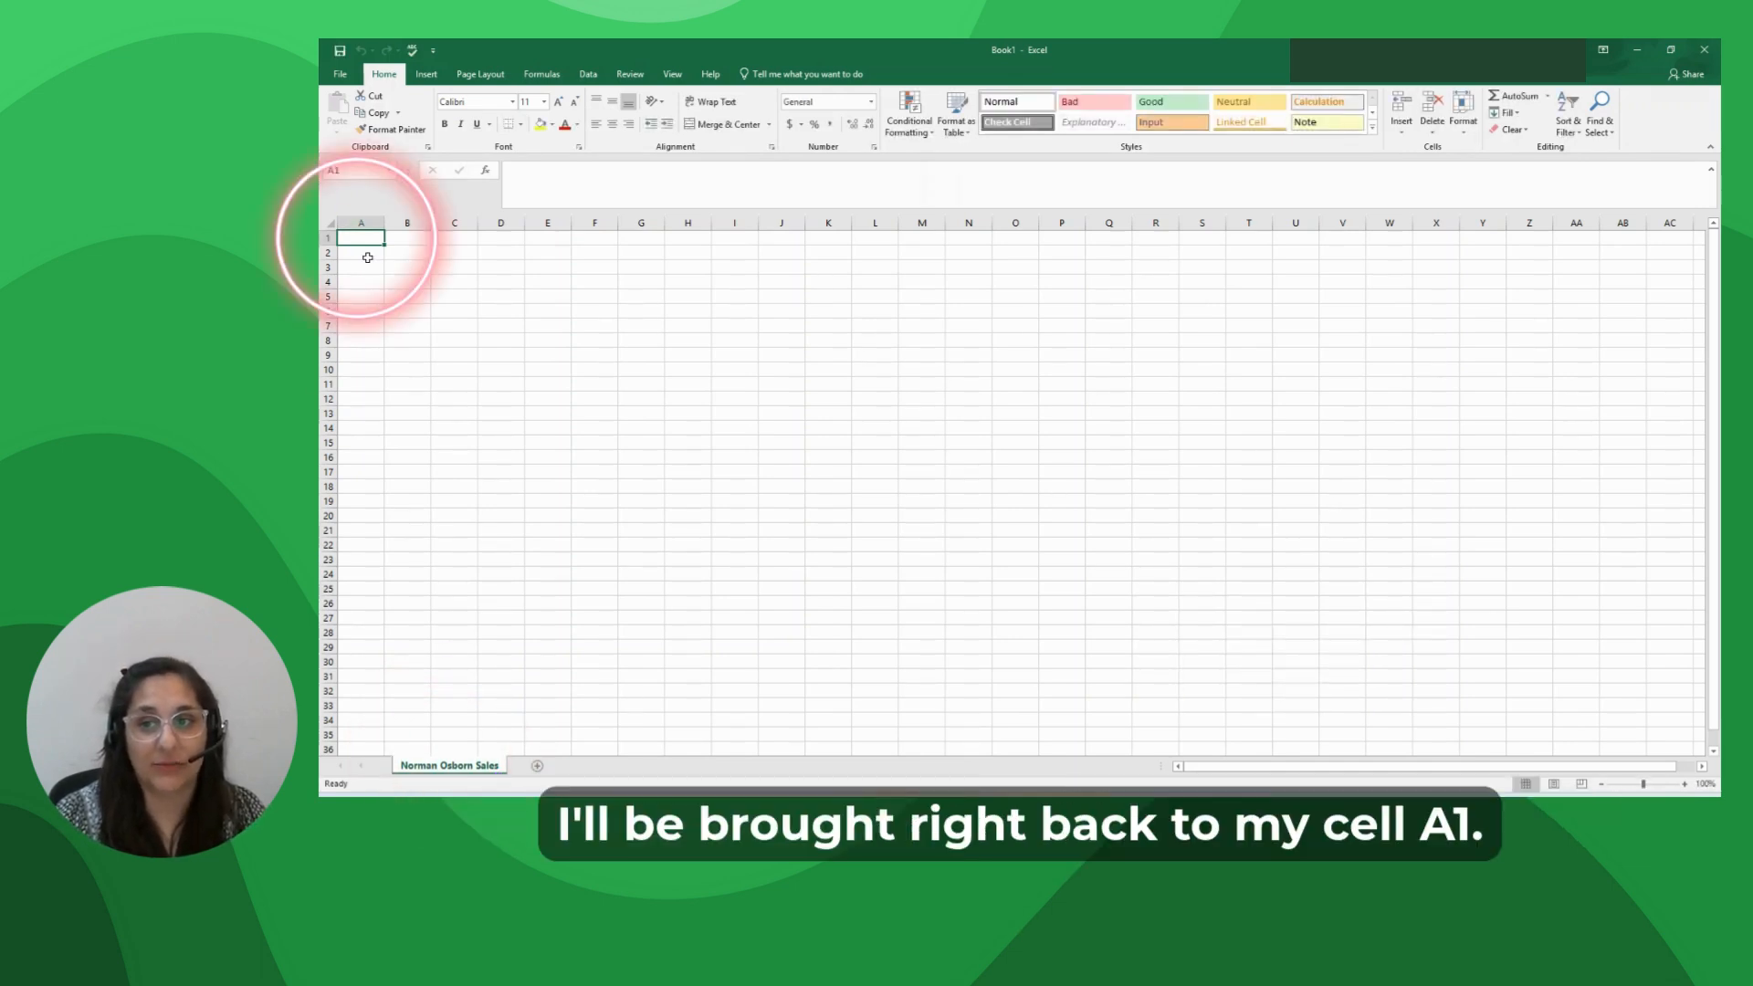
Set the worksheet's zoom magnification to 200%
click(675, 77)
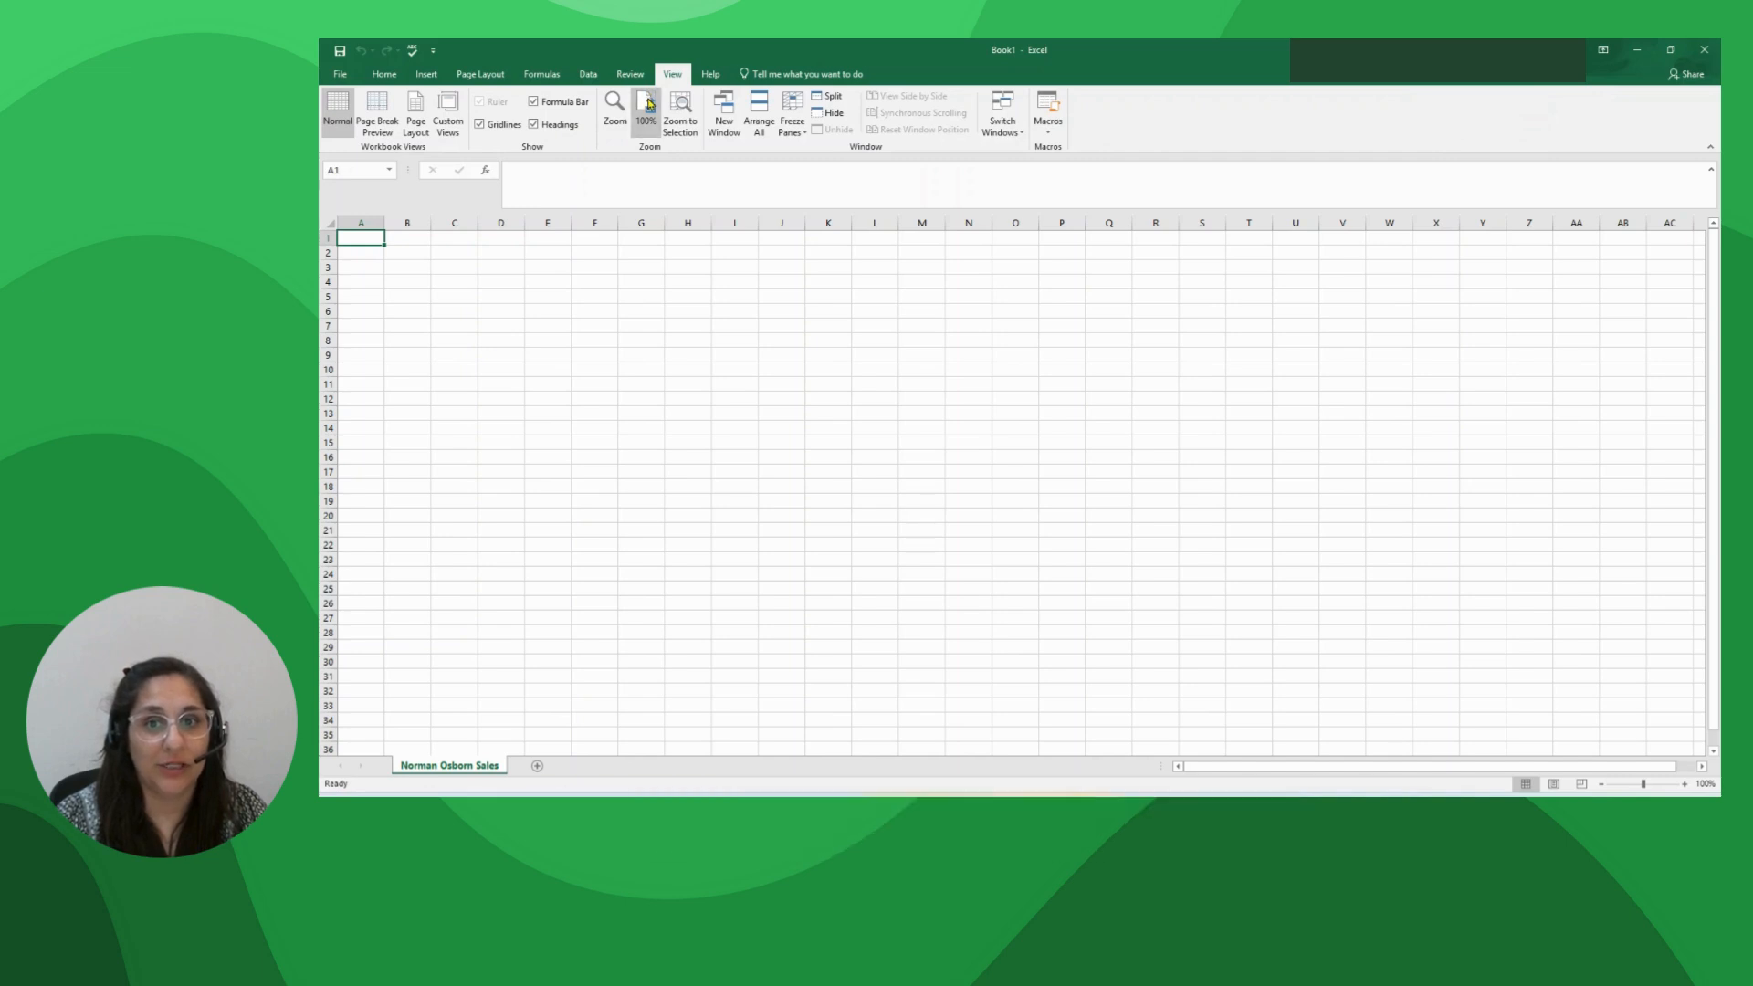
click(611, 107)
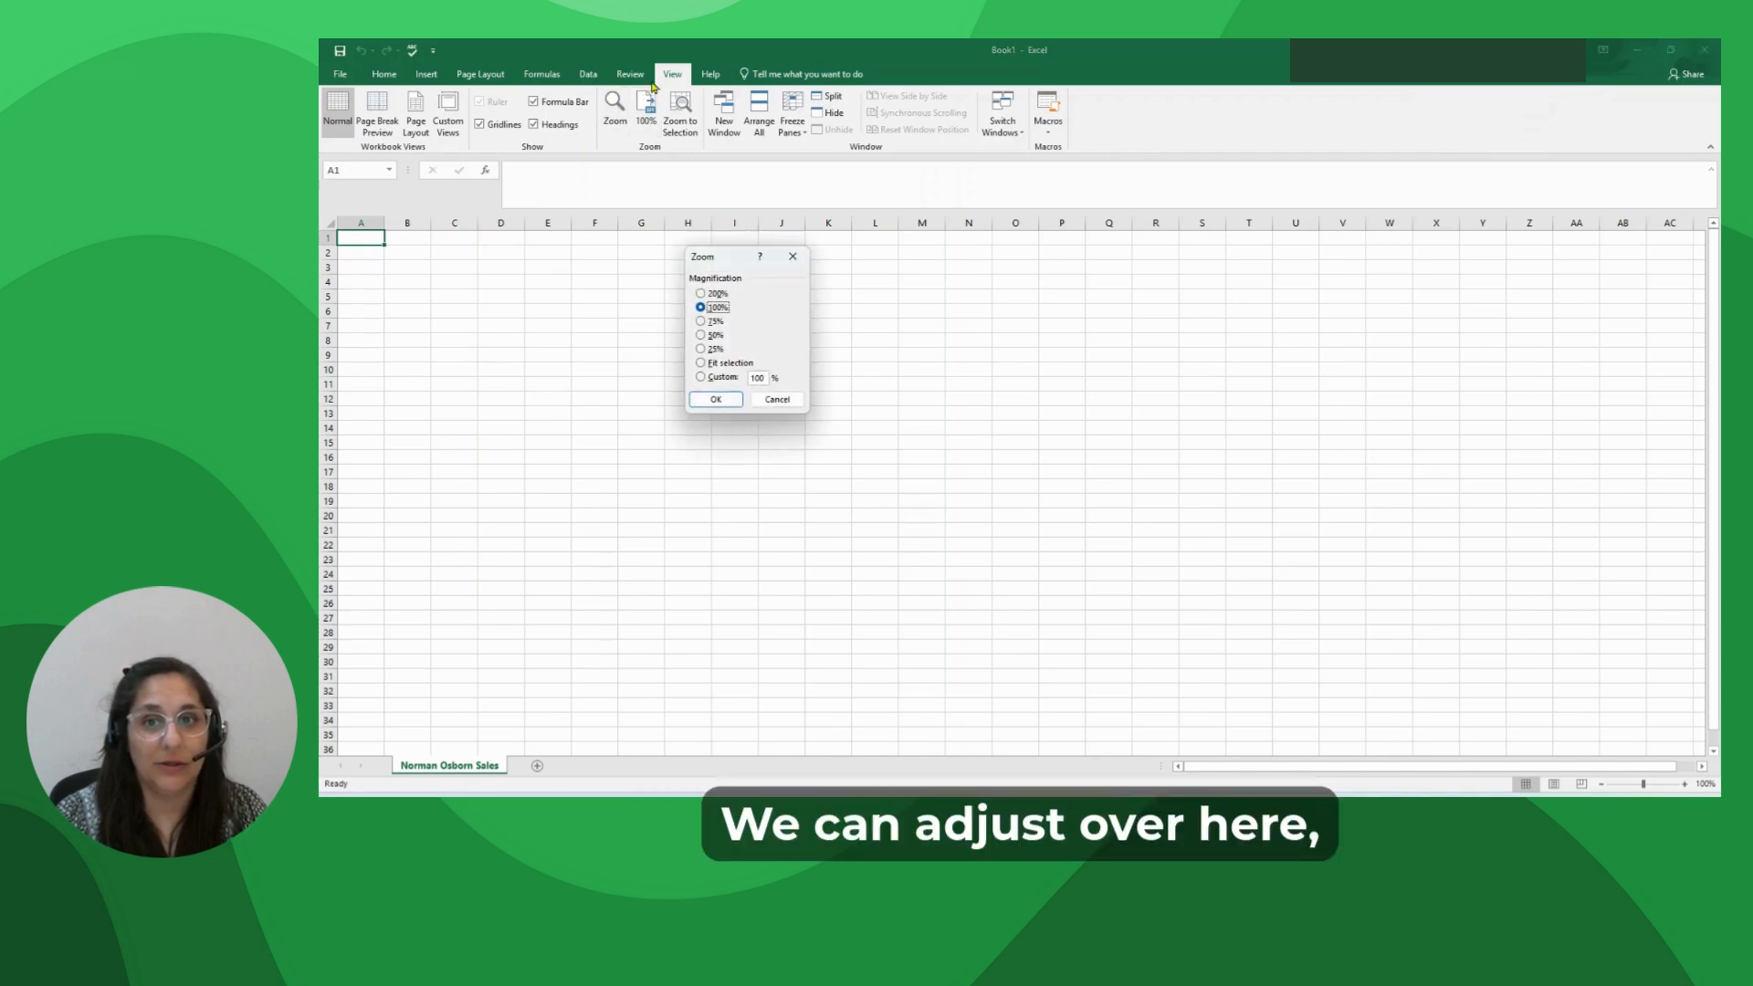
click(700, 294)
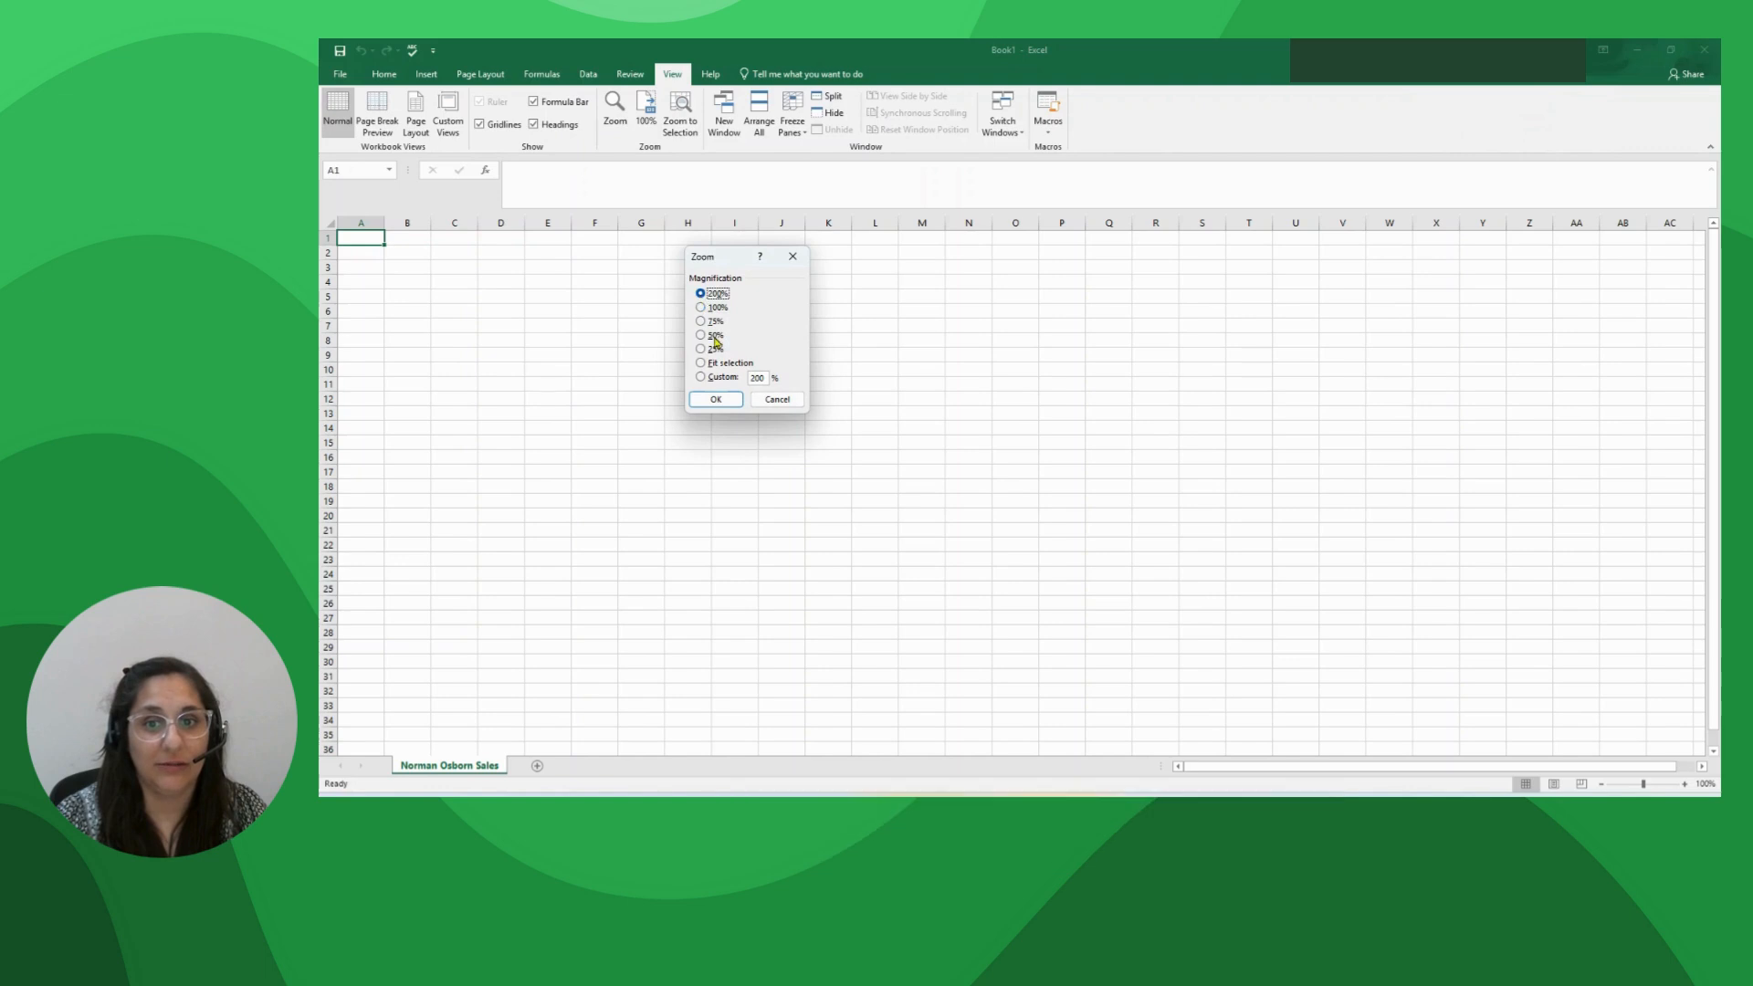
click(717, 399)
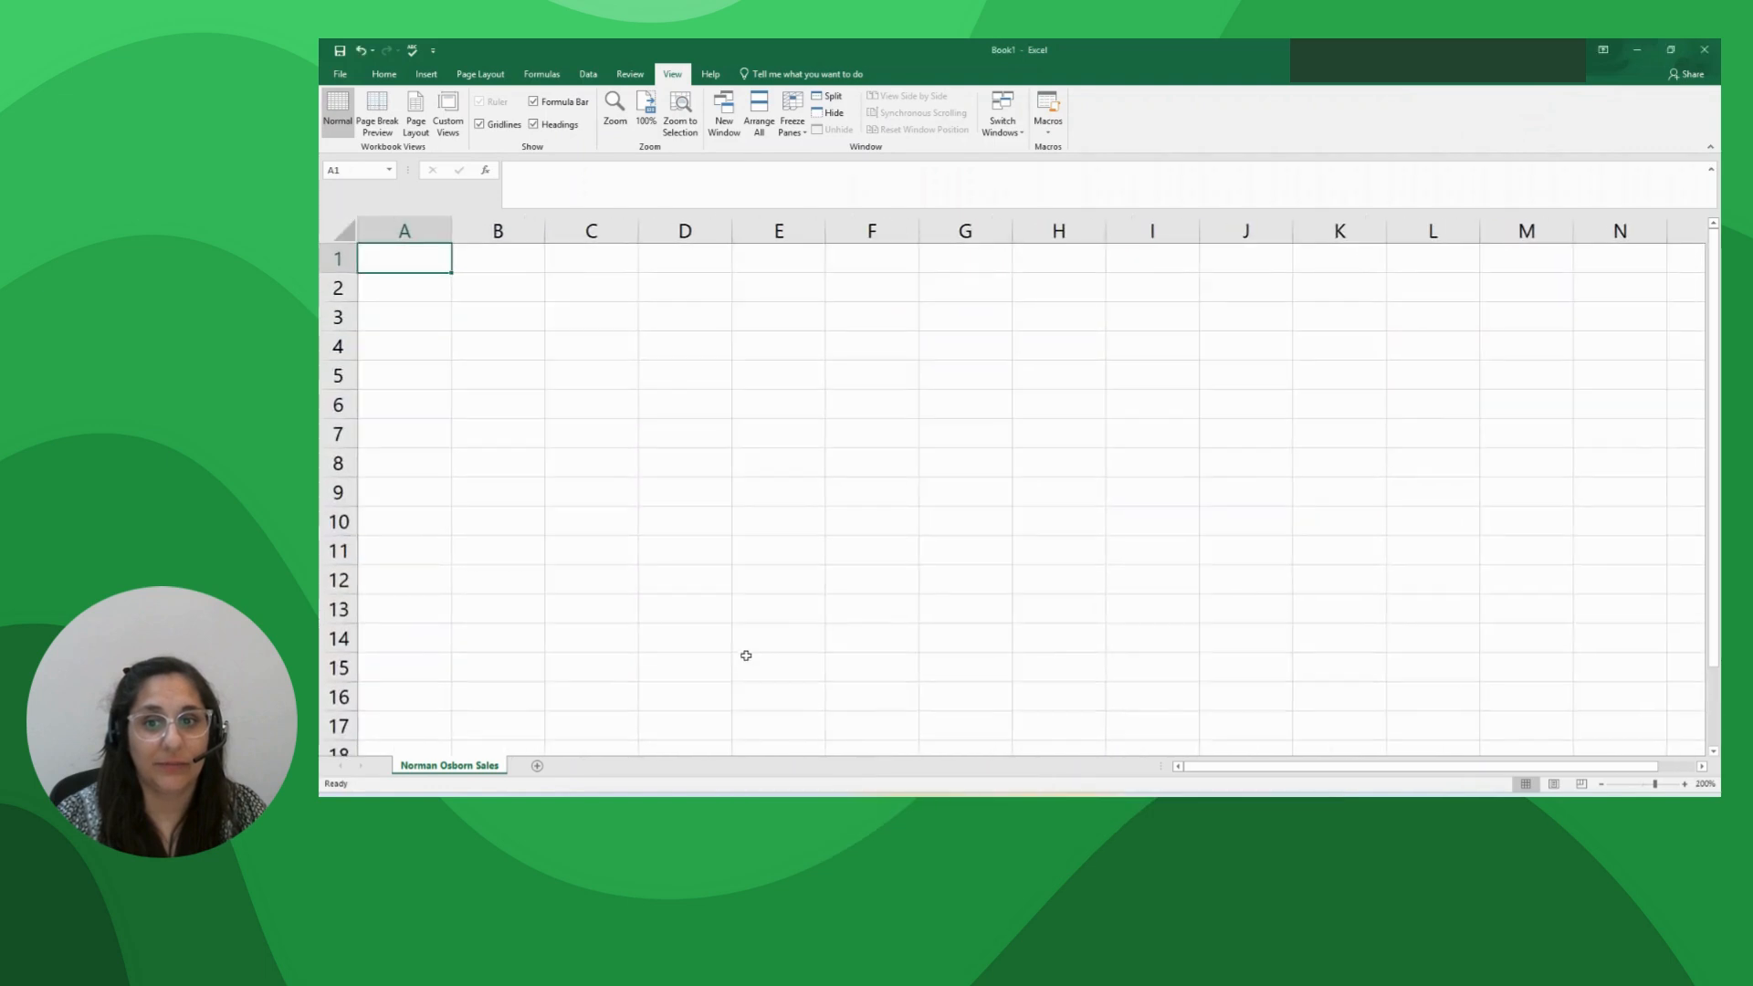
click(623, 115)
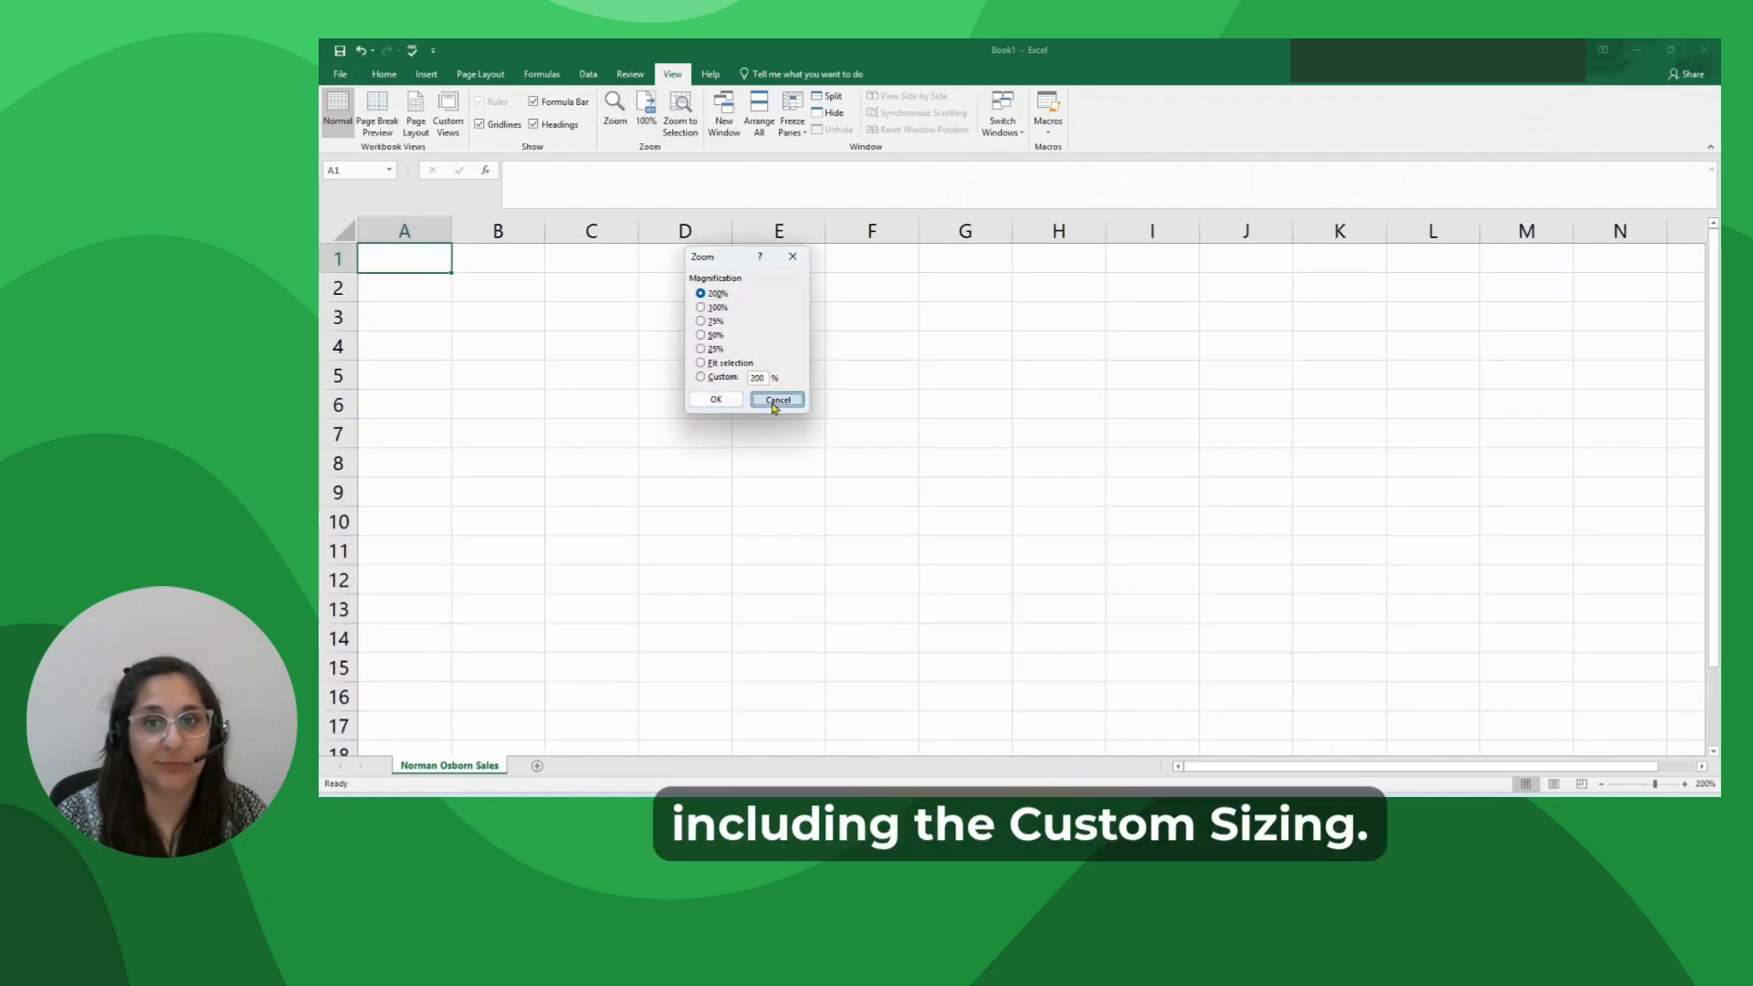
click(772, 399)
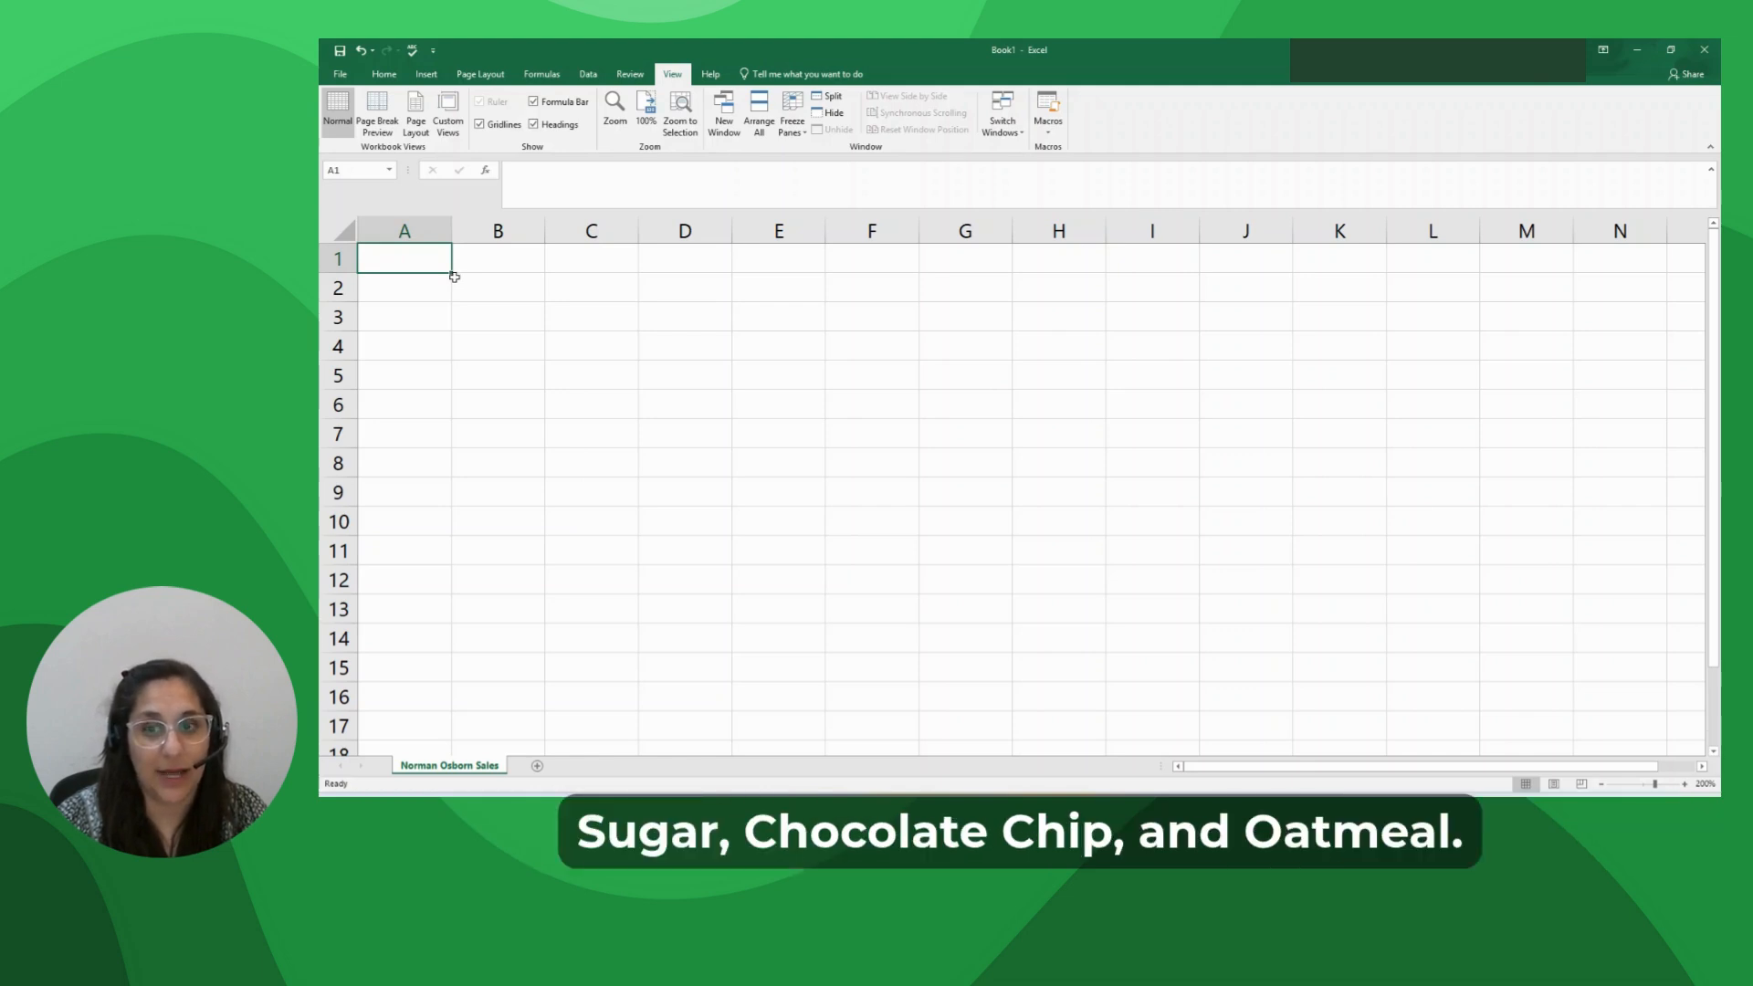
Enter Sugar, Chocolate Chip and Oatmeal in cells A1 to A3 and fit column A's width to its contents
text(Sugar)
key(Return)
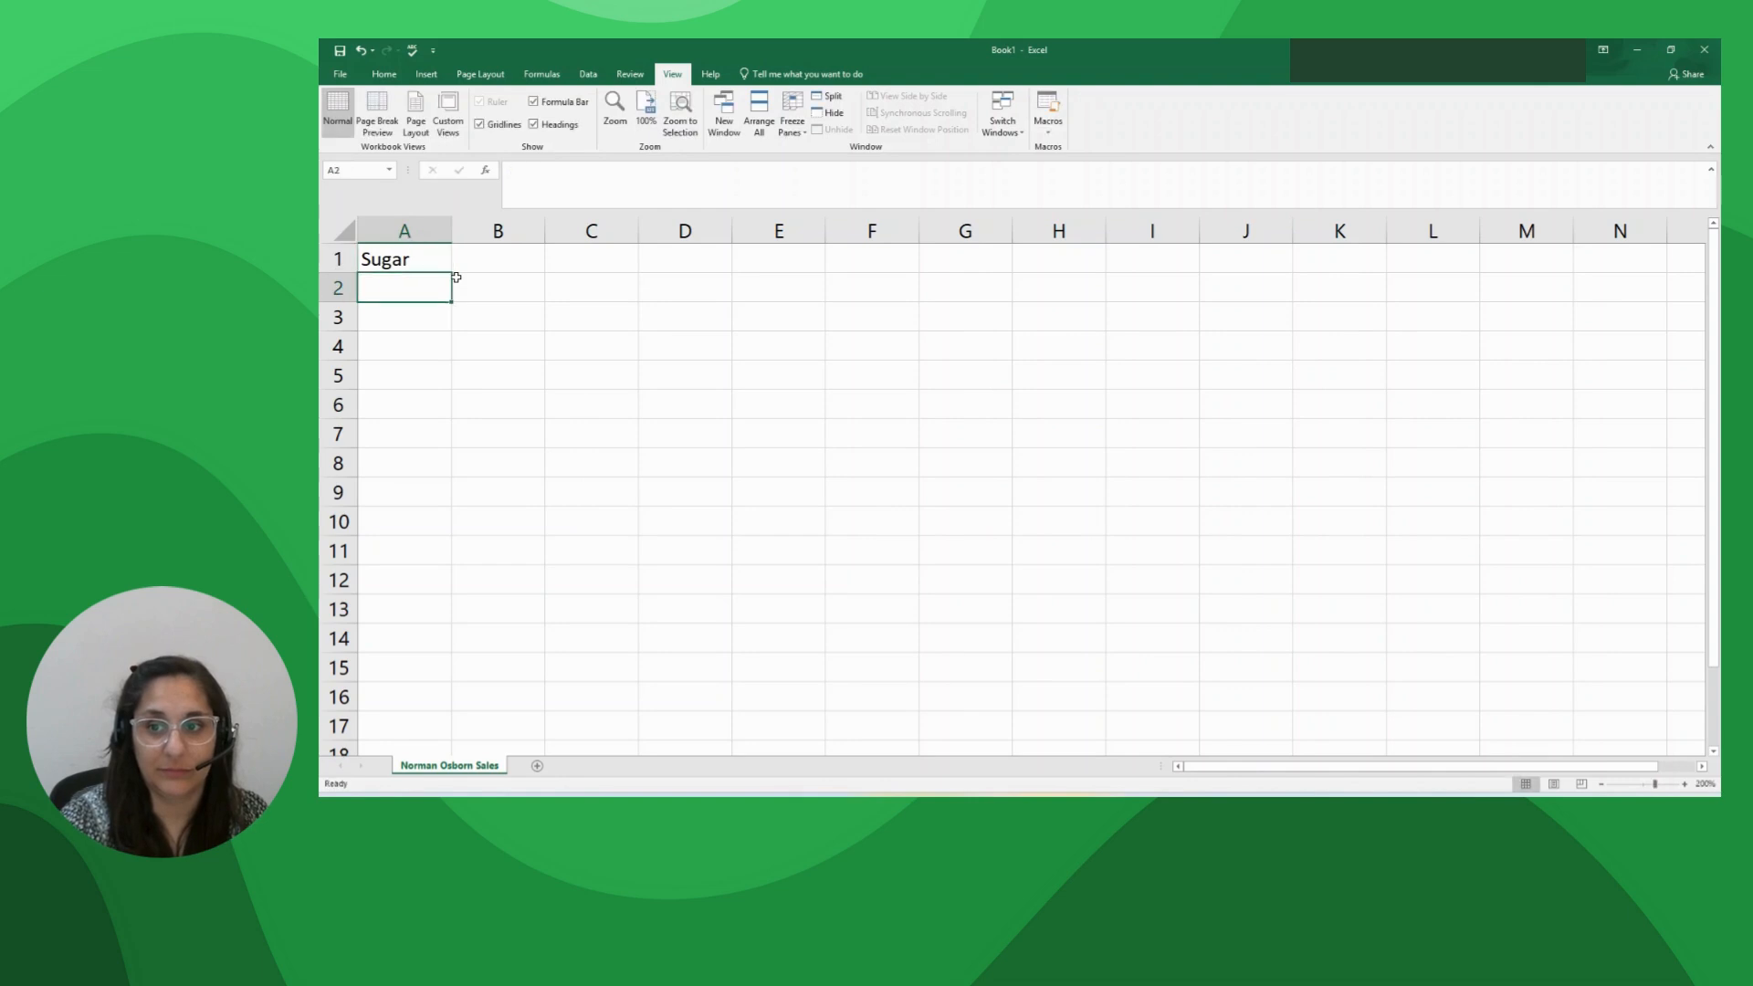
text(Chocolate Chip)
key(Return)
text(Oatmeal)
key(Return)
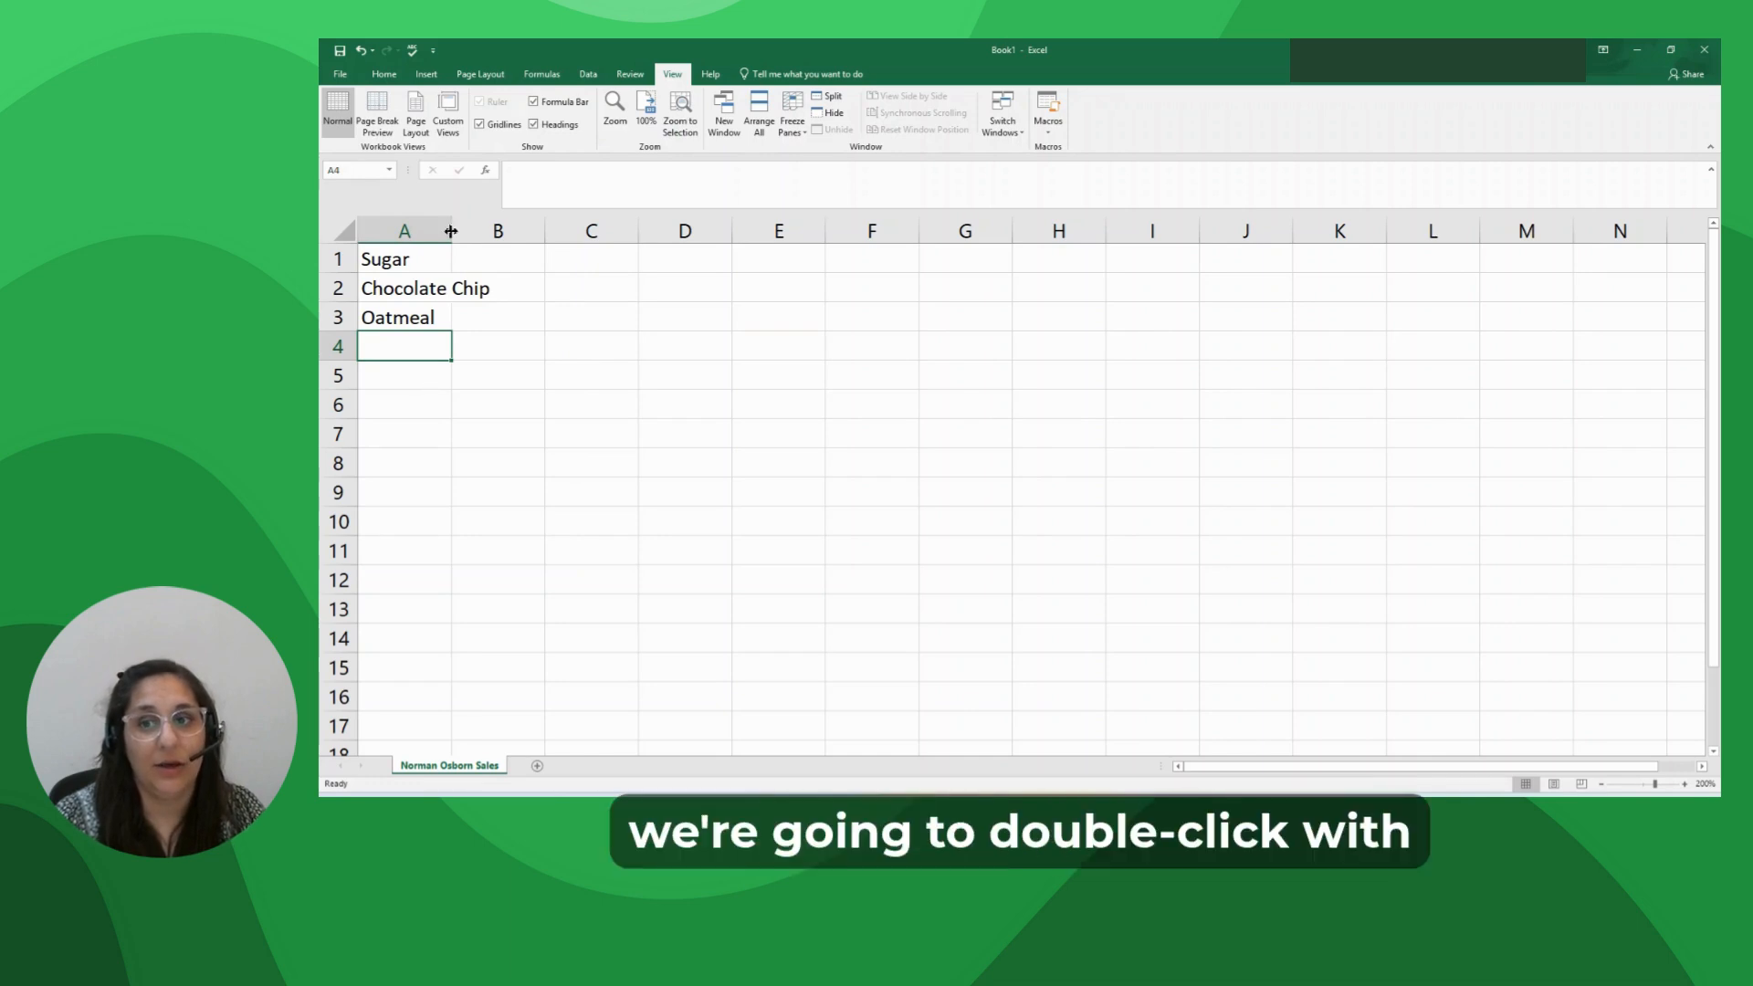
double_click(450, 230)
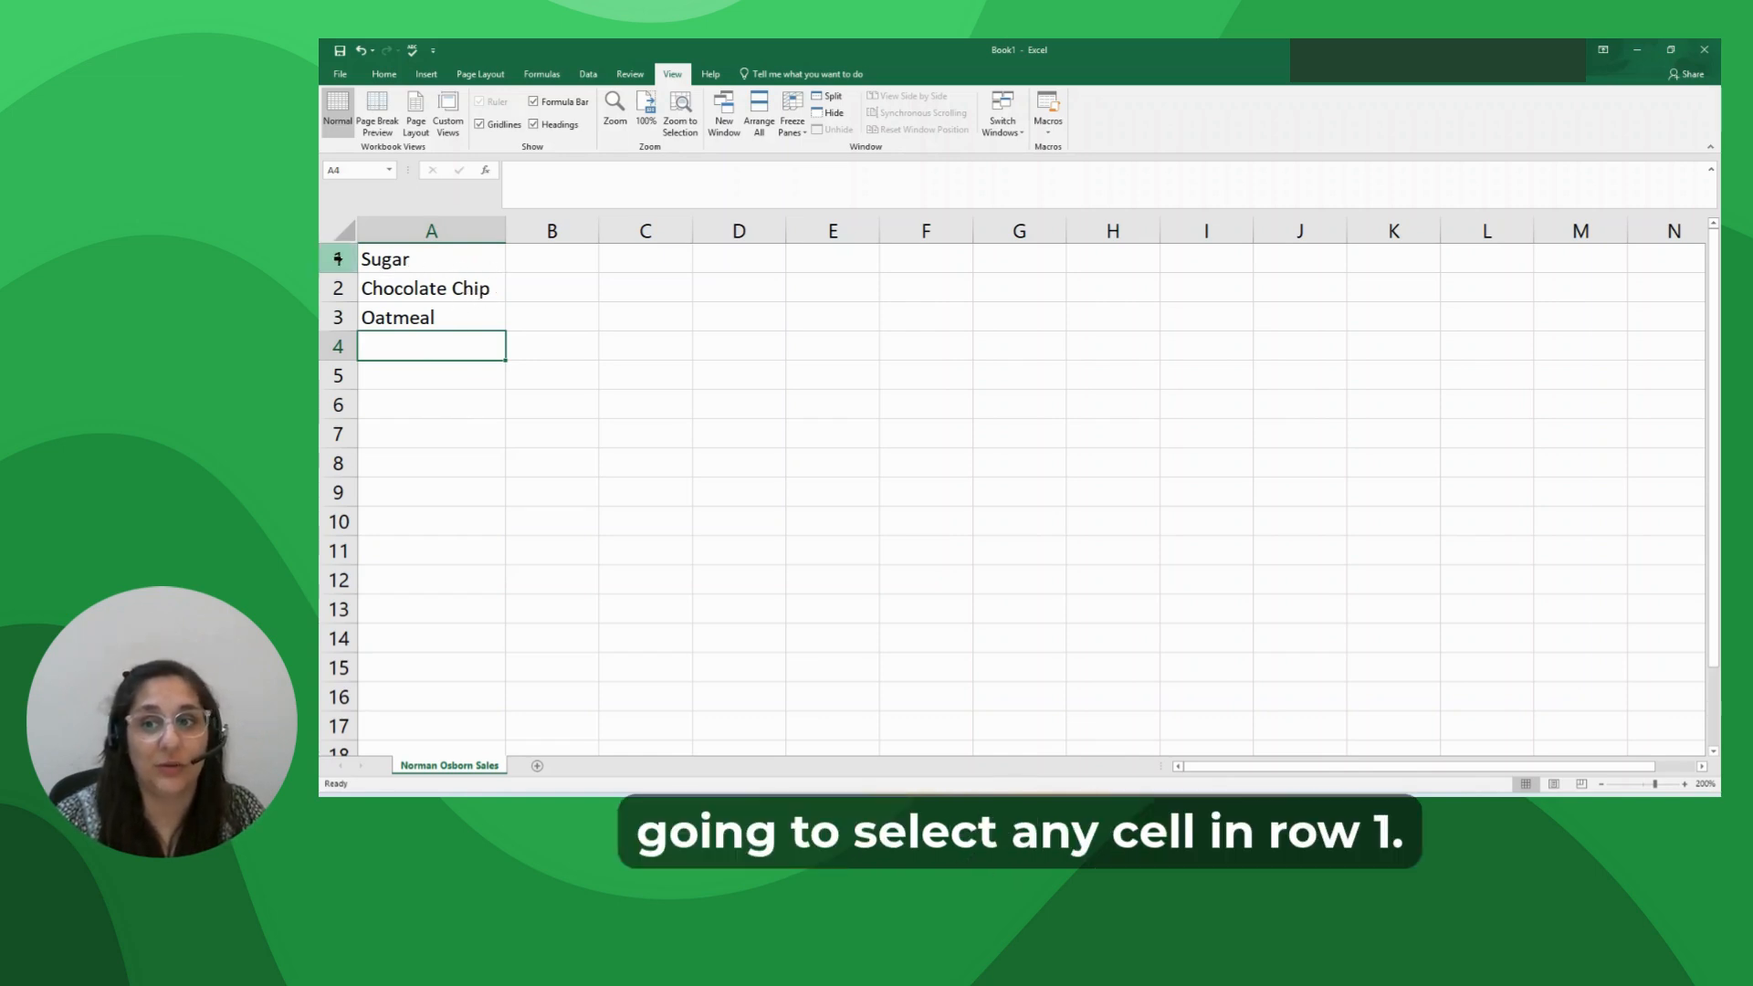
Insert a sheet row above Sugar and enter the heading Cookie Type in cell A1
click(414, 262)
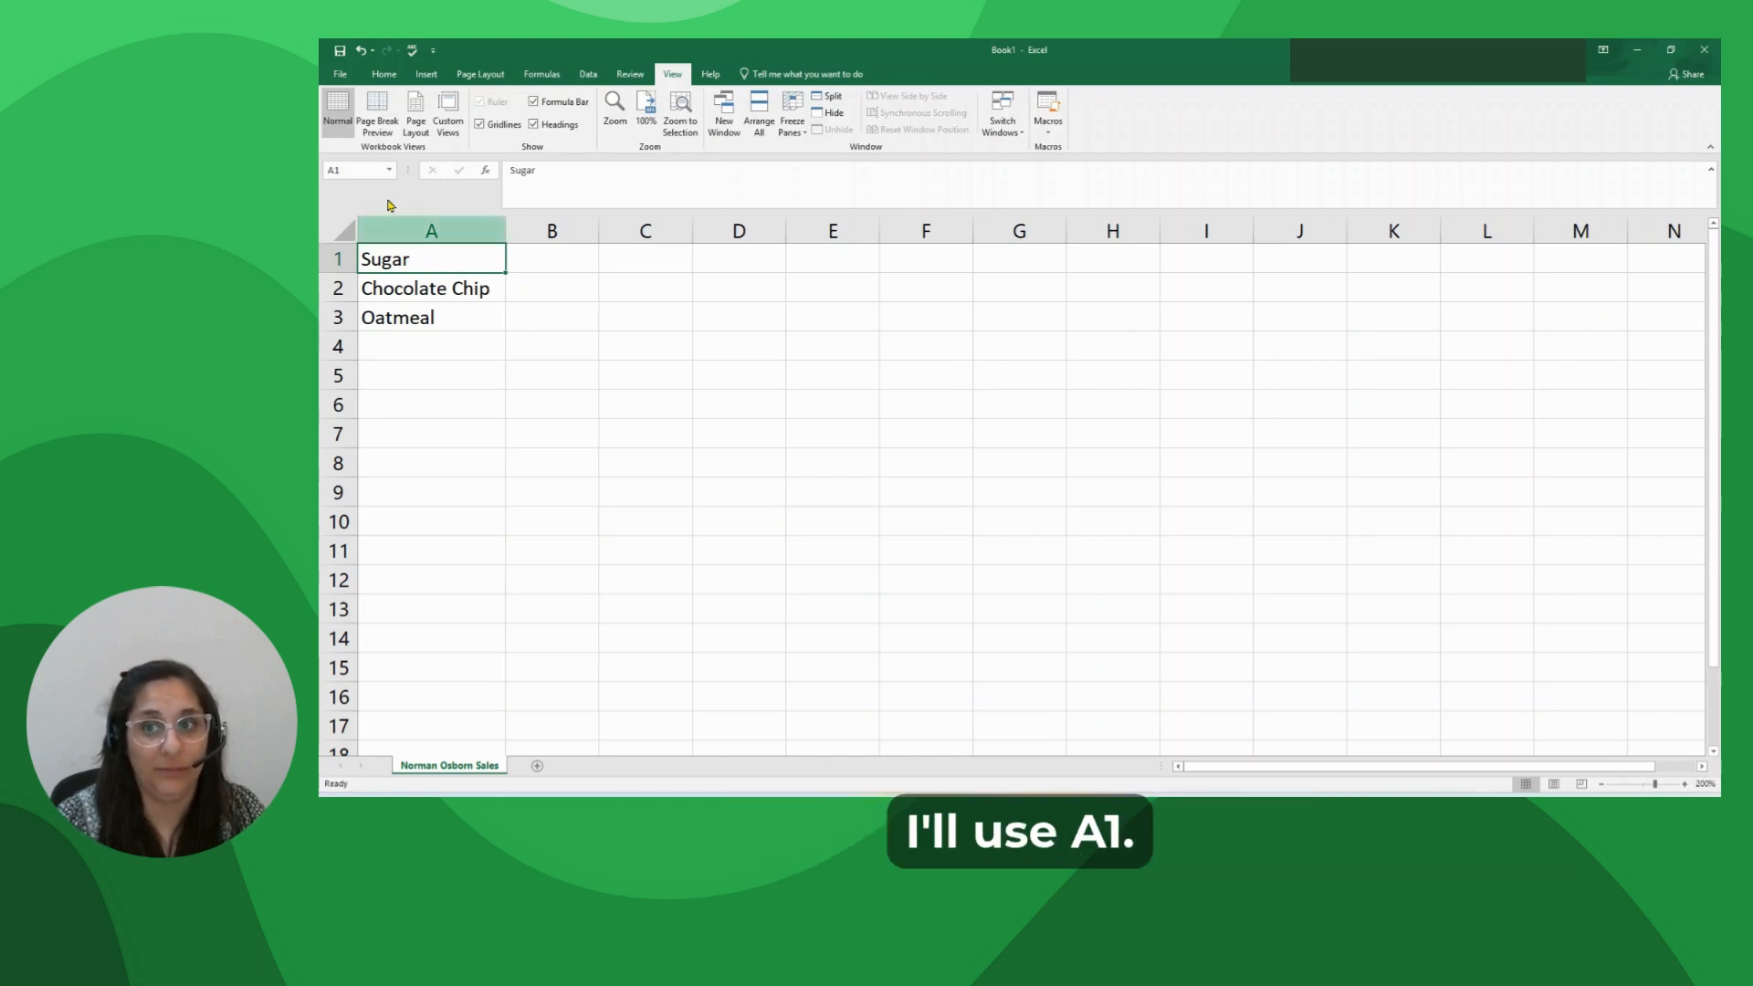
click(384, 75)
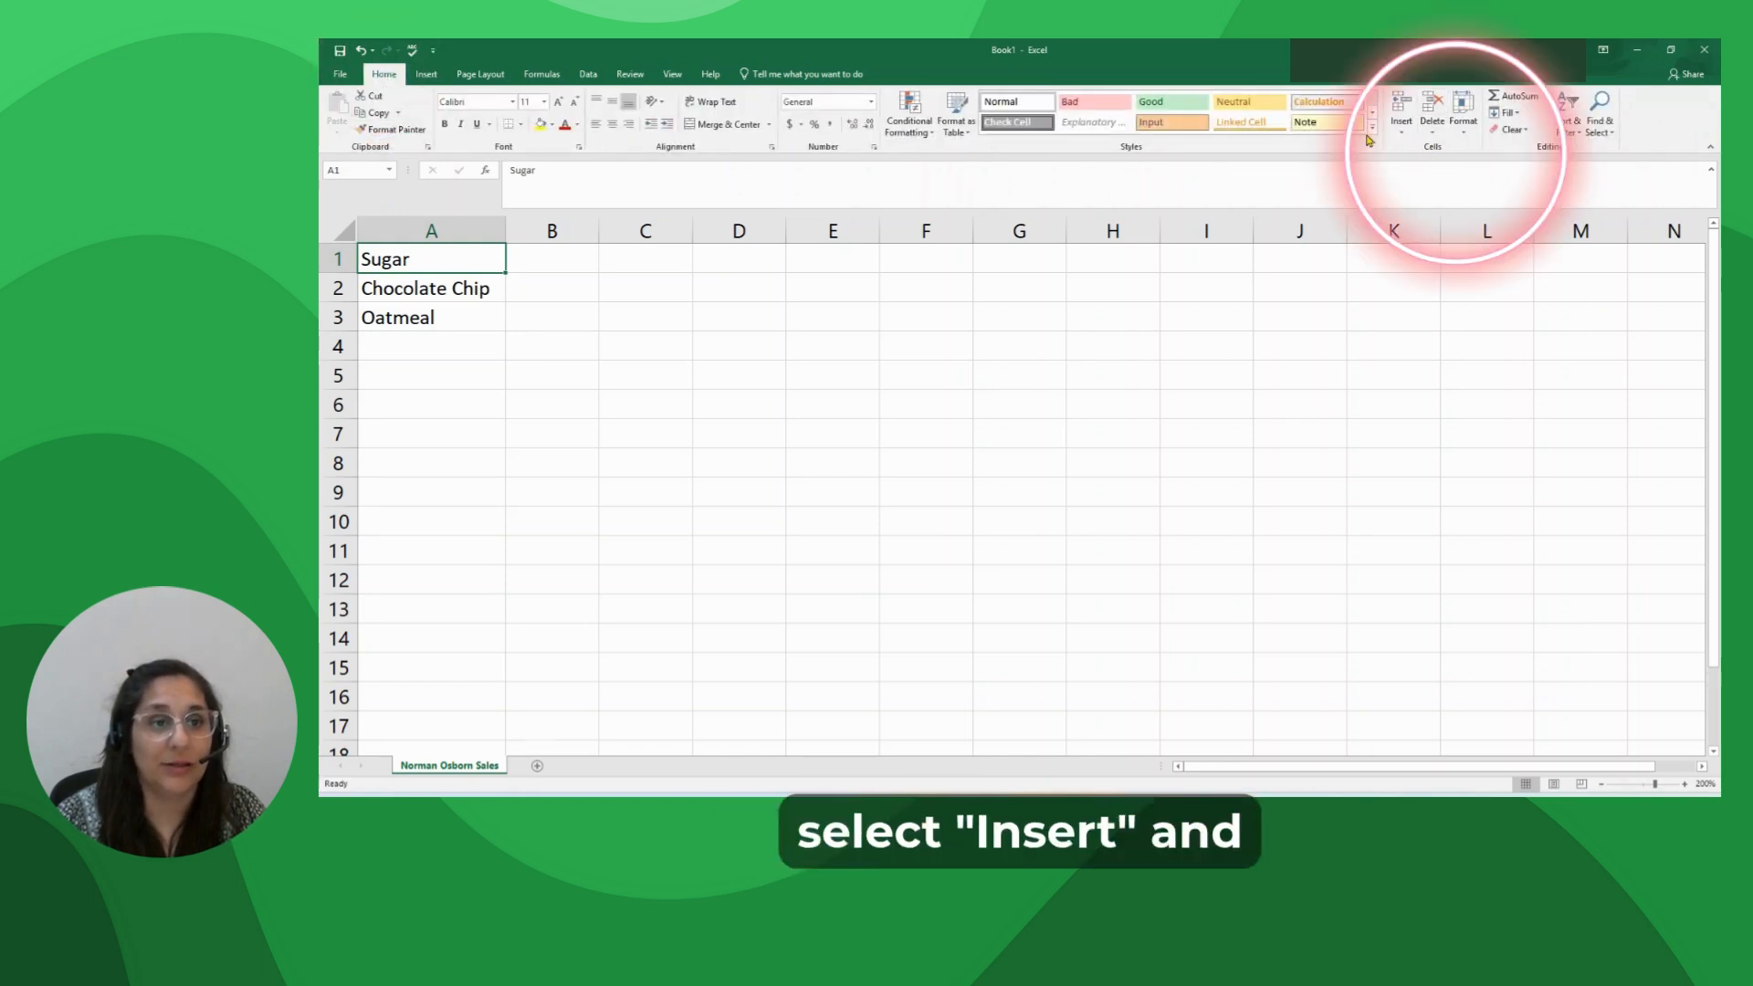
click(1401, 131)
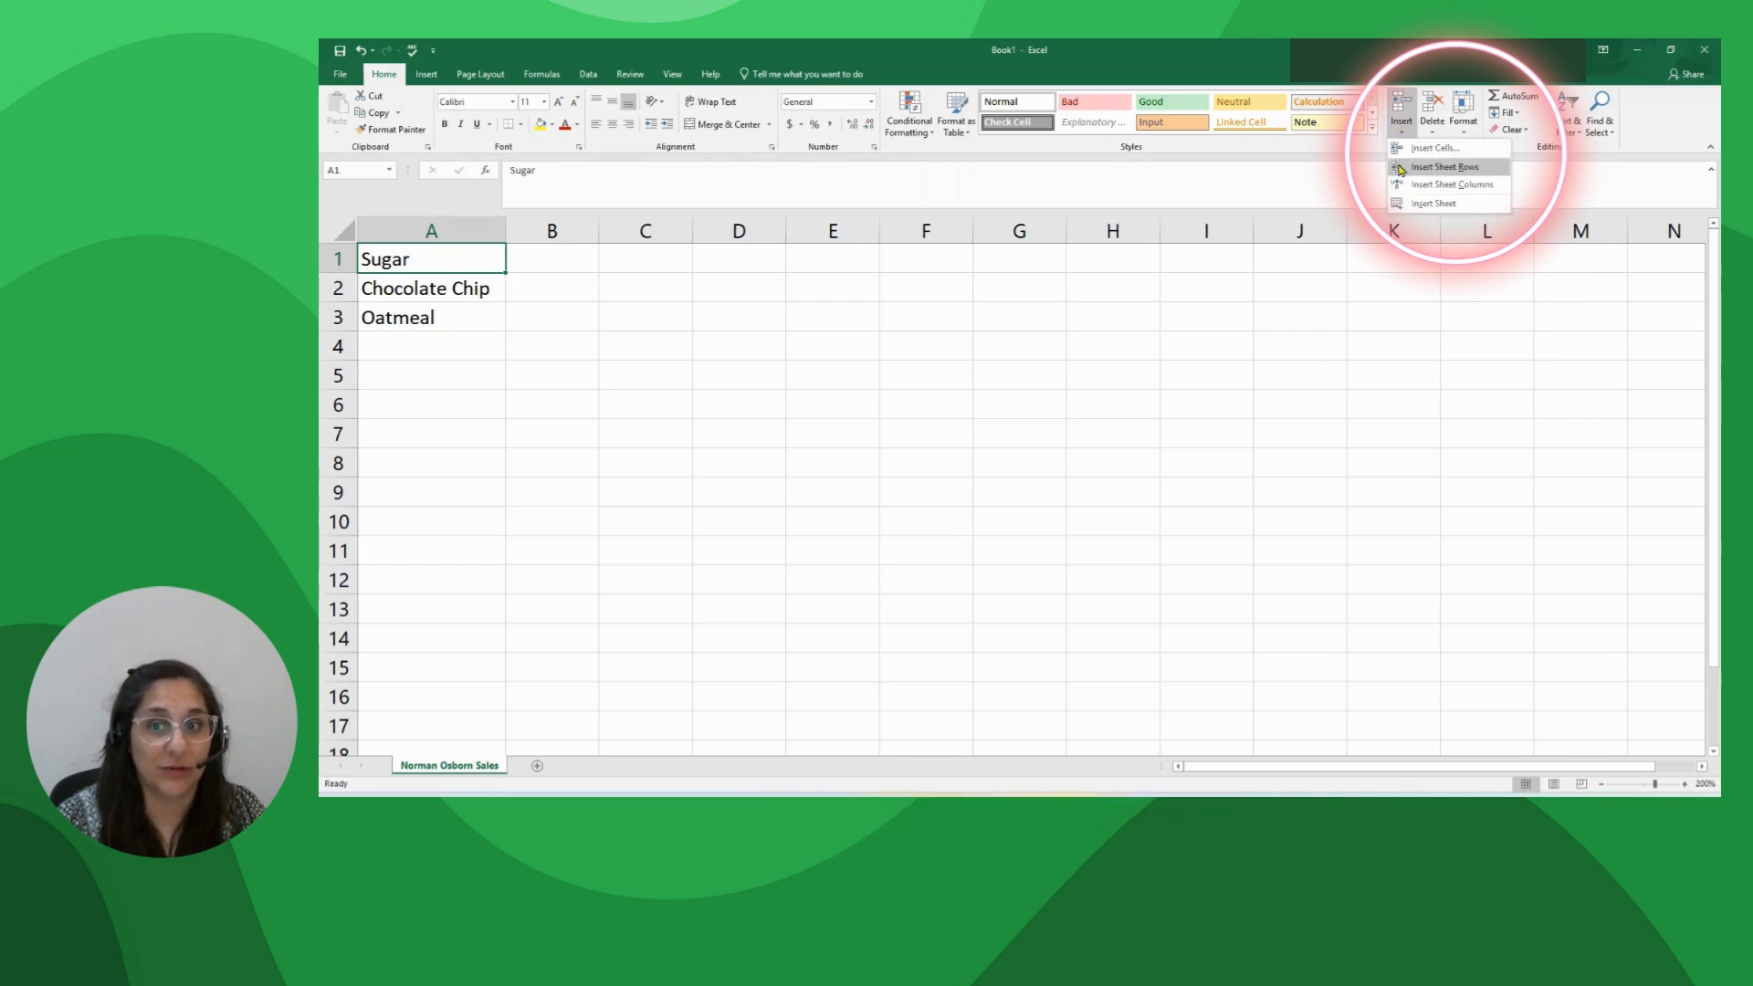
click(1401, 169)
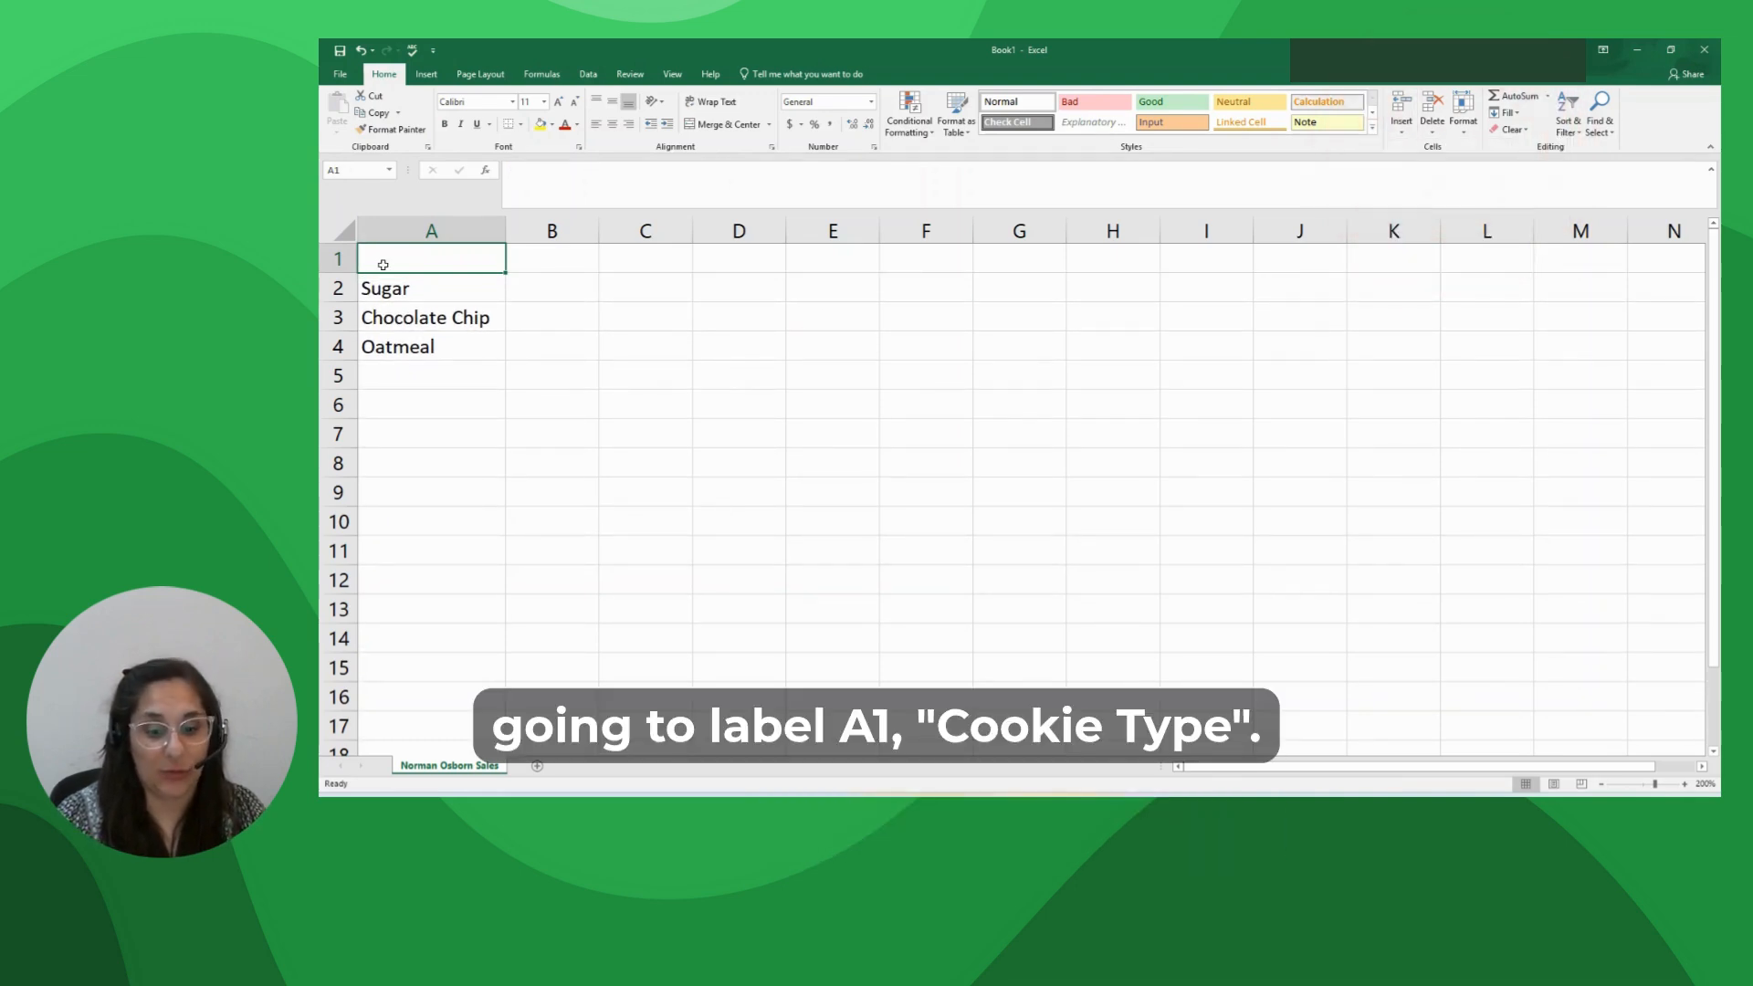
text(Coo)
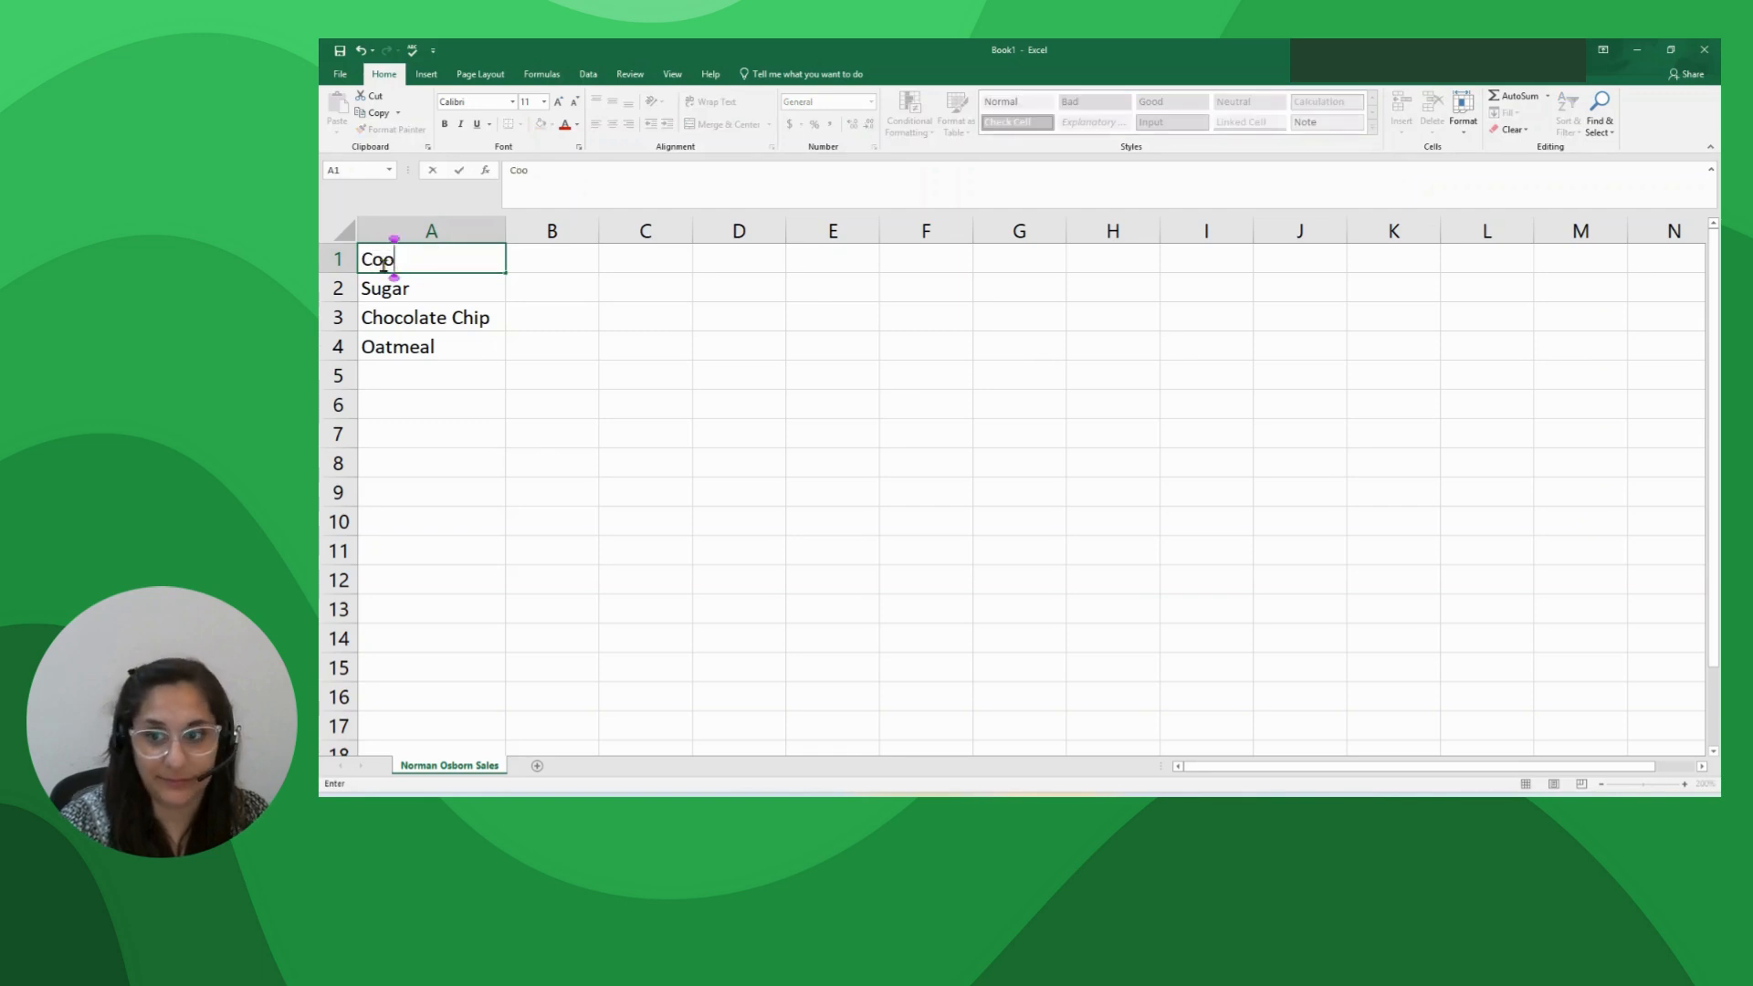
text(kie Type)
key(Return)
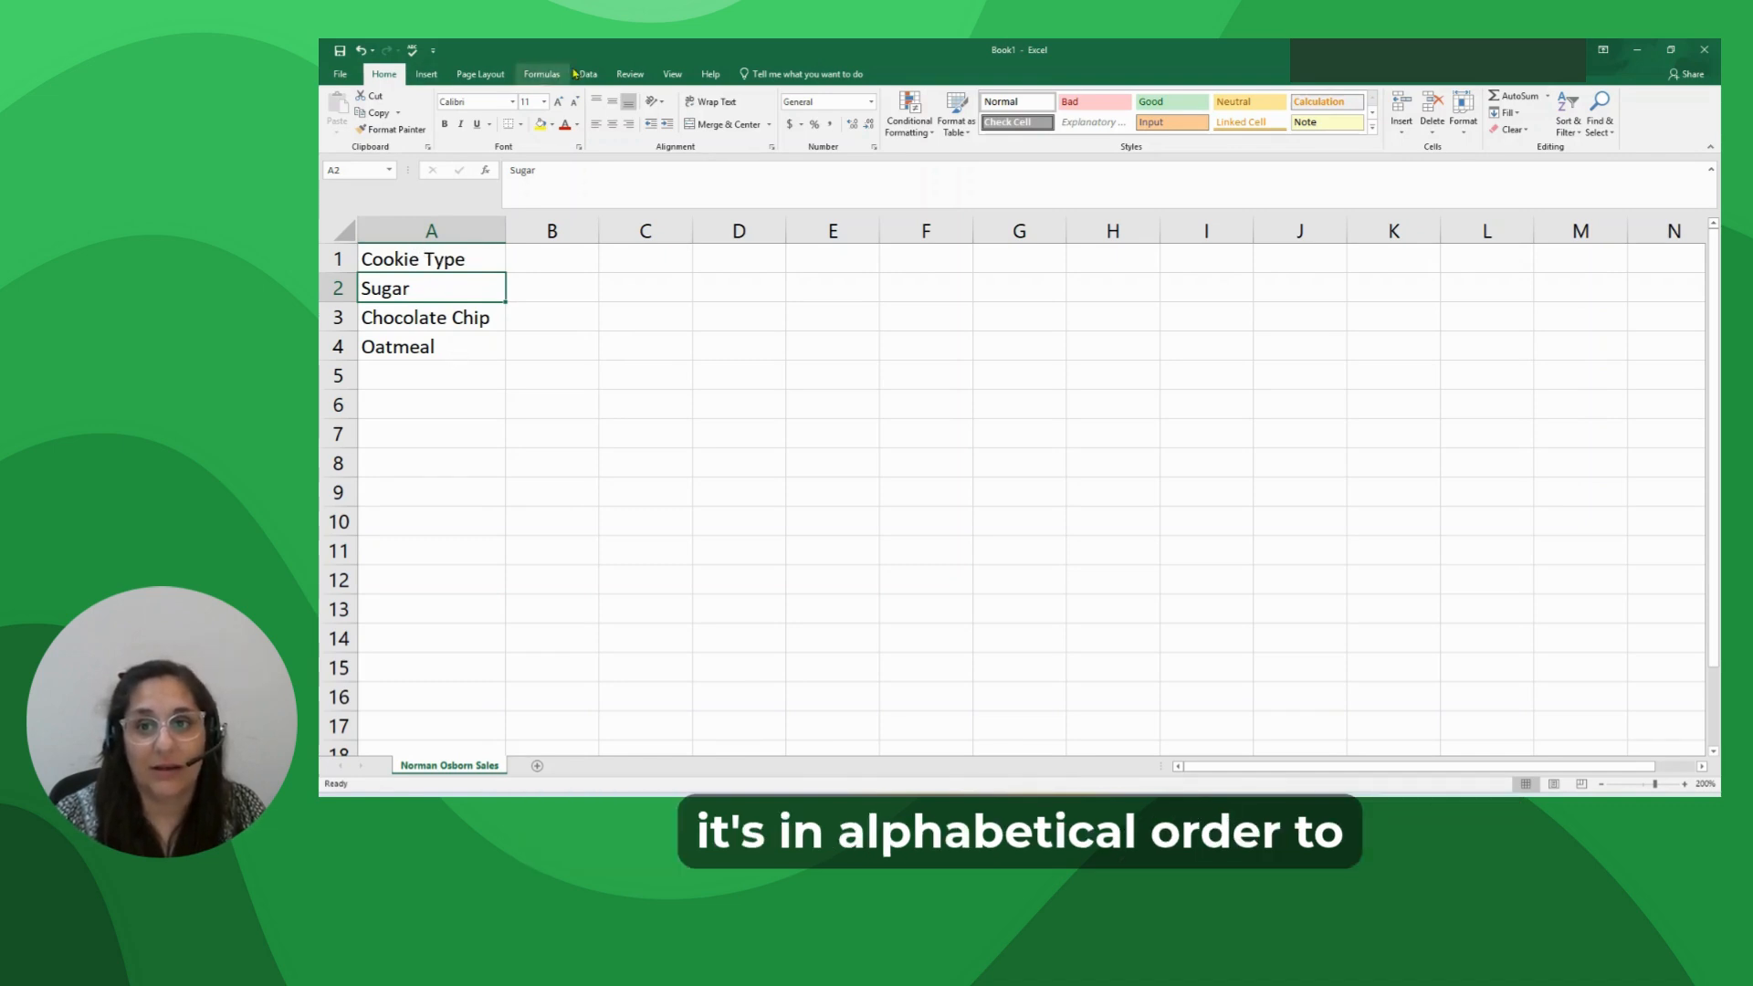
Sort the cookie list by Cookie Type from A to Z with a custom sort, treating the first row as headers
click(377, 81)
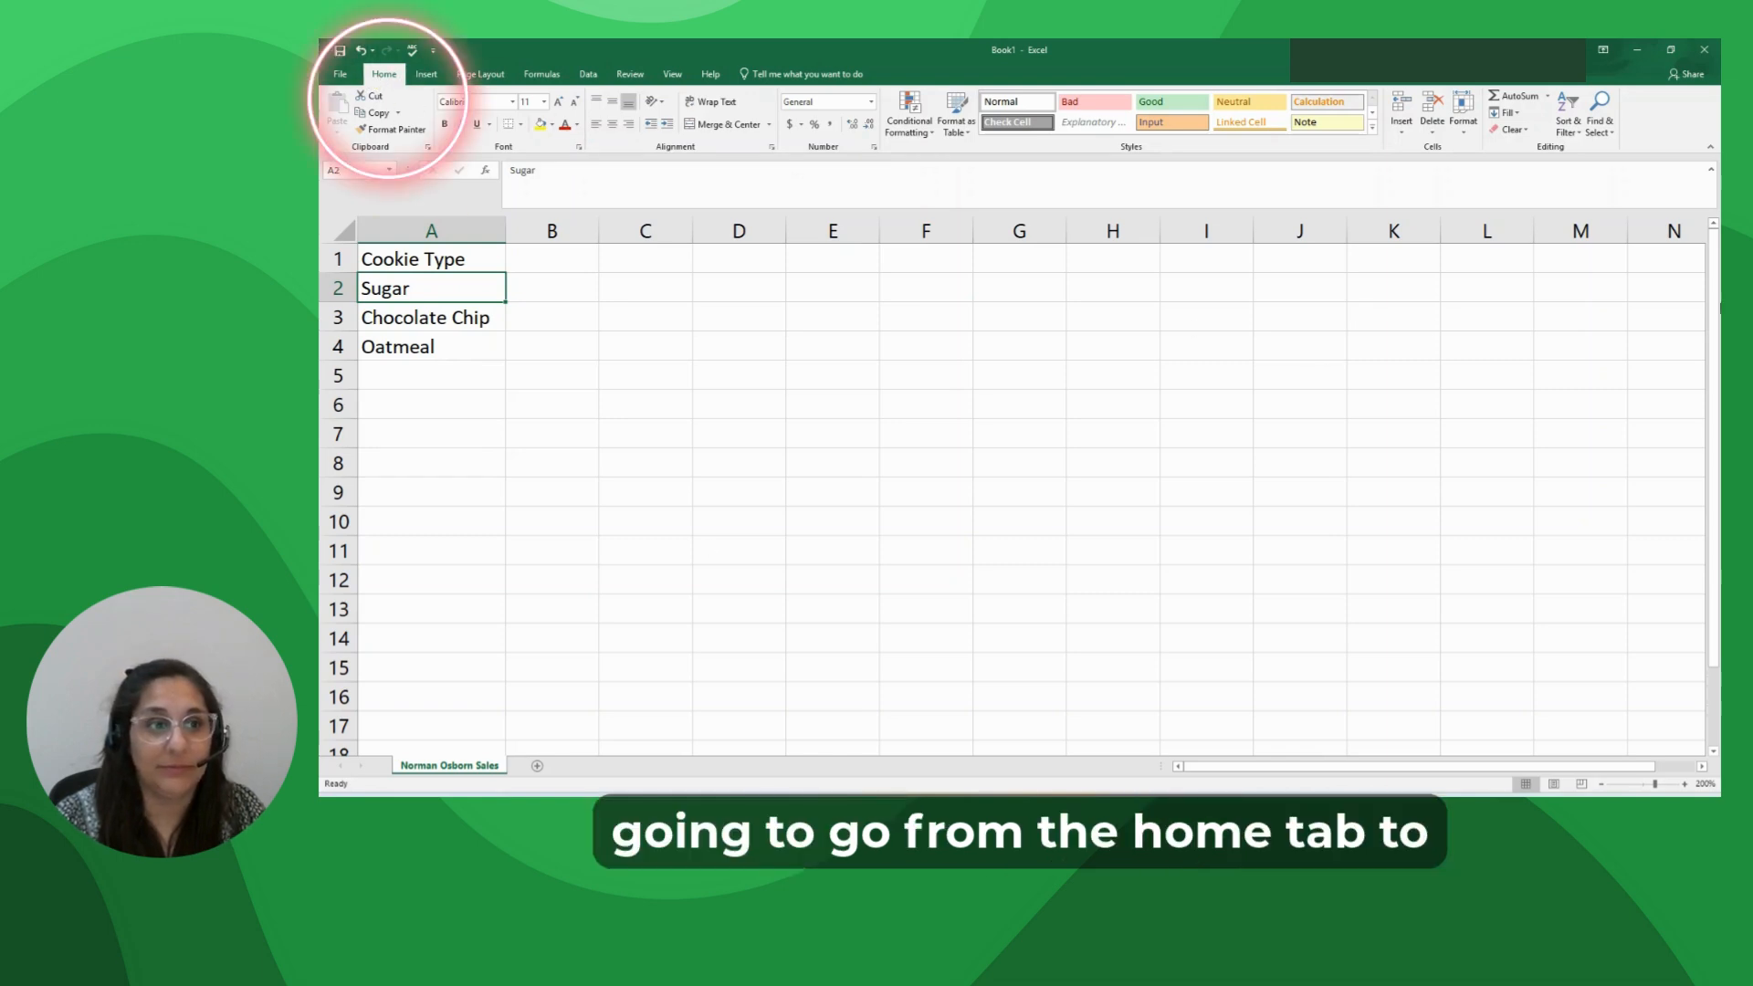
click(1565, 132)
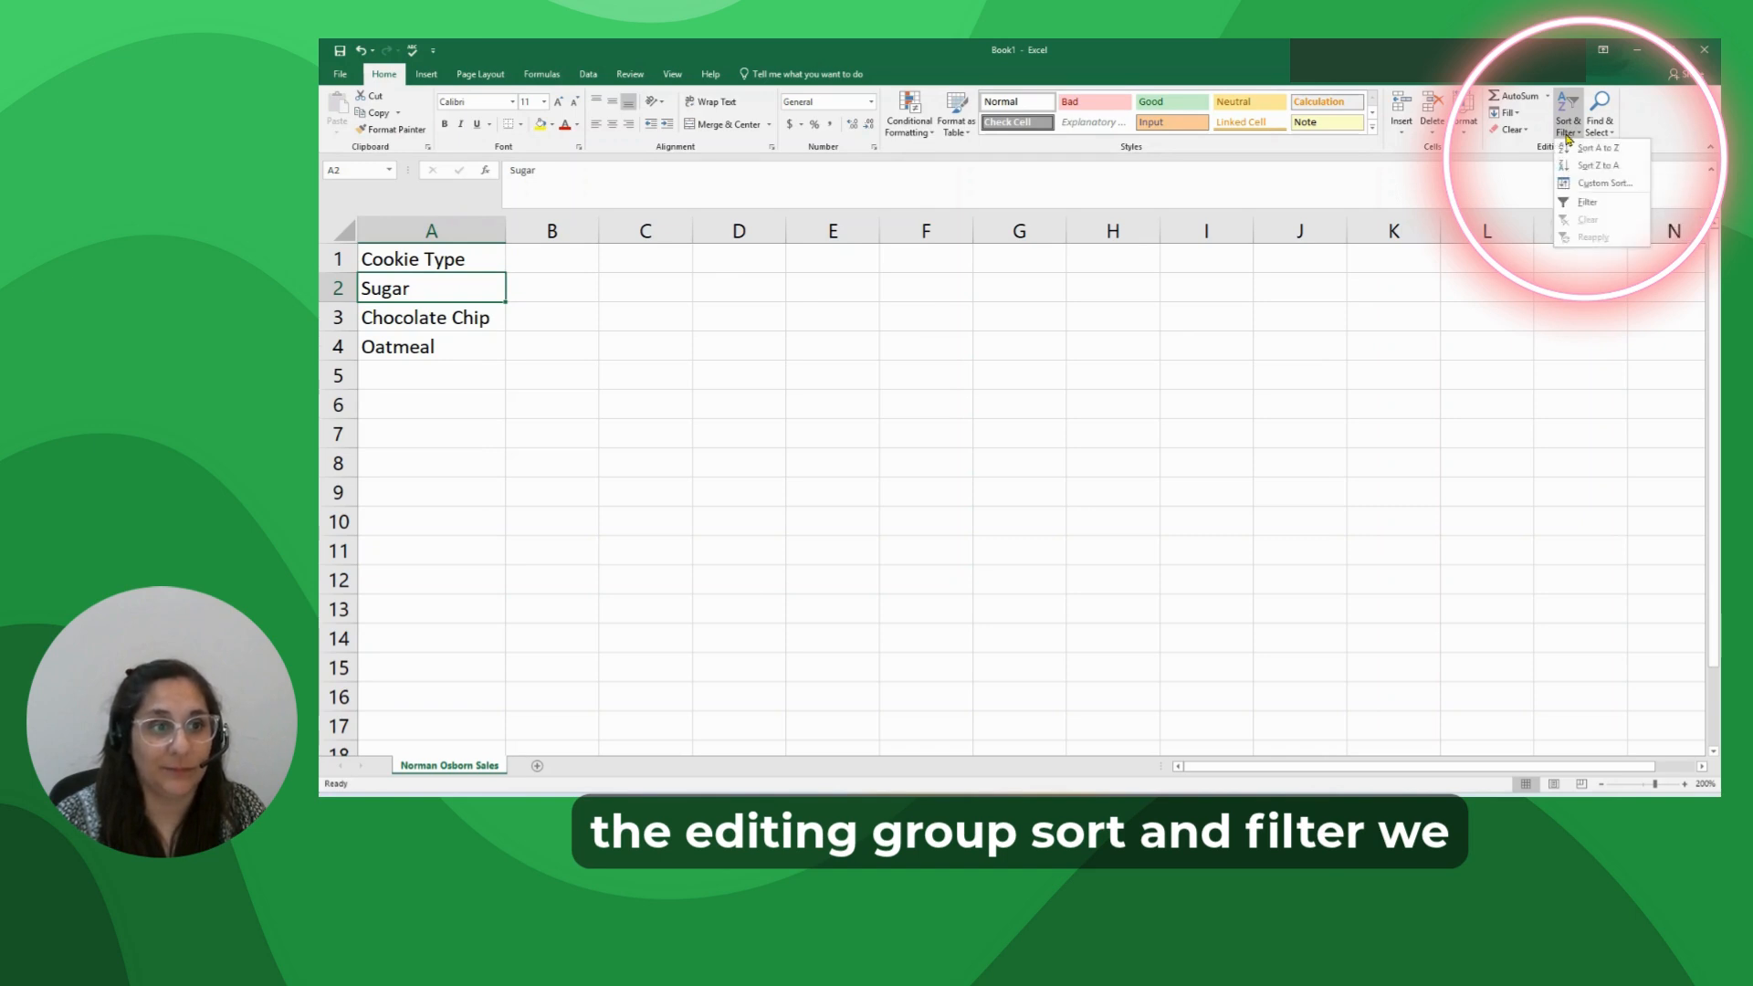
click(1576, 183)
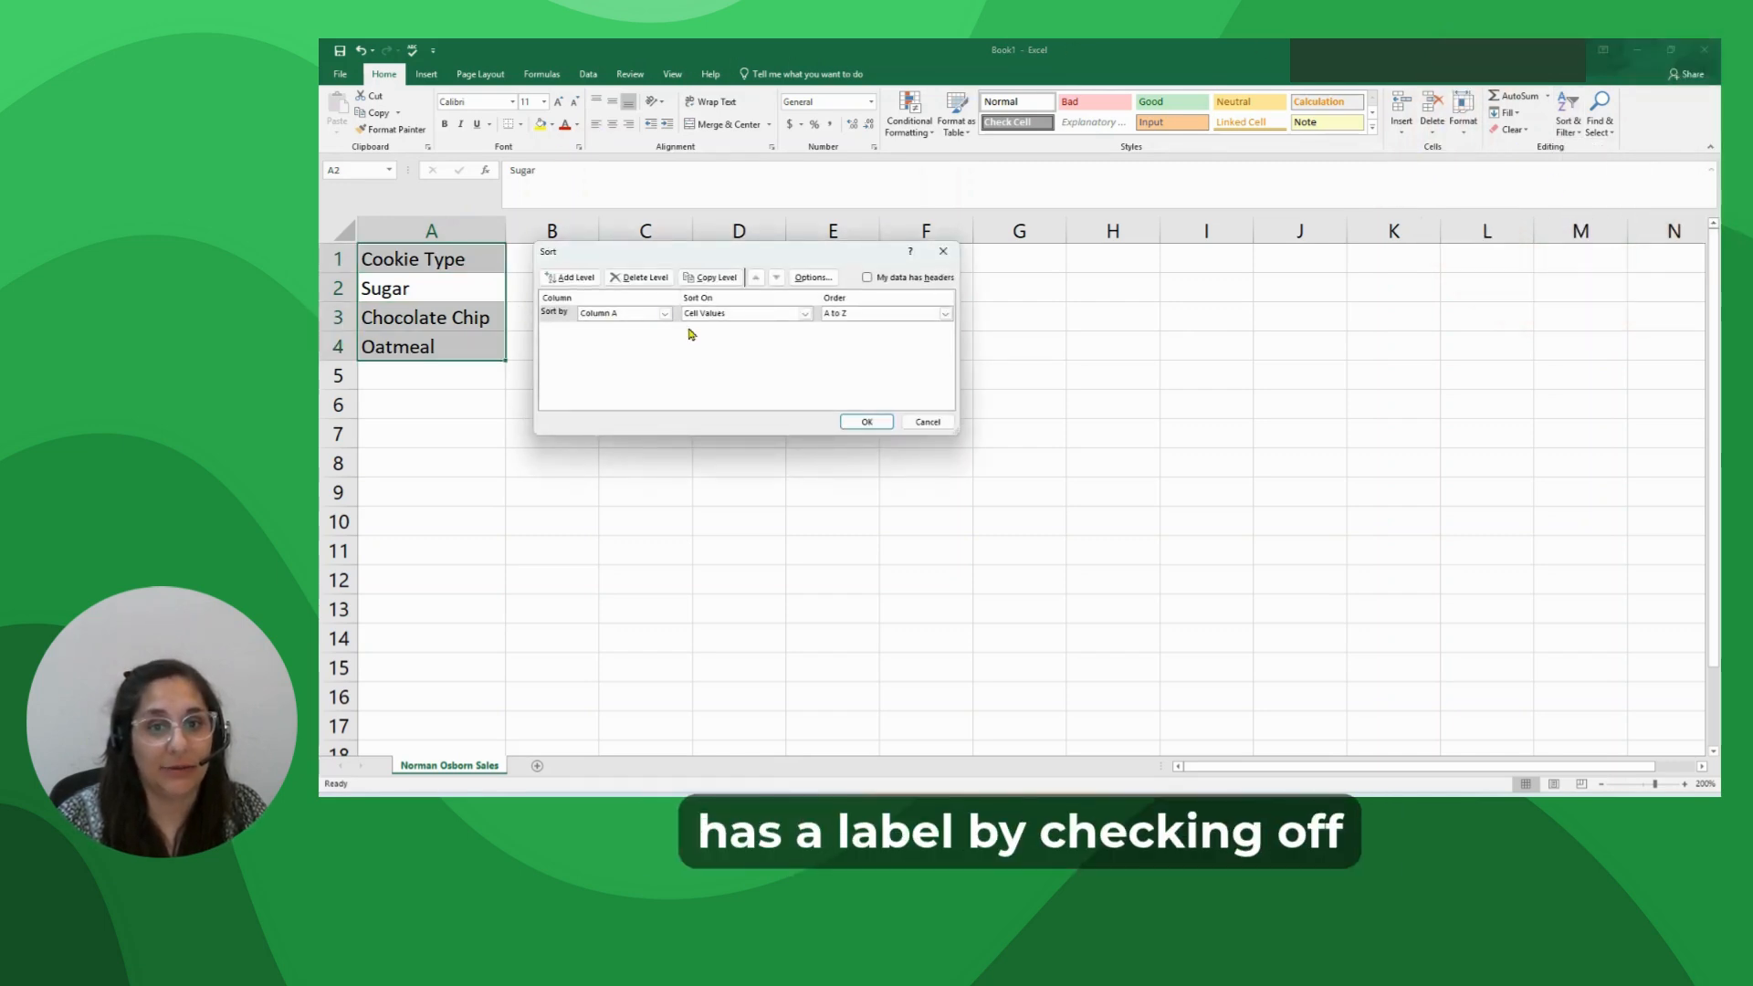
click(866, 278)
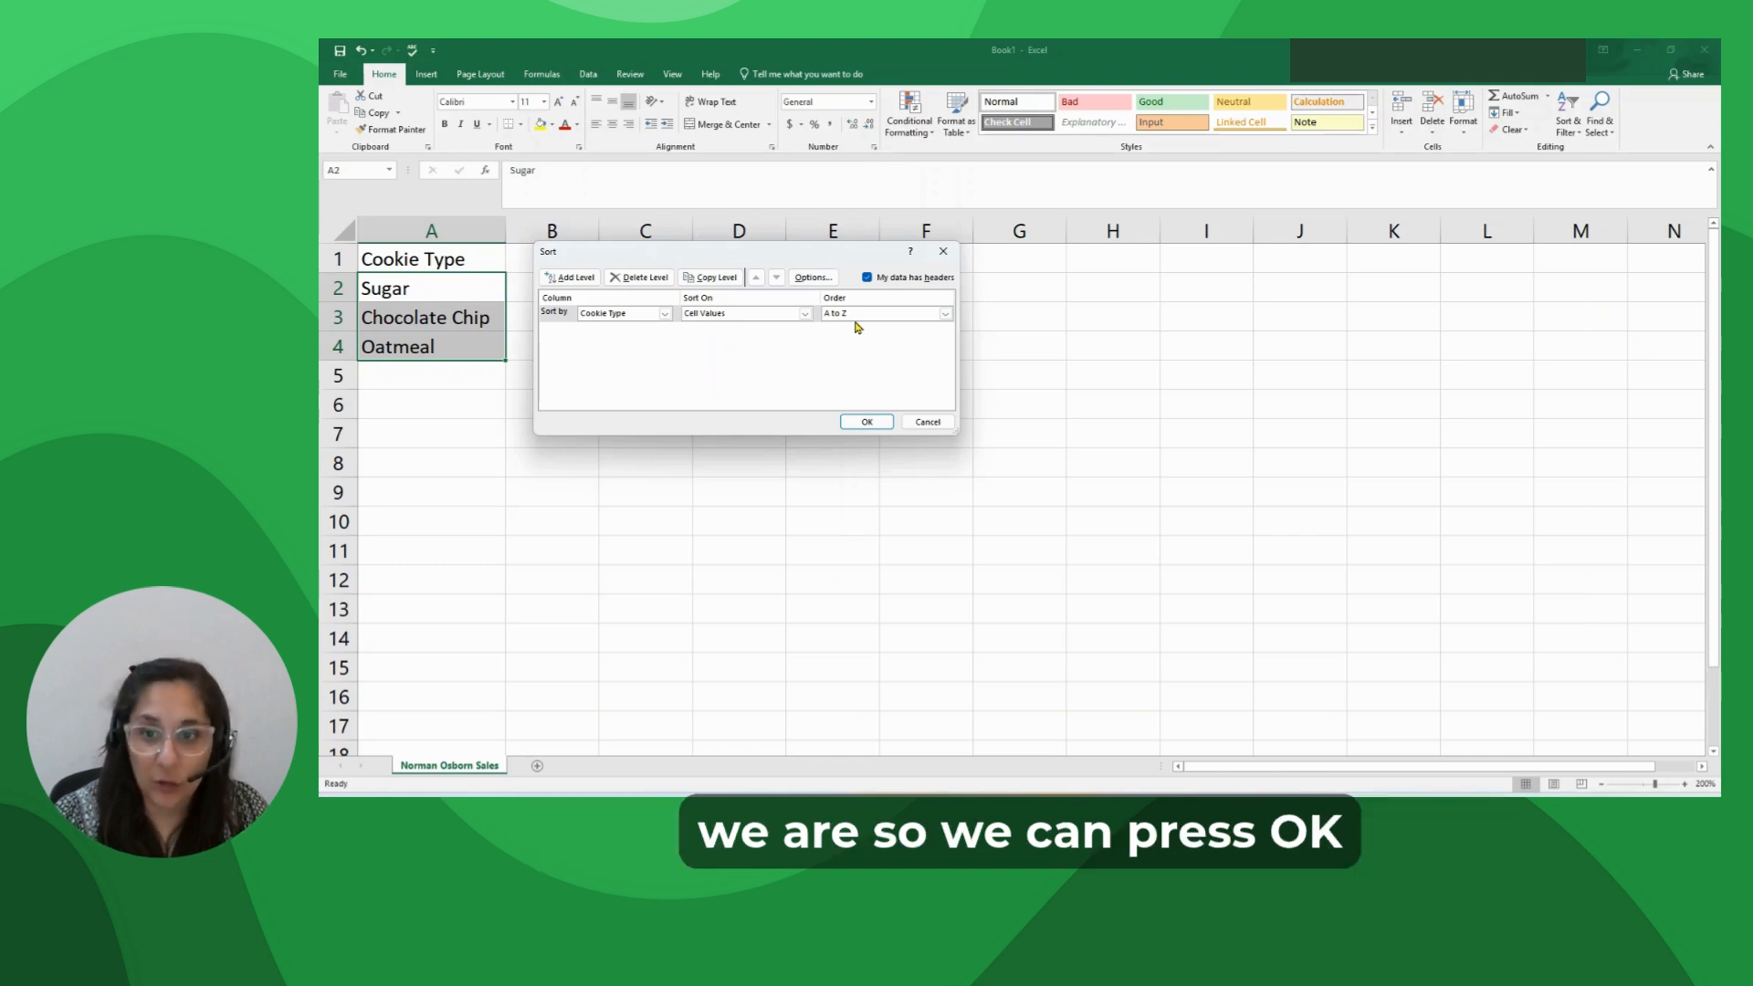
click(863, 422)
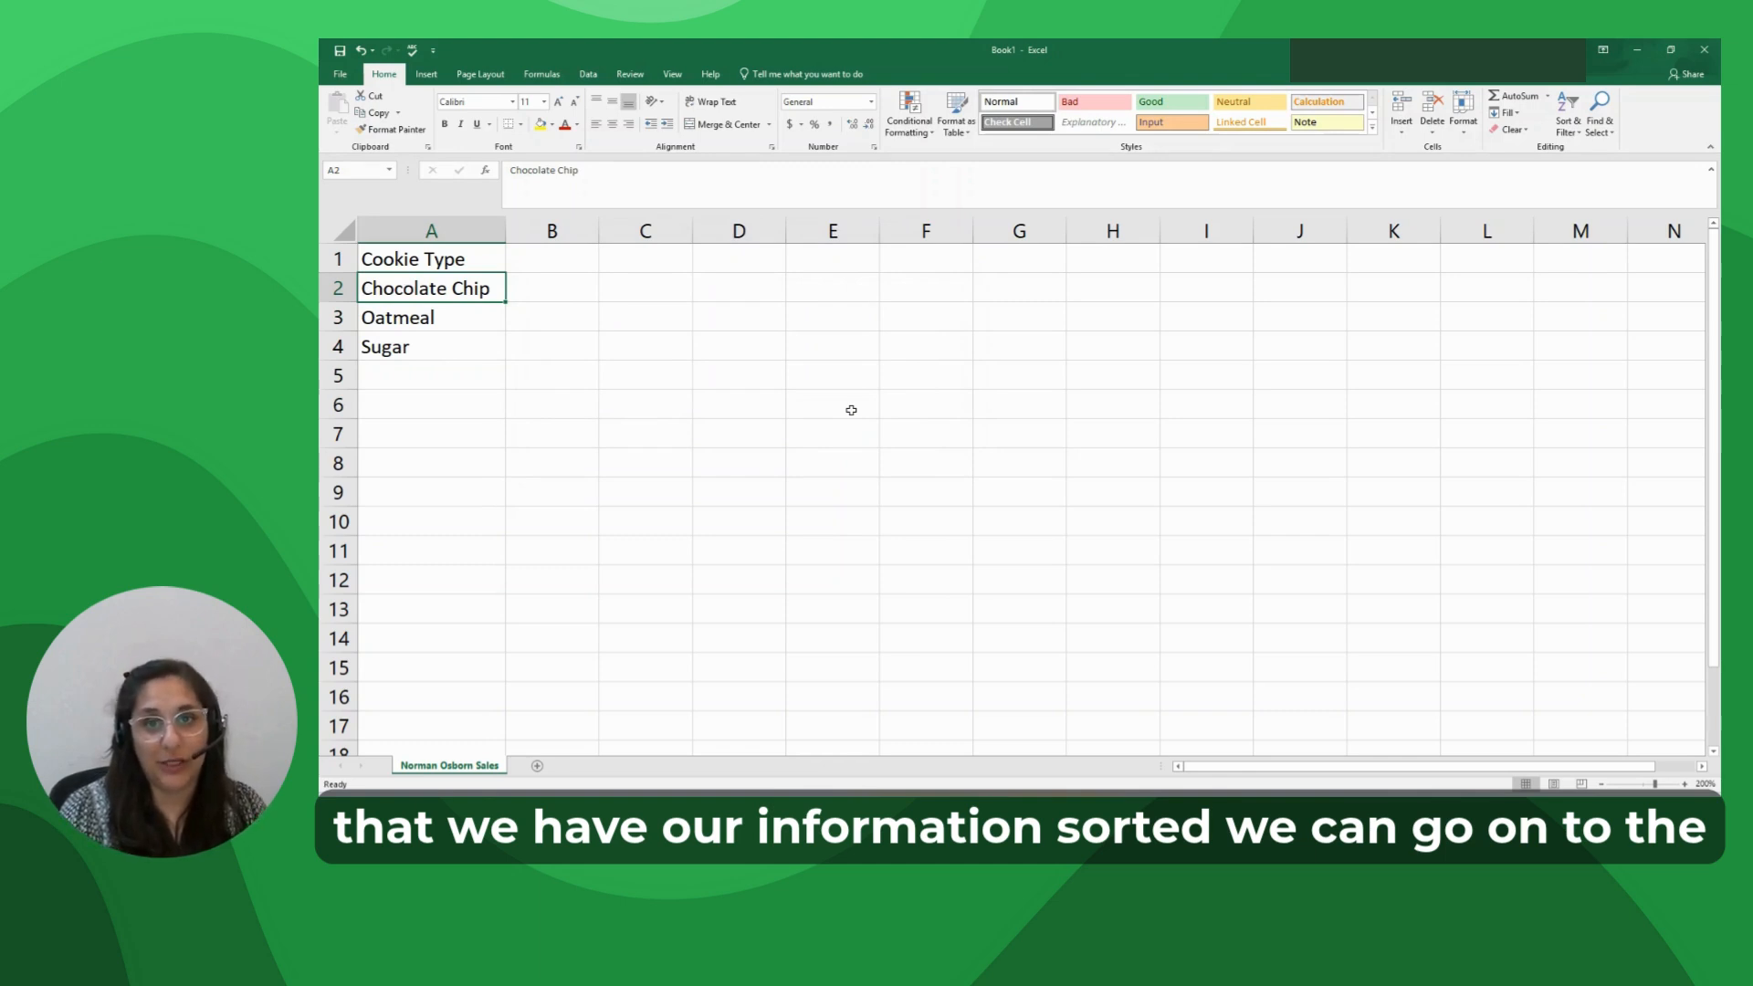
Enter the heading Quarter 1 in cell B1
click(562, 258)
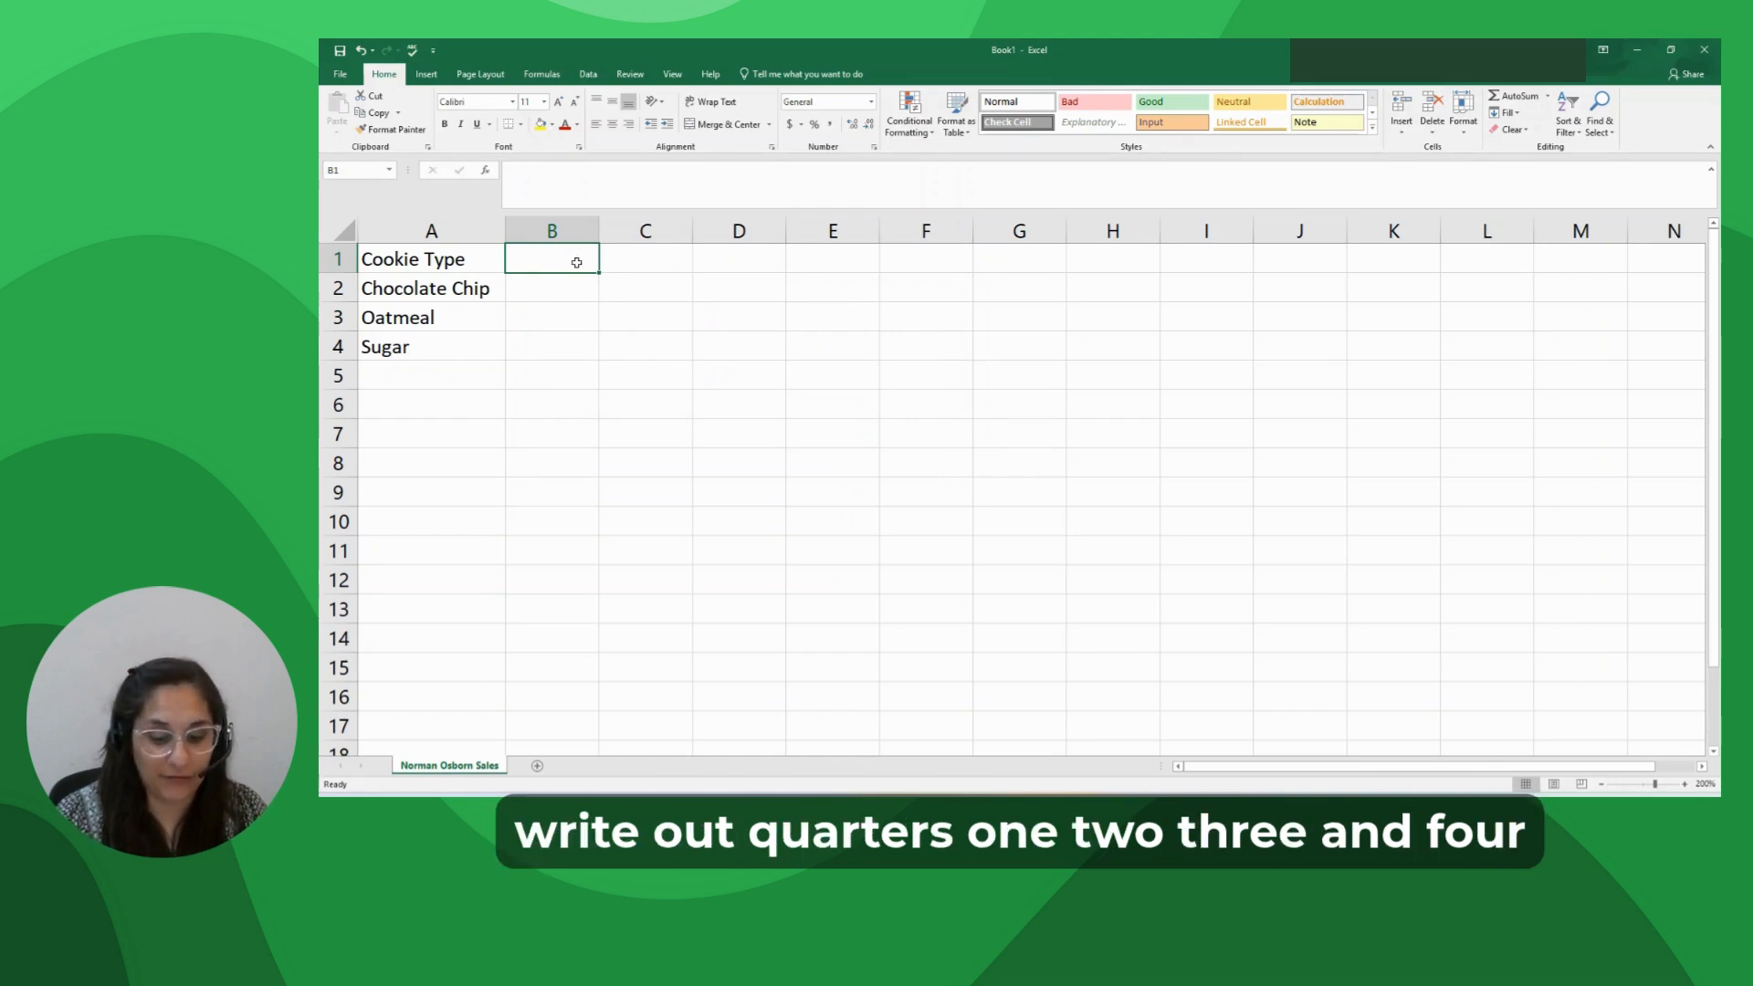
text(Quarter 1)
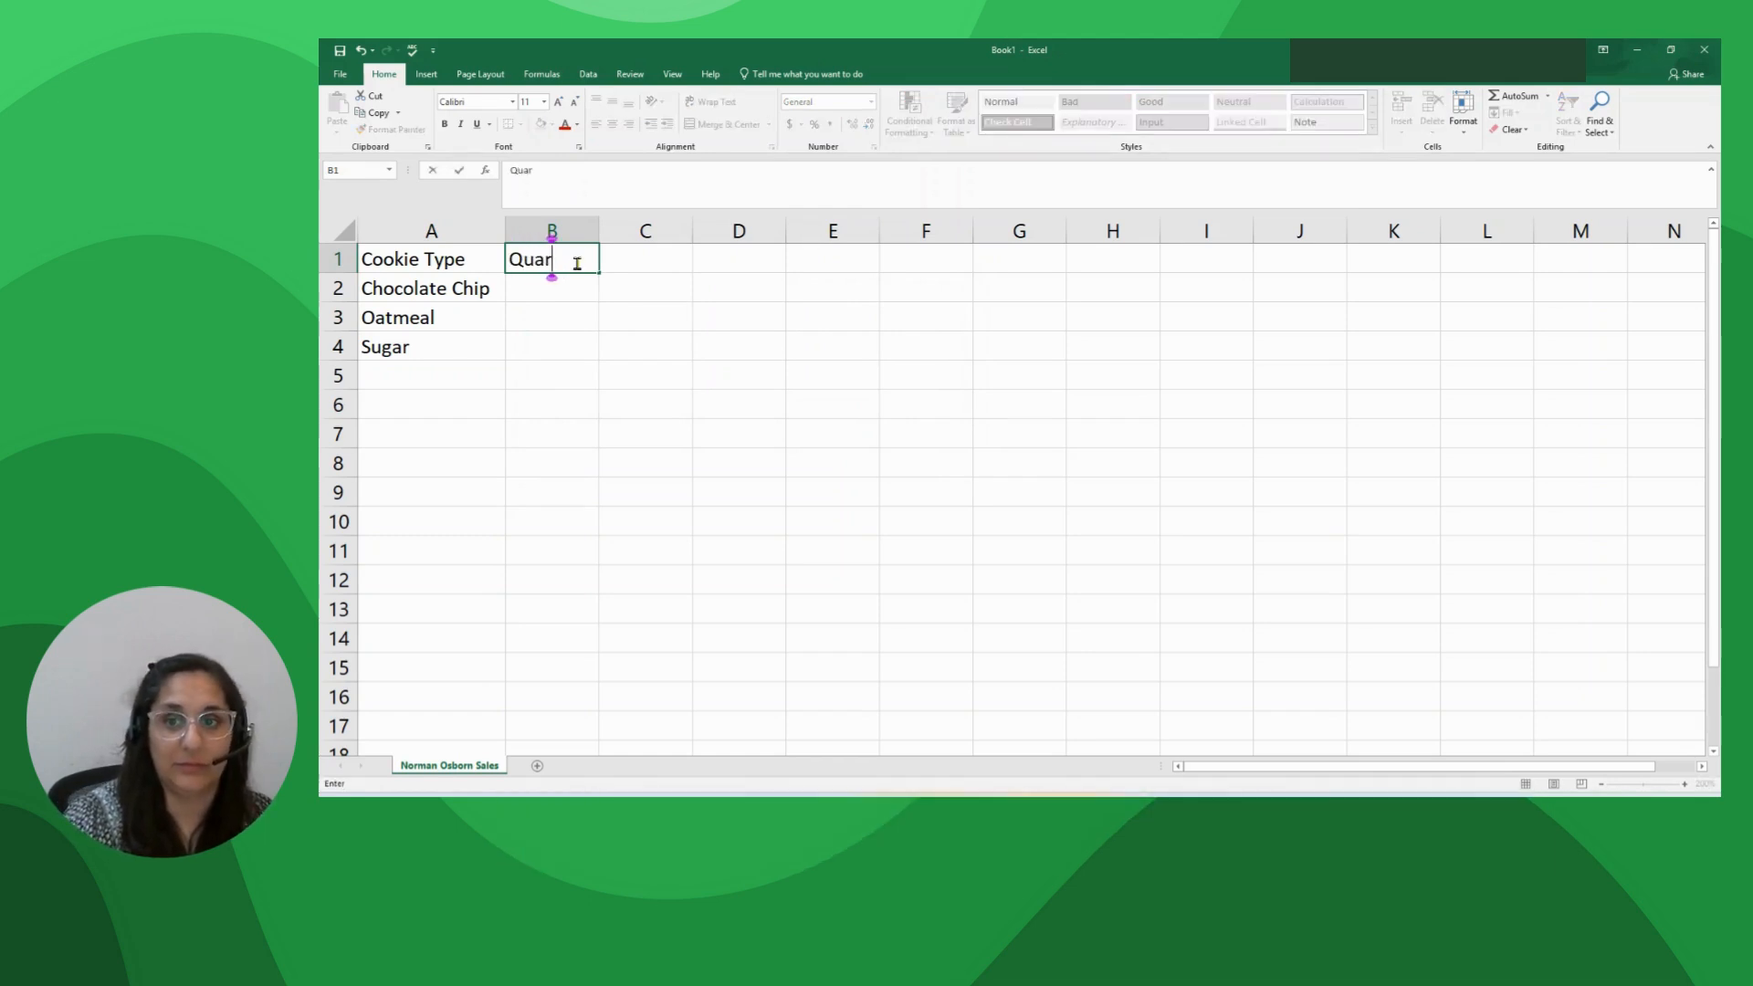
click(665, 255)
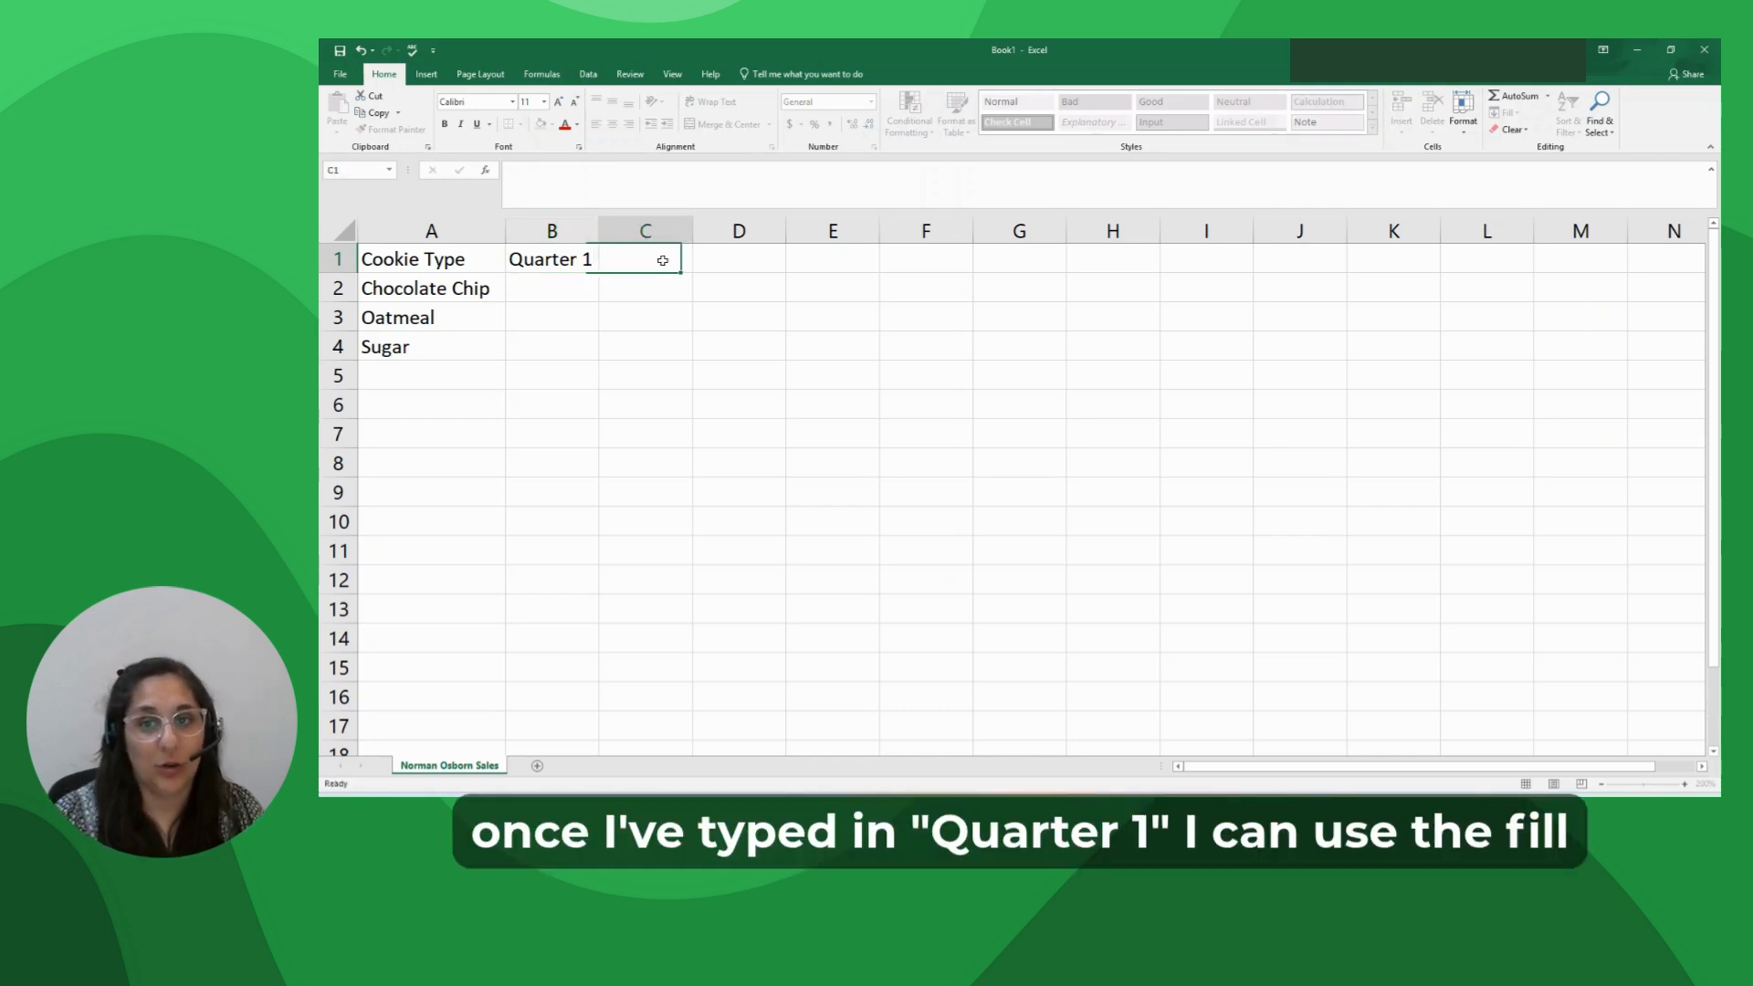
Fill the quarter headings from B1 across to E1 as a series and undo the fill
click(577, 256)
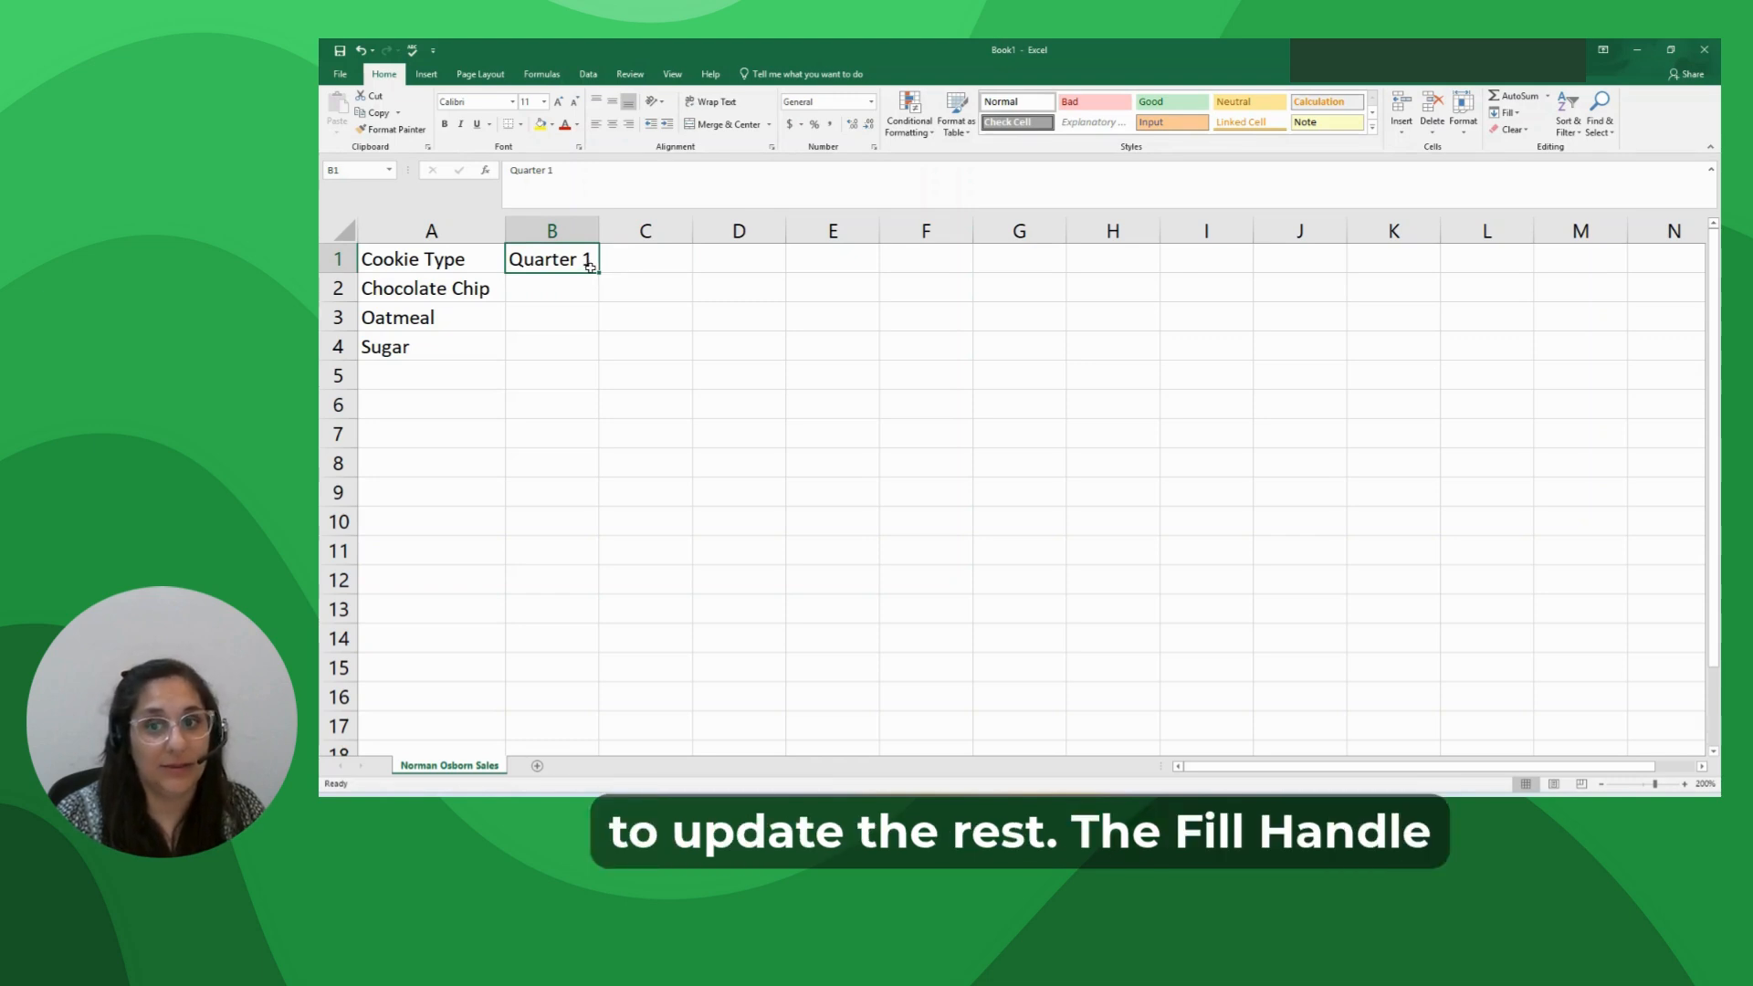
click(600, 273)
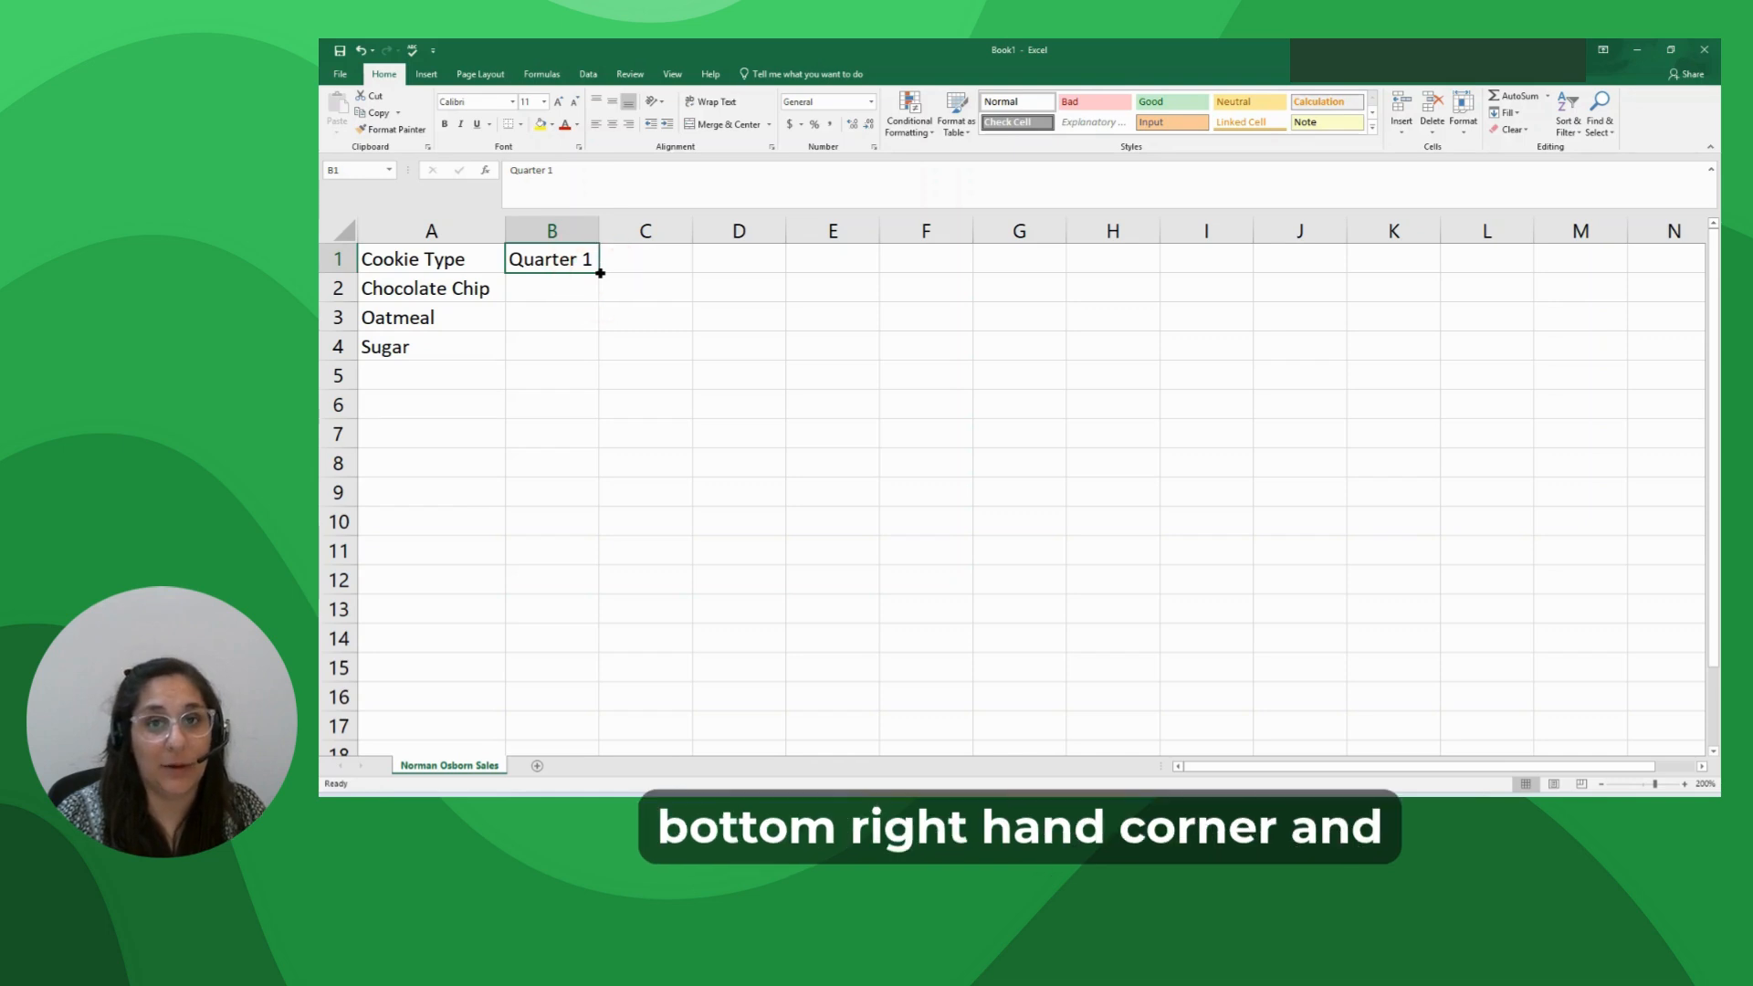
drag(599, 273, 878, 274)
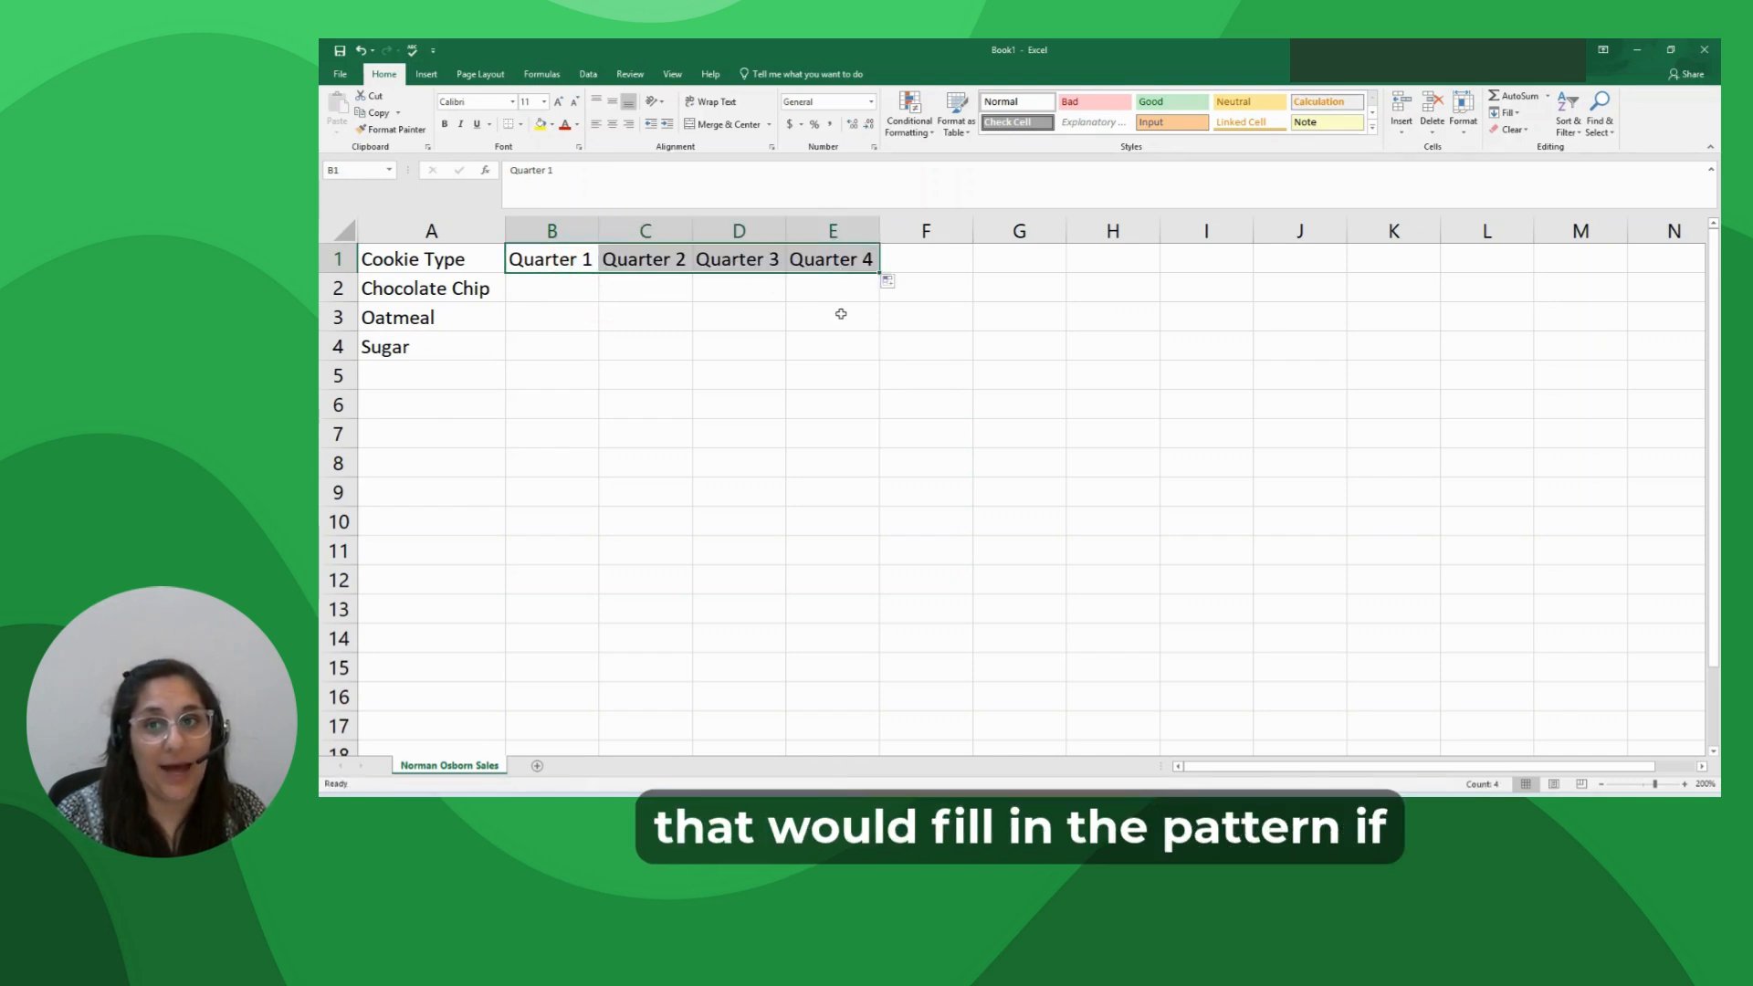
click(360, 50)
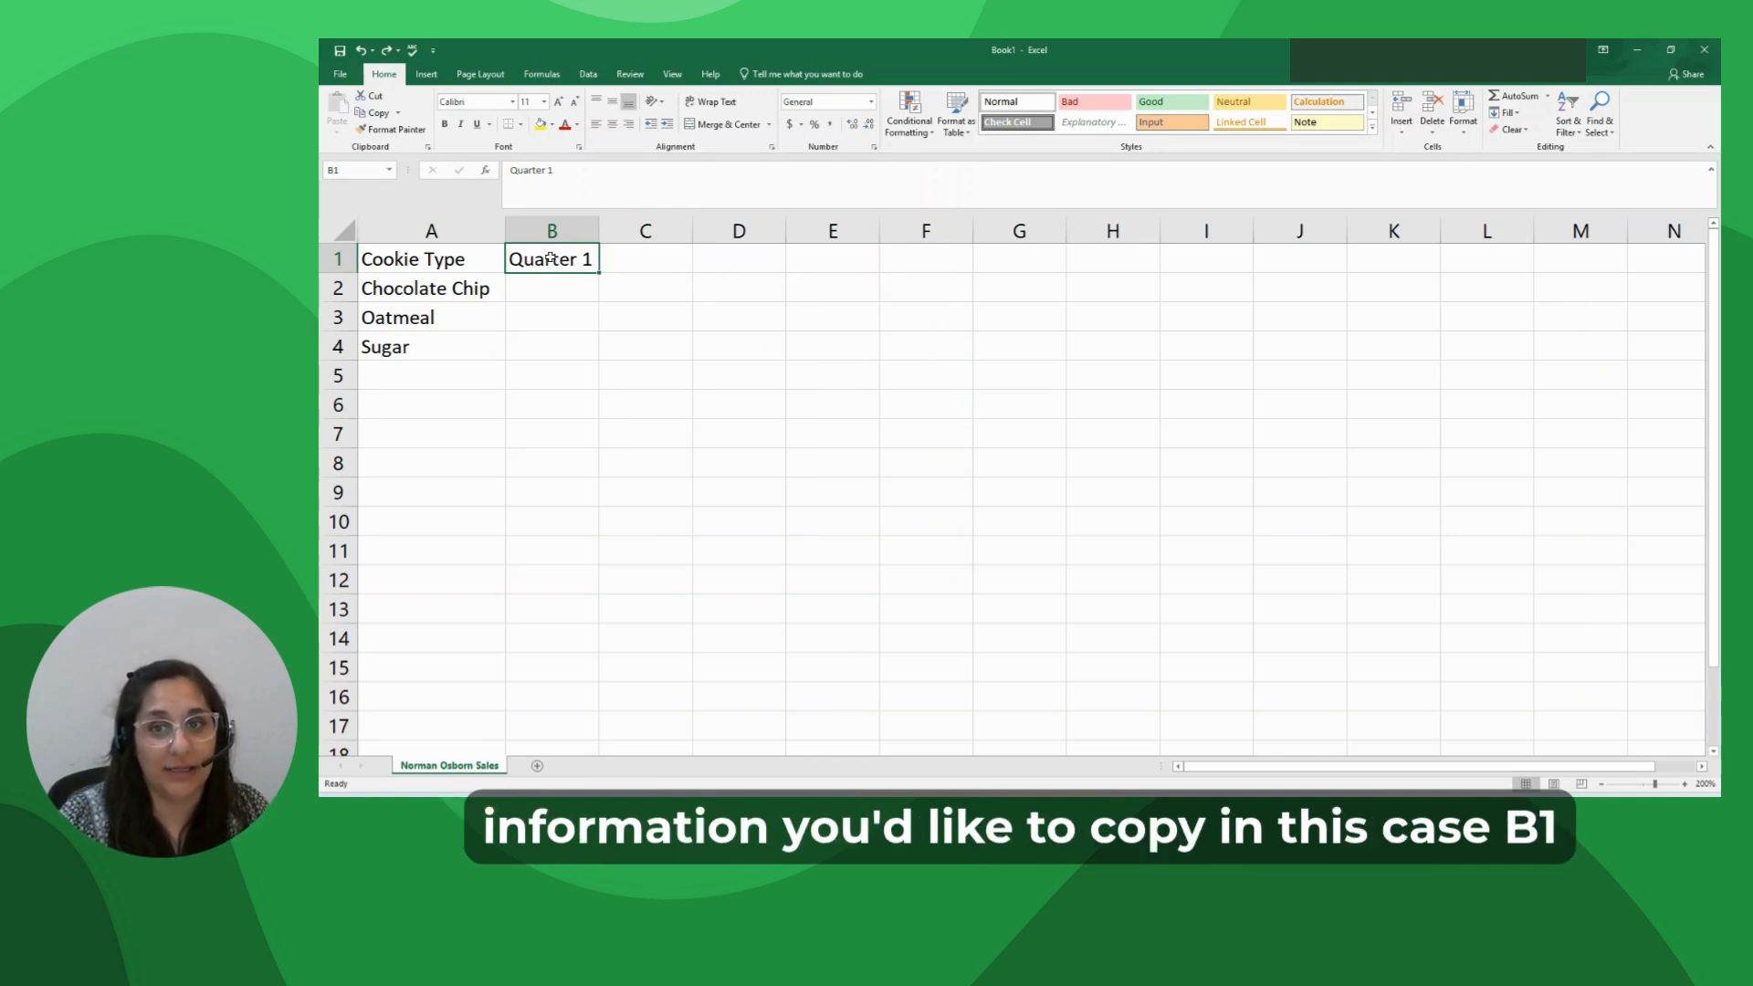
Fill the quarter headings from B1 across to E1 as a row series of type AutoFill
drag(548, 259, 821, 259)
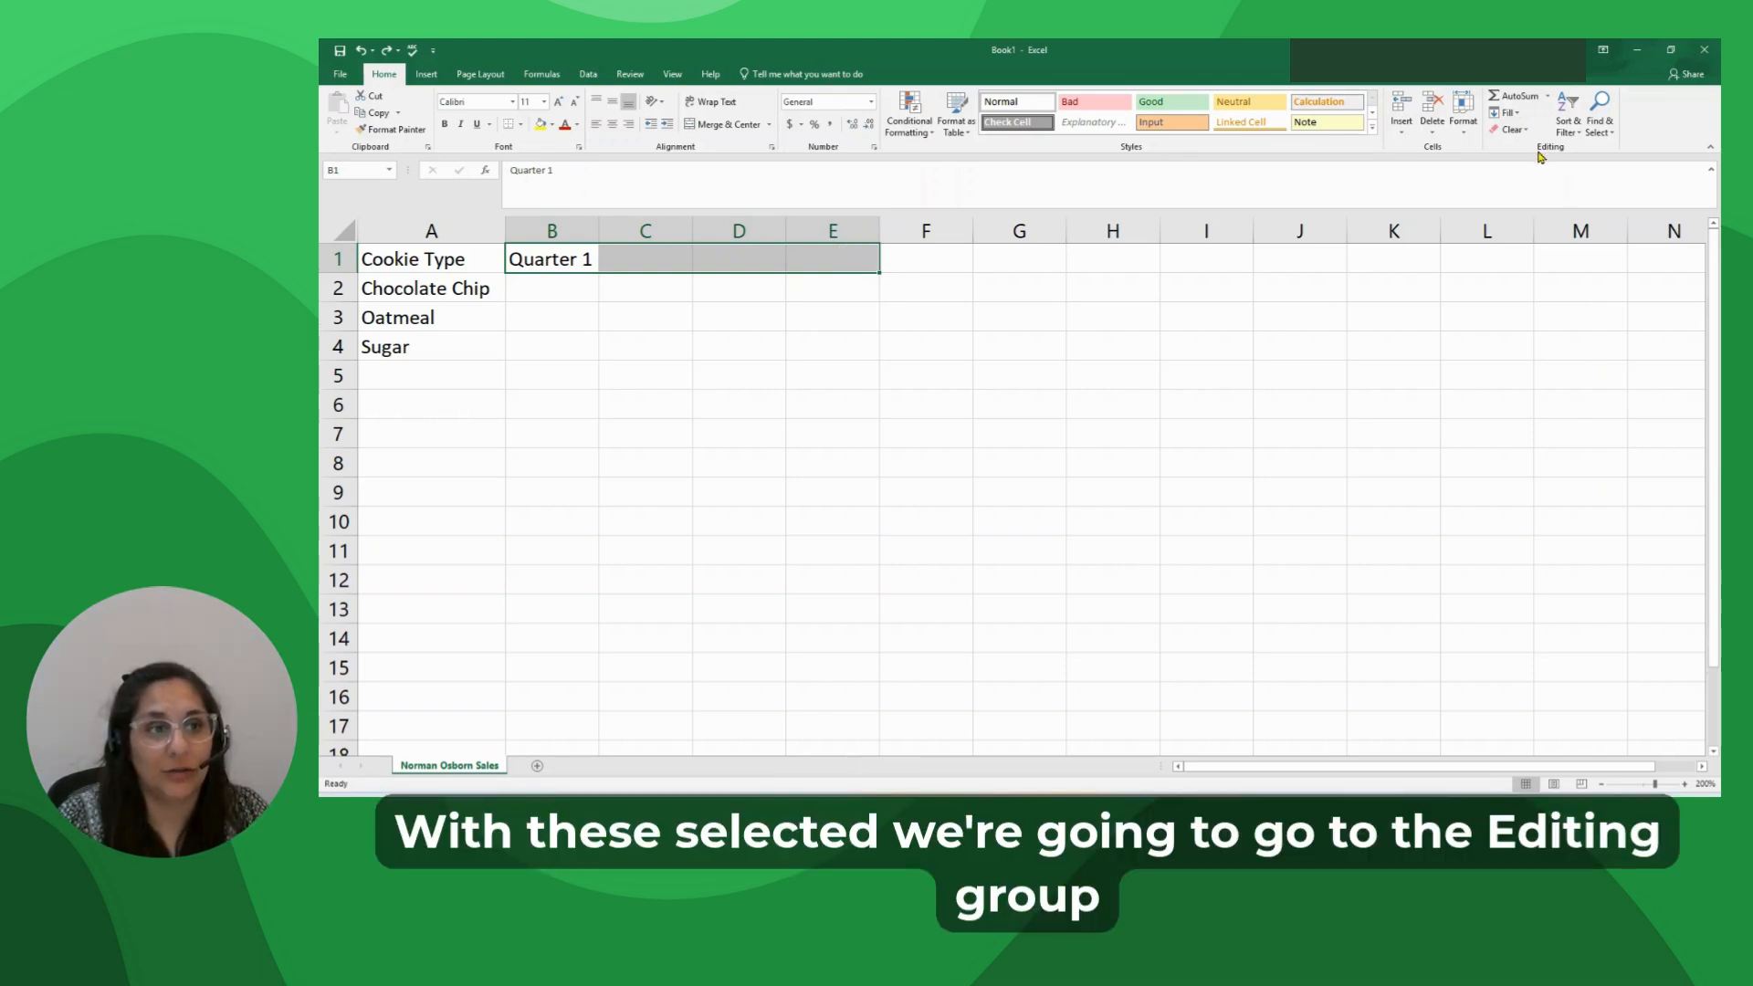
click(1504, 112)
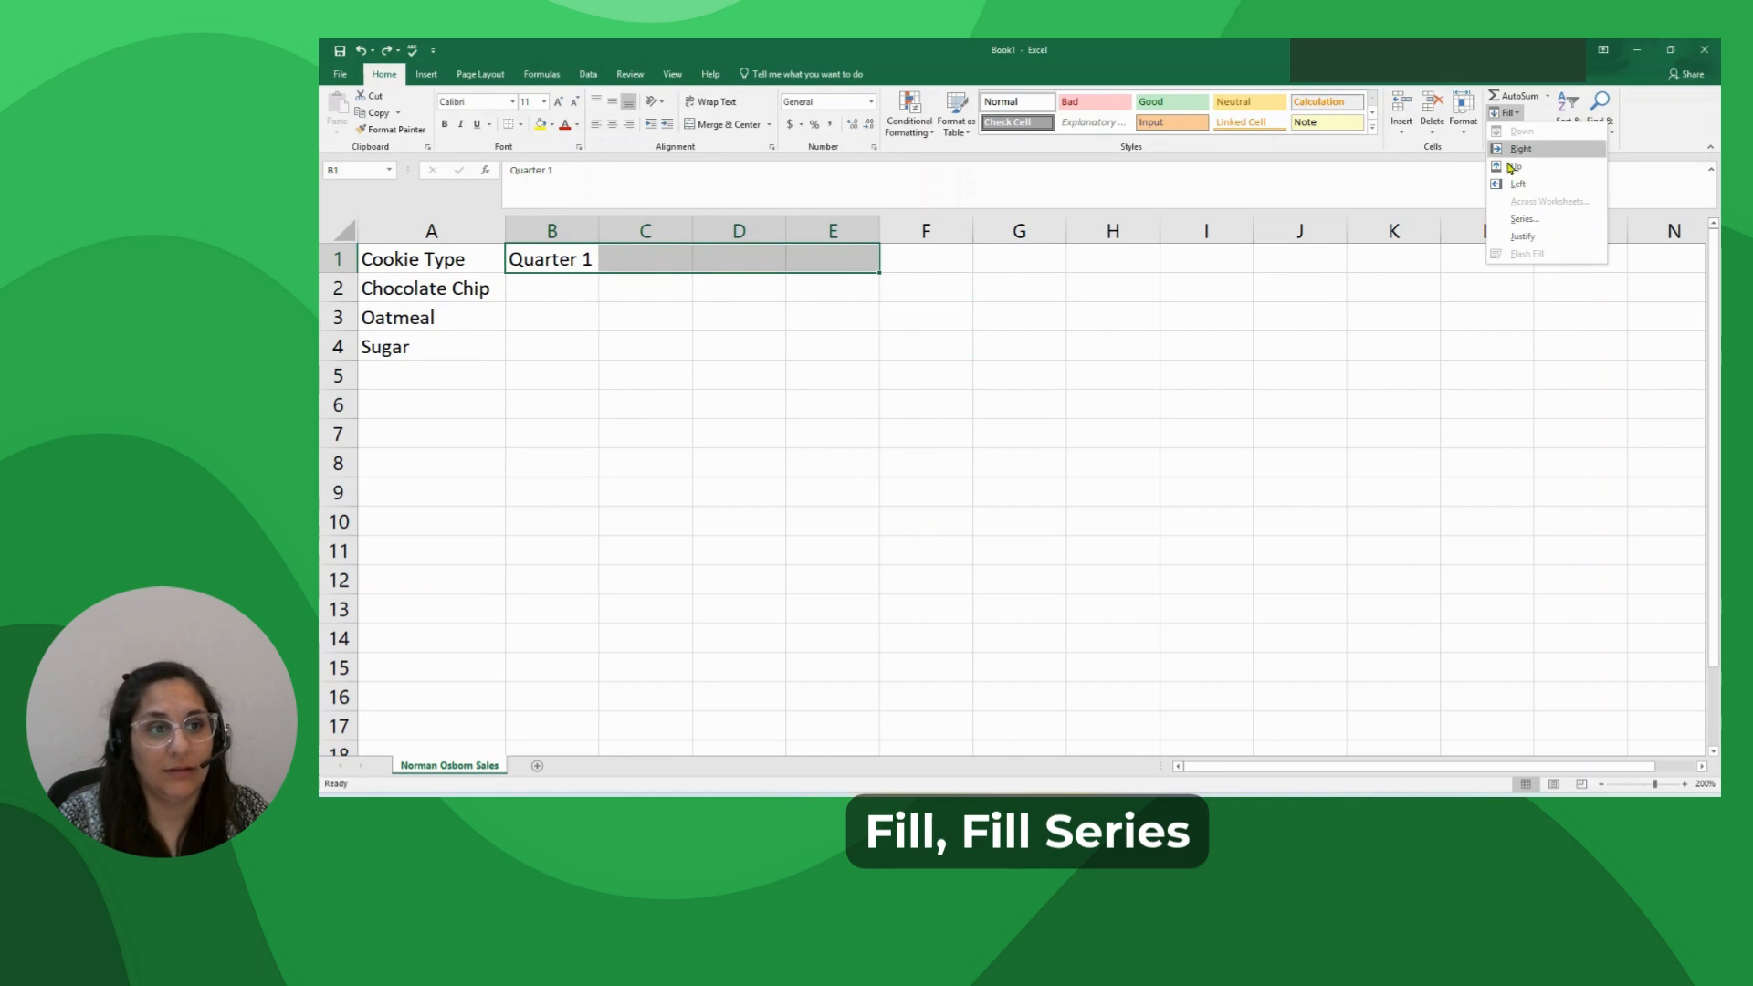
click(1522, 220)
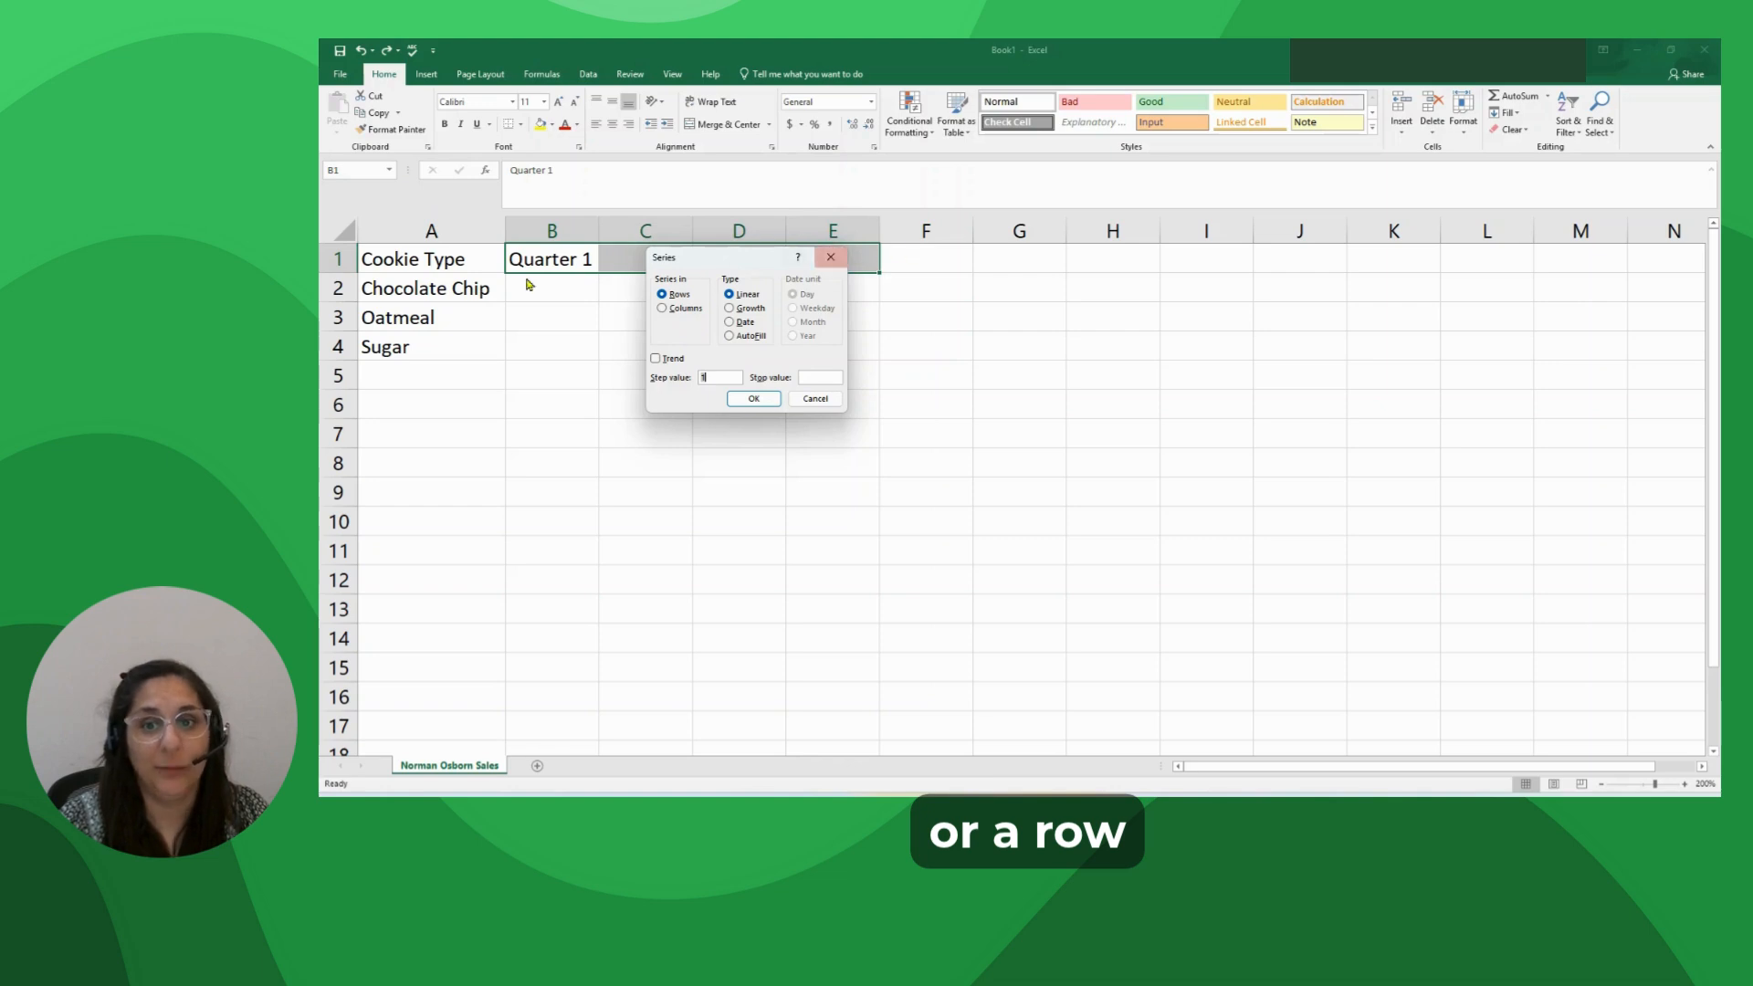
click(735, 337)
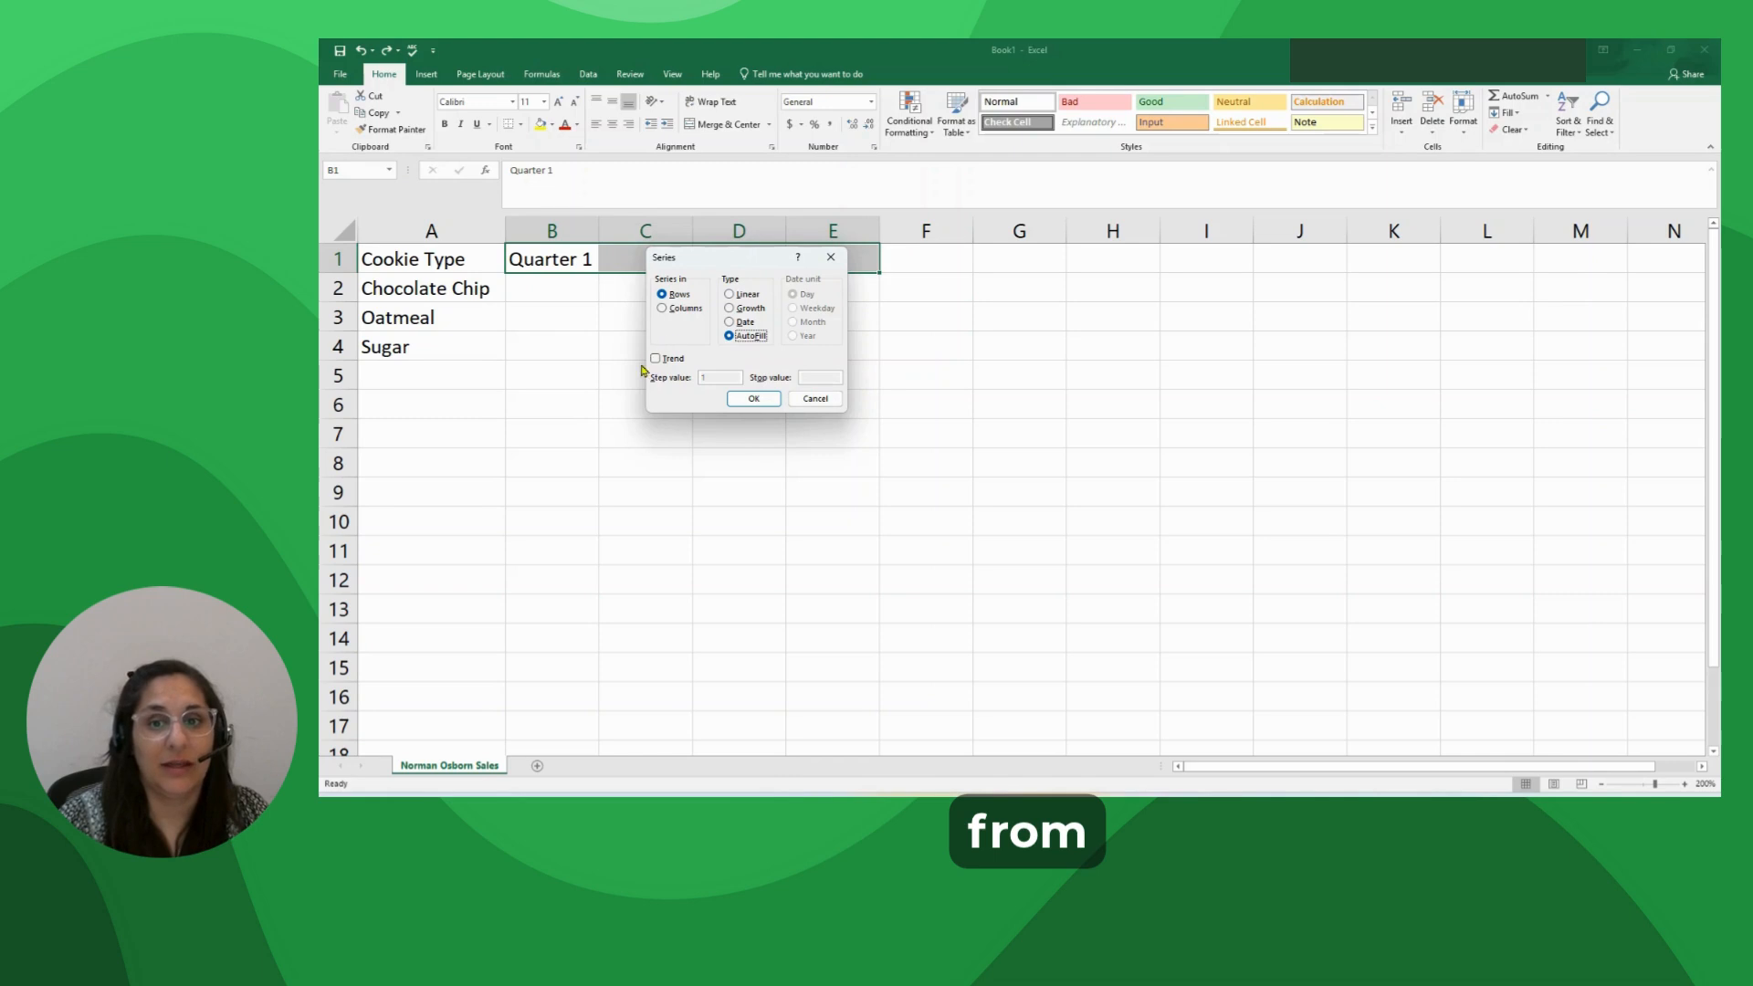
click(759, 399)
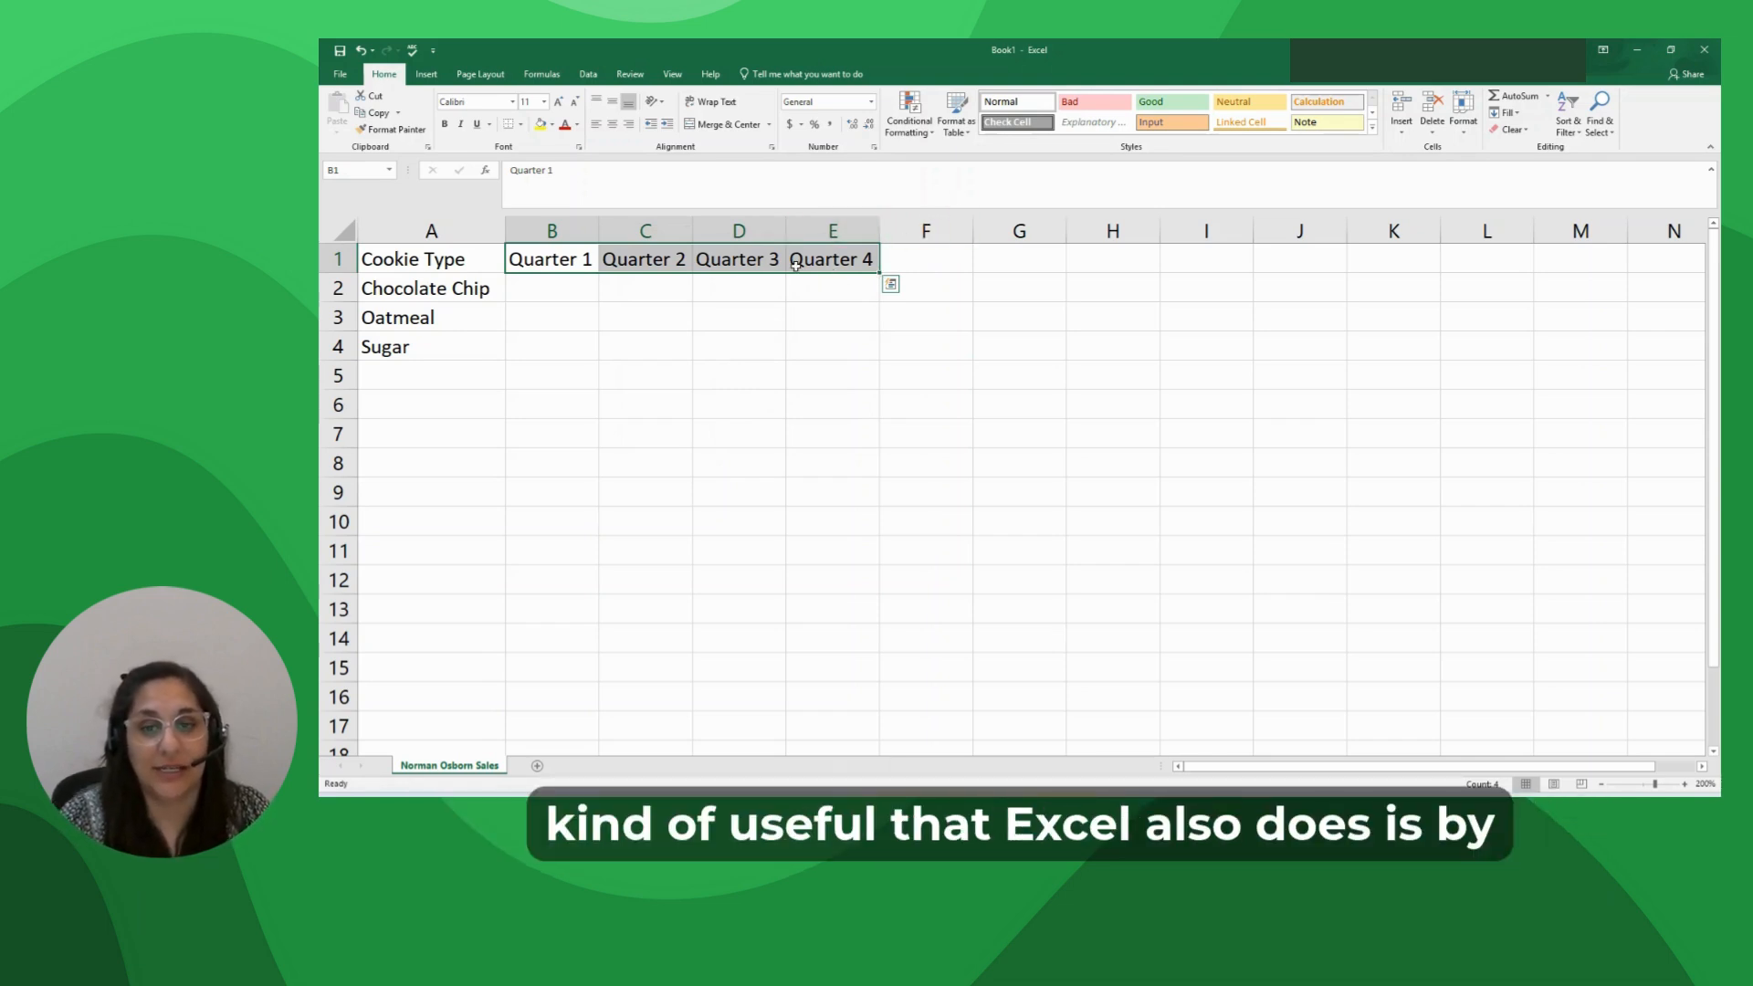
Extend the Quarter 4 heading from E1 across to G1 with the fill handle and undo the fill
click(846, 265)
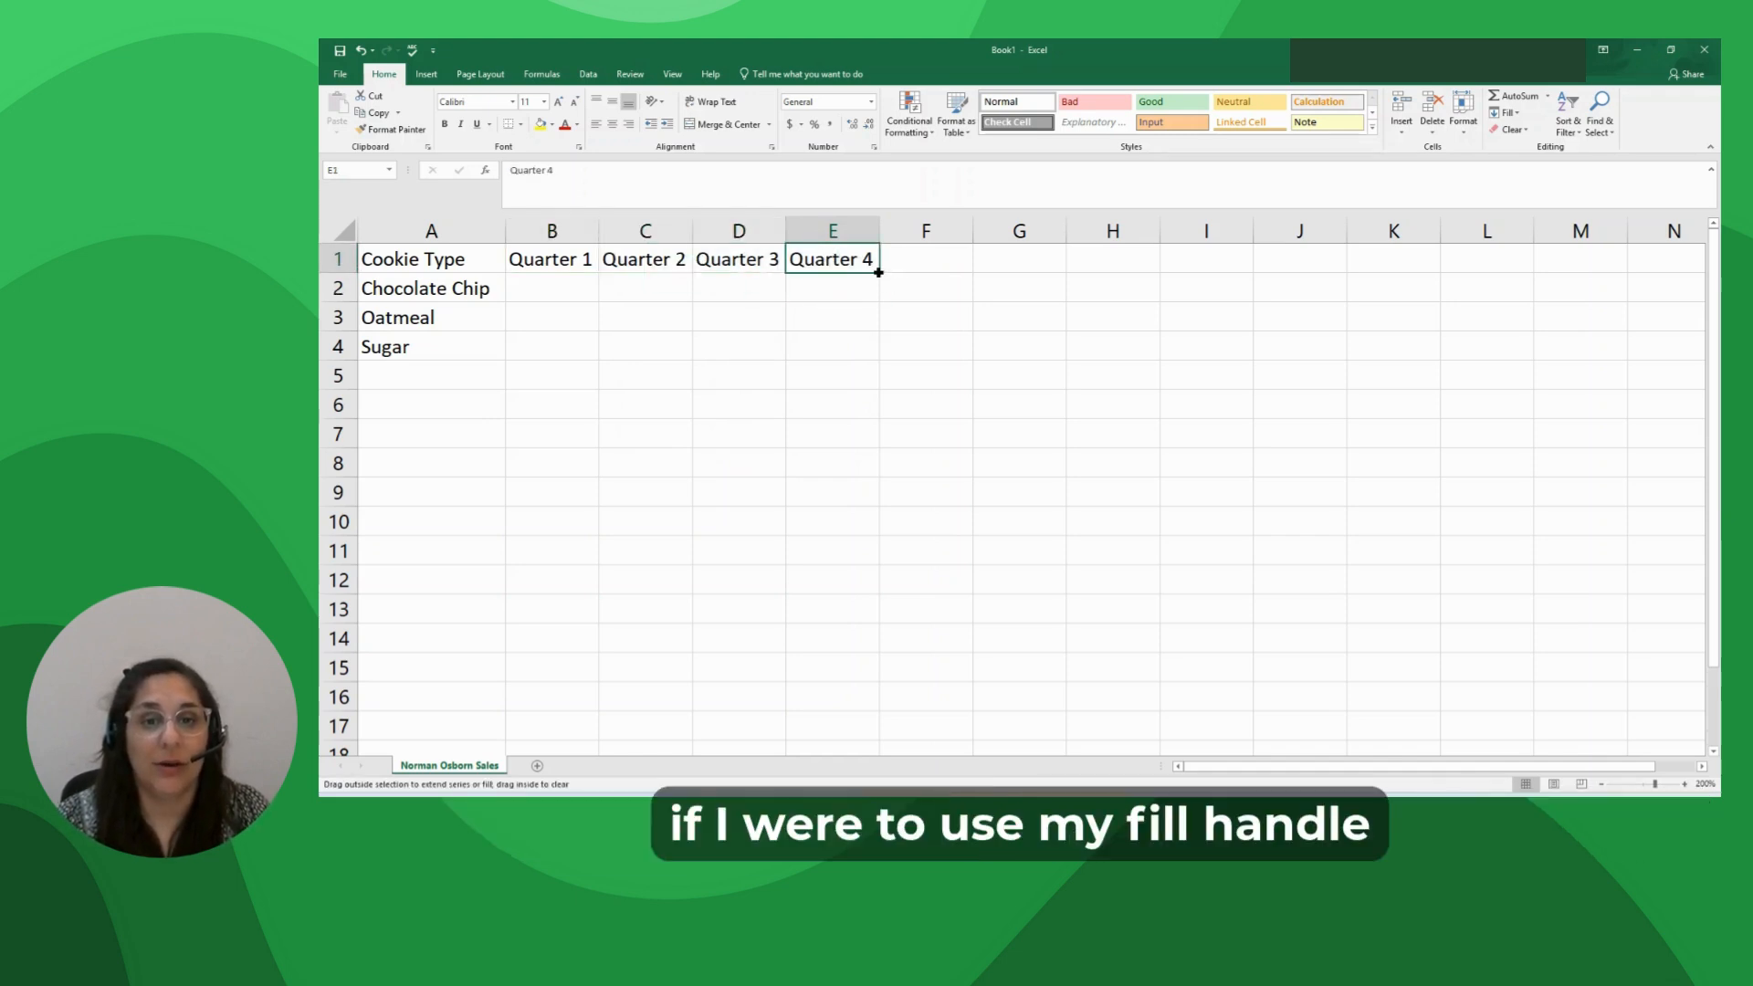
drag(878, 272, 1066, 272)
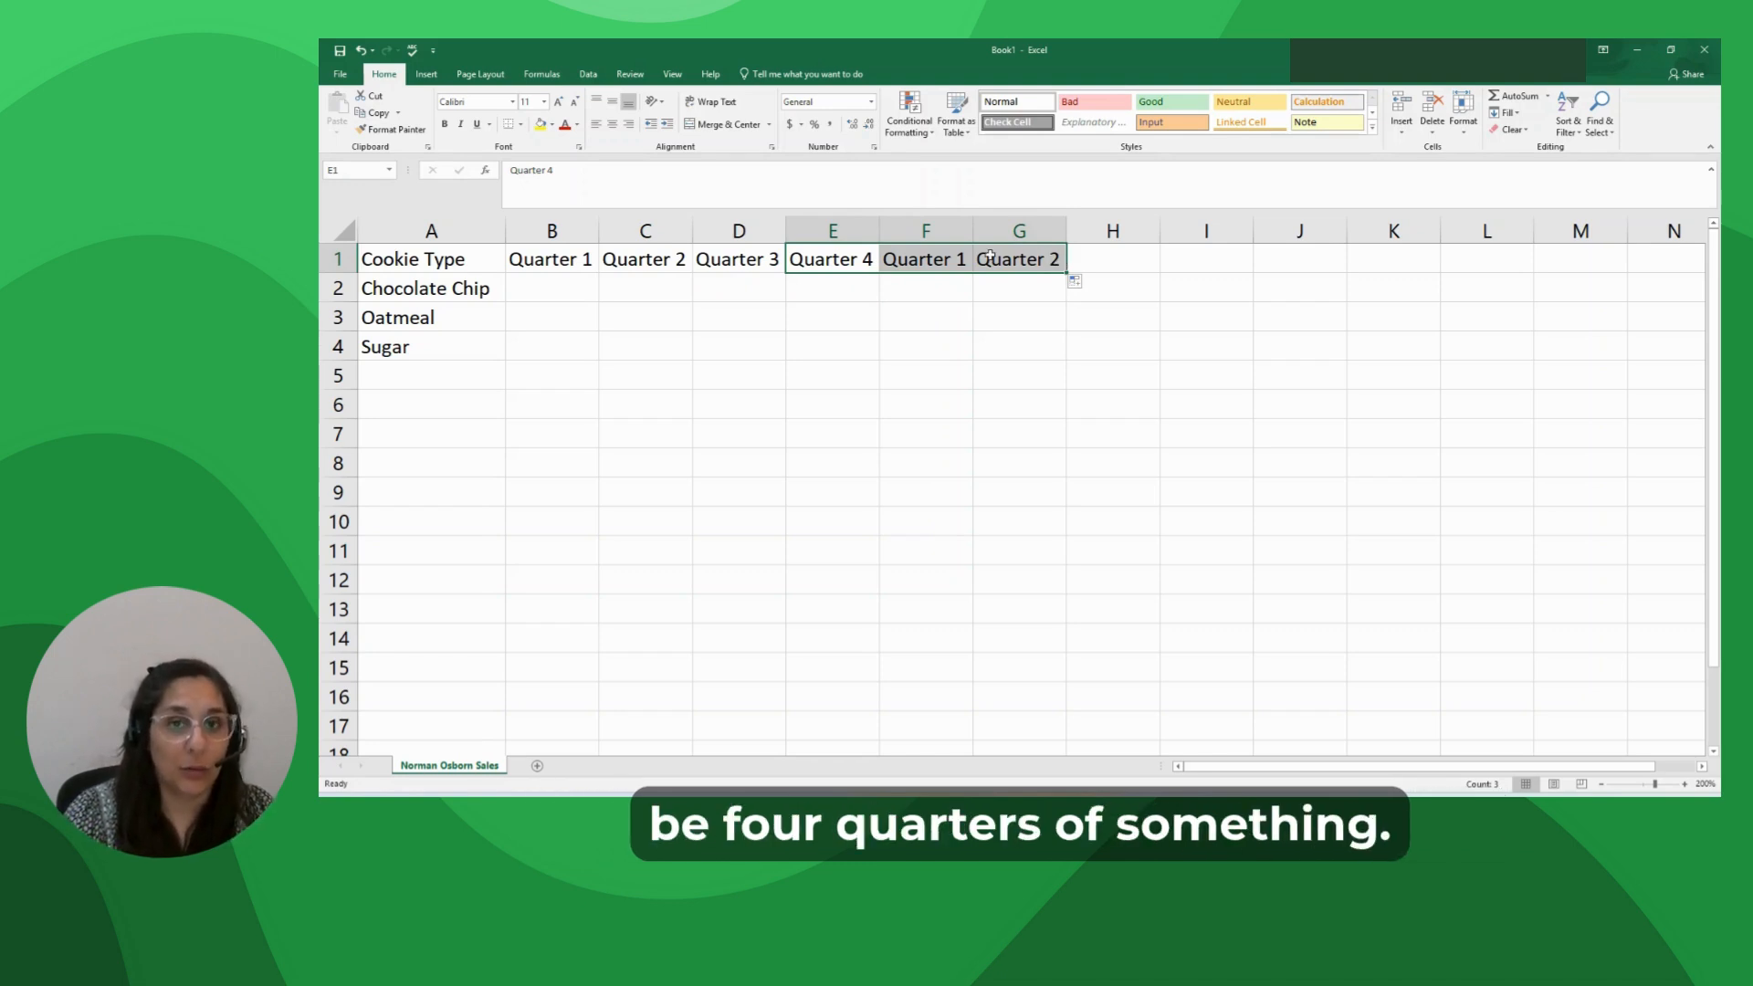
key(ctrl+z)
Enter the Quarter 1 sales in B2:B4: 112 for Chocolate Chip, 70 for Oatmeal and 90 for Sugar
click(542, 278)
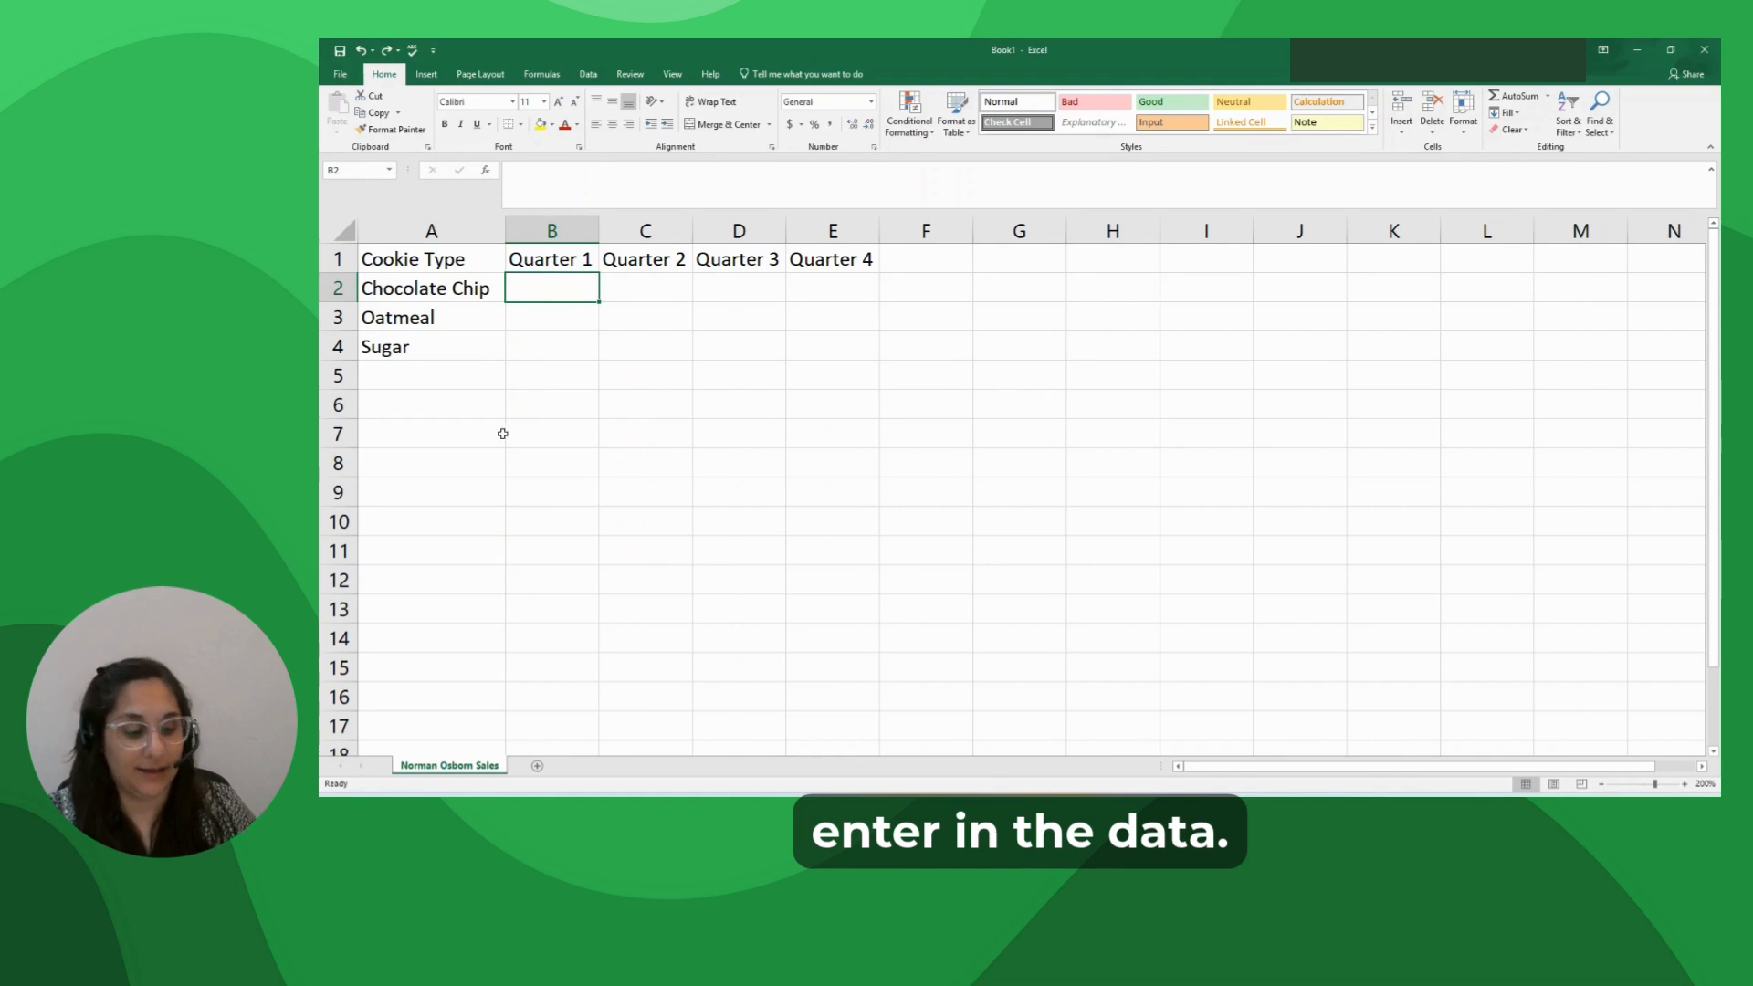
text(112)
key(Return)
text(70)
key(Return)
text(90)
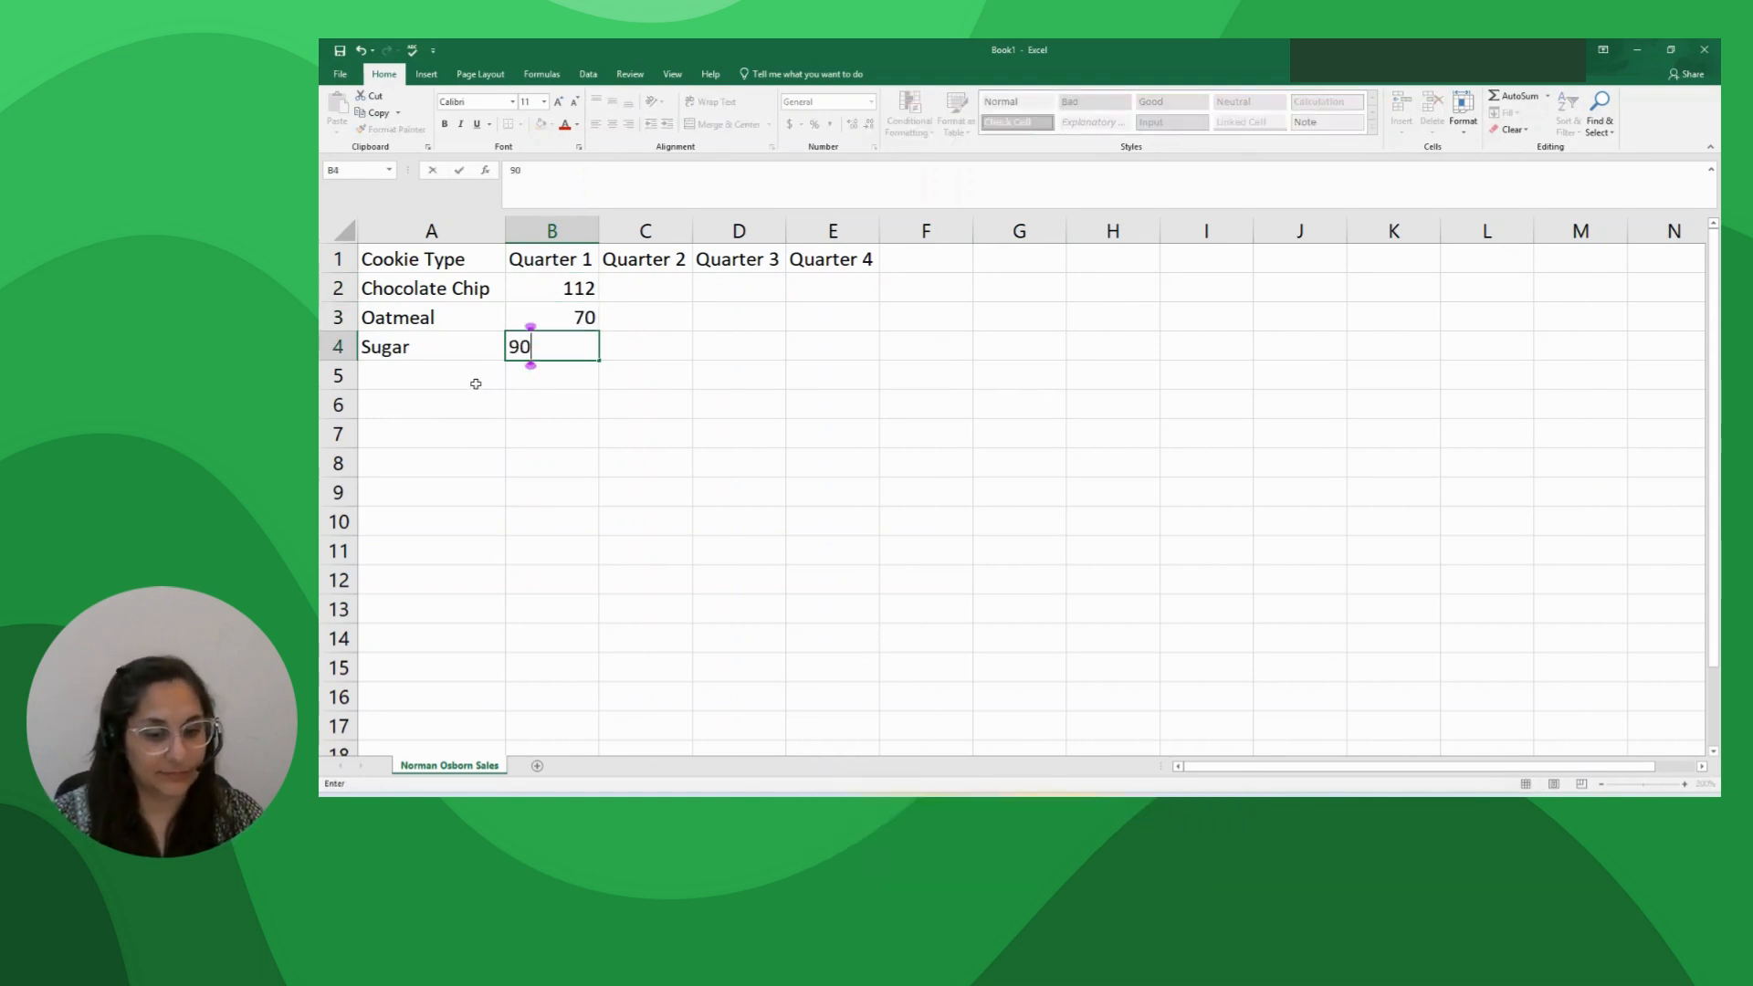
Enter the Quarter 2 sales in C2:C4: 168 for Chocolate Chip, 121 for Oatmeal and 135 for Sugar
click(645, 287)
text(168)
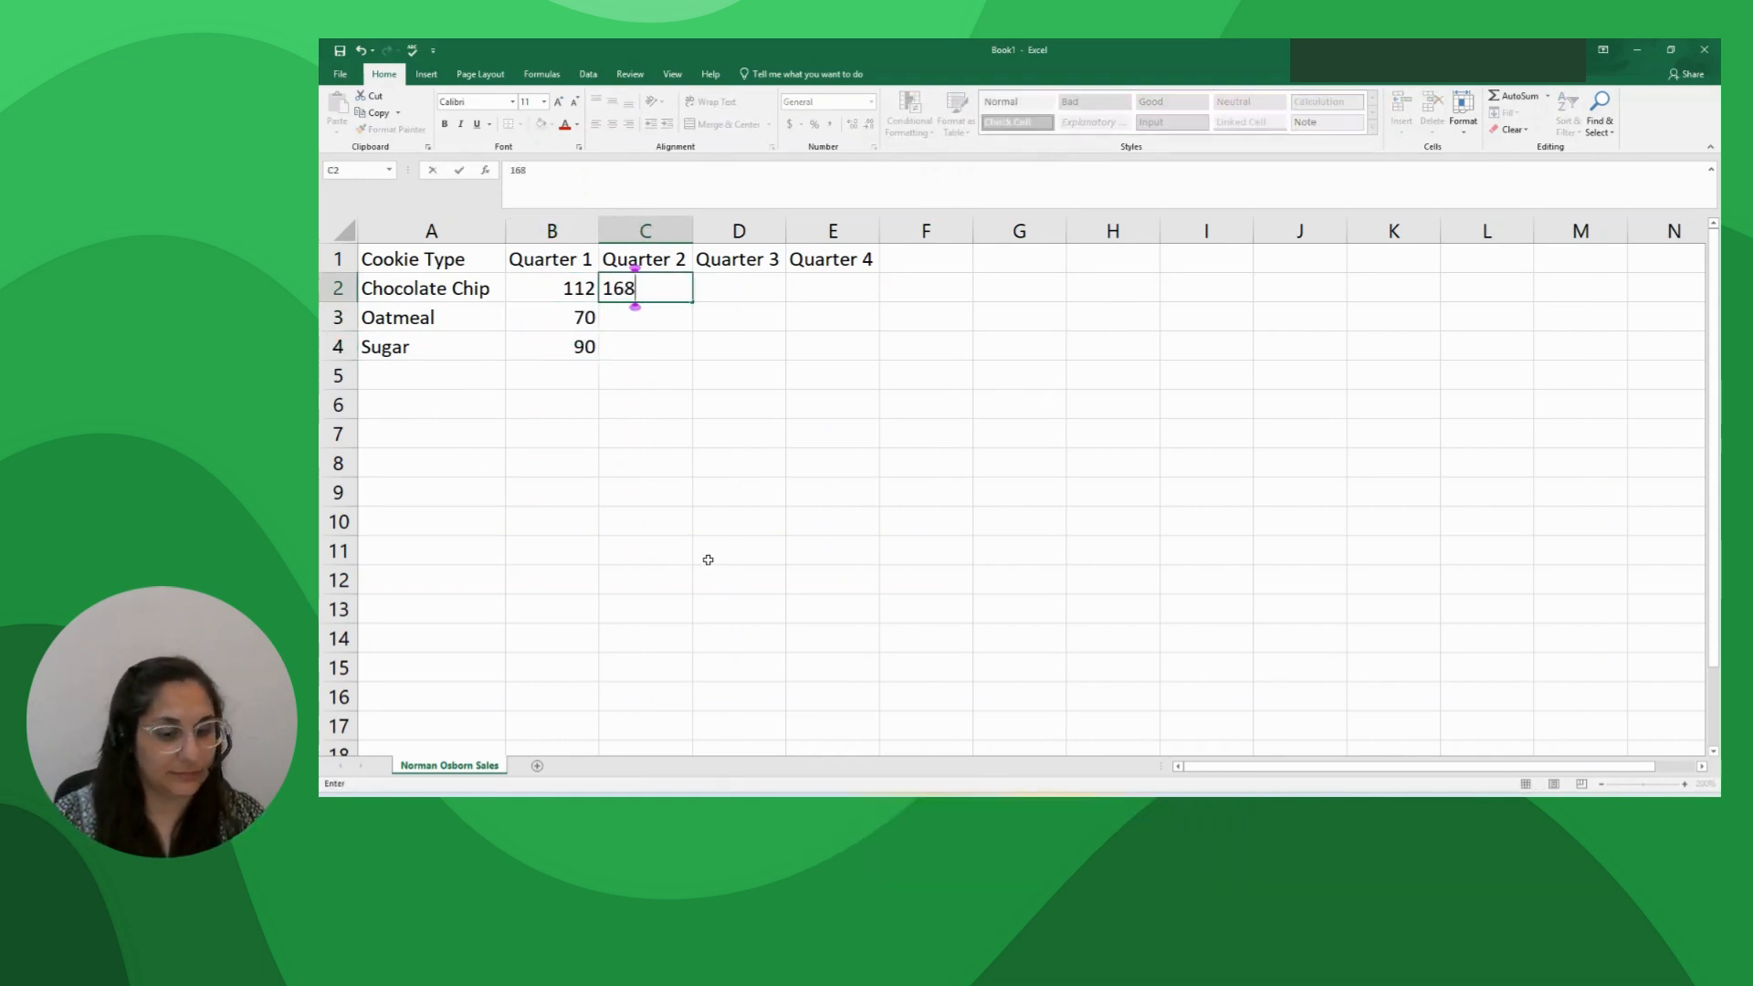
key(Return)
text(121)
key(Return)
text(135)
key(Tab)
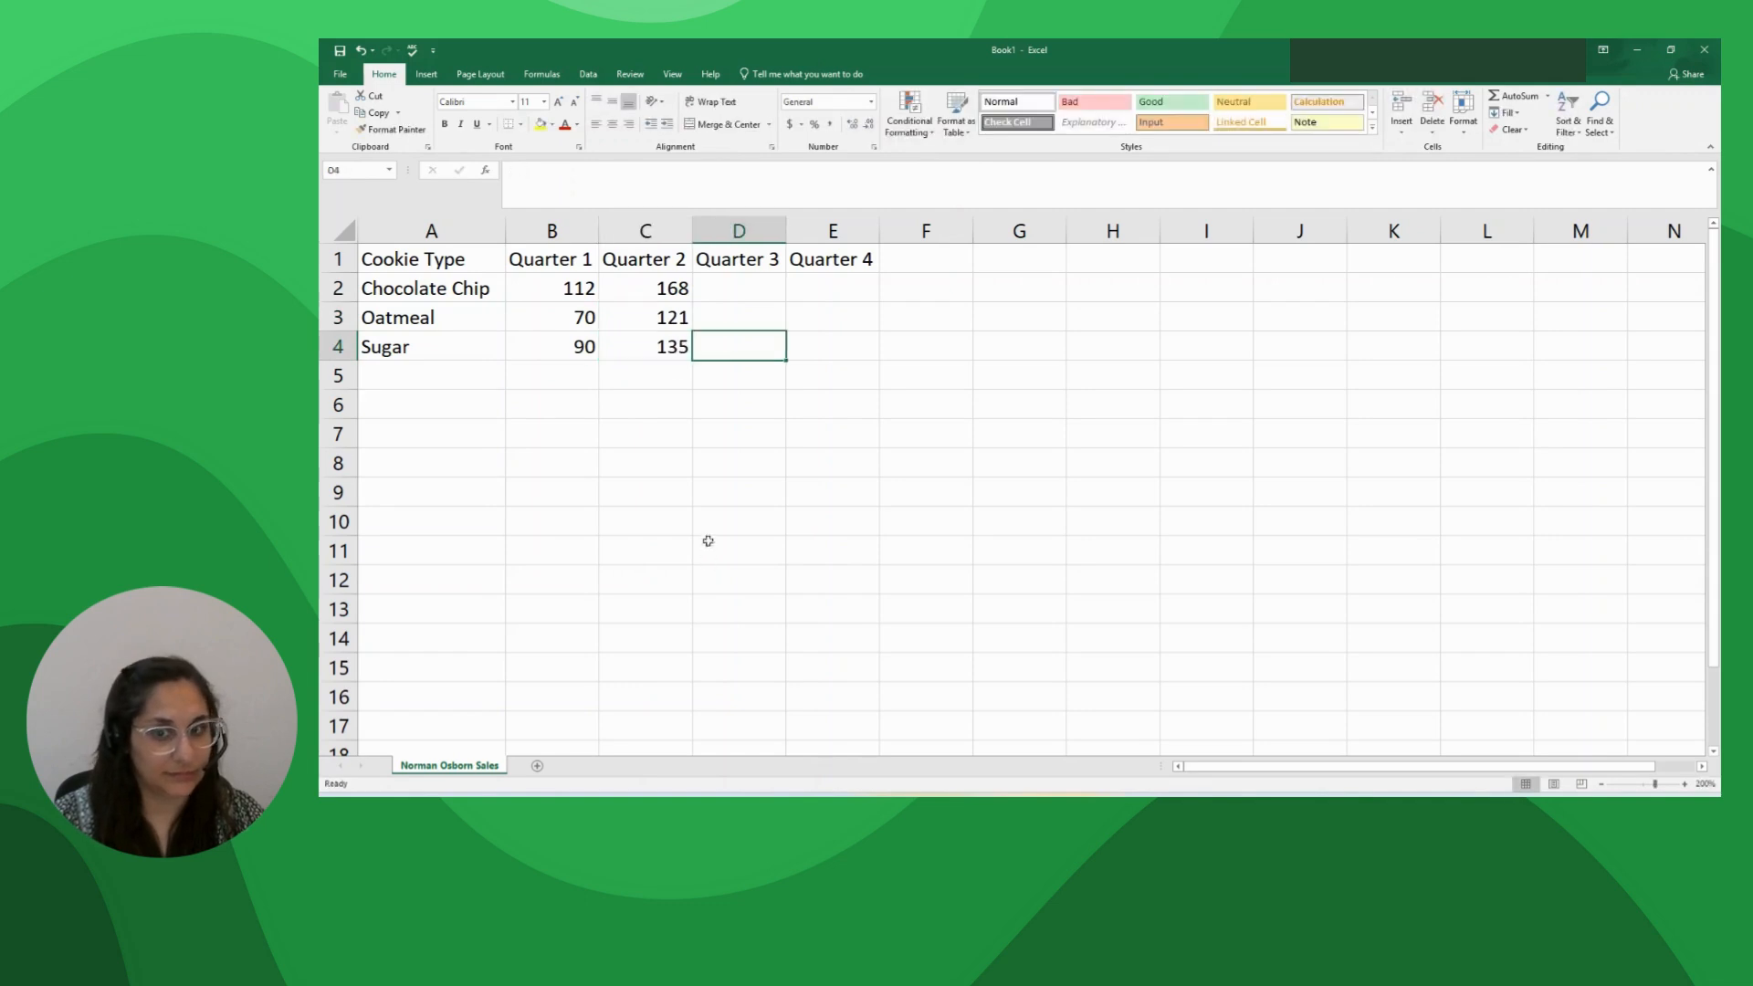
Enter the Quarter 3 sales in D2:D4: 190 for Chocolate Chip, 136 for Oatmeal and 152 for Sugar
click(748, 304)
text(190)
key(Return)
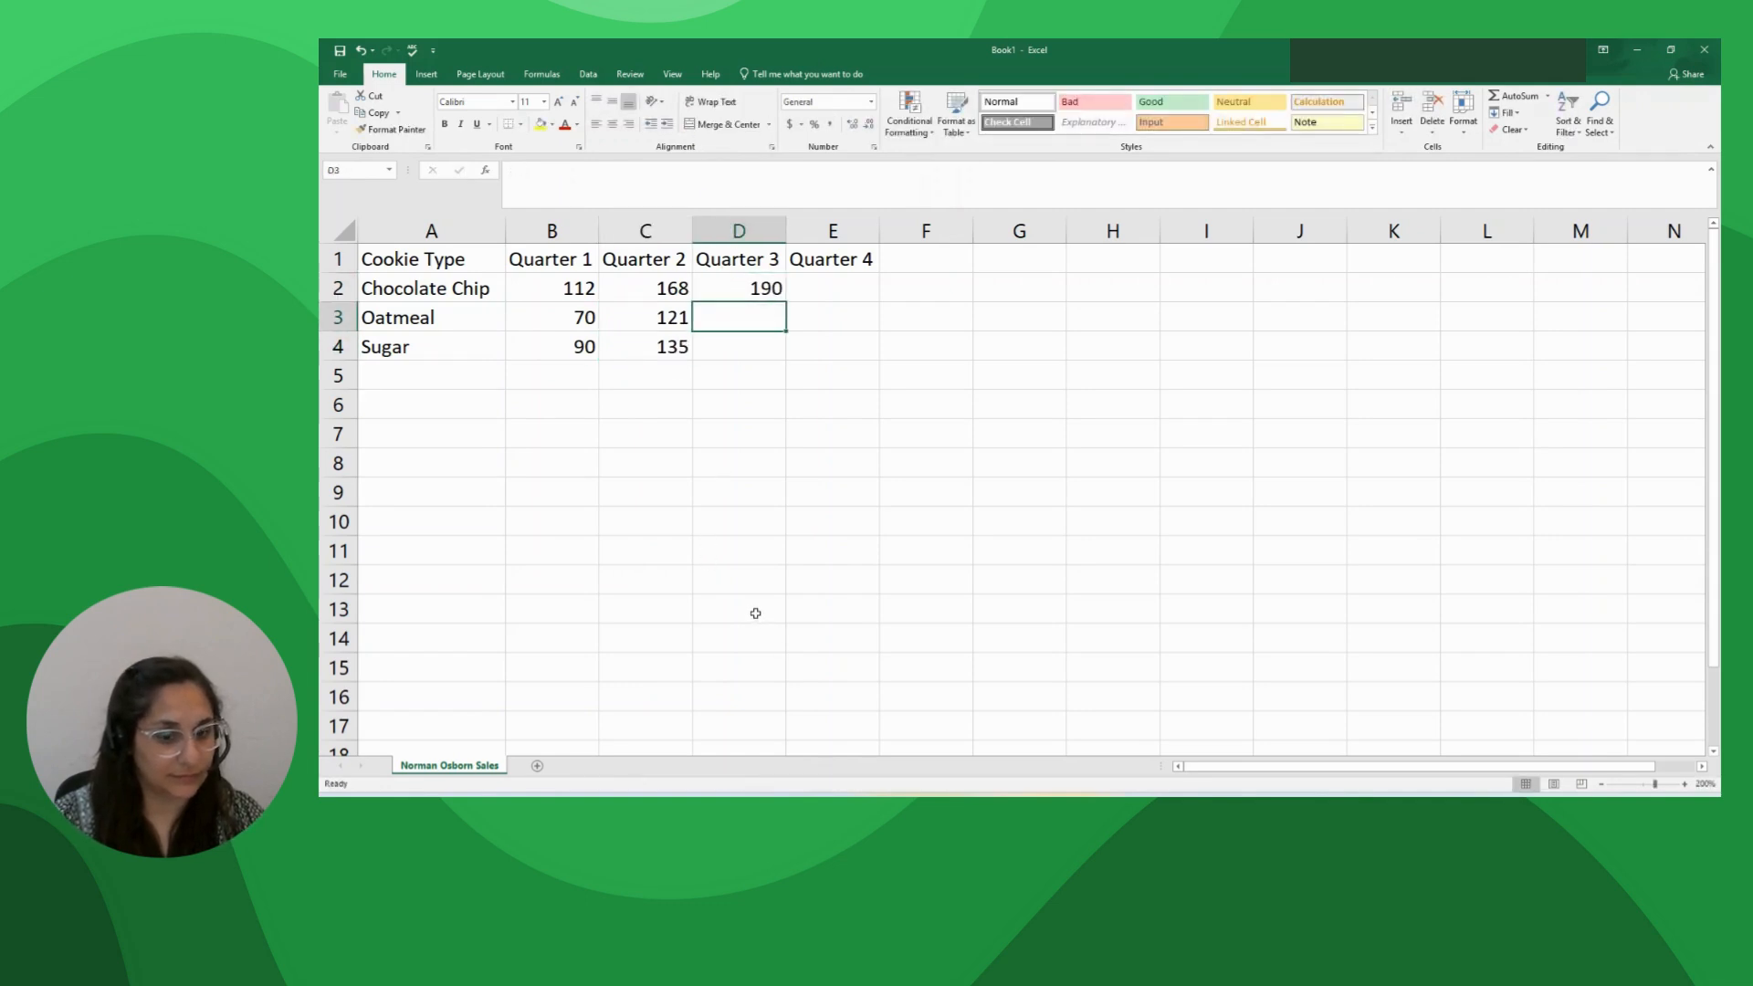
text(136)
key(Return)
text(152)
key(Return)
Enter the Quarter 4 sales in E2:E4: 121 for Chocolate Chip, 98 for Oatmeal and 110 for Sugar
key(Up)
key(Up)
key(Up)
key(Right)
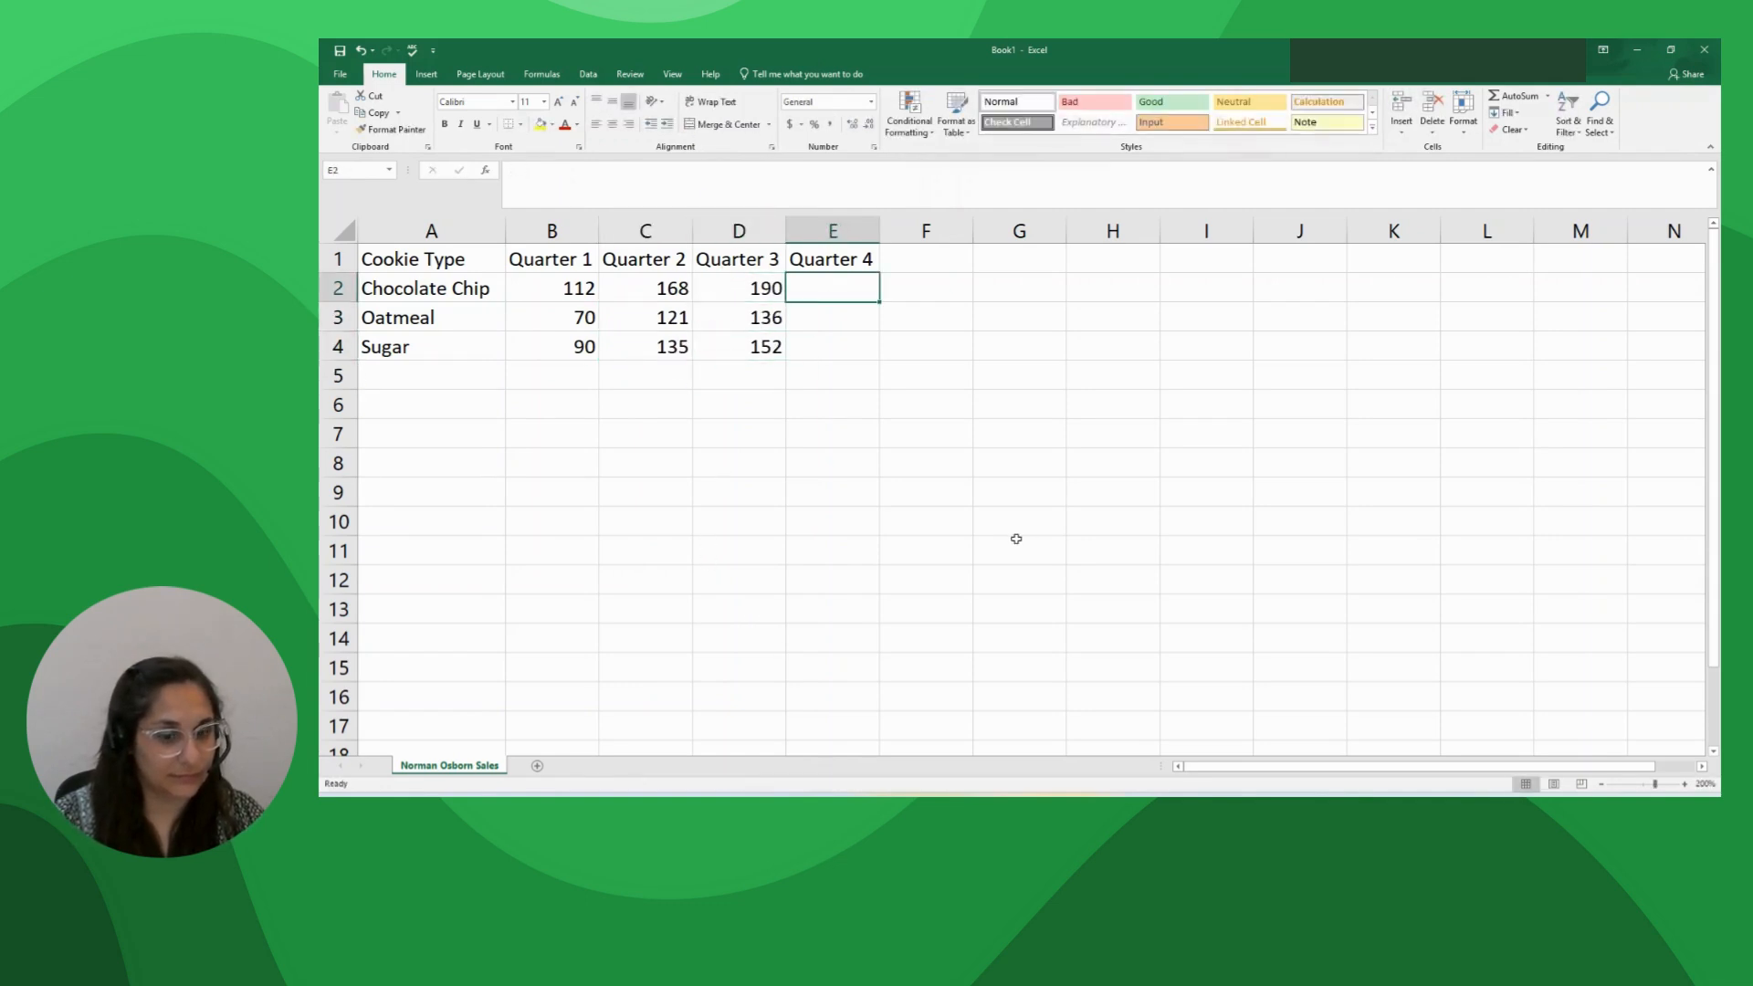
text(121)
key(Return)
text(98)
key(Return)
text(110)
key(Return)
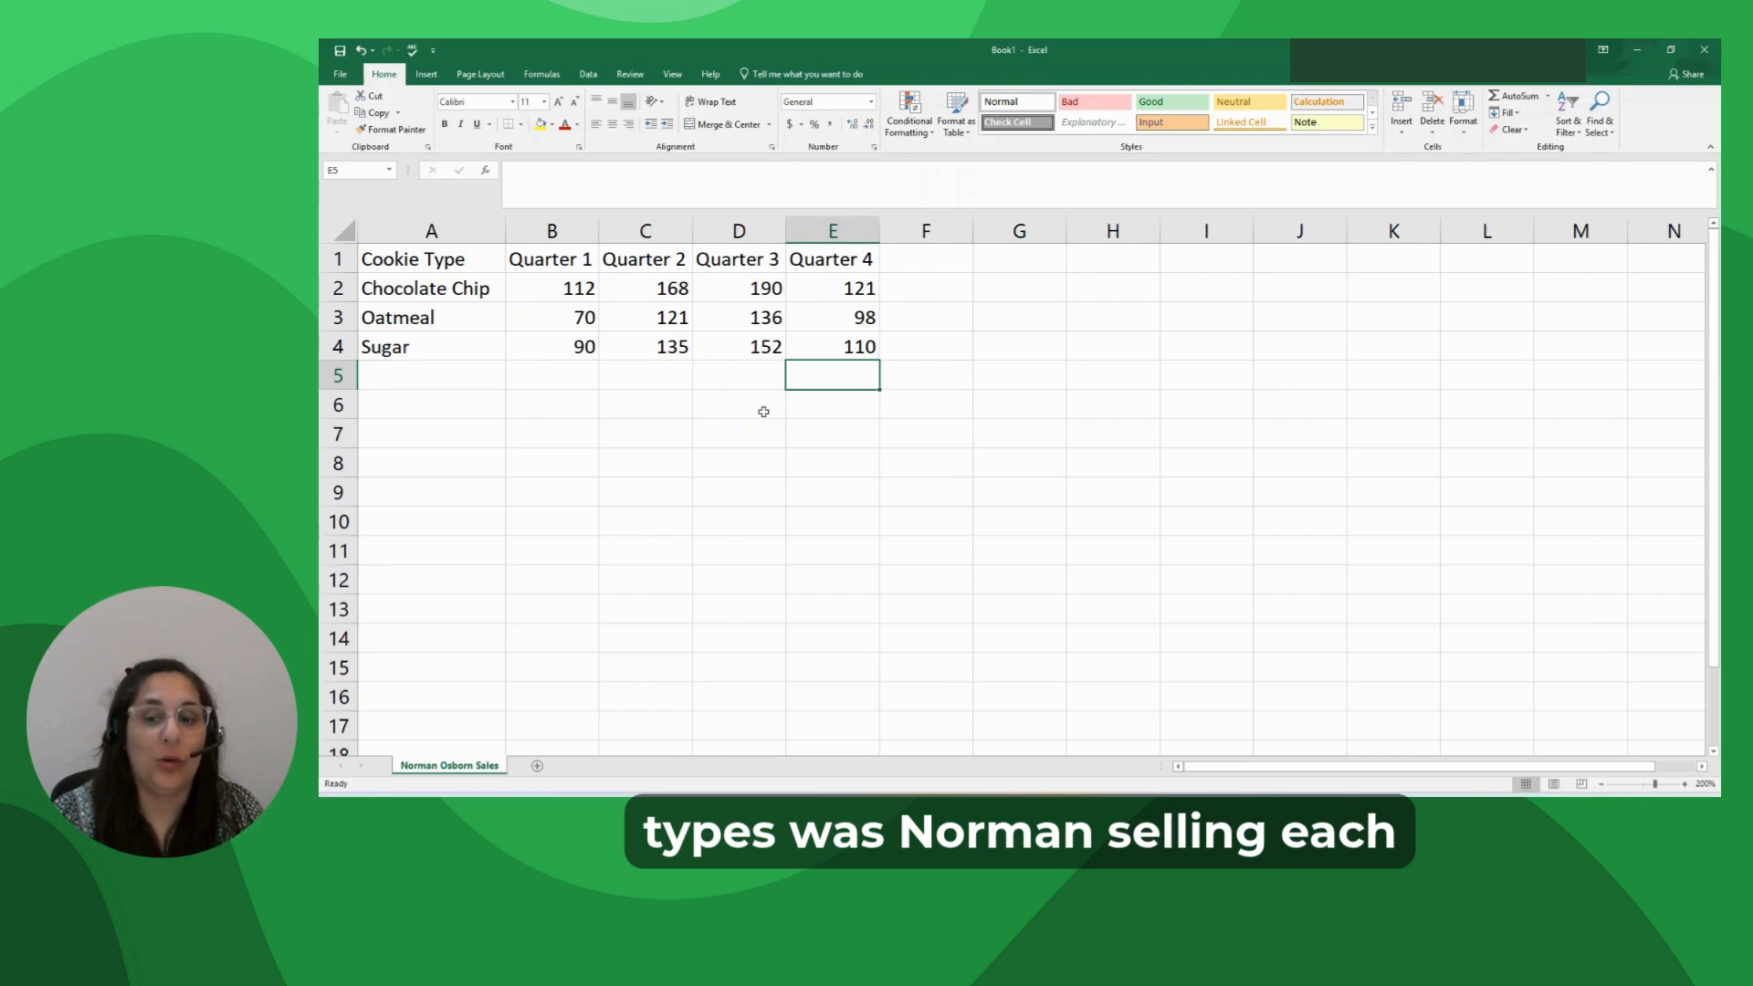
Enter the label Quarterly Average in cell A5 and autofit the width of column A
click(426, 377)
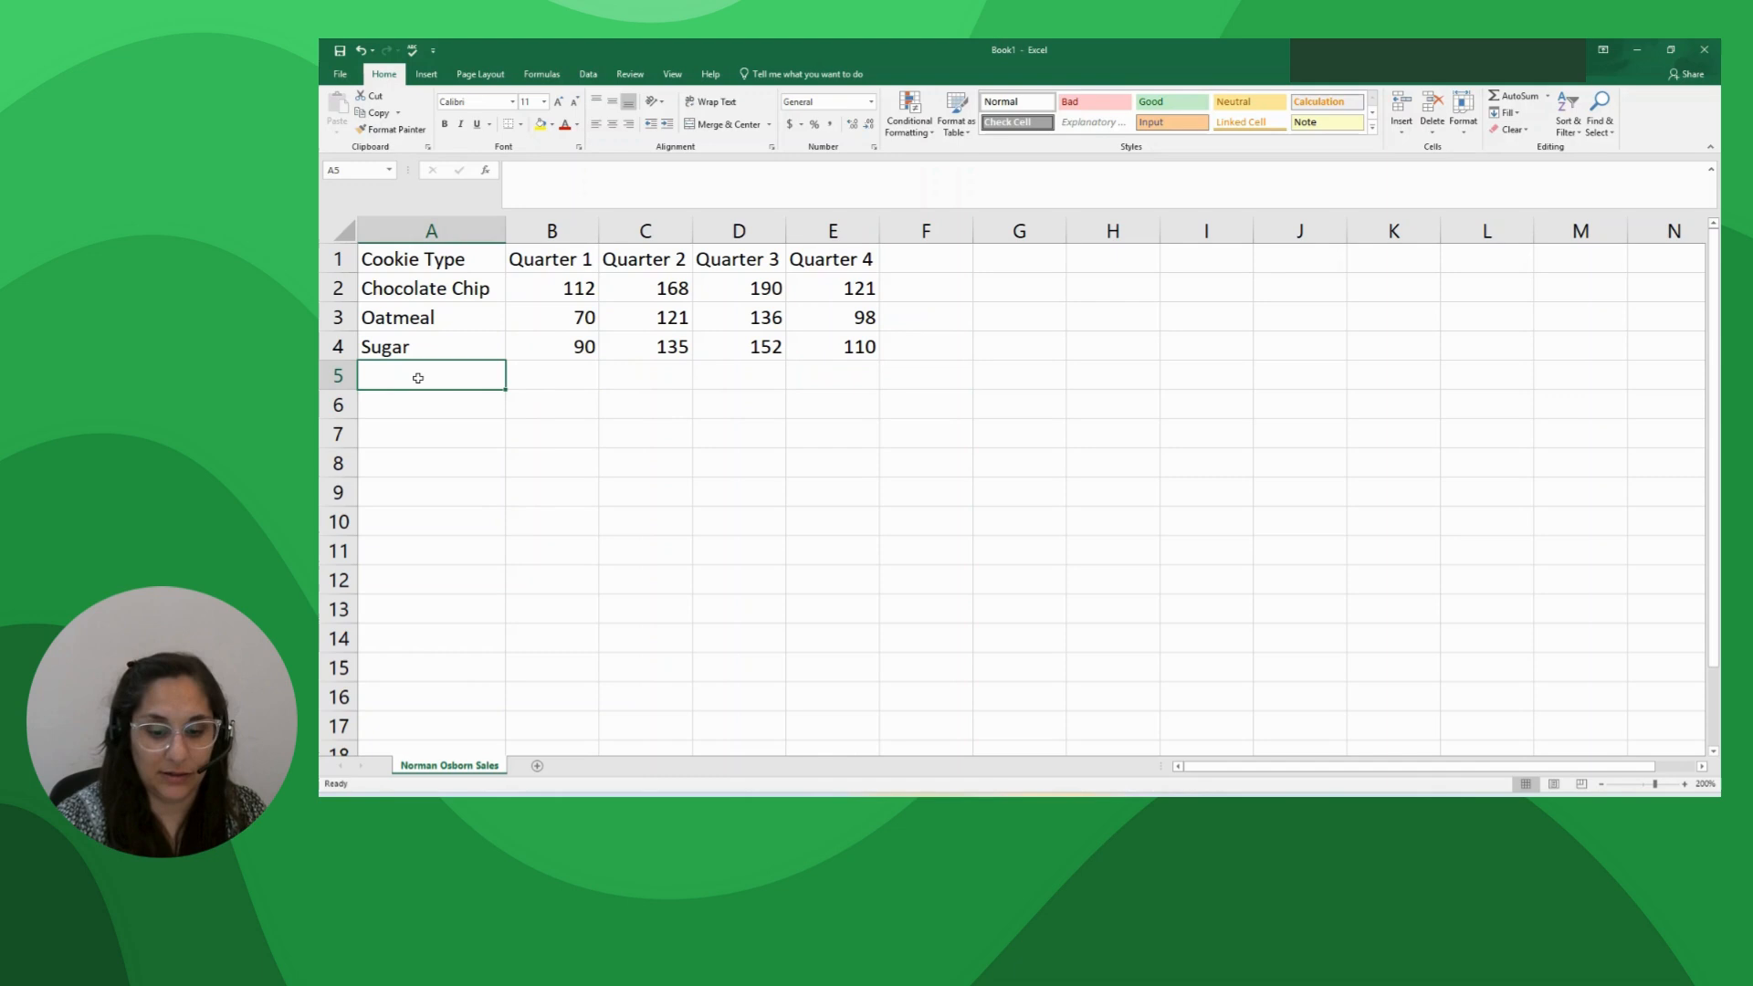
text(Quarterly Average)
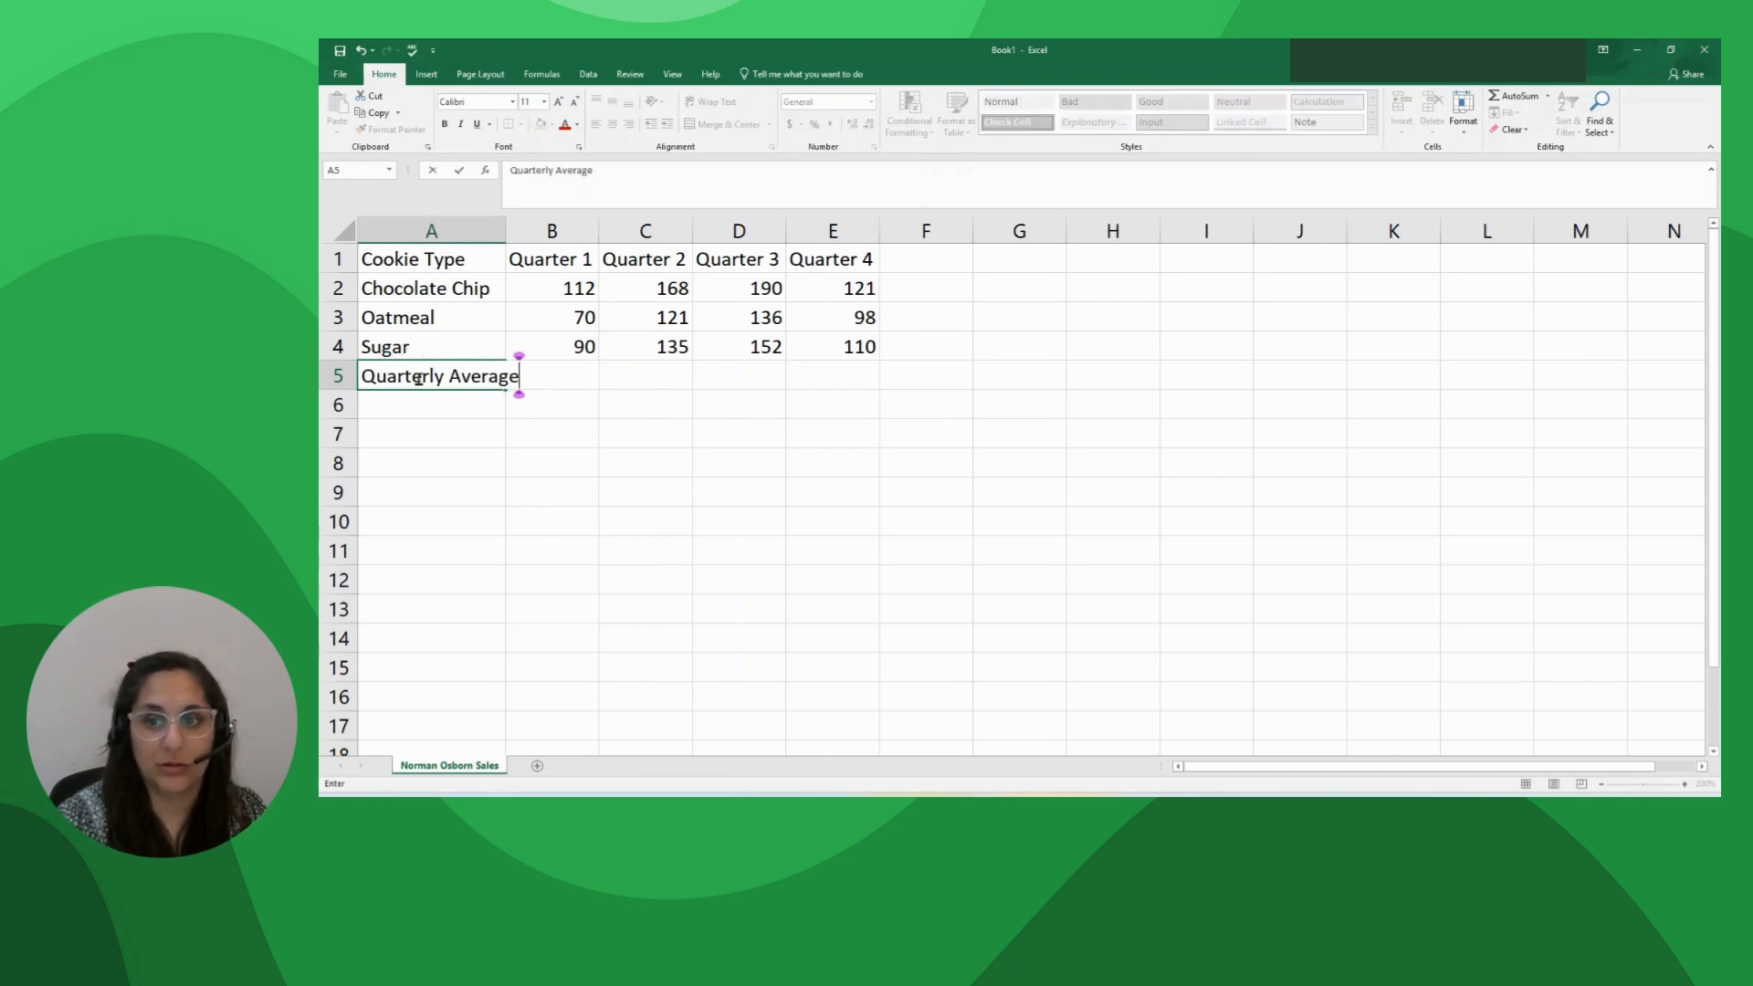
click(456, 434)
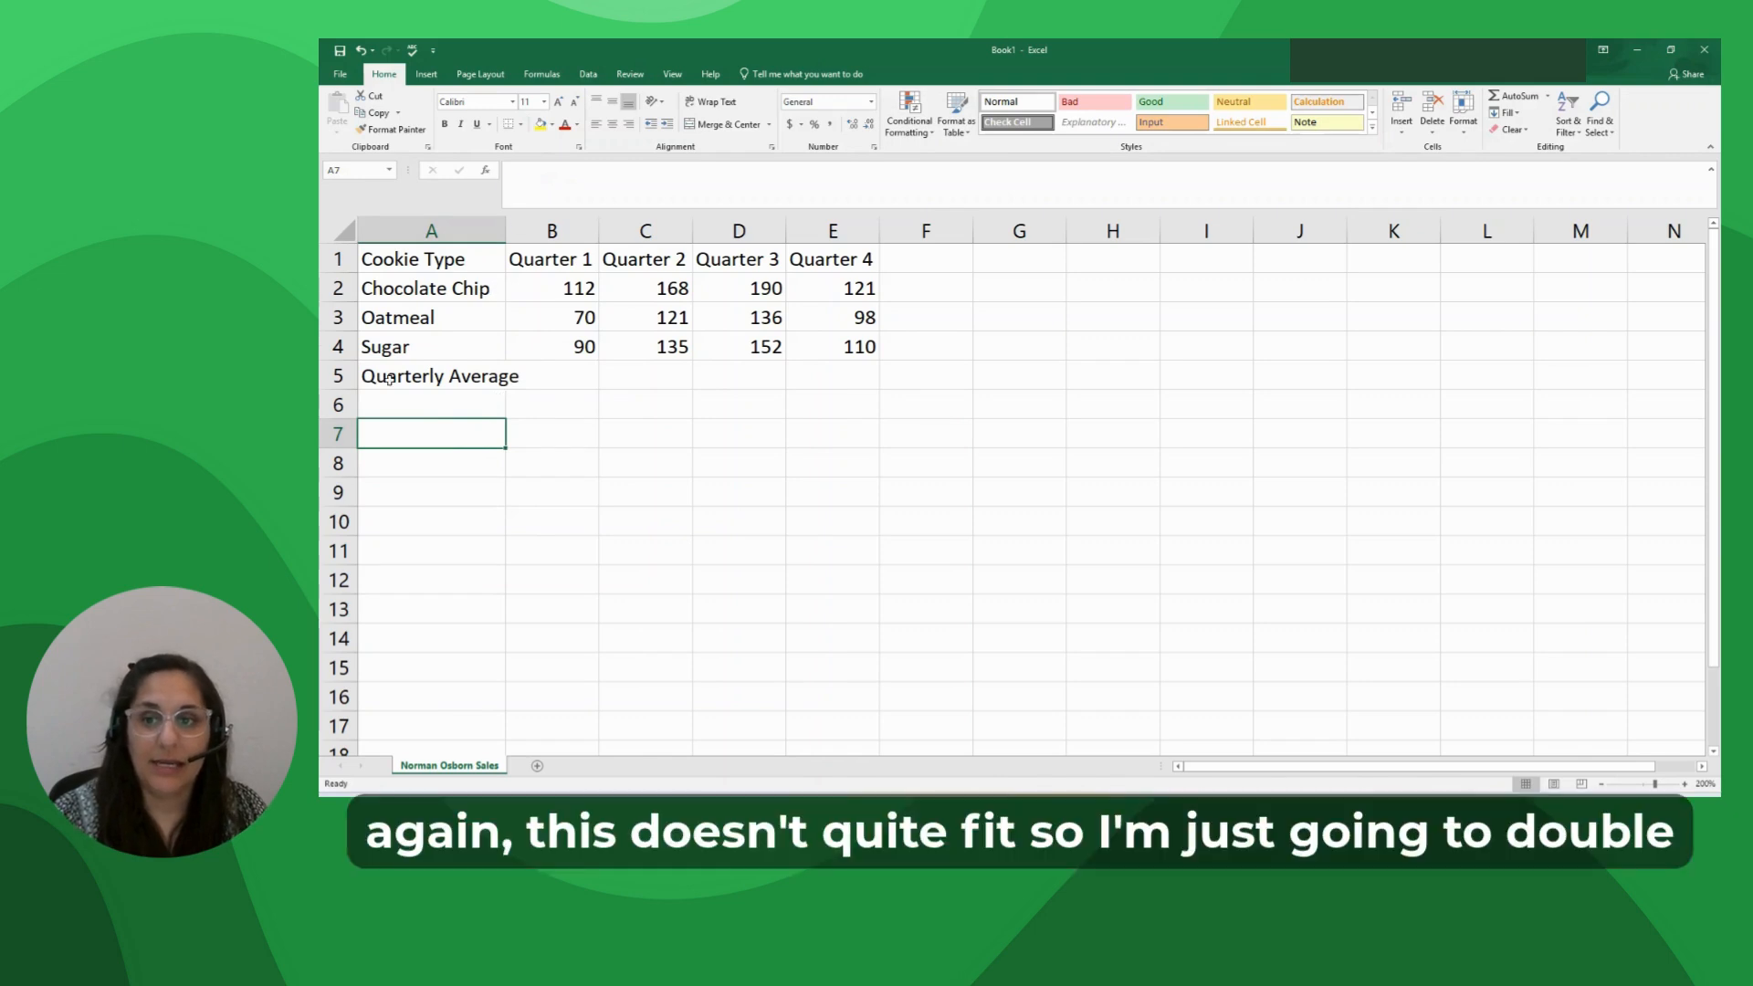
double_click(504, 225)
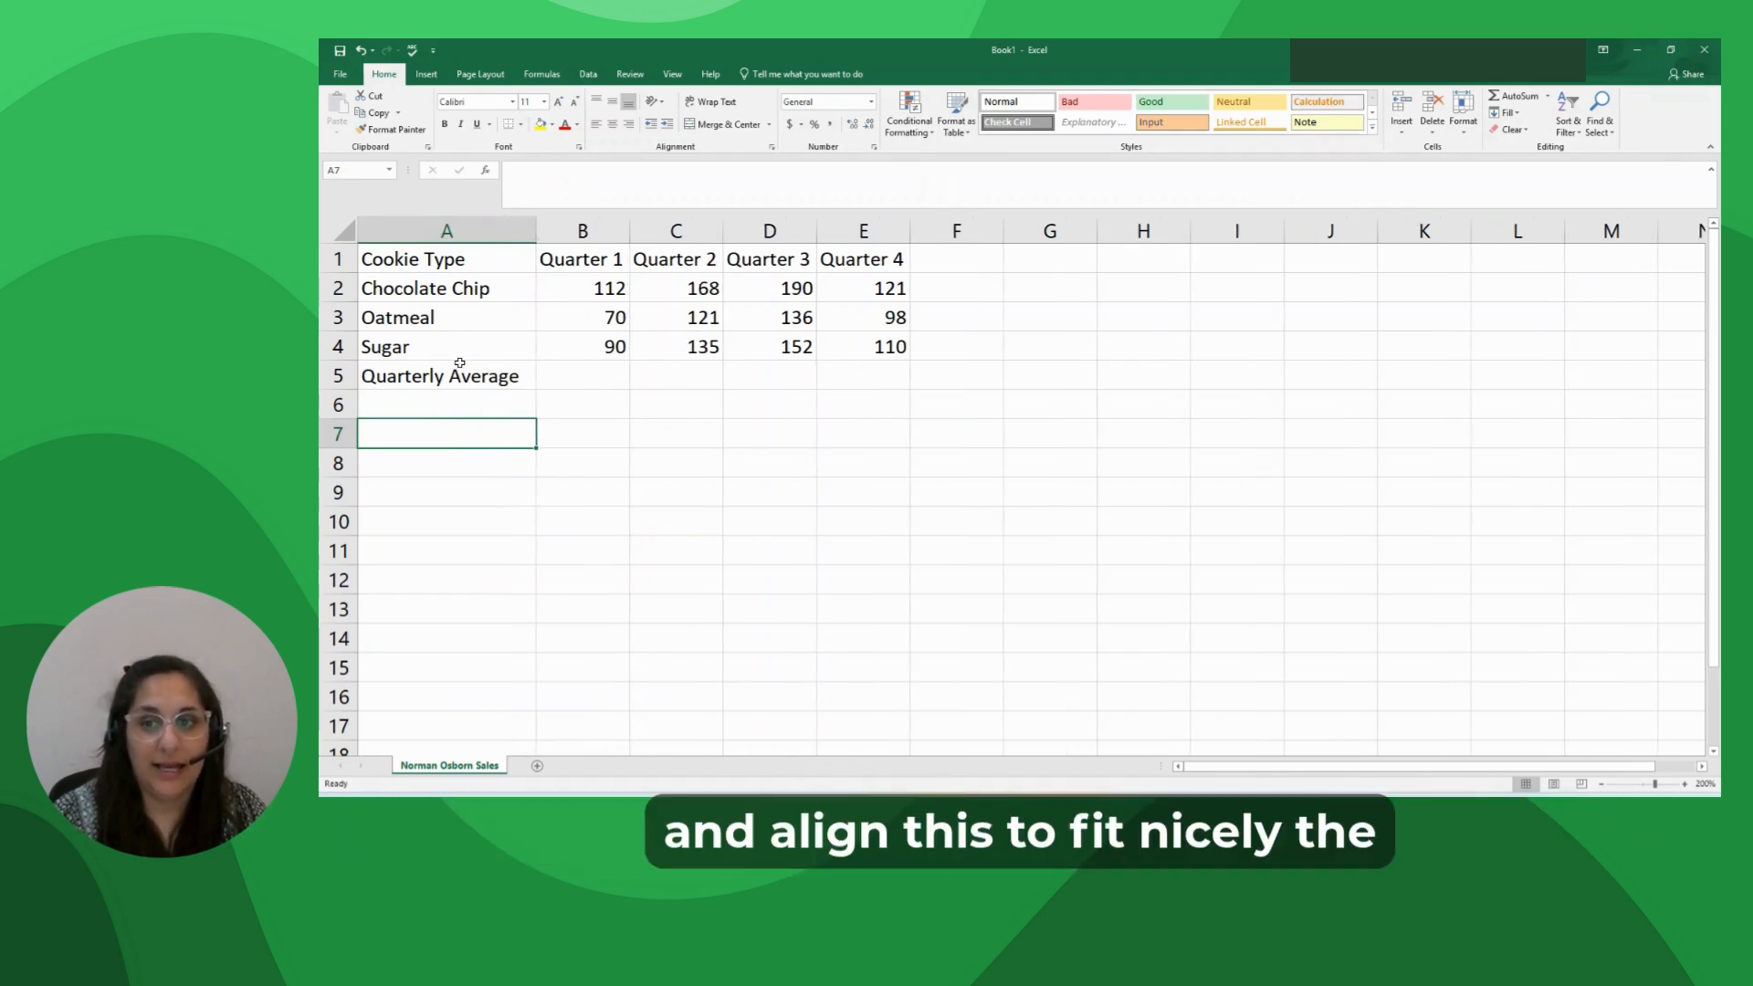
Calculate the Quarter 1 average in B5 with the built-in Average function over B2:B4
click(587, 377)
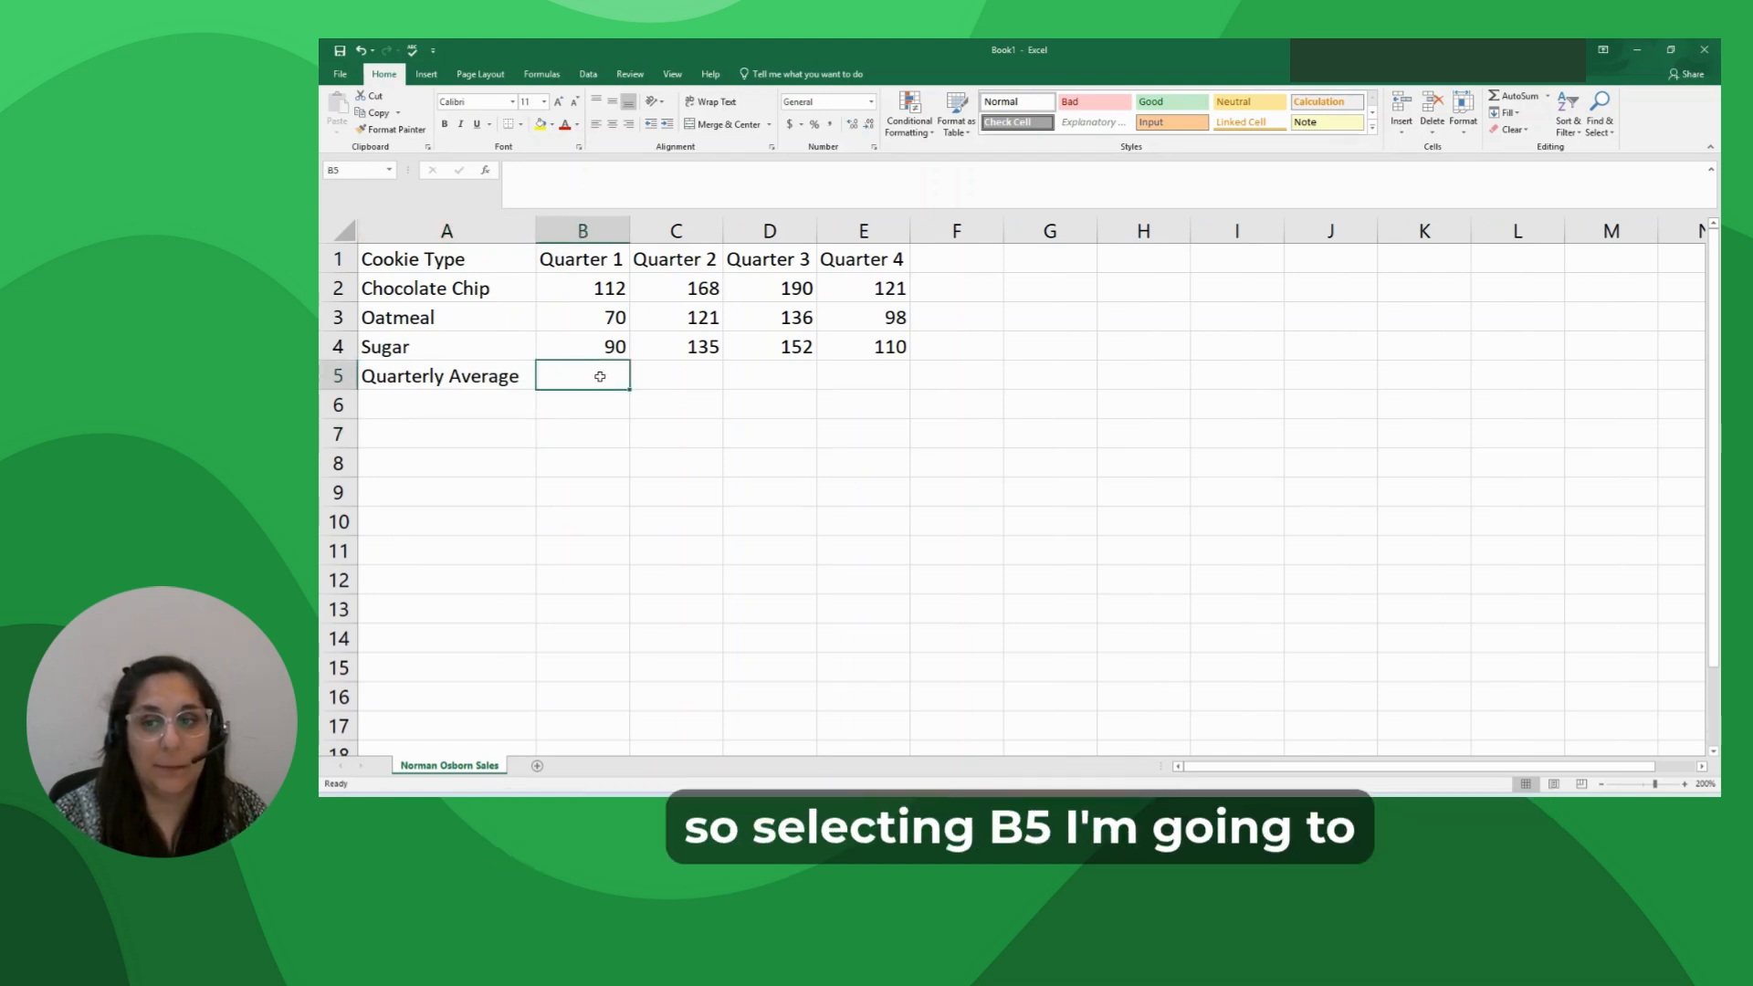
click(1551, 99)
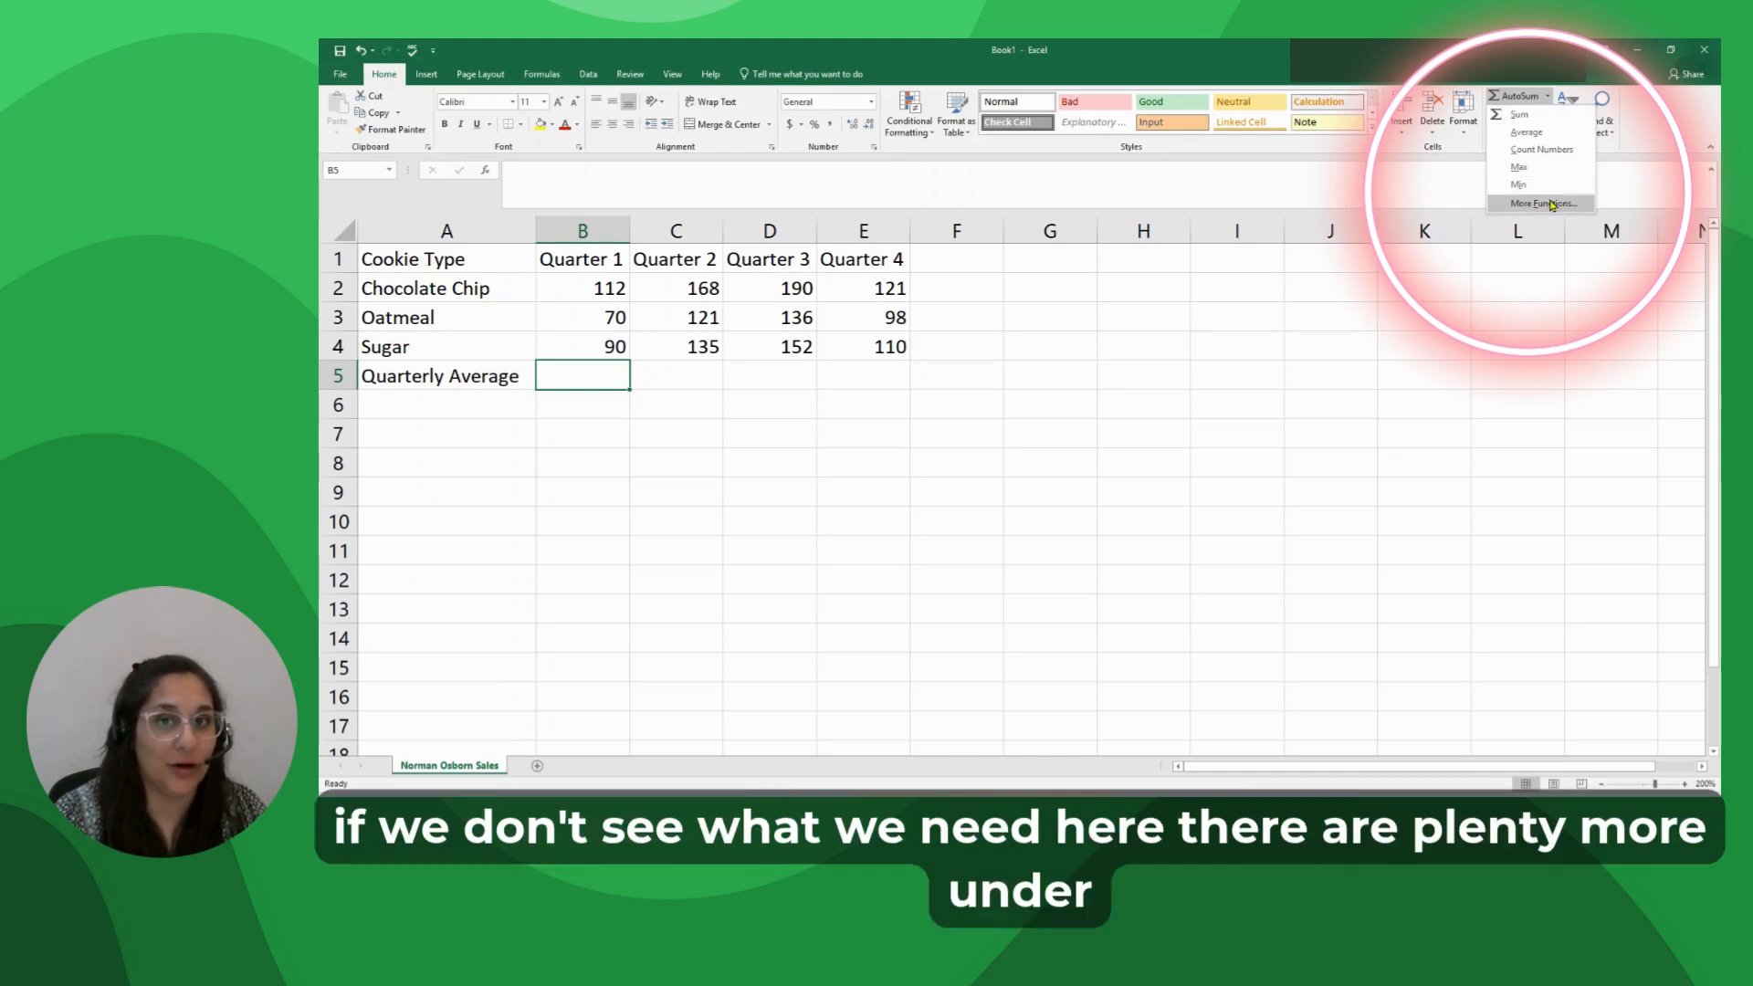
click(1542, 139)
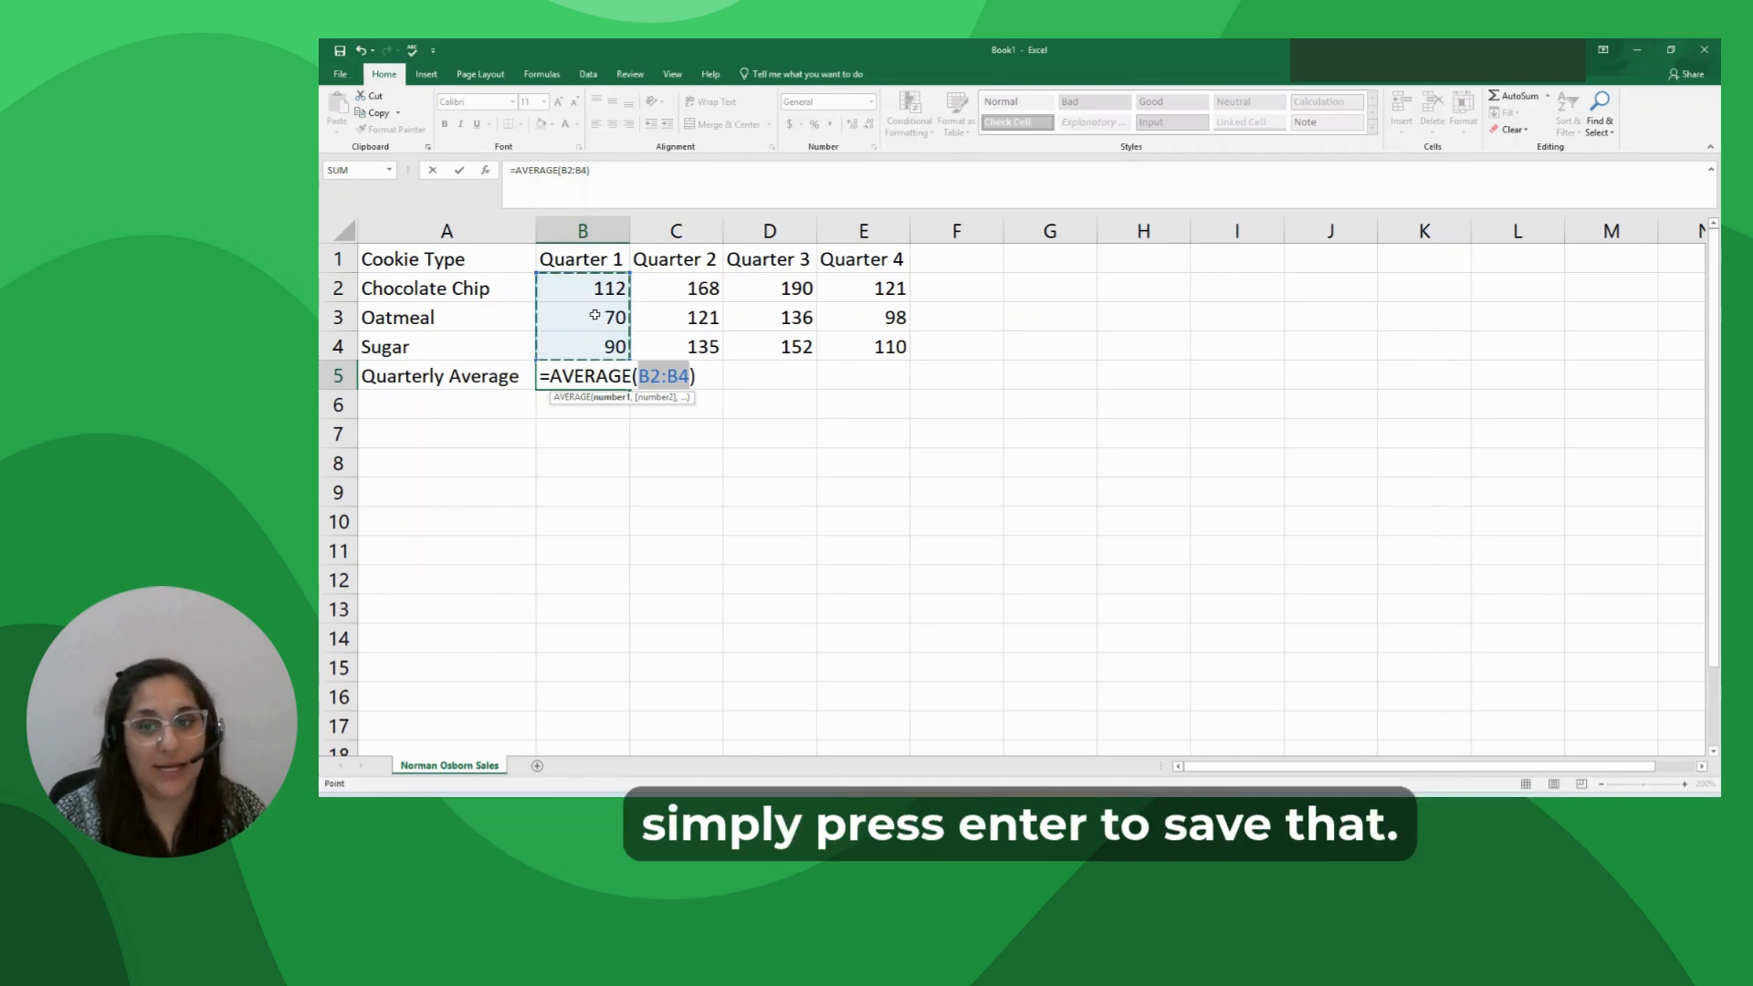
key(Return)
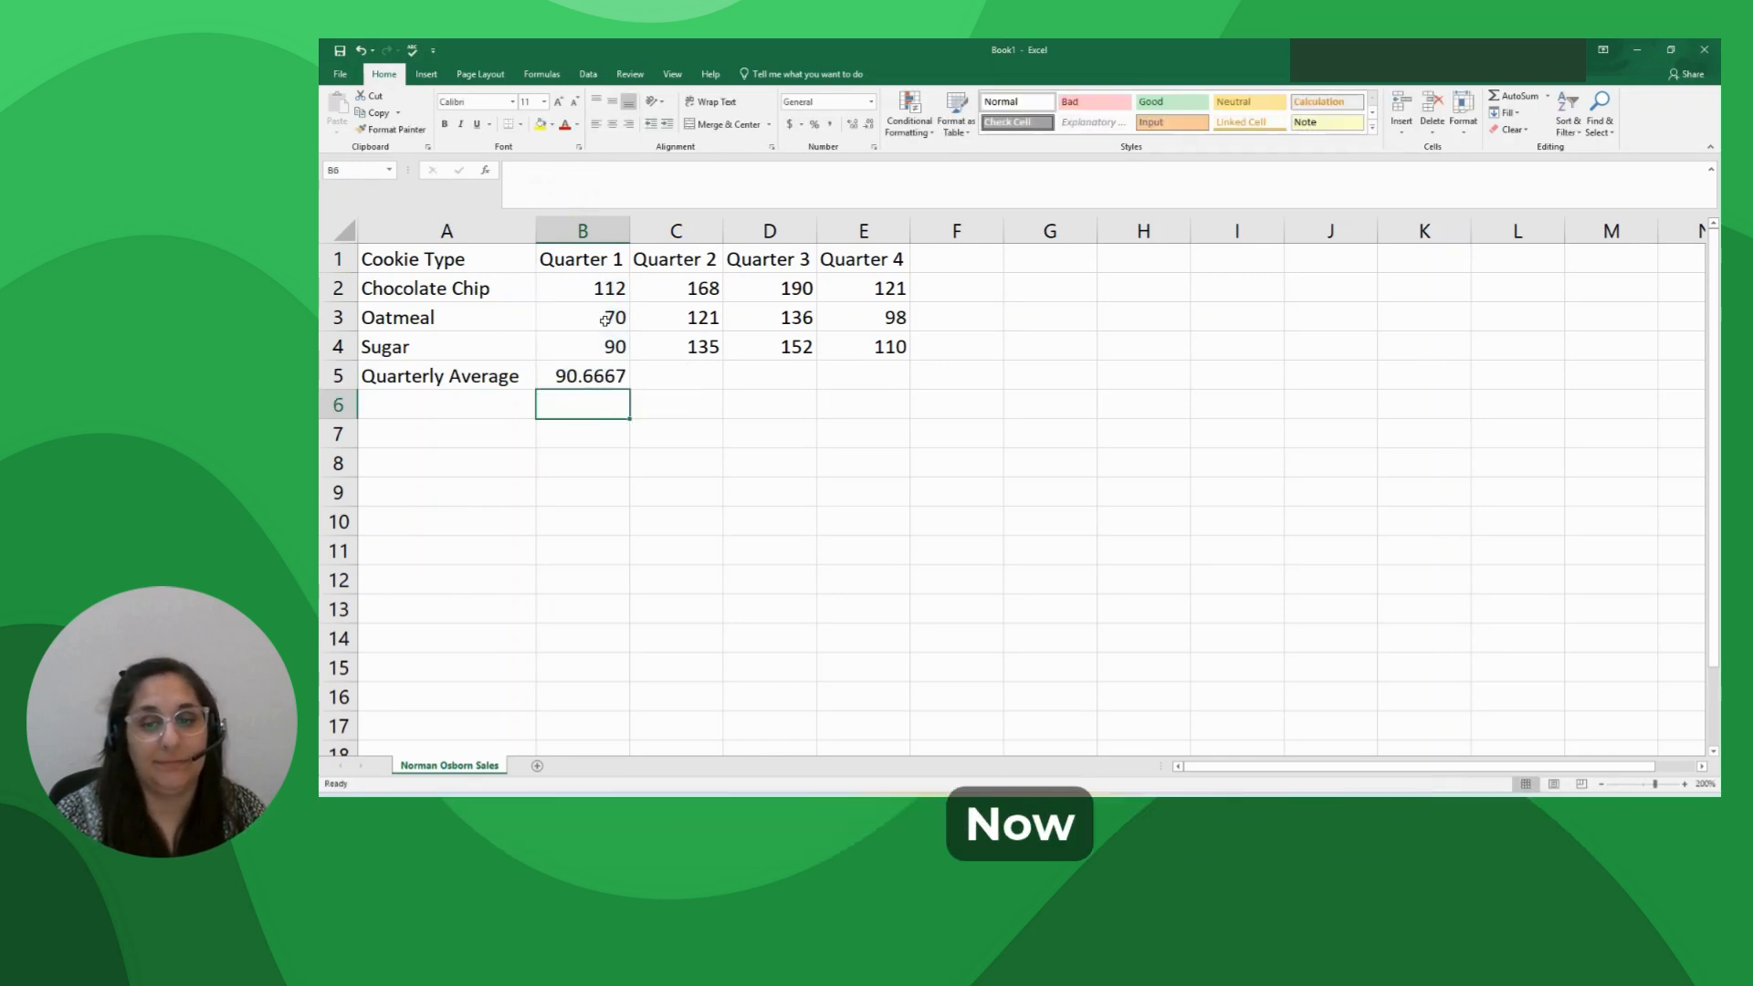
Enter the formula =average(c2:c4) in C5 and fill it across to E5
click(682, 369)
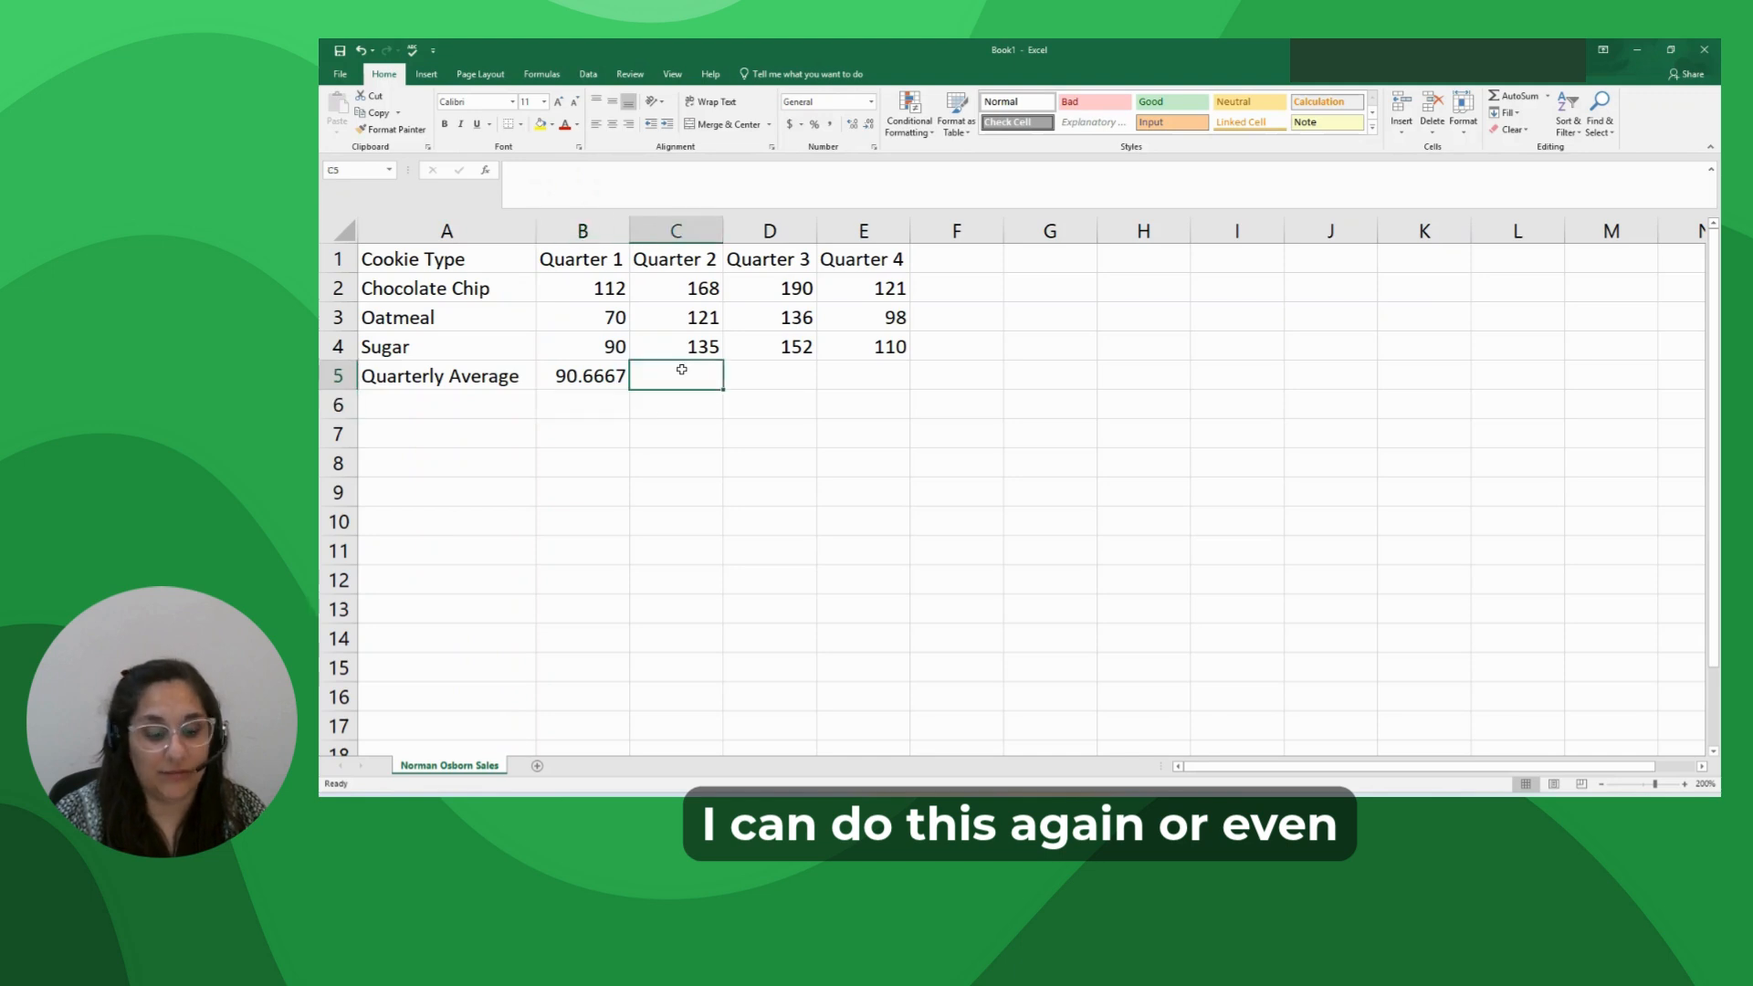
text(=average)
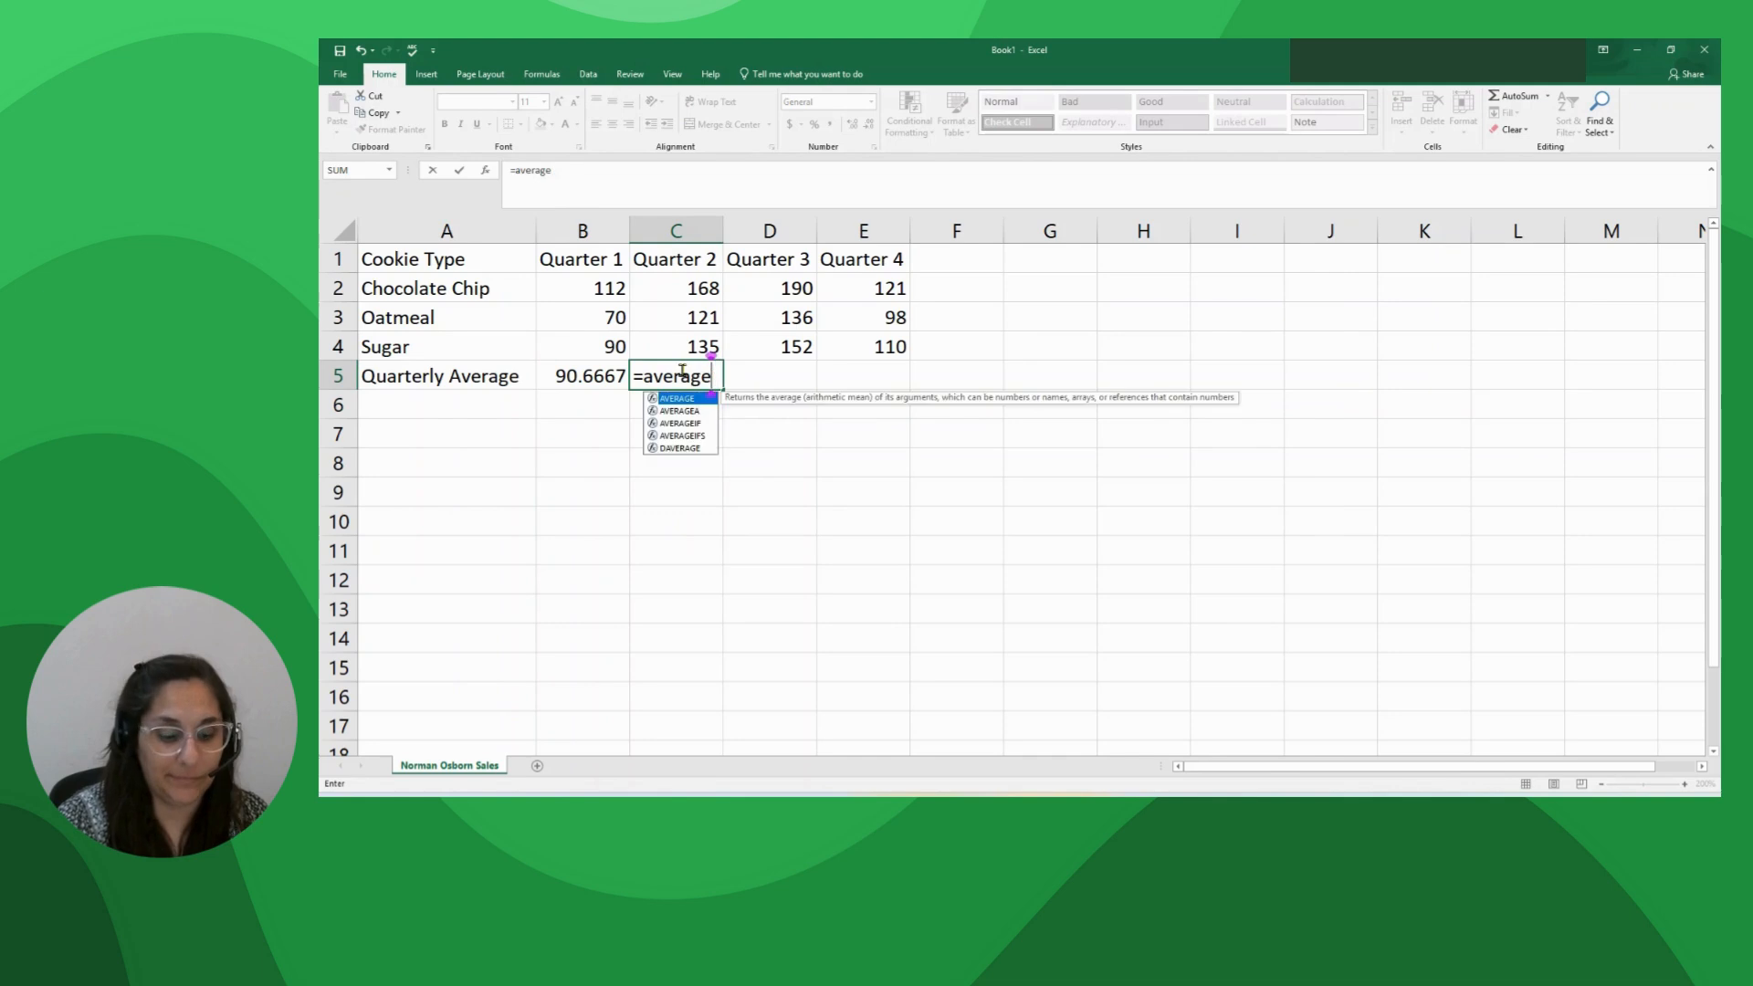
text(()
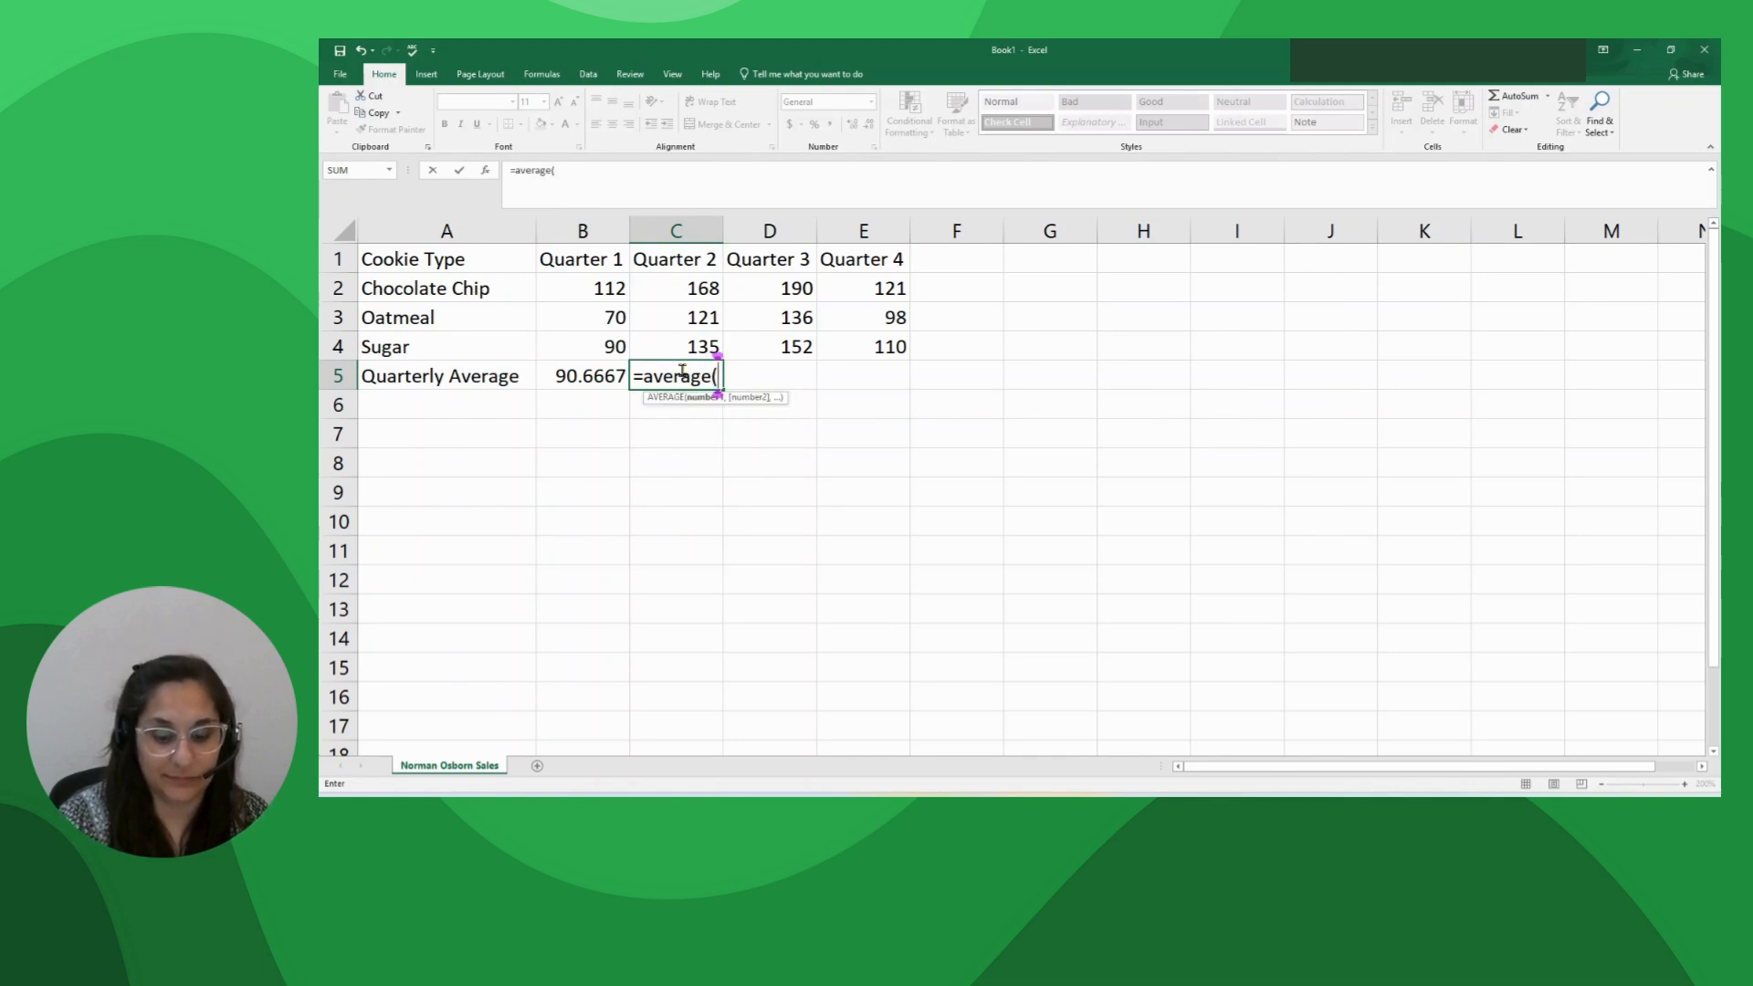
text(c2:)
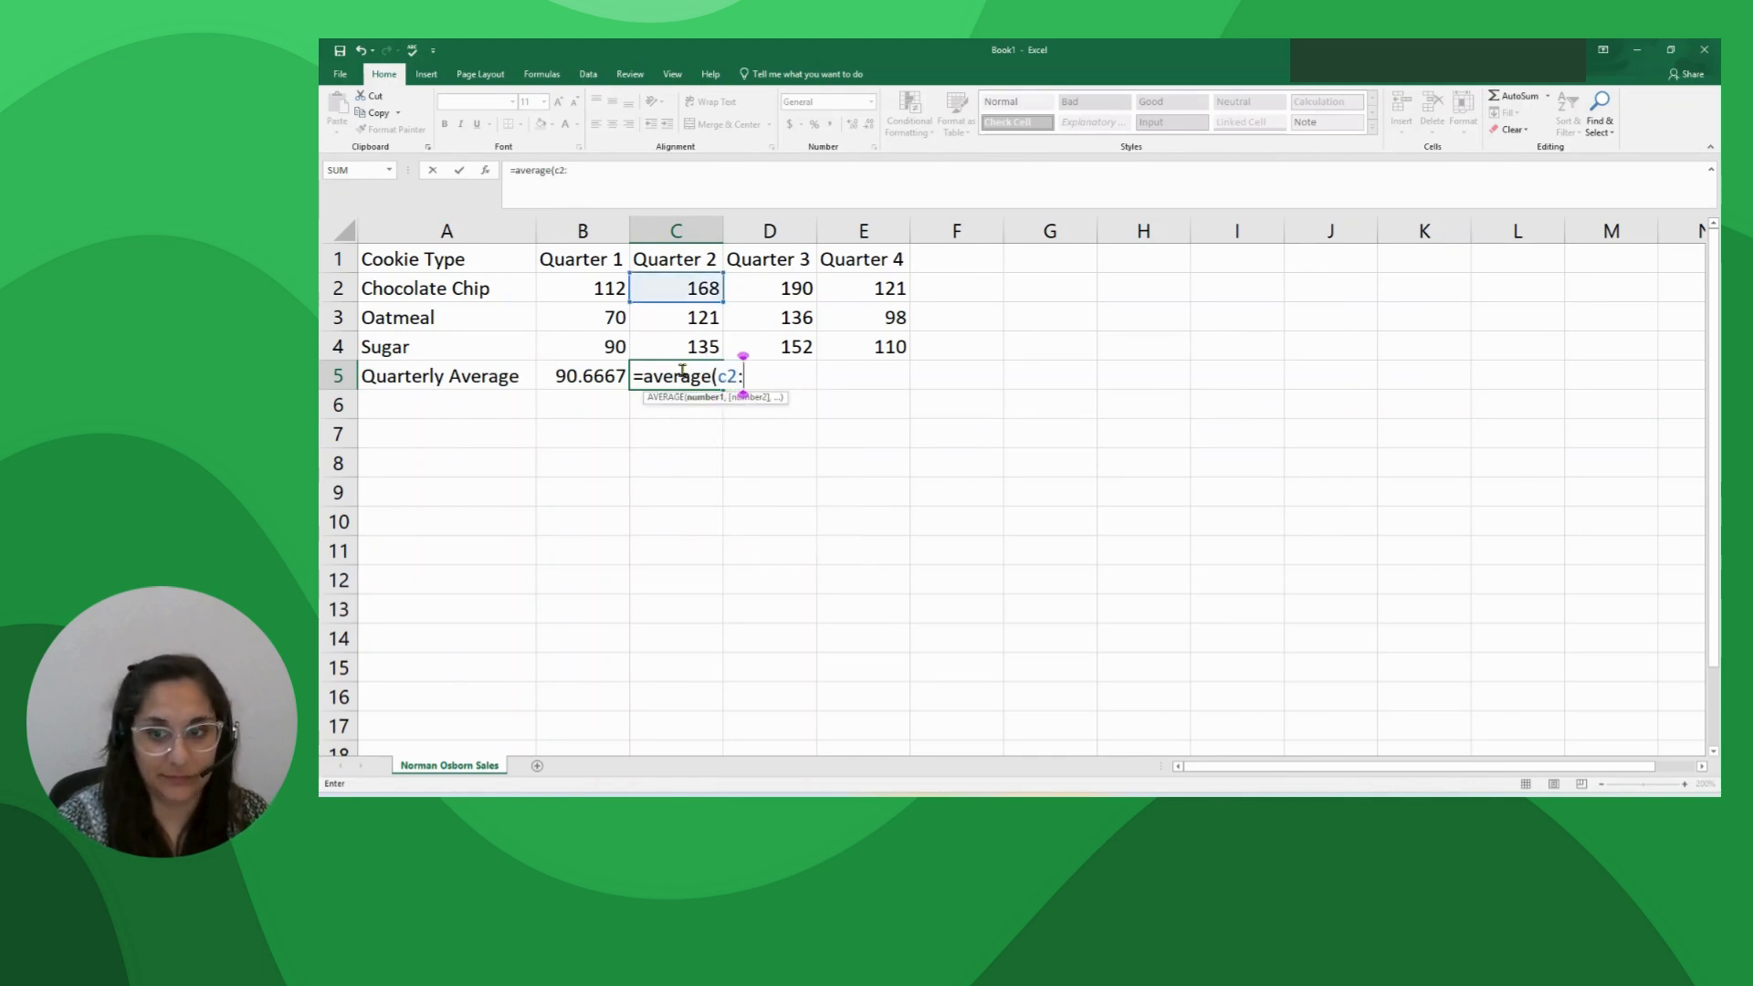
text(c4))
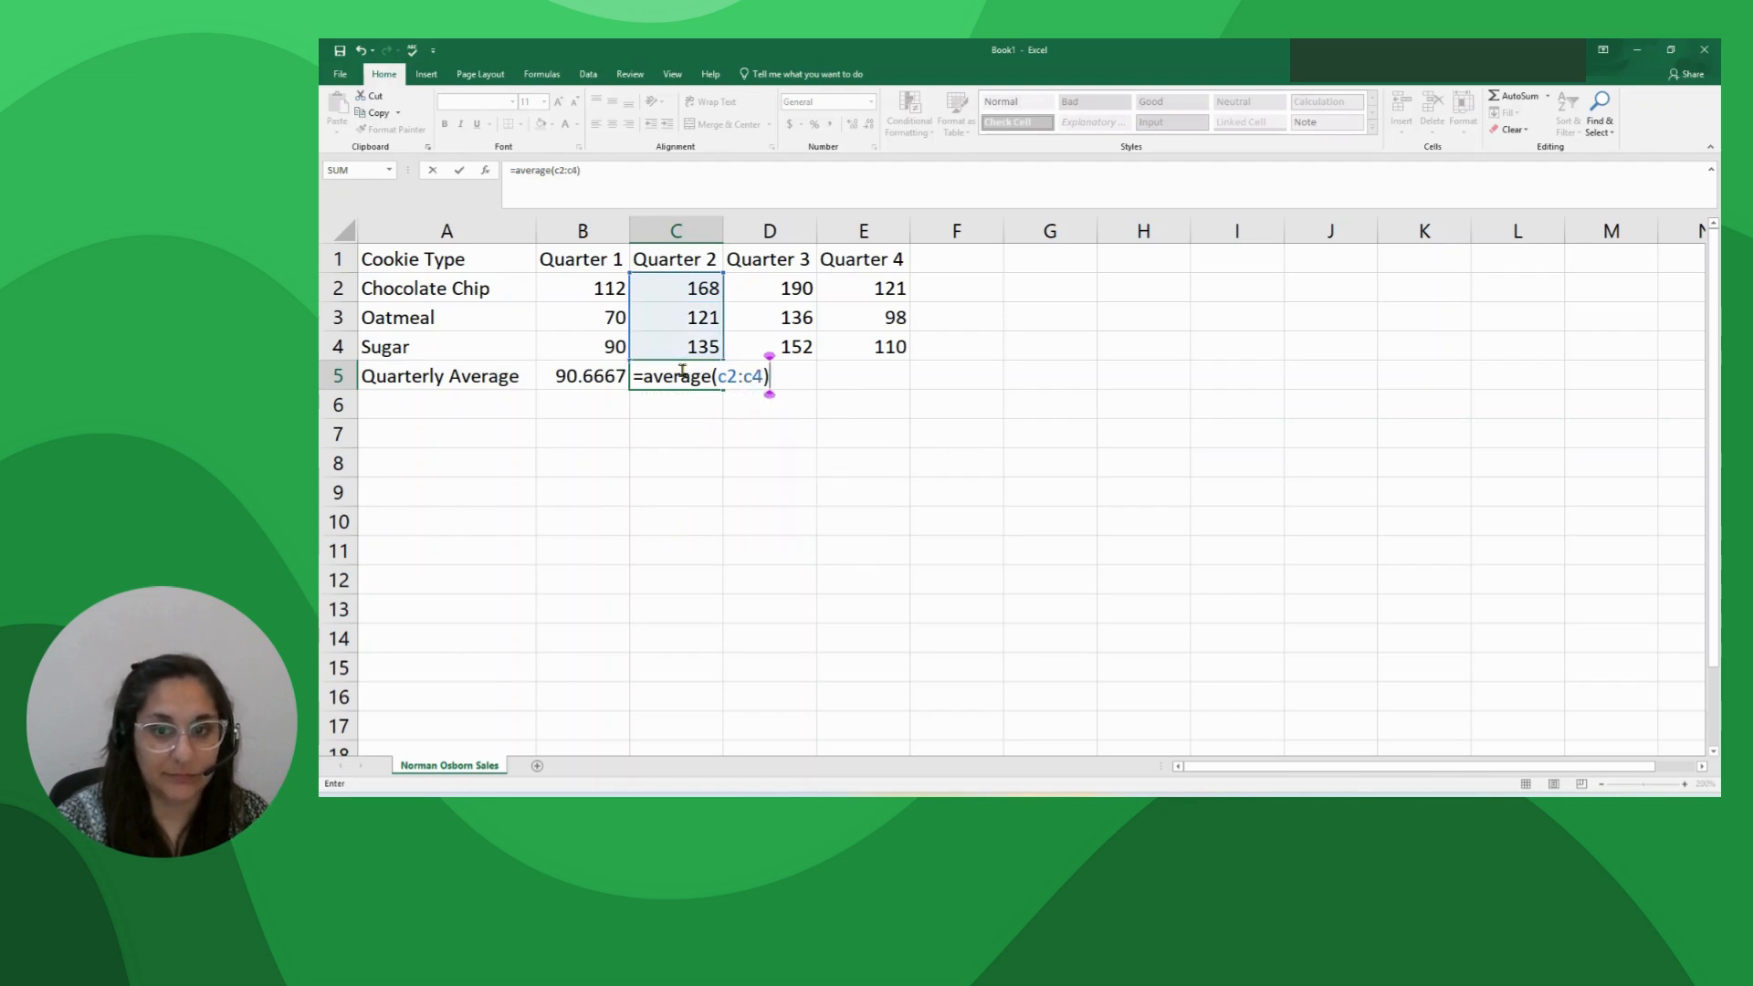
key(Return)
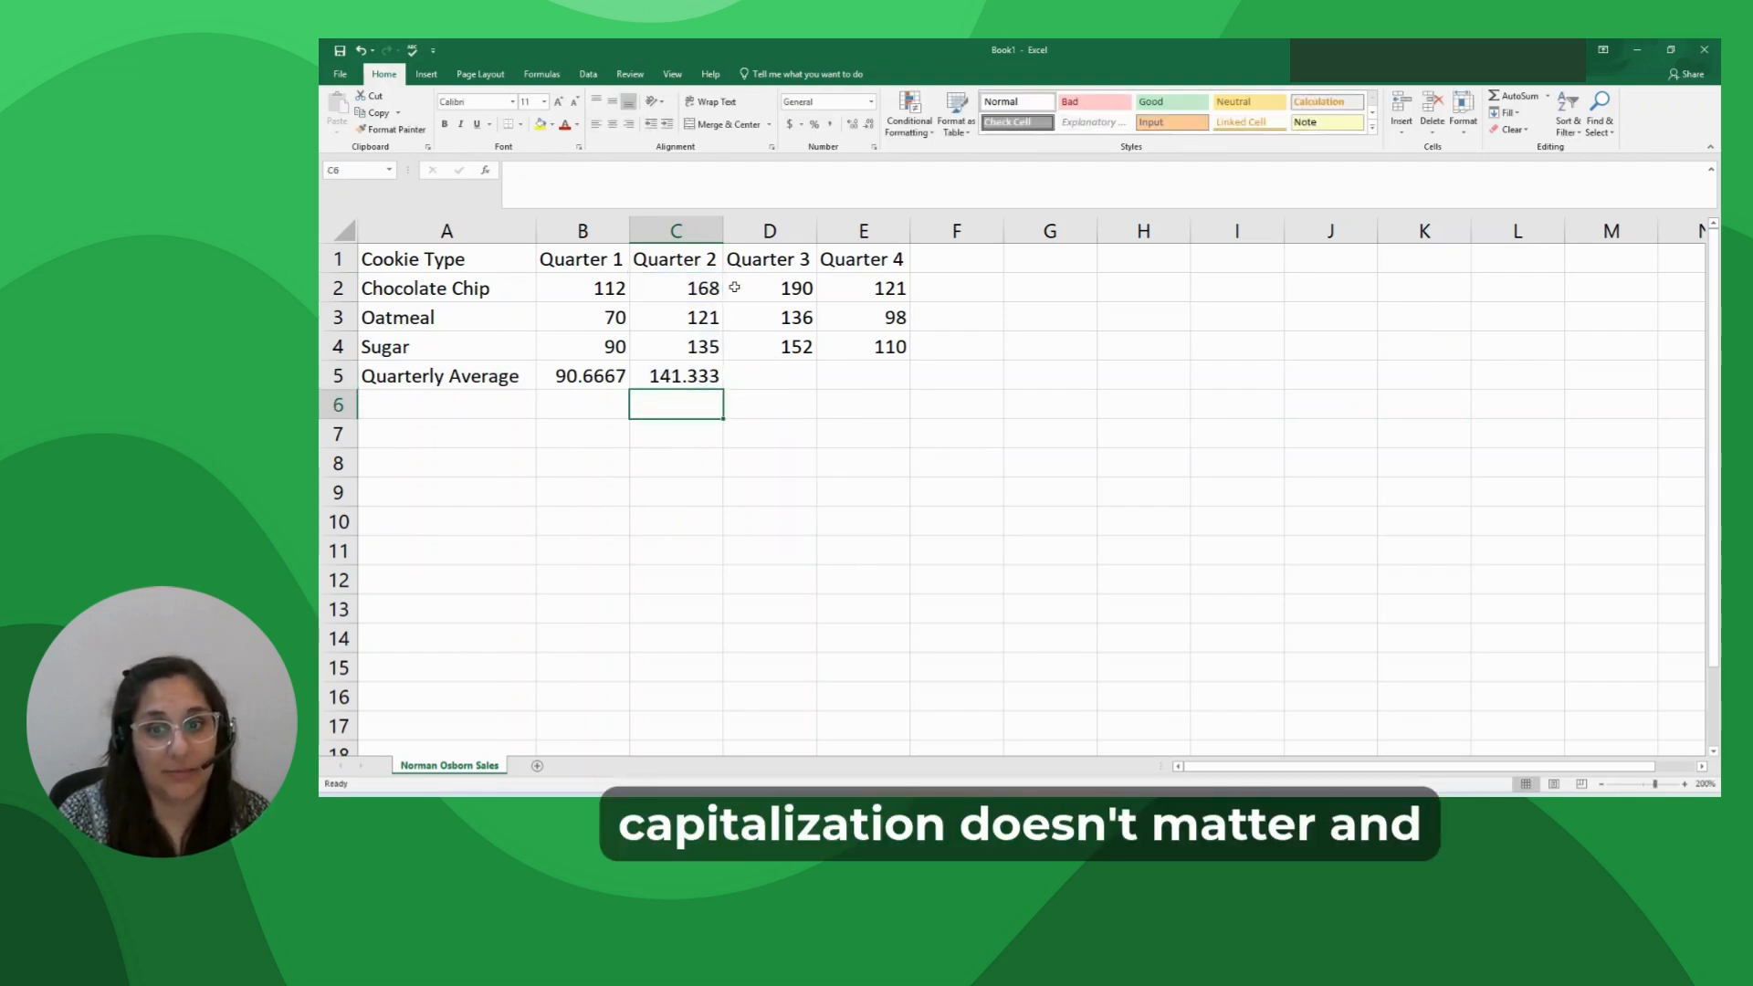
click(689, 377)
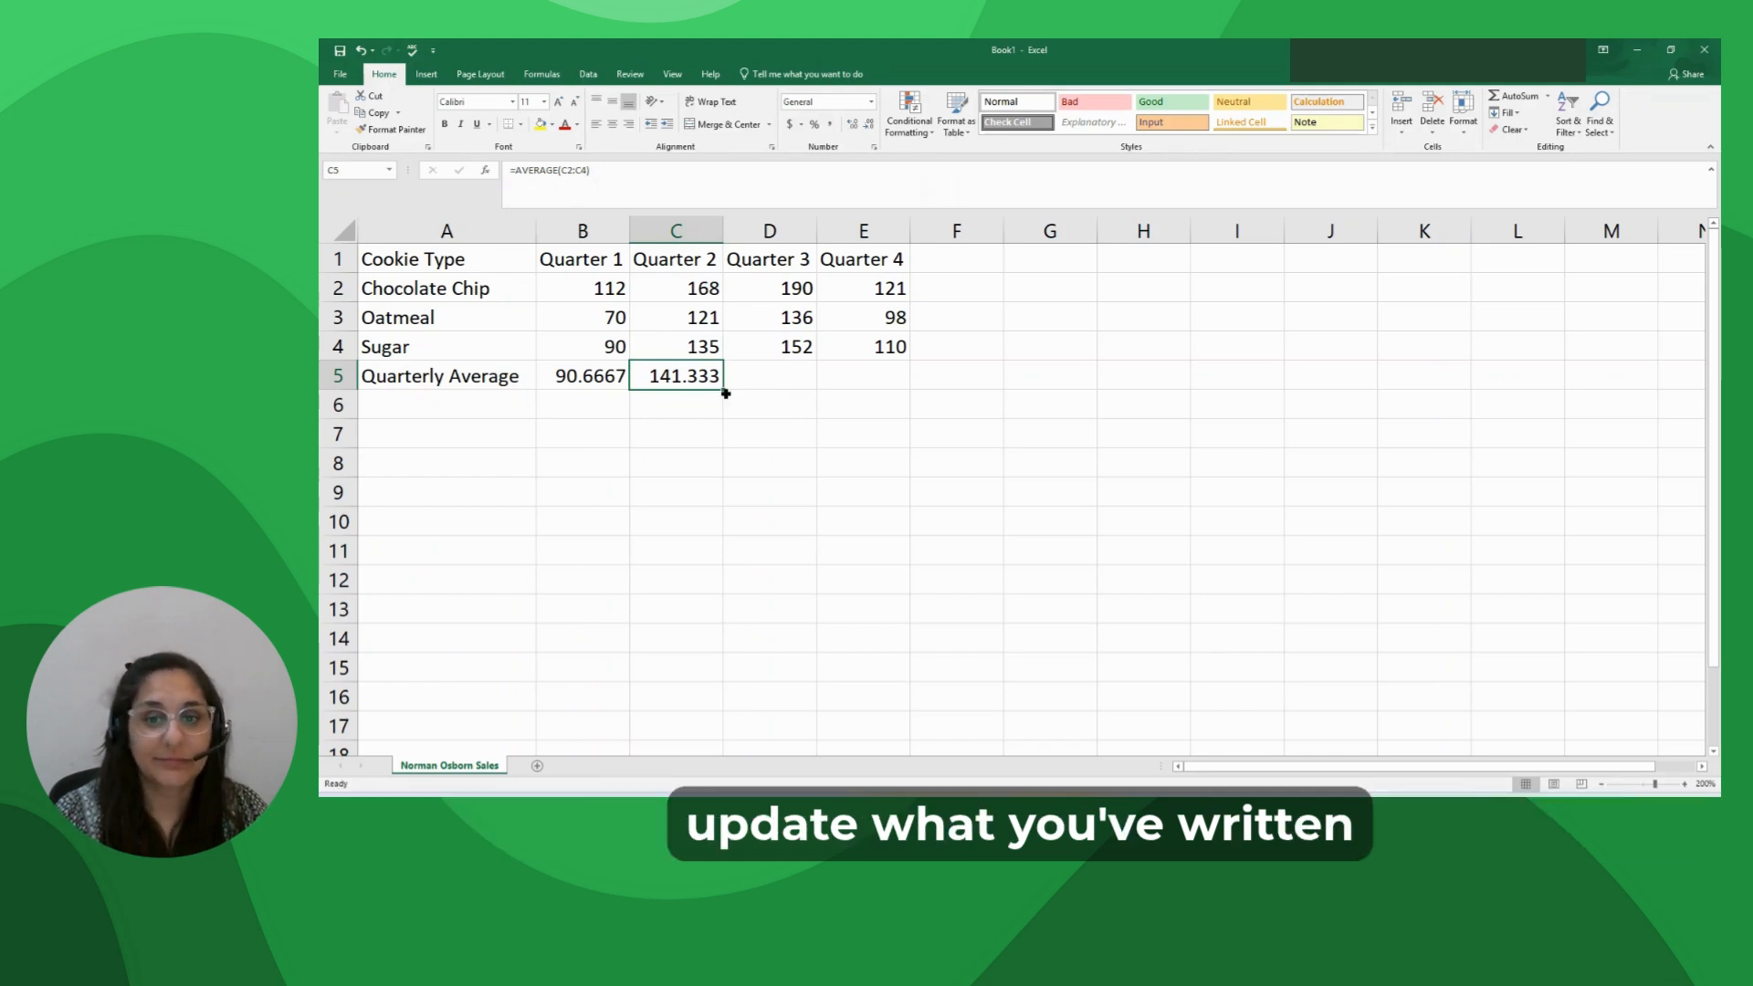
drag(723, 389, 909, 391)
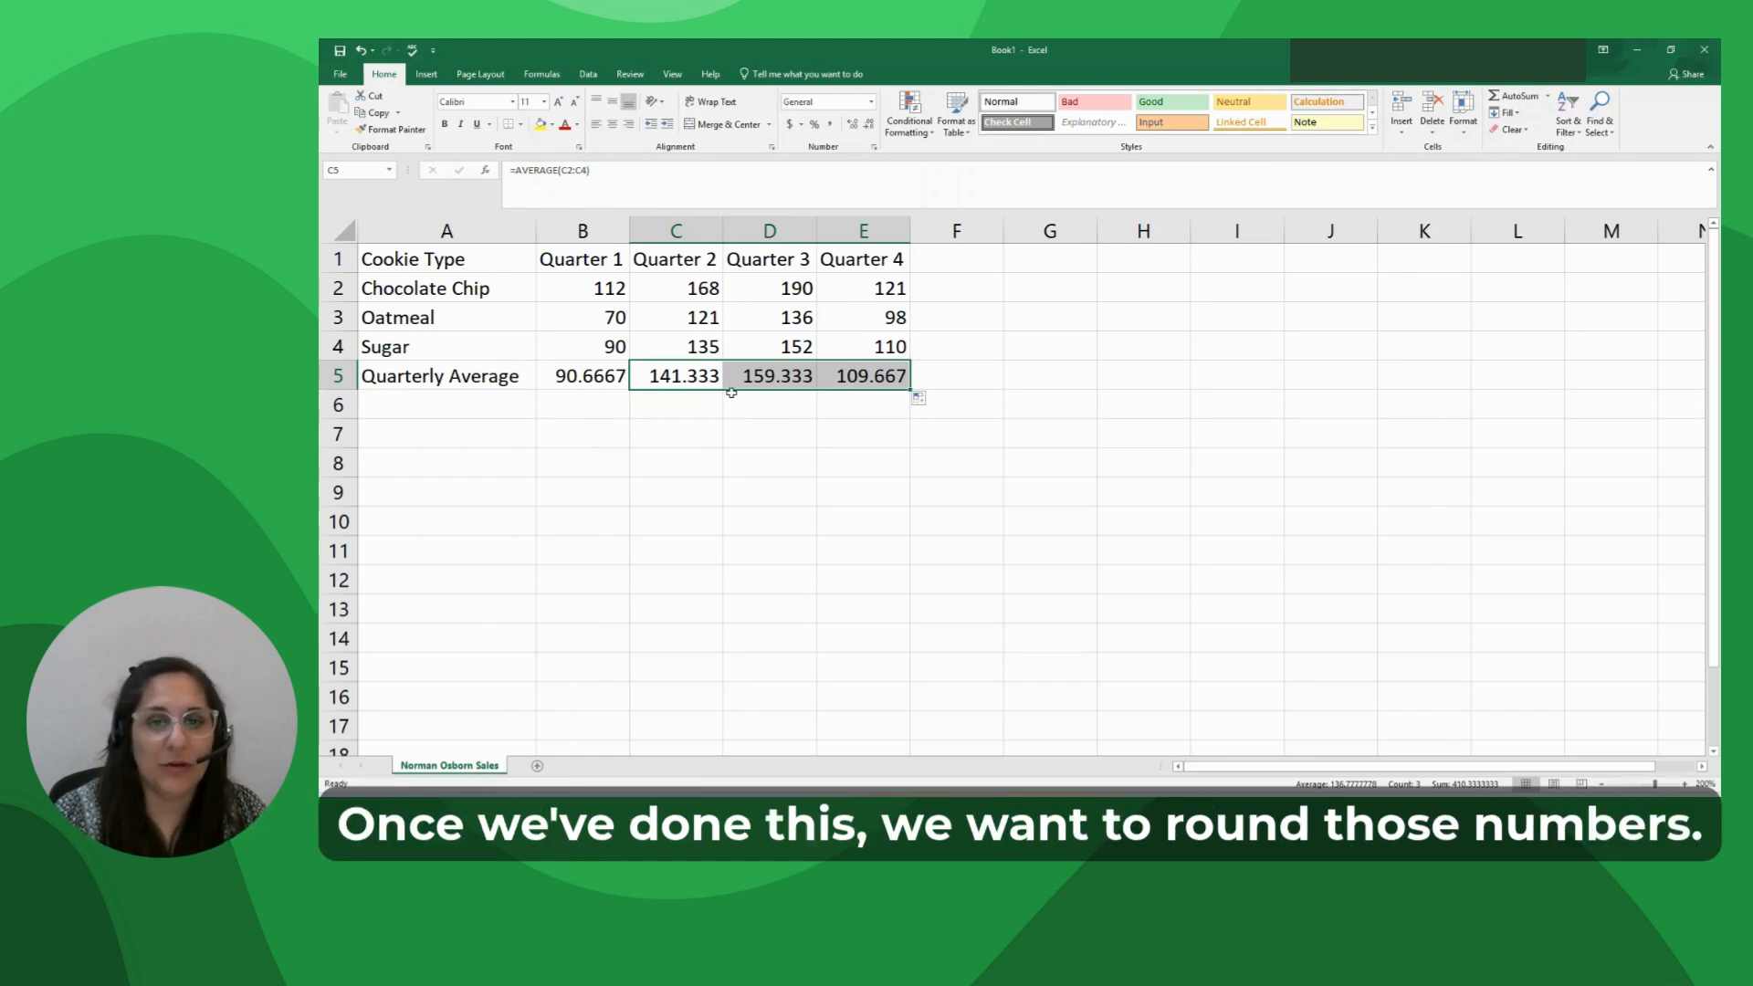
Format the quarterly averages in B5:E5 as Number with 0 decimal places
drag(621, 388, 886, 380)
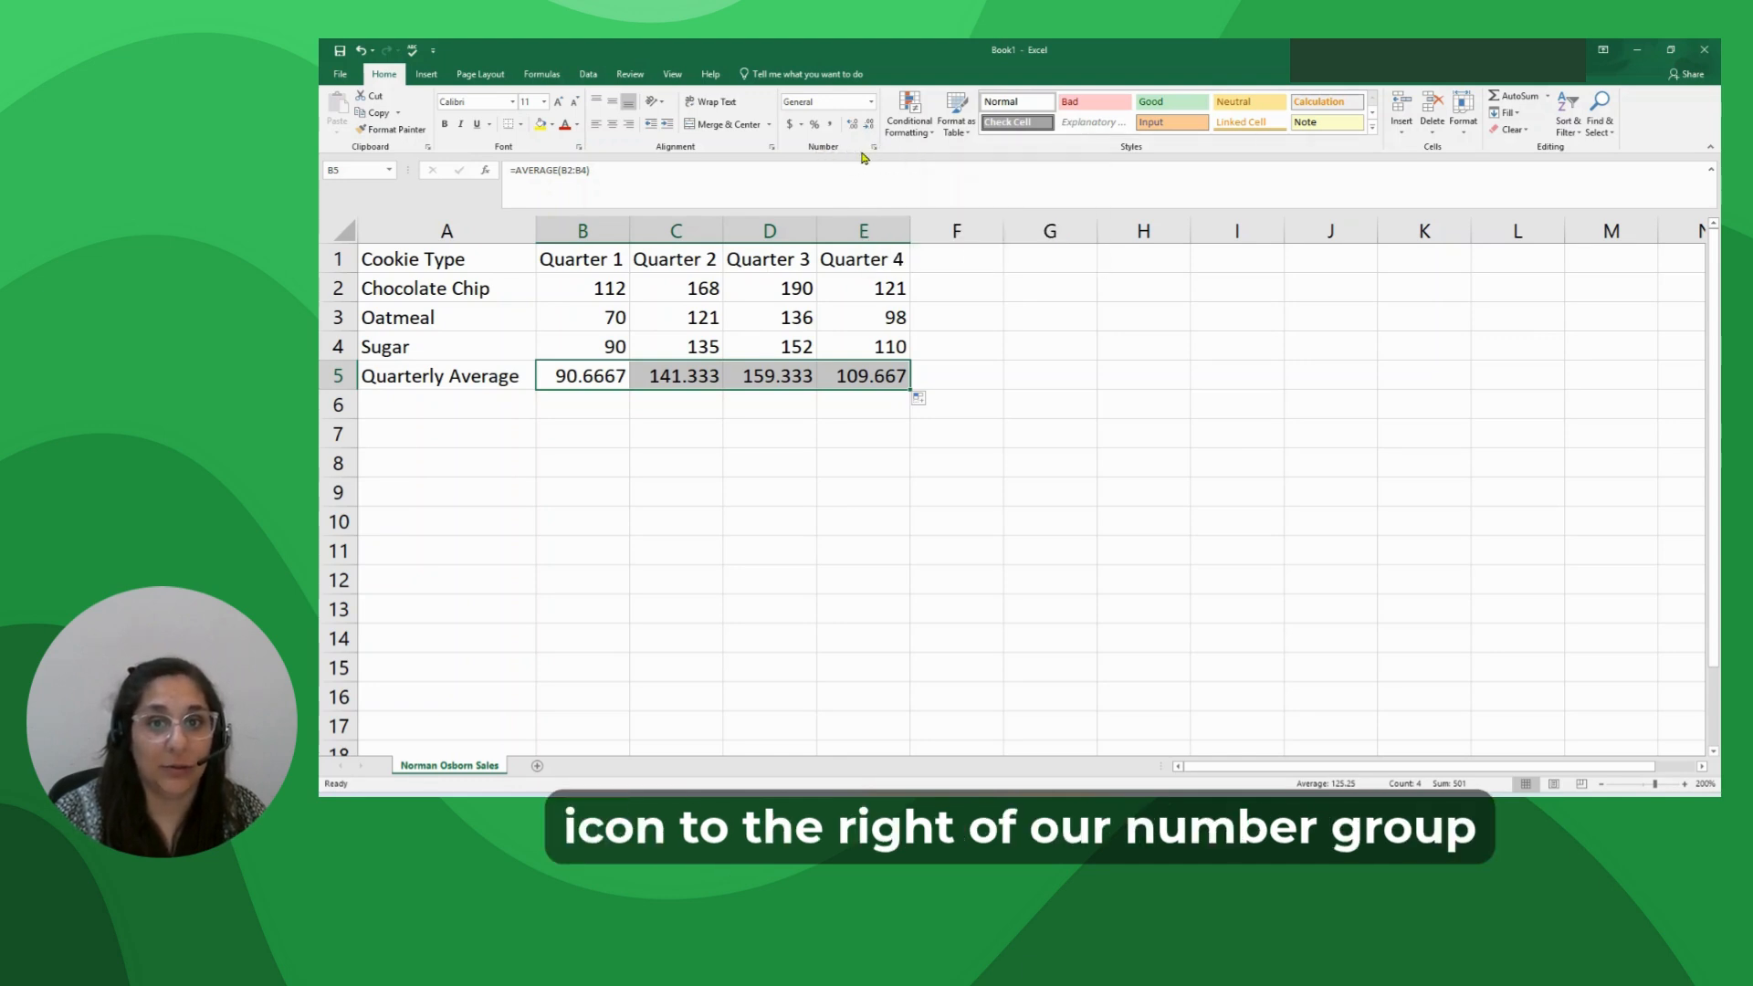
click(872, 153)
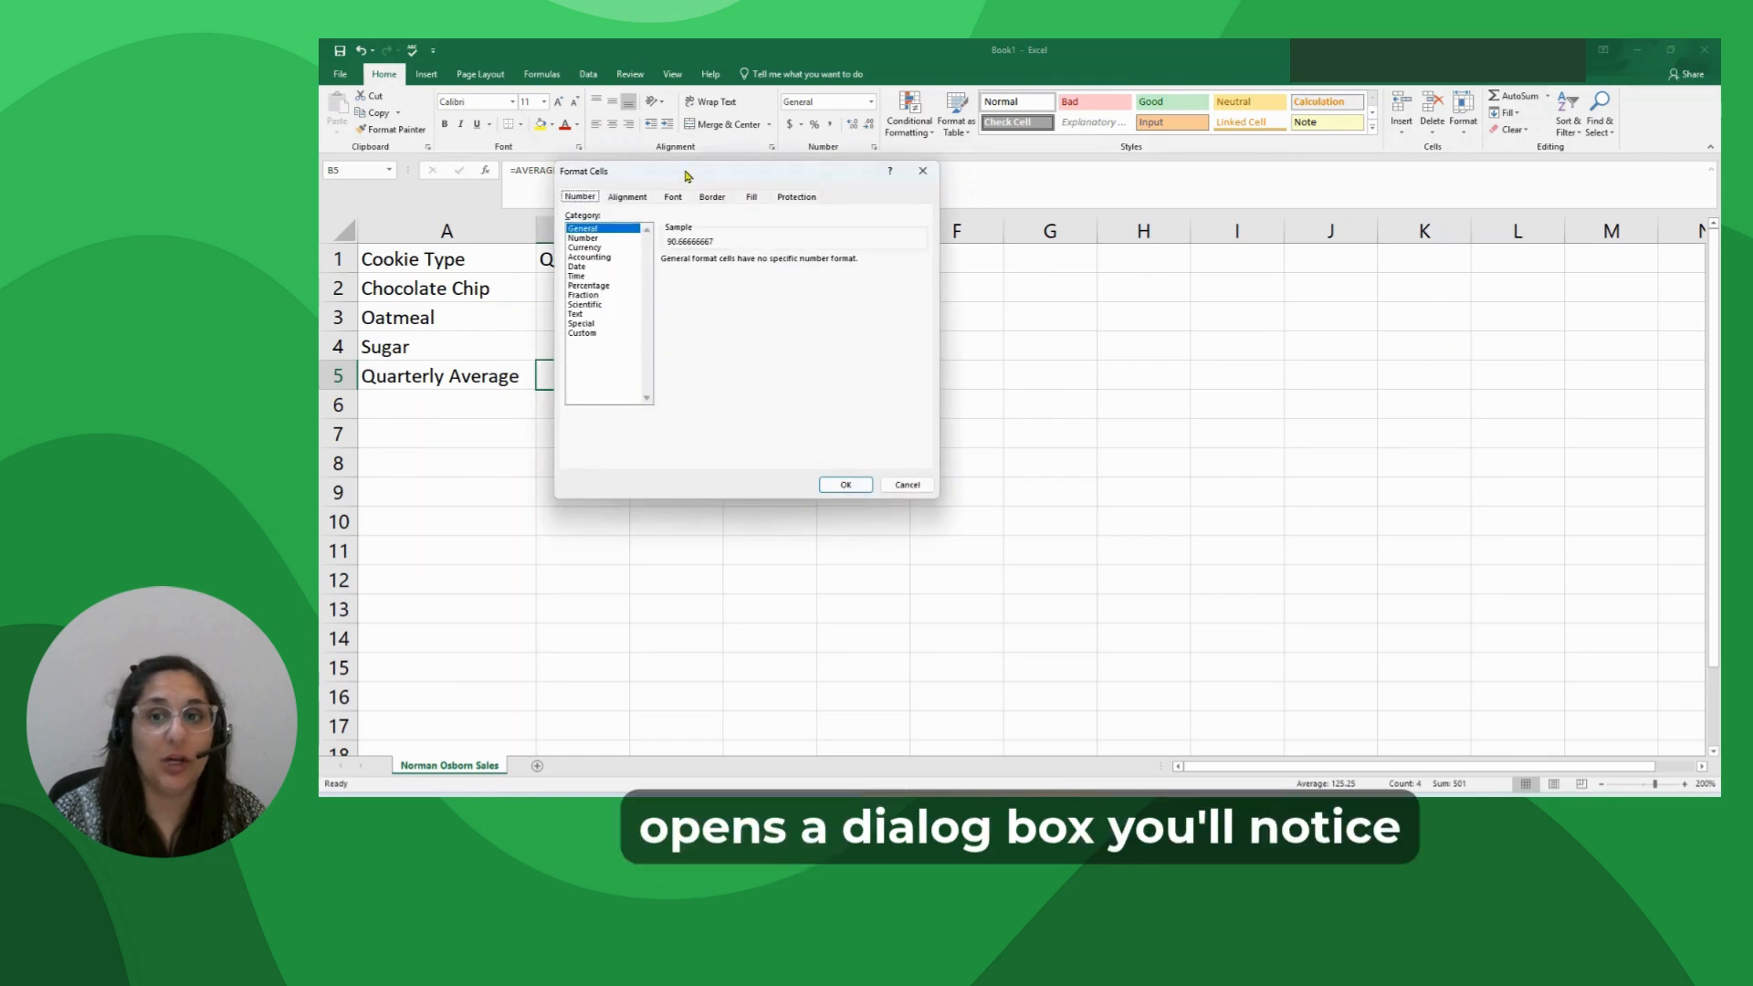
drag(701, 175, 1088, 210)
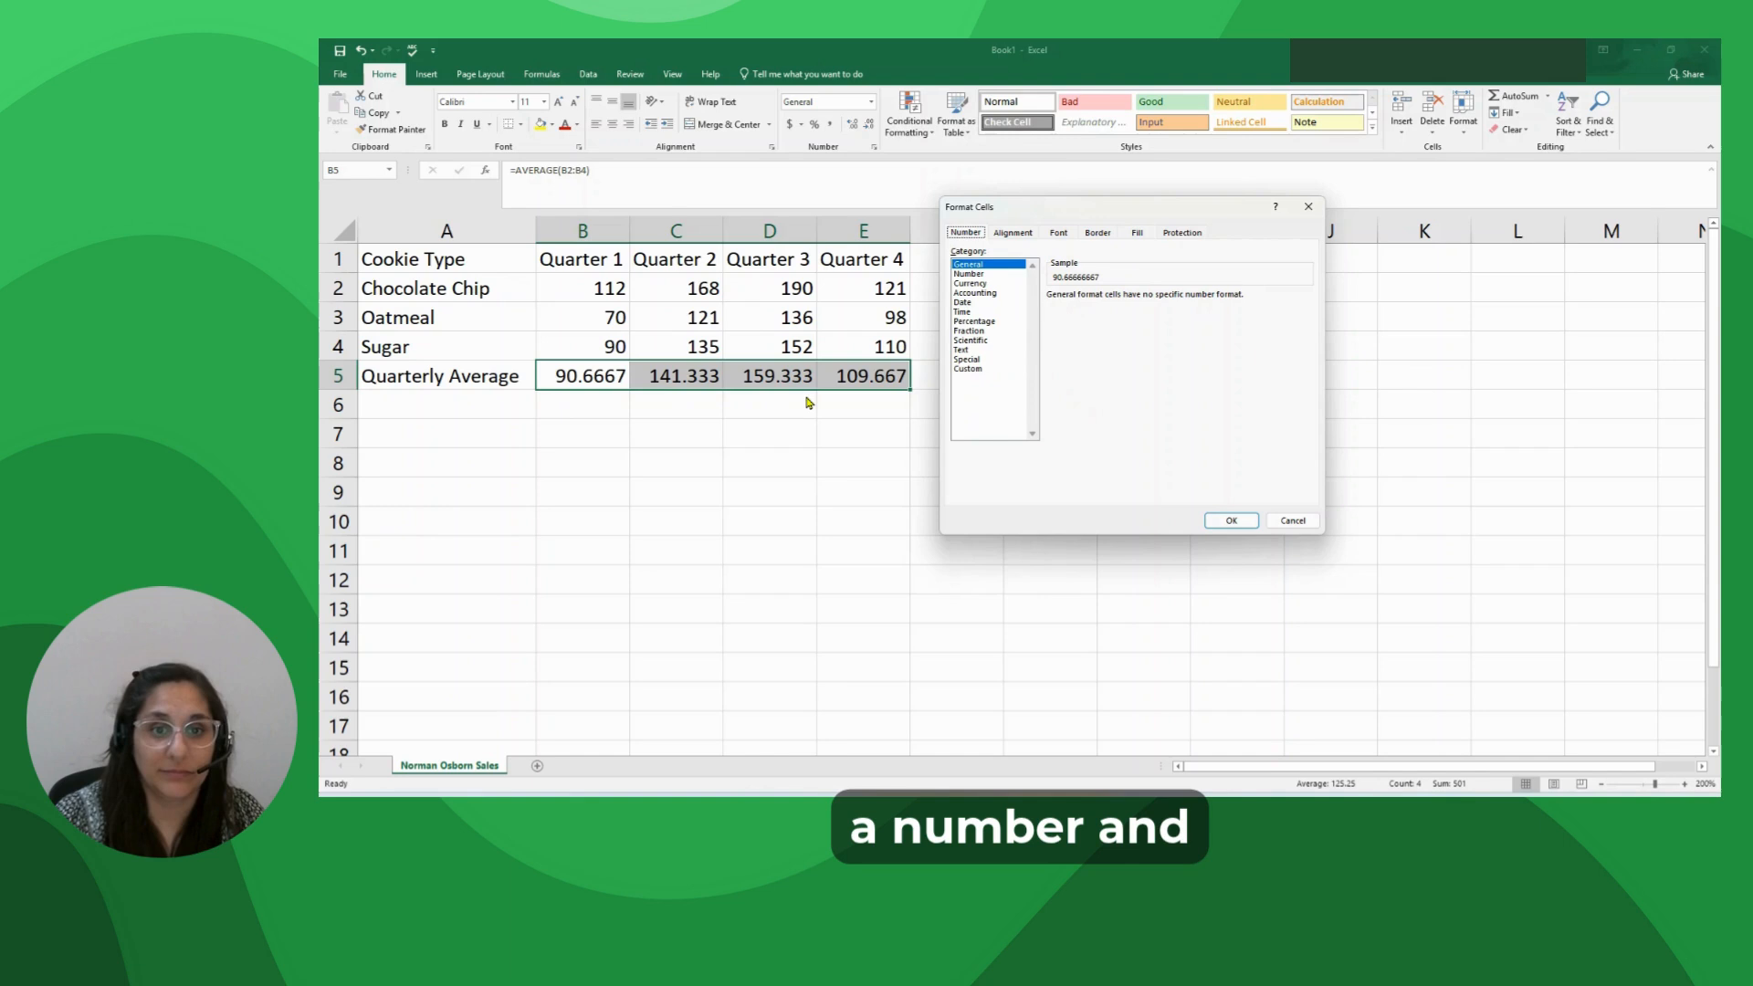
click(975, 275)
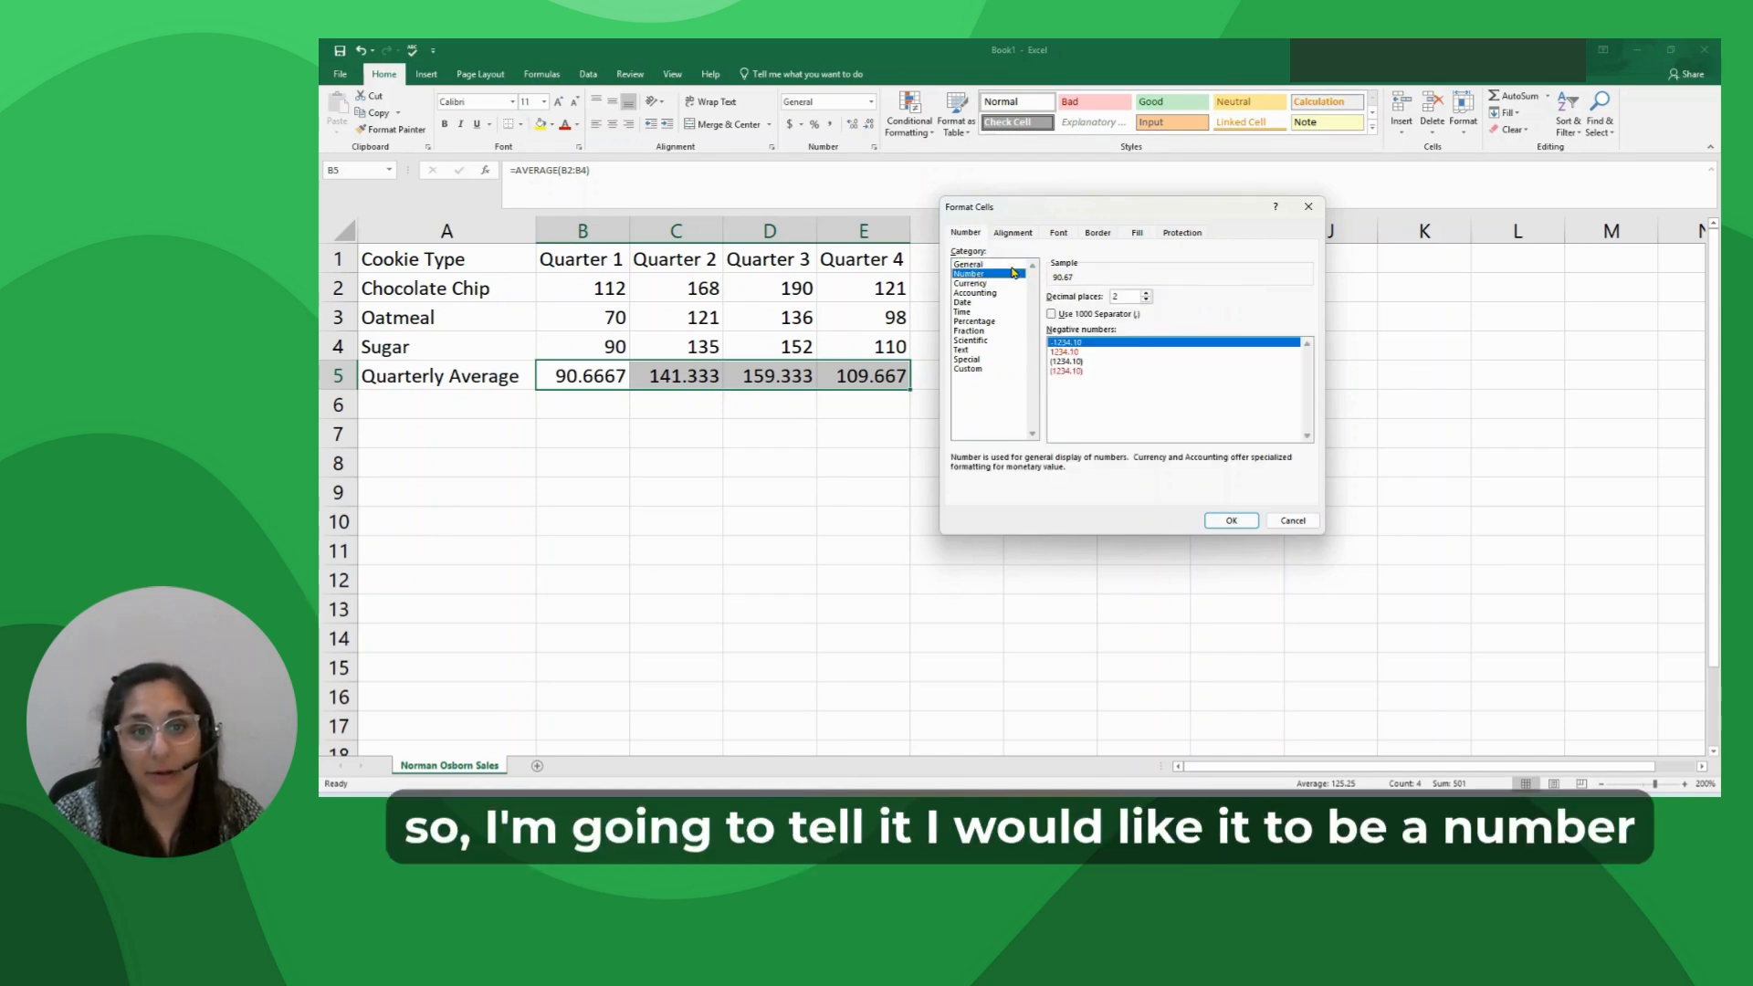
click(1145, 299)
click(1145, 300)
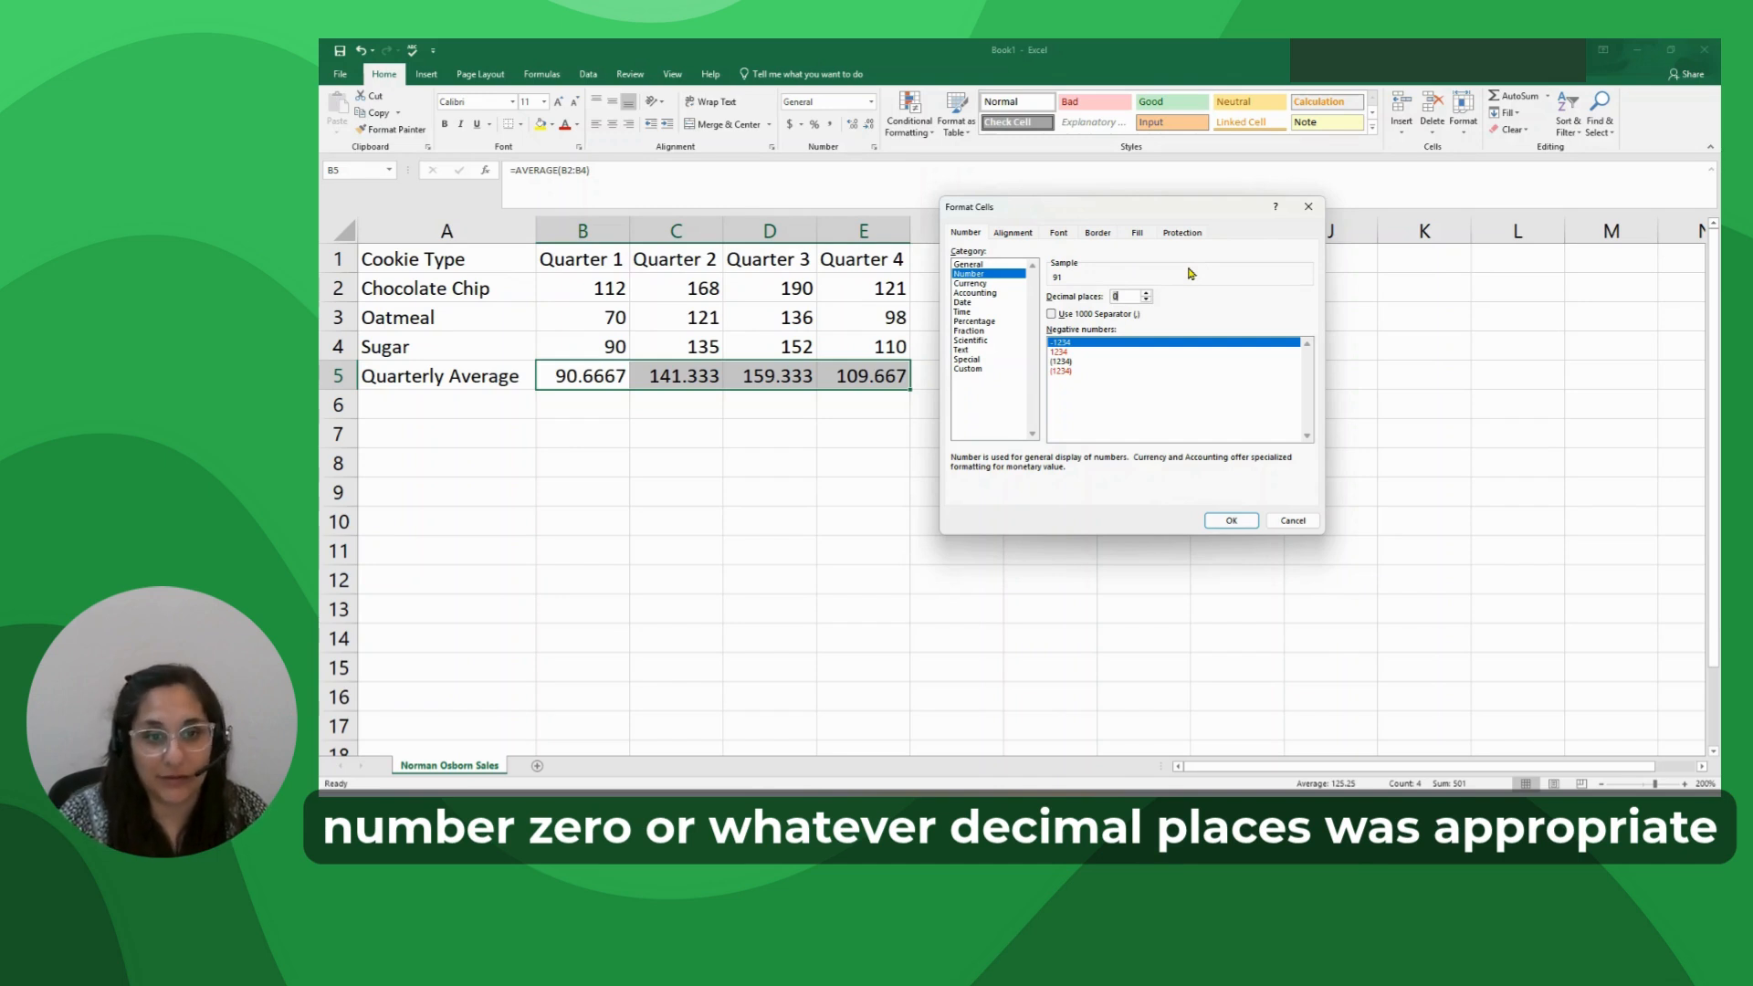
click(1223, 523)
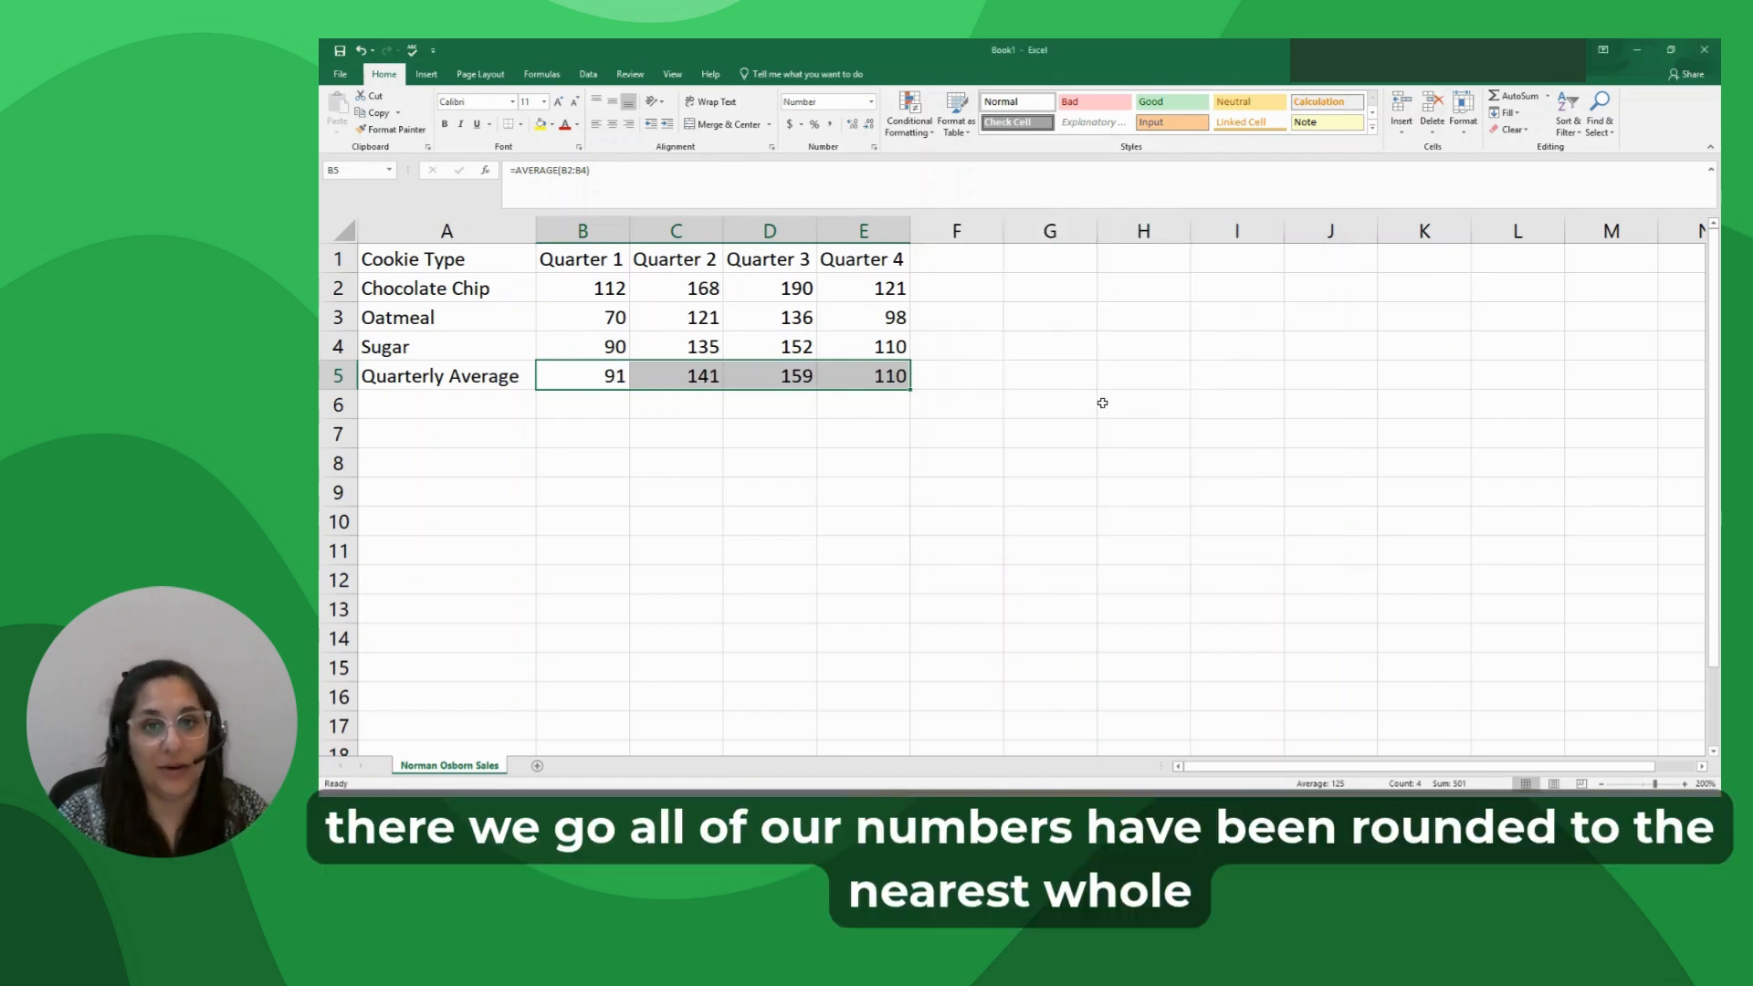
Enter the header Total Units Sold in F1 with wrapped text, and reduce row 1's height to fit its two lines
click(947, 258)
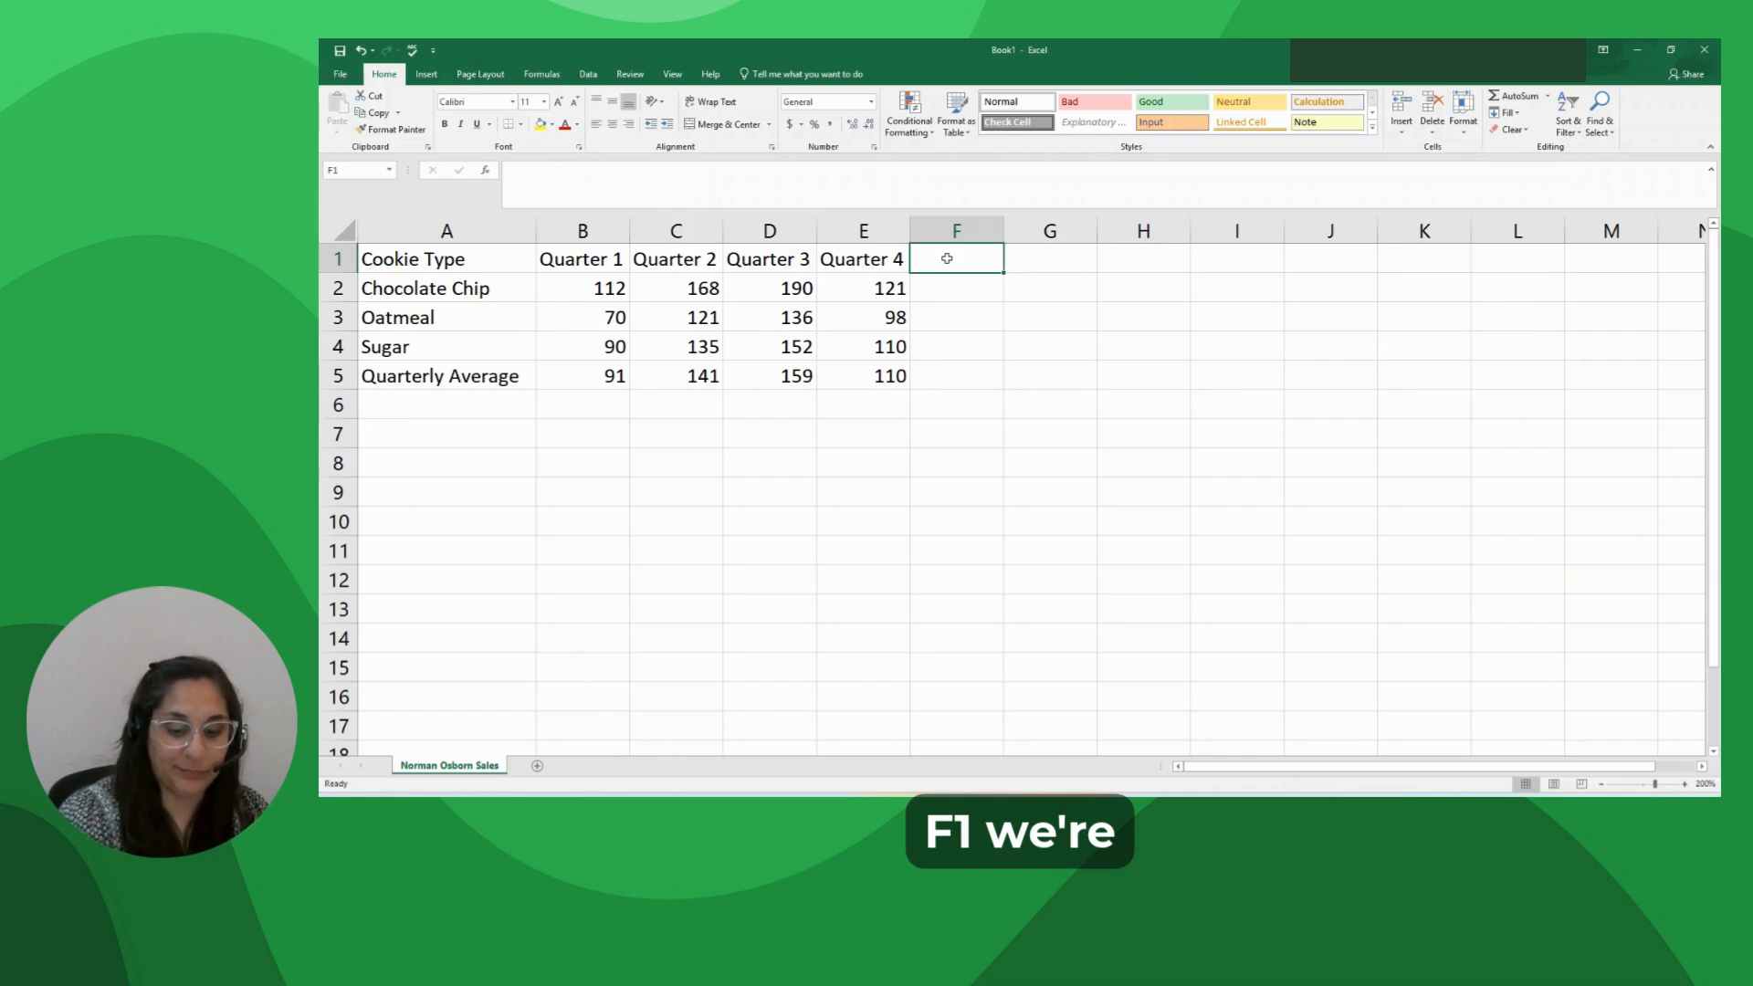
text(Tot)
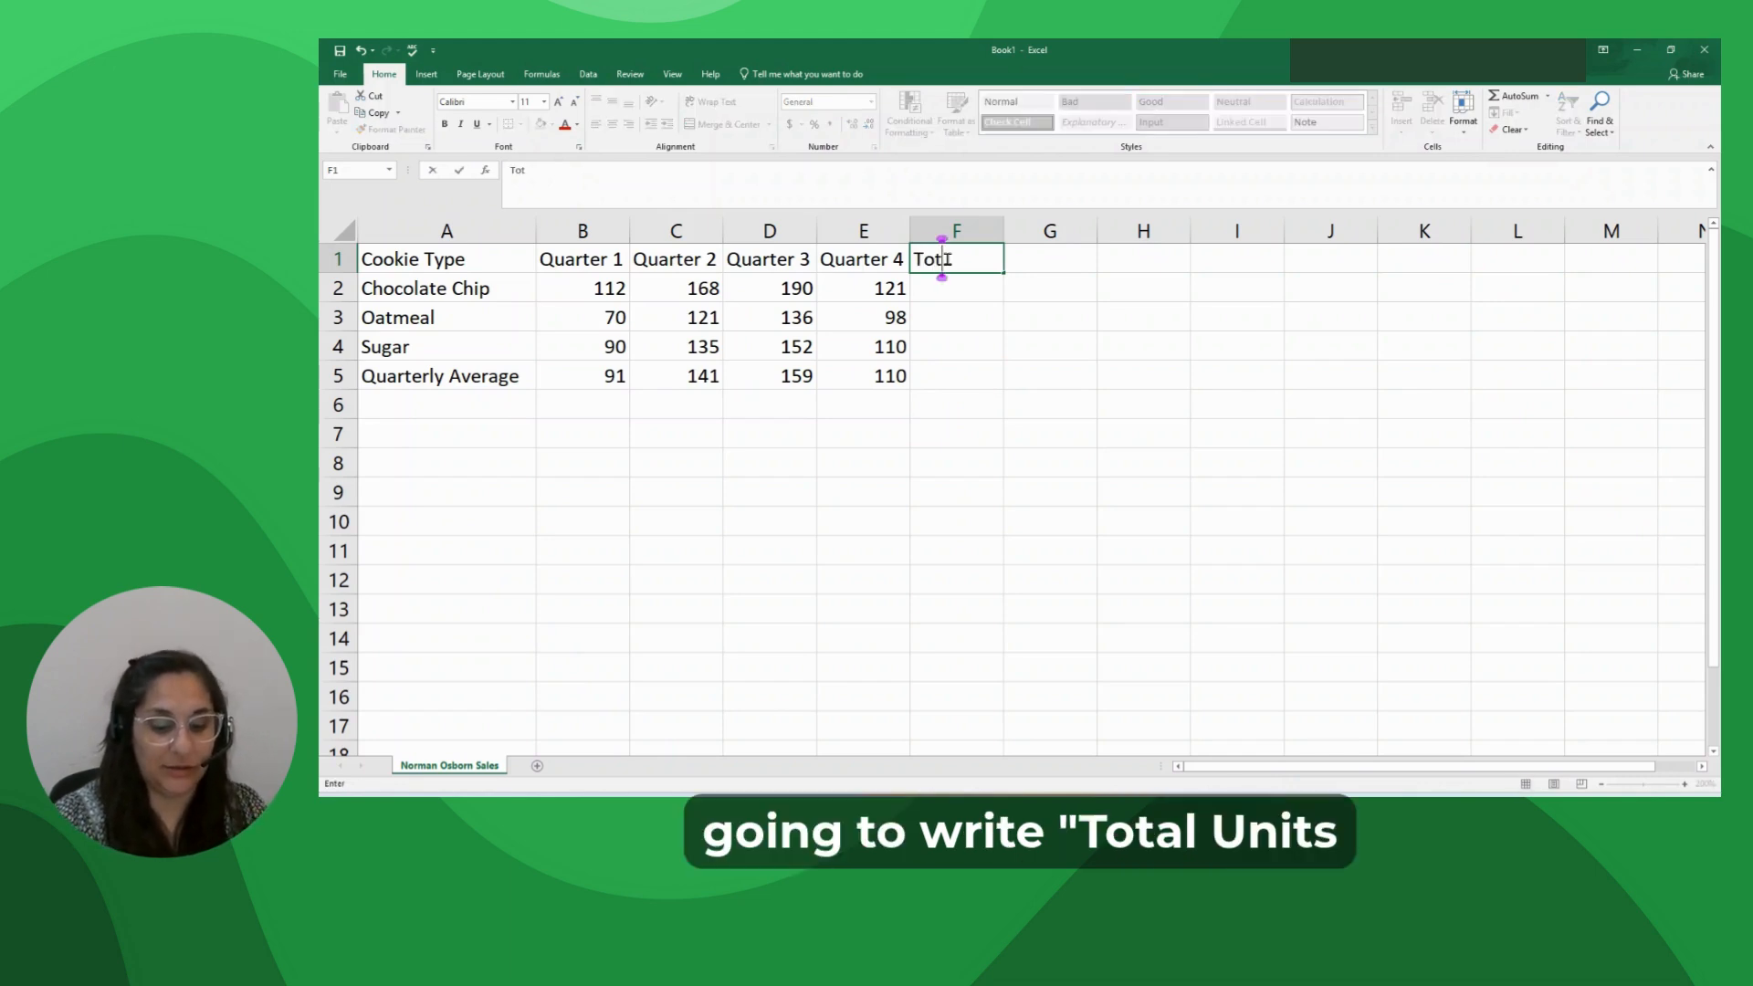
text(al Unit)
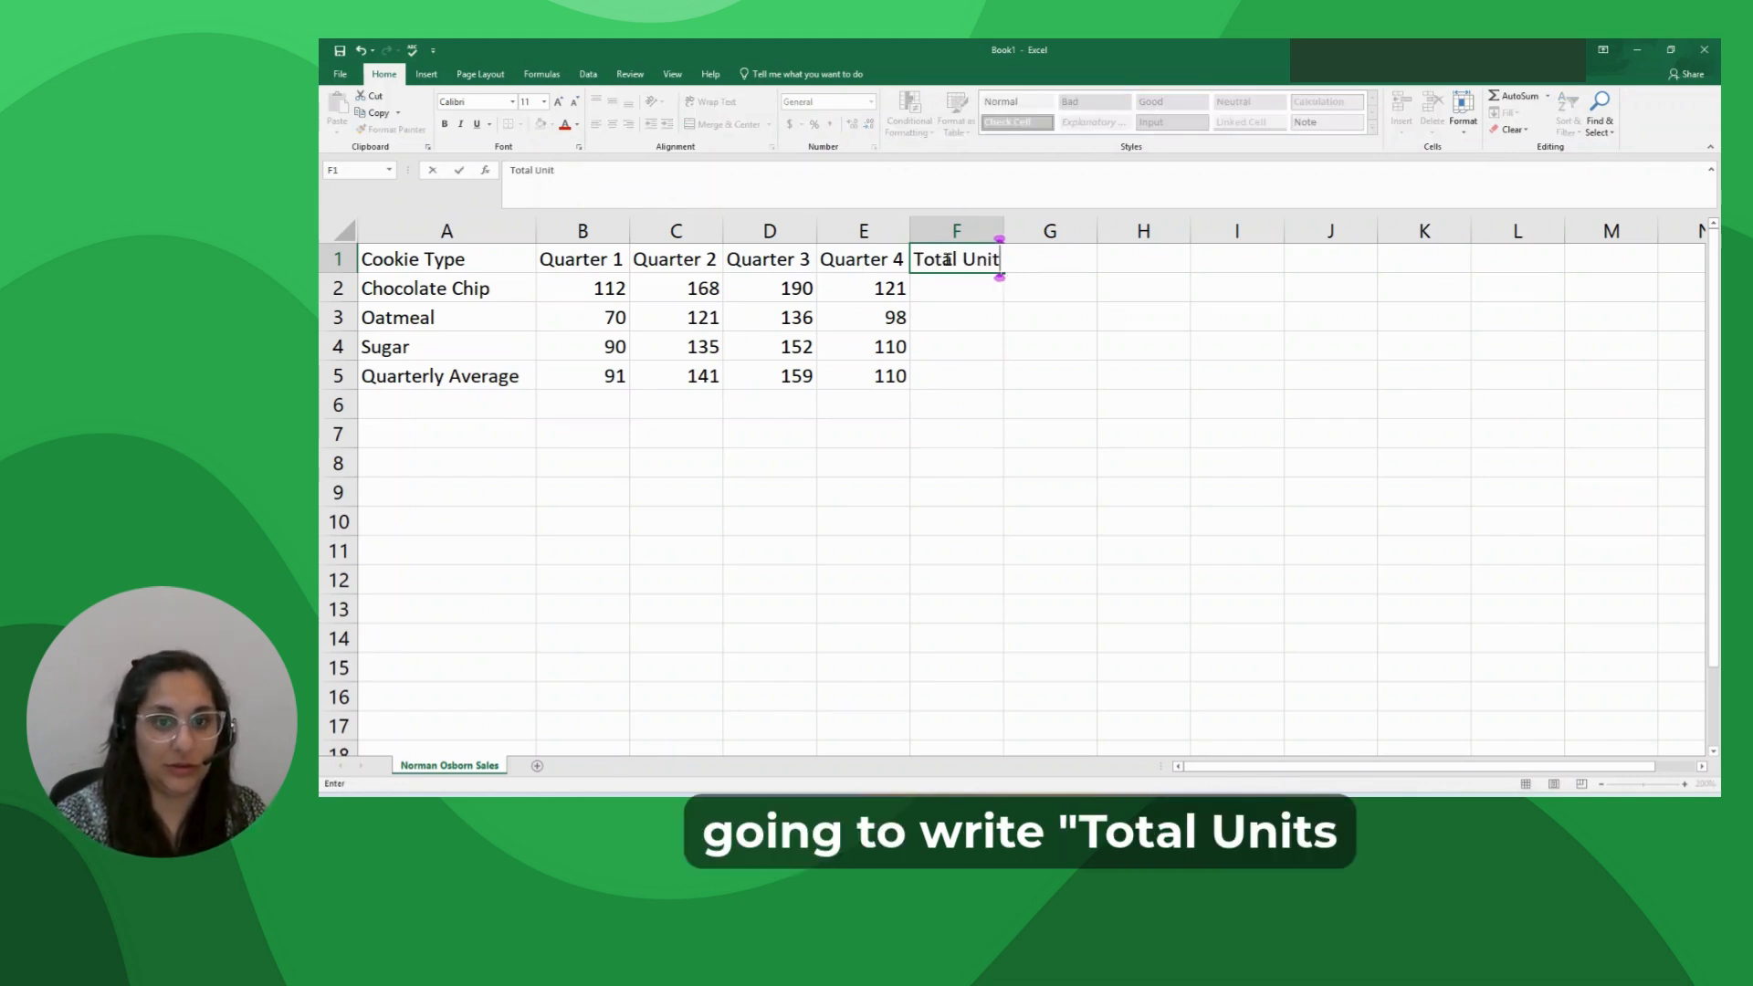
text(s Sold)
key(Return)
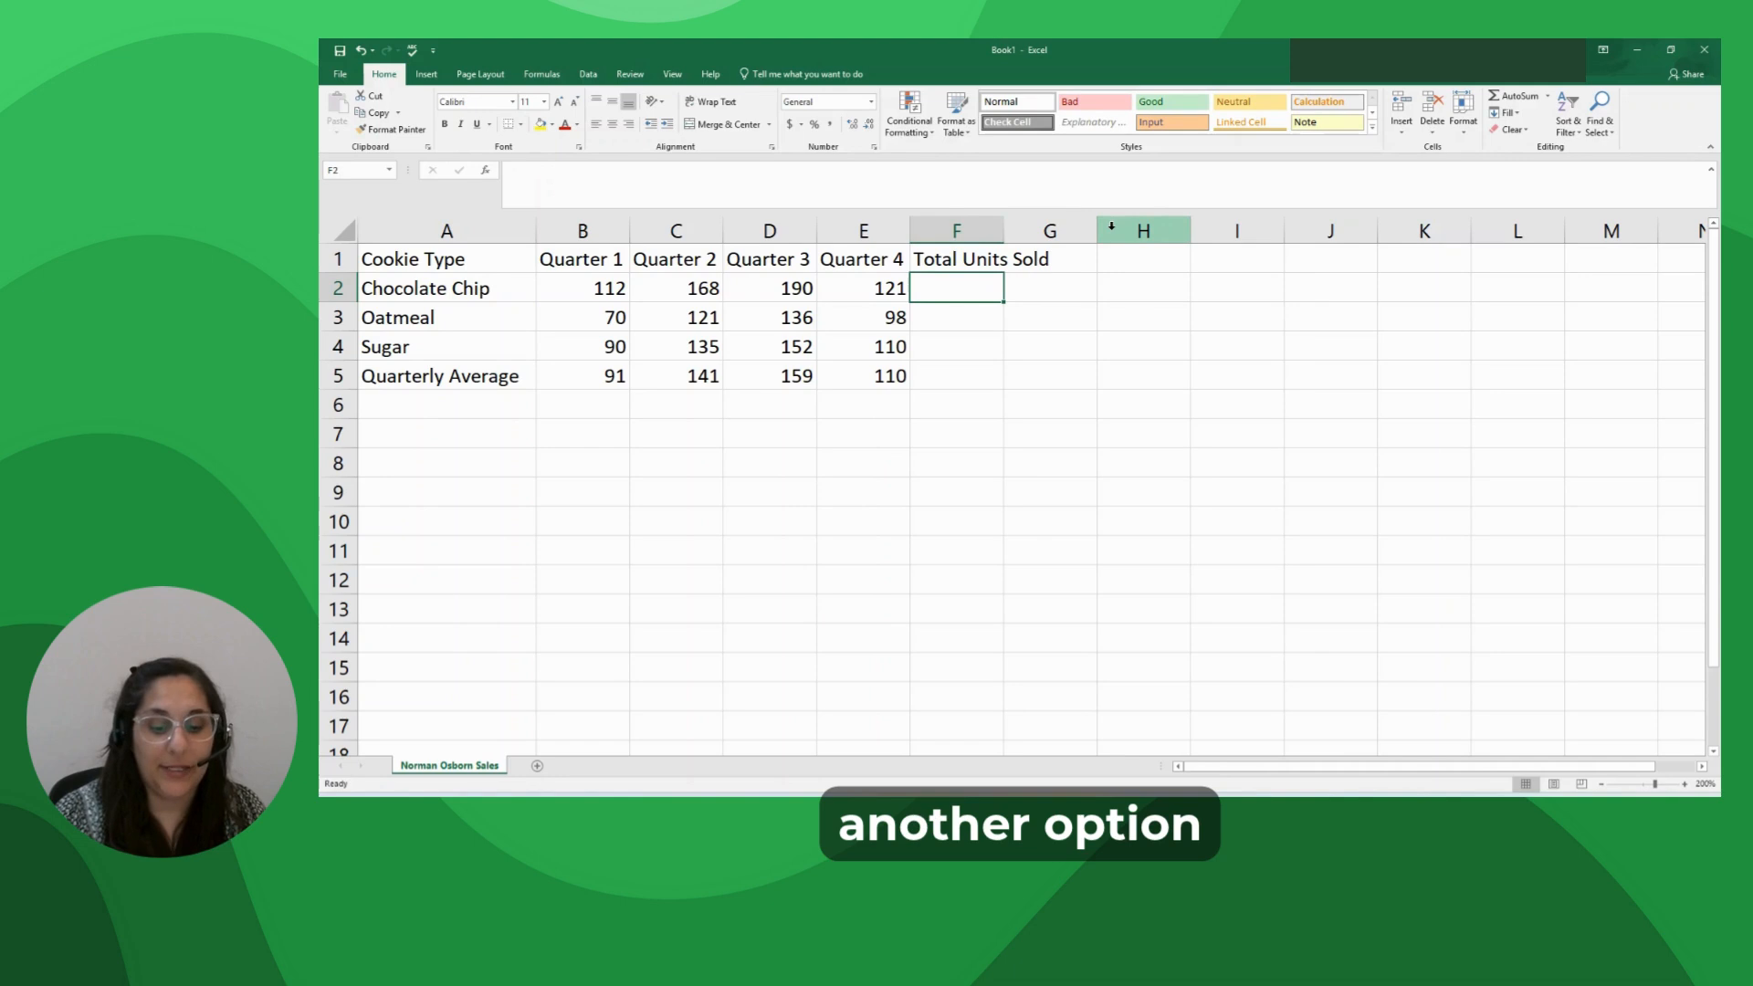
click(977, 254)
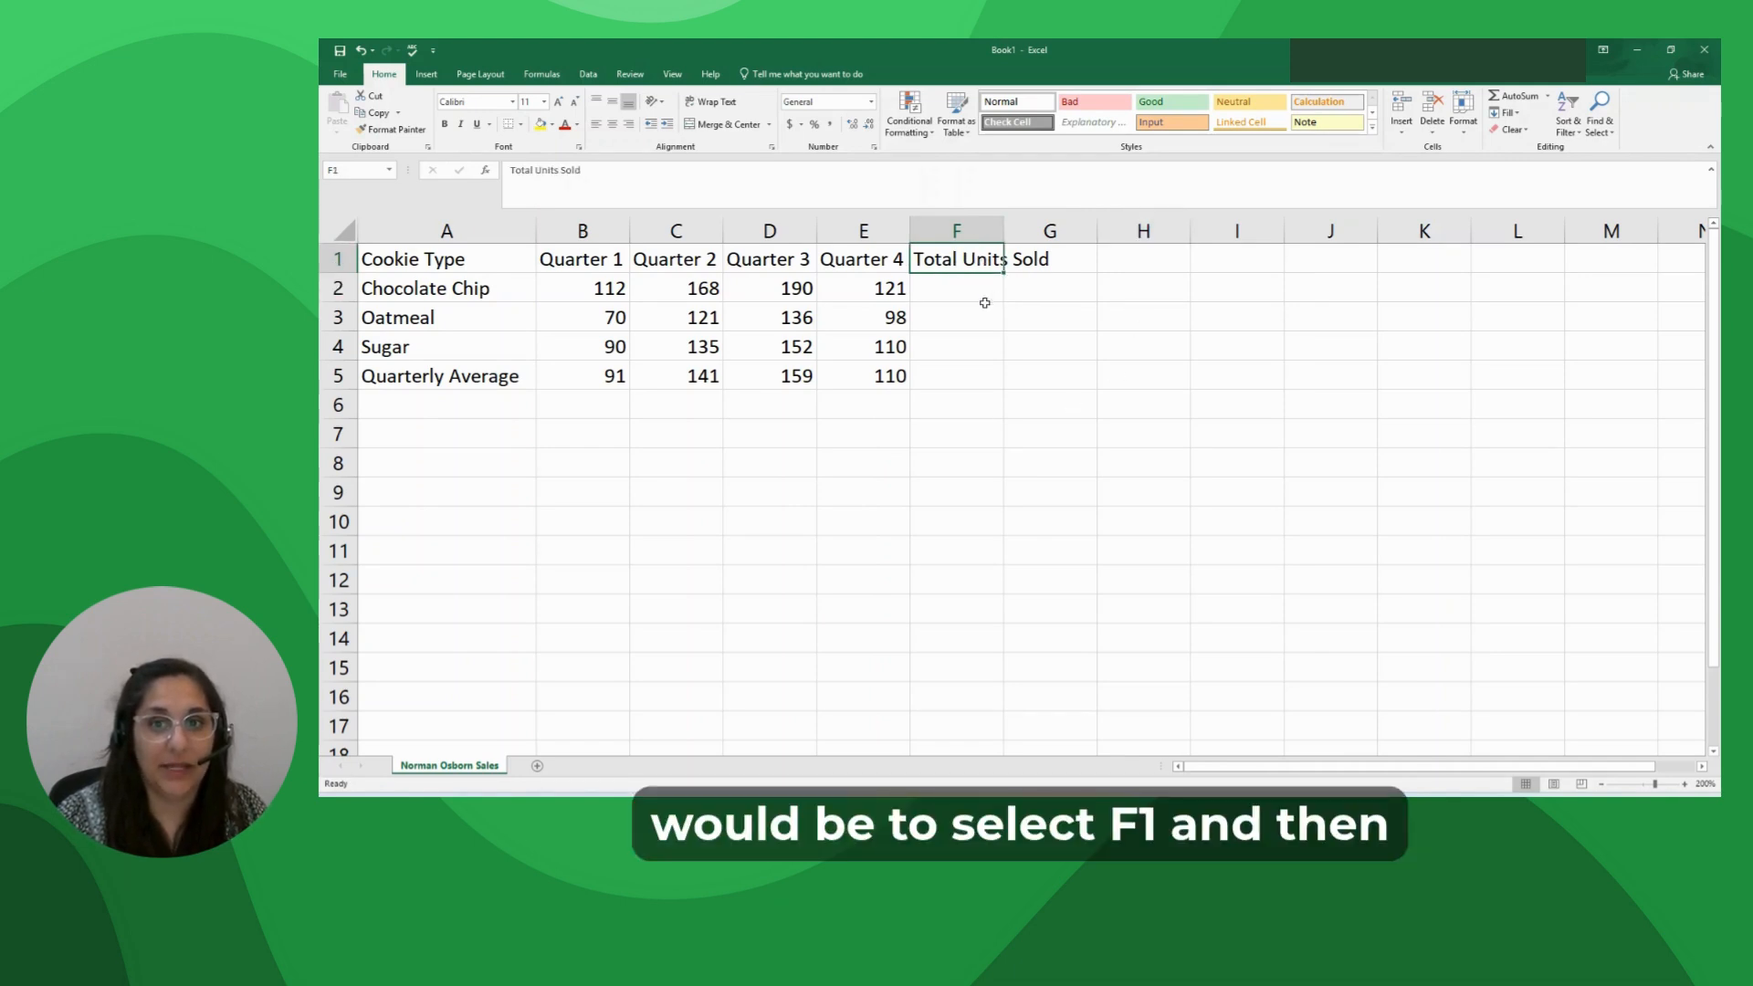
click(732, 103)
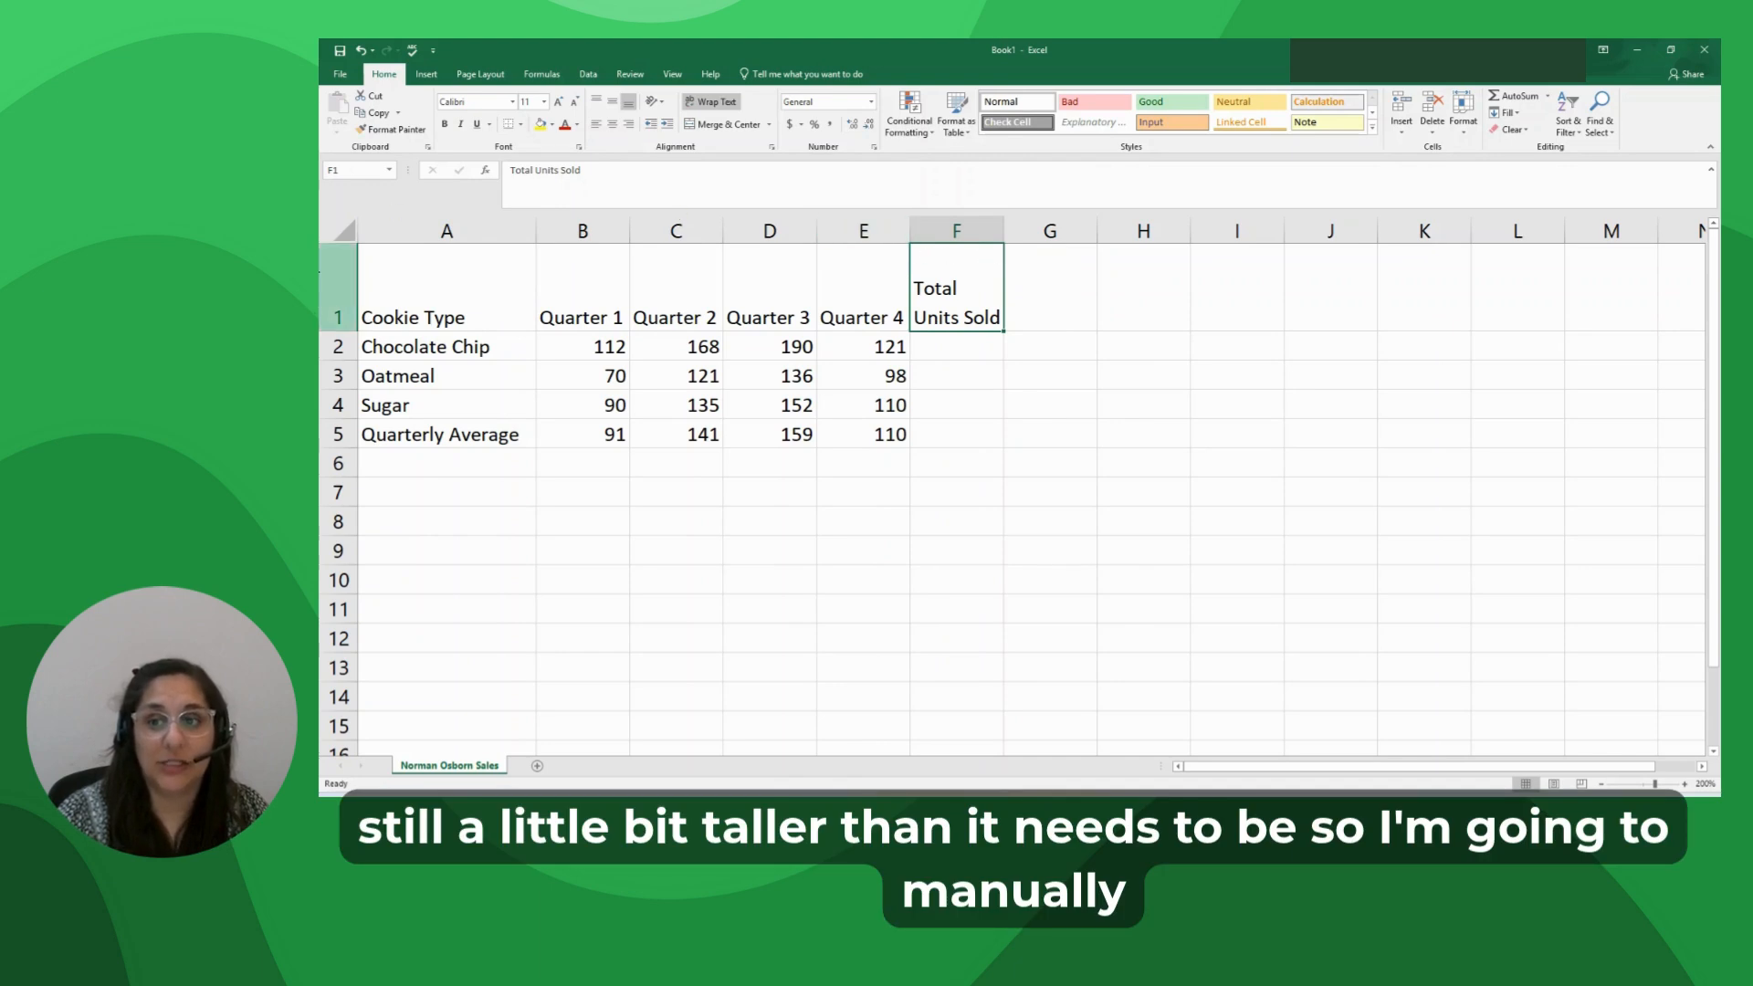
drag(347, 331, 350, 297)
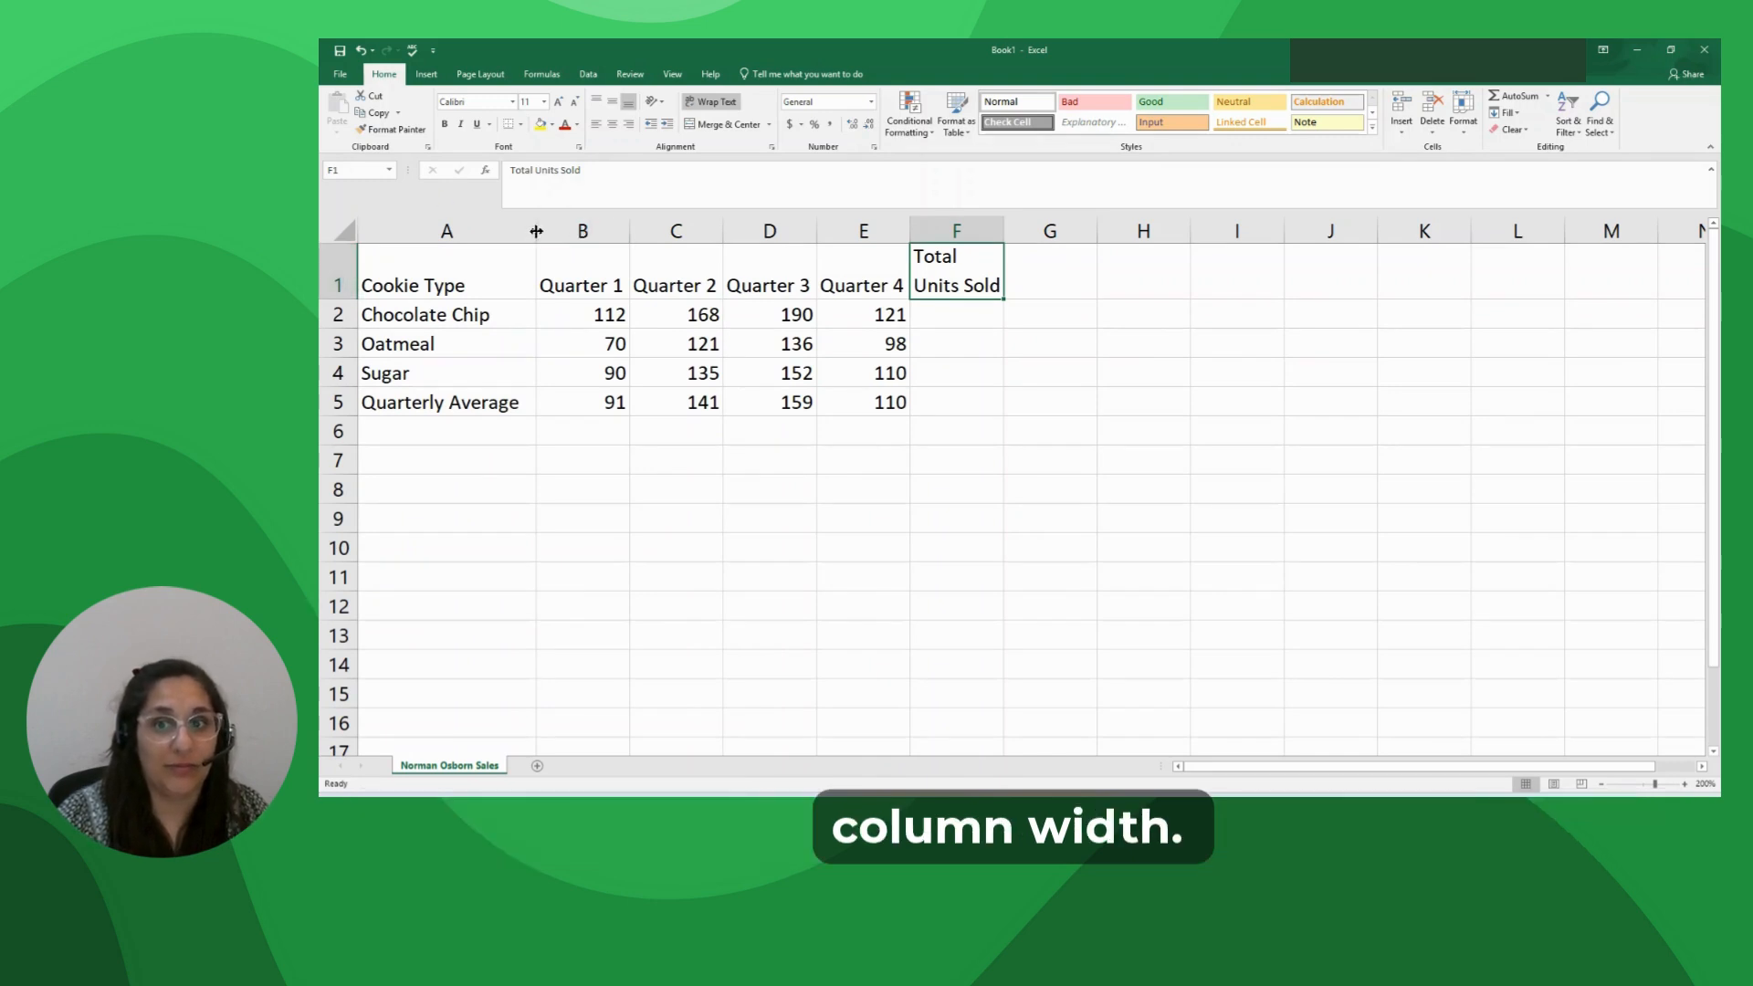
Total the Chocolate Chip units in F2 with AutoSum over B2:E2 and fill the formula down to F4
click(957, 311)
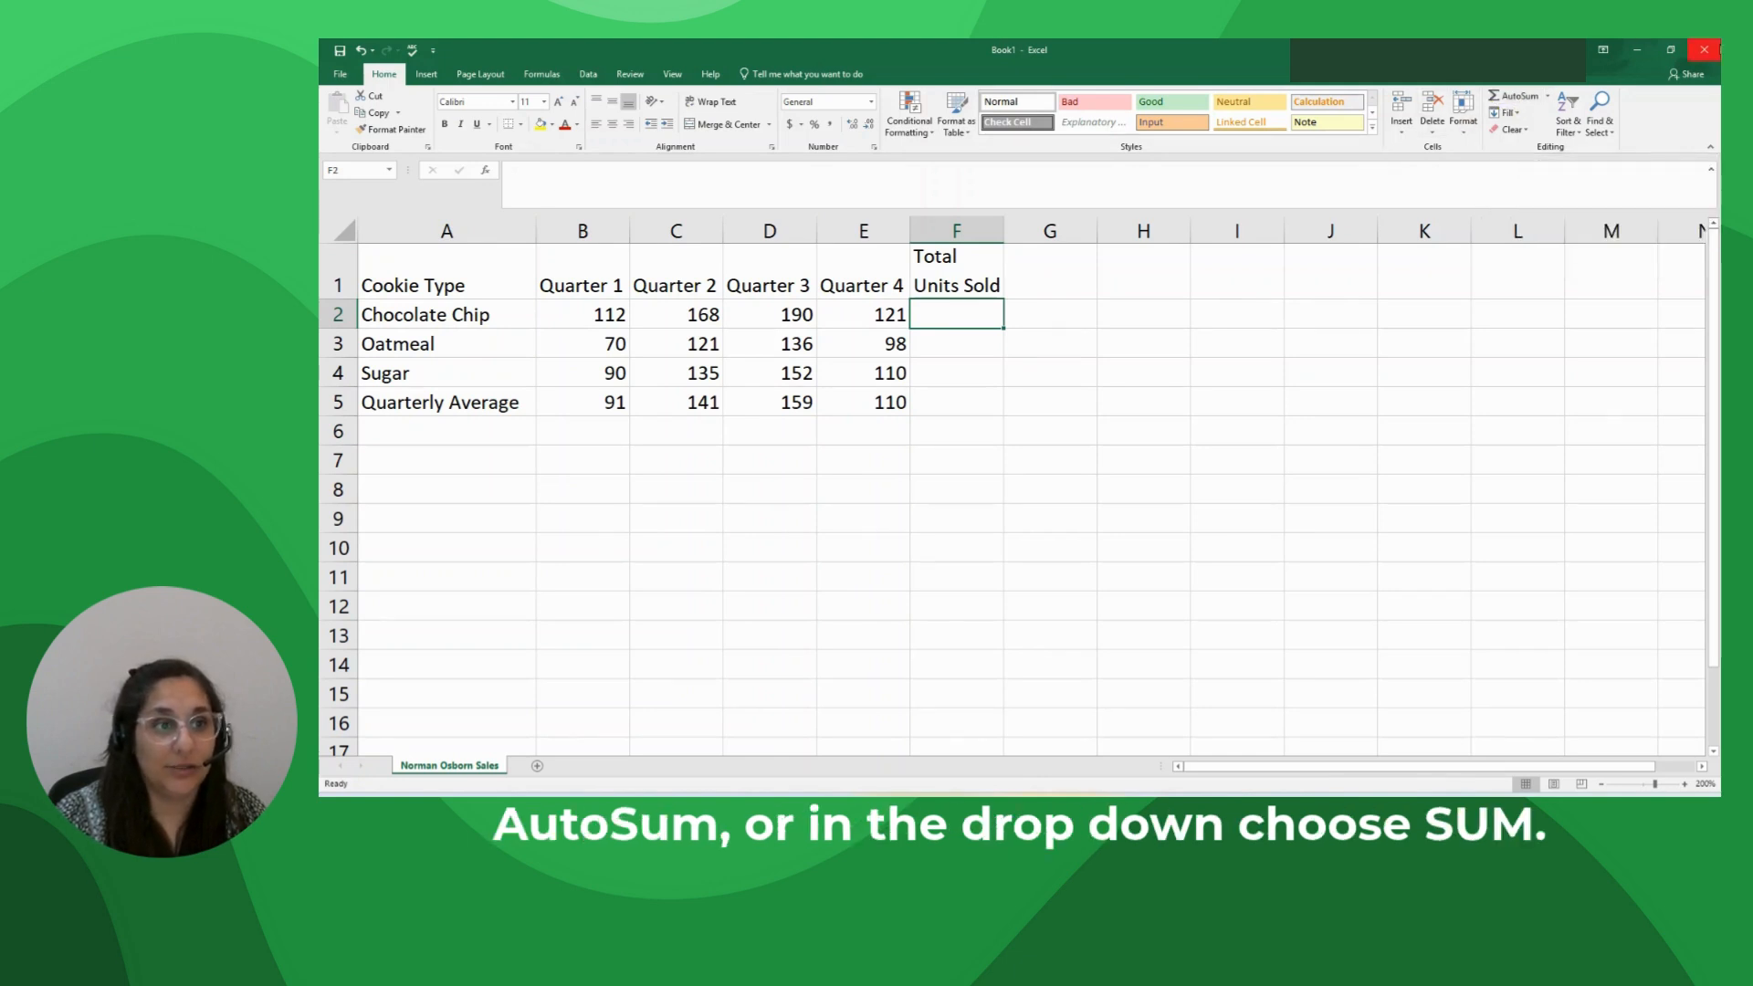
click(1548, 96)
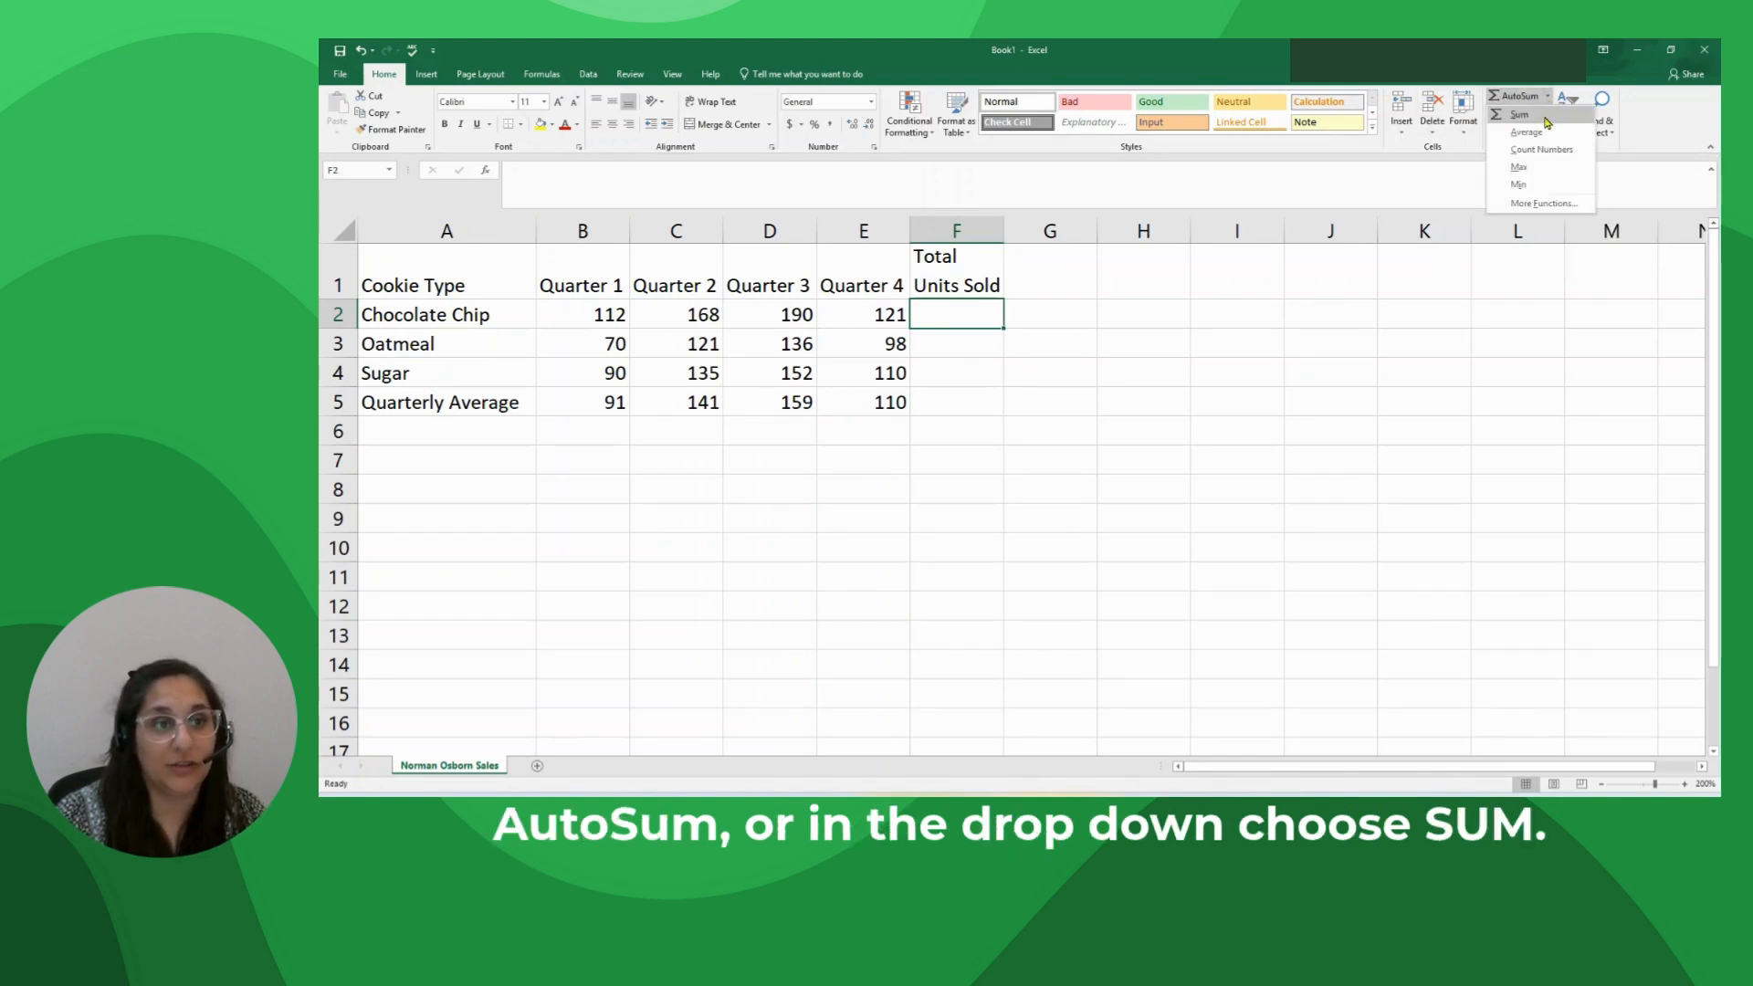
click(1548, 117)
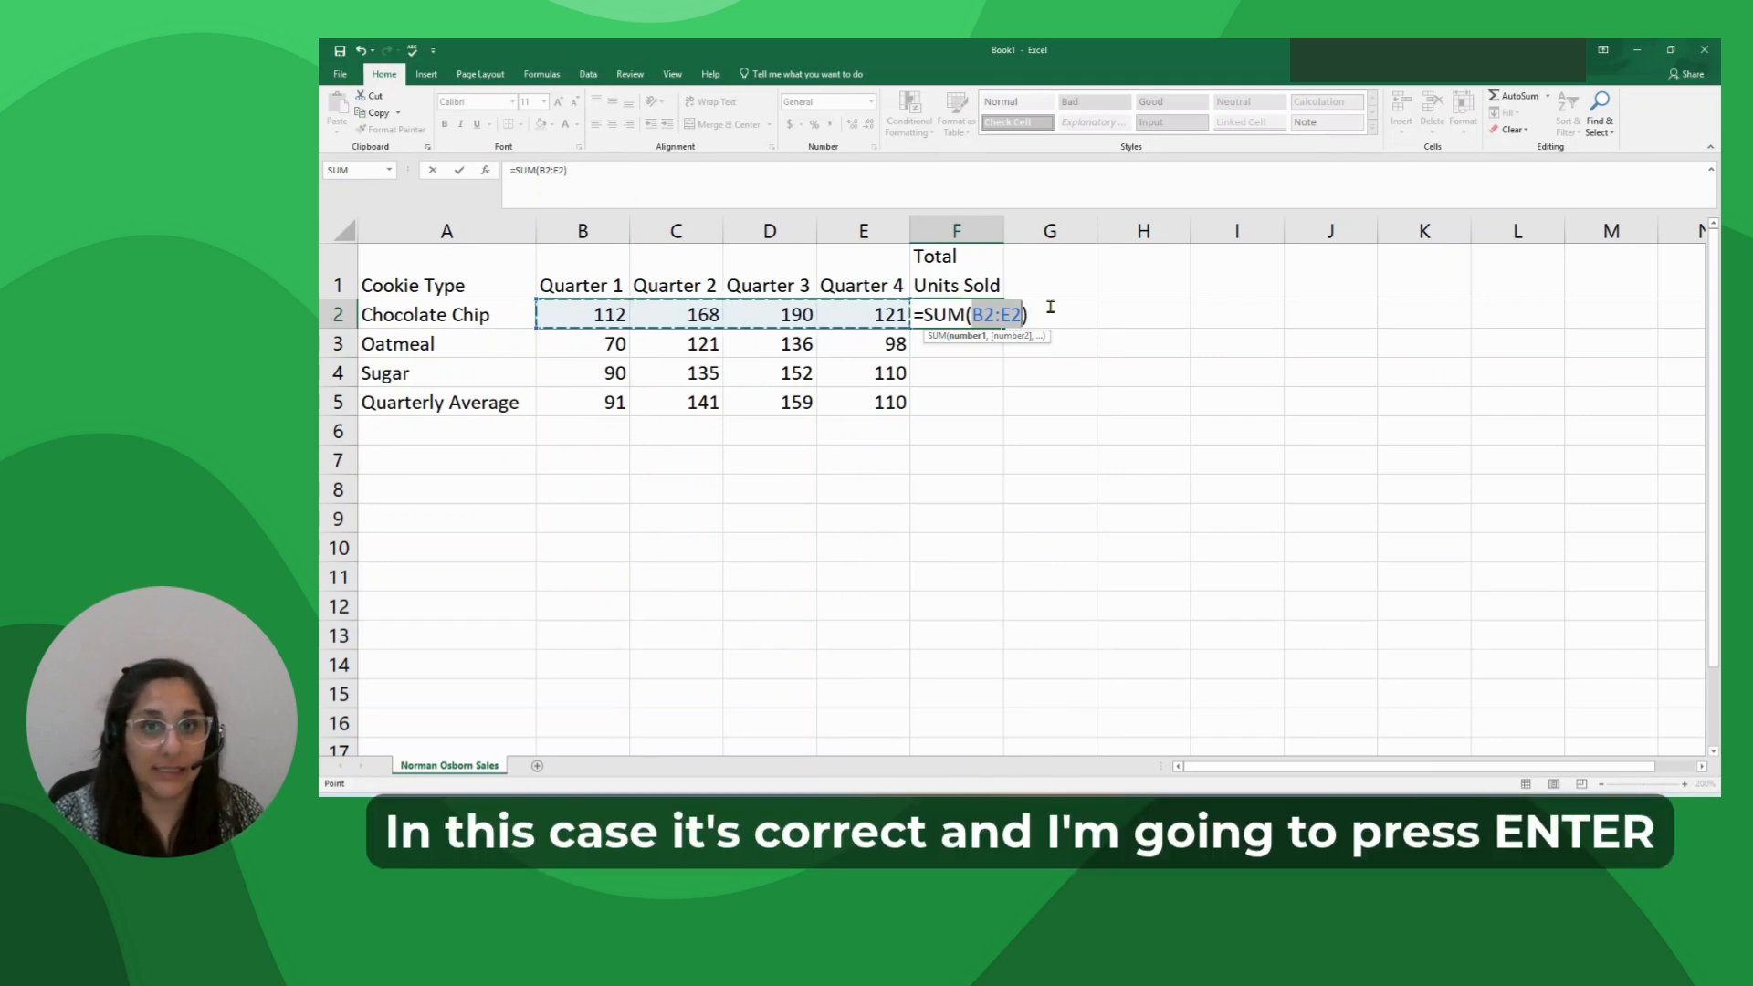
key(Return)
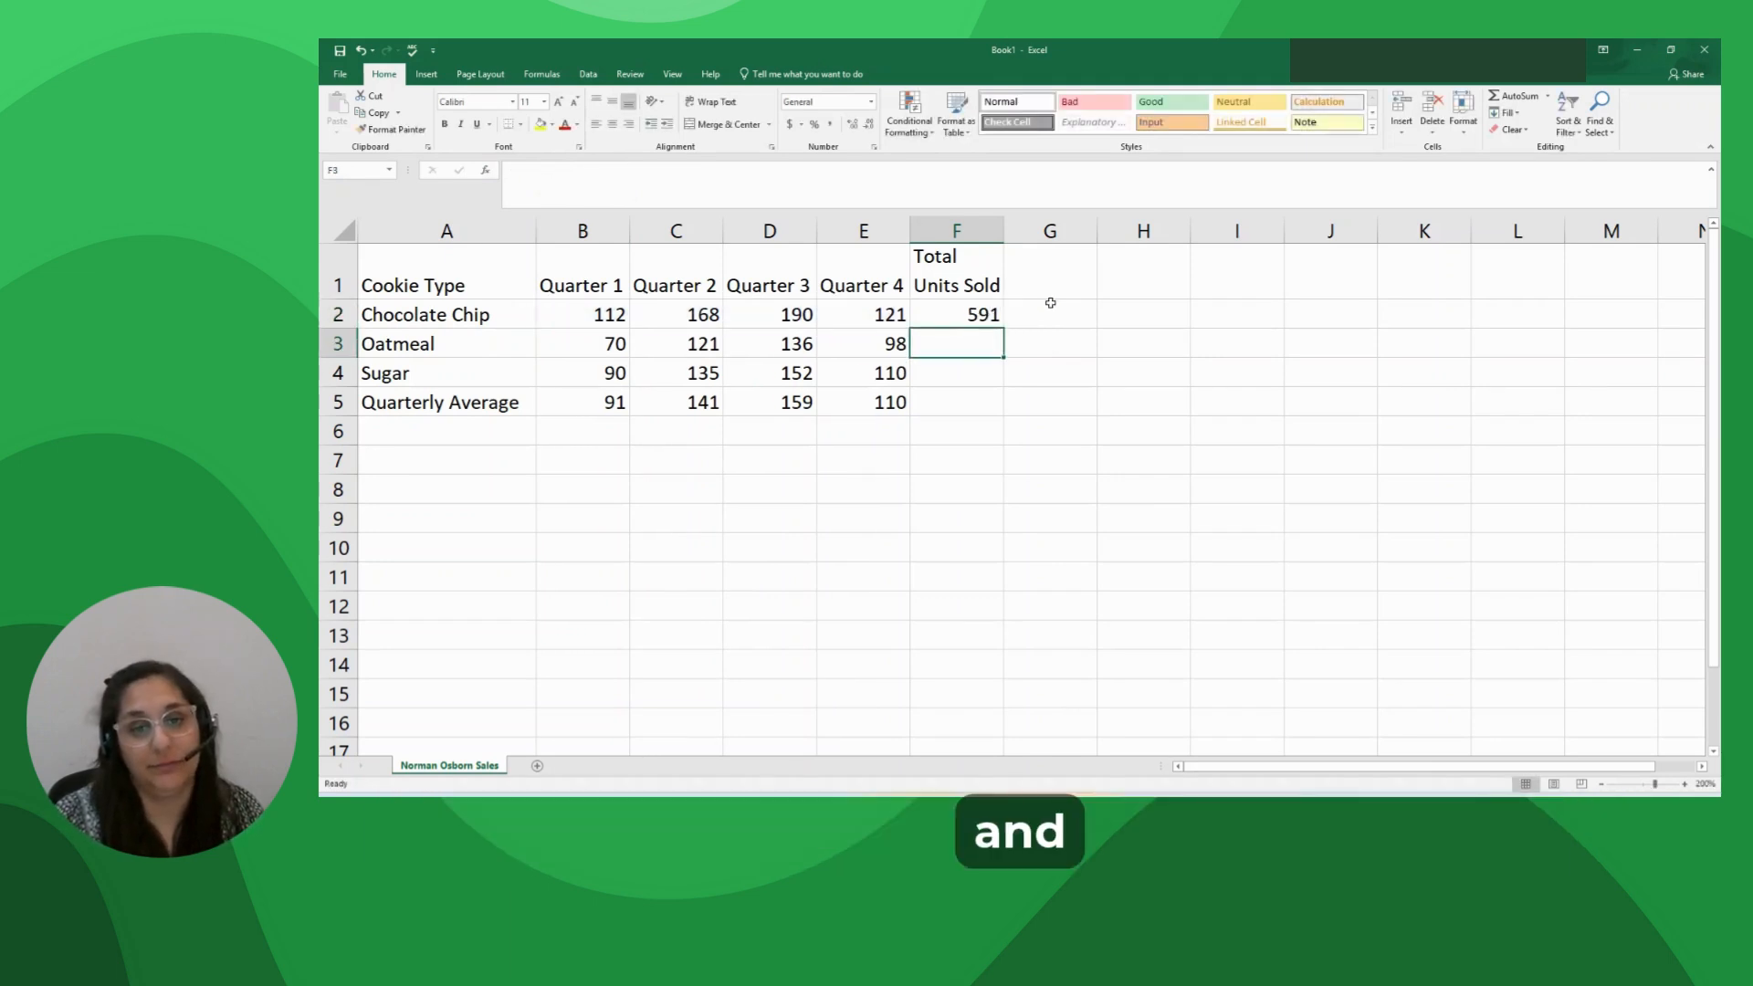
click(990, 322)
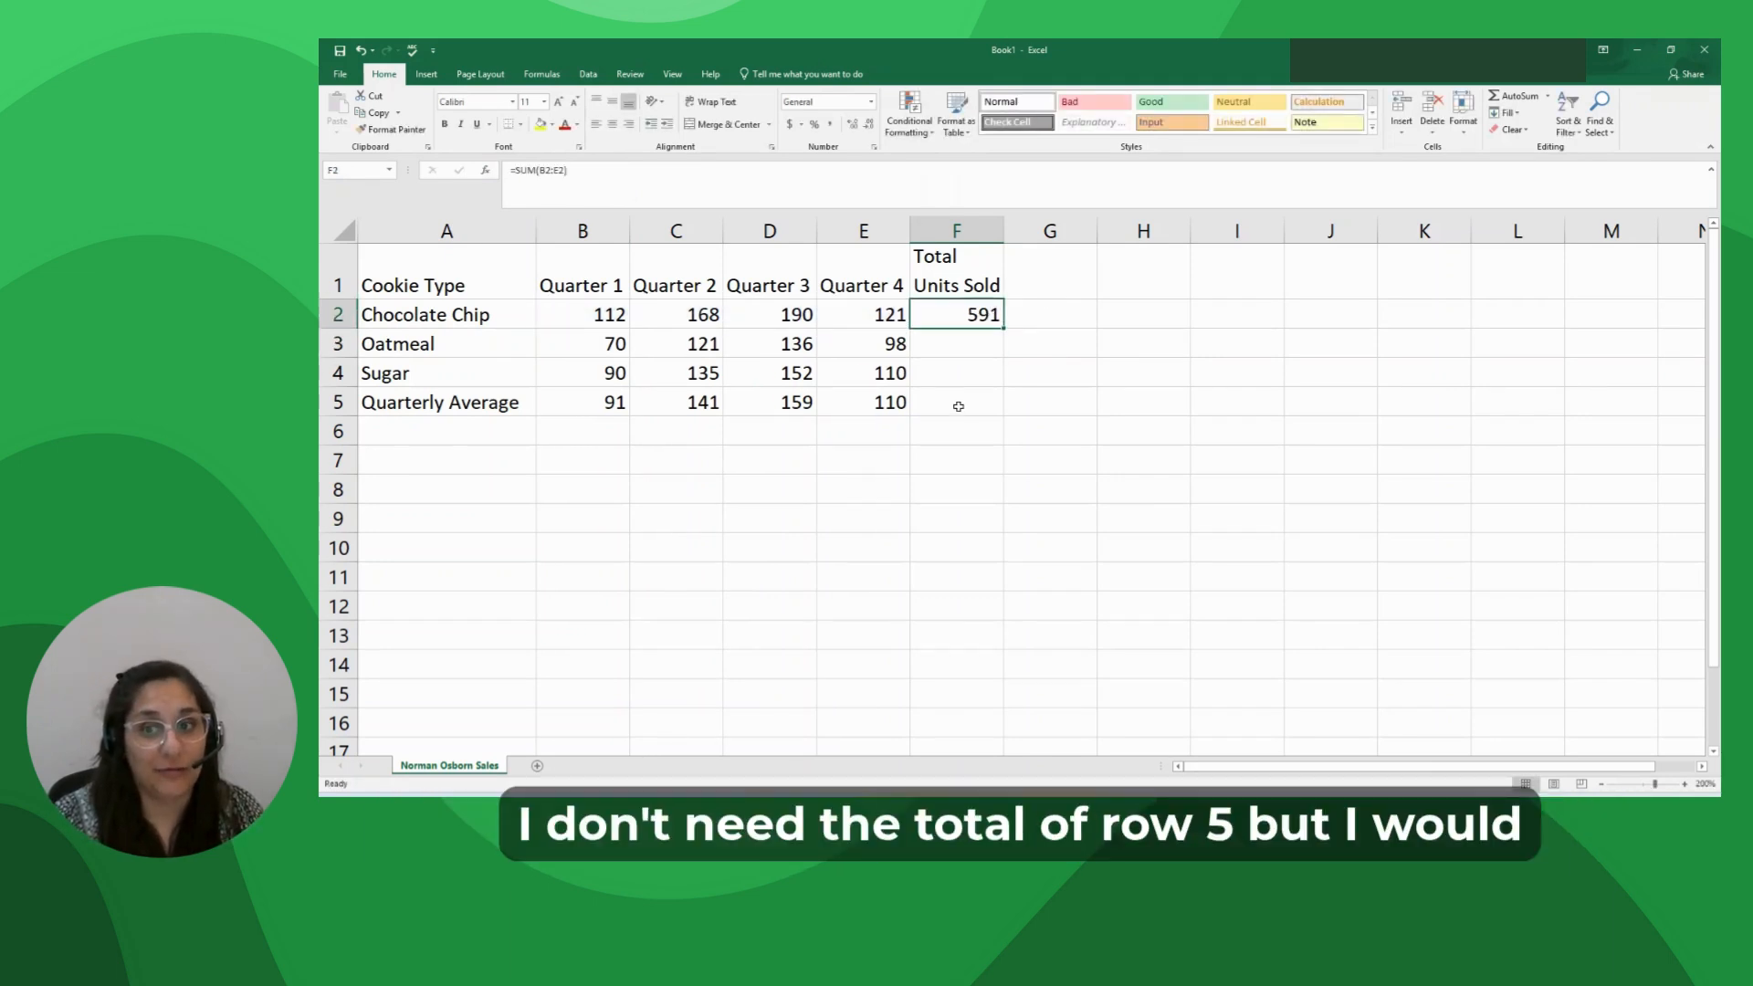
drag(1004, 330, 1004, 382)
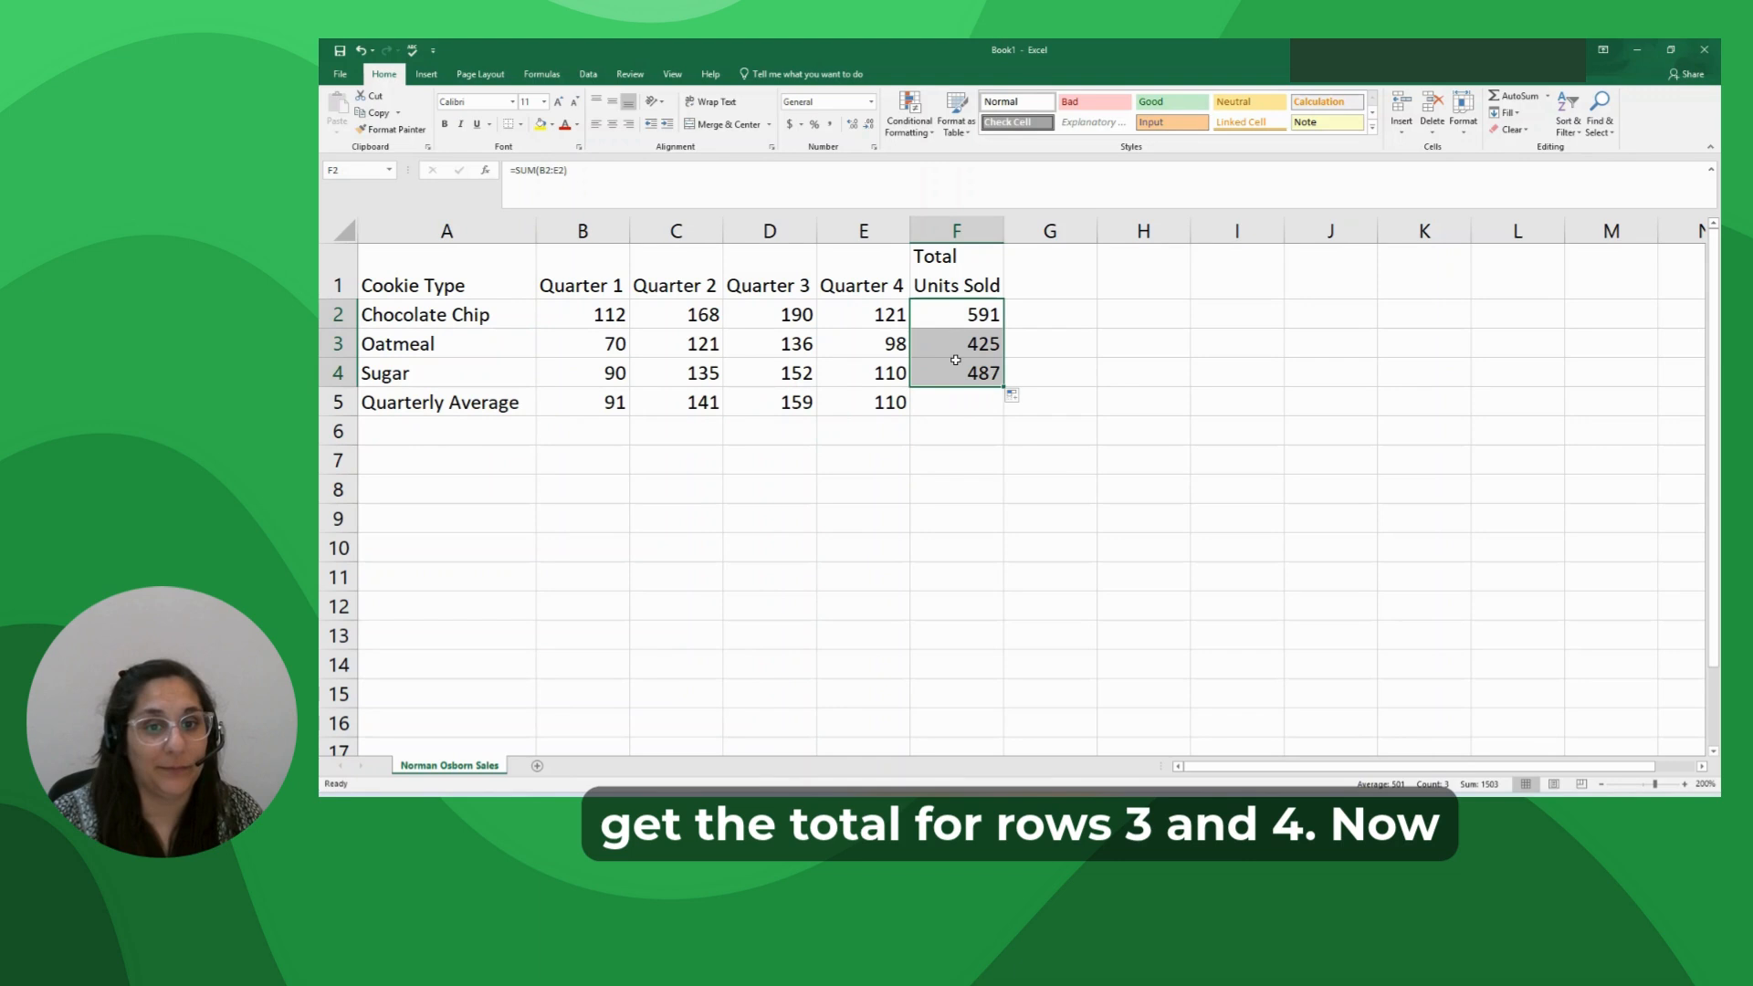
Enter the header Price Per Cookie in G1 and wrap its text
click(1029, 278)
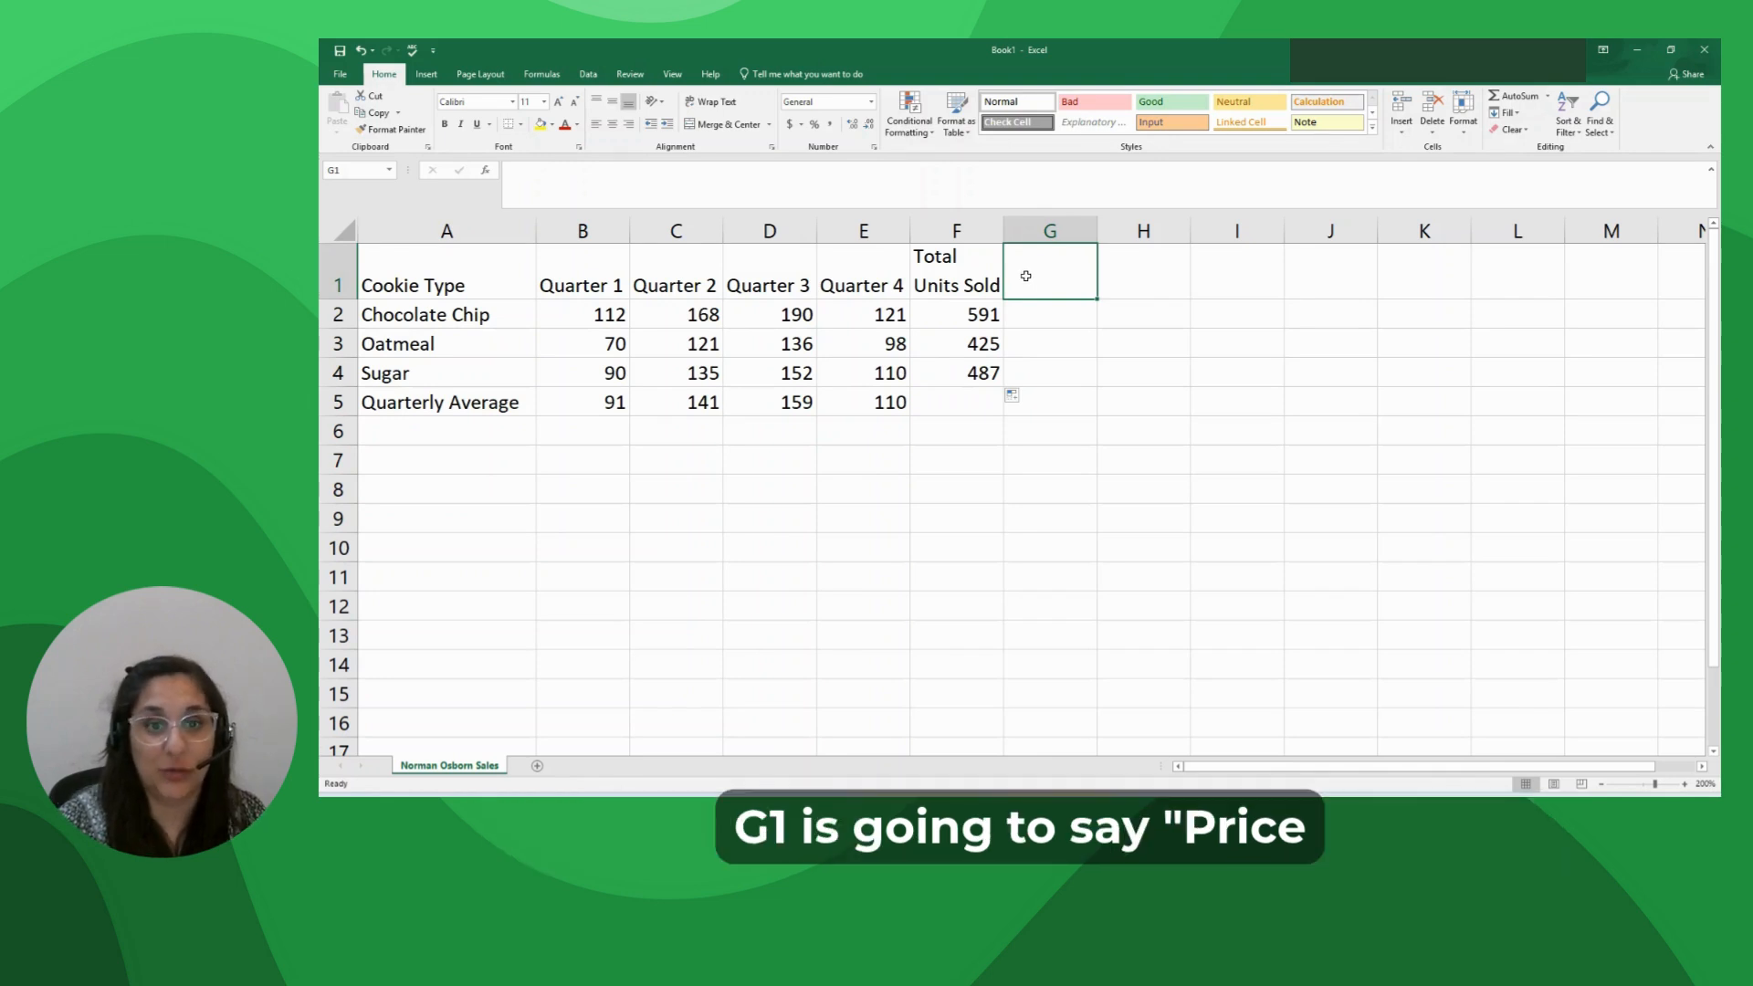
text(Price Per Coo)
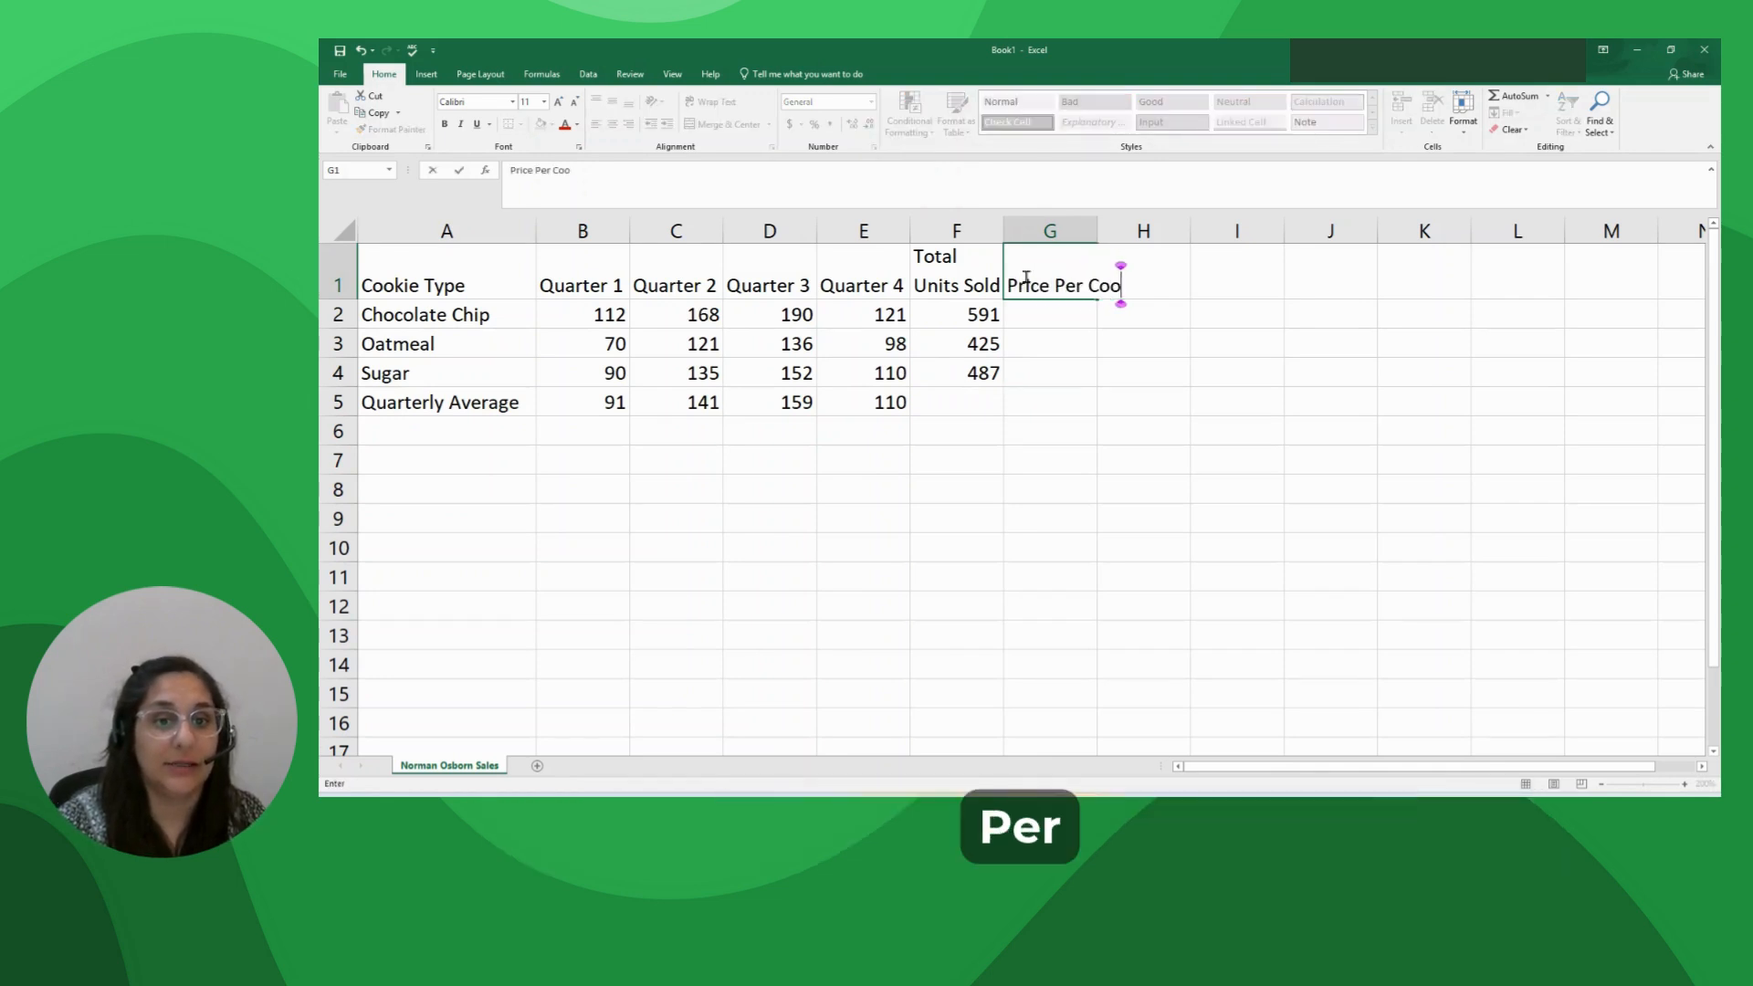
text(kie)
key(Return)
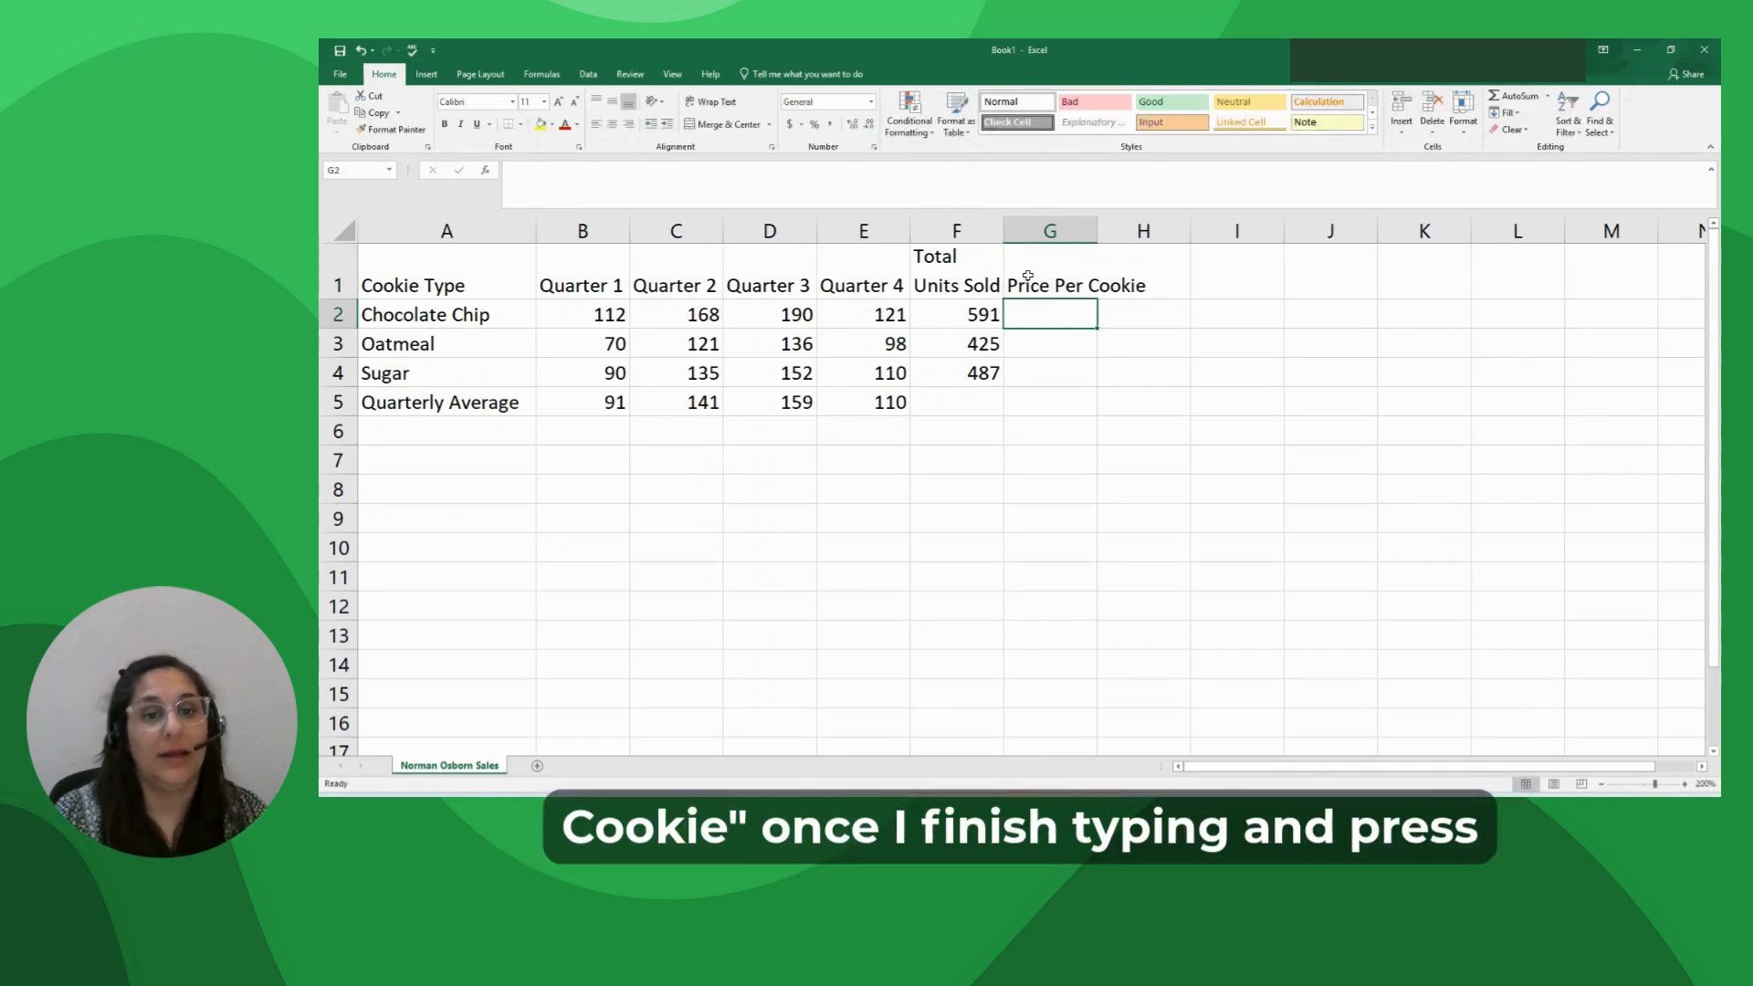
click(1024, 269)
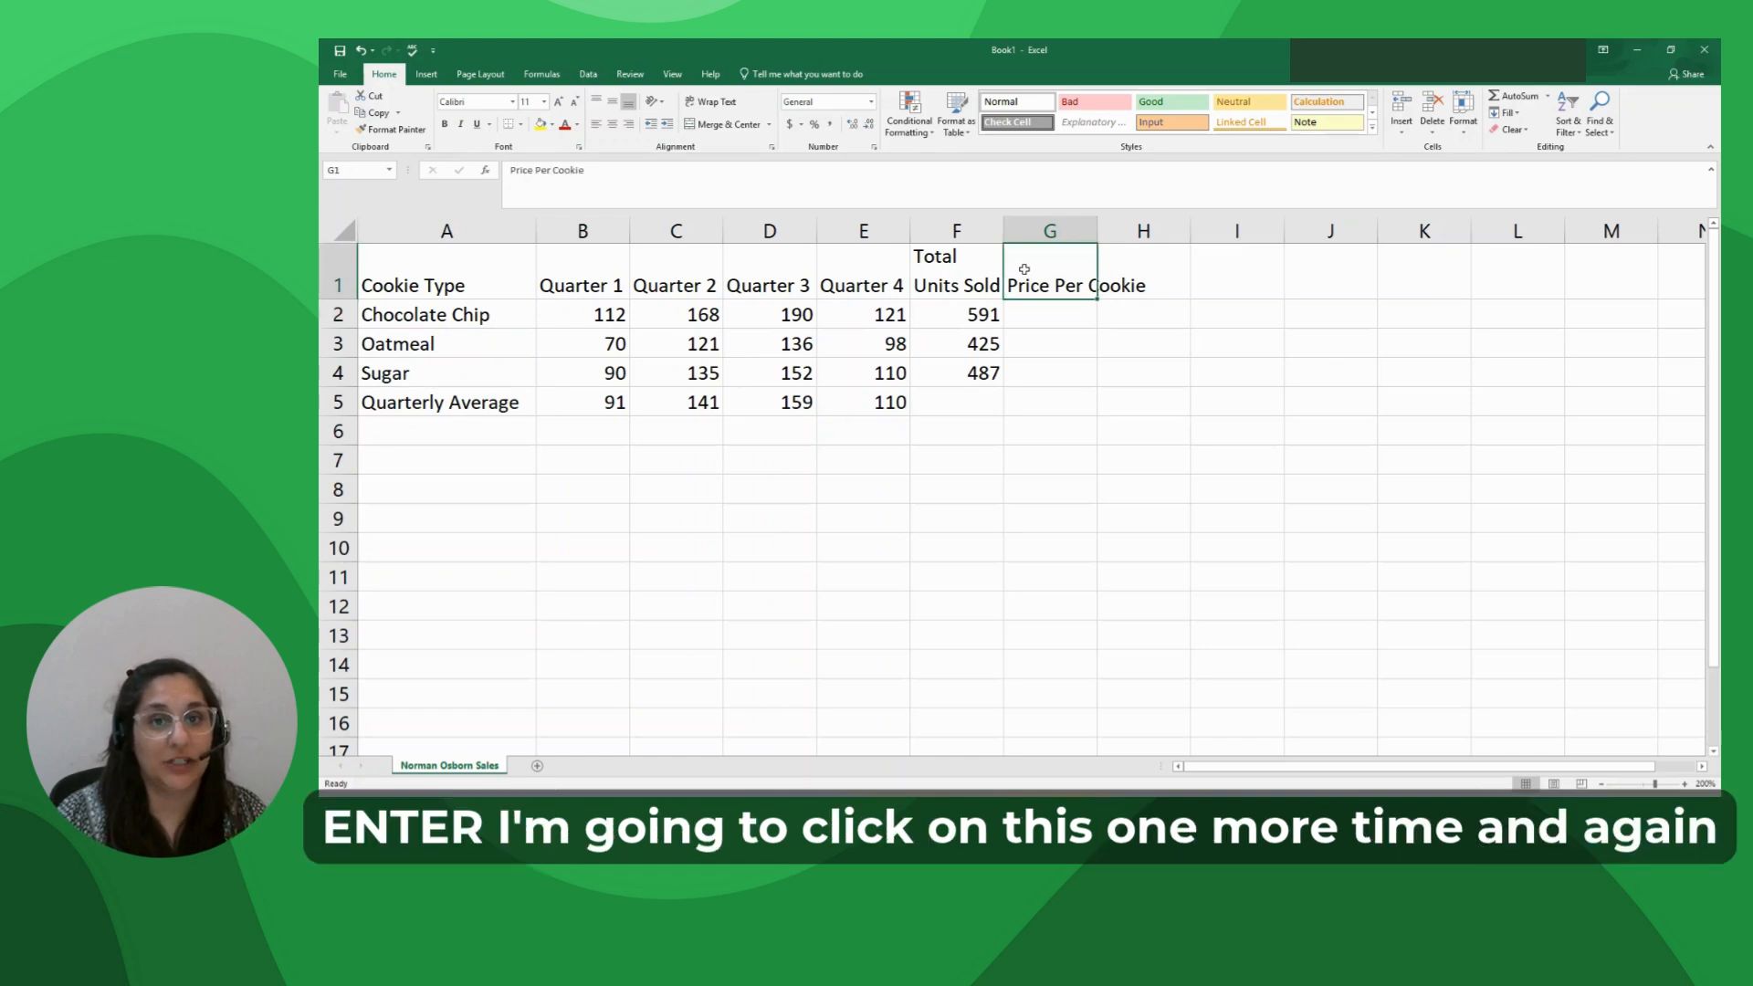
click(715, 103)
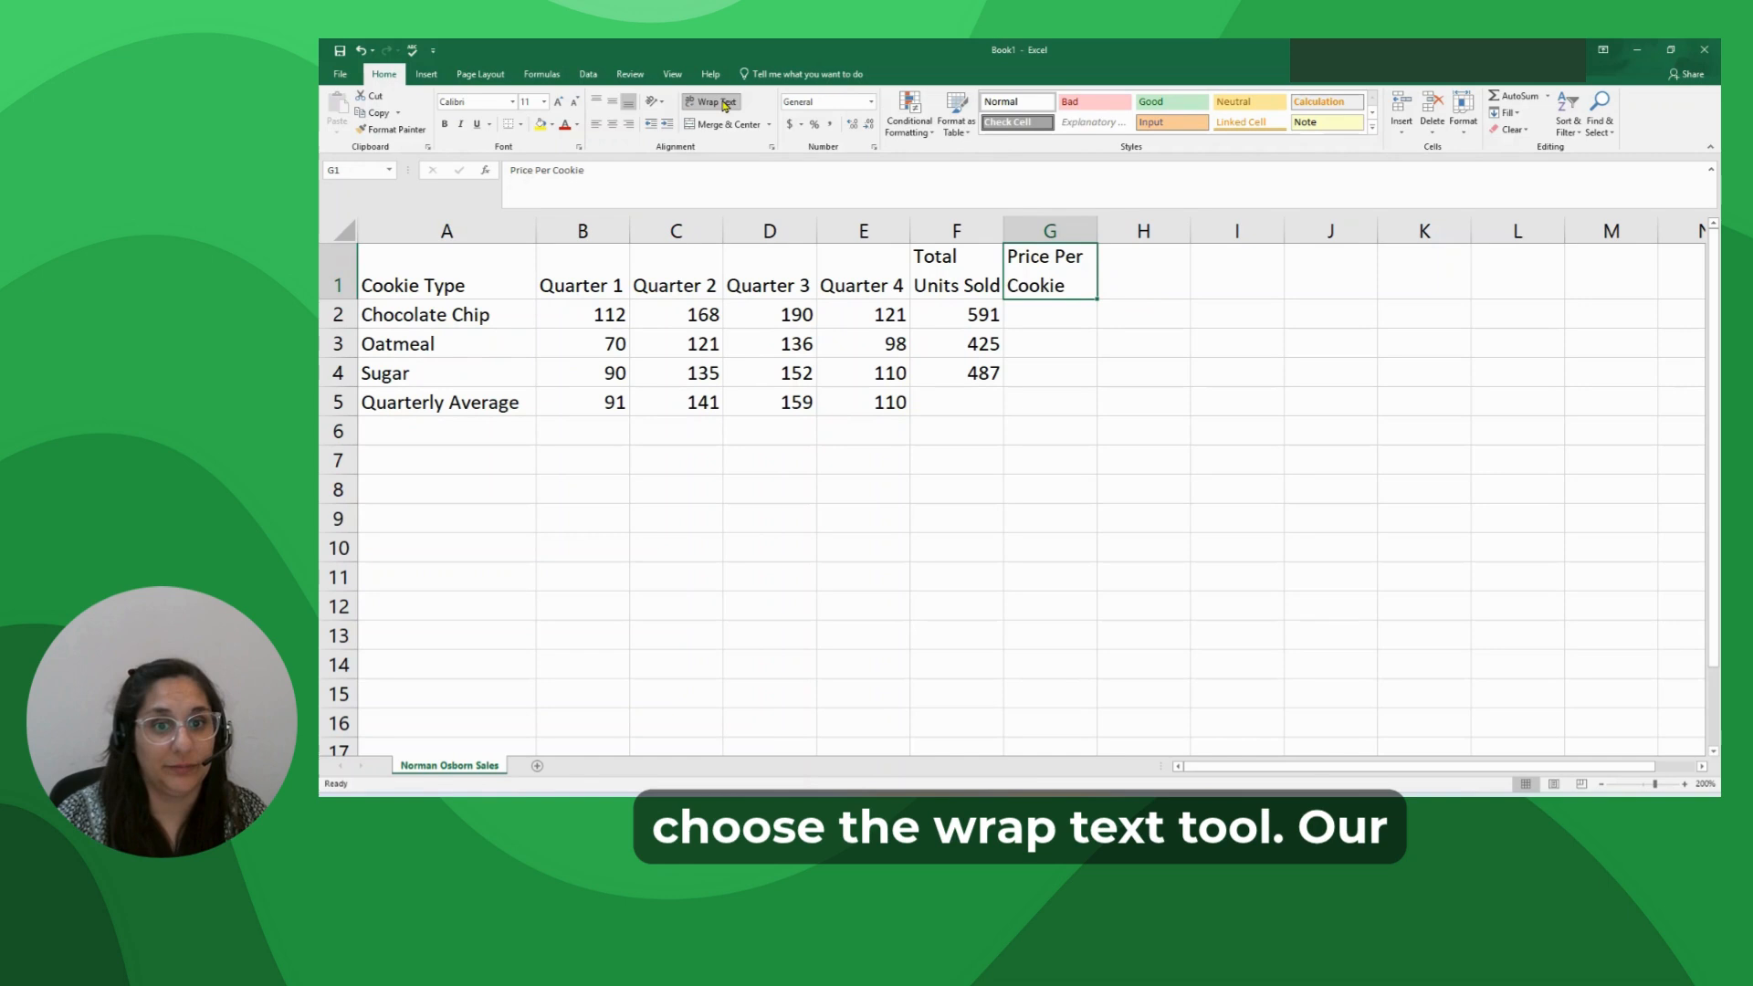
Enter the cookie prices in G2:G4: 3.29 for Chocolate Chip, 2.99 for Oatmeal and 2.79 for Sugar
click(1032, 310)
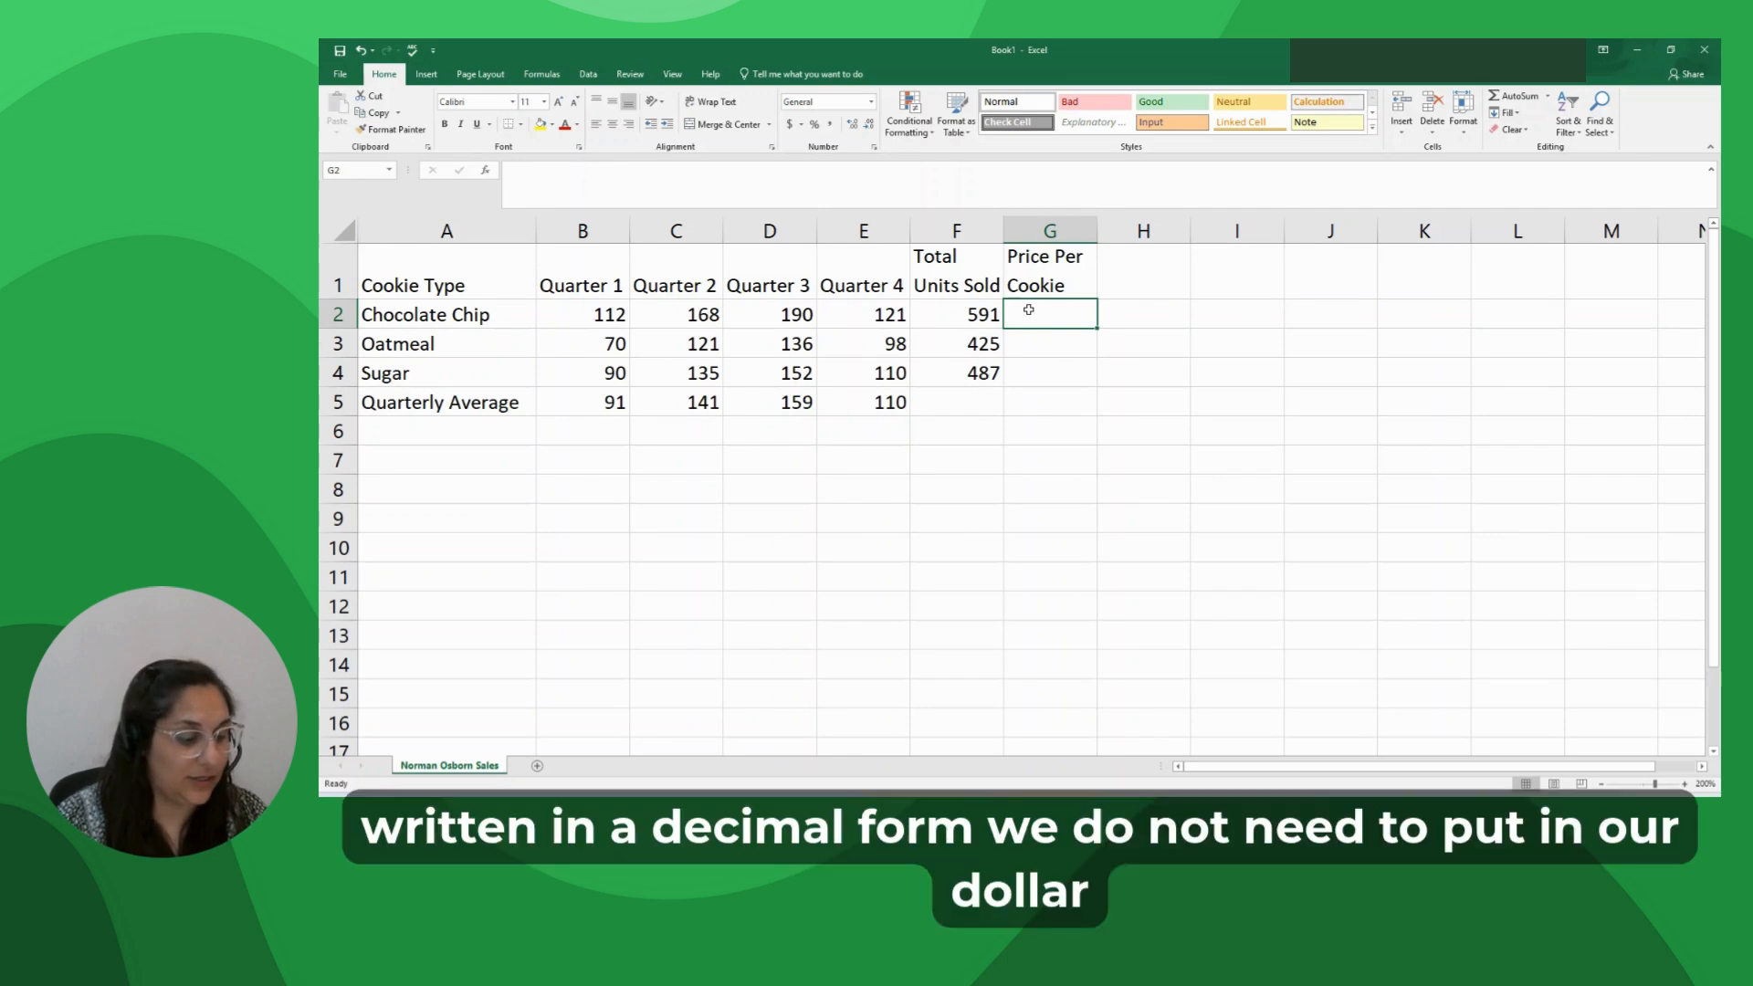
text(3.29)
key(Return)
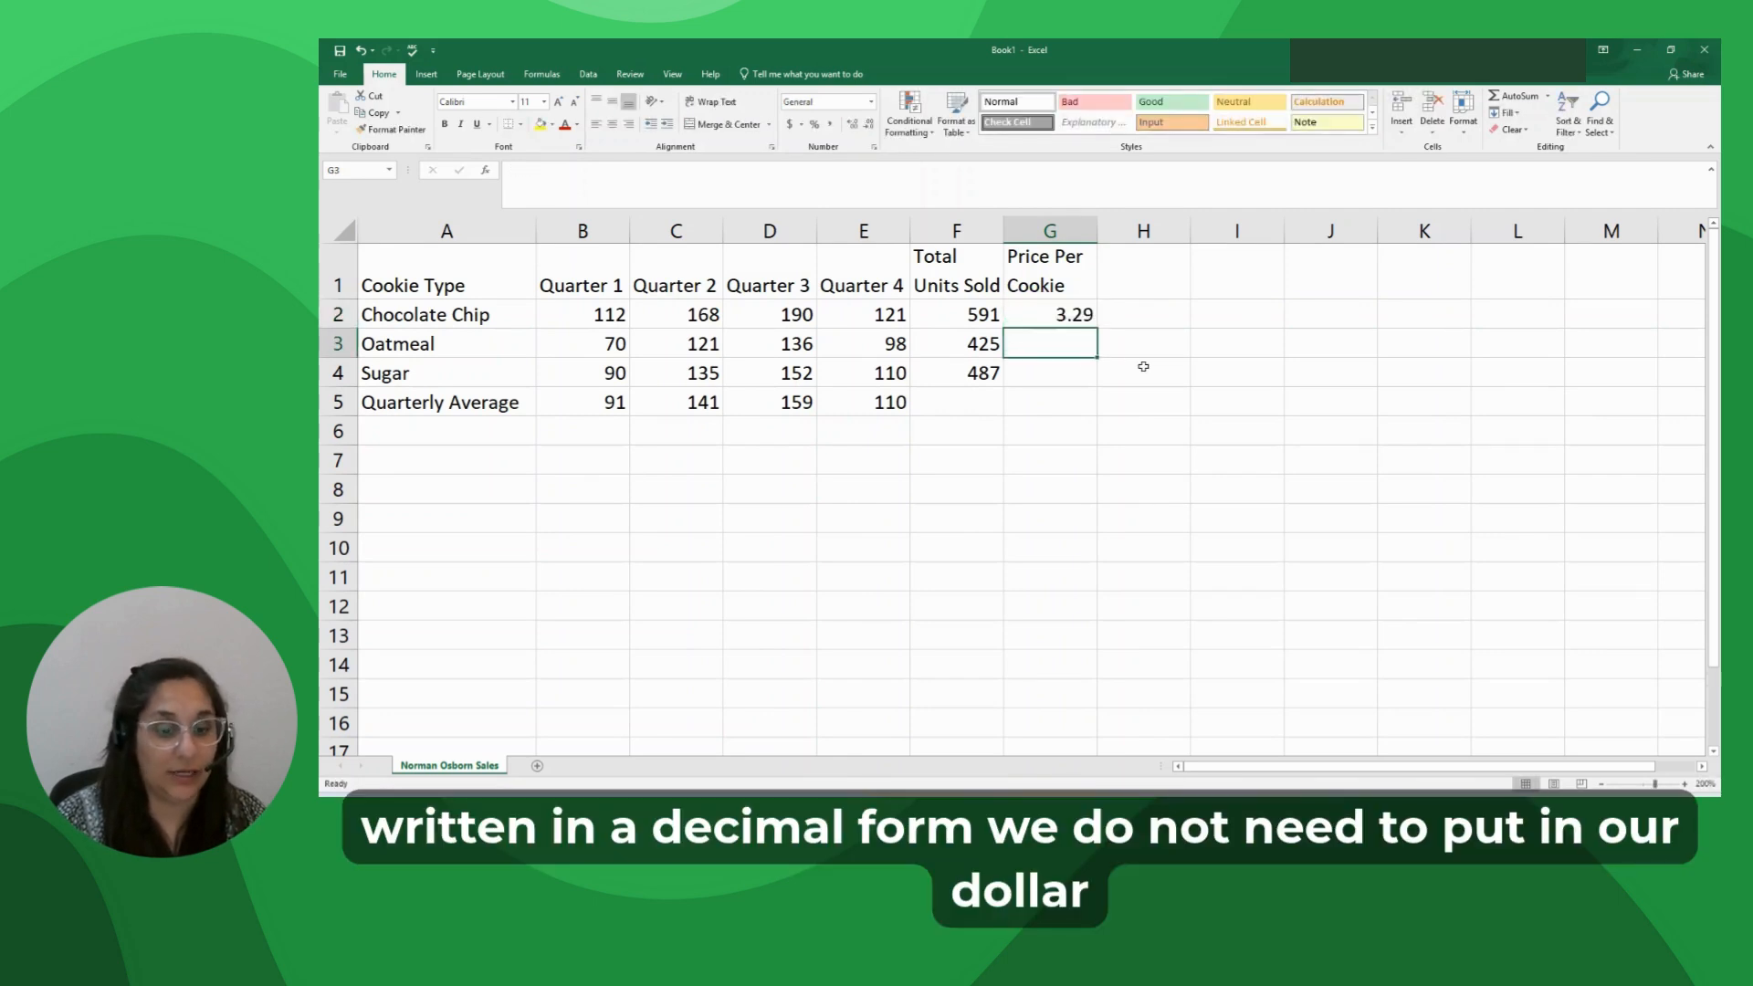
text(2.99)
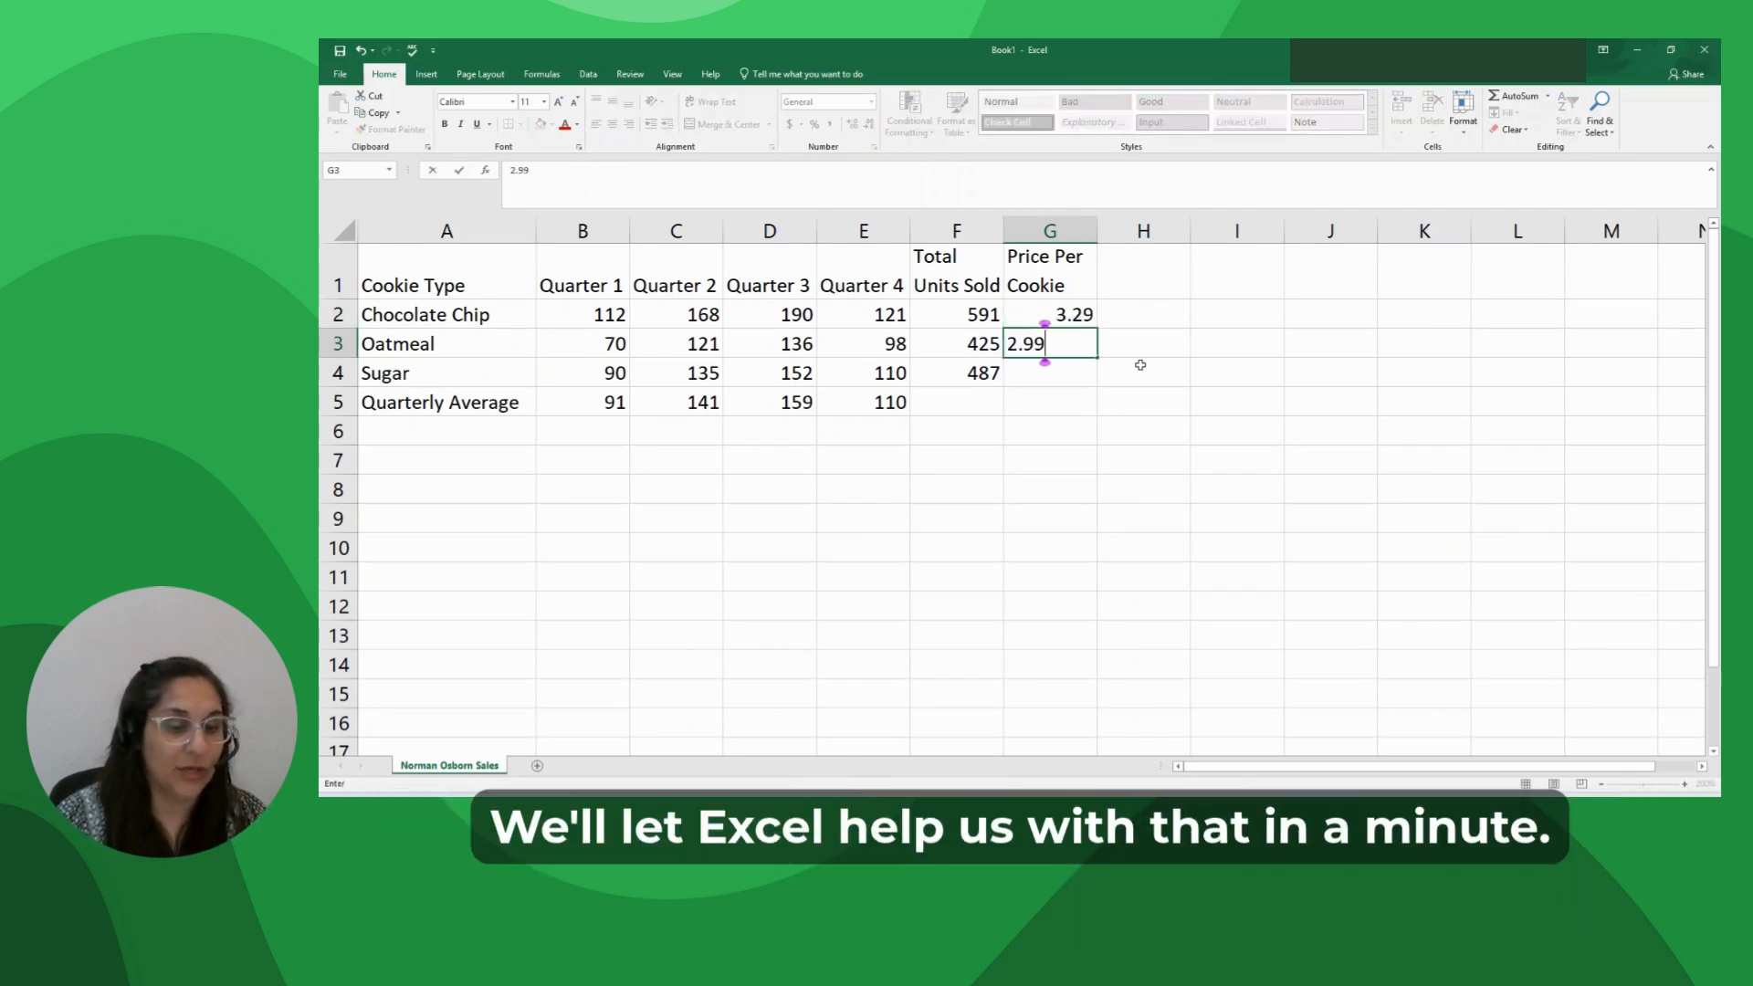
key(Return)
text(2.79)
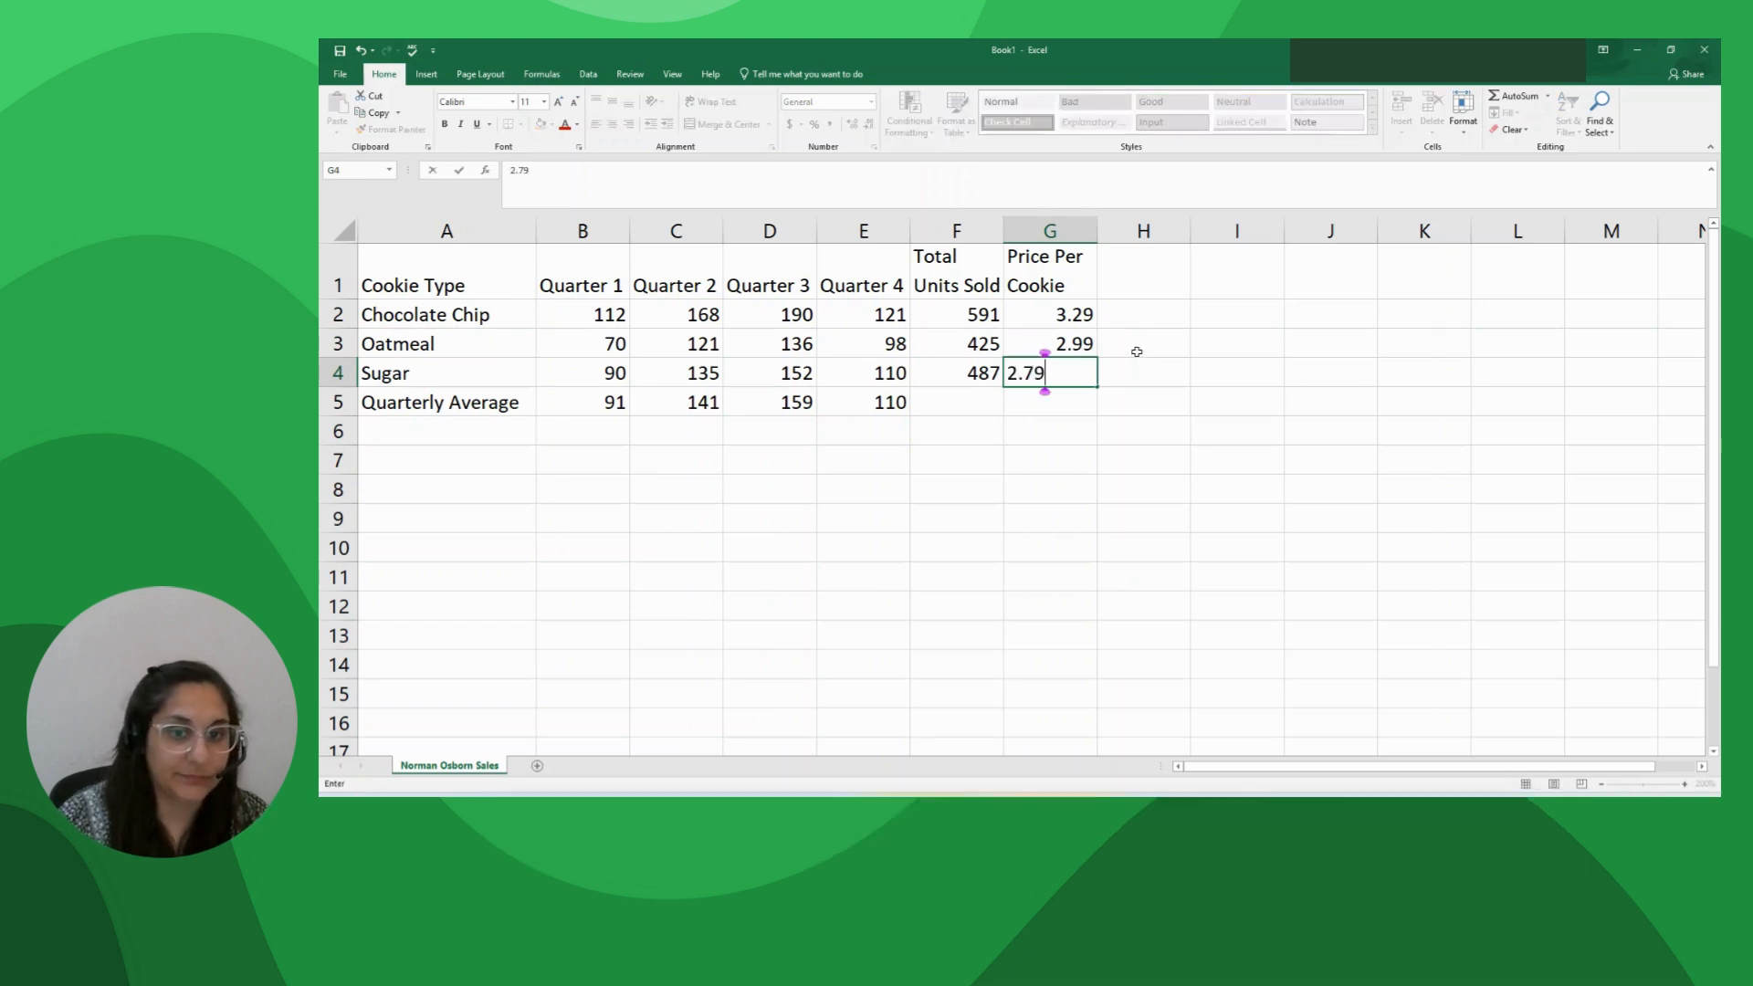
key(Return)
Enter the header Total Revenue in H1 and wrap its text
click(1111, 278)
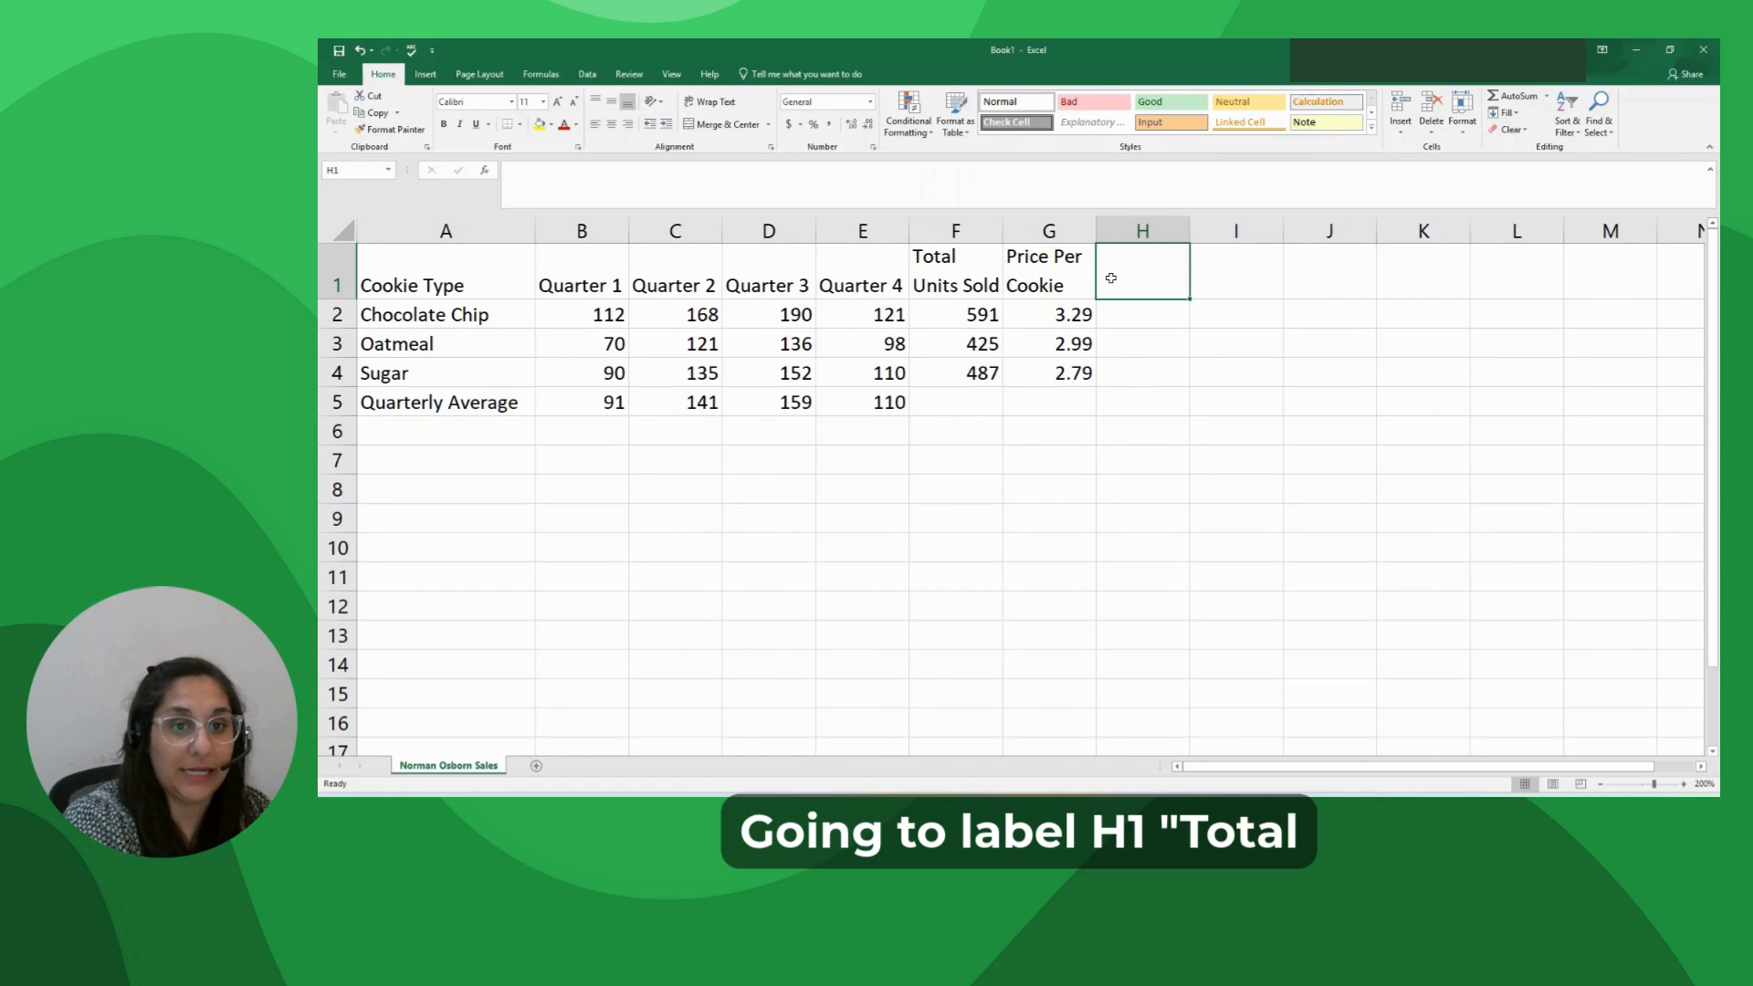
text(Total Revenue)
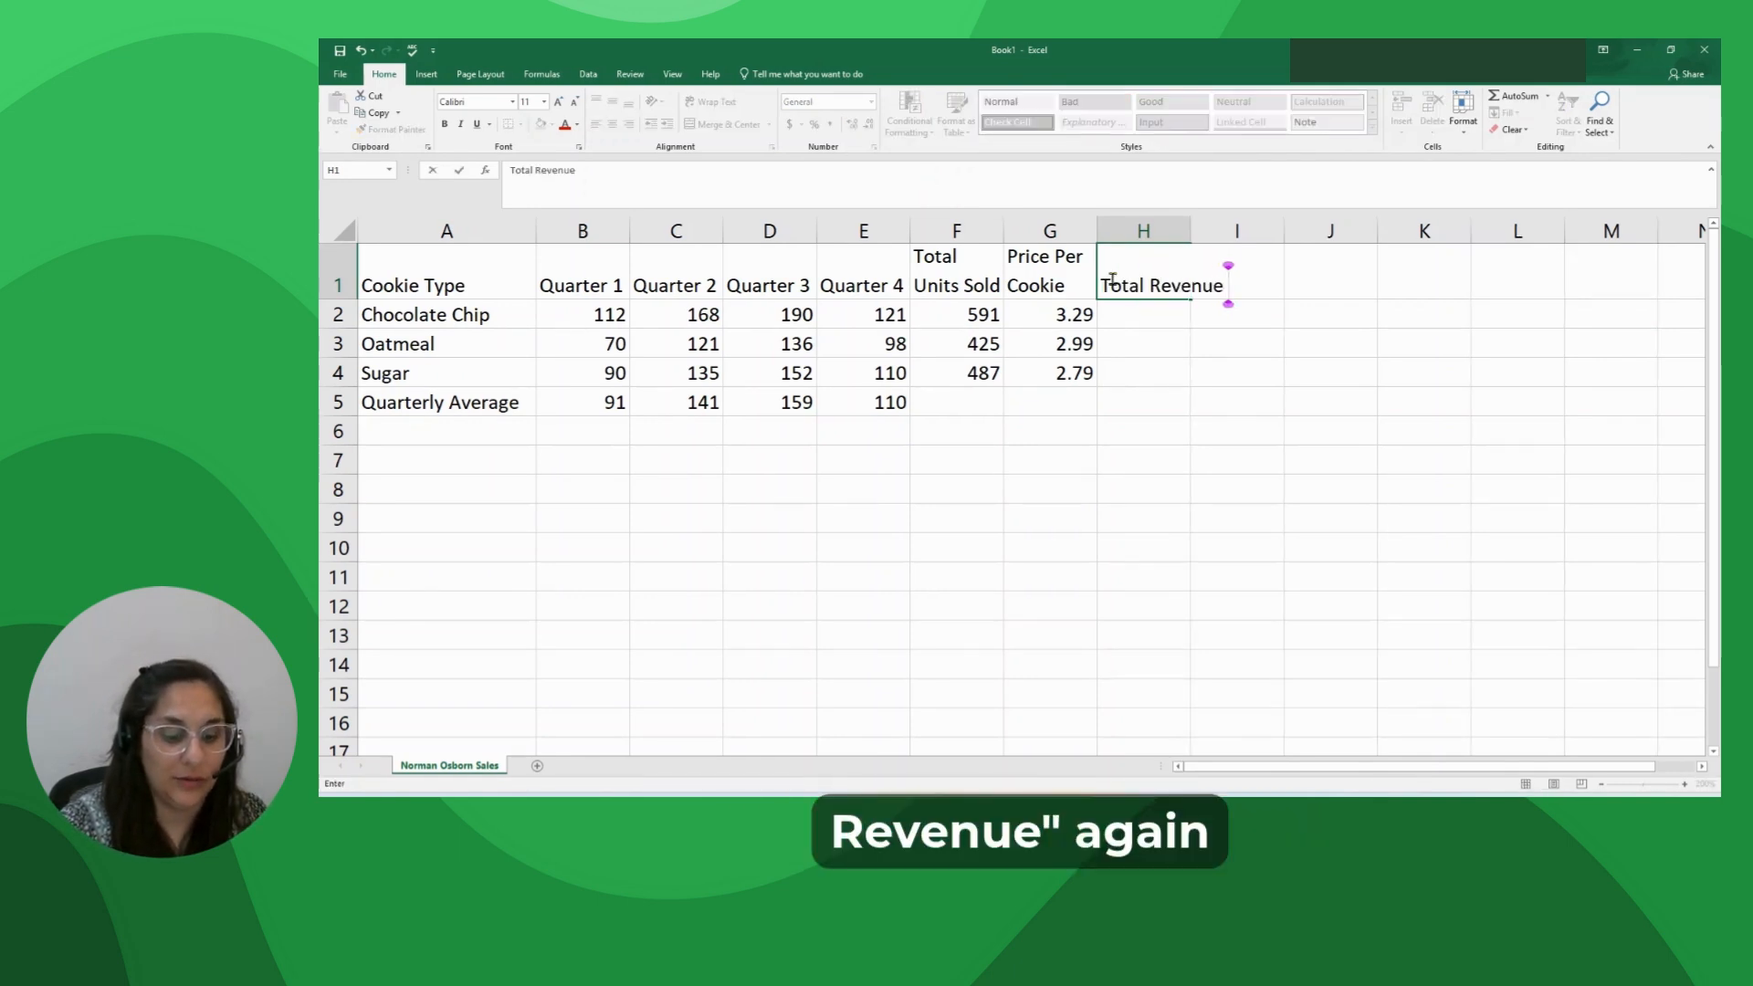
key(Return)
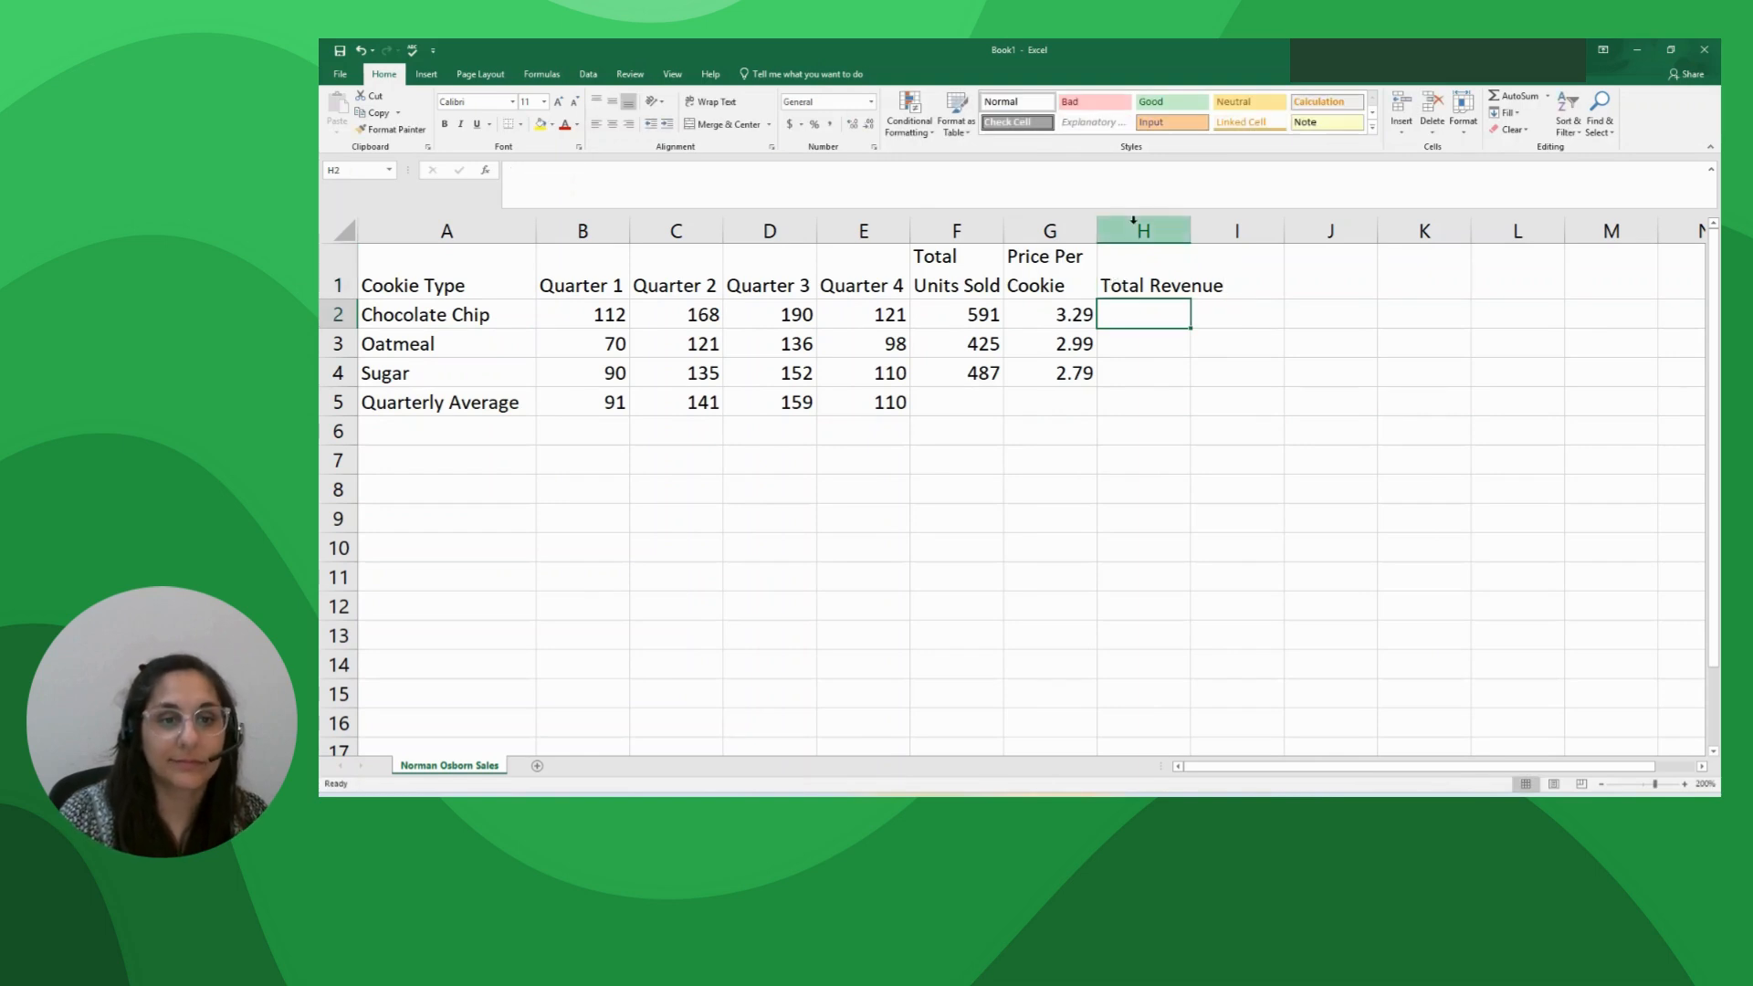
click(1121, 271)
click(712, 102)
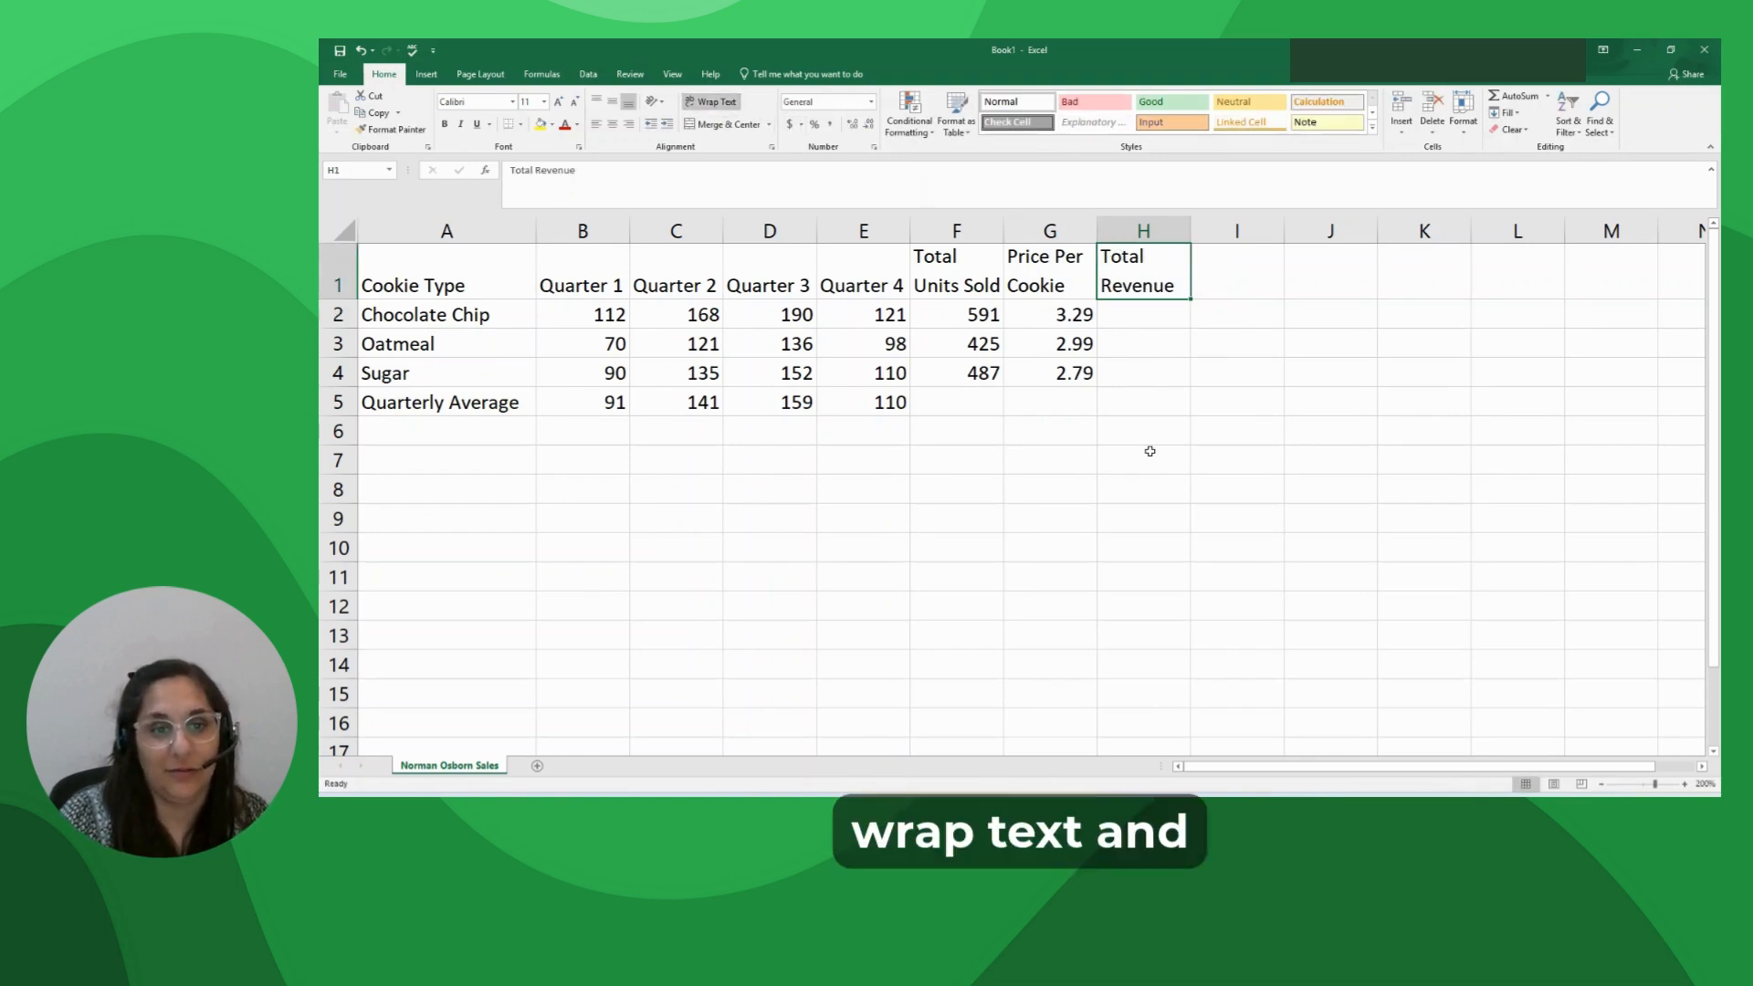
Calculate the Chocolate Chip total revenue in H2 with =F2*G2 and fill the formula down to H4
click(1108, 314)
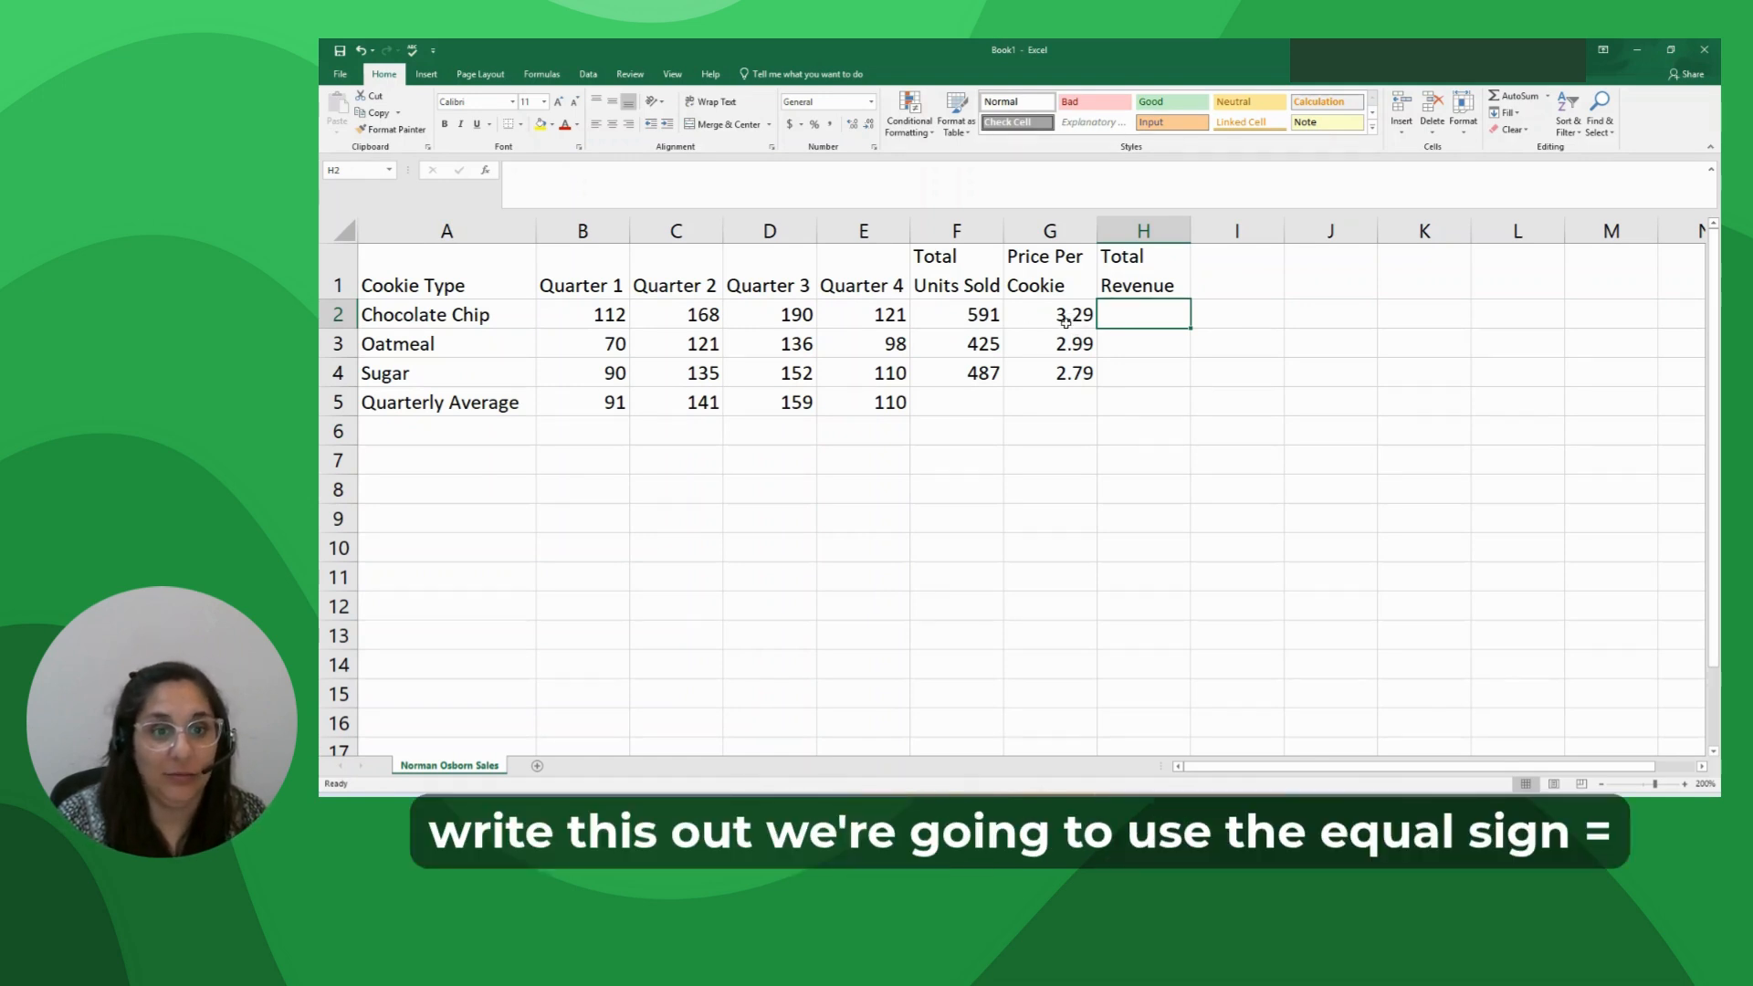
text(=)
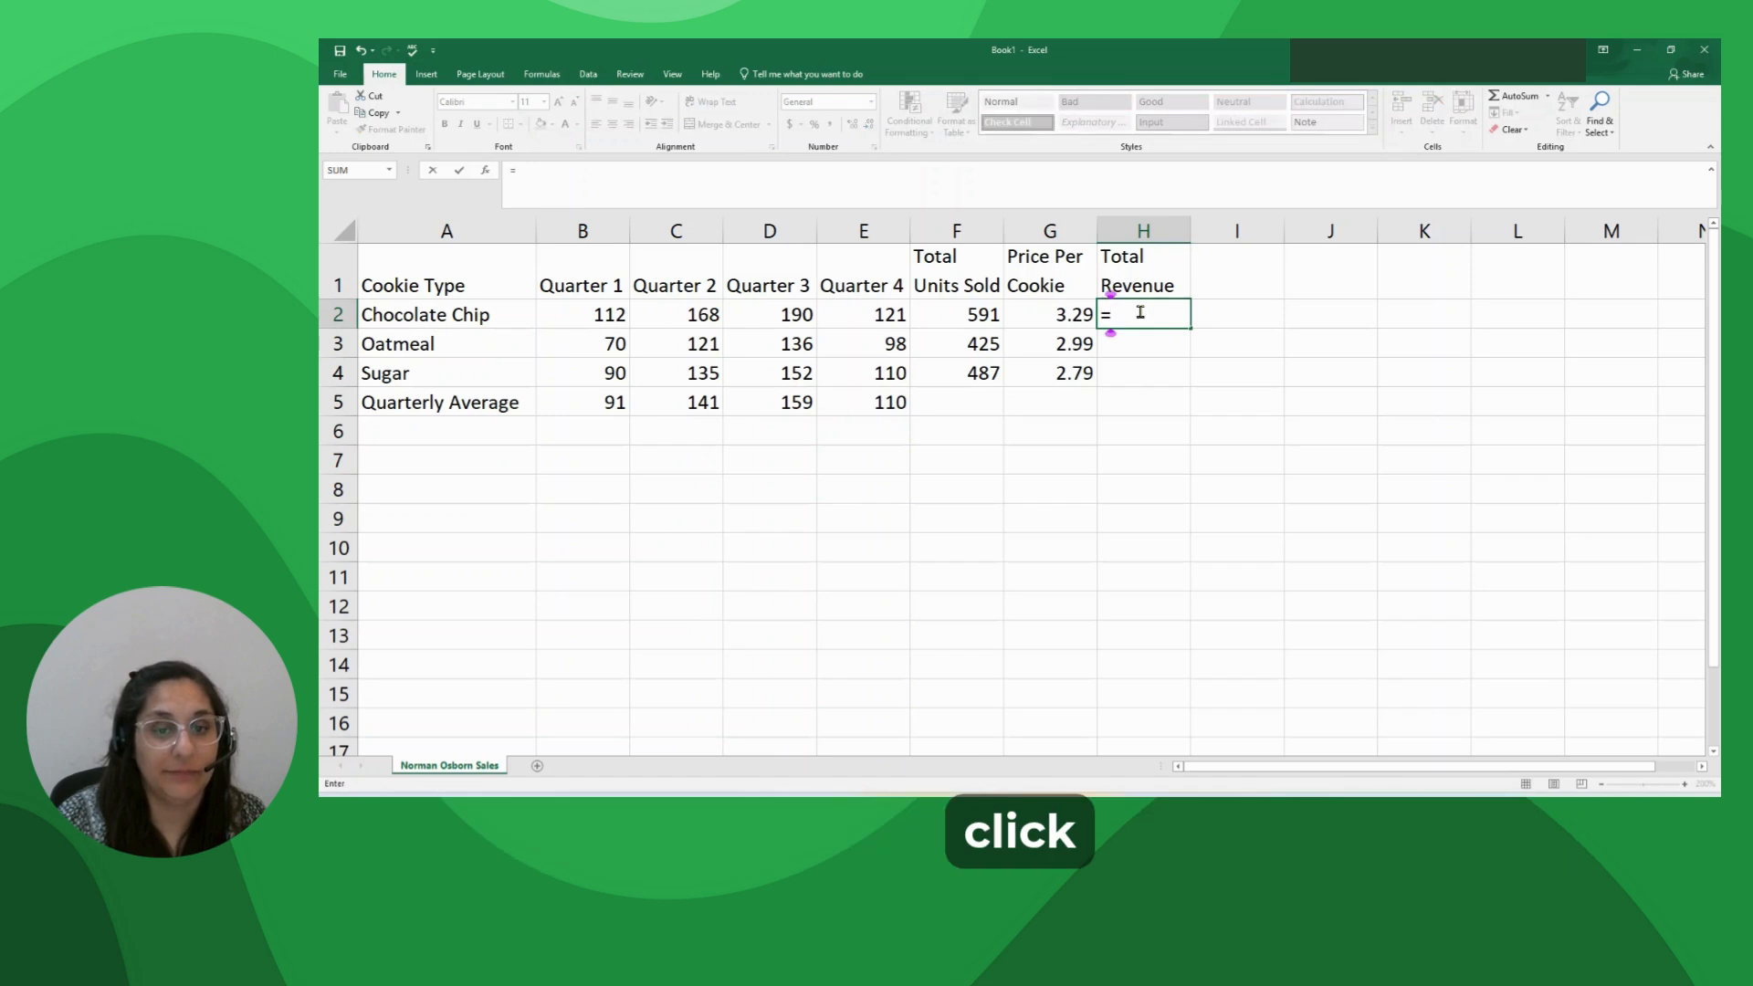
click(971, 314)
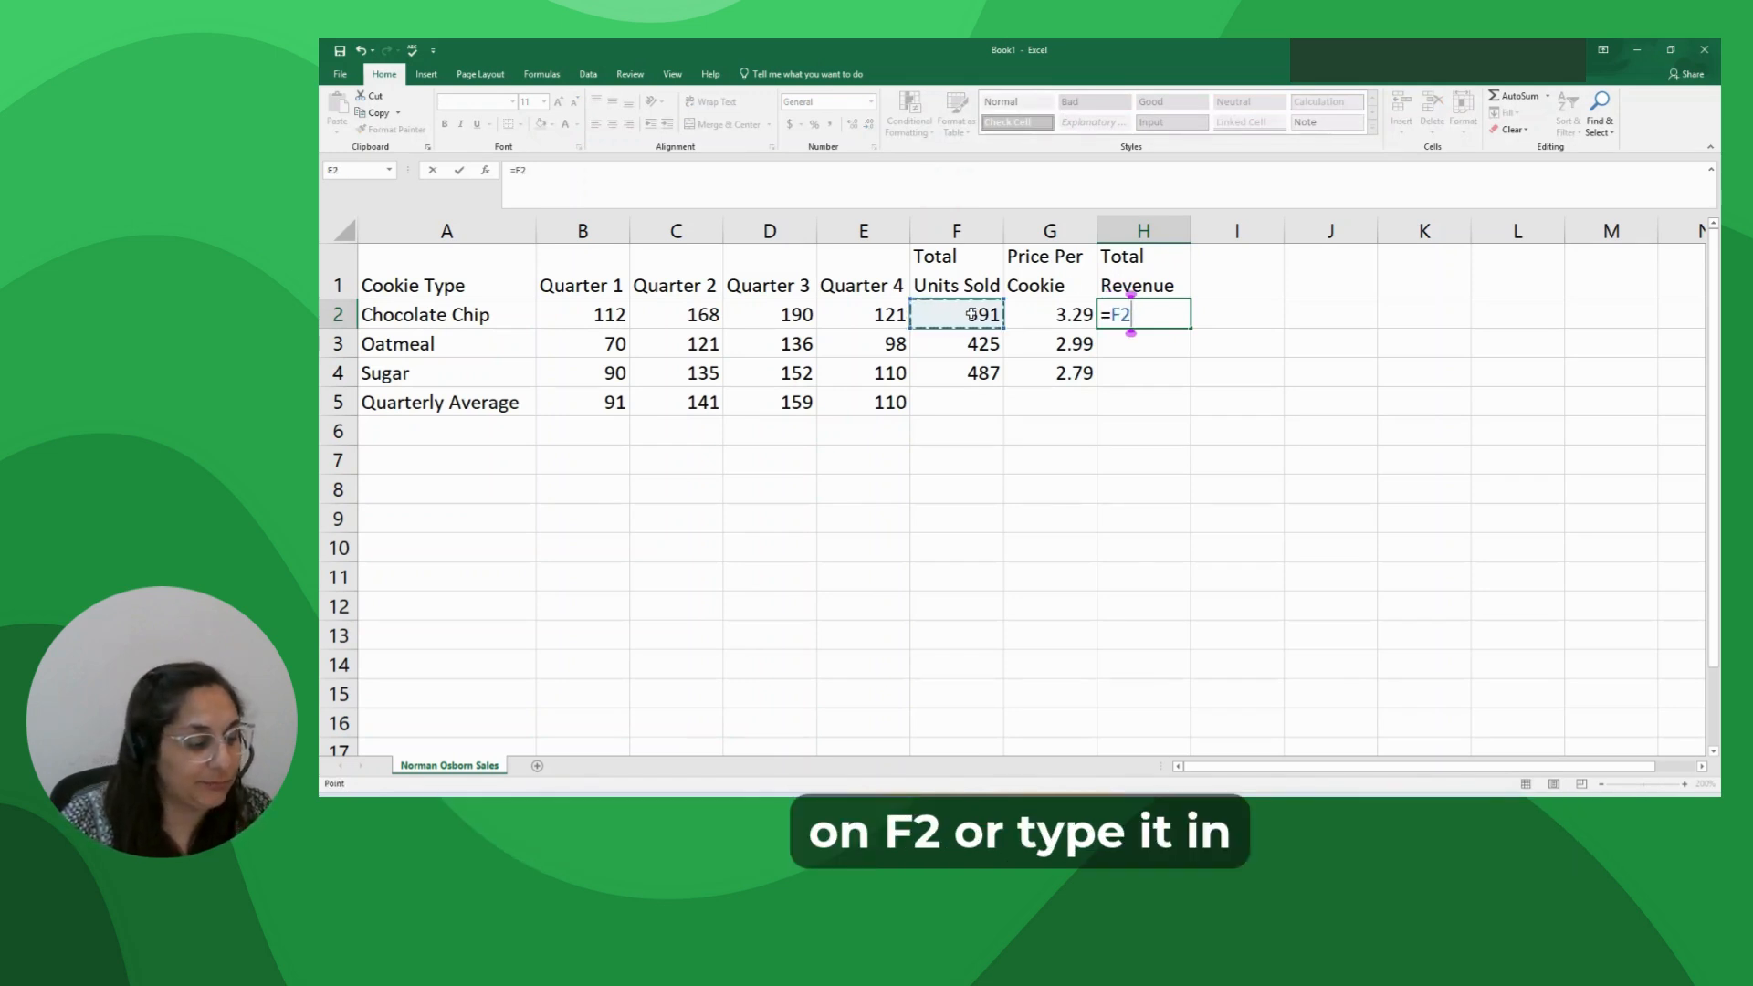
text(*)
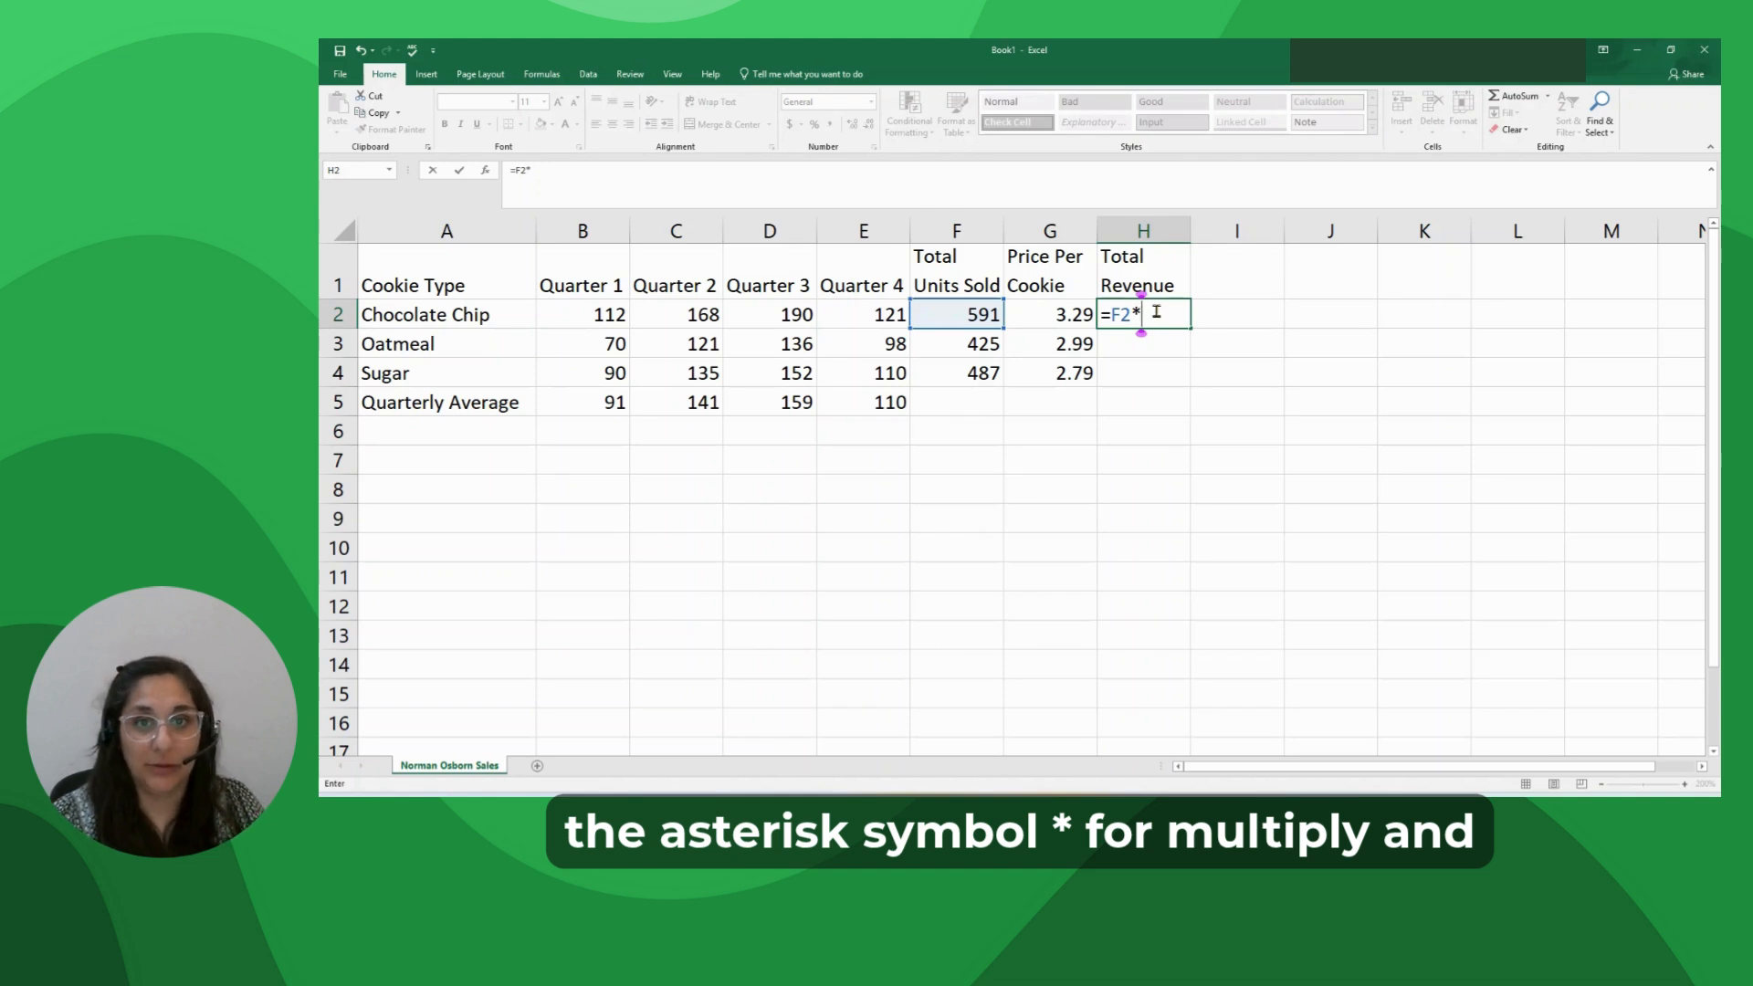
click(1047, 316)
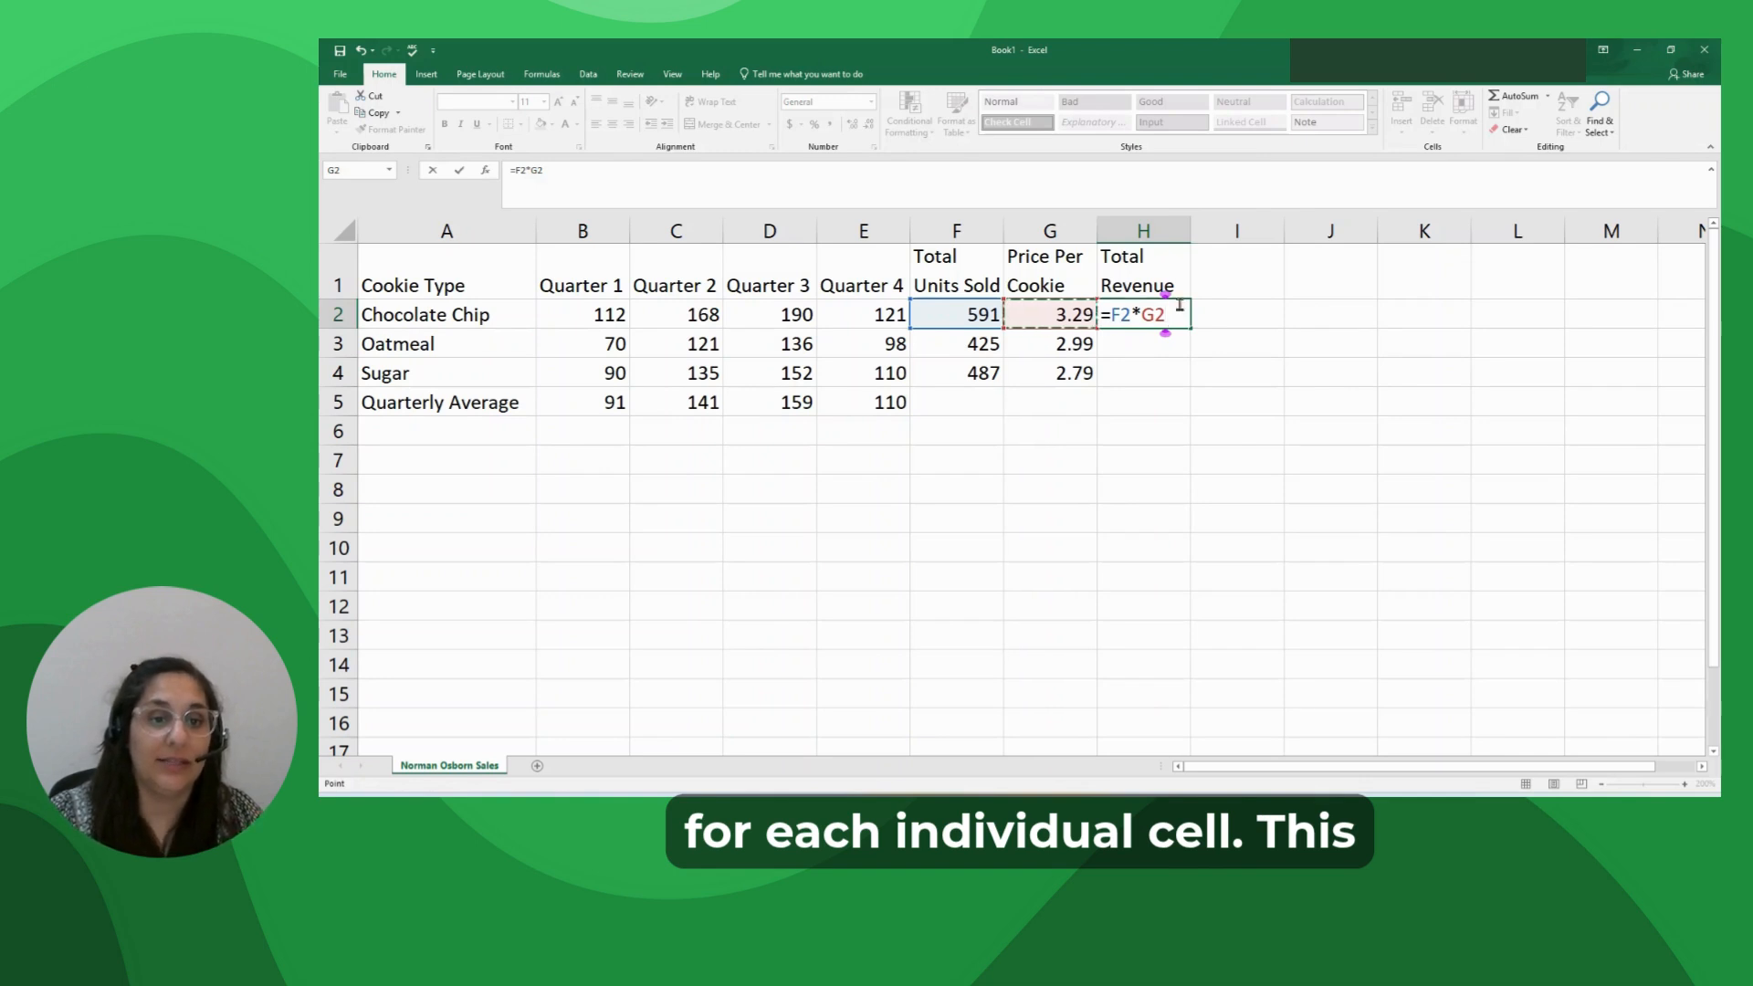
key(Return)
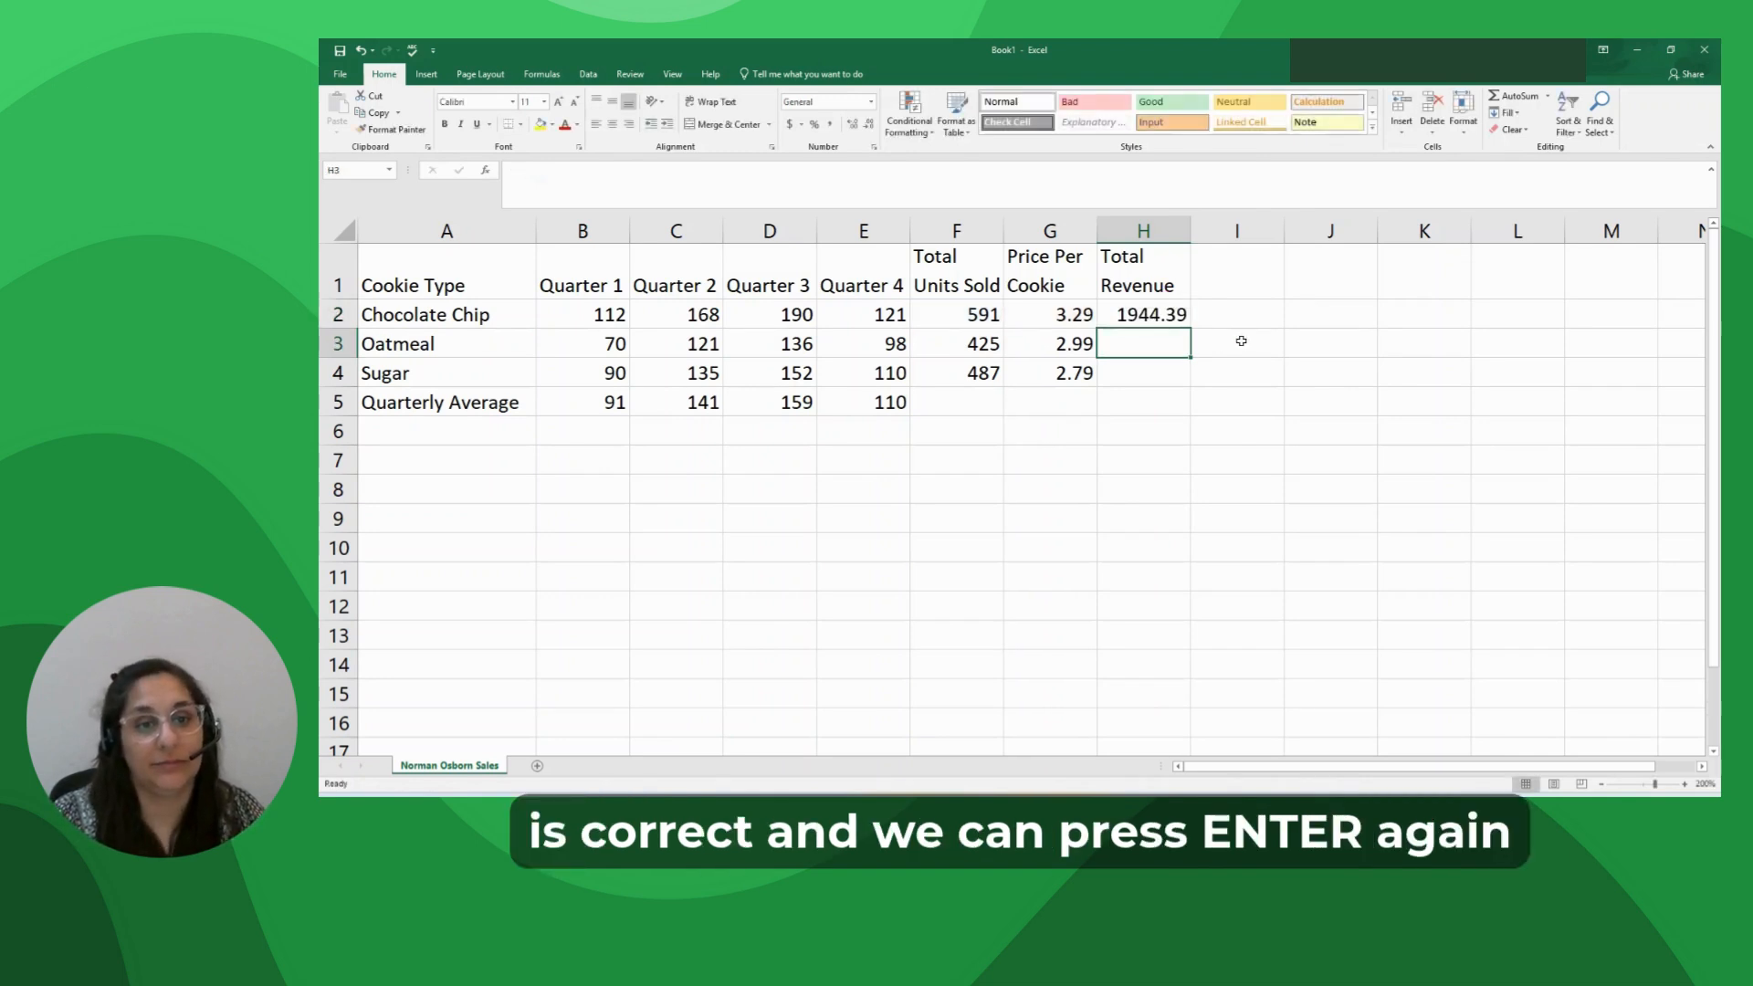
click(1178, 321)
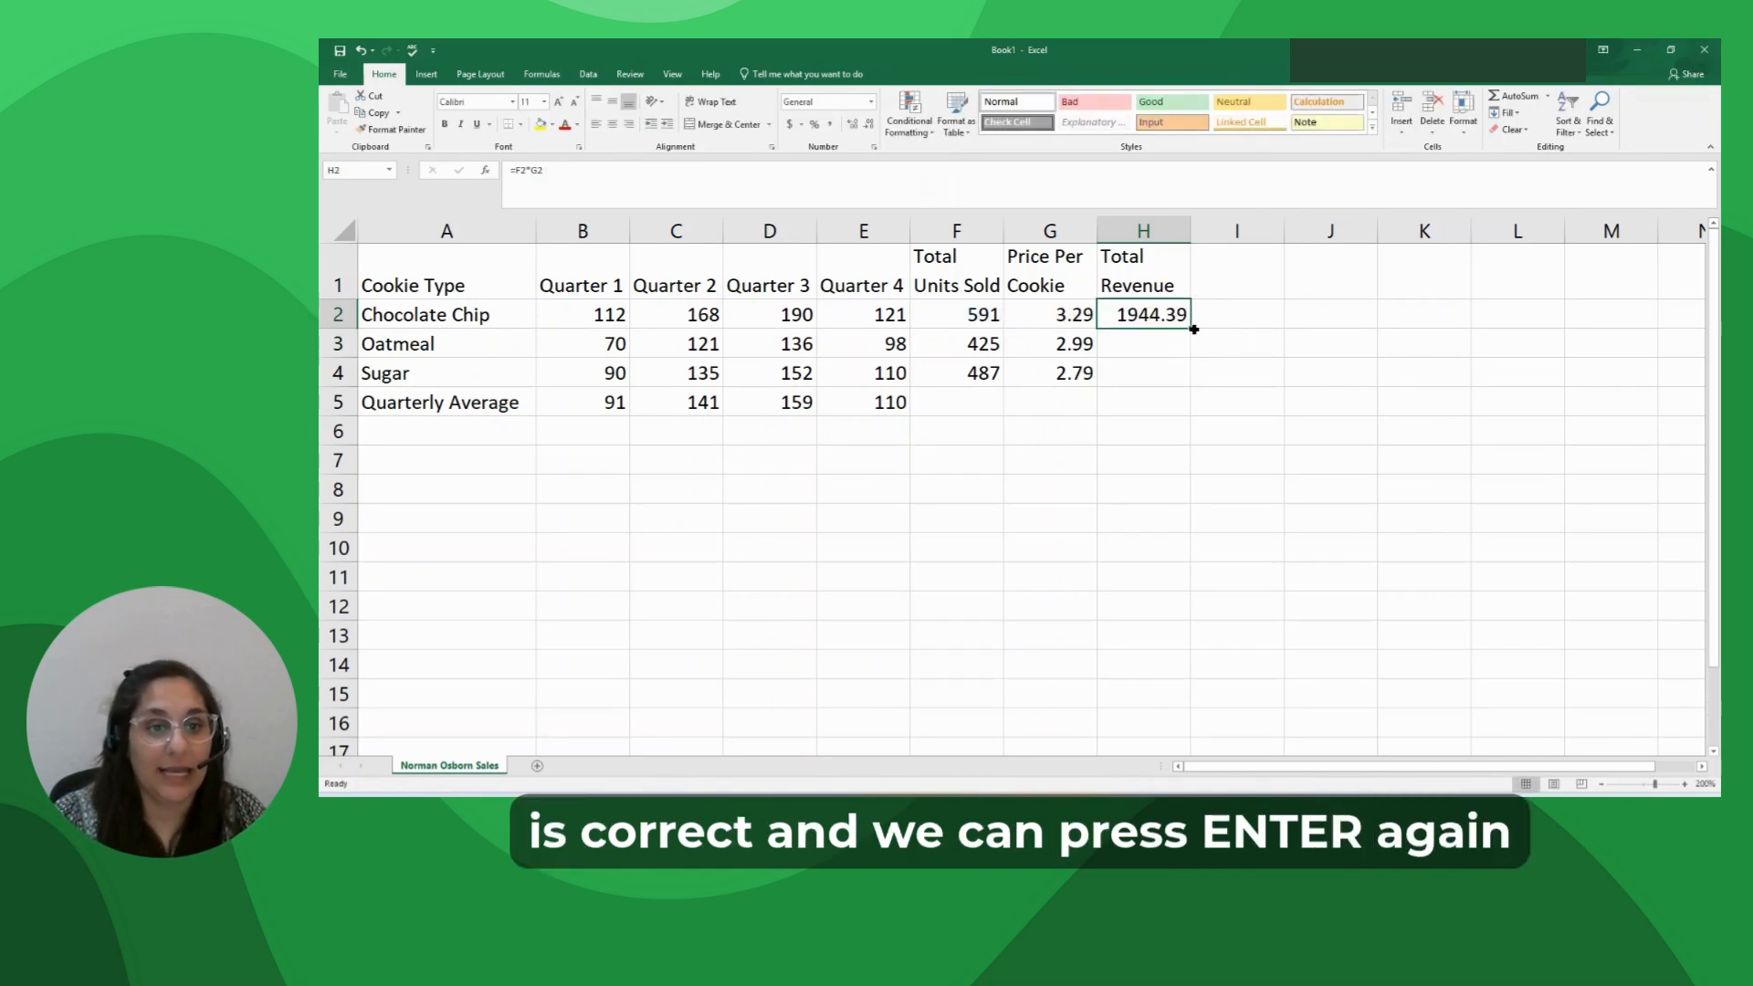
drag(1193, 329, 1191, 381)
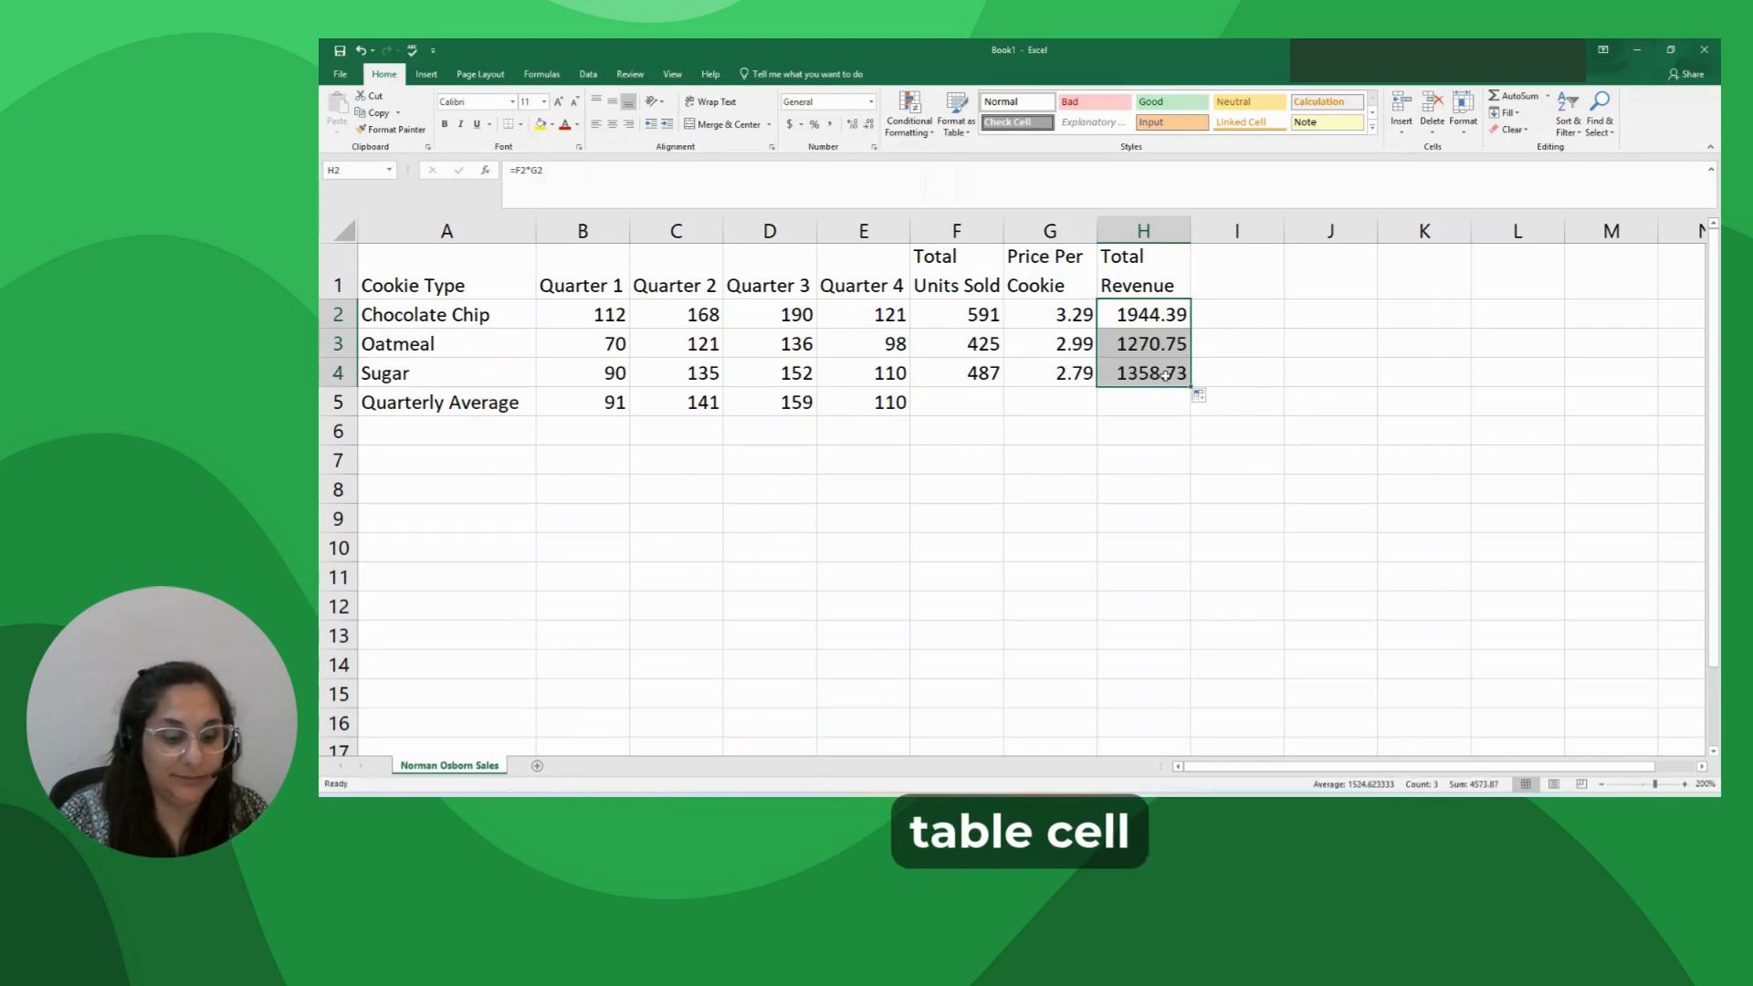
Enter the header Commission in I1 and widen column I slightly so the word fits on one line
click(1237, 250)
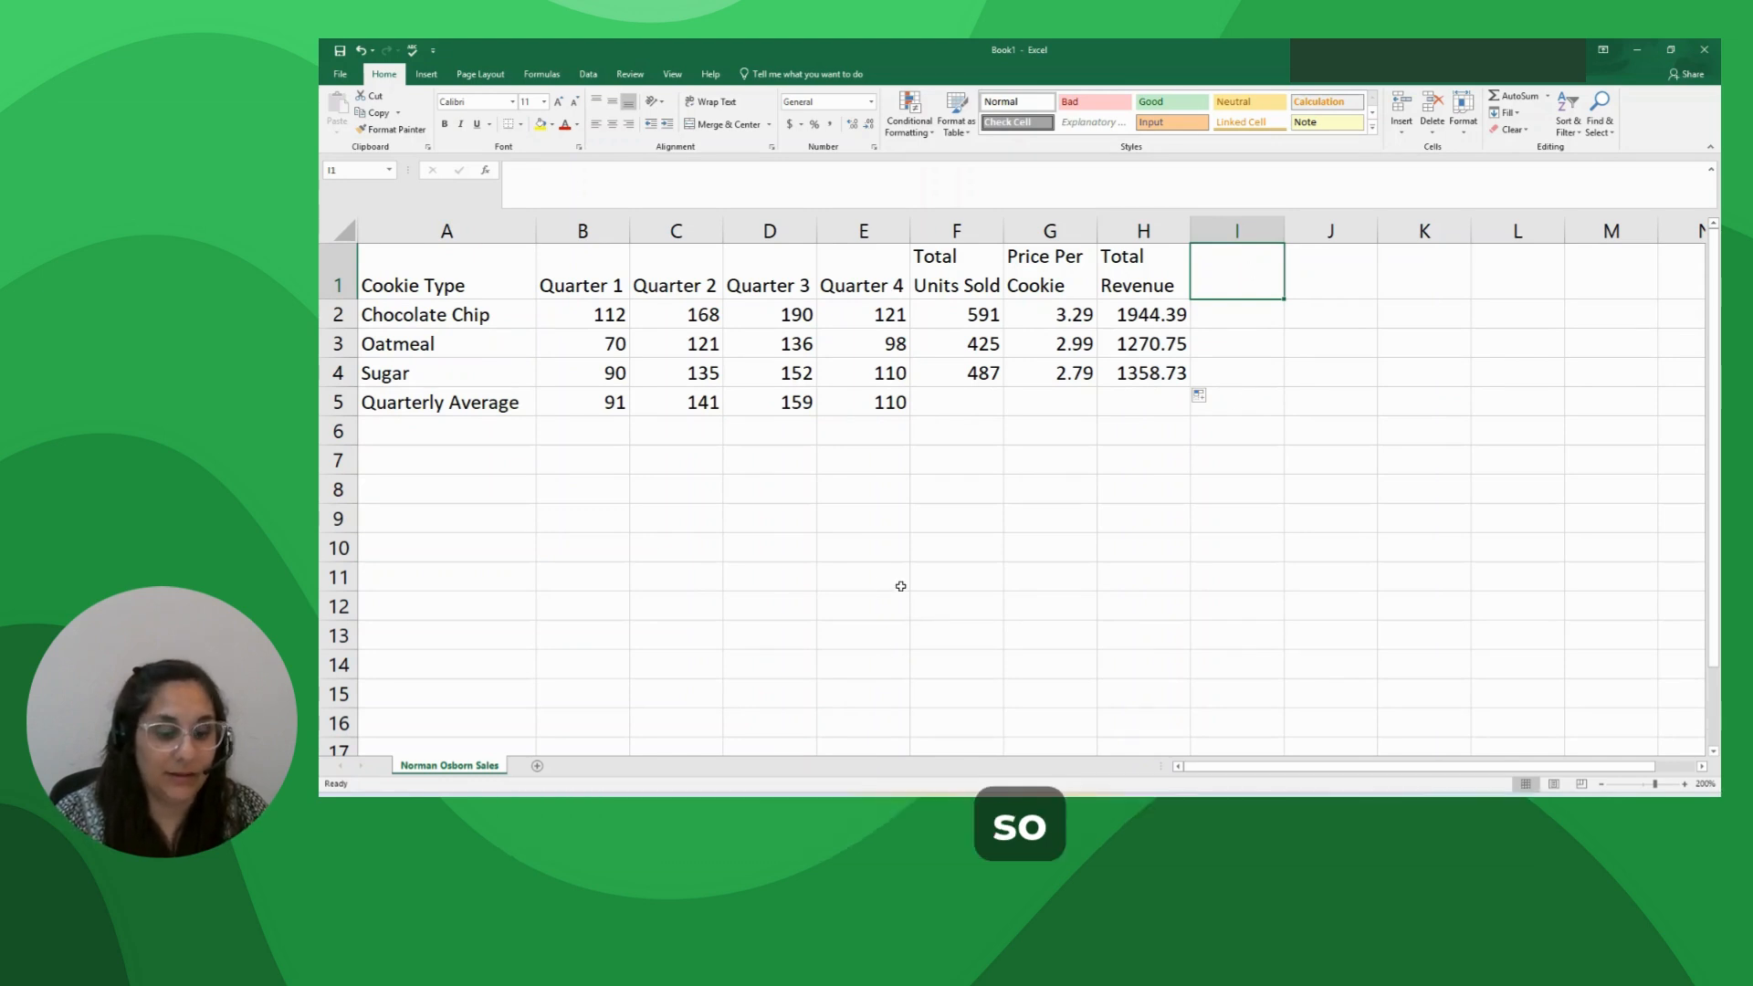
text(Co)
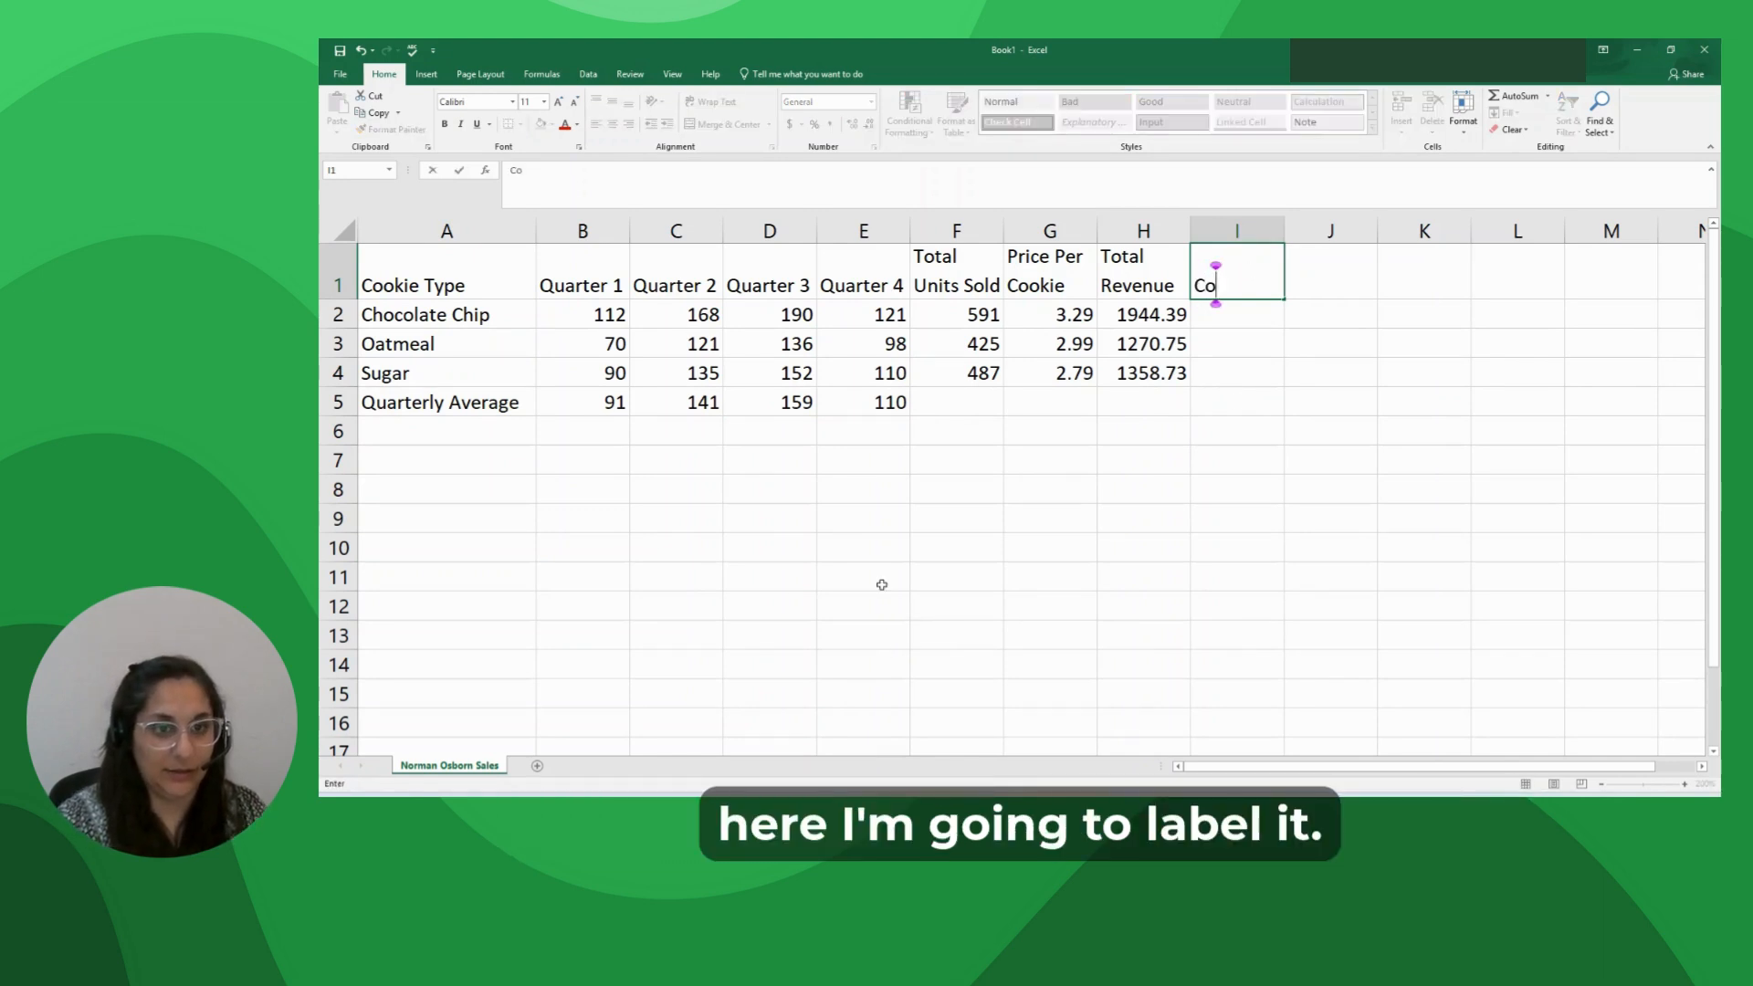
text(mmission)
key(Return)
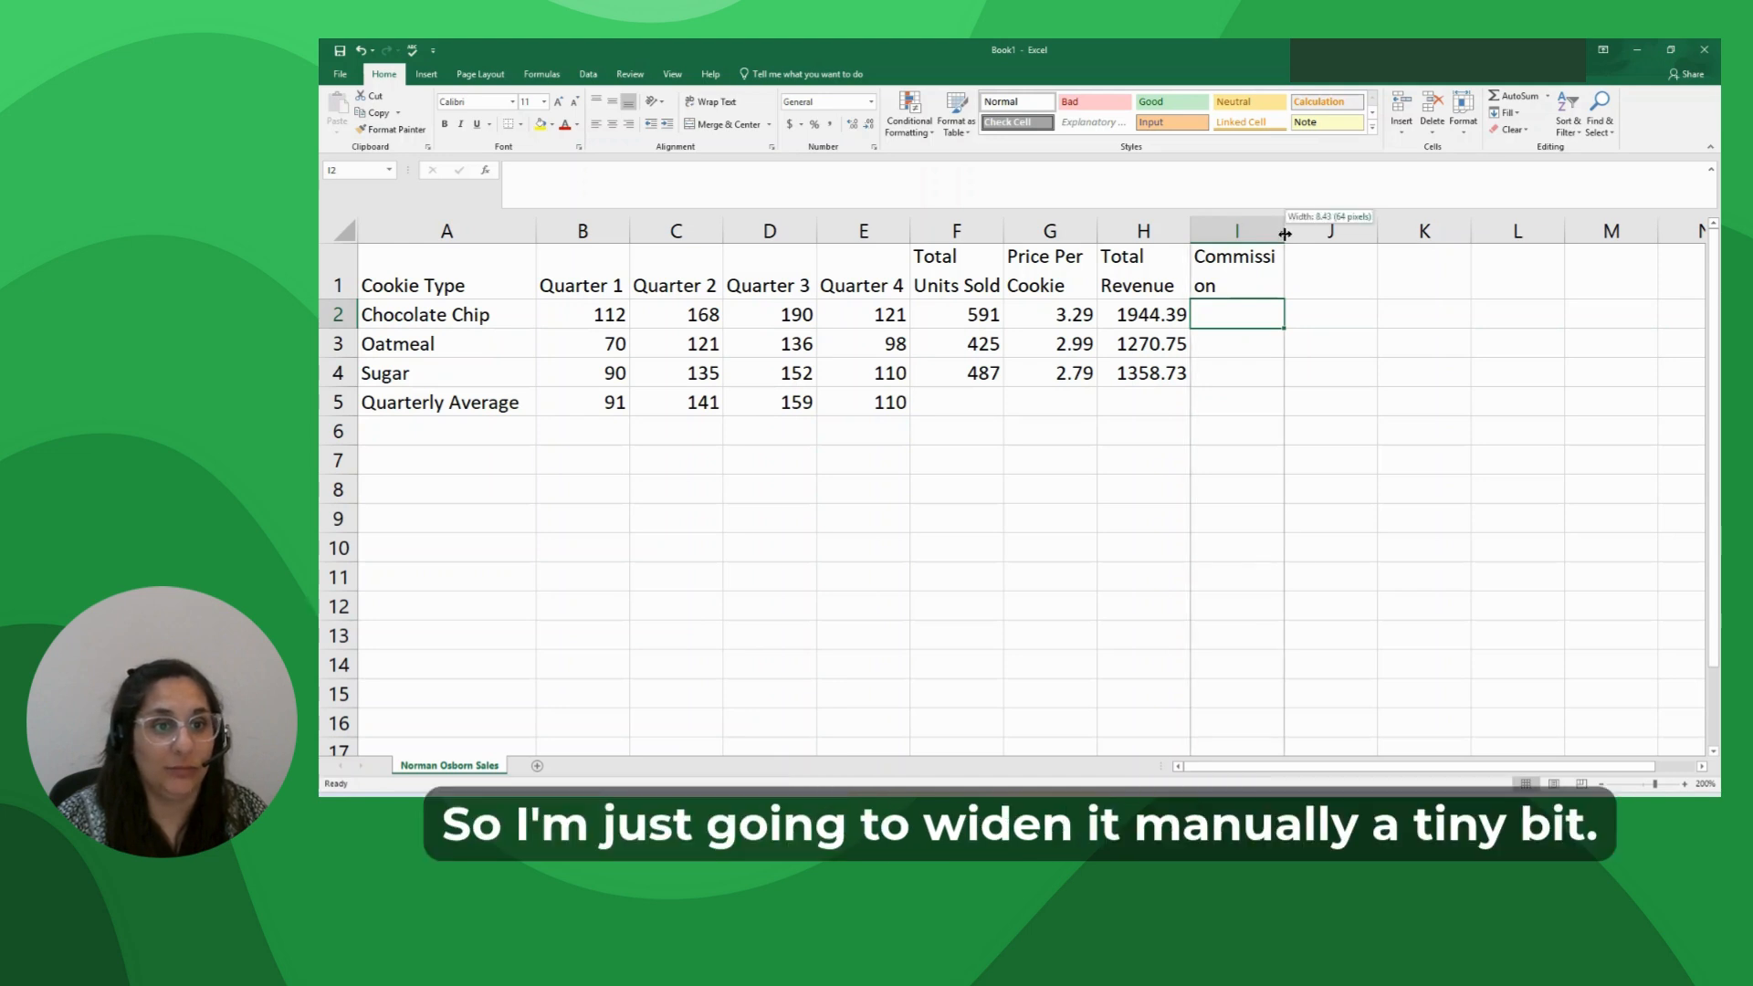
drag(1286, 231, 1304, 234)
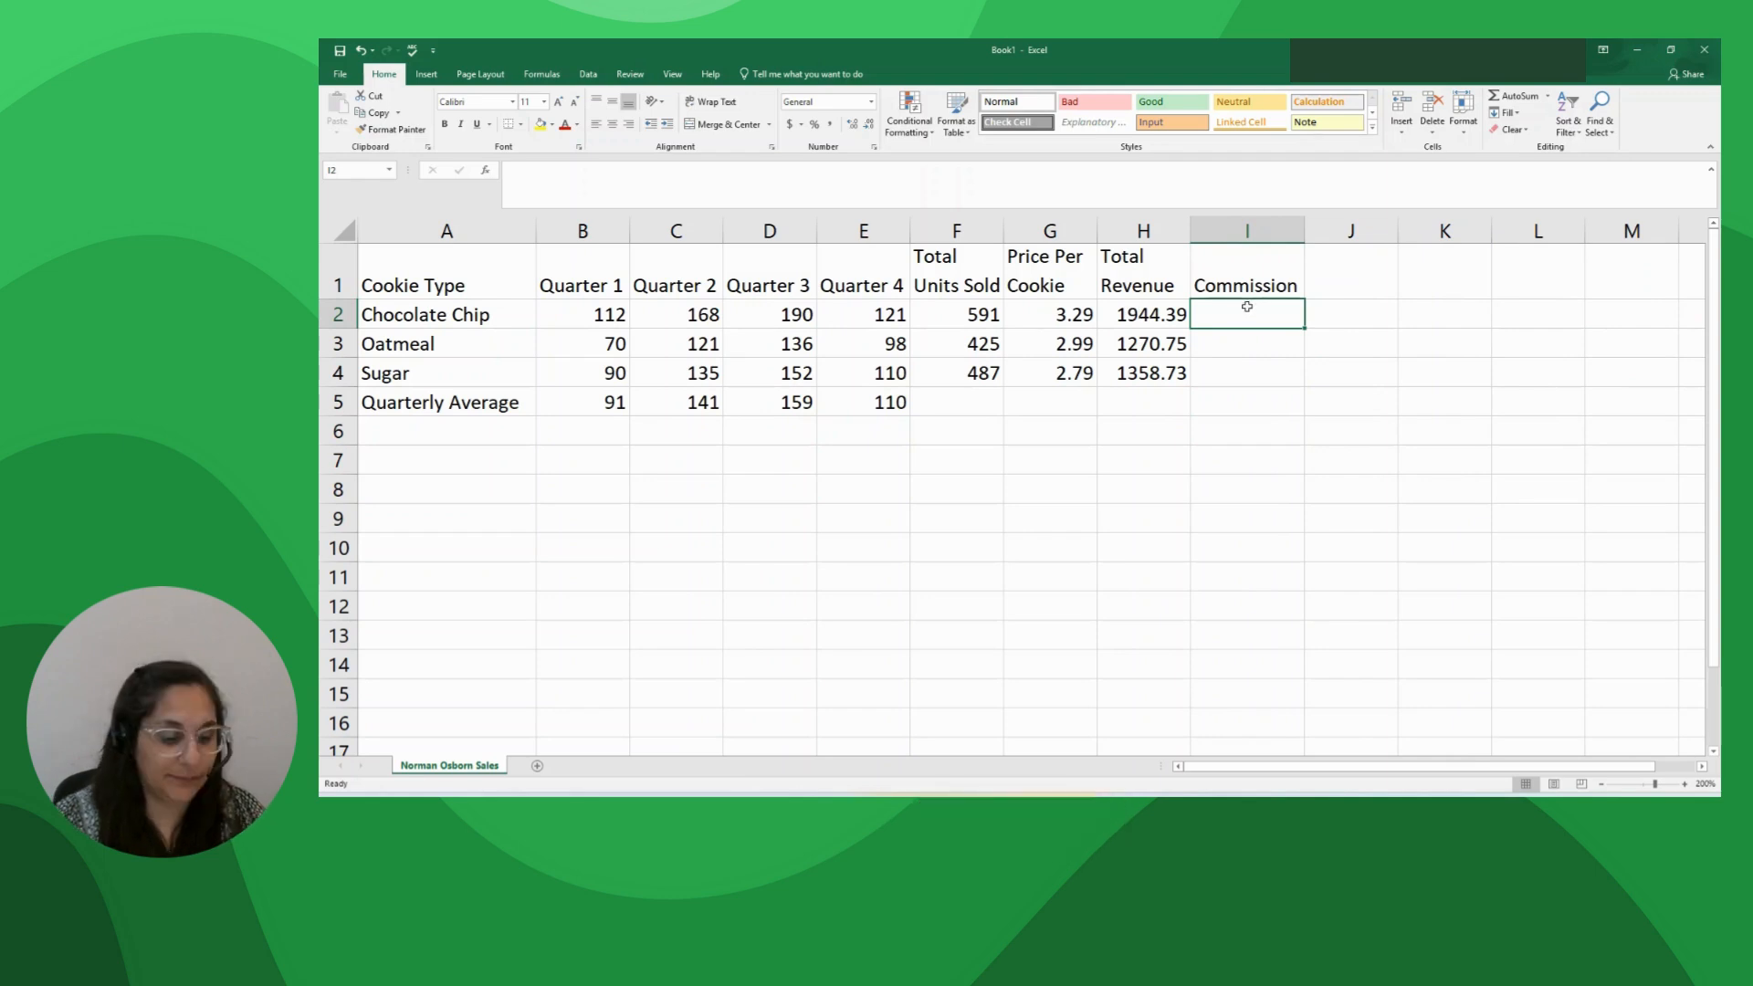
Calculate a 3% commission on Chocolate Chip revenue in I2 with =H2*3% and fill the formula down to I4
text(=)
click(1141, 314)
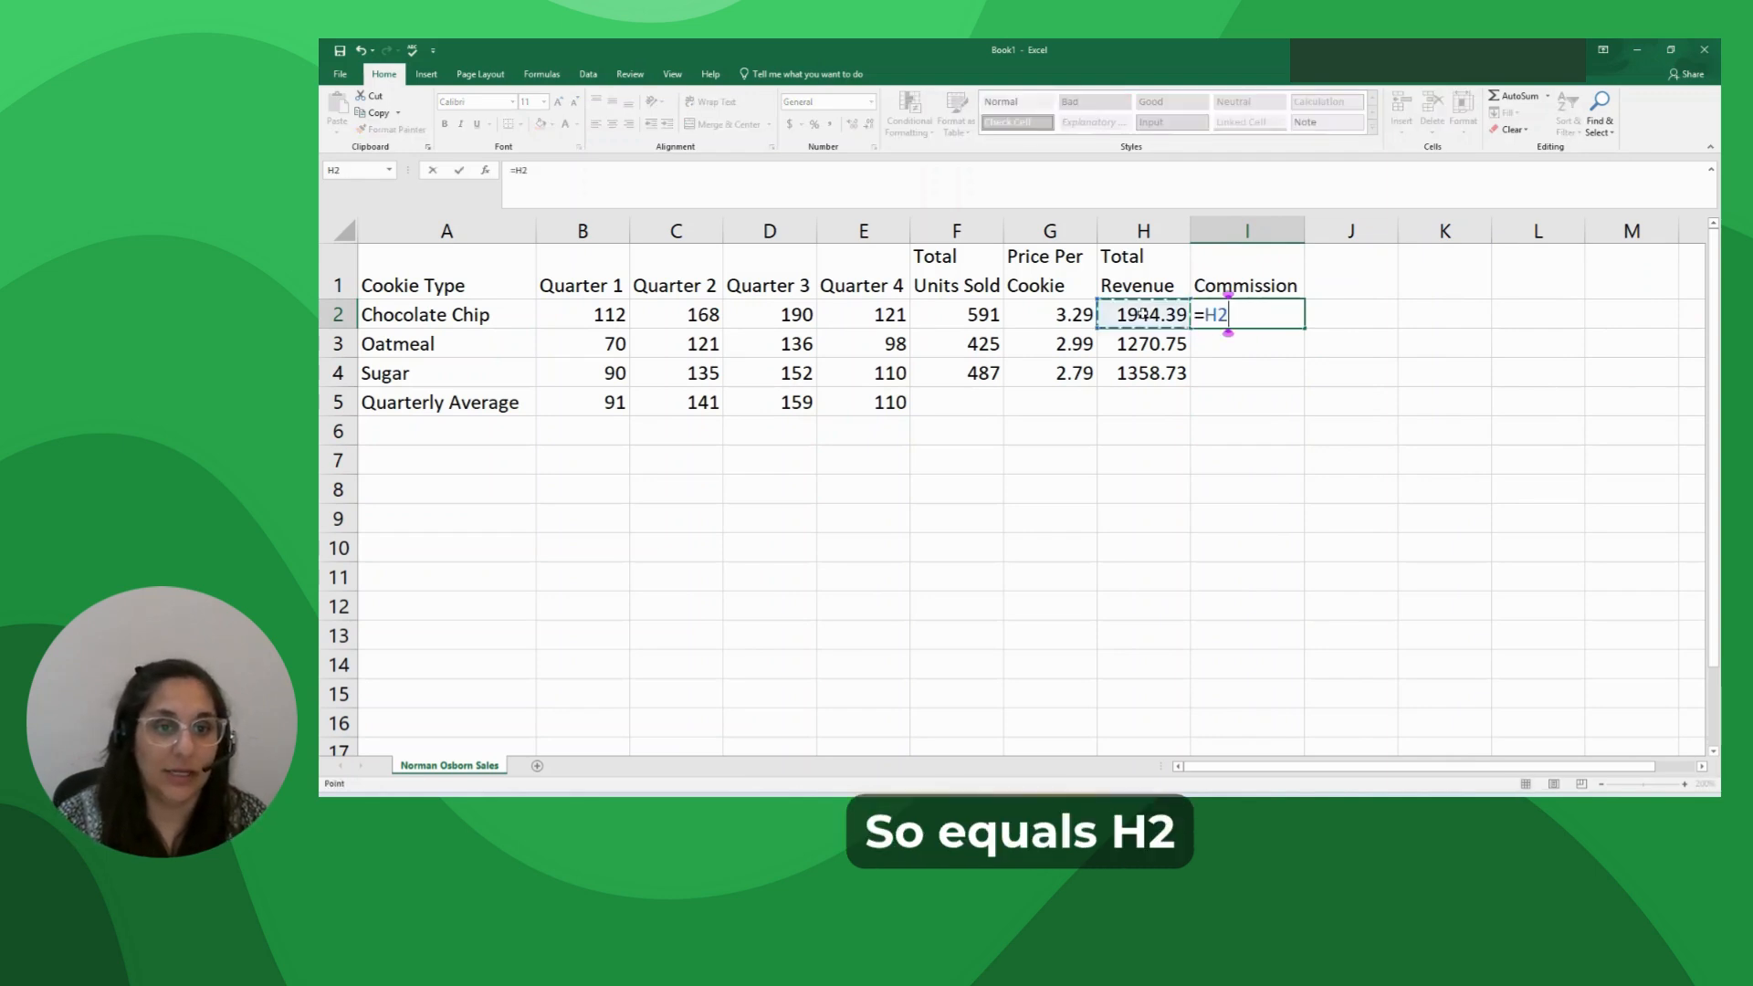
text(*)
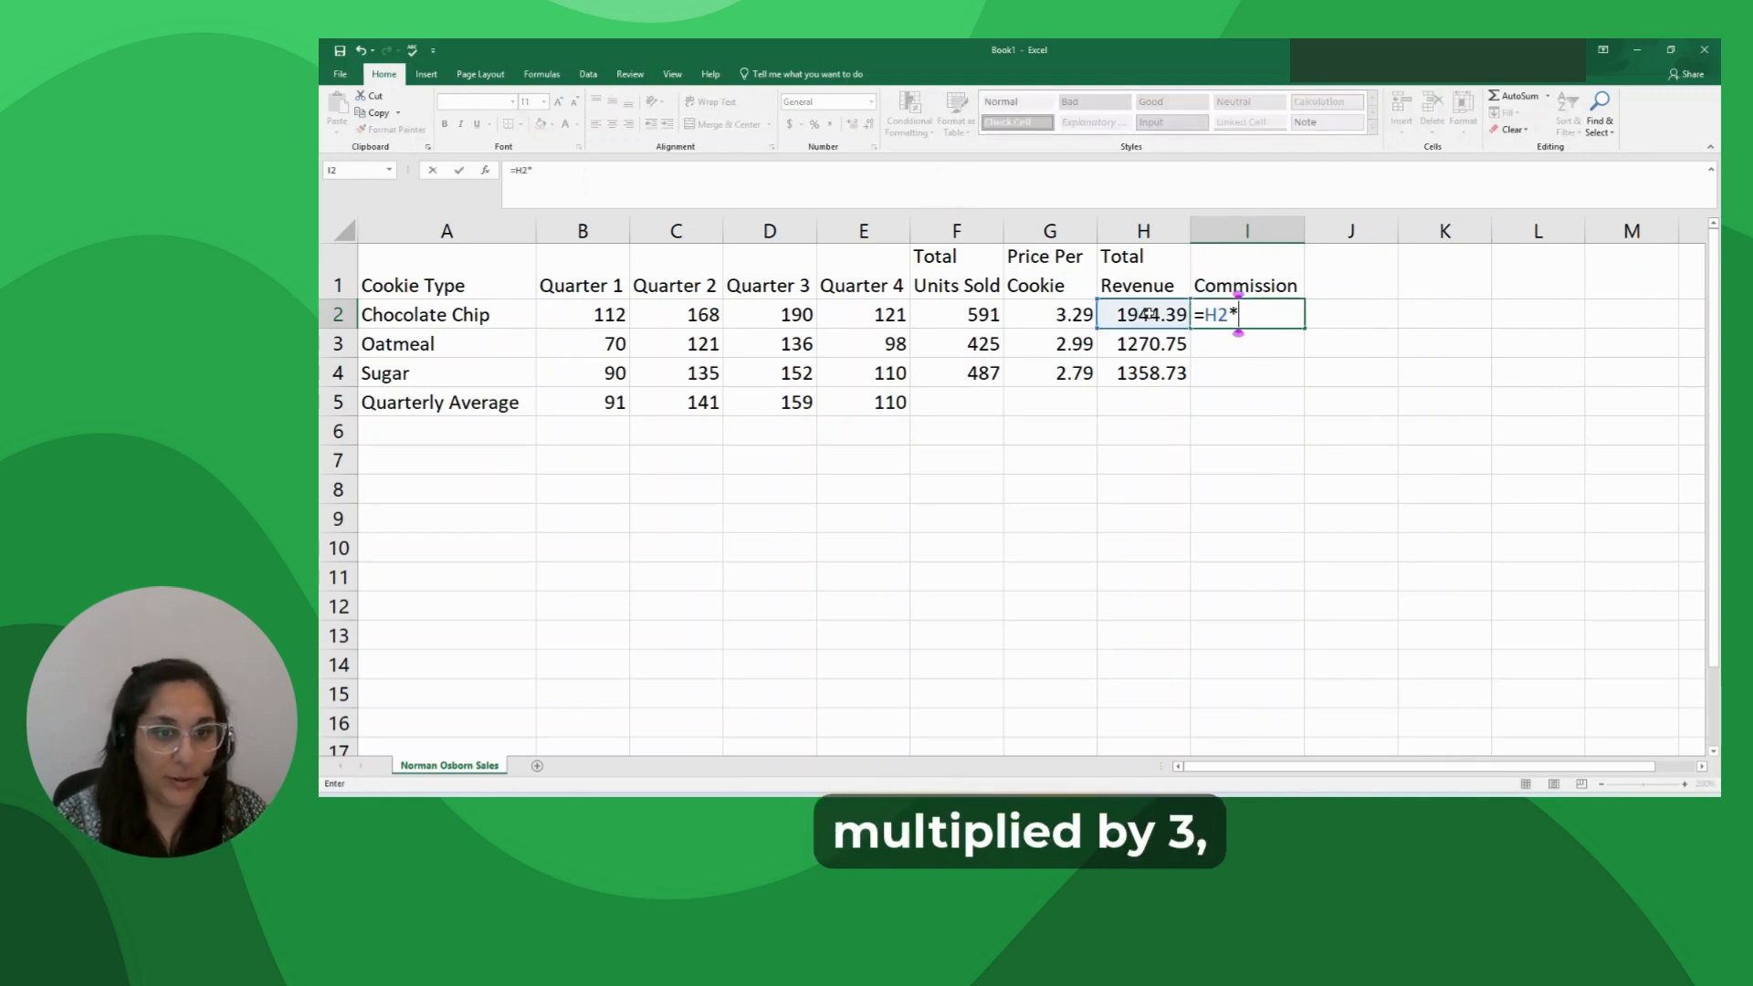
text(3)
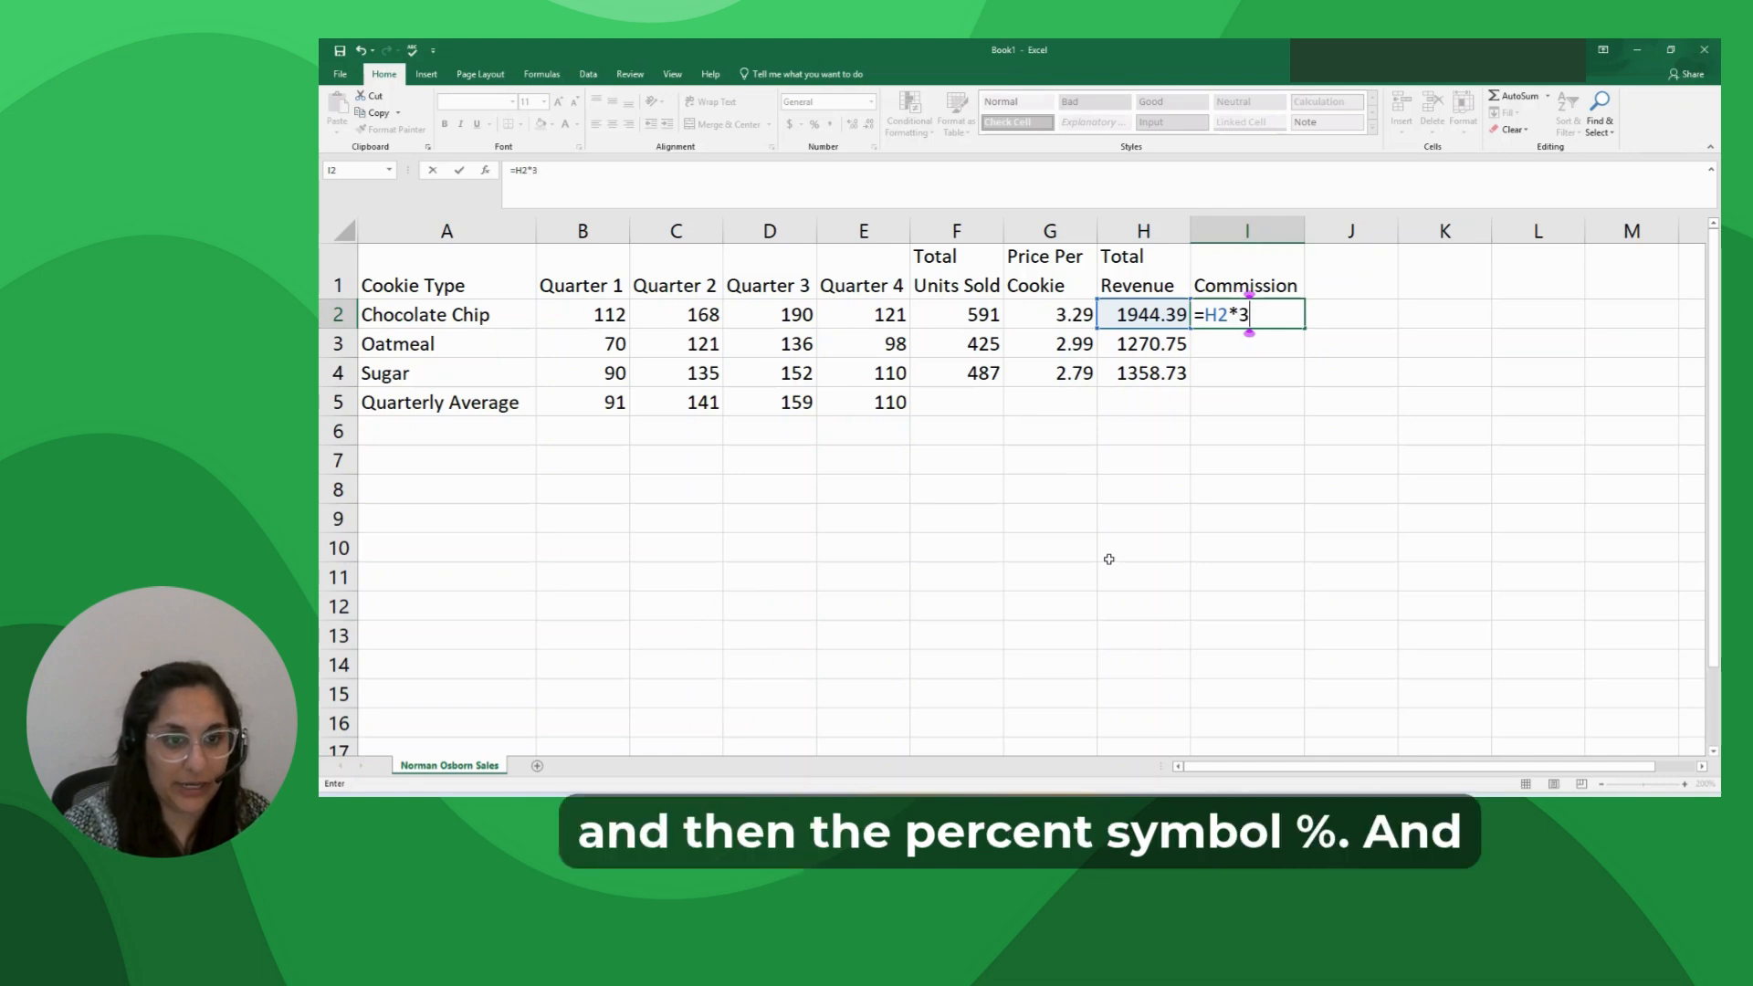
text(%)
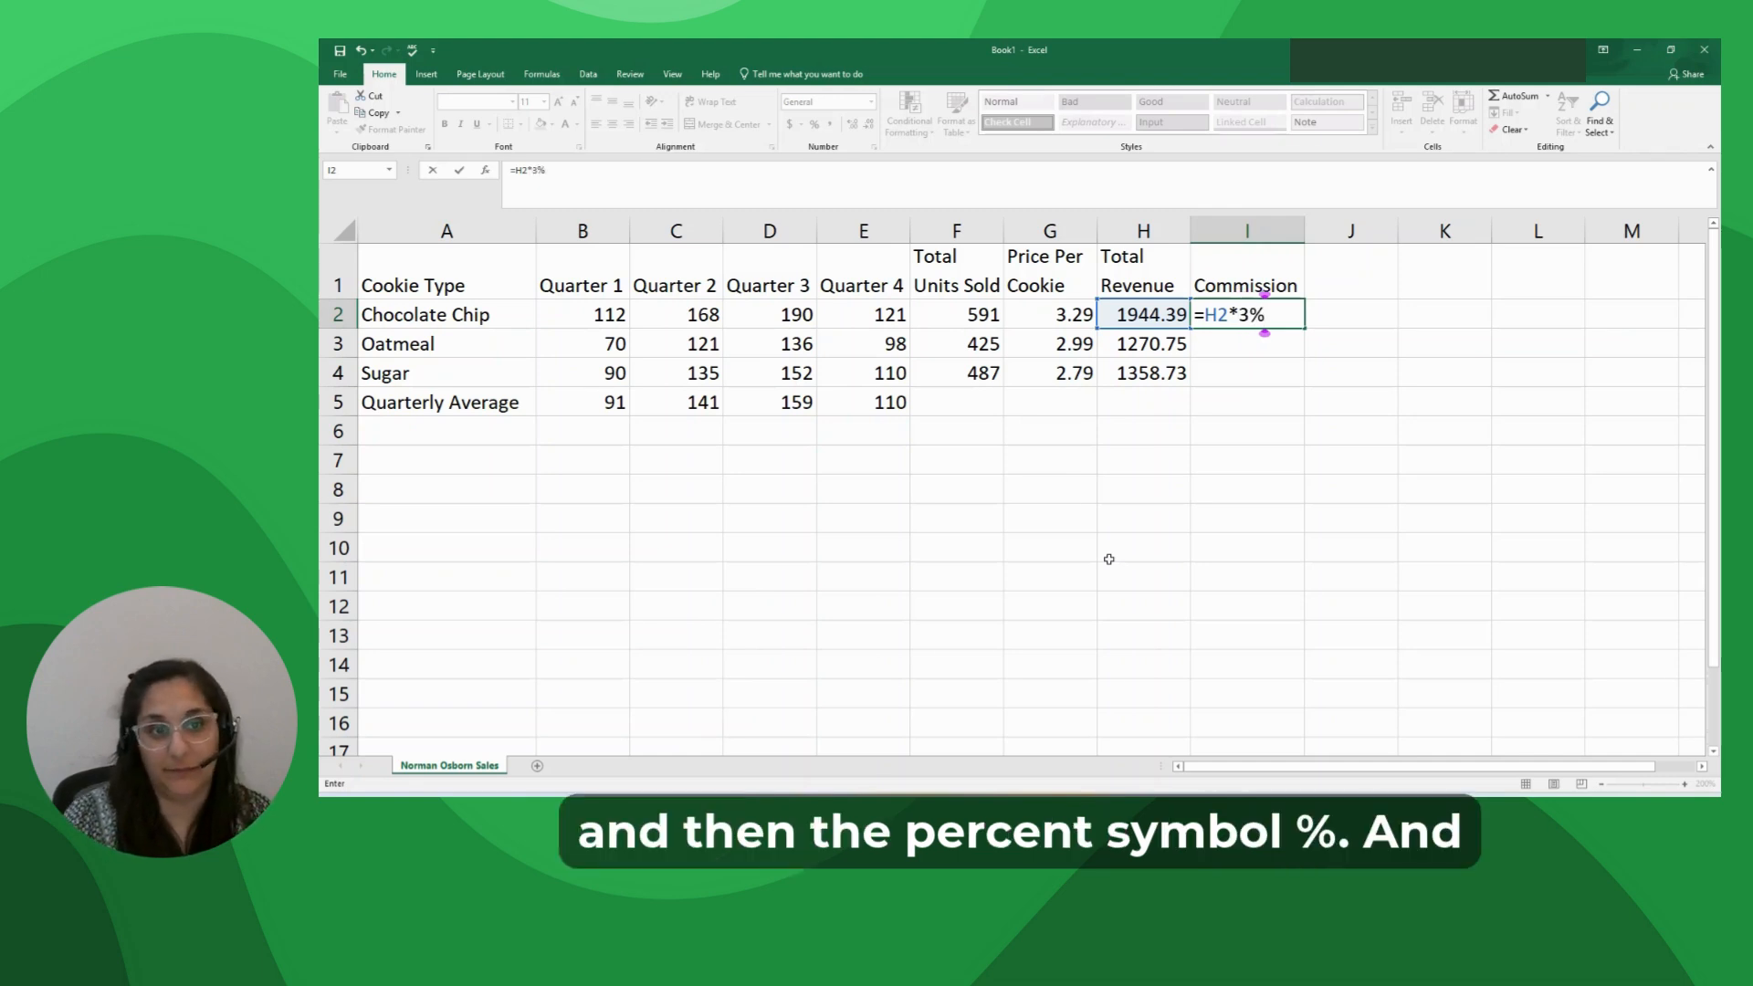
key(Return)
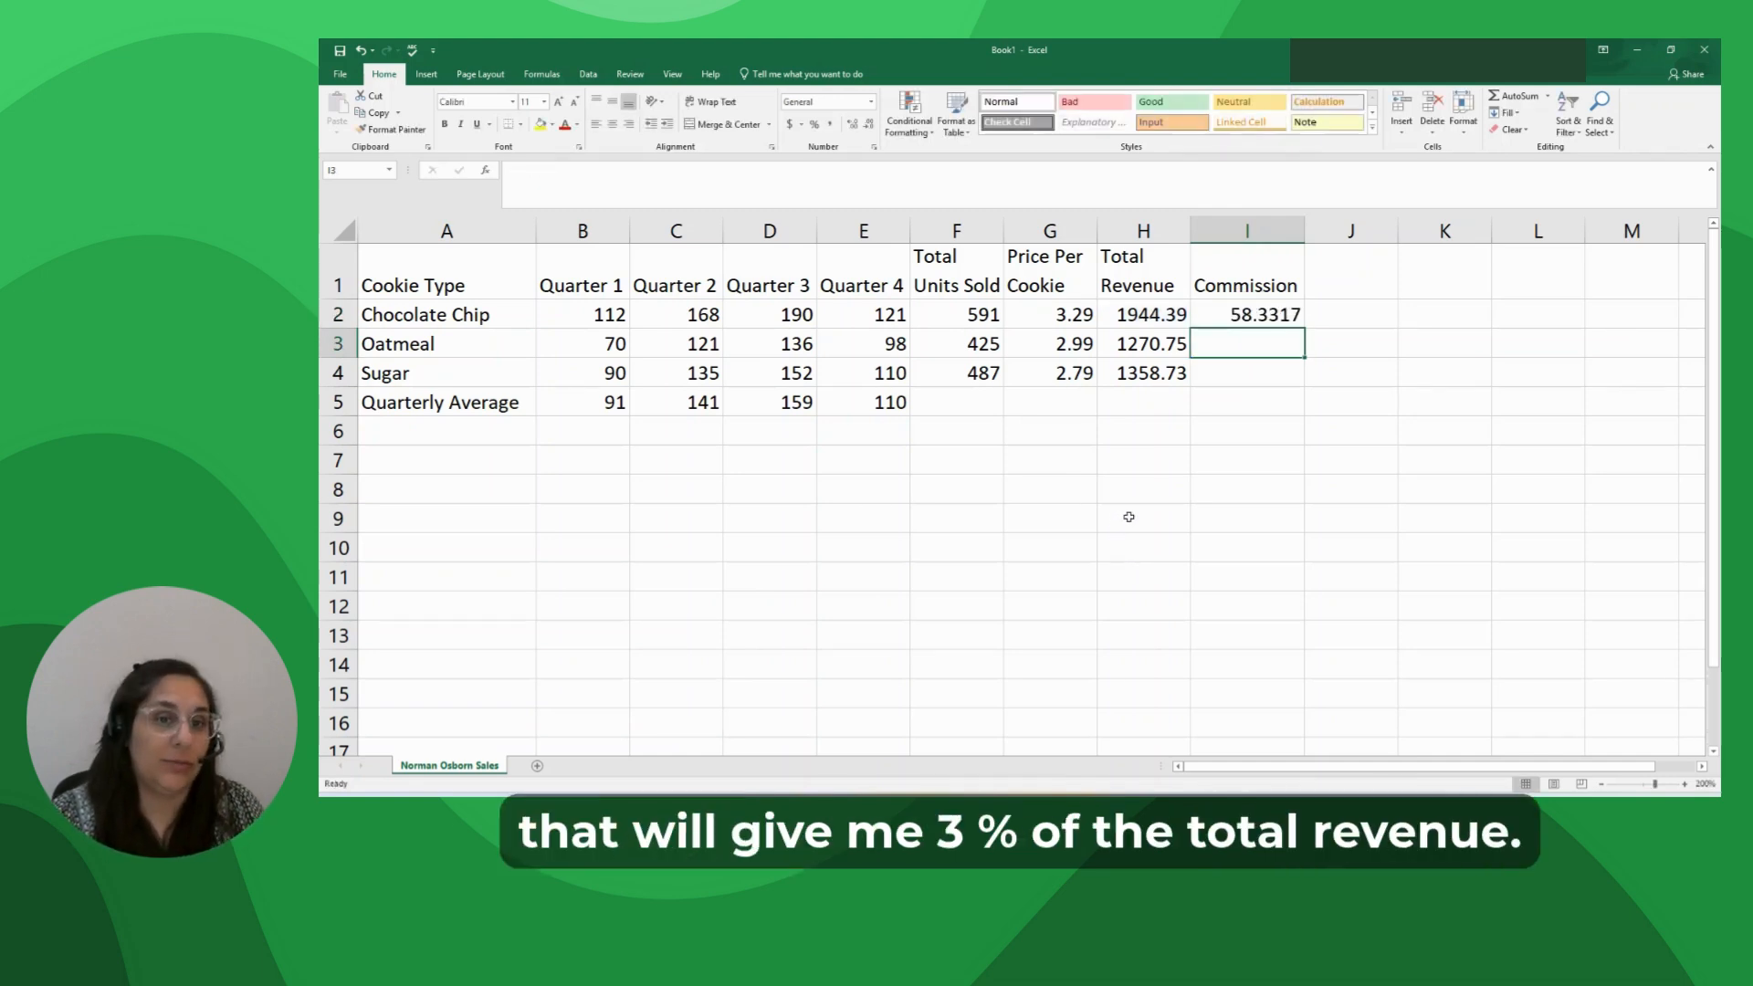
click(1232, 312)
drag(1304, 330, 1306, 383)
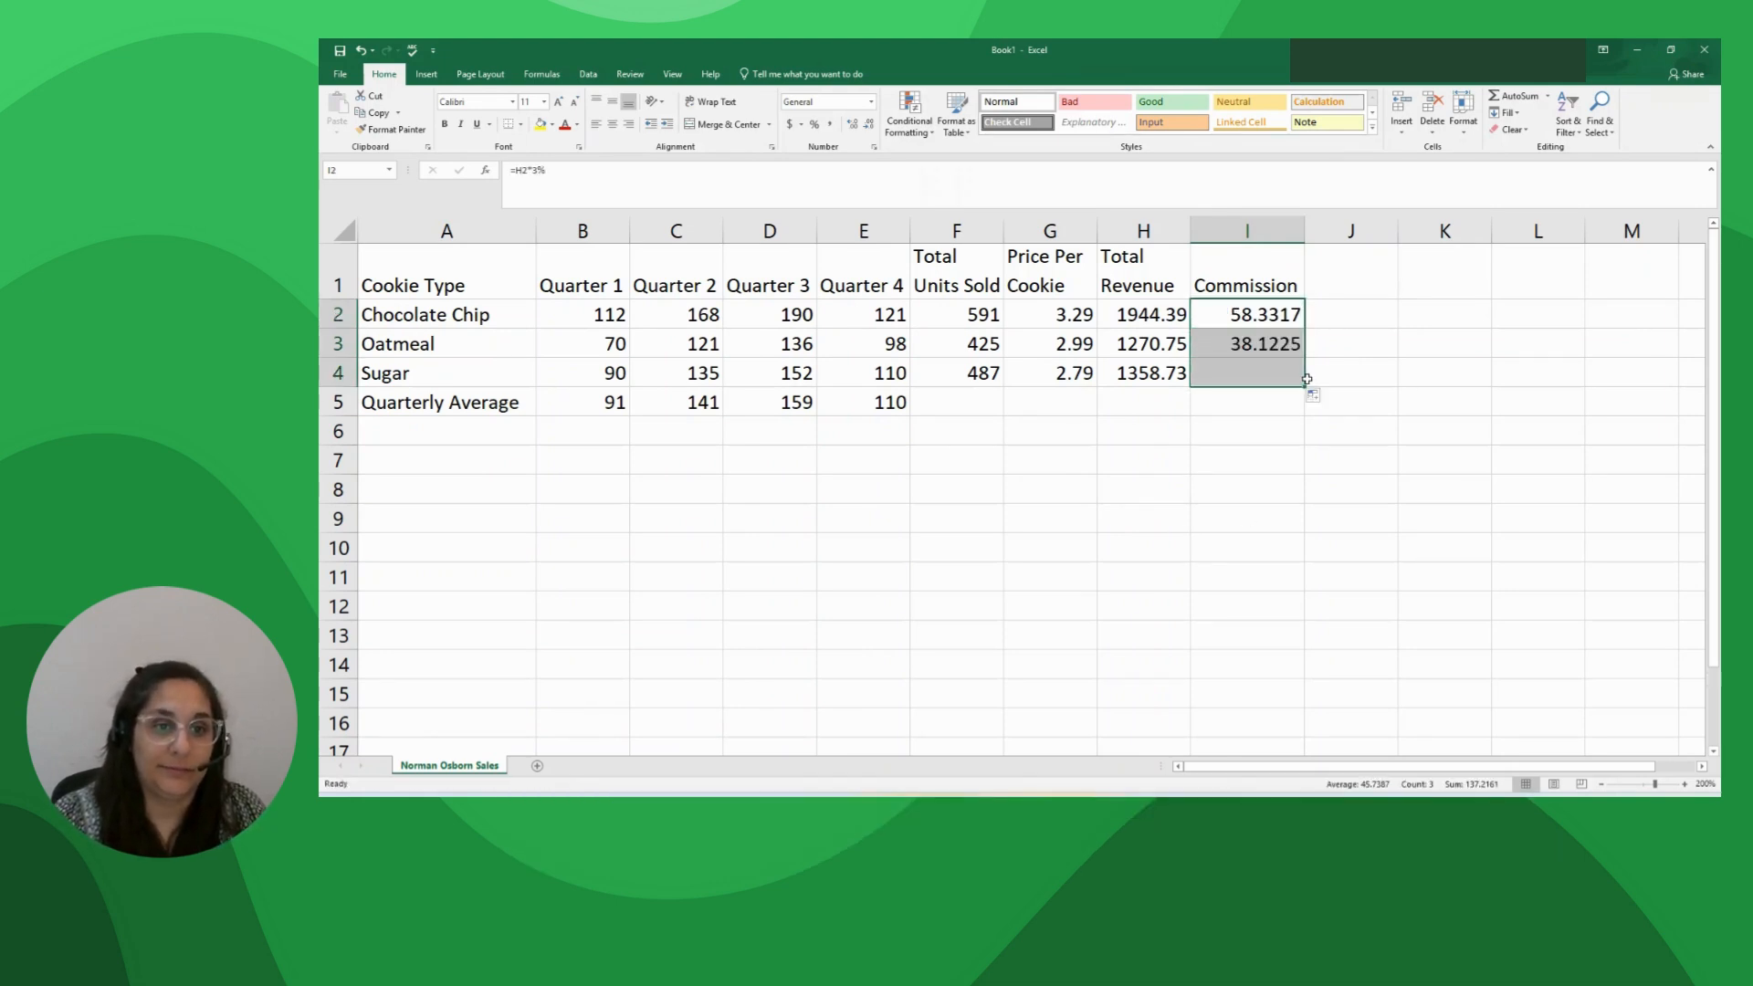
Enter the label Annual Revenue in H6
click(1133, 403)
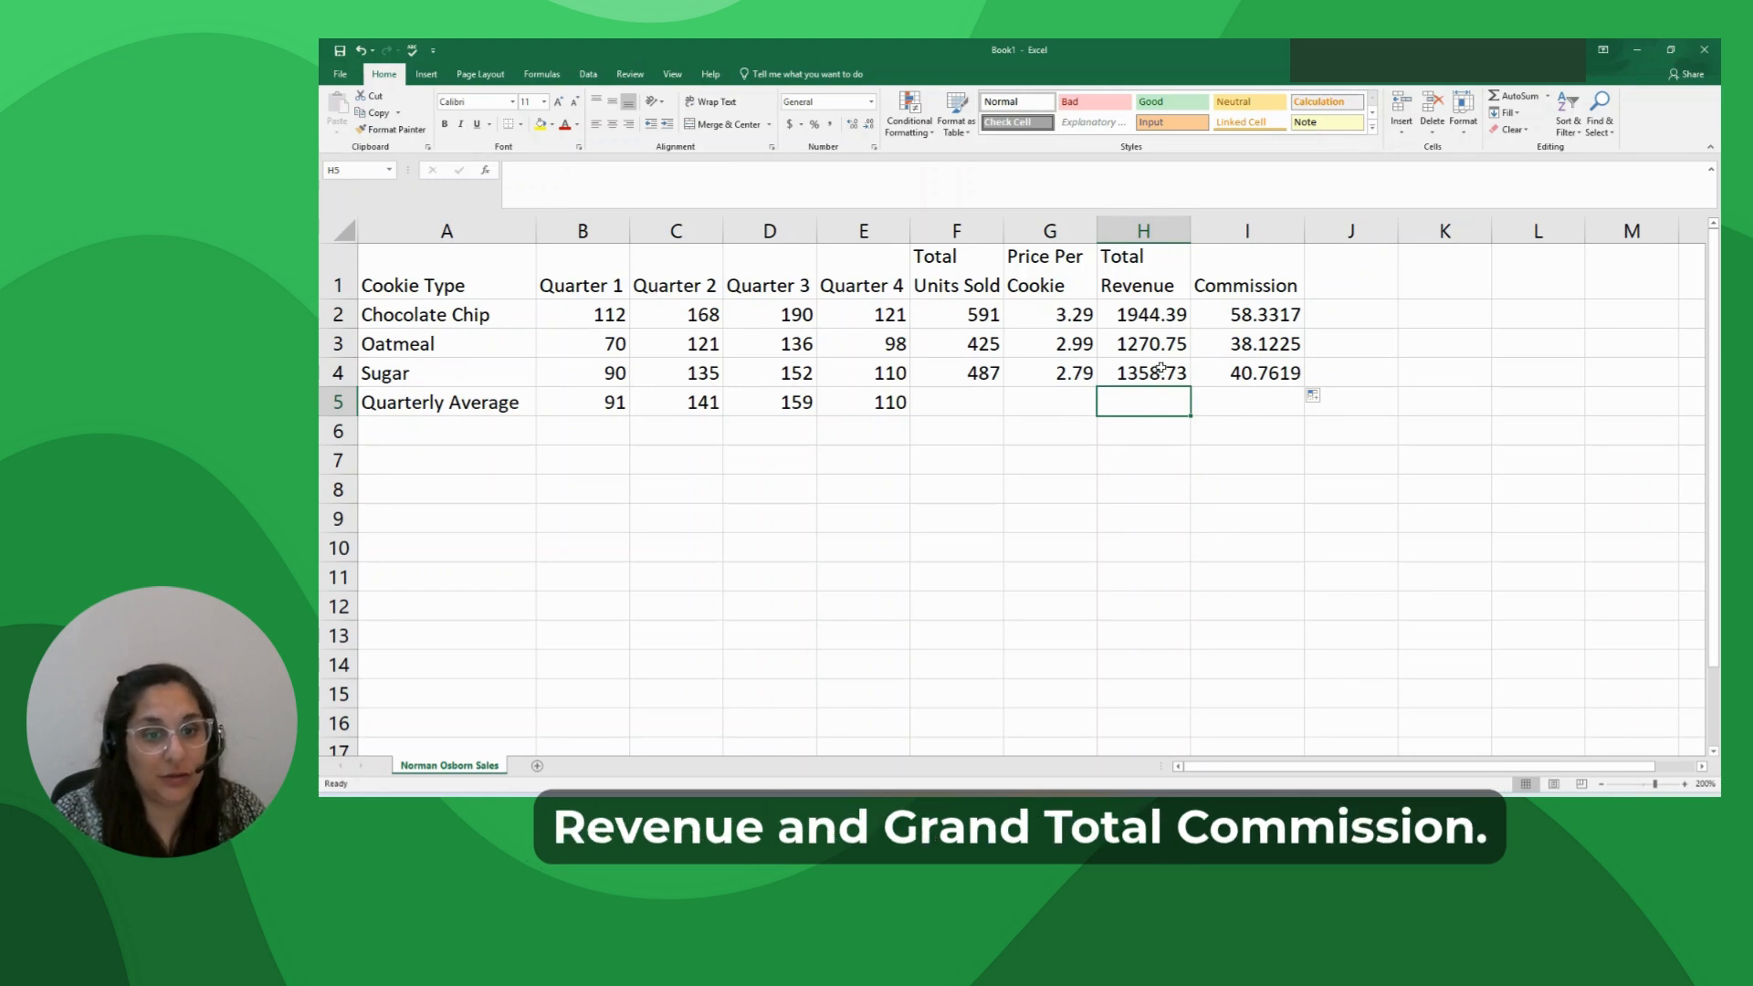
click(1139, 433)
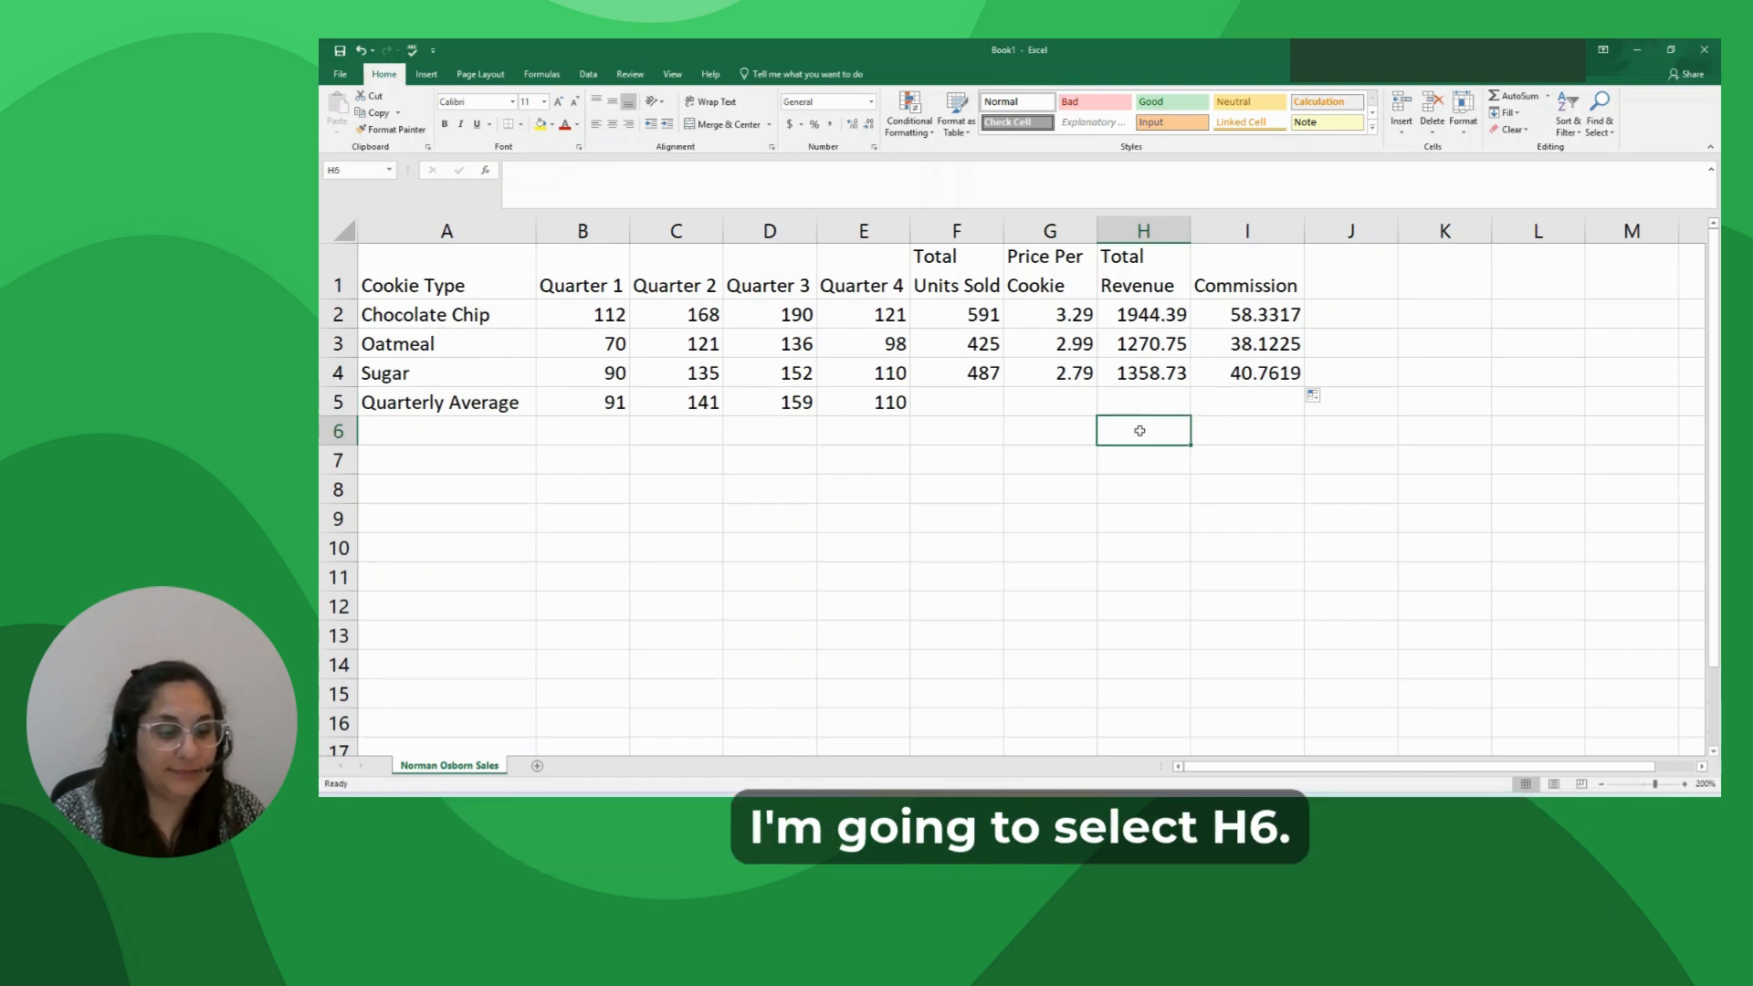
text(T)
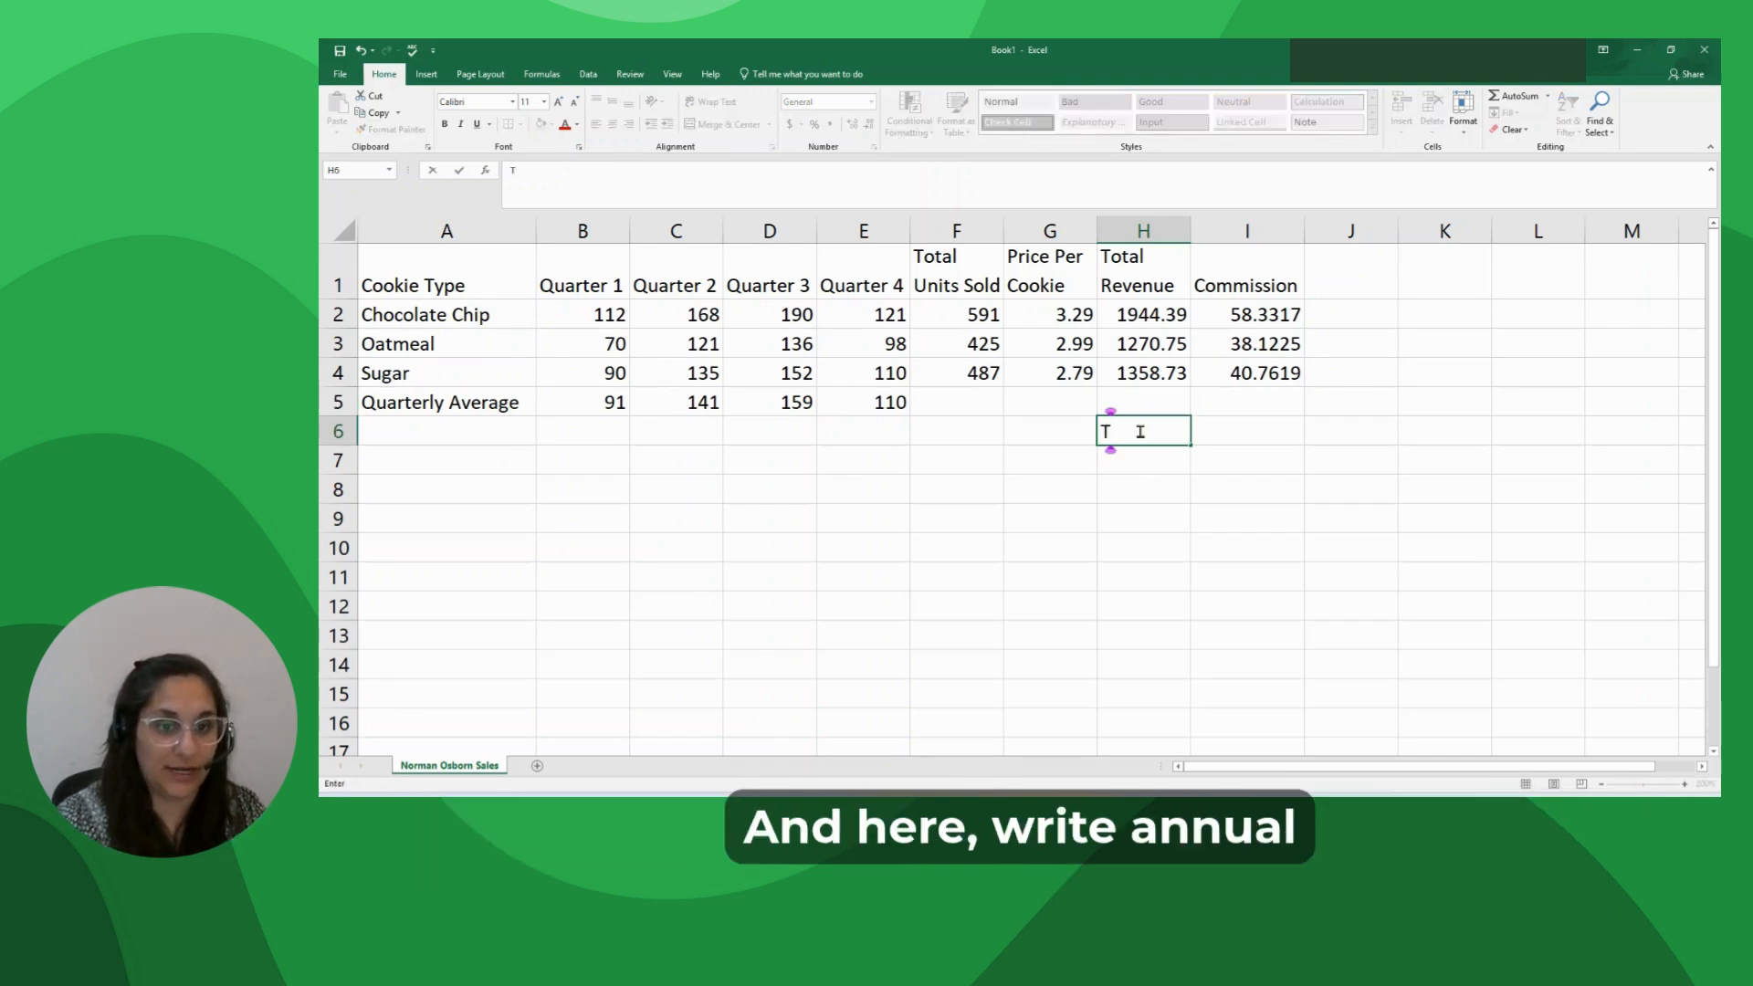
key(BackSpace)
text(Annual)
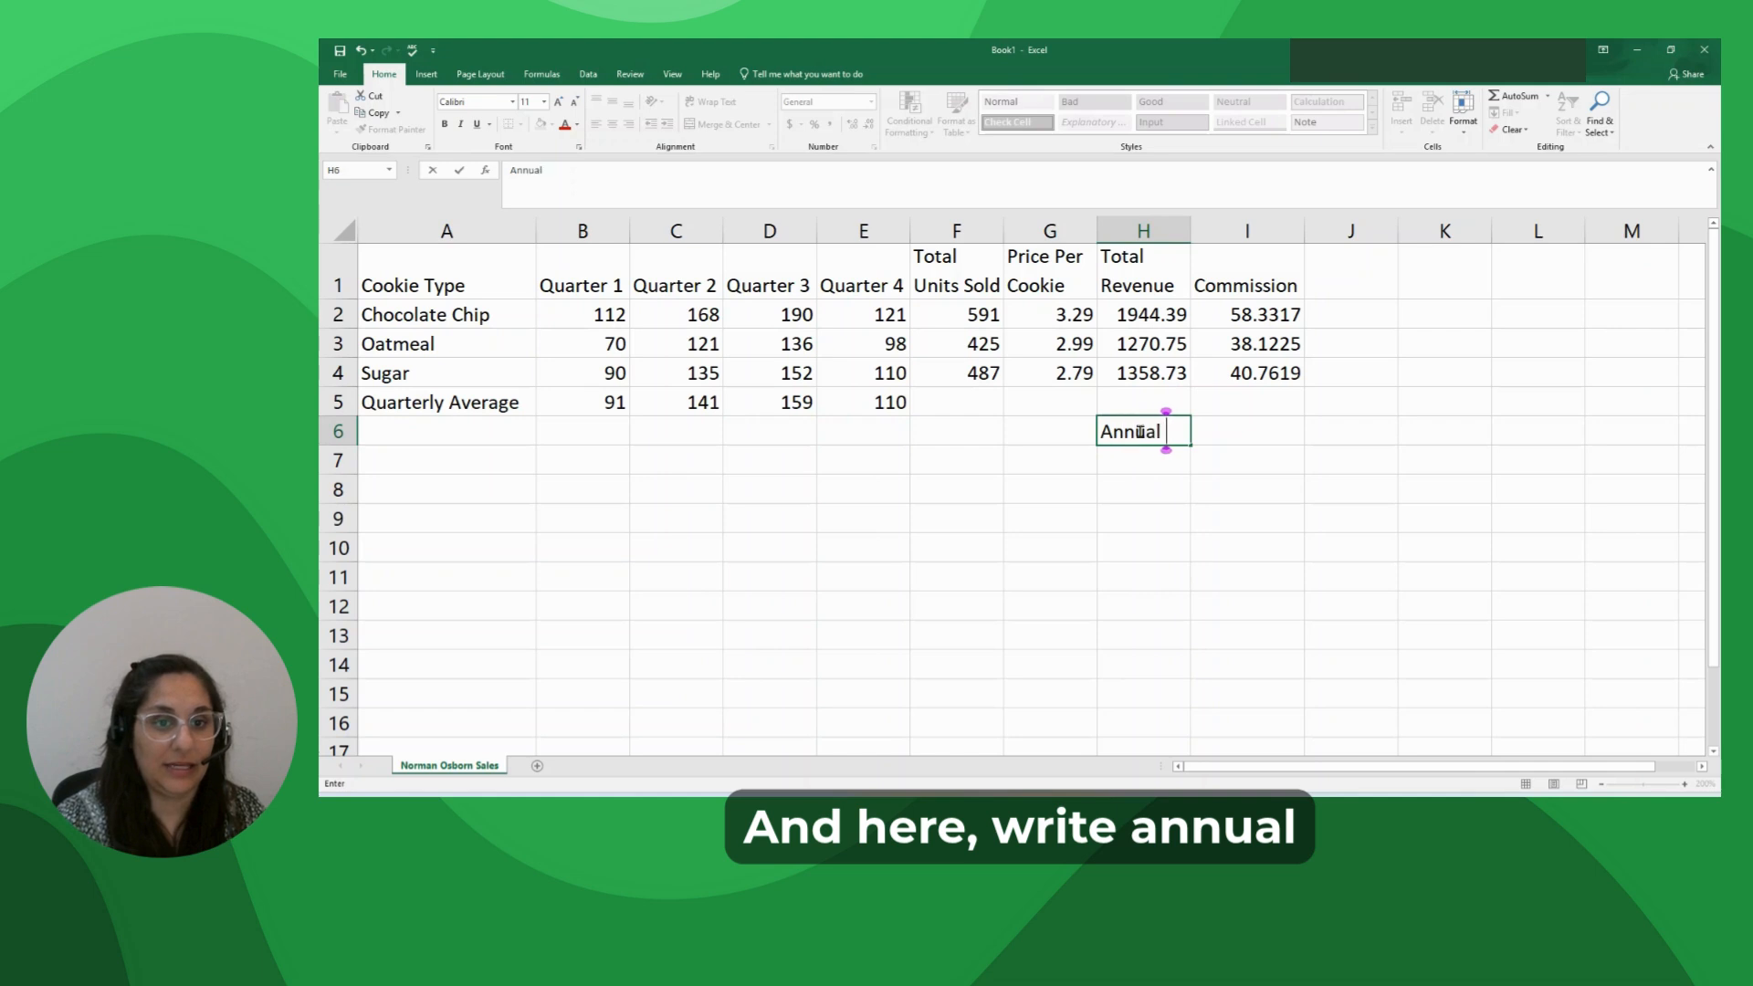
text( Revenue)
key(Tab)
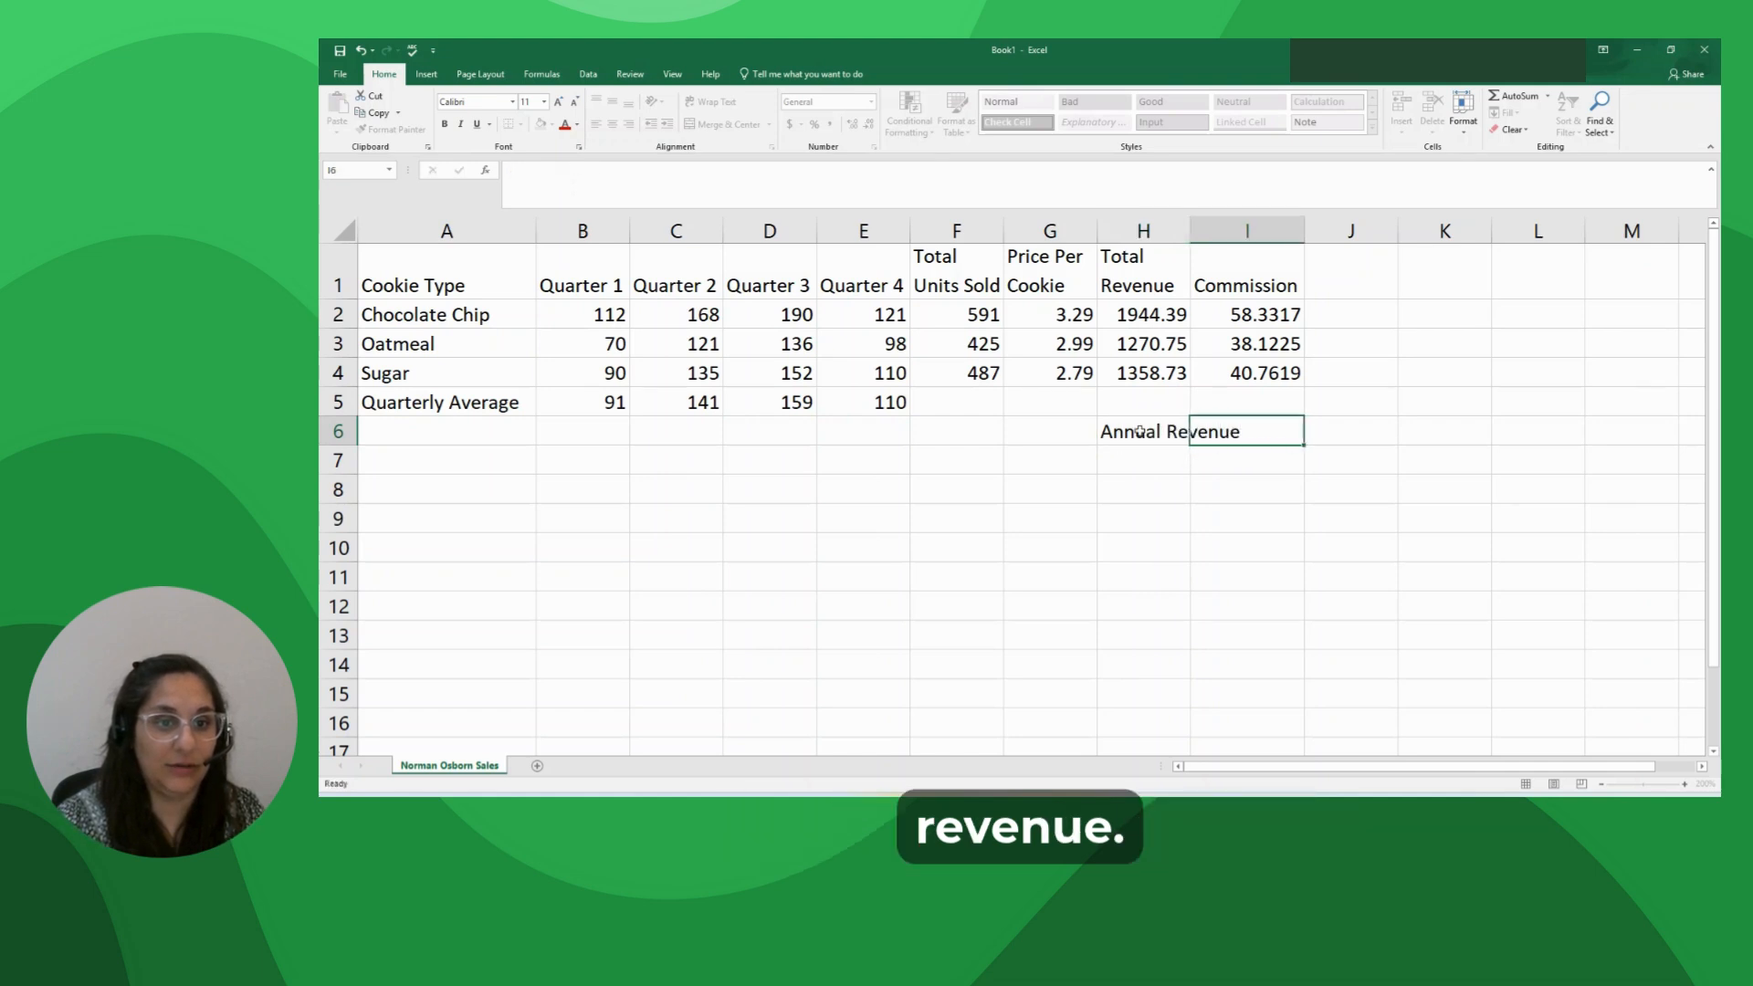
Enter the label Annual Commission in I6 and wrap the text of both labels in H6:I6
text(A)
key(BackSpace)
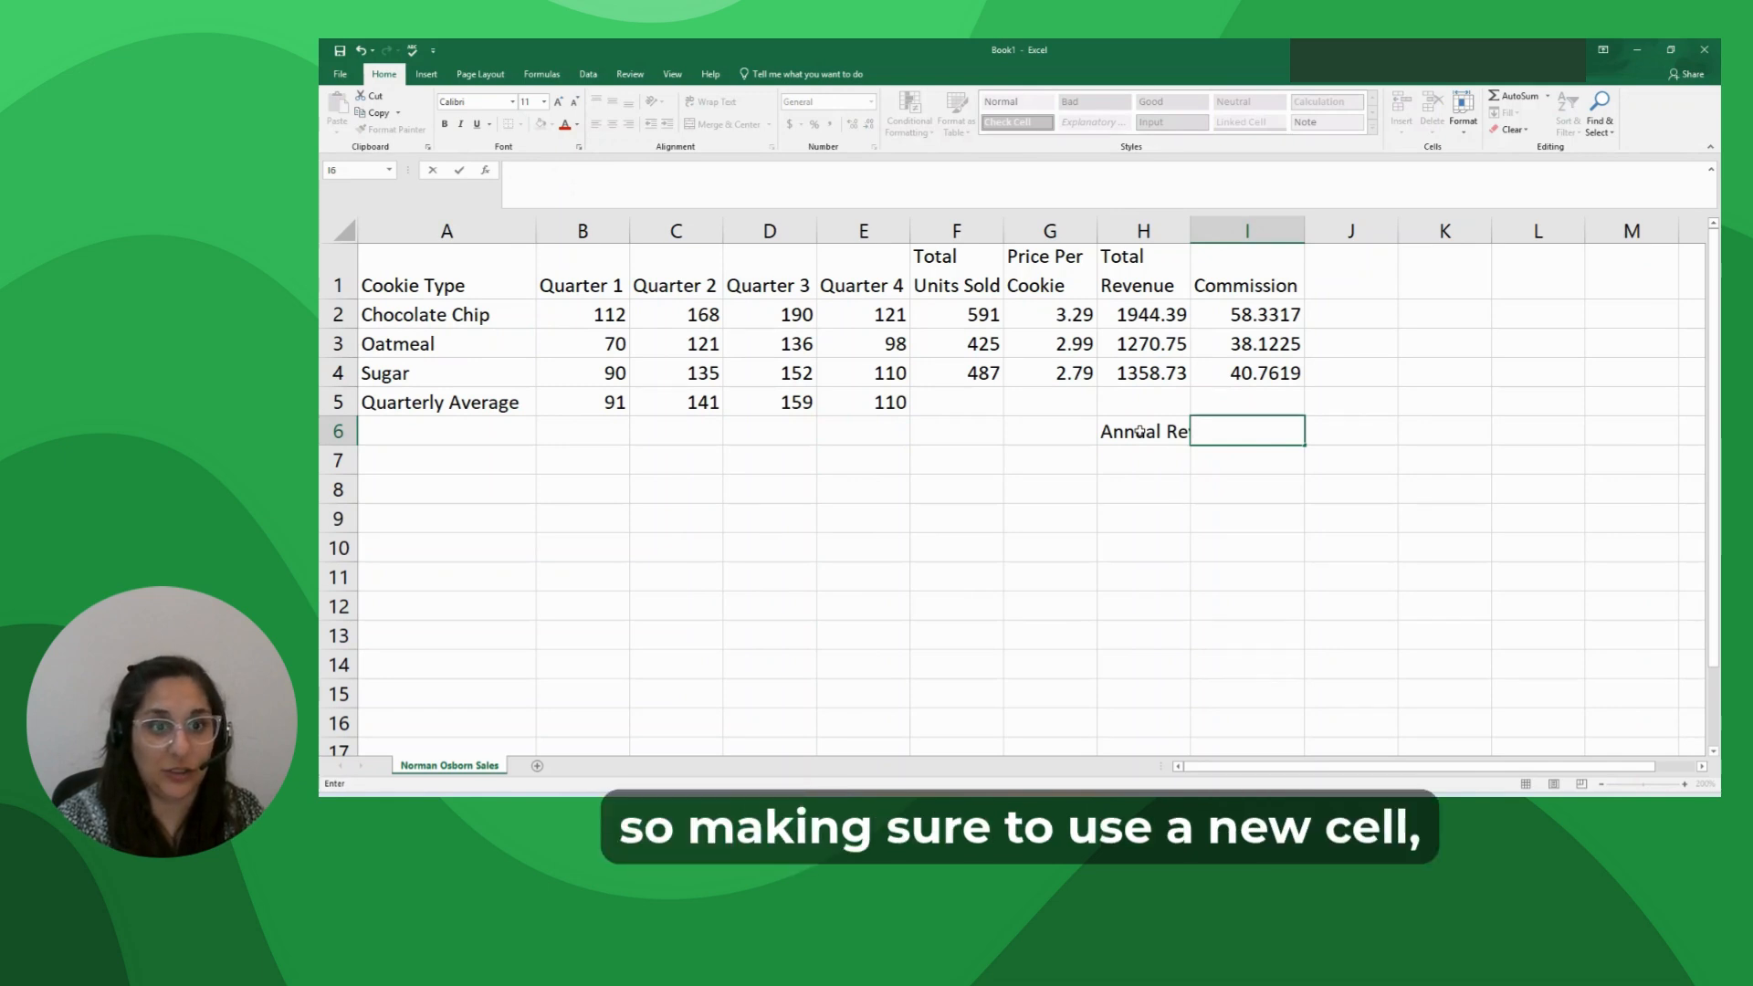
text(Annual )
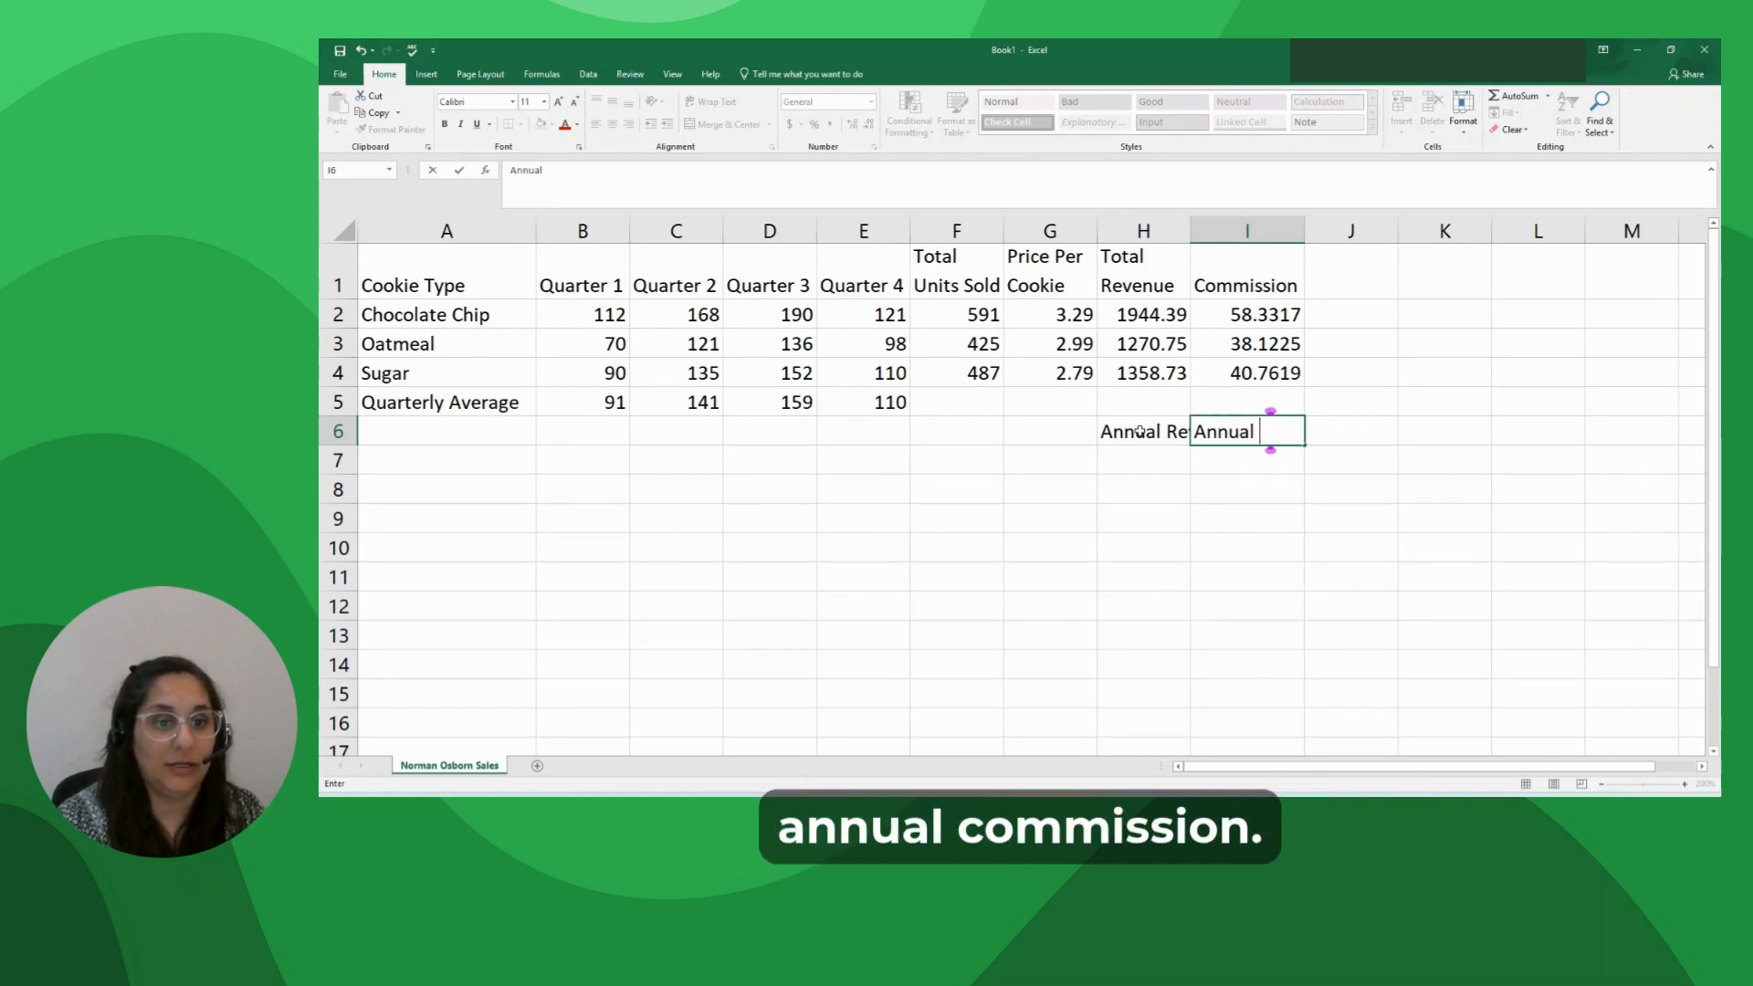
text(Commission)
key(Return)
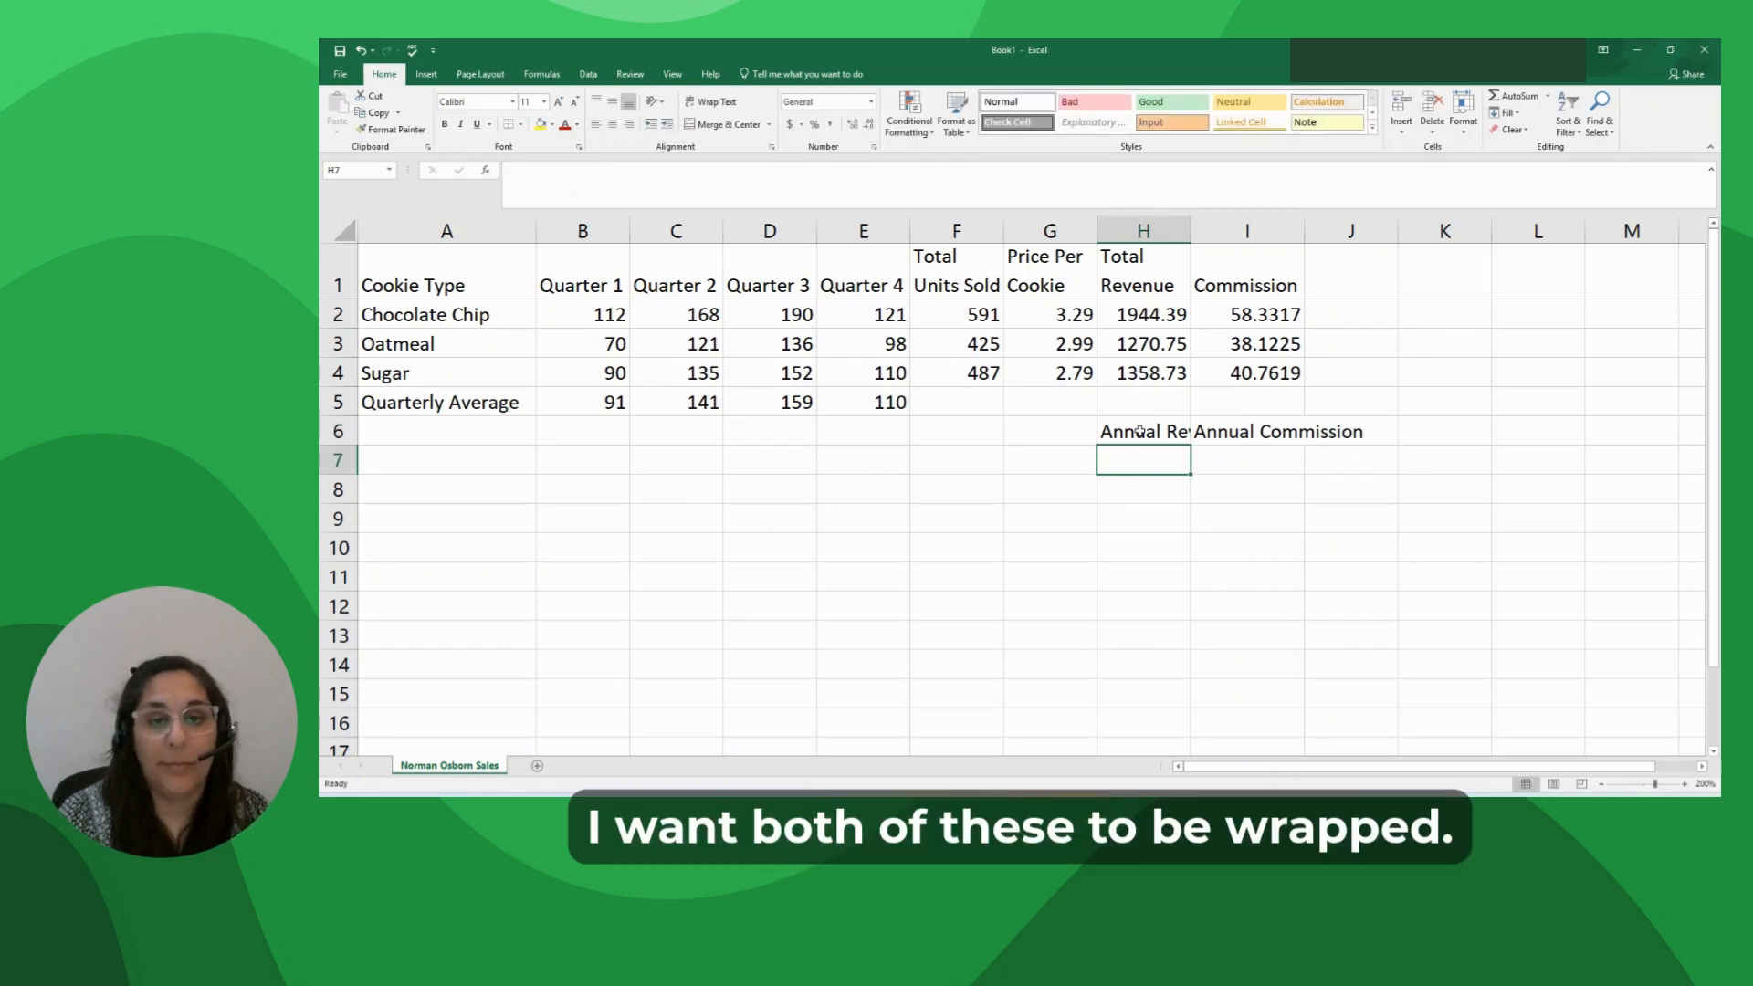
drag(1139, 431, 1210, 429)
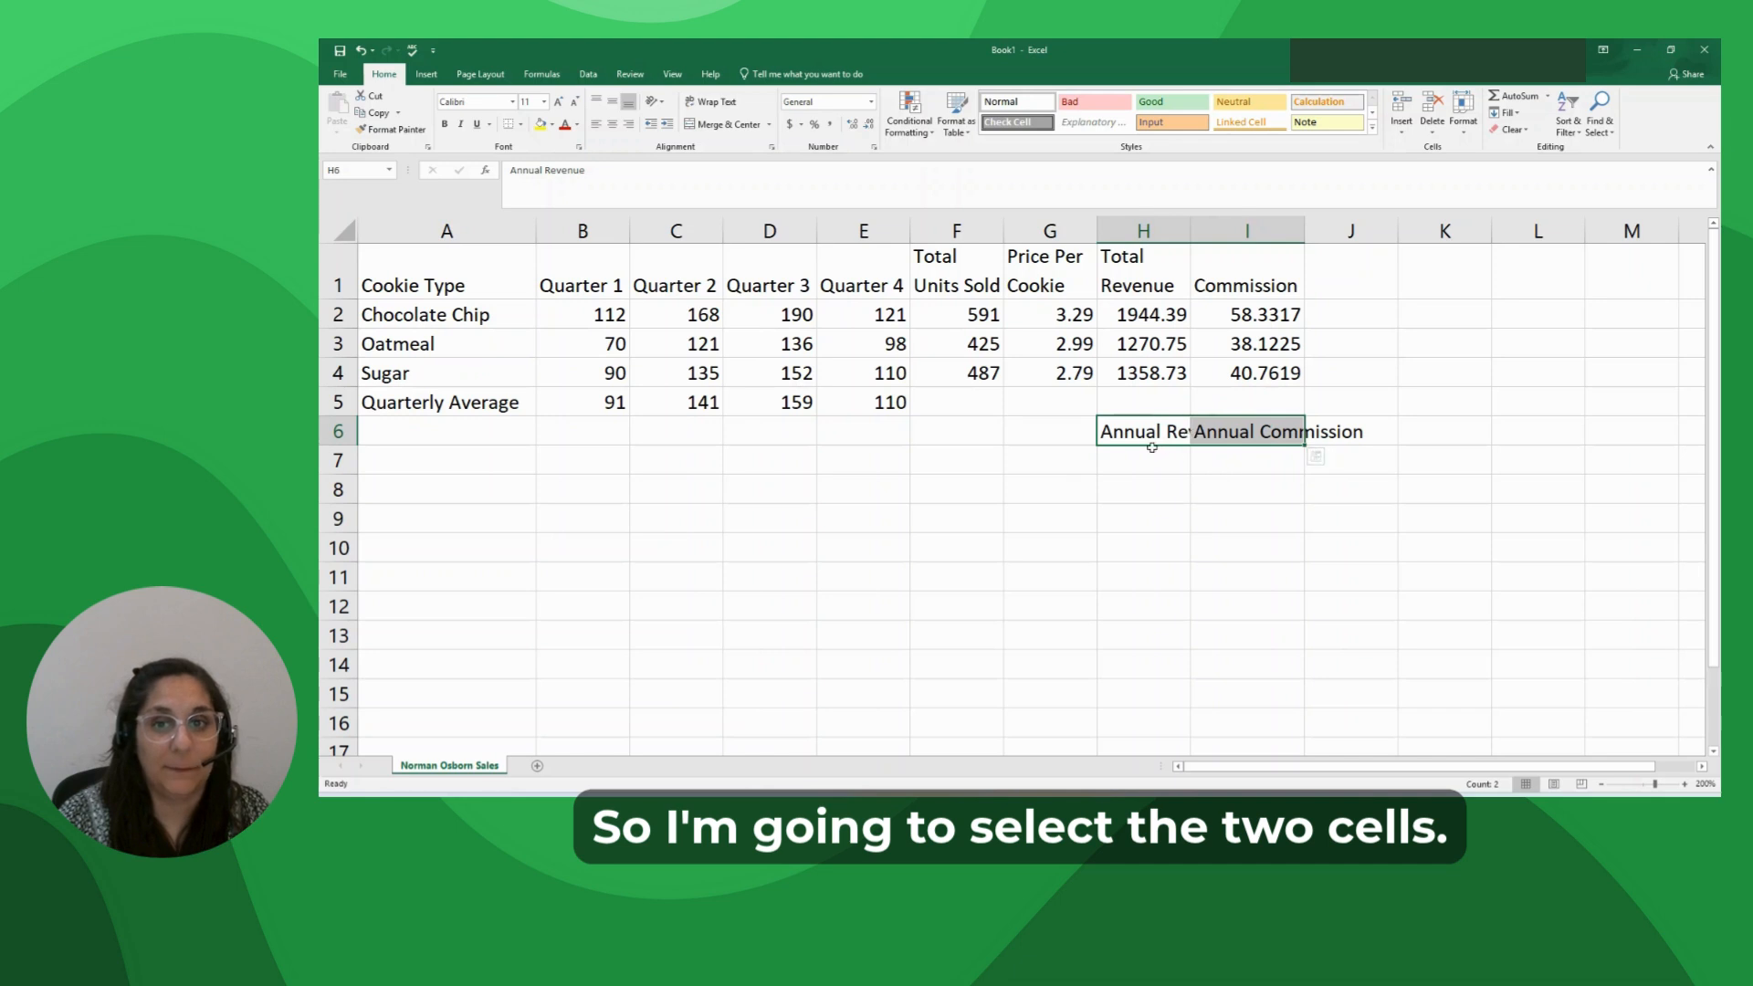
click(720, 107)
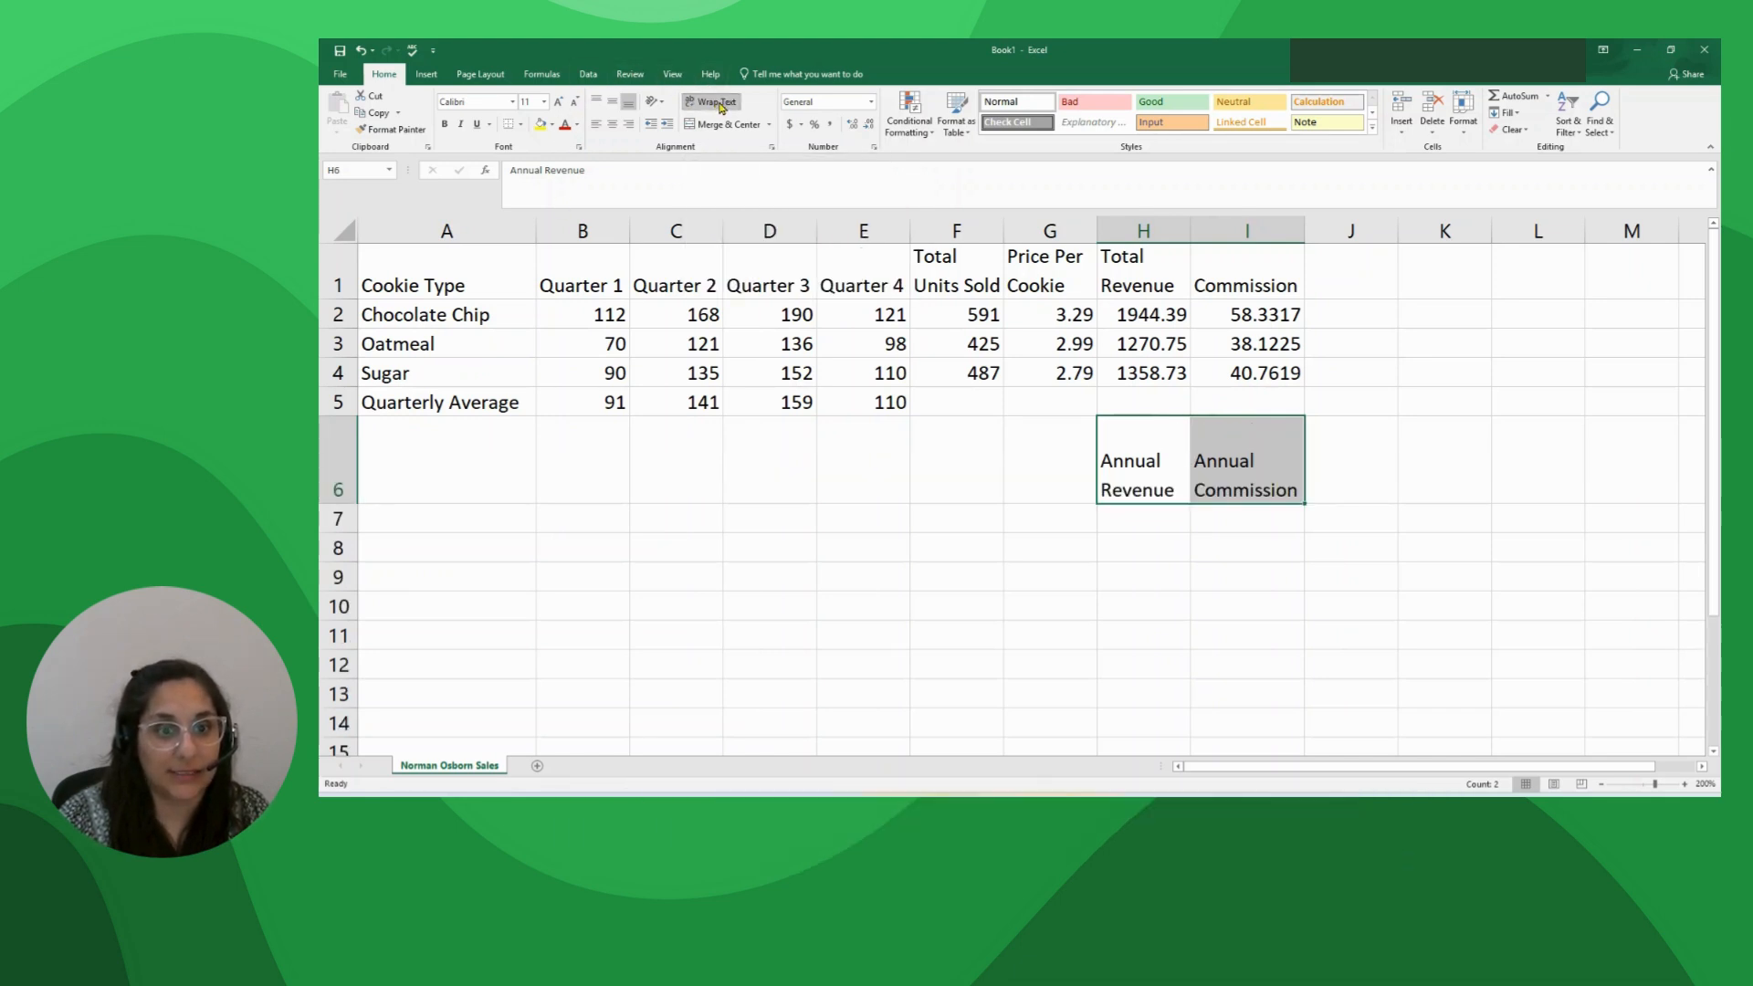
Total the annual revenue in H7 with a written-out SUM function over H2:H4
click(1164, 519)
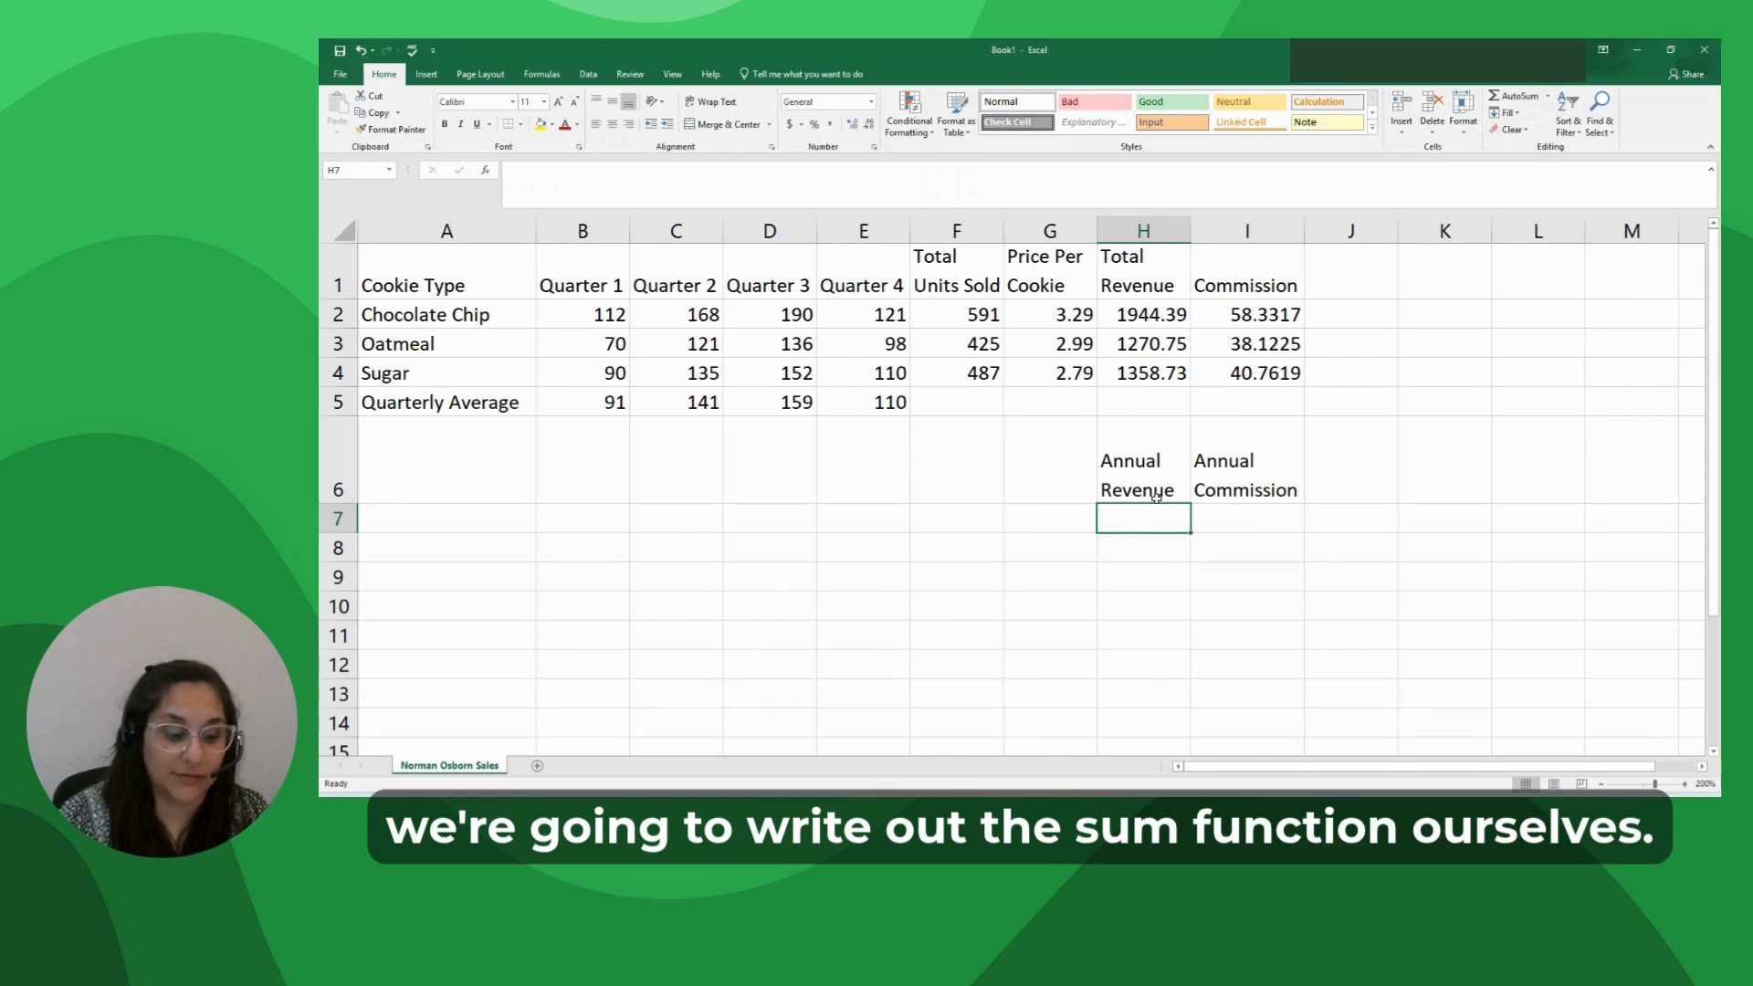
text(=sum)
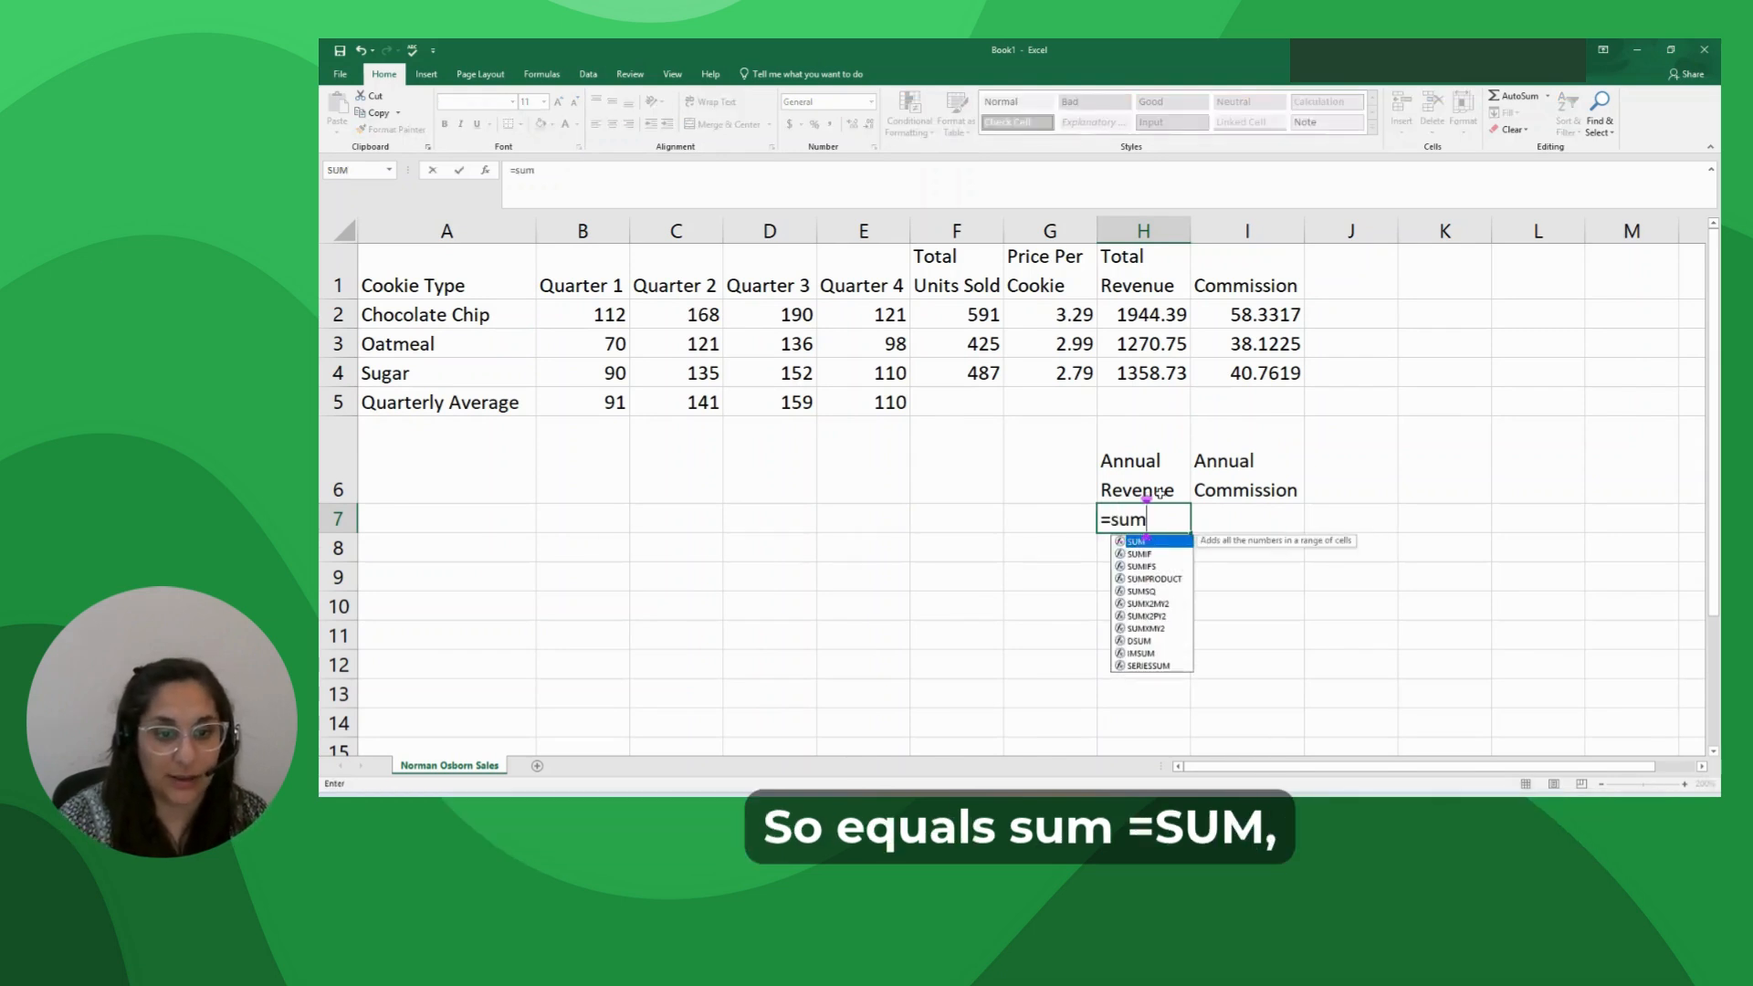
text(()
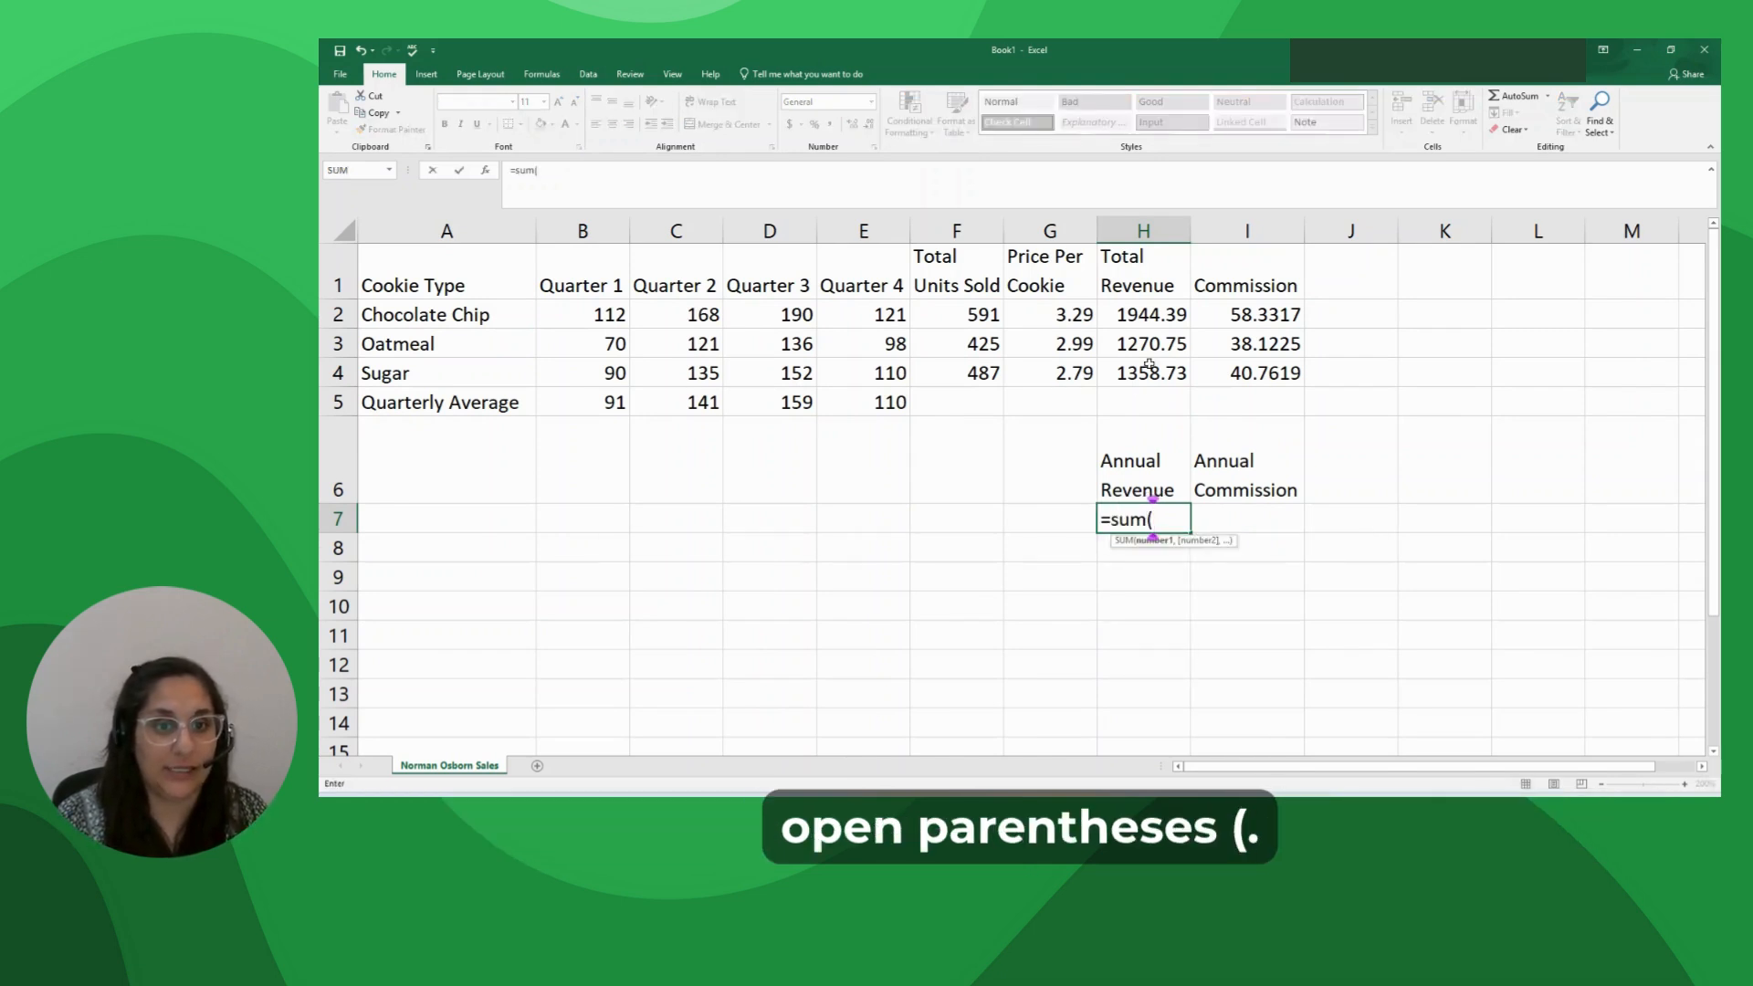
drag(1141, 315, 1141, 376)
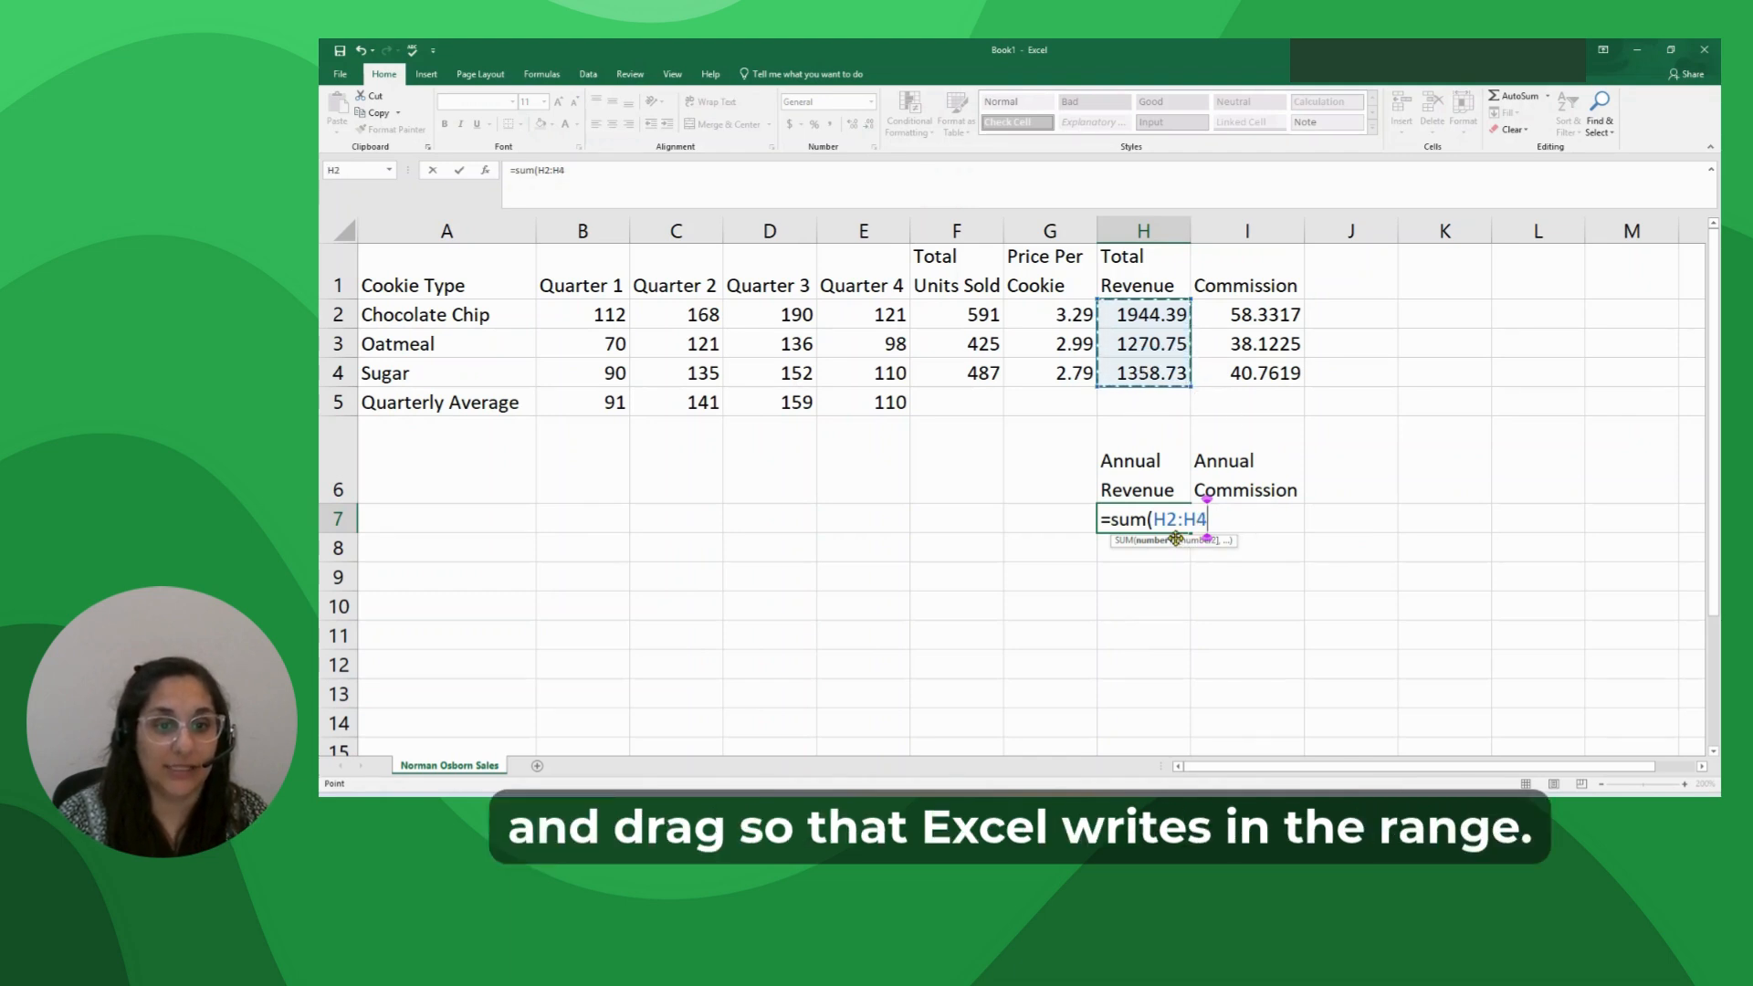
text())
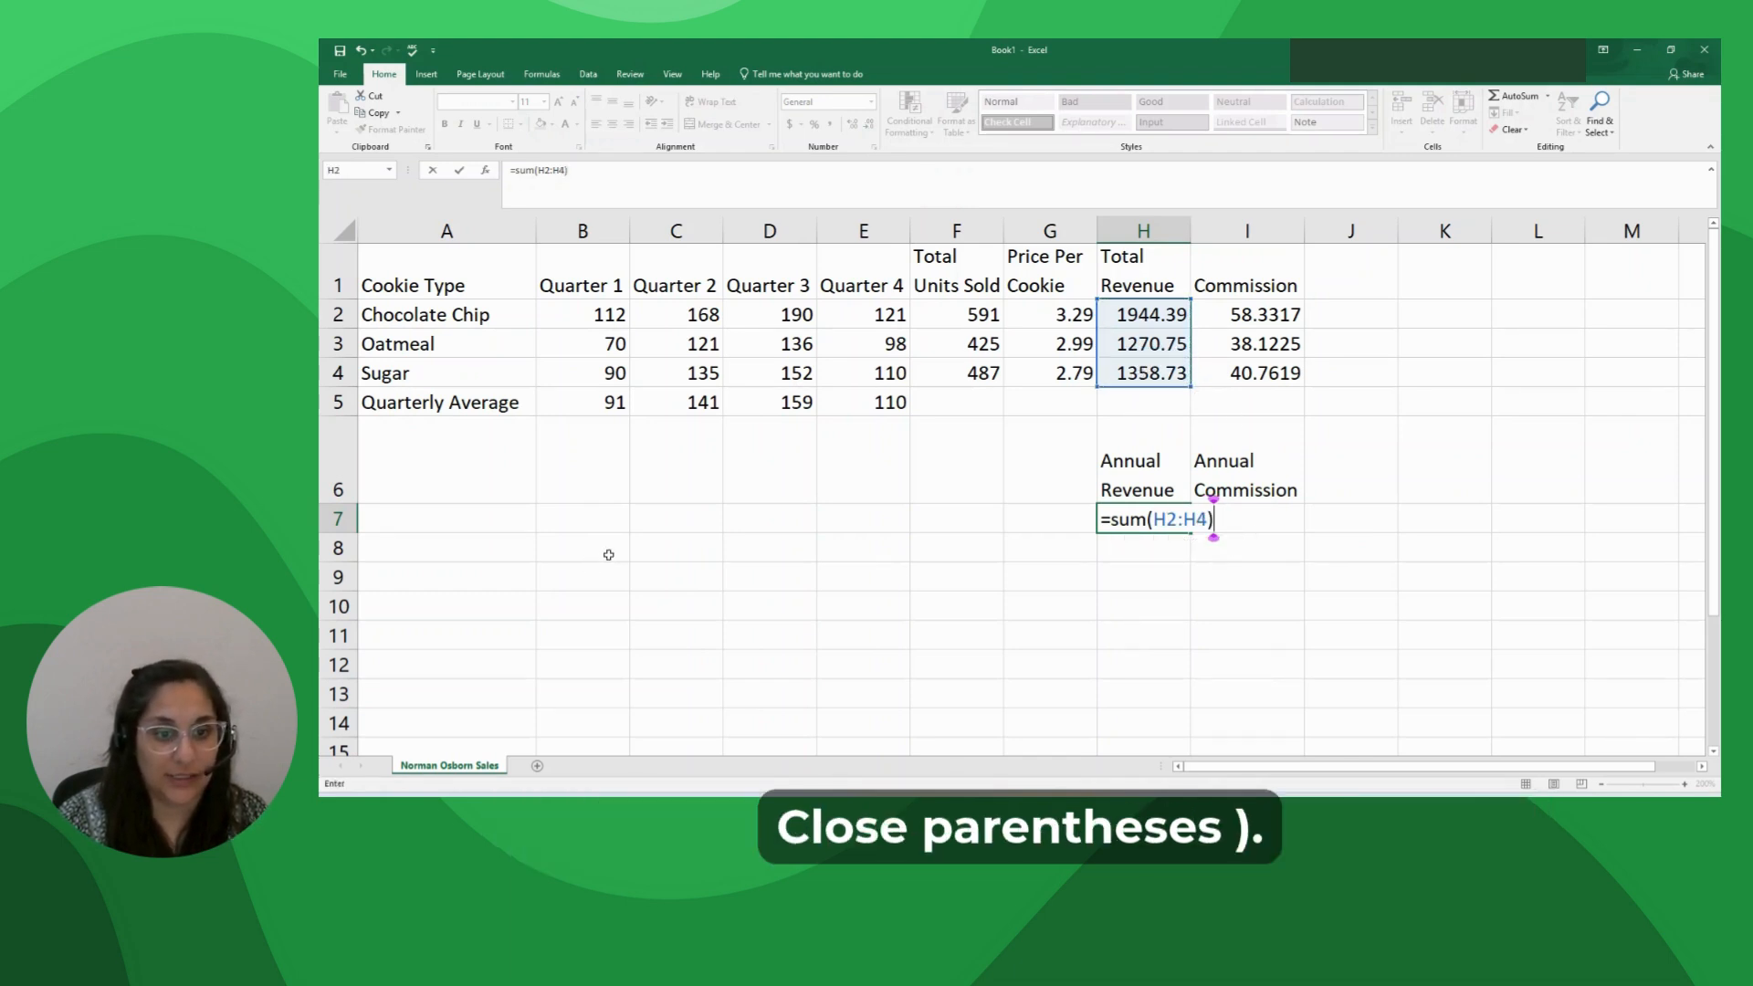
key(Return)
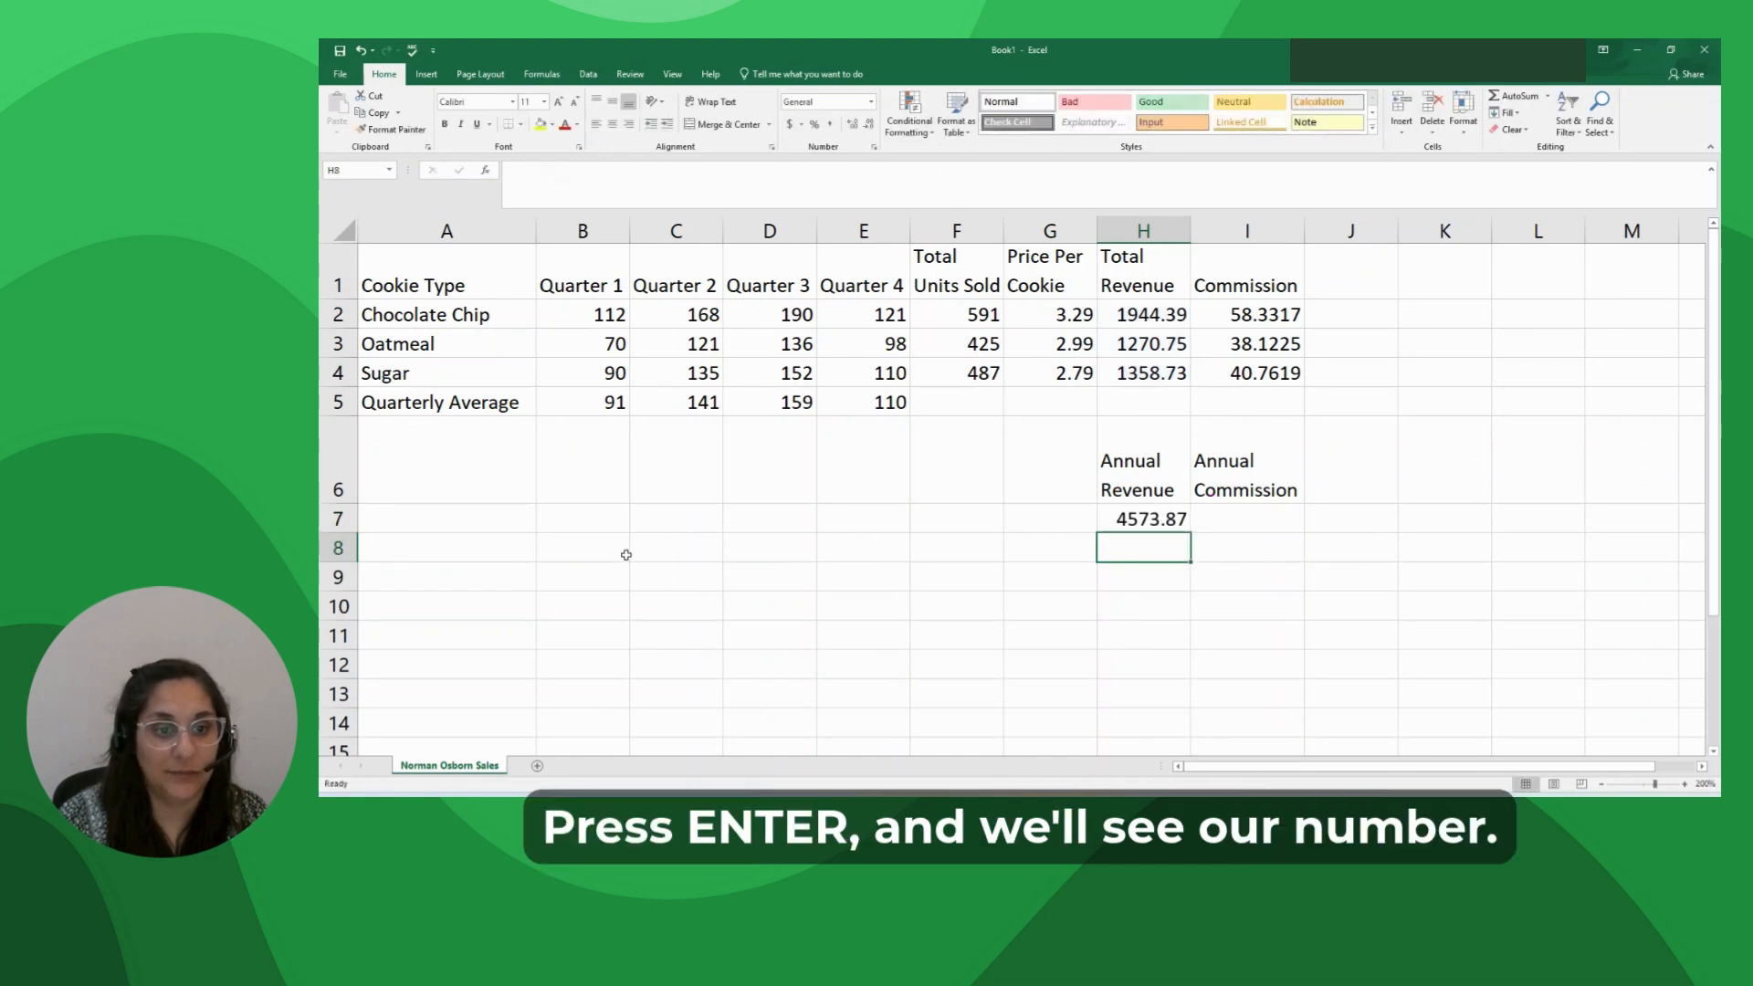
Total the annual commission in I7 with the formula =SUM(I2:I4)
click(1232, 524)
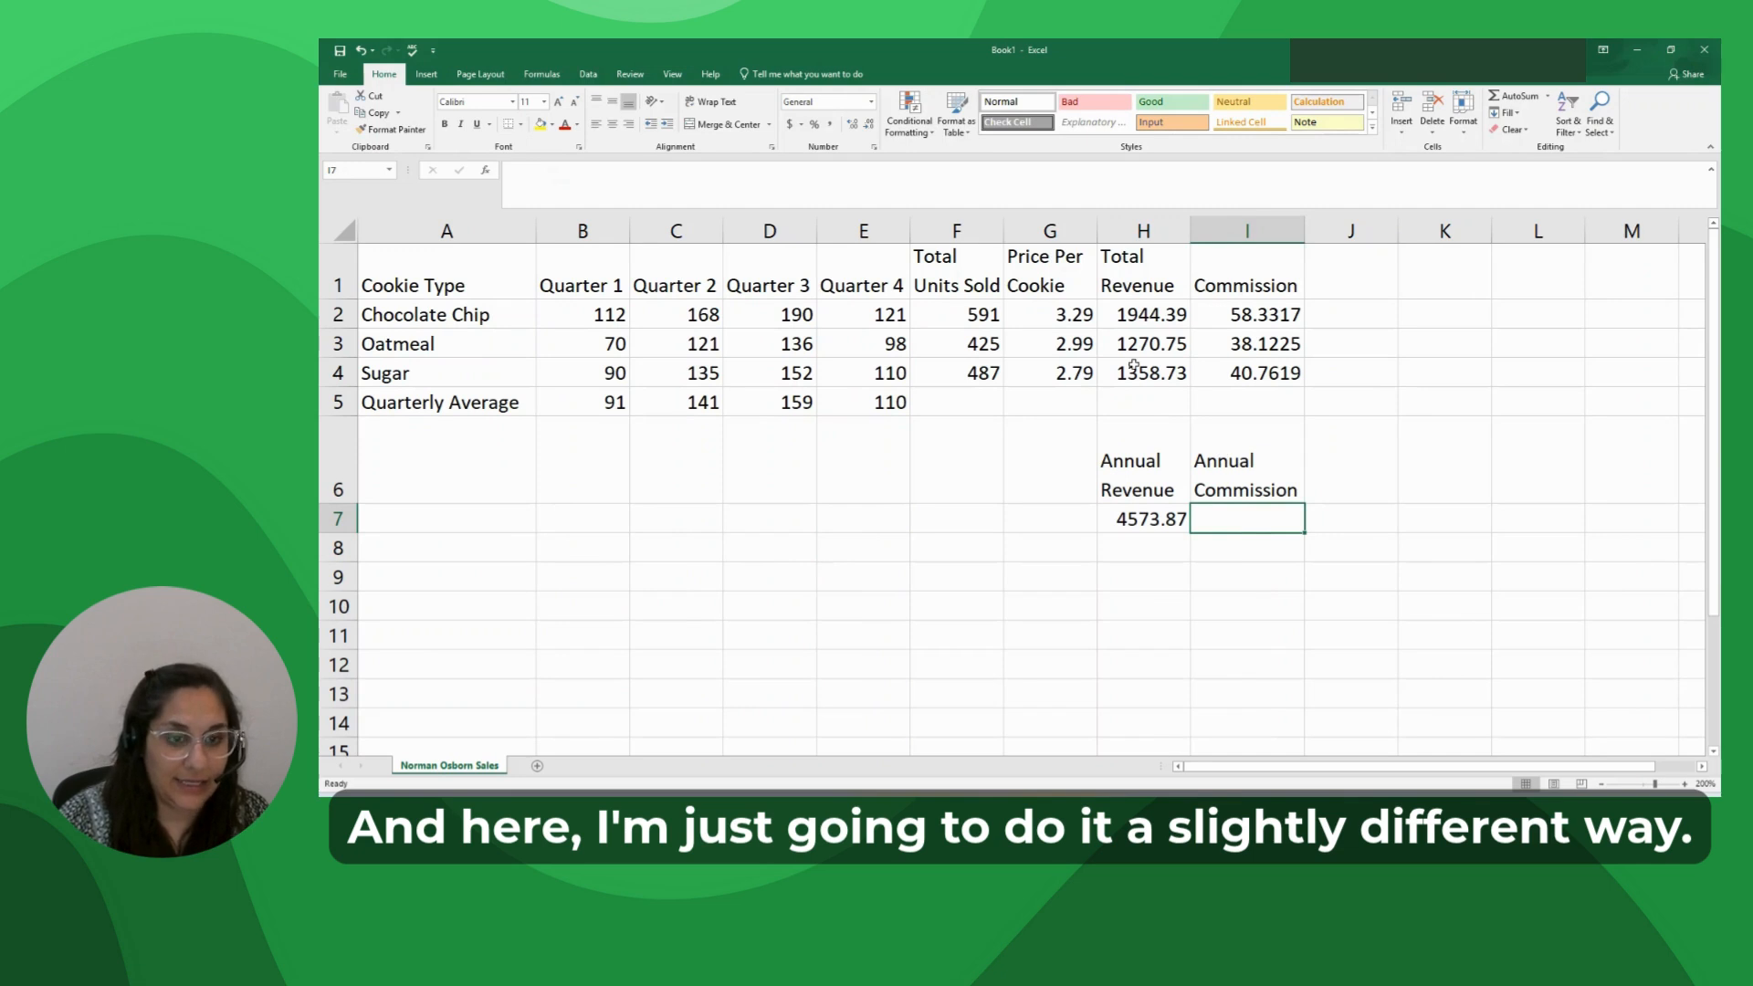
text(=)
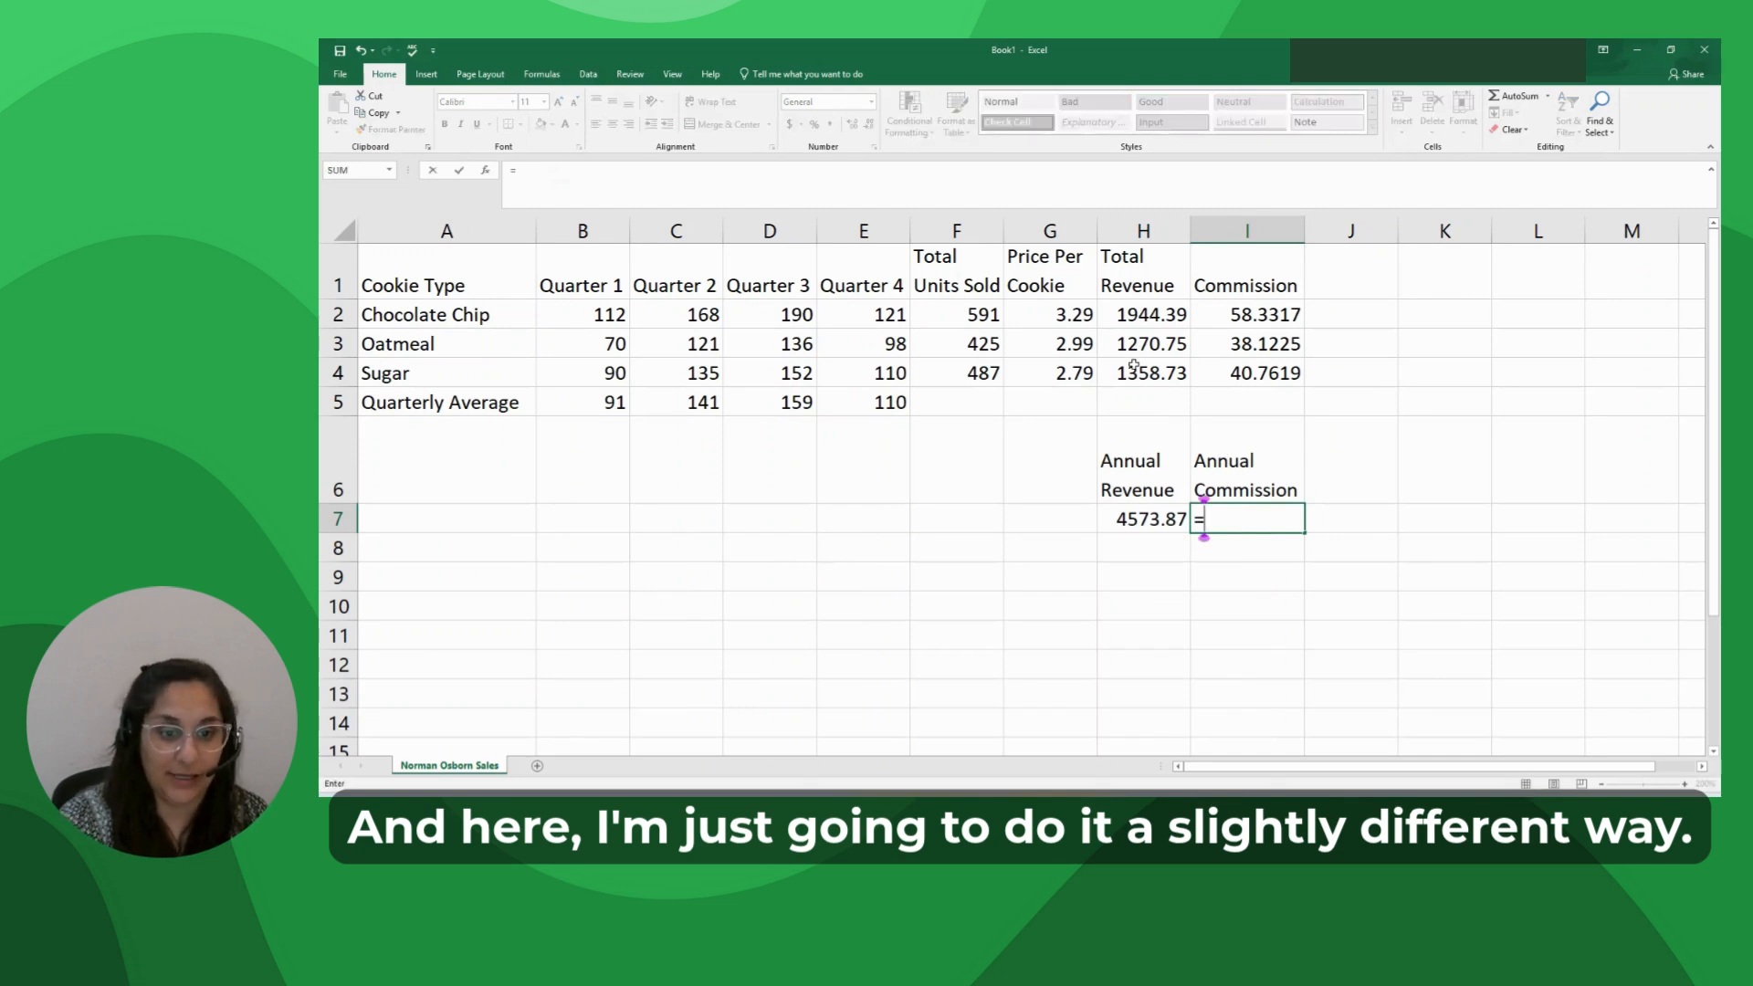
text(sum)
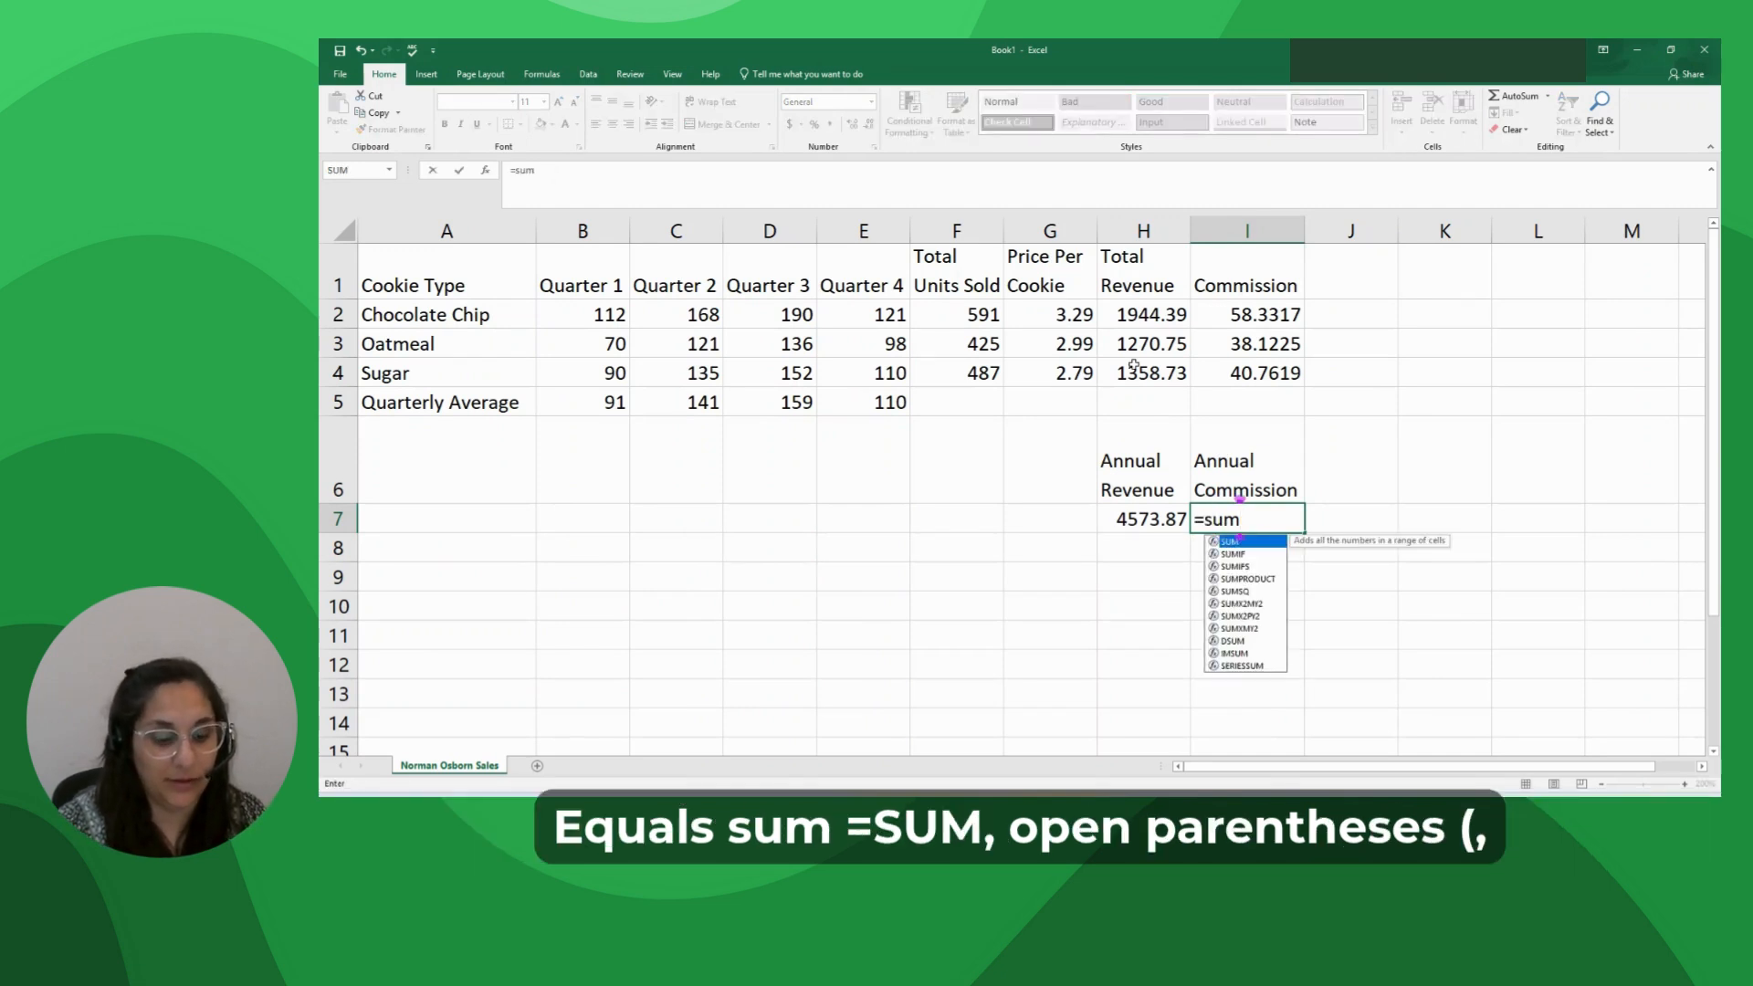
text((I)
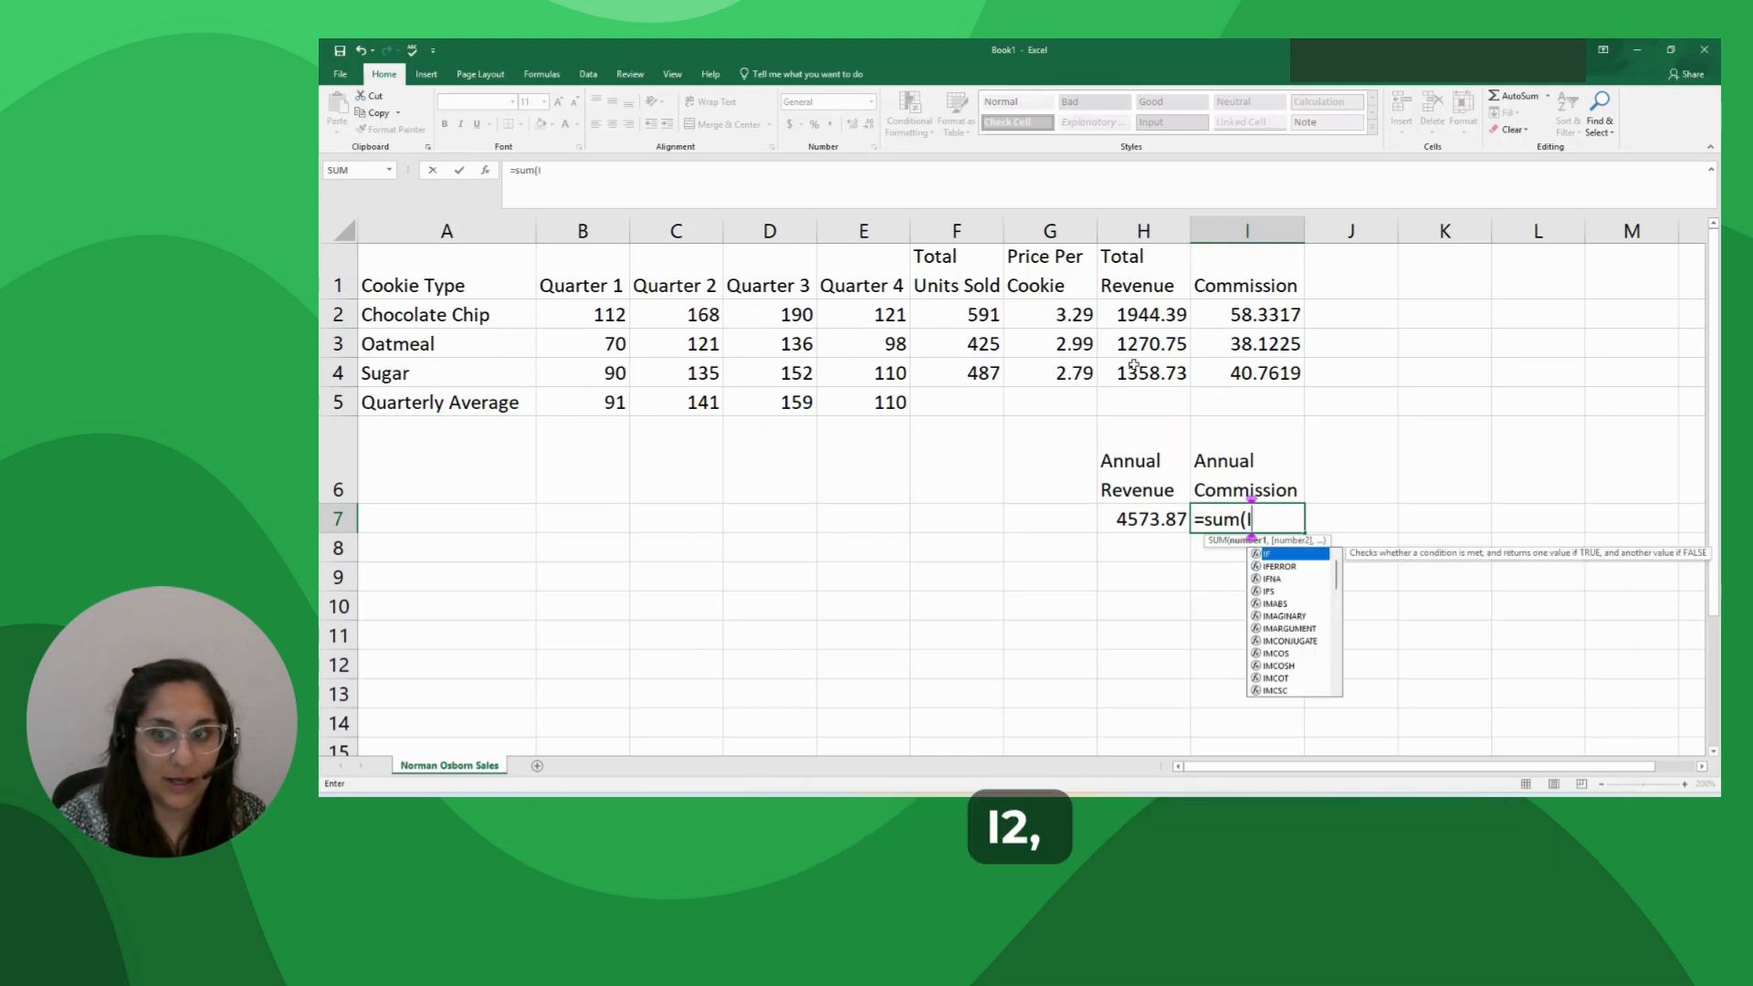
text(2:)
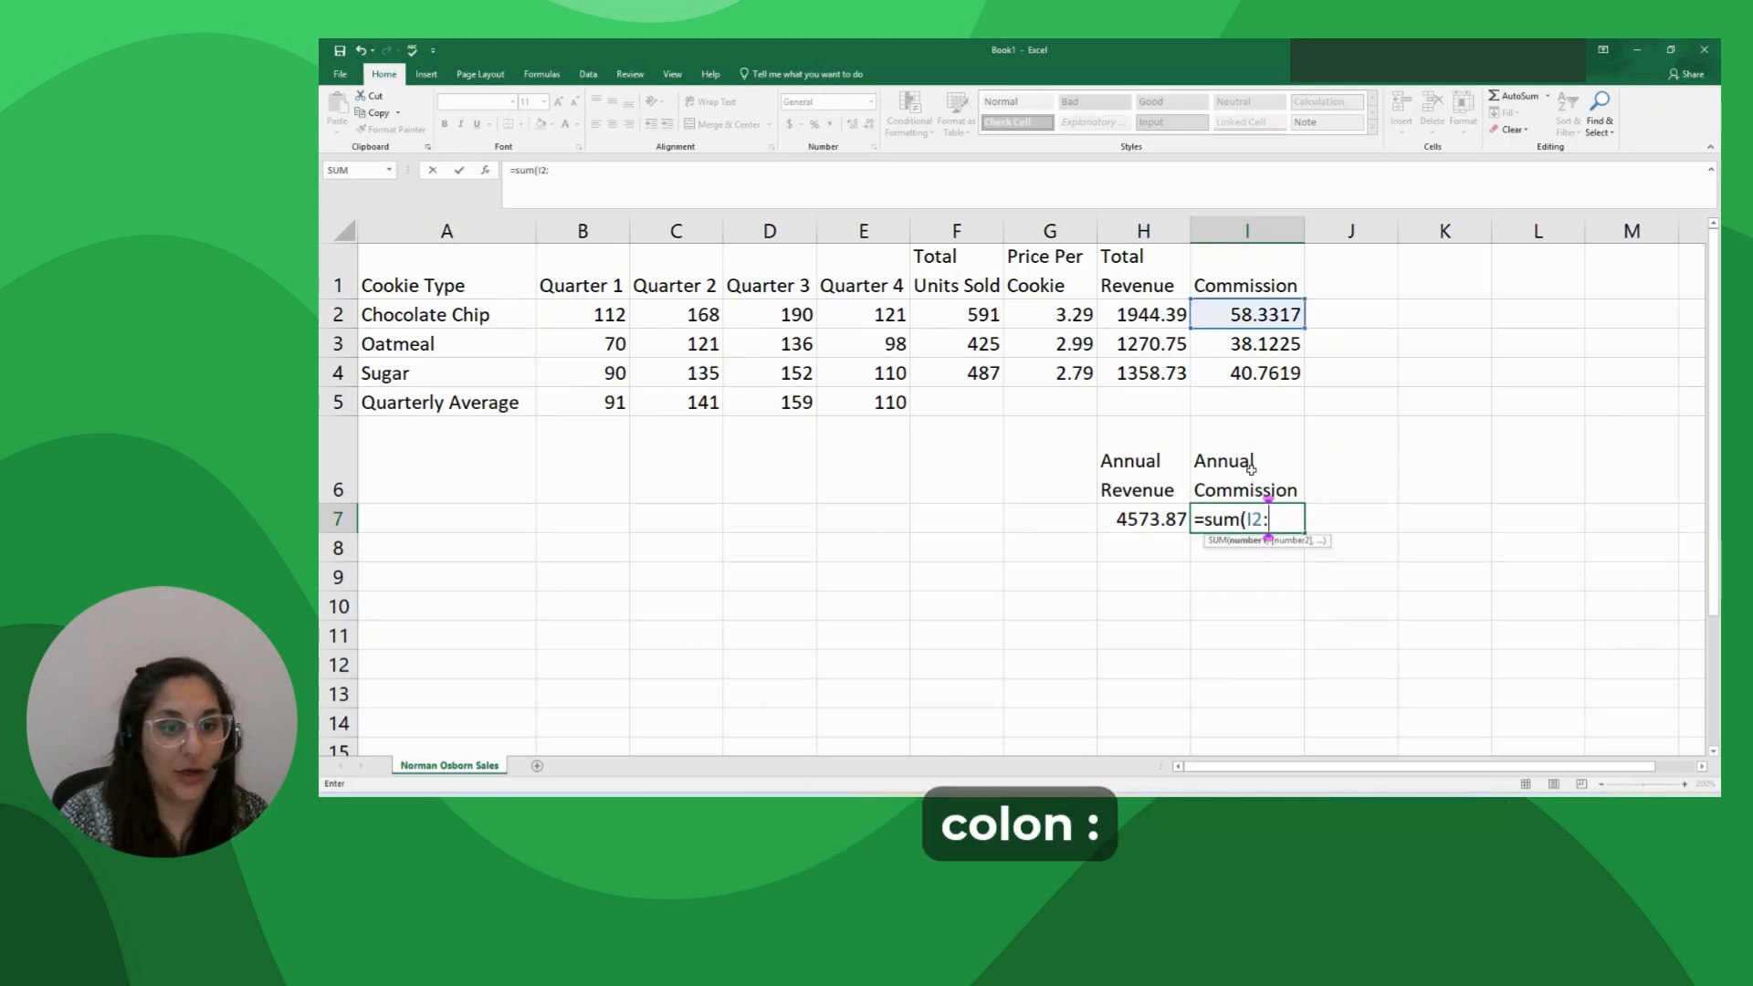
text(I)
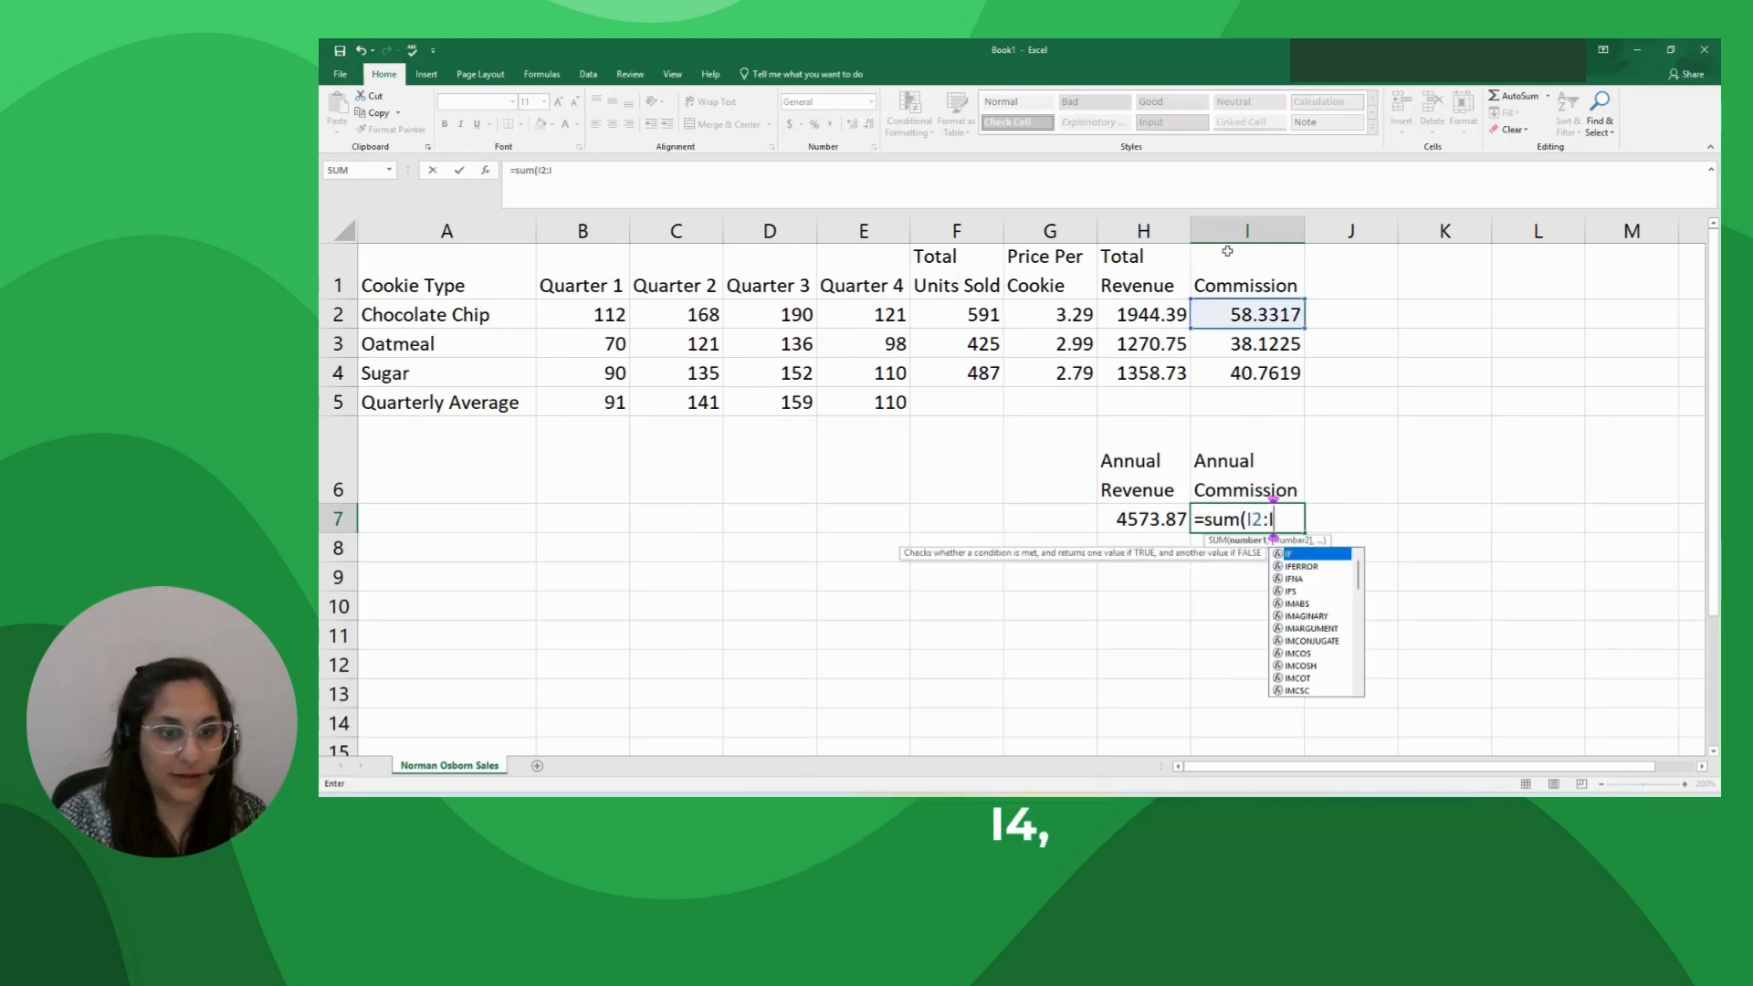
text(4)
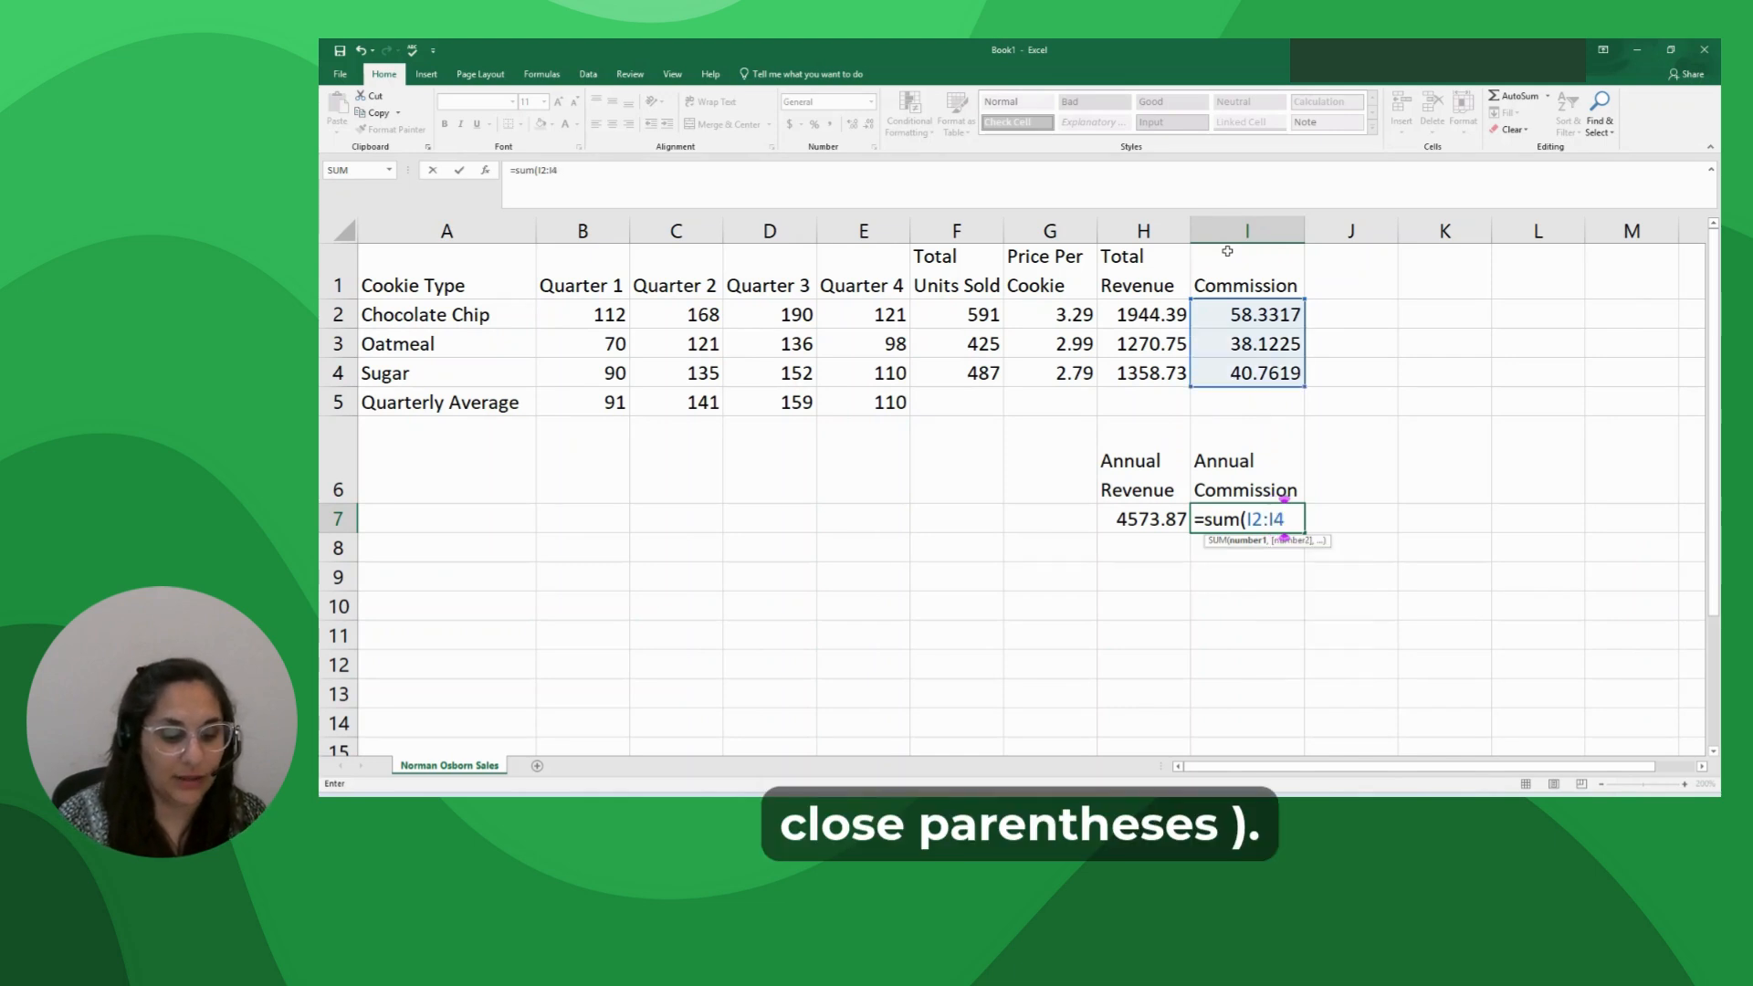
text())
key(Return)
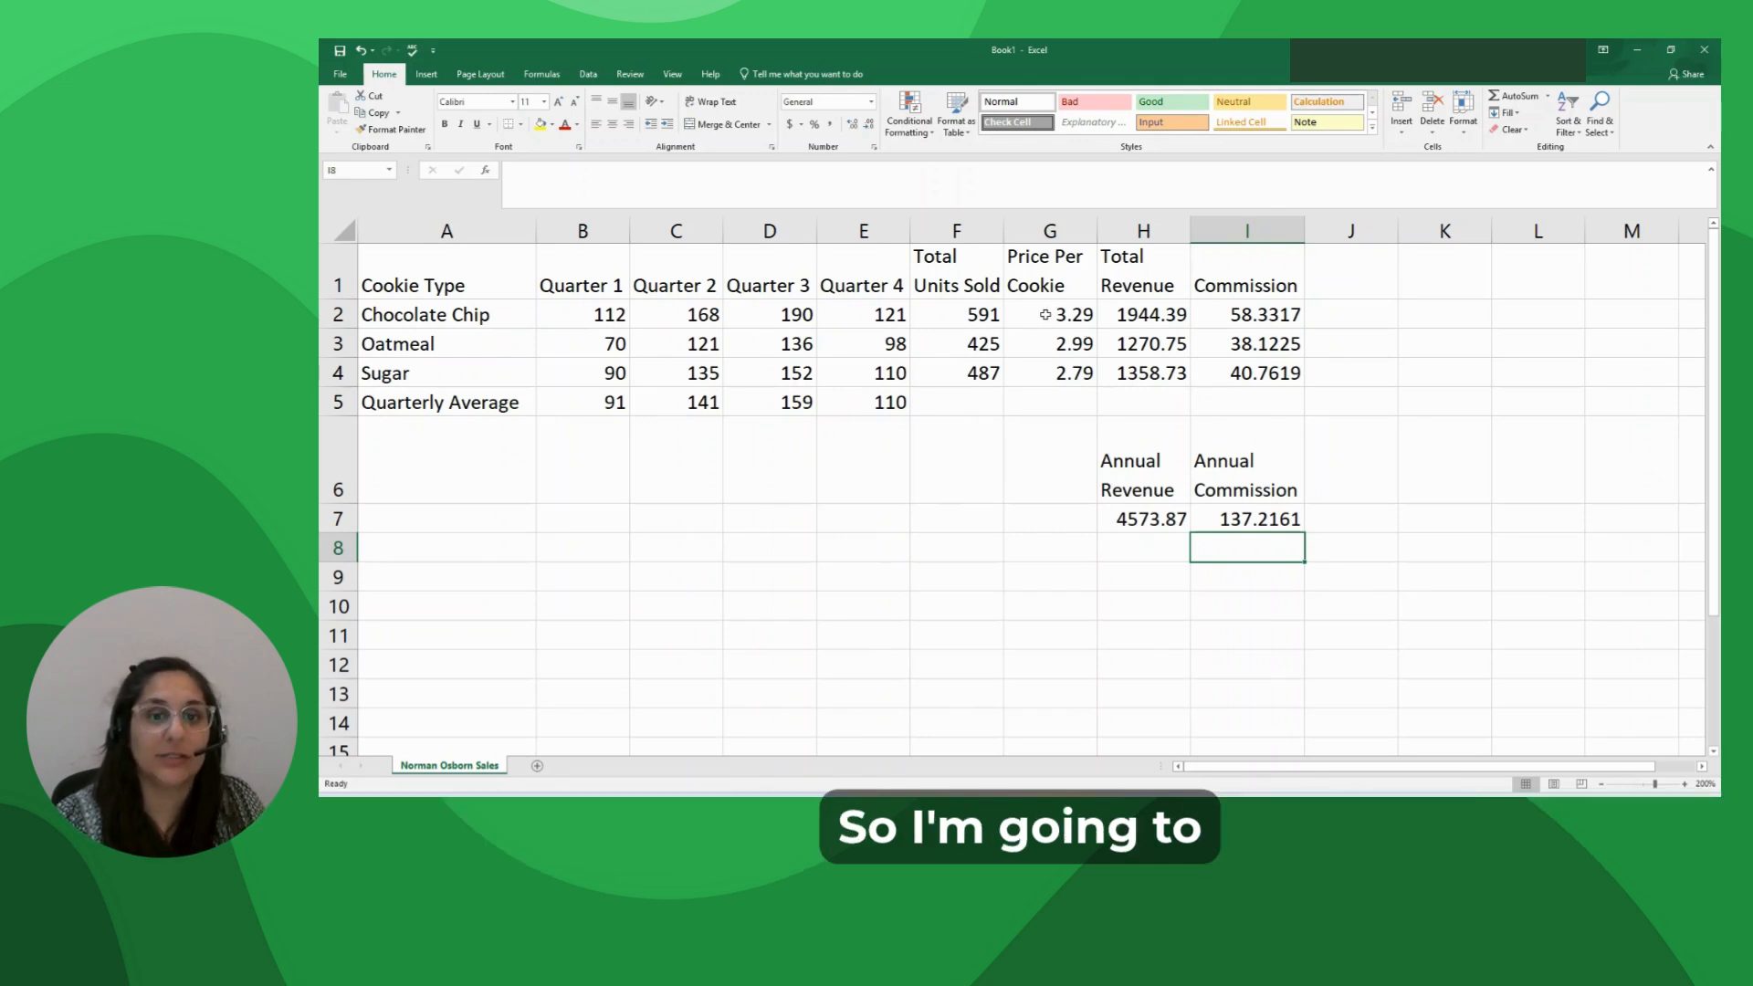
Format the price, revenue and commission values in G2:I4 as Currency and center them horizontally
drag(1048, 313, 1246, 373)
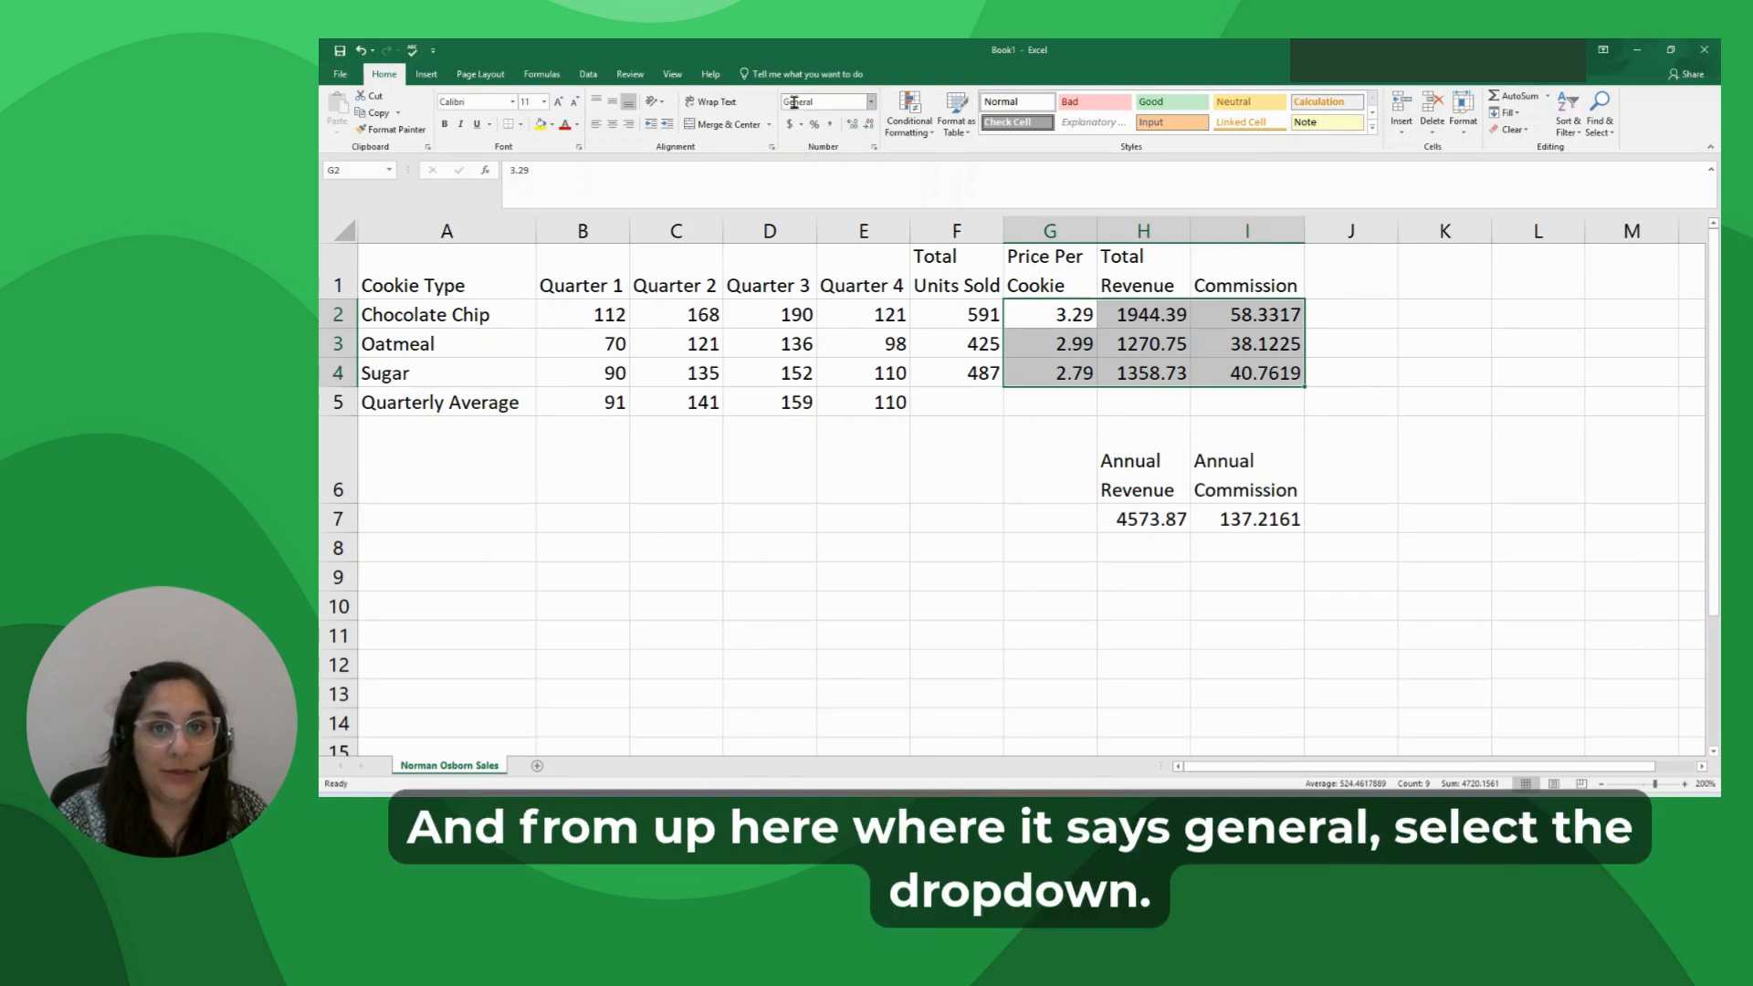
click(870, 107)
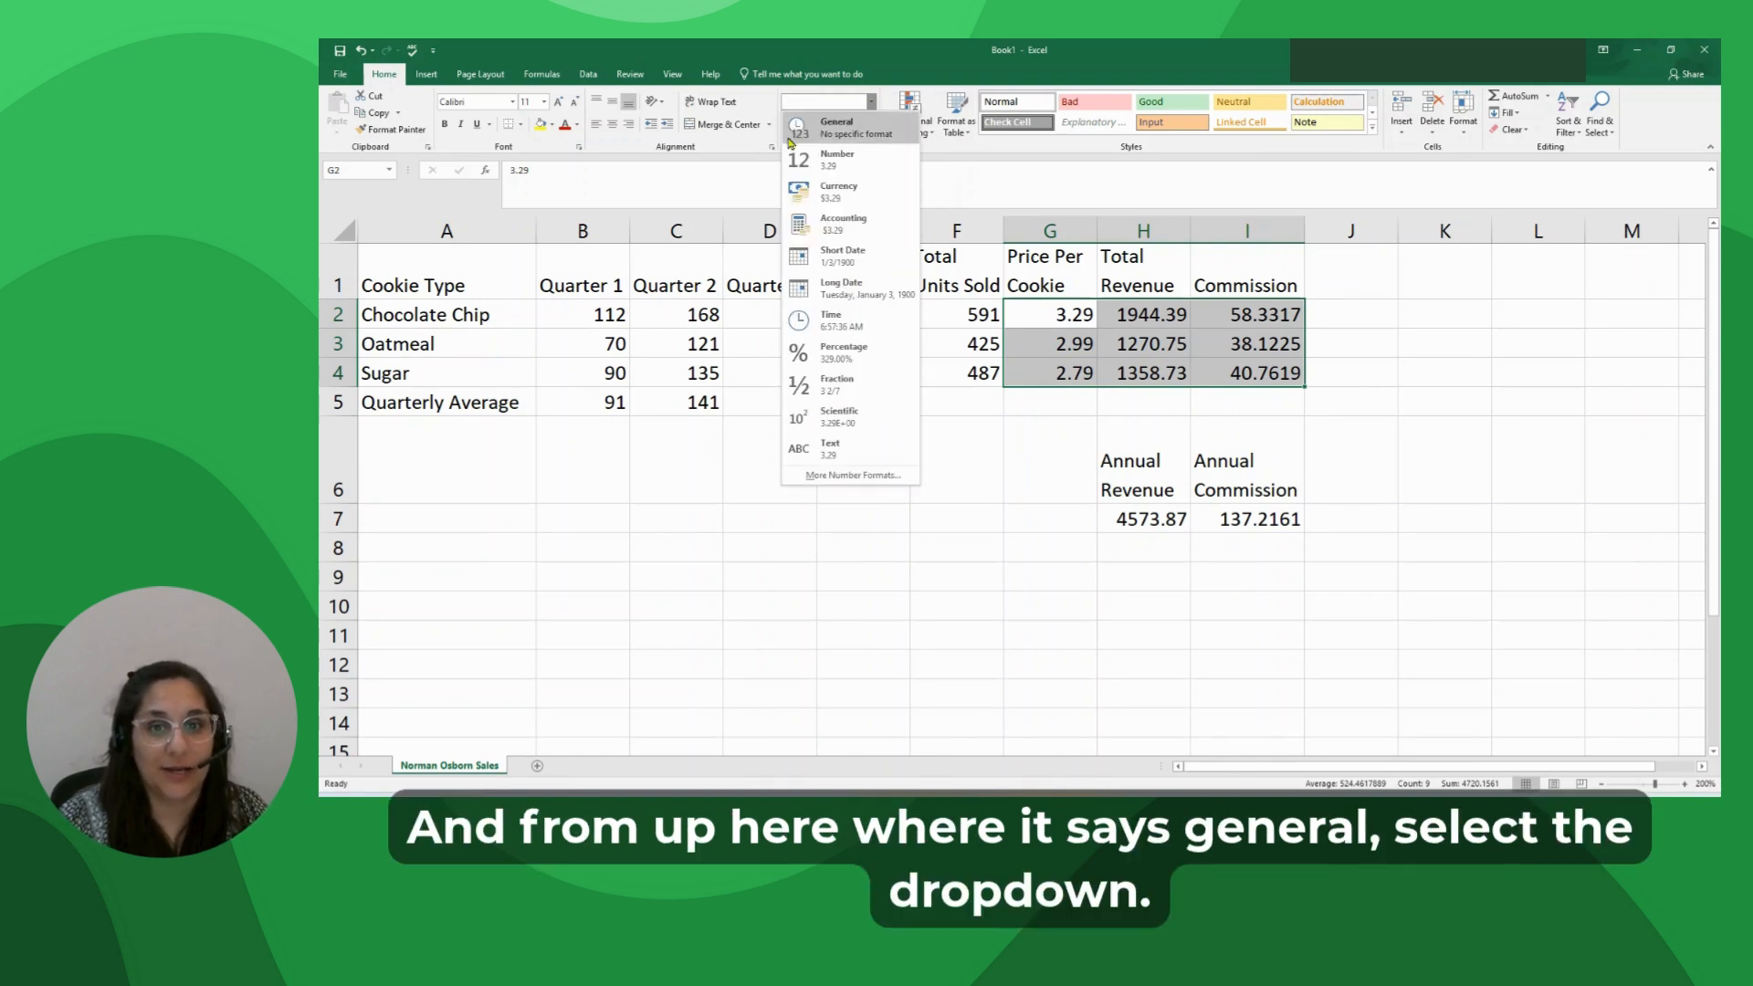
click(833, 192)
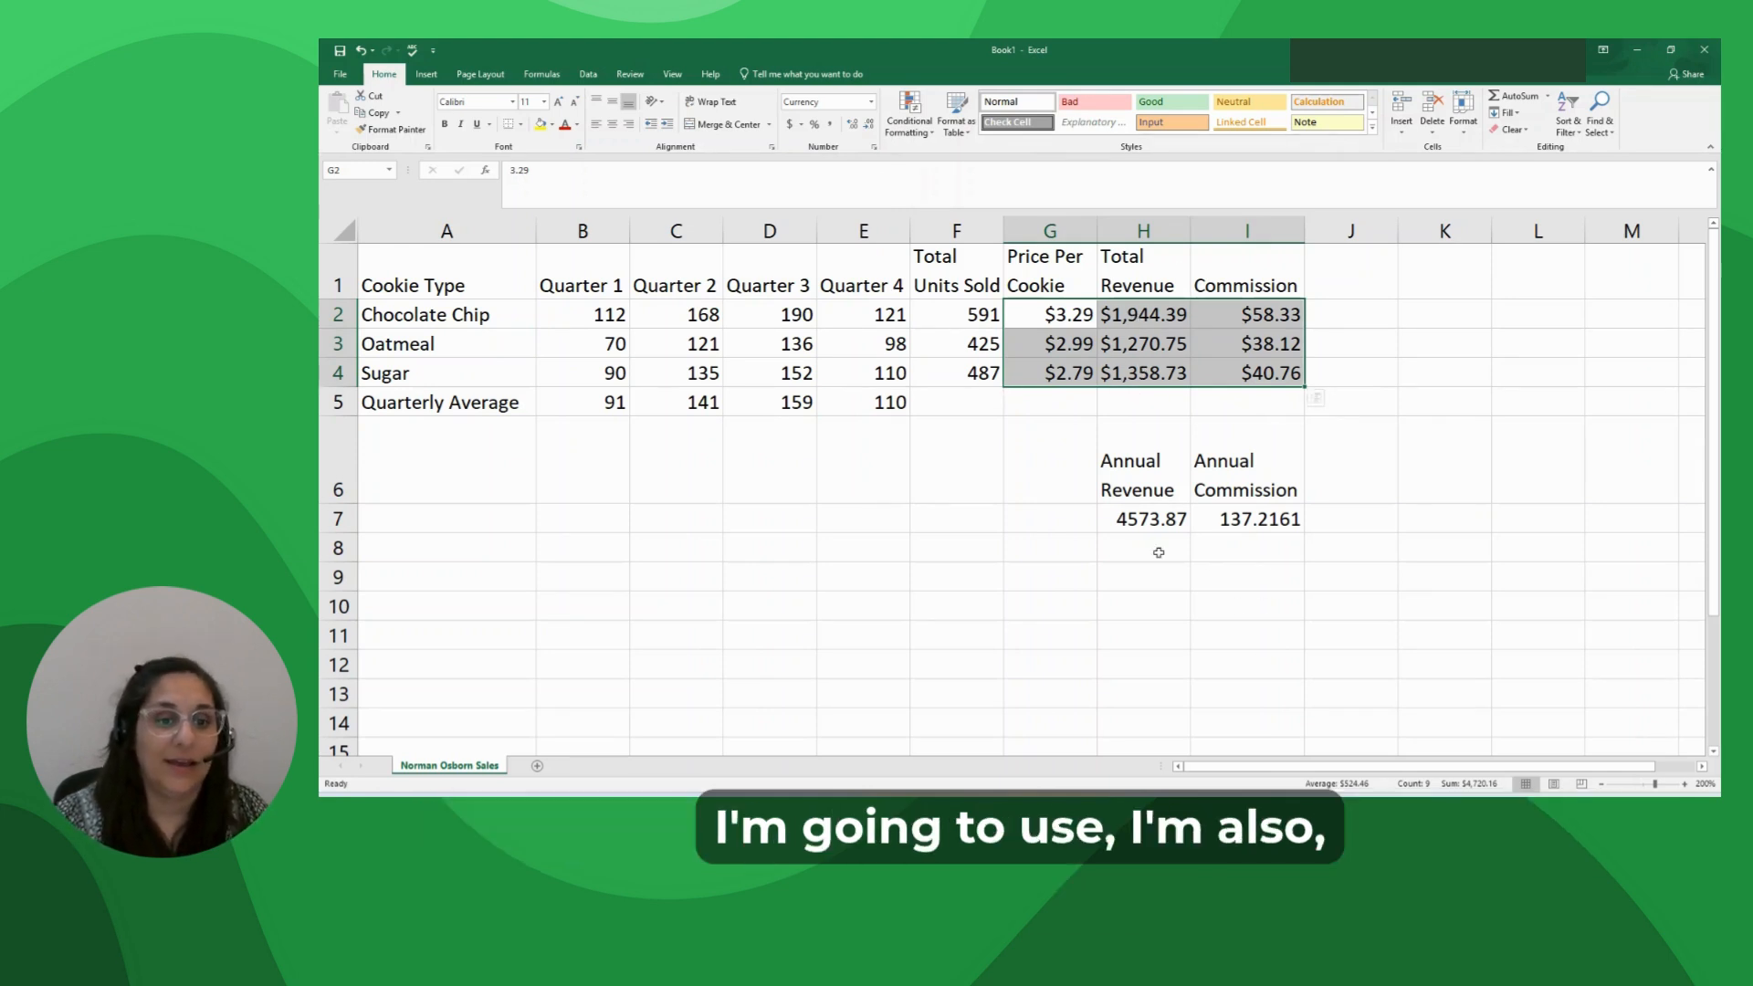
click(1032, 342)
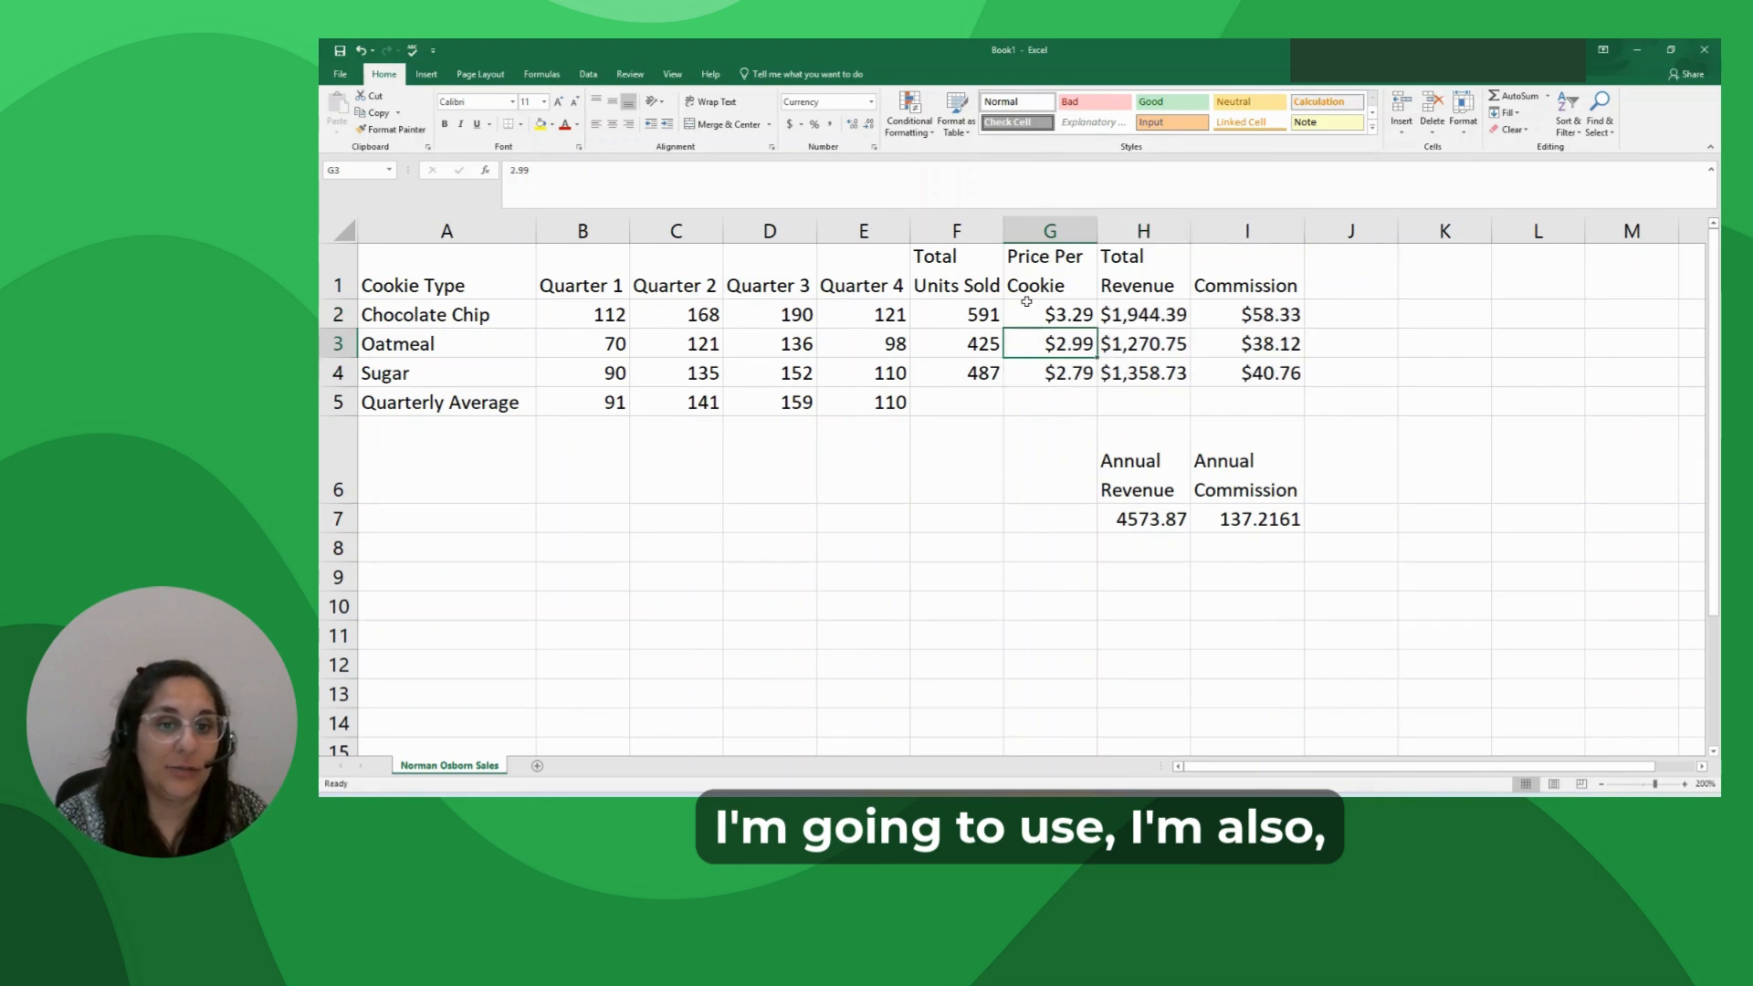
drag(1031, 315, 1198, 366)
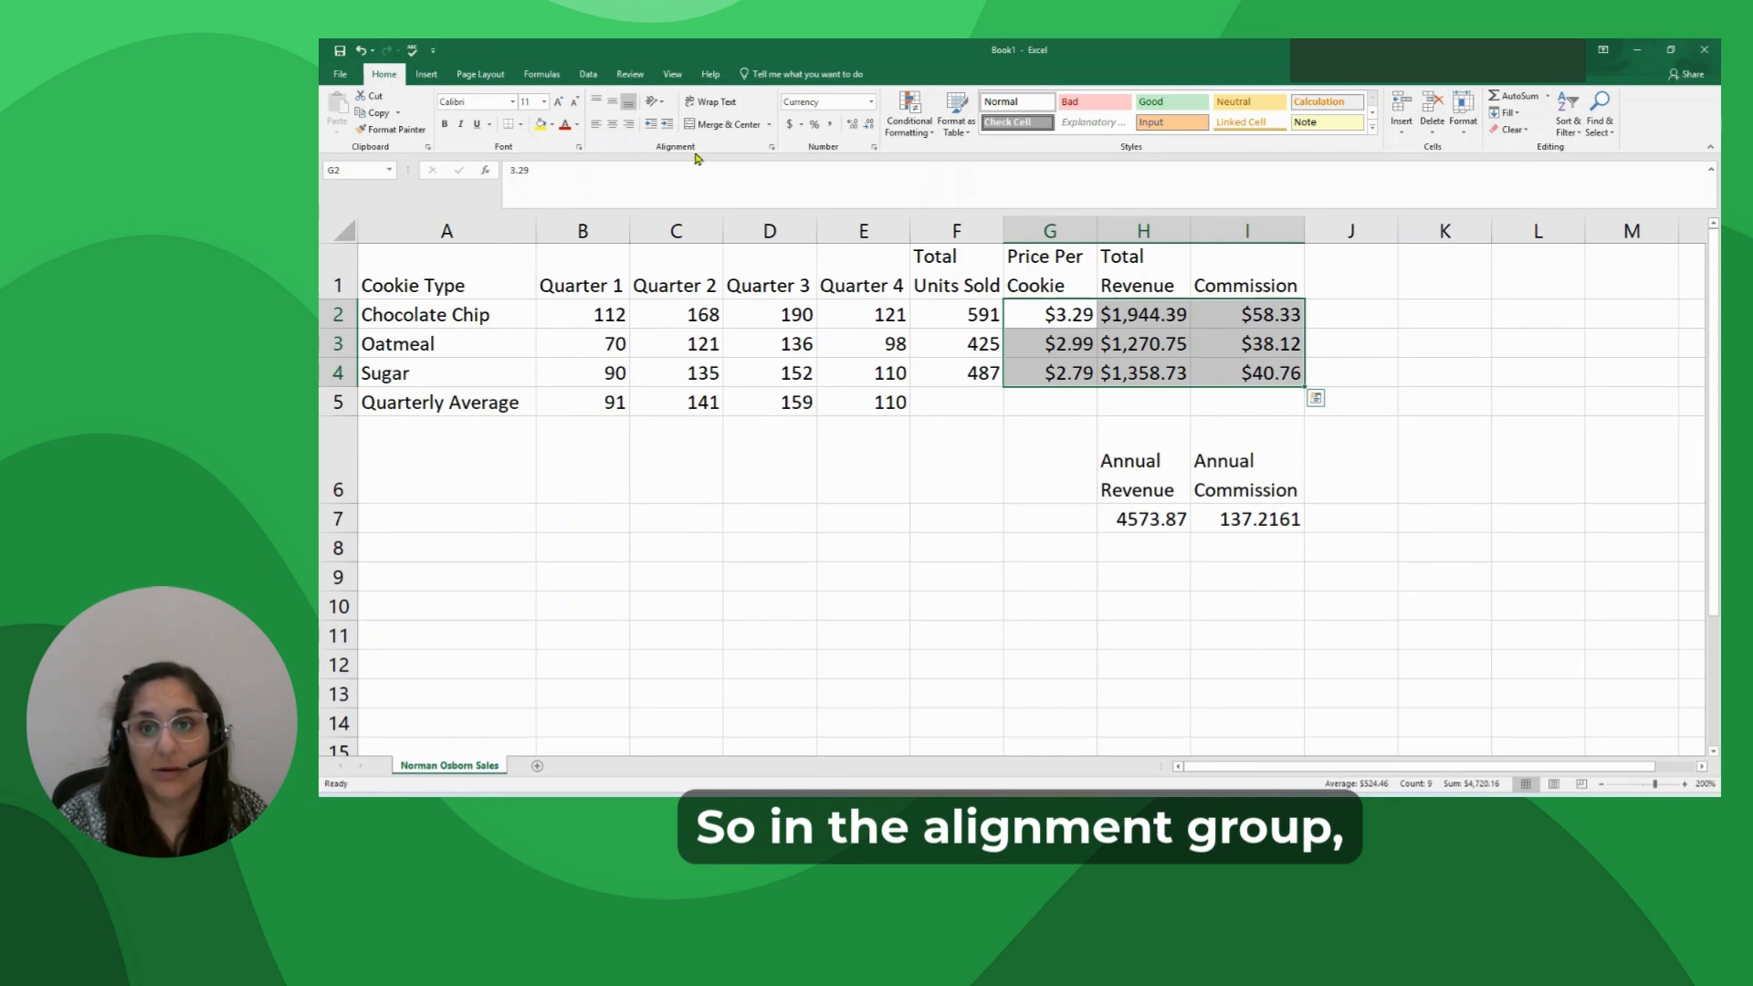
click(612, 126)
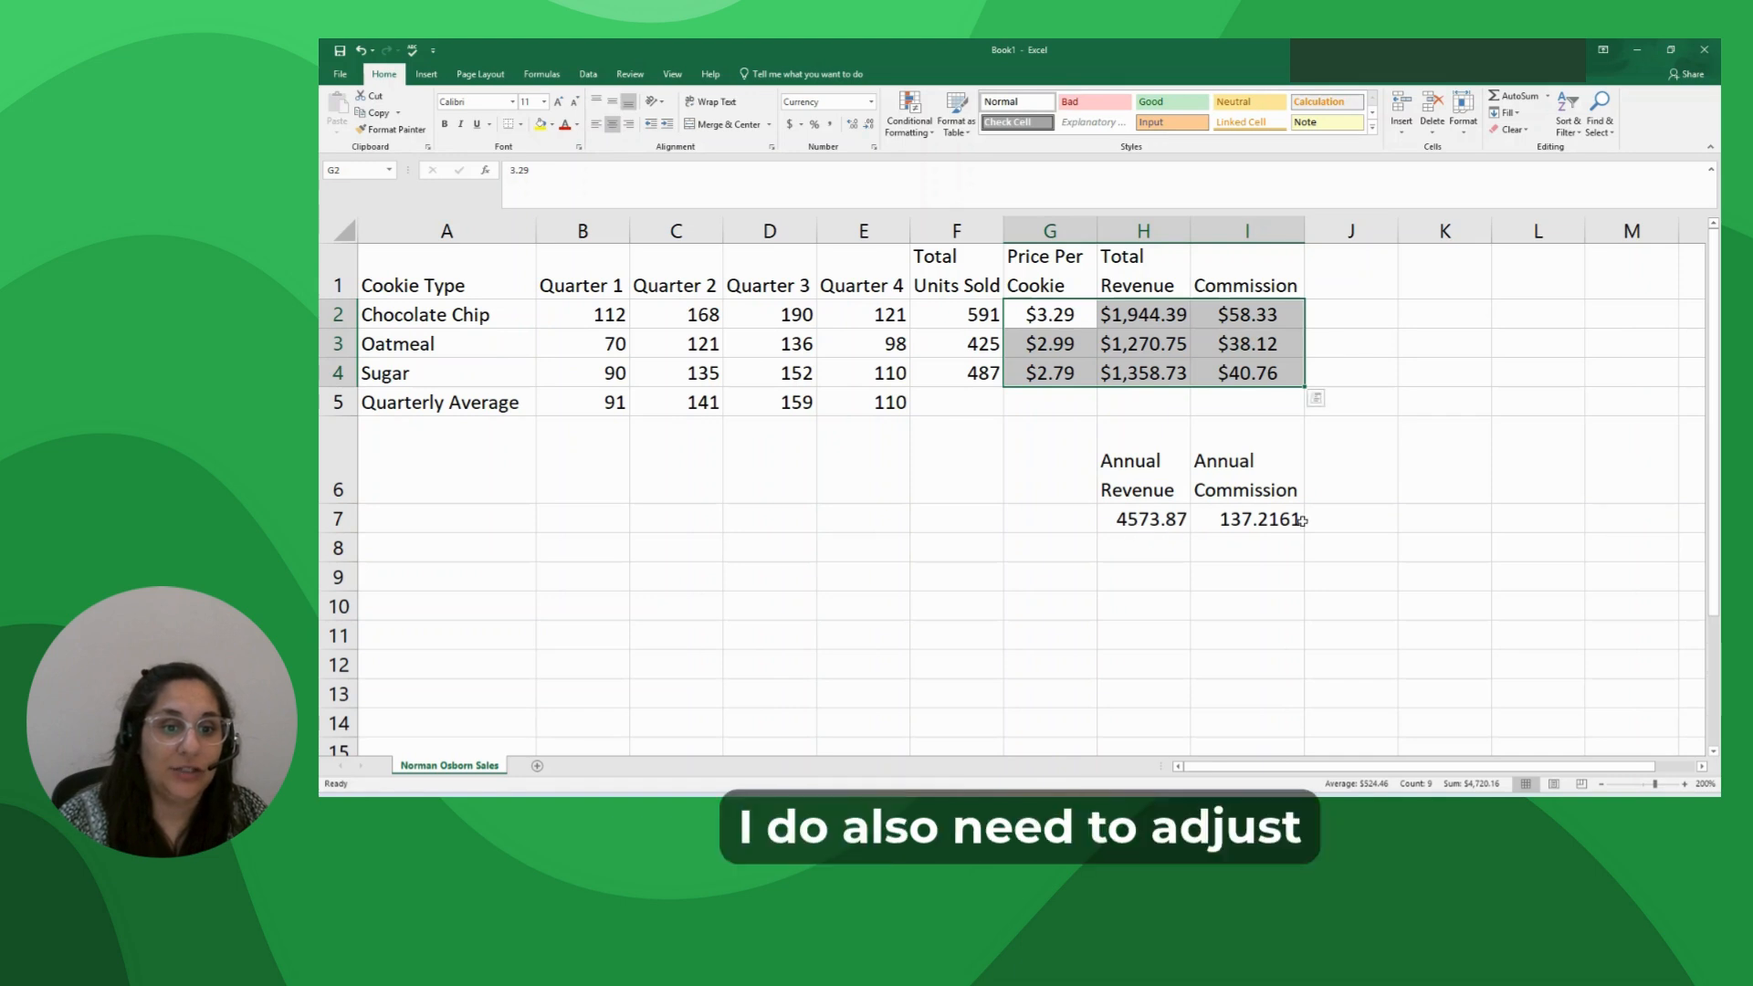
Copy the formatting of G2 to the annual totals in H7 and I7 with Format Painter, and turn Format Painter off
click(1161, 519)
click(1057, 313)
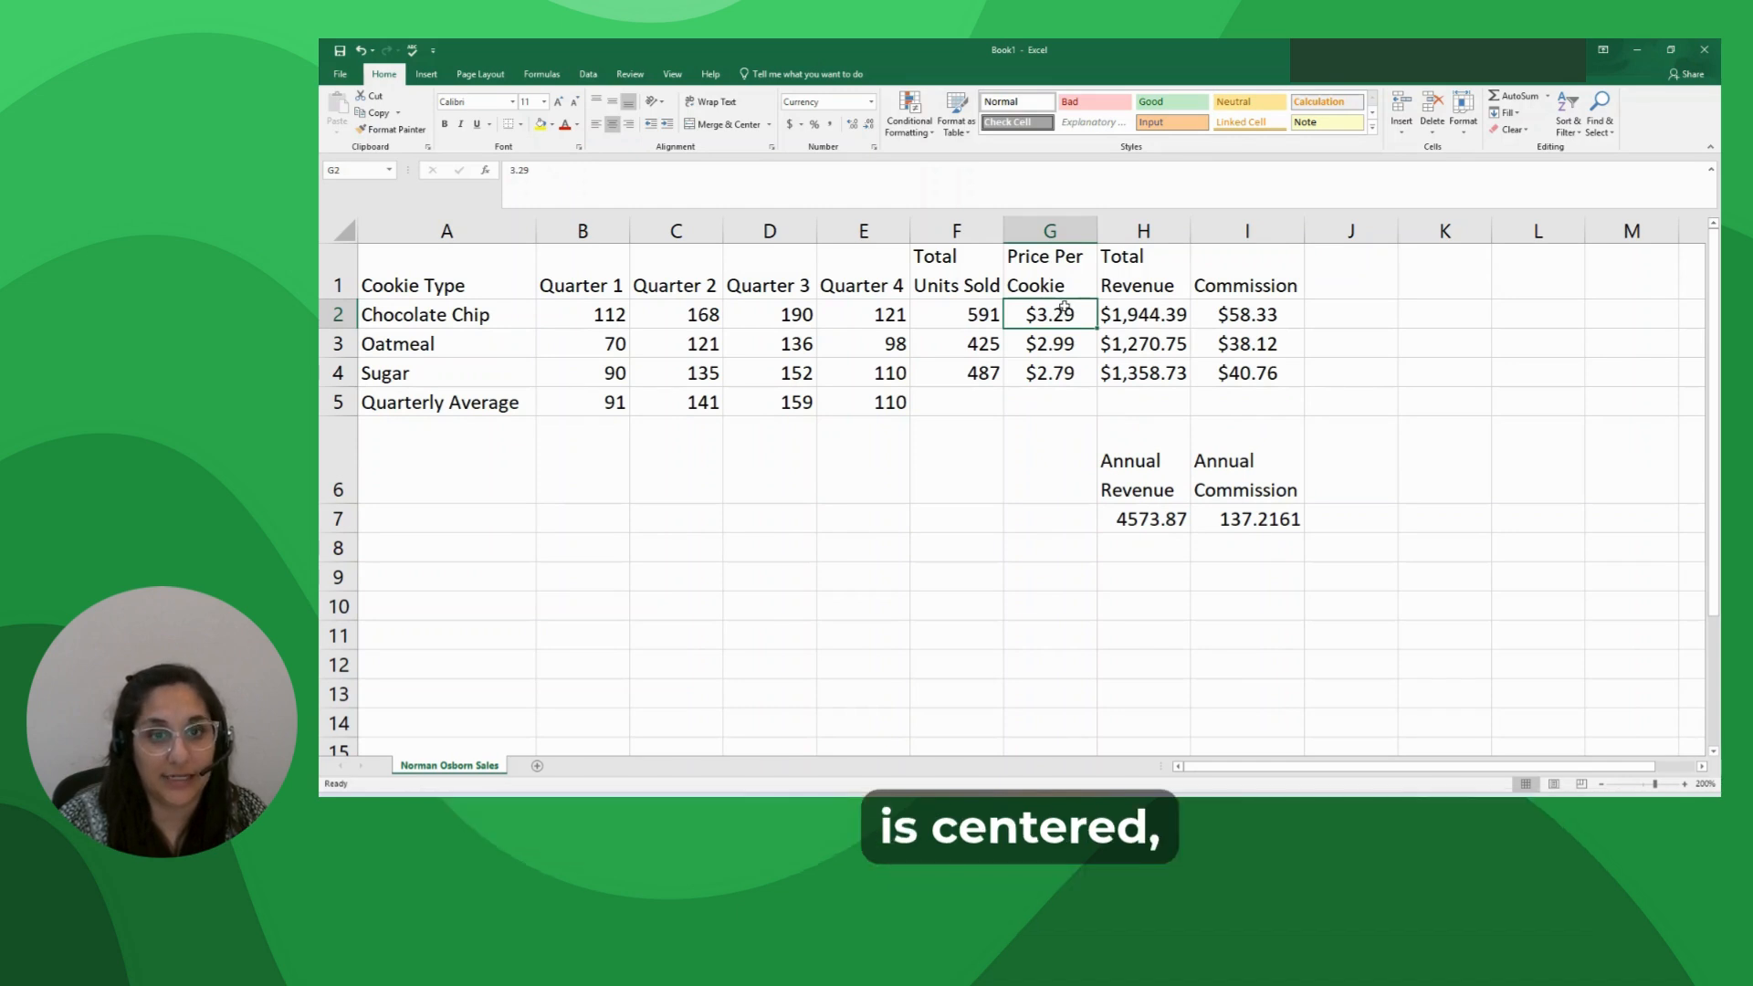
double_click(390, 132)
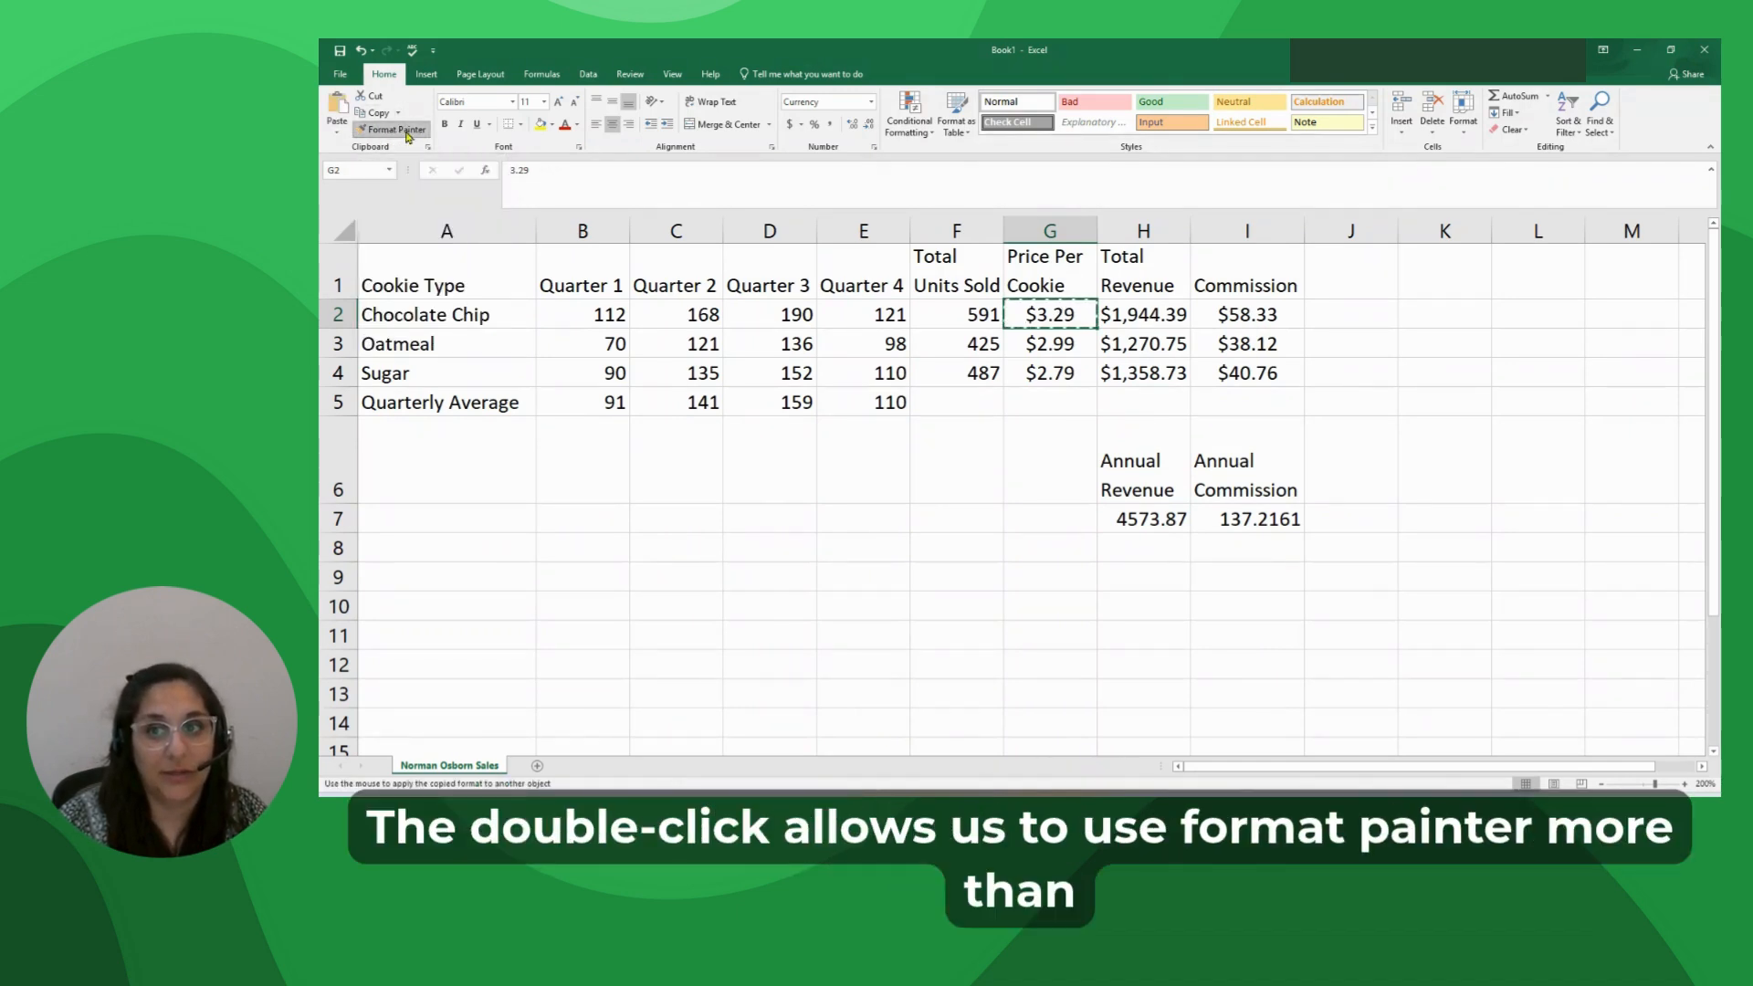
click(1152, 519)
click(1242, 522)
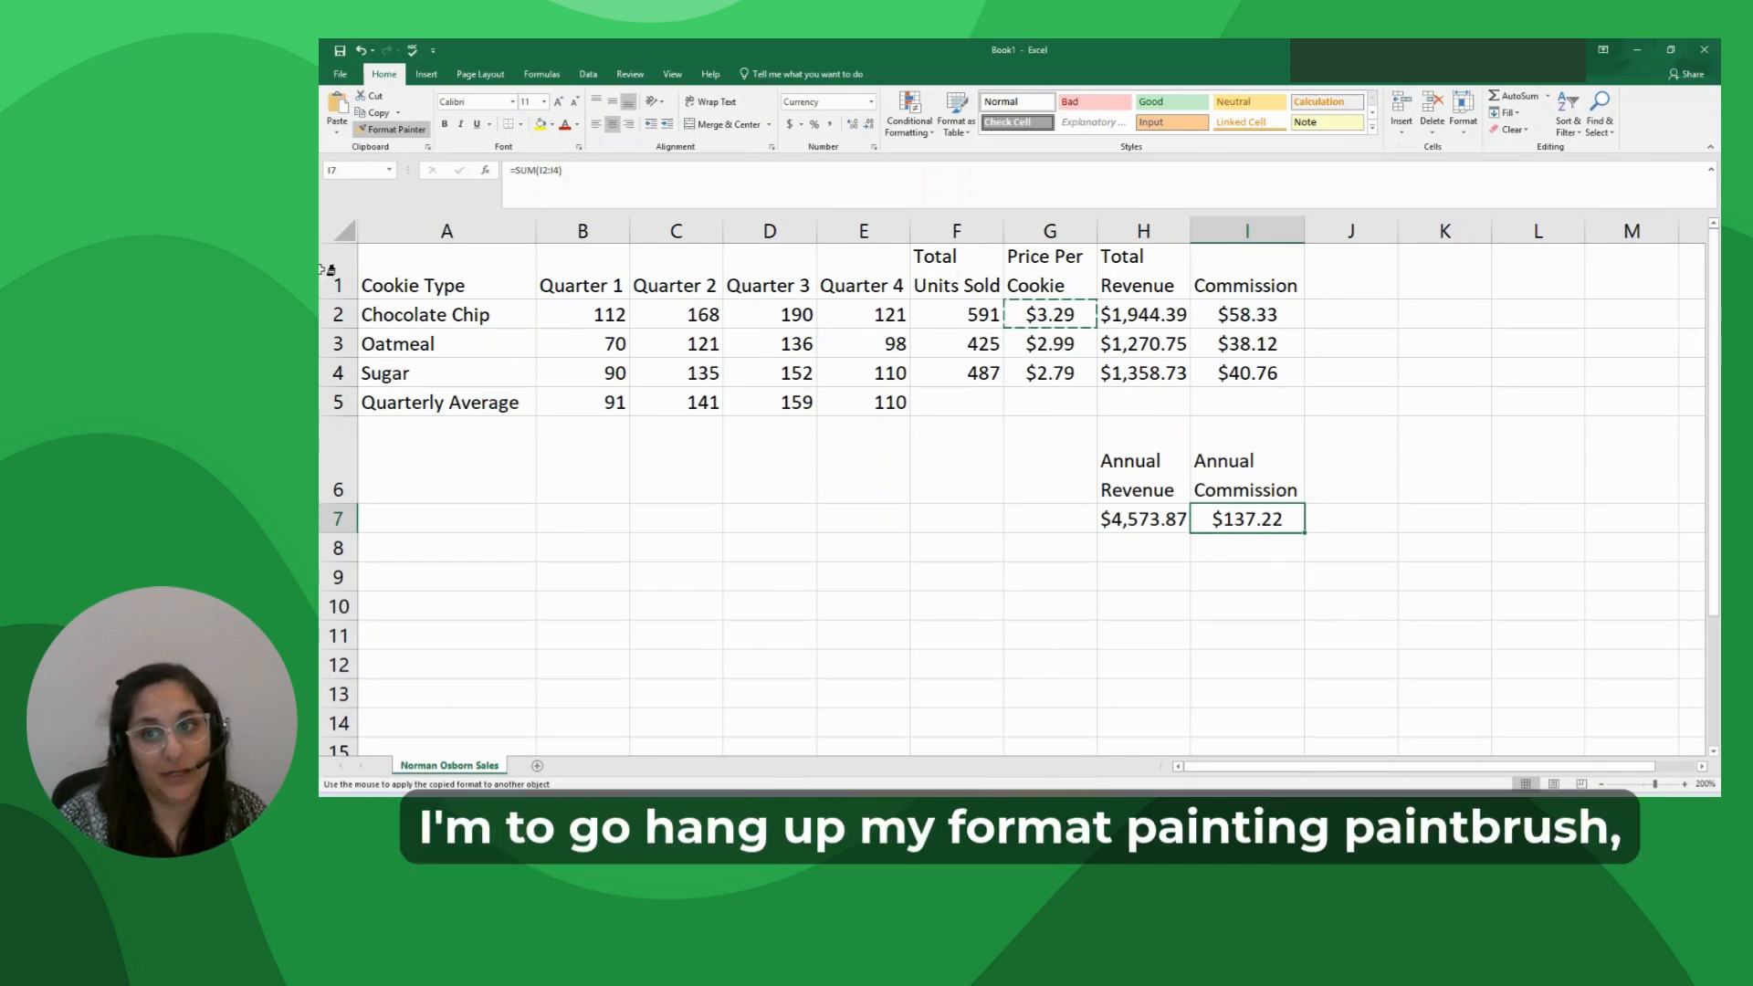
click(368, 130)
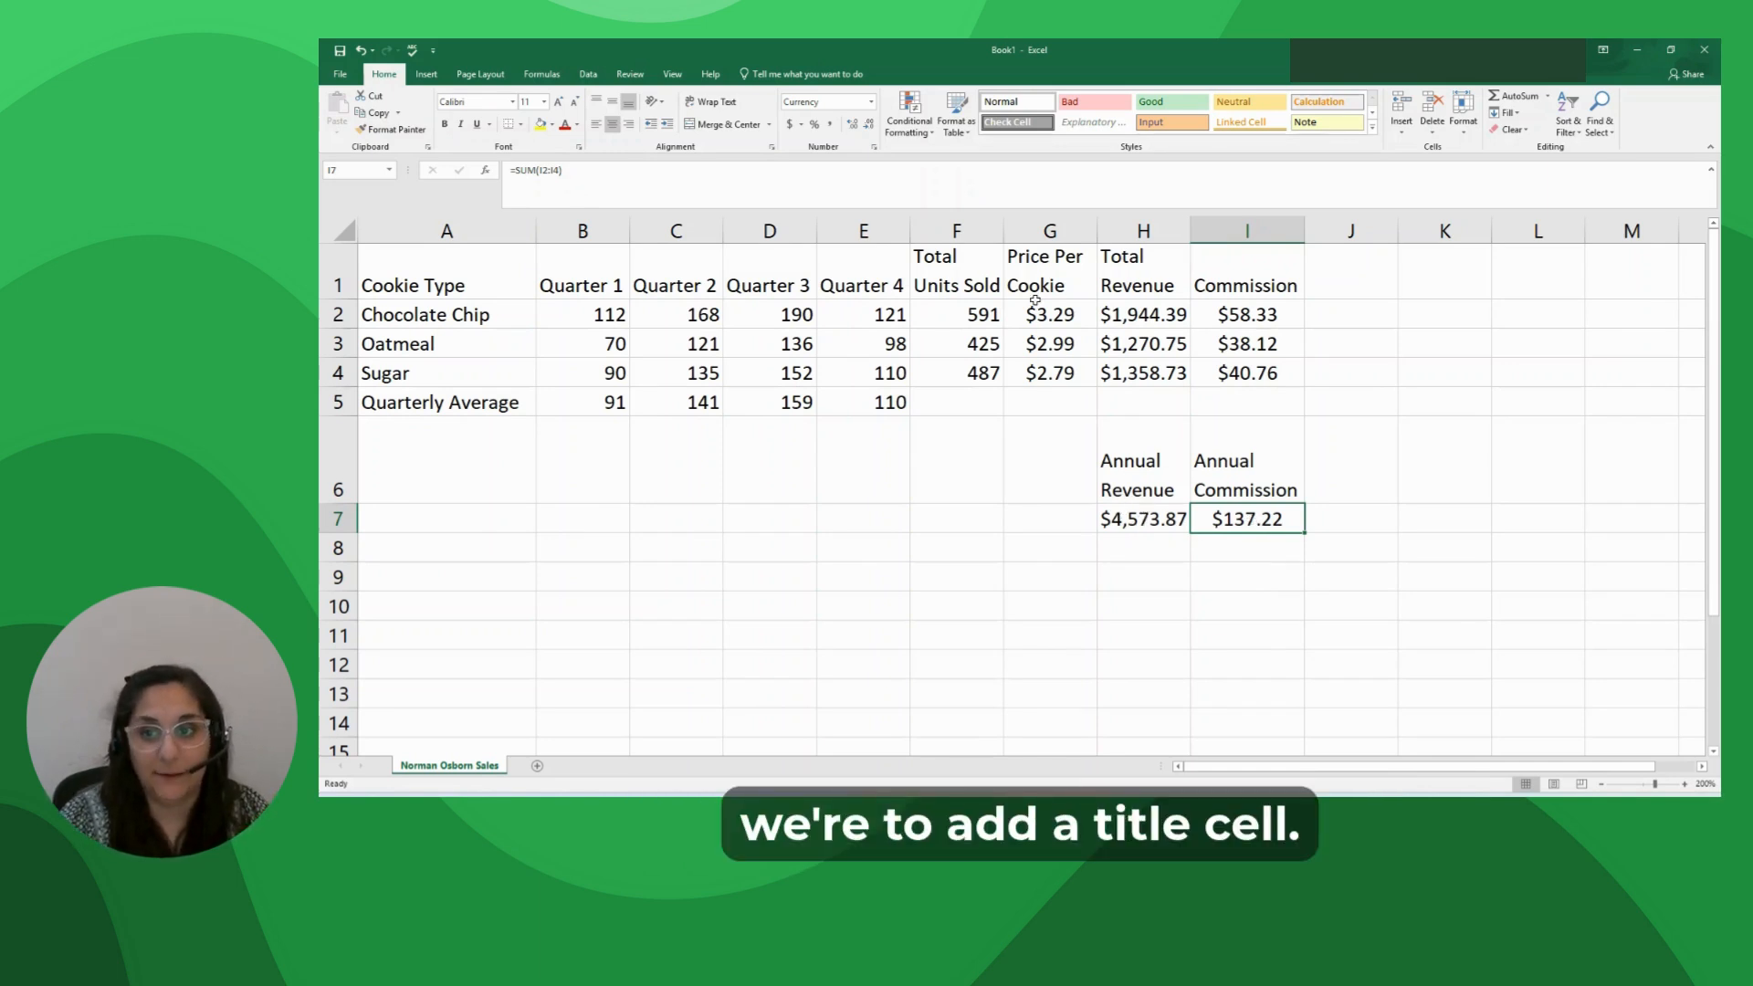
Insert an entire new row above the header row at A1
click(488, 271)
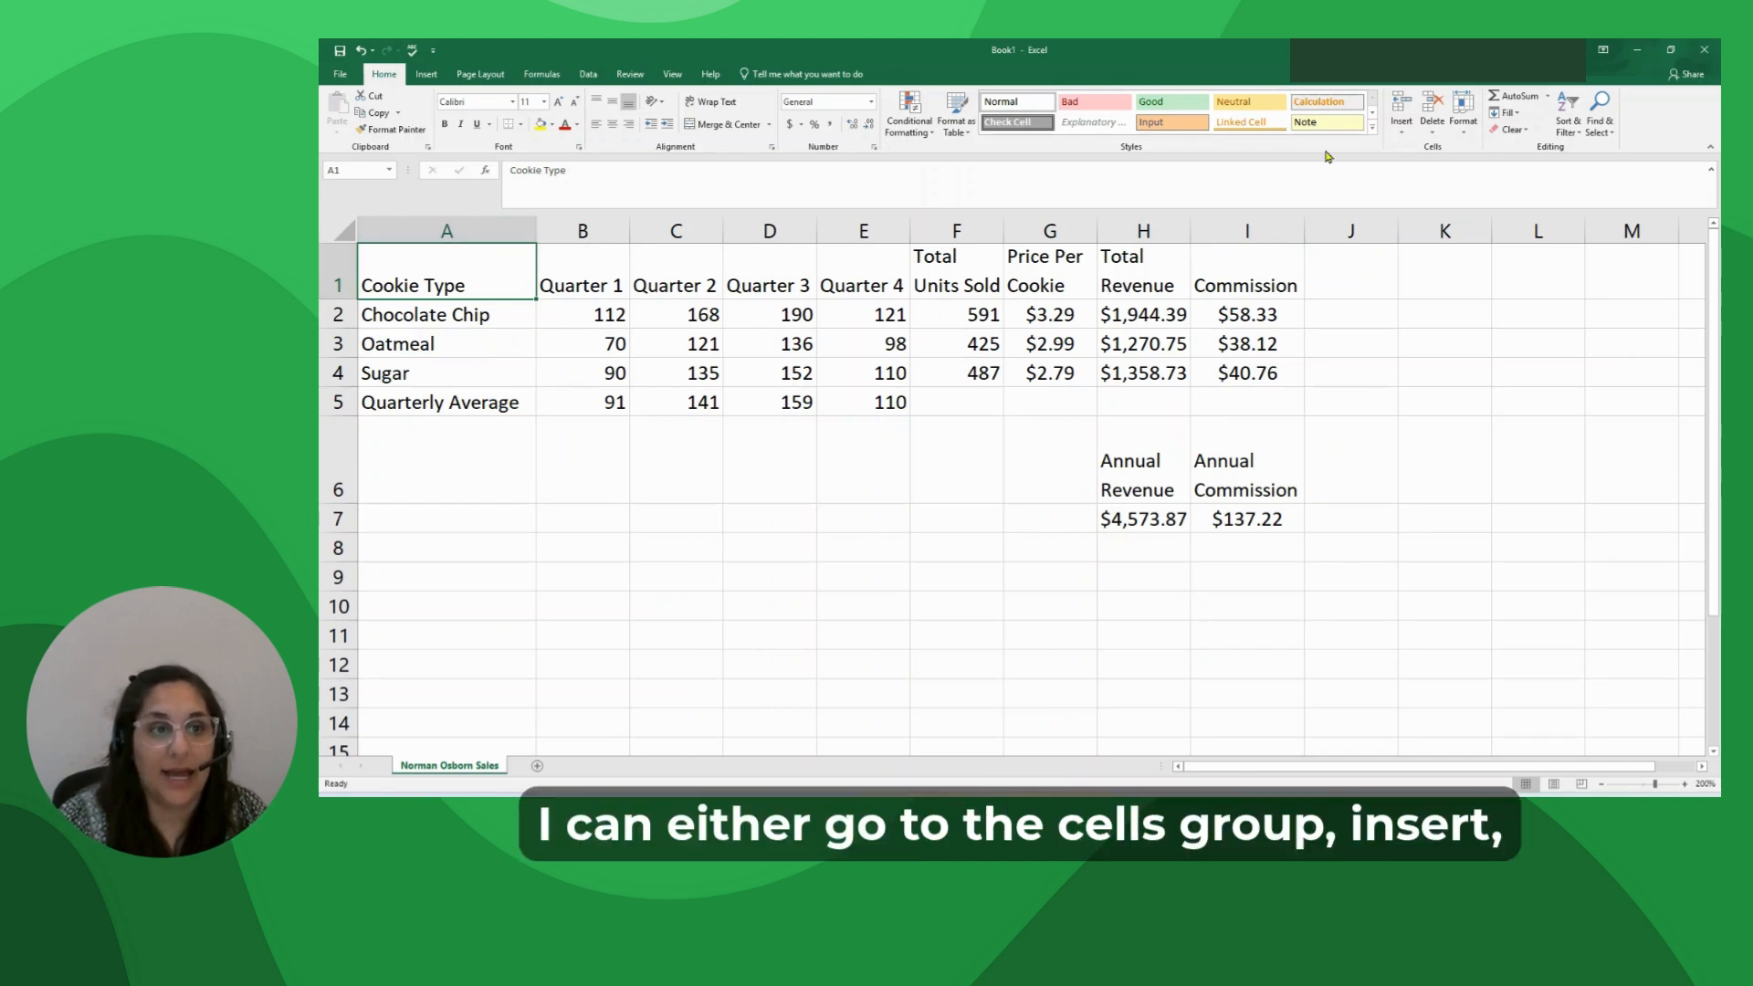
click(1402, 132)
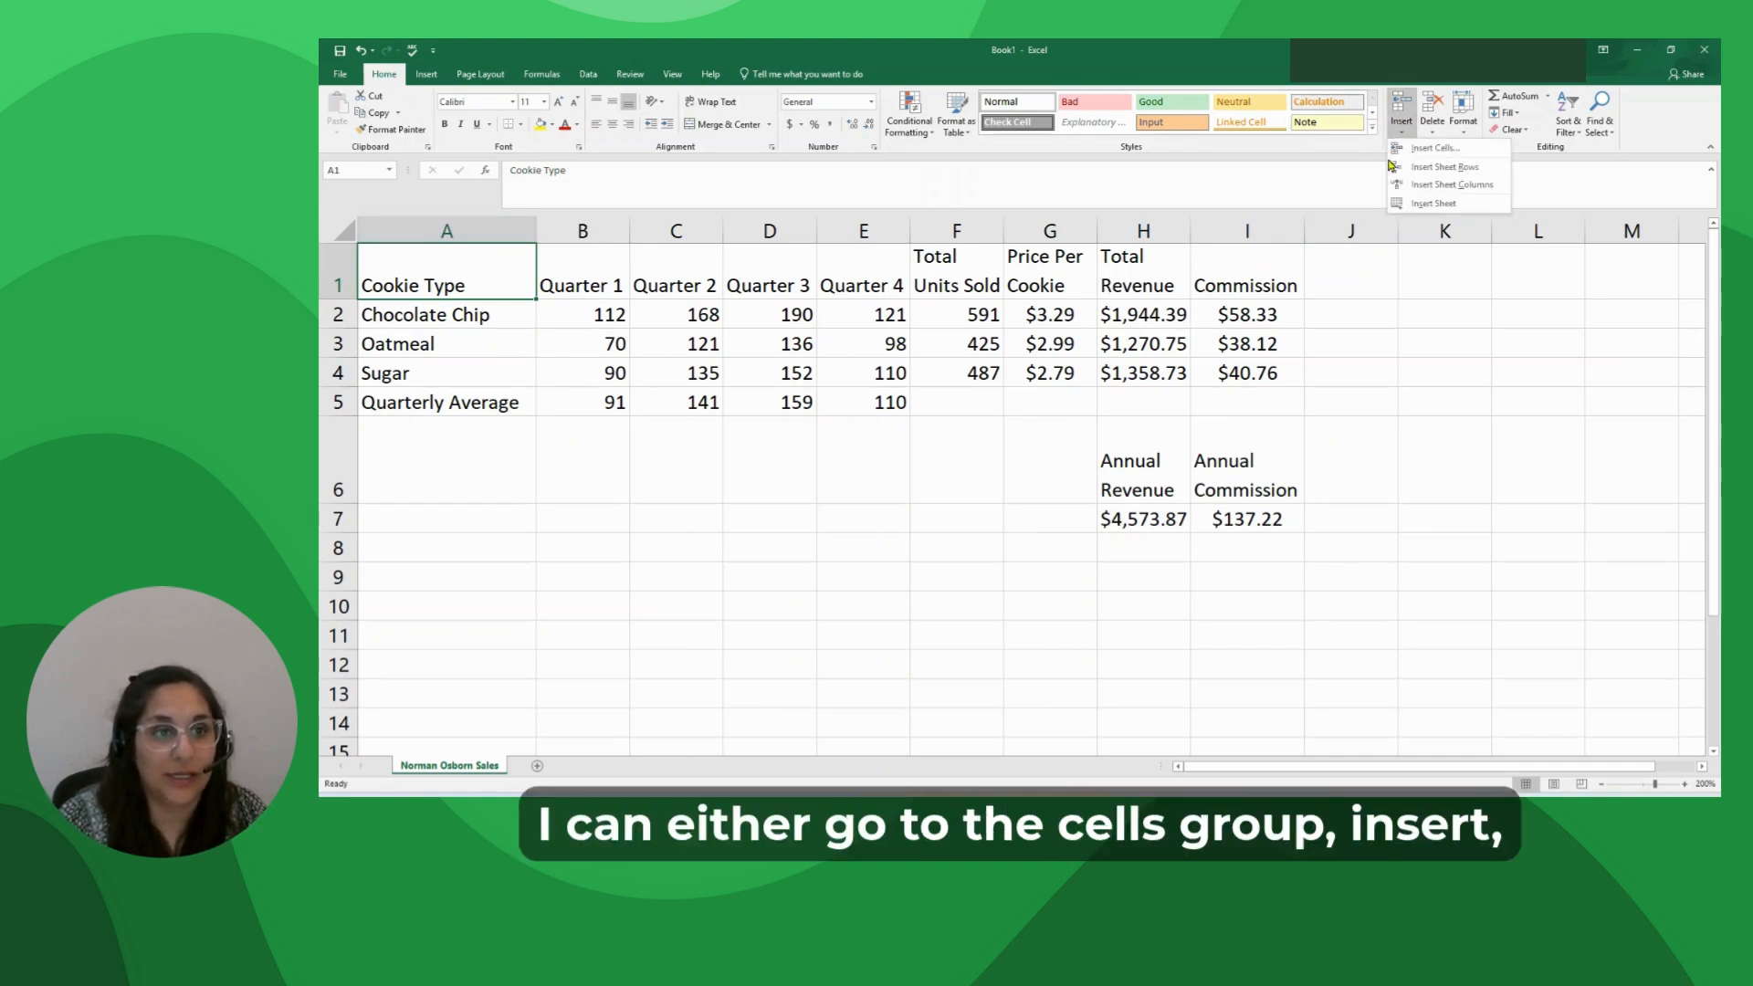
right_click(437, 260)
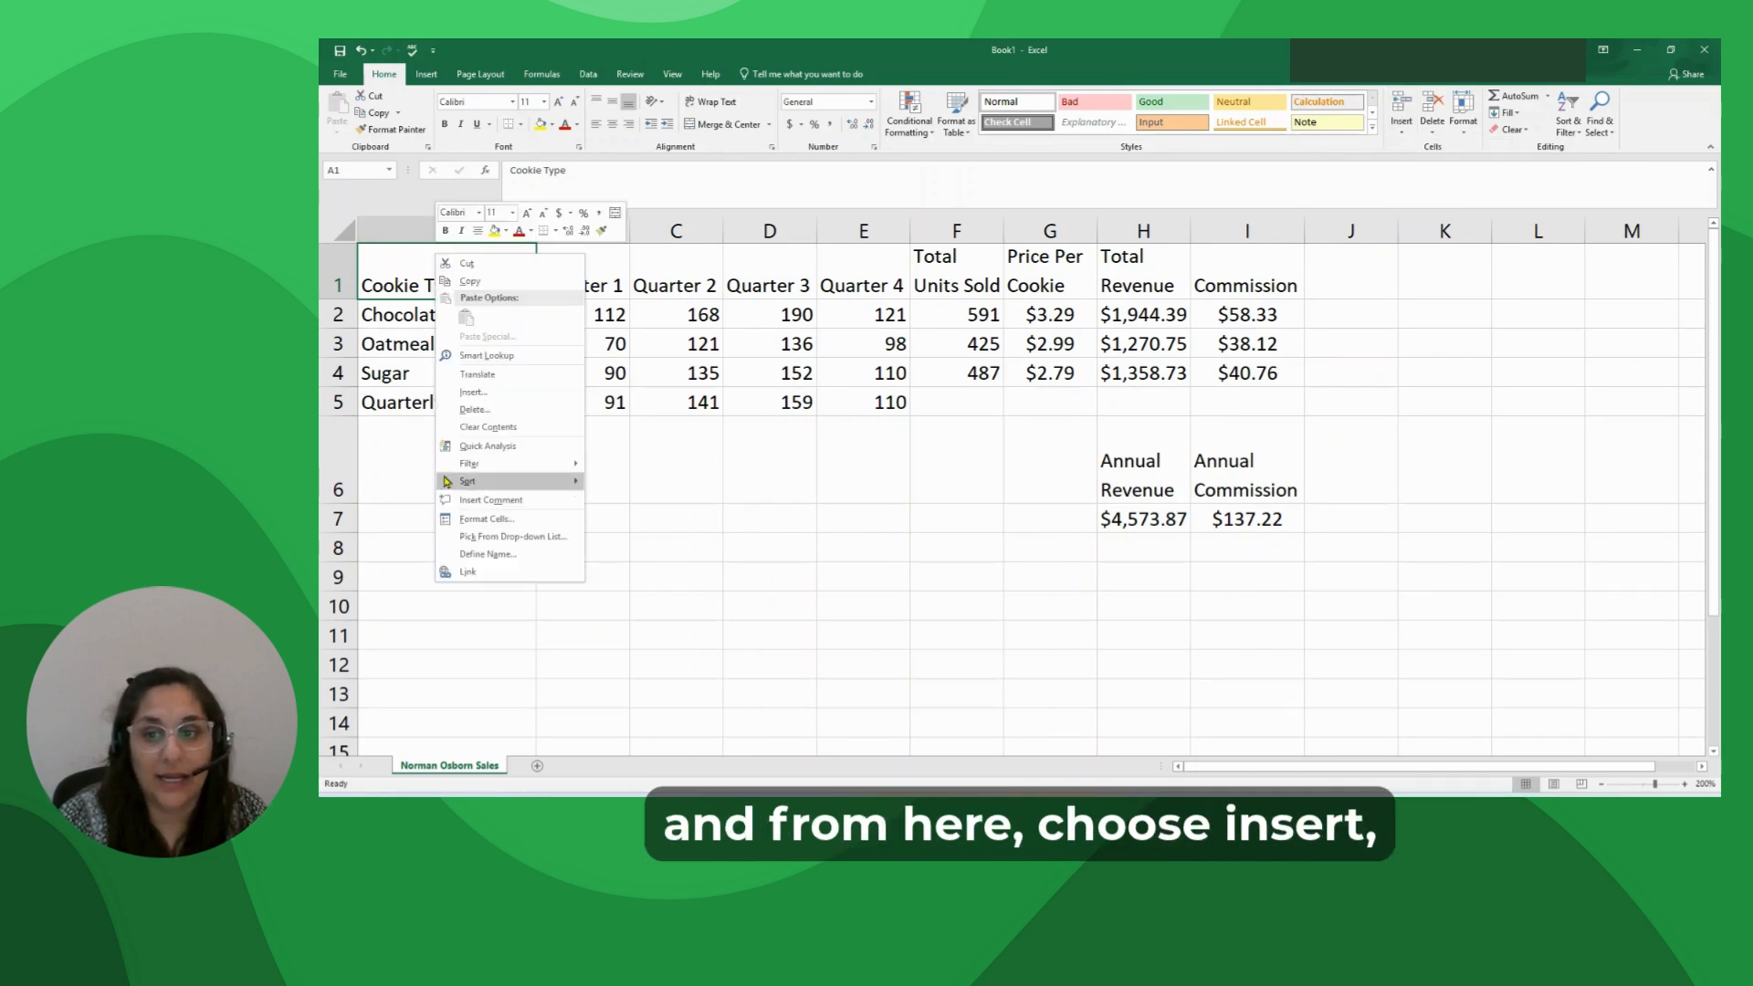
click(535, 402)
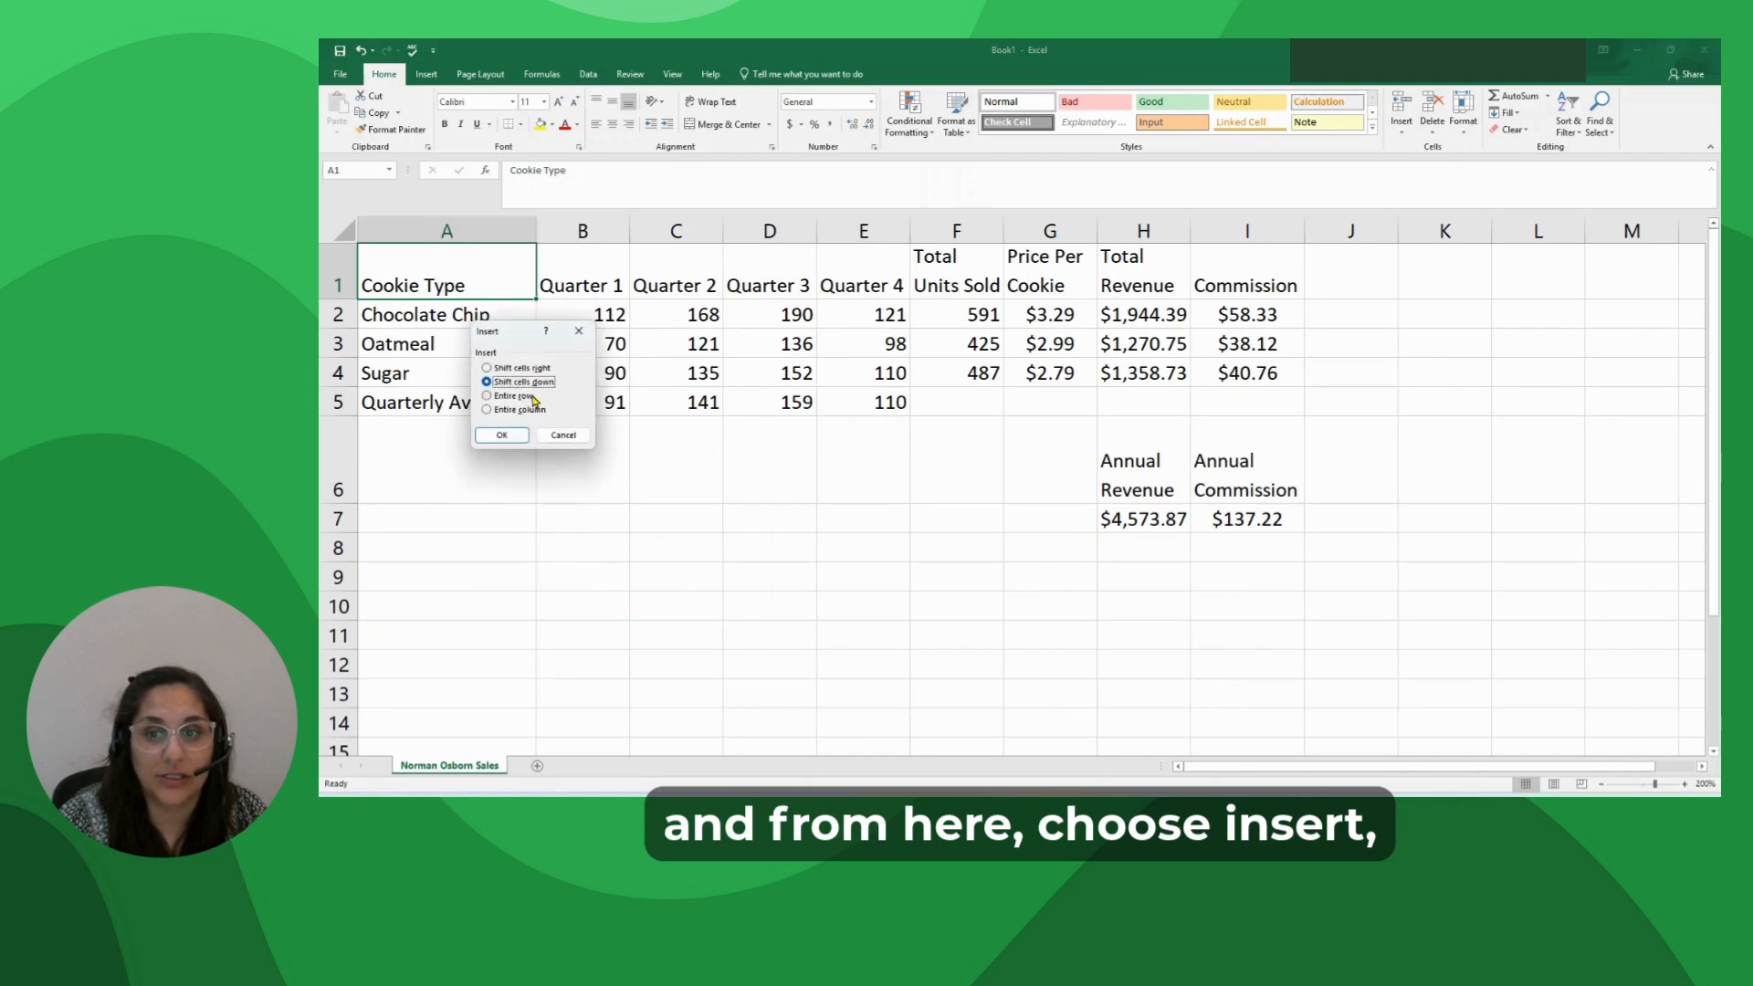
click(508, 397)
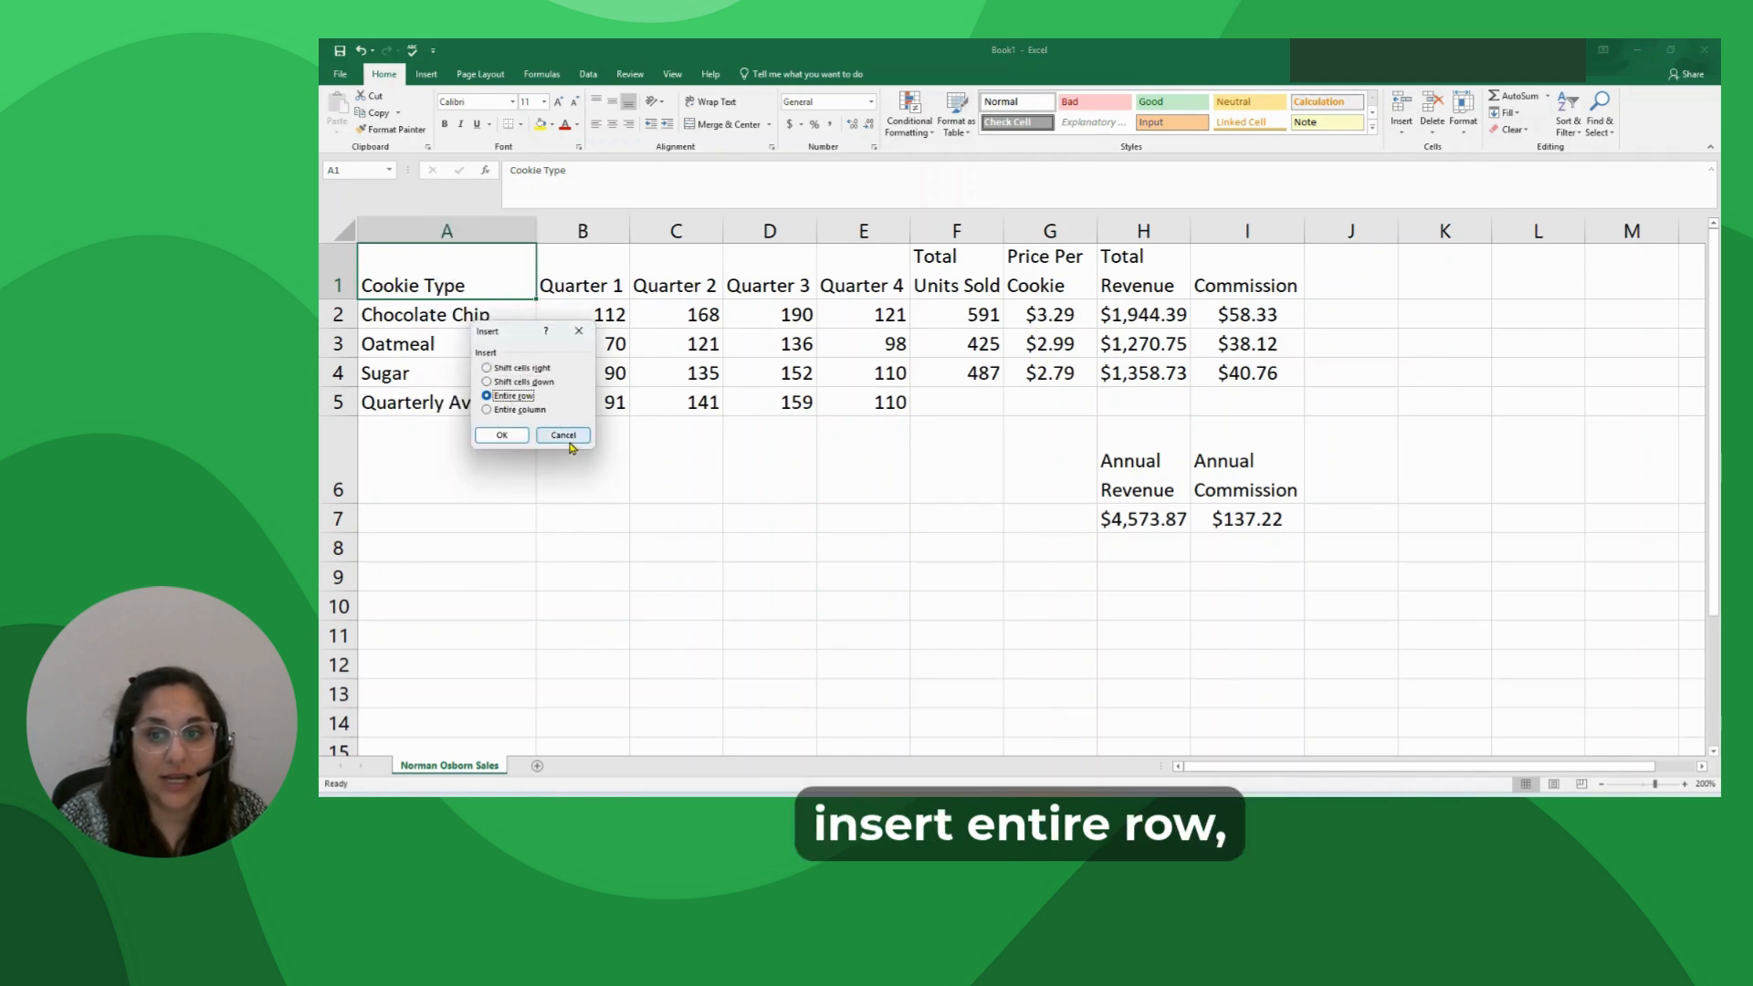
click(501, 435)
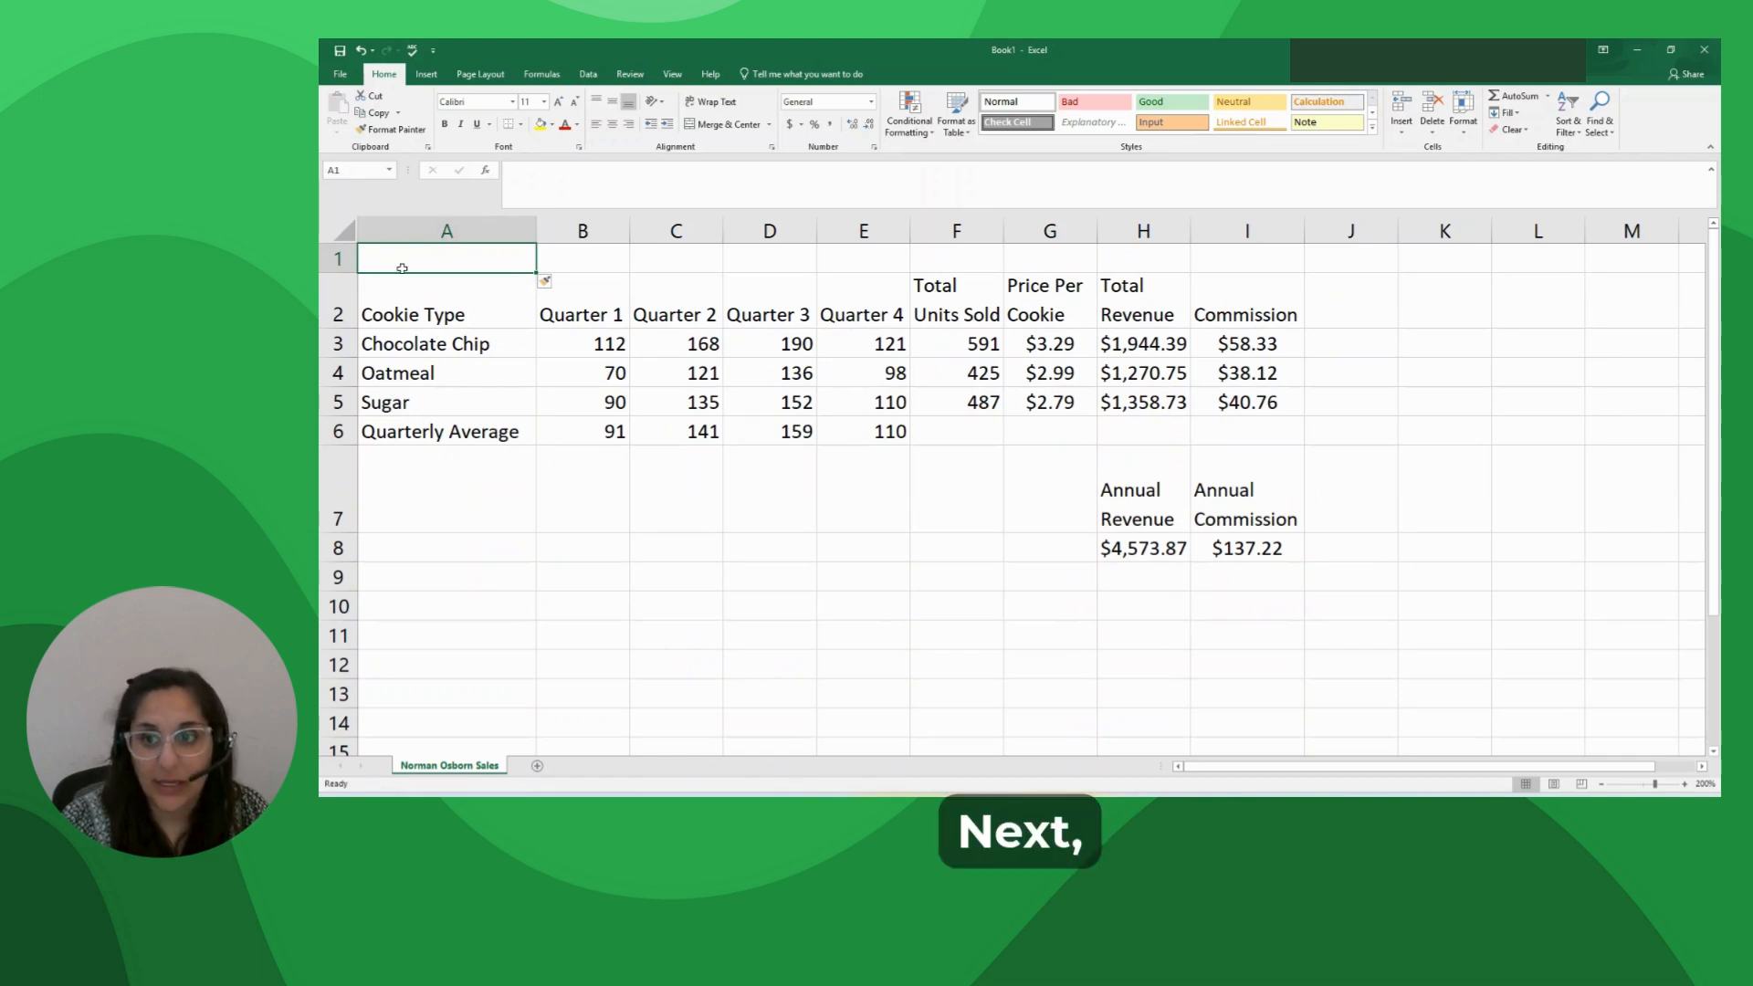
Merge and center A1:I1 and enter a title made of the salesperson's full name in possessive form followed by Sales
drag(407, 256, 1232, 258)
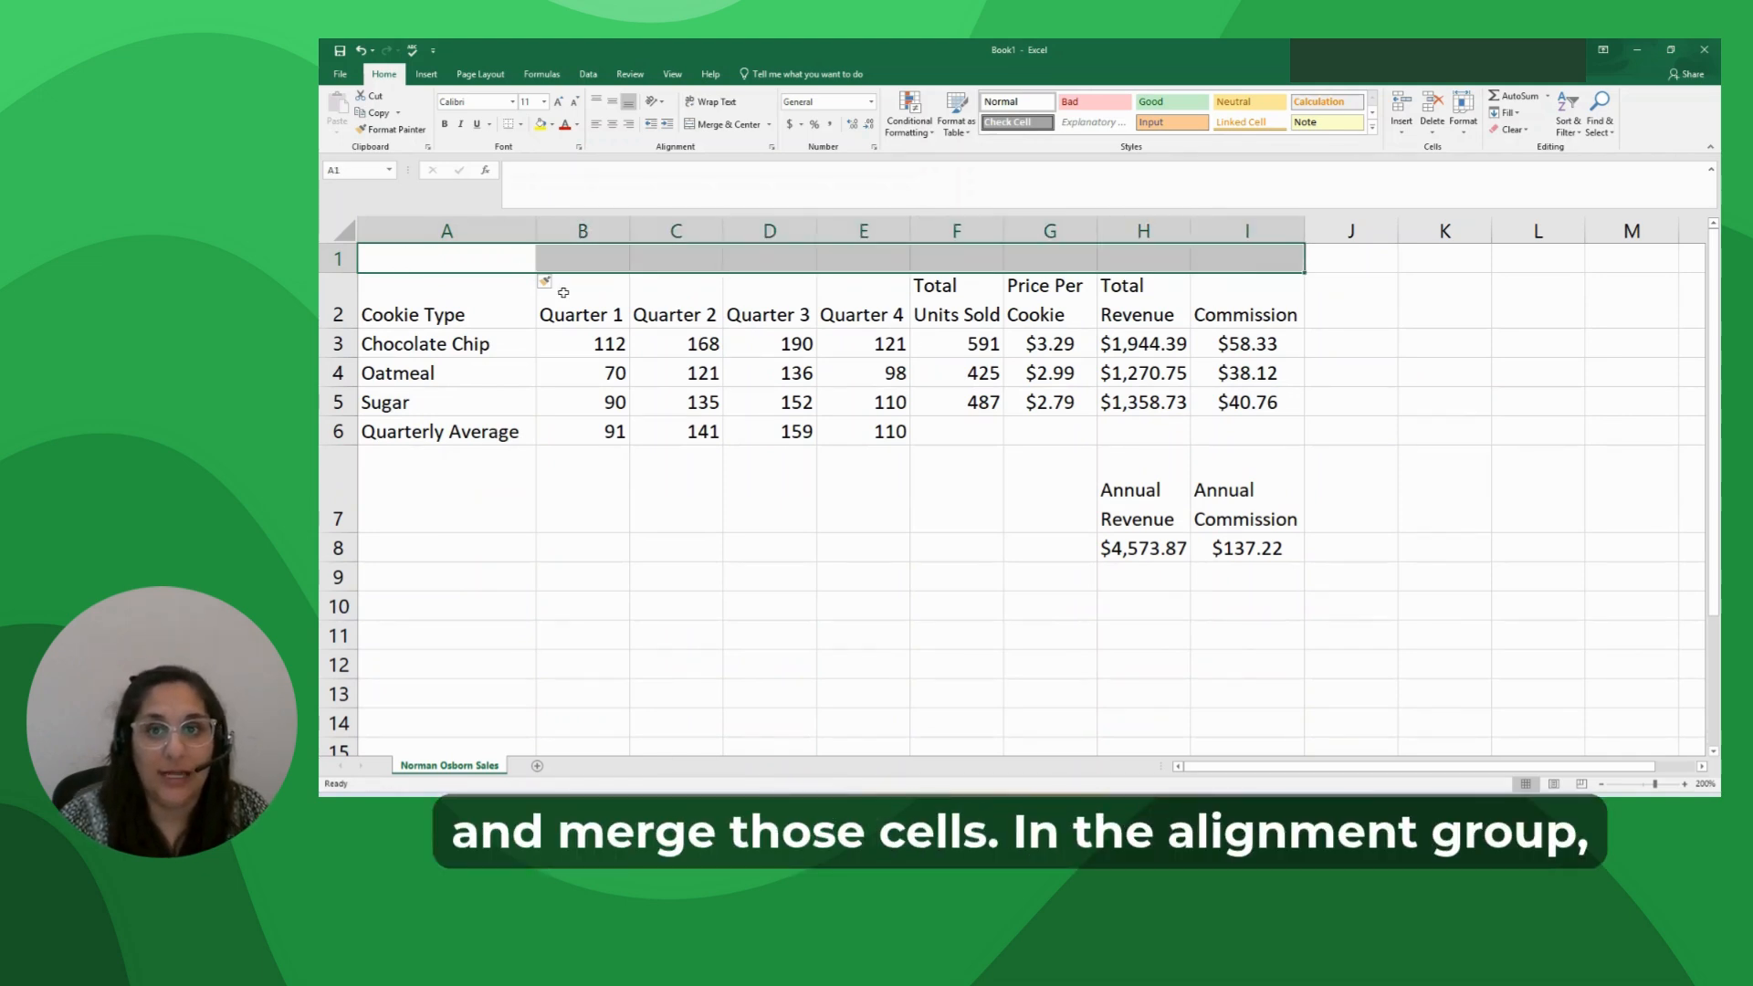
click(713, 127)
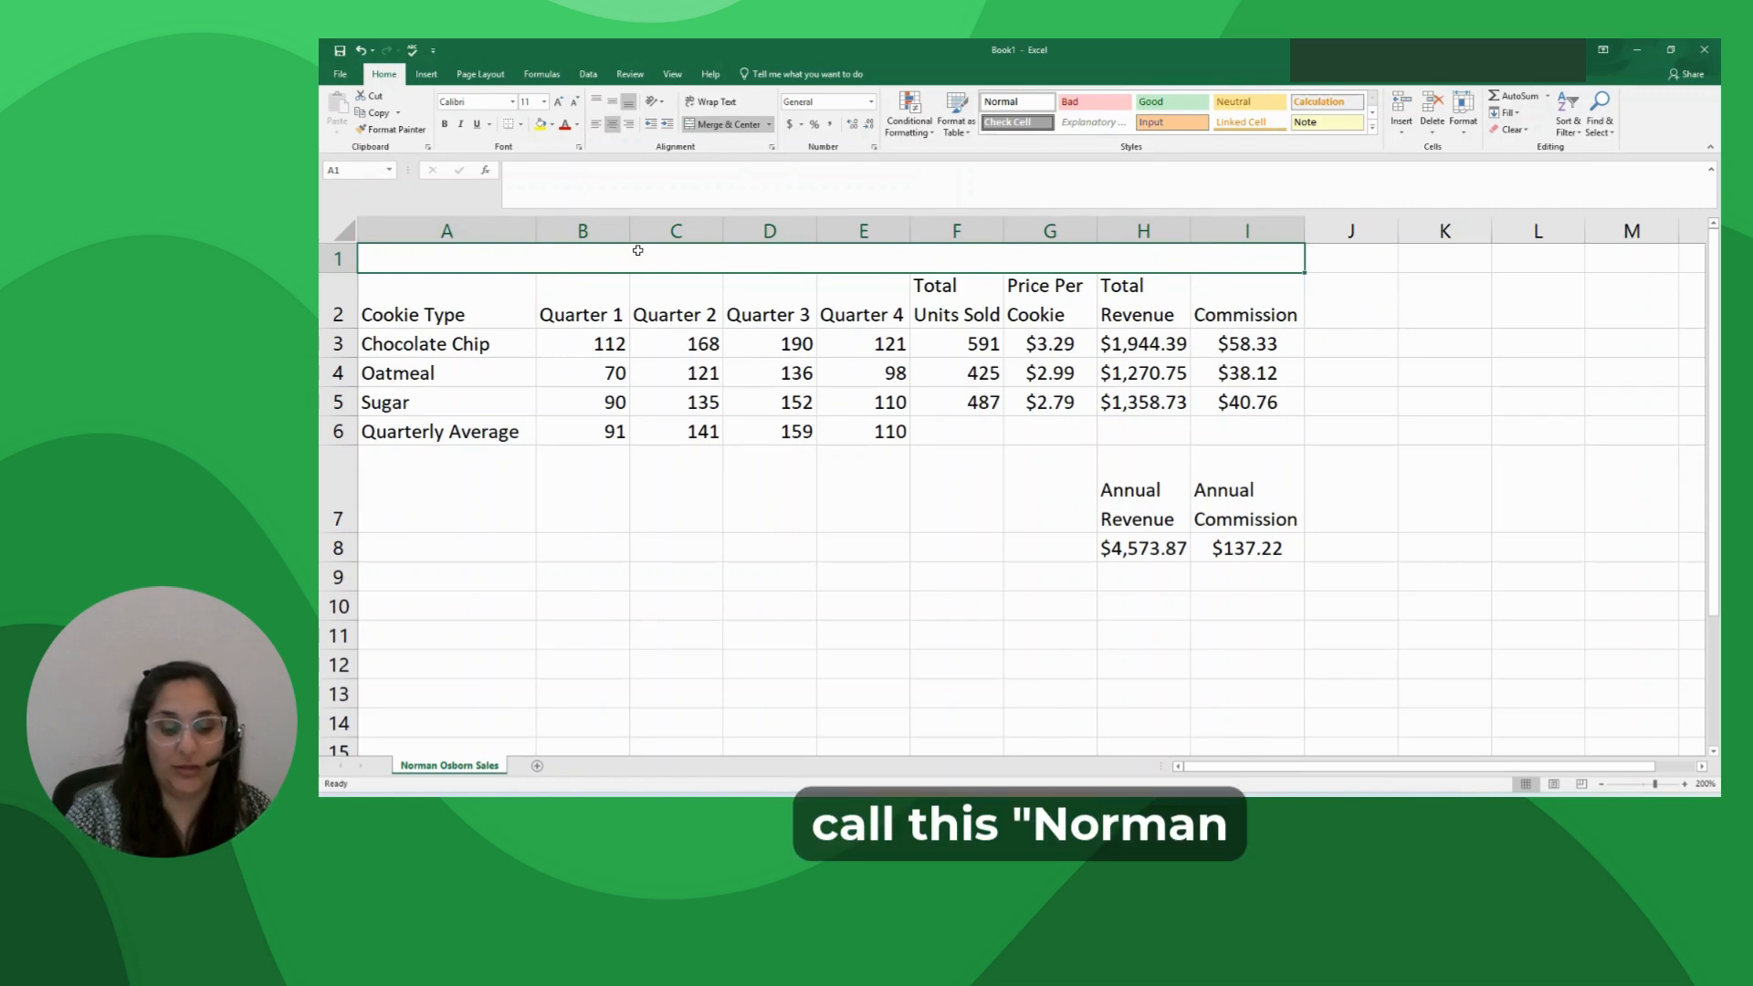
text(Norma)
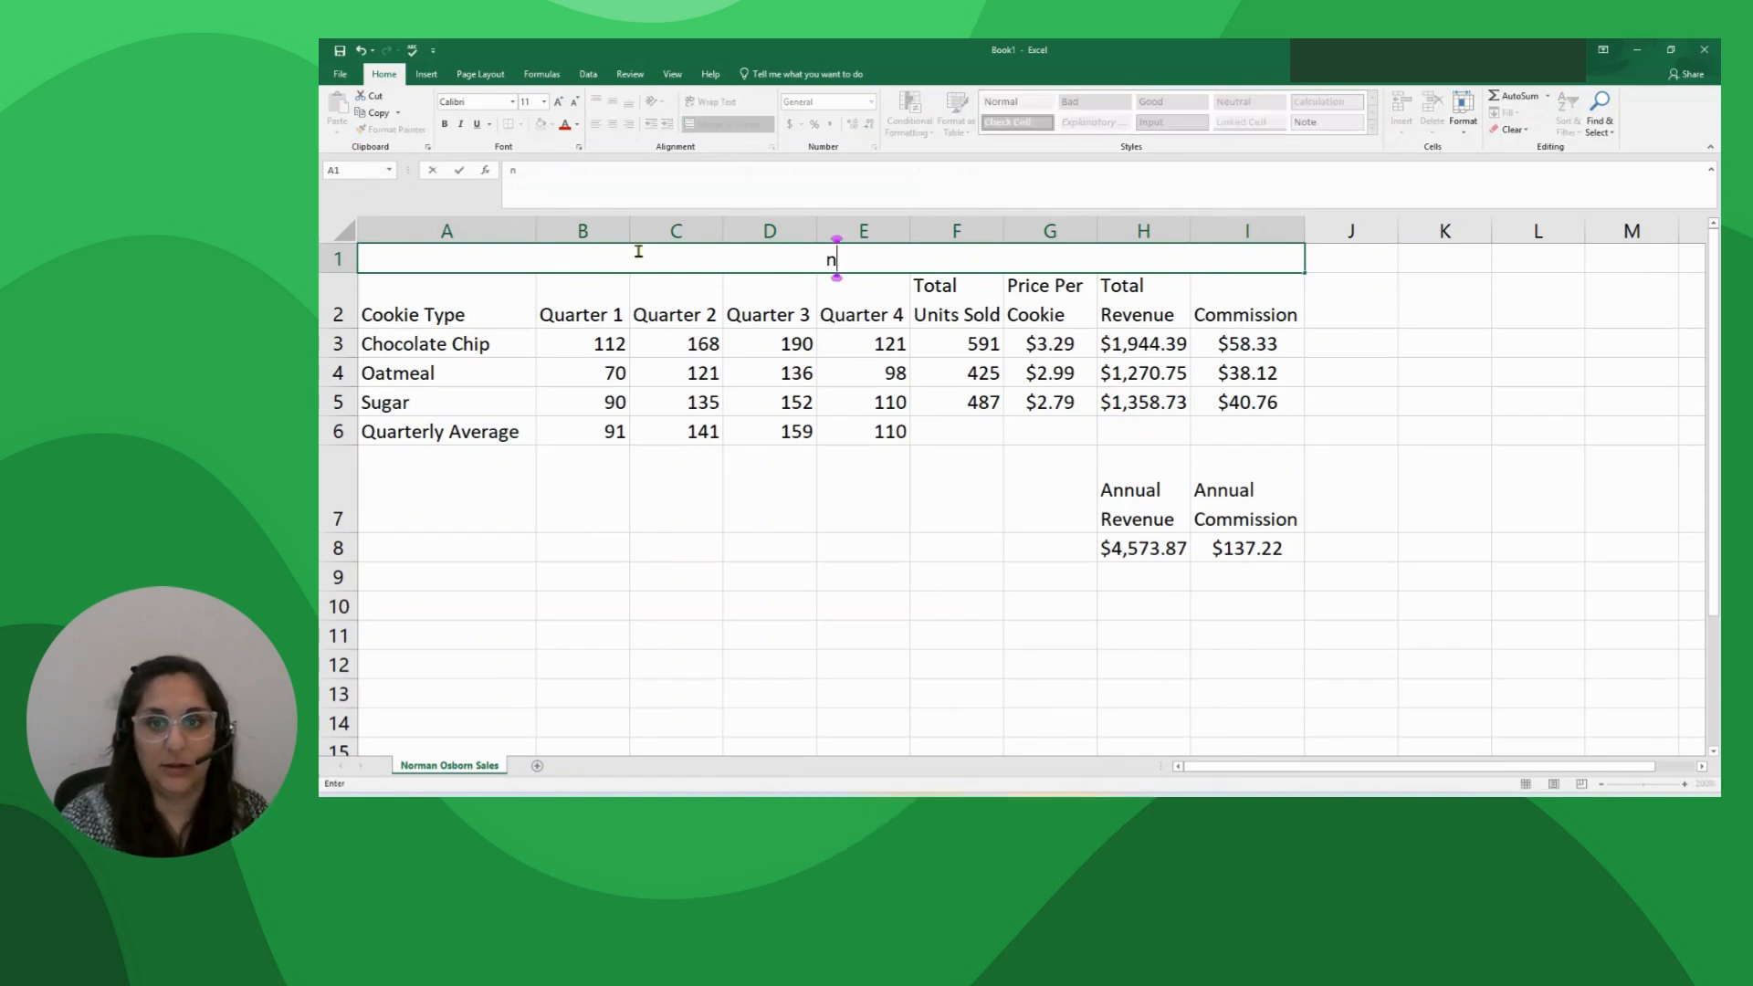
text(n Osbo)
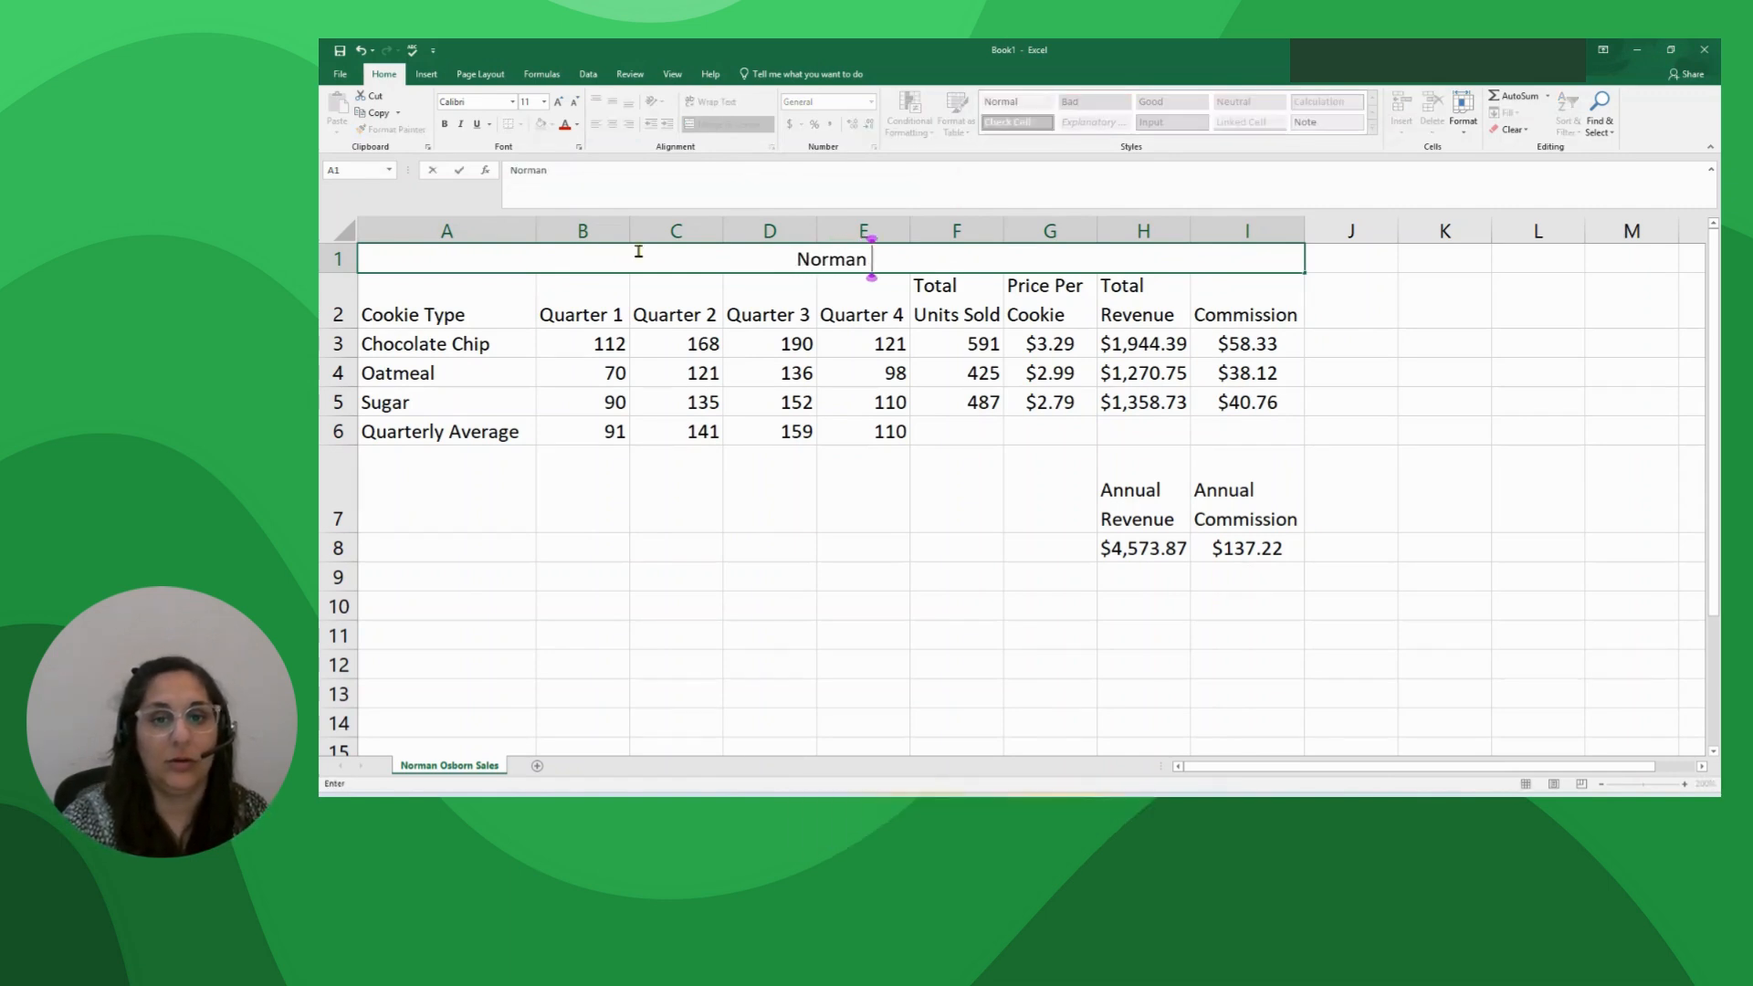
text(rn's)
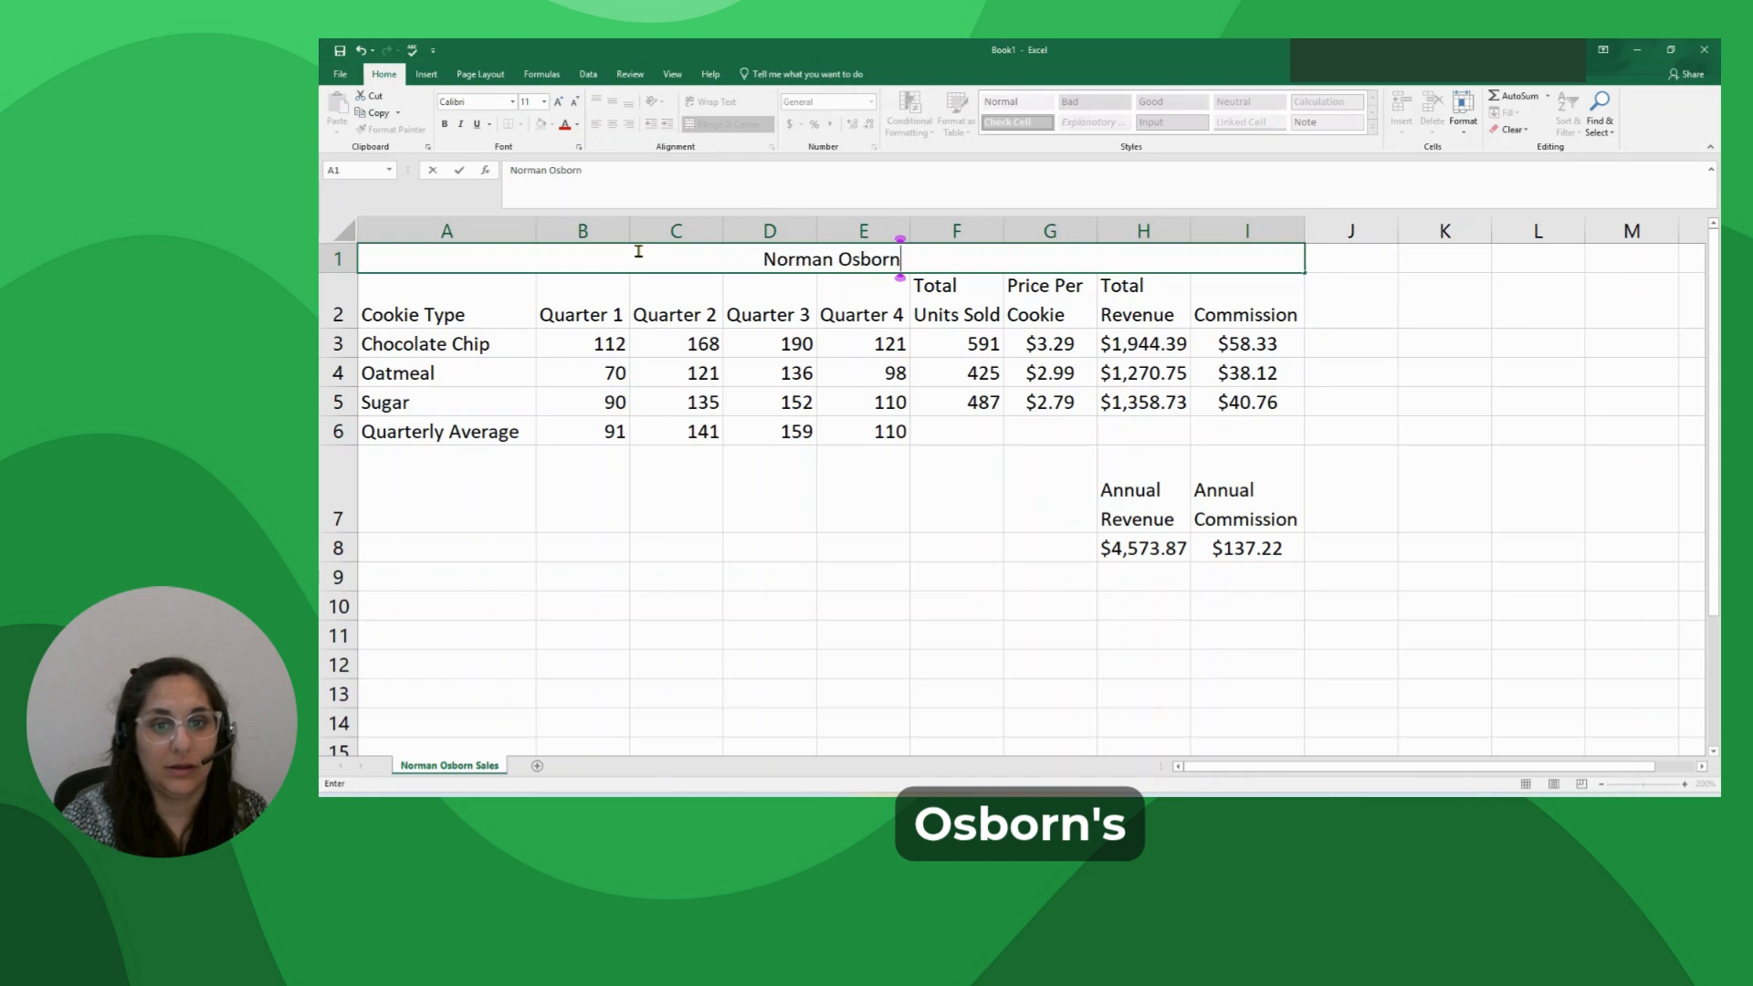
text( Sales)
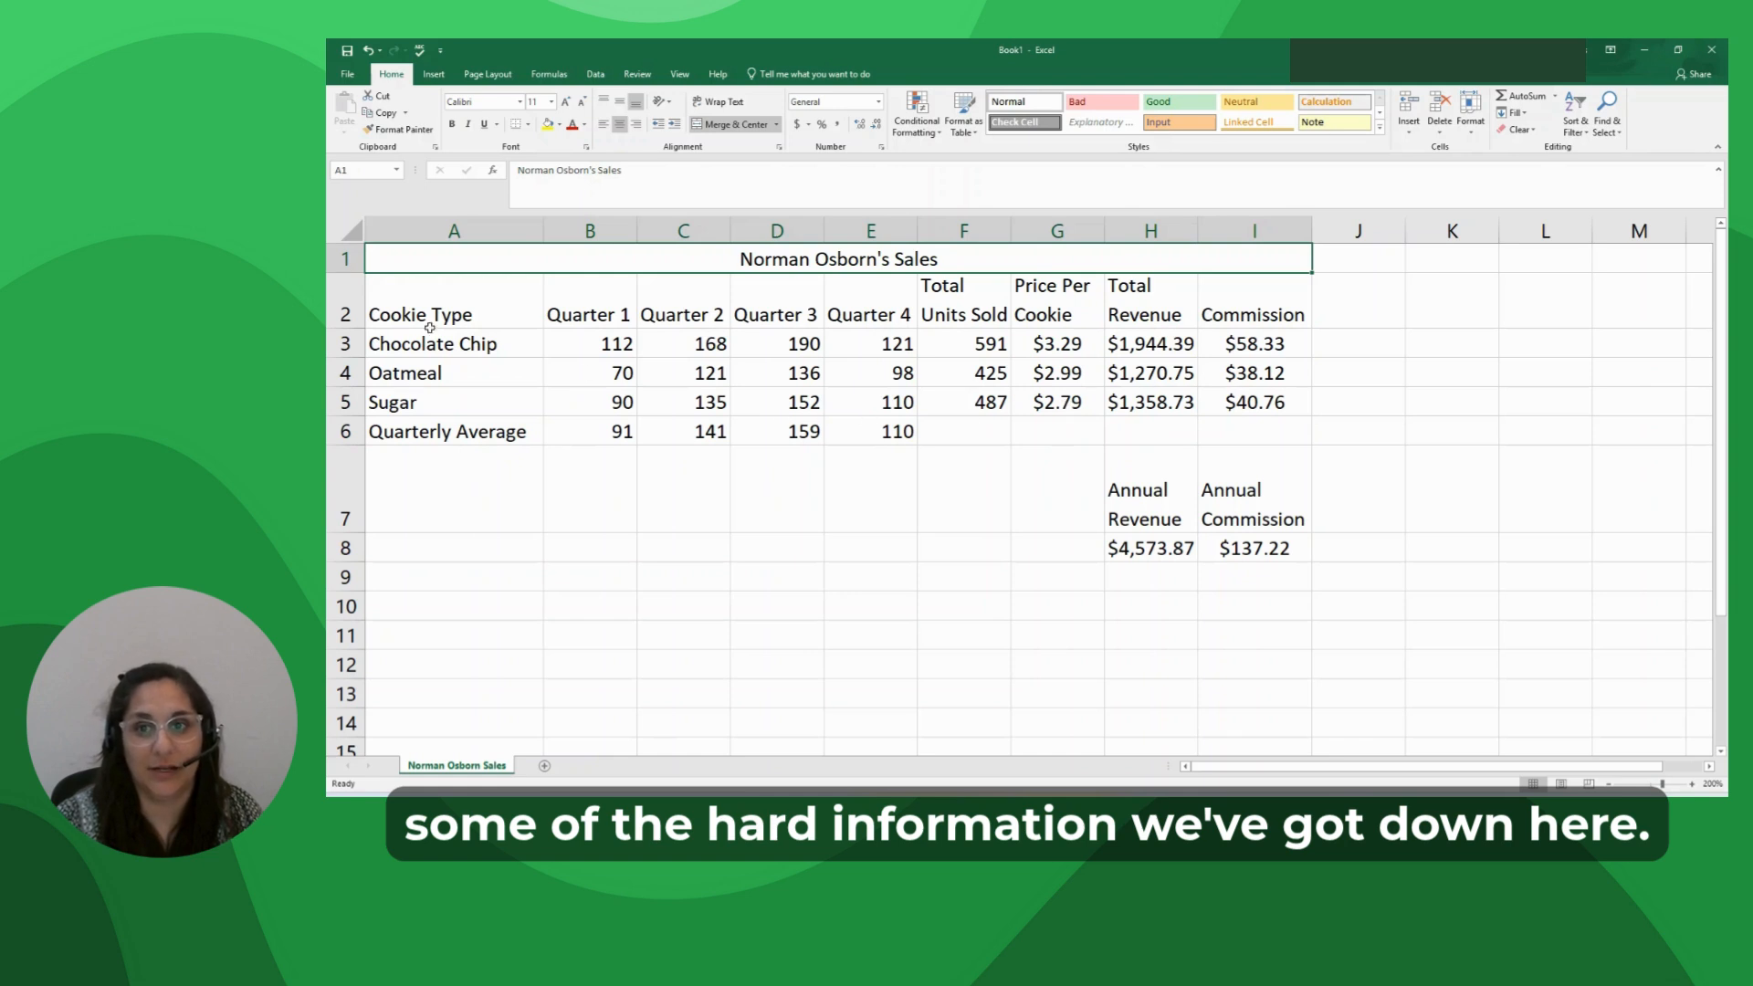
Set the title in row 1 to font size 16, underline it, and give its cell a light blue fill
click(551, 102)
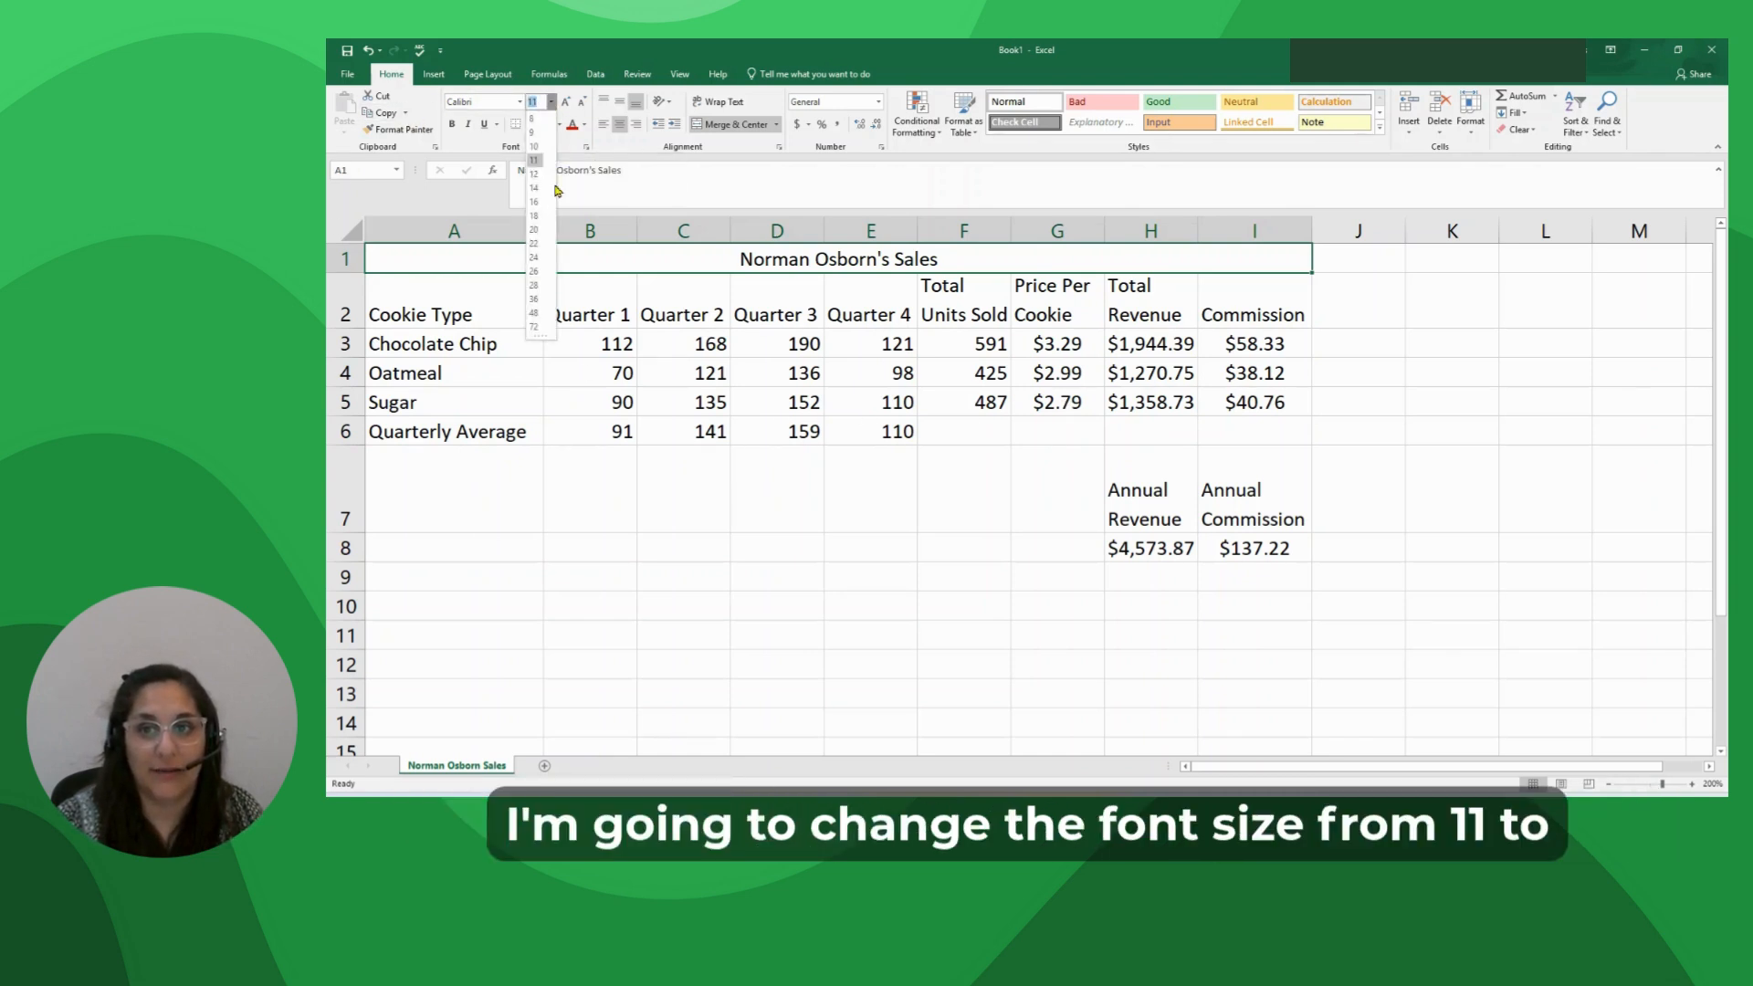
click(536, 202)
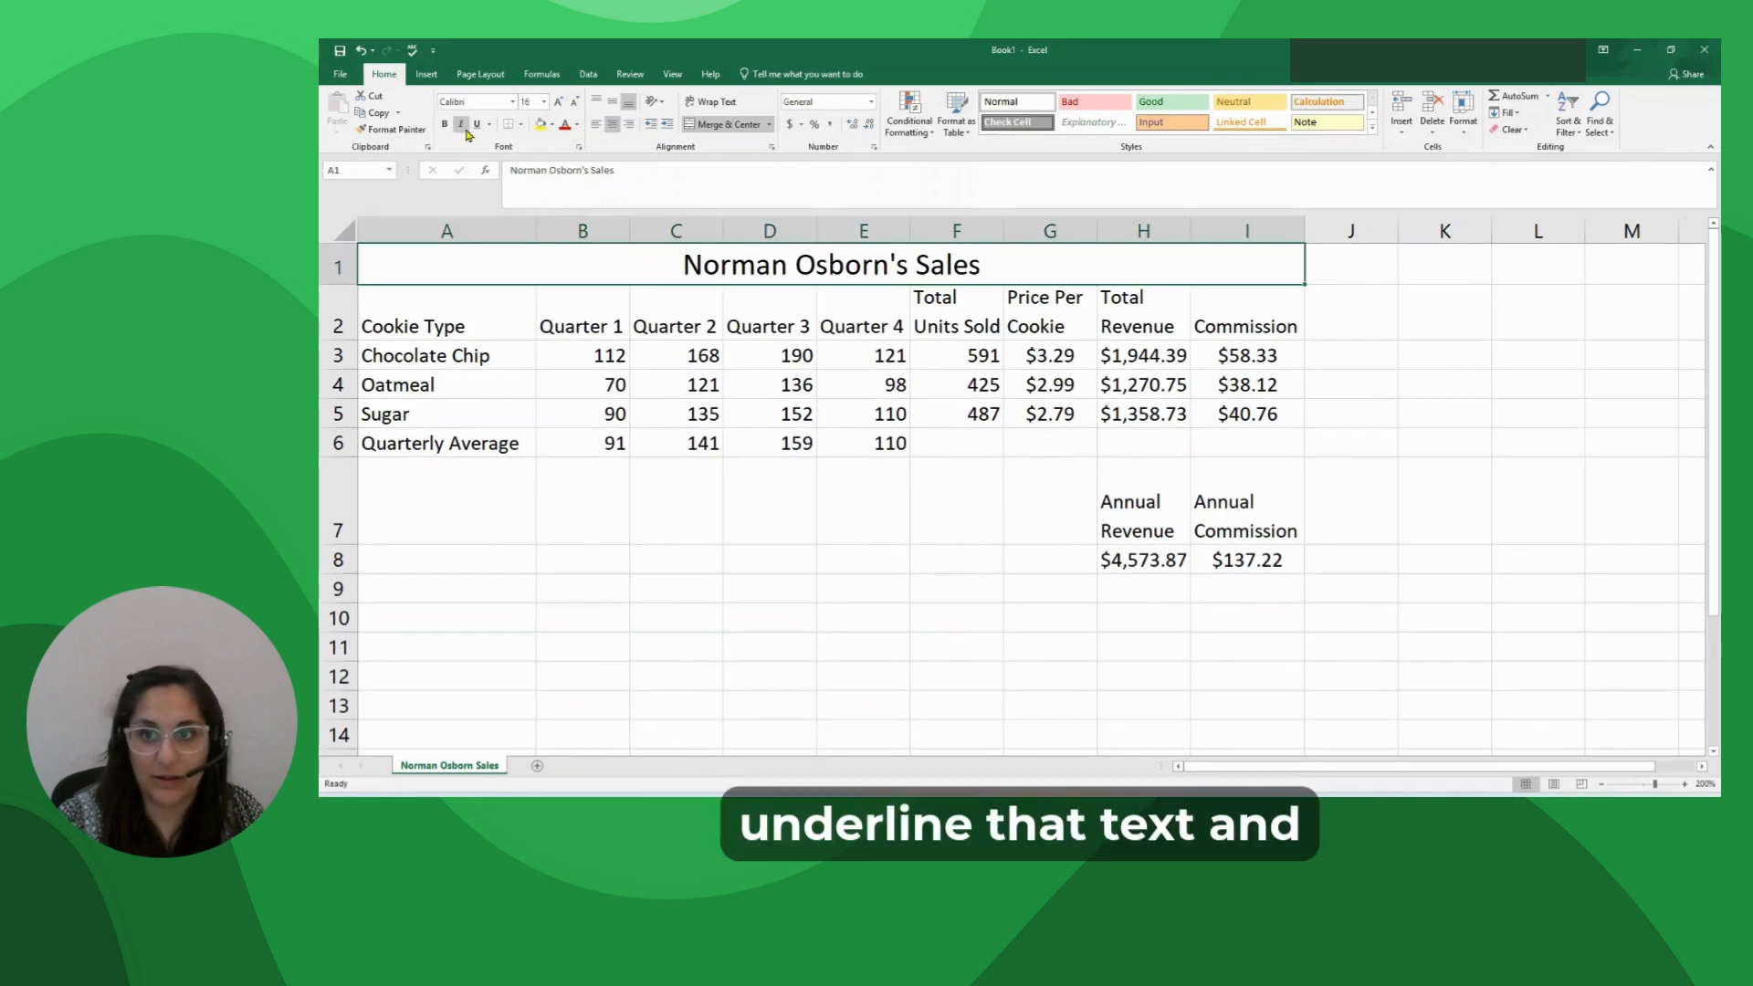
click(476, 125)
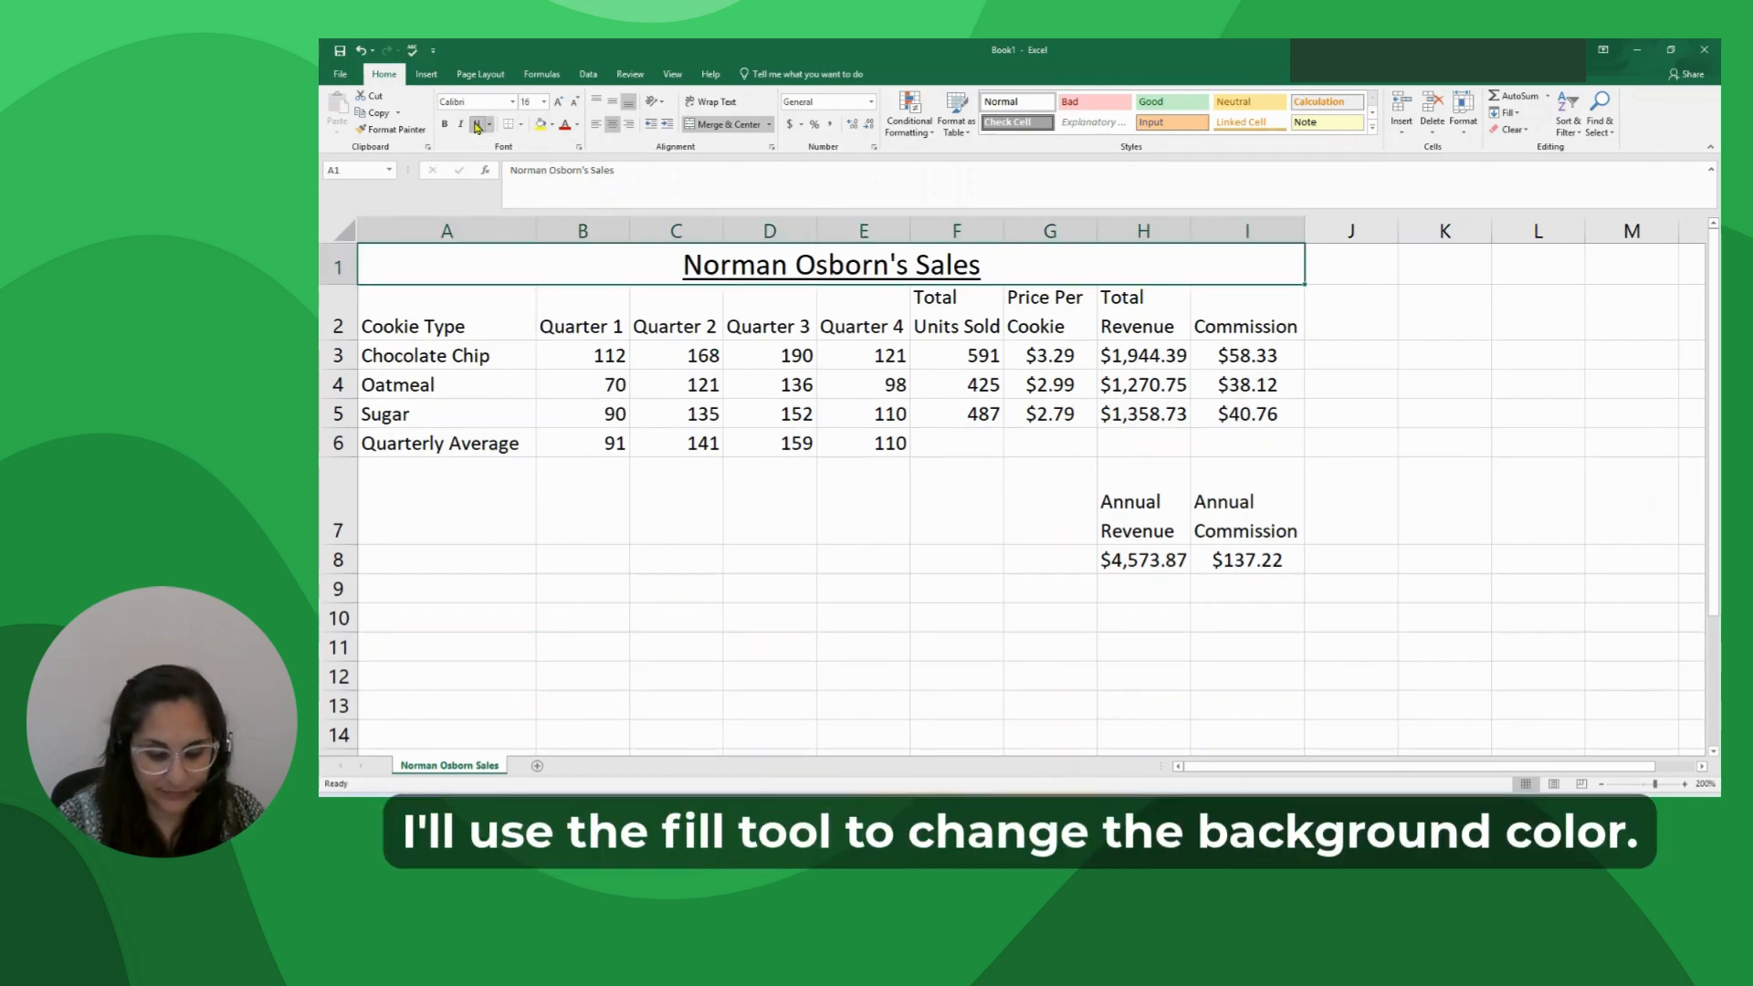
click(554, 125)
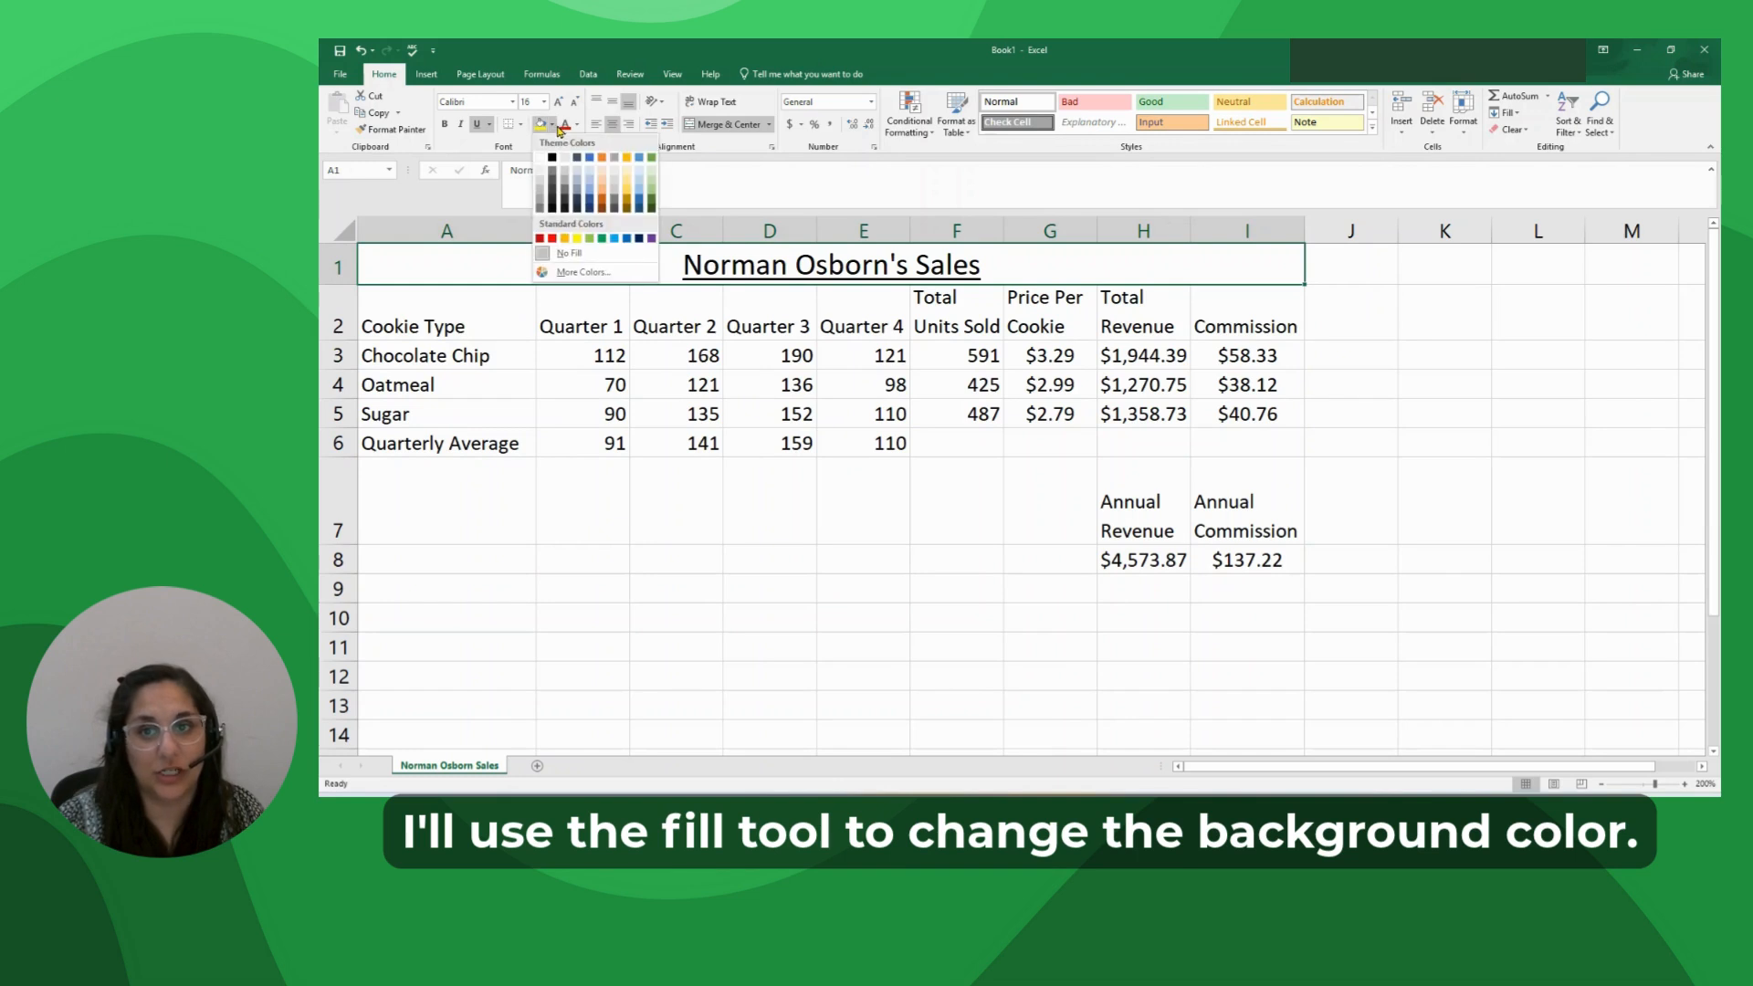
click(639, 173)
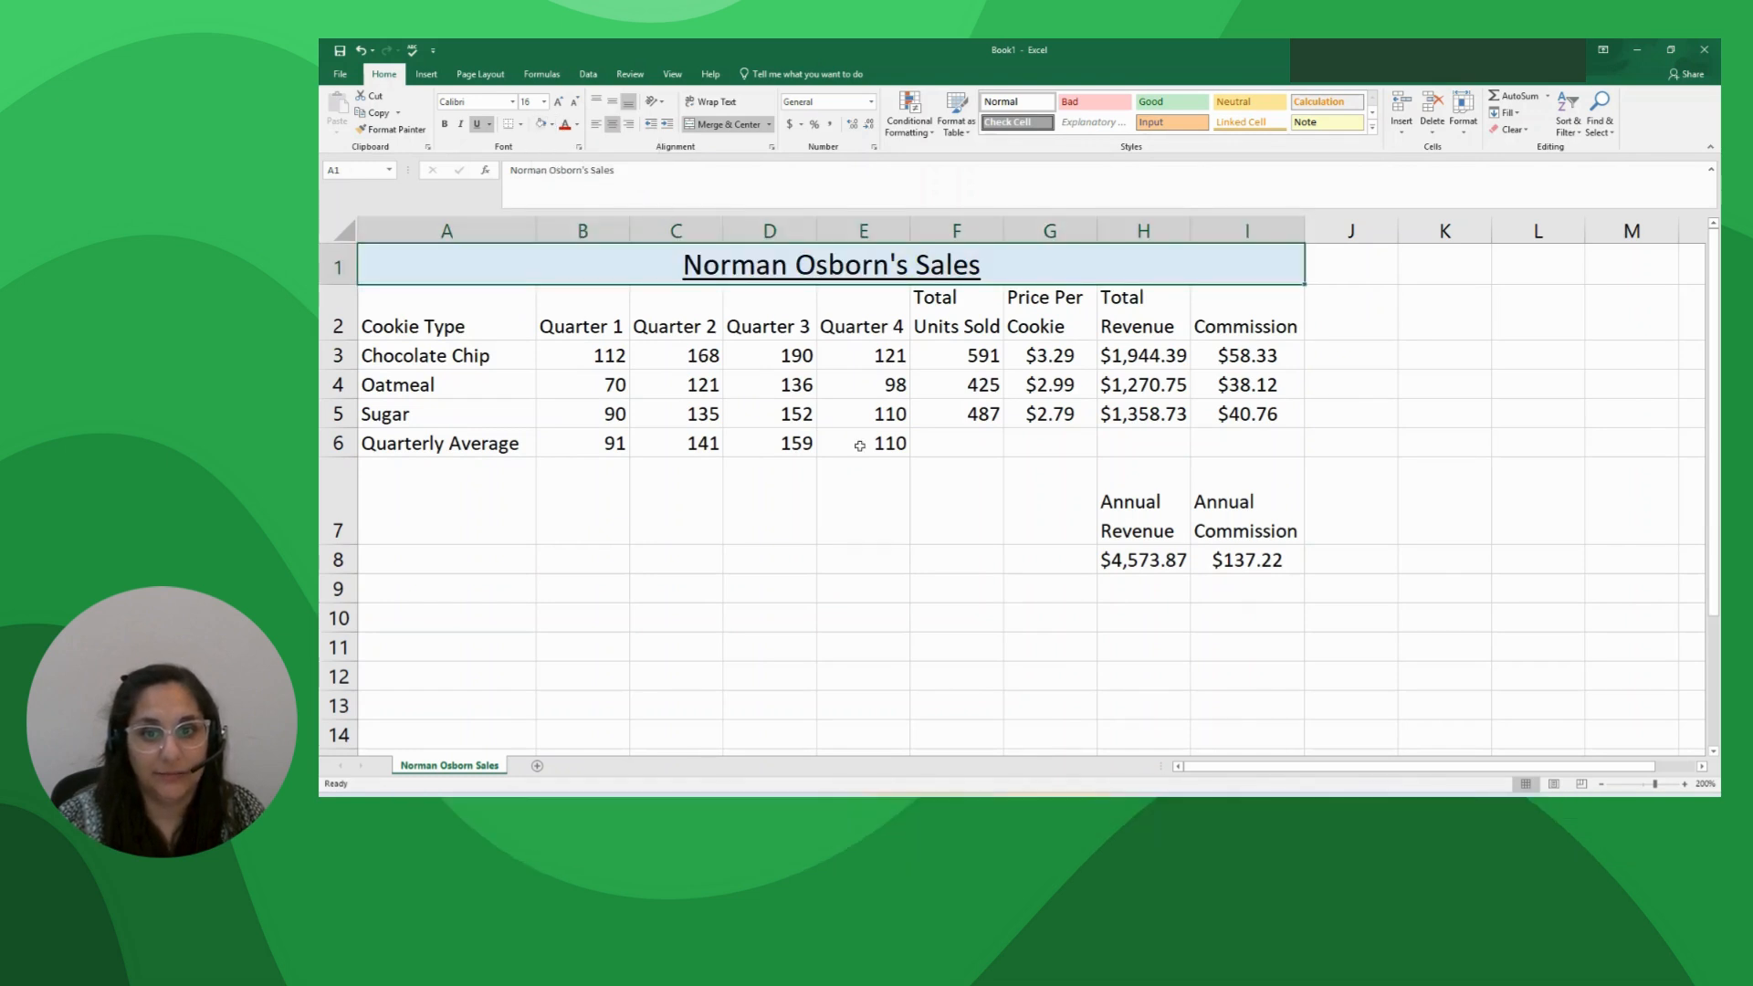
Make the A2:I2 headers bold and centered horizontally and vertically, widening column I so that Commission fits on one line
click(472, 315)
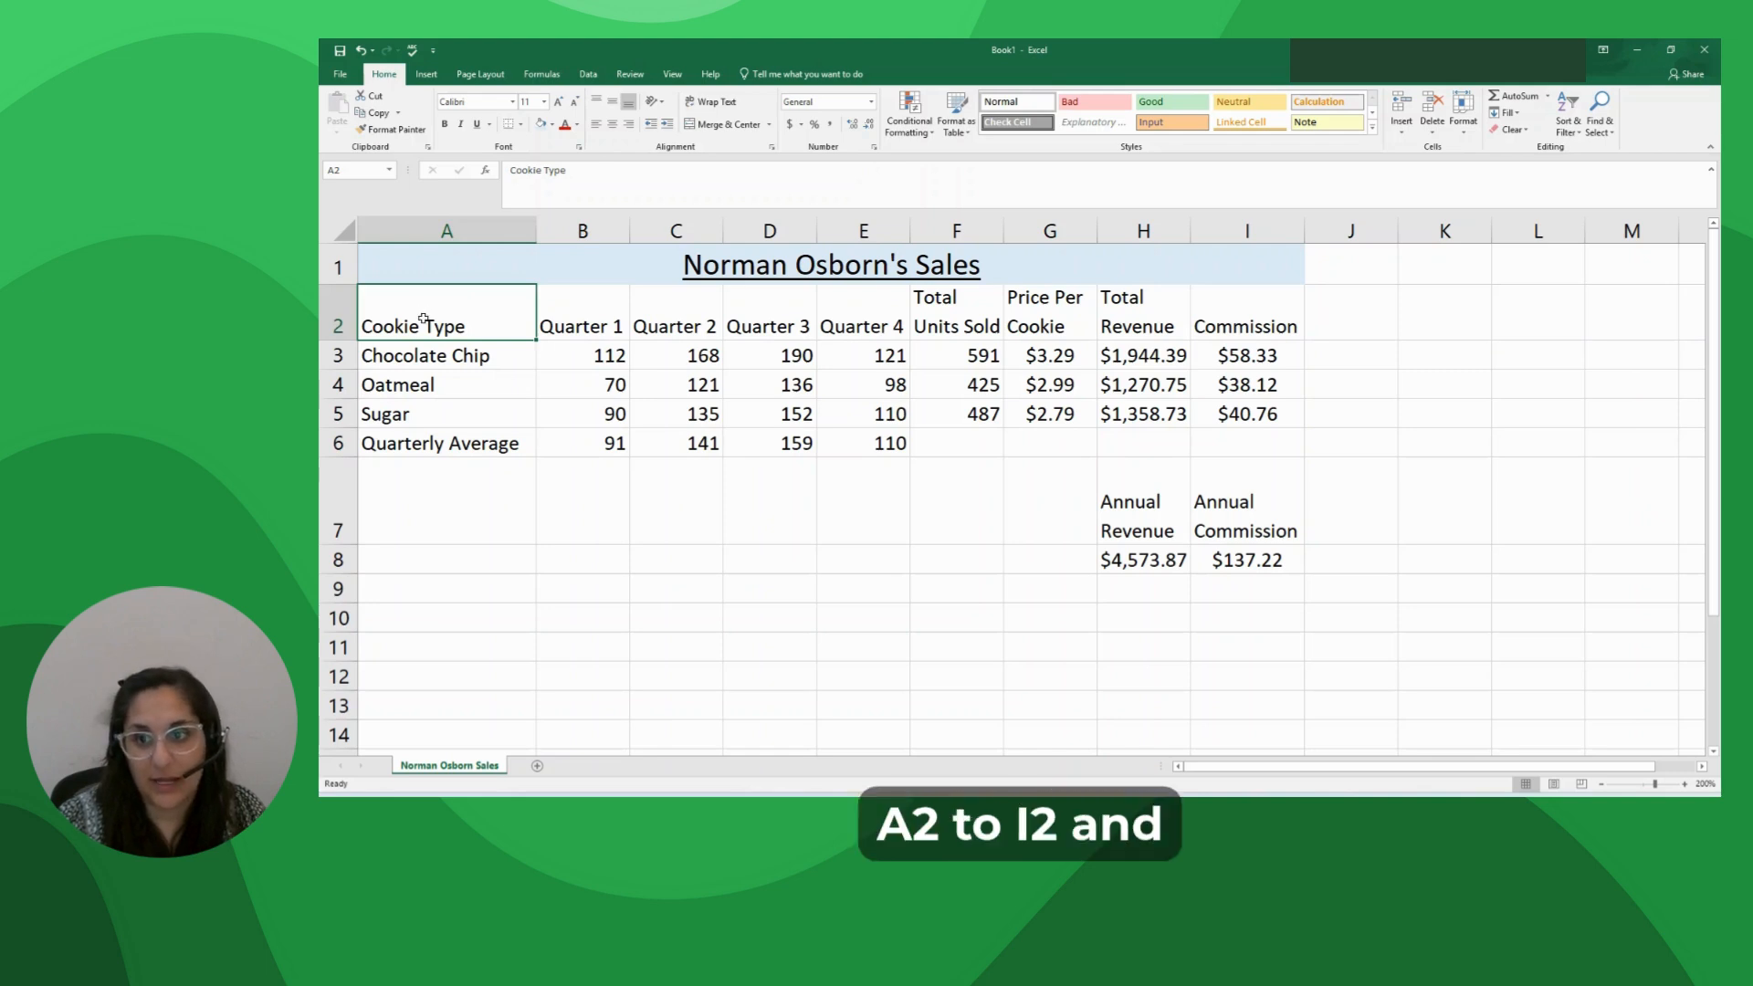
drag(422, 319, 1221, 333)
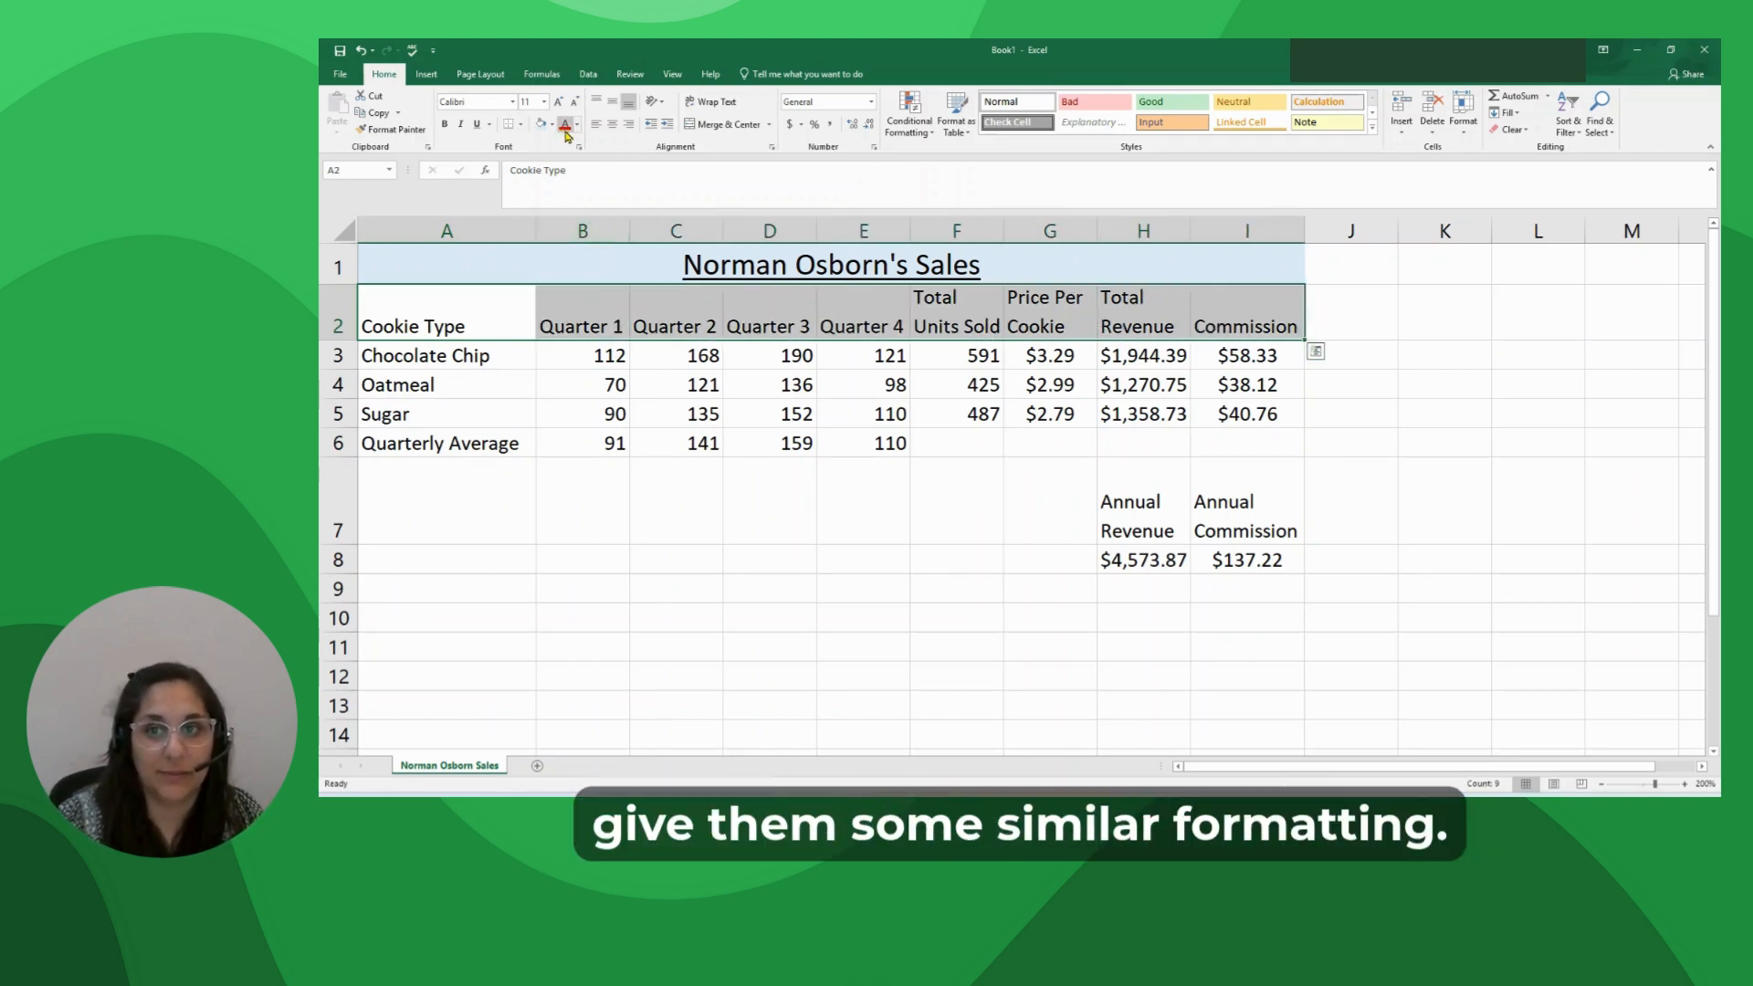
click(443, 125)
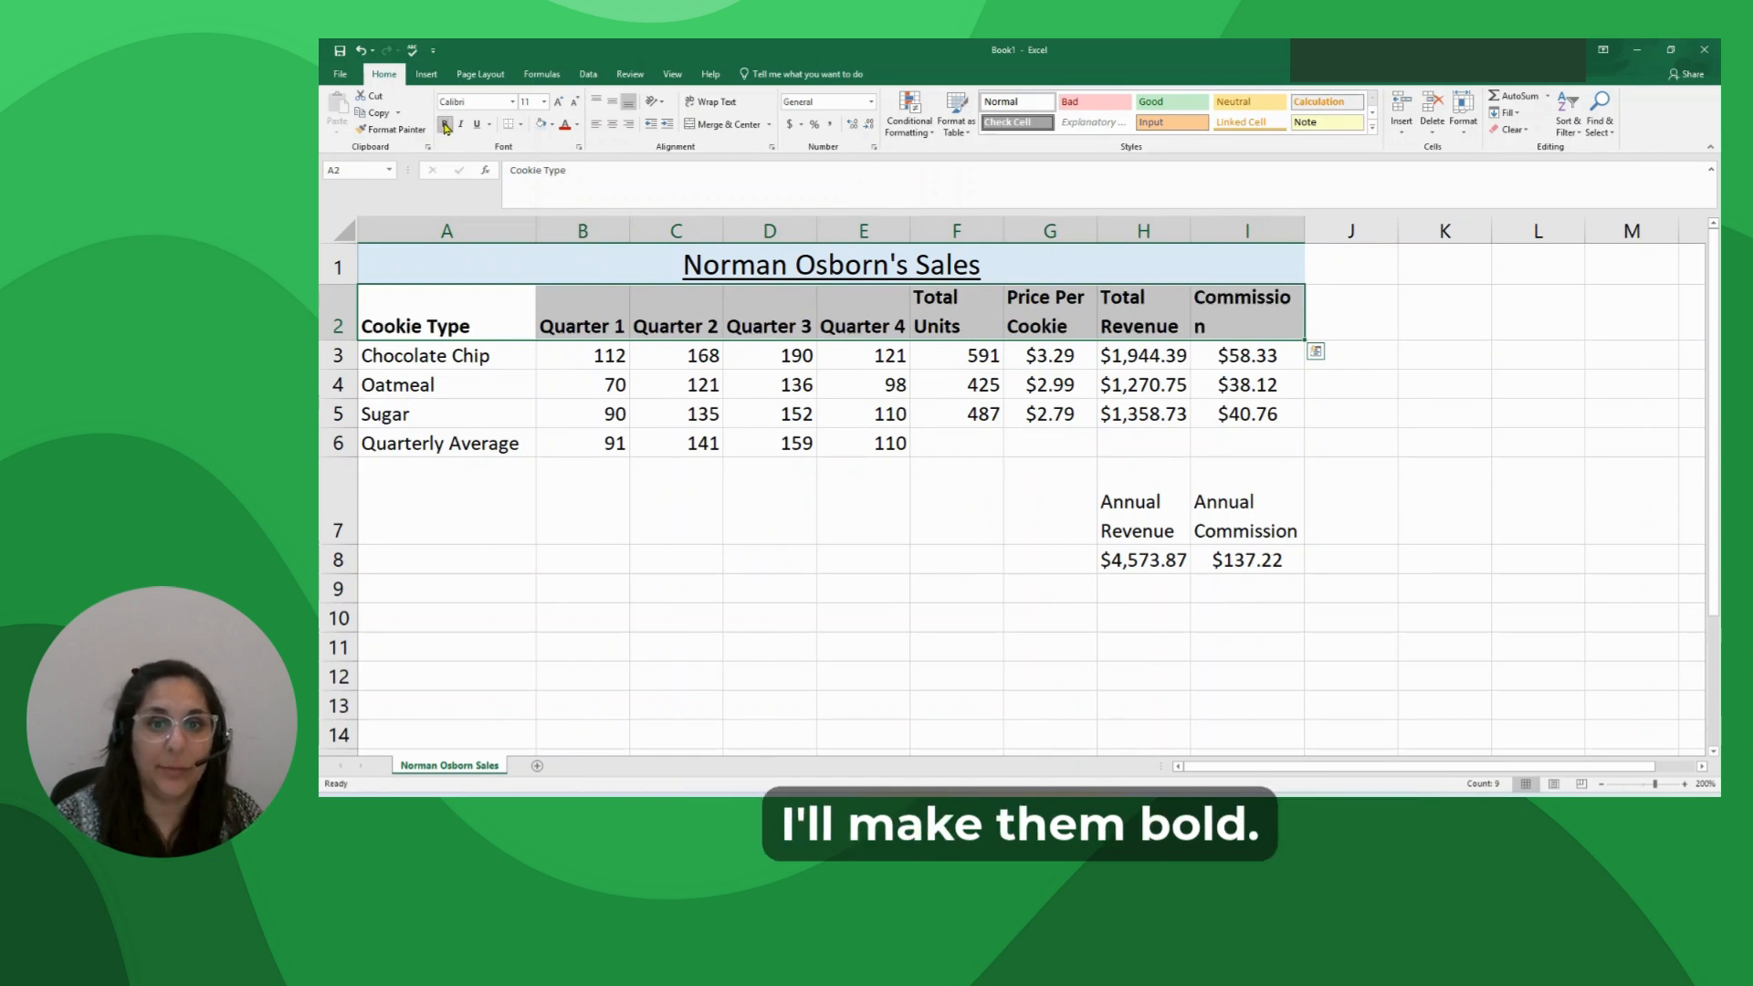
click(612, 125)
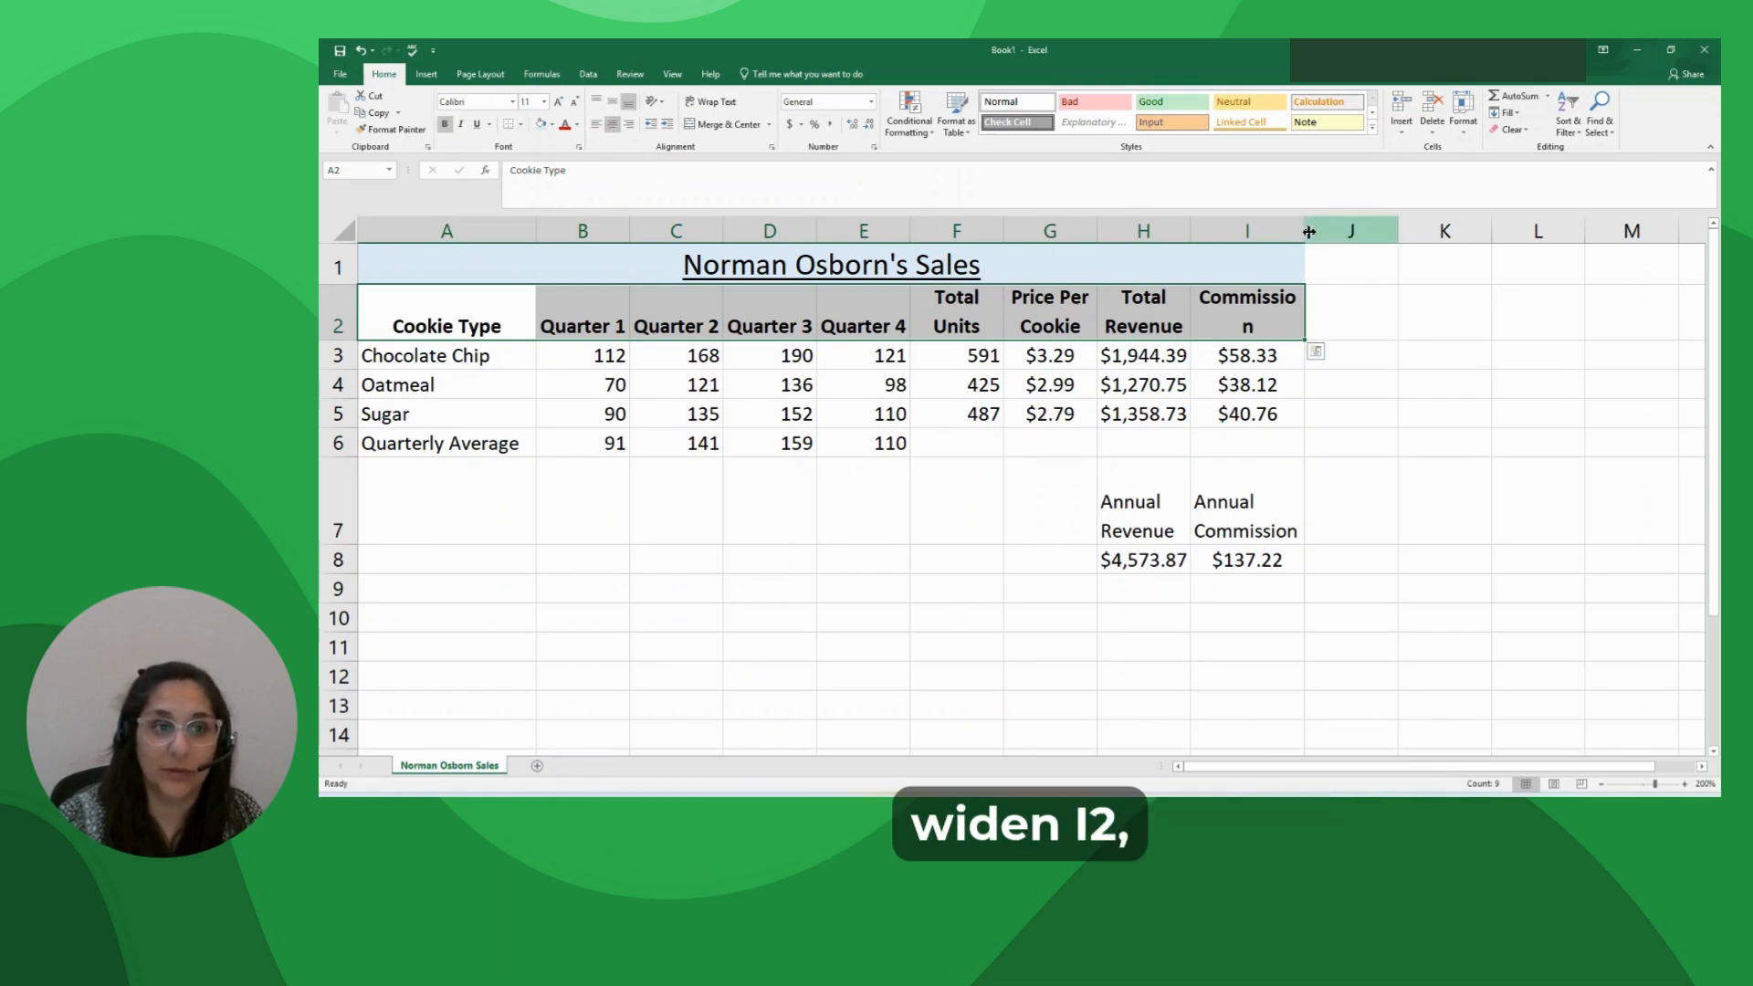
drag(1304, 230, 1319, 230)
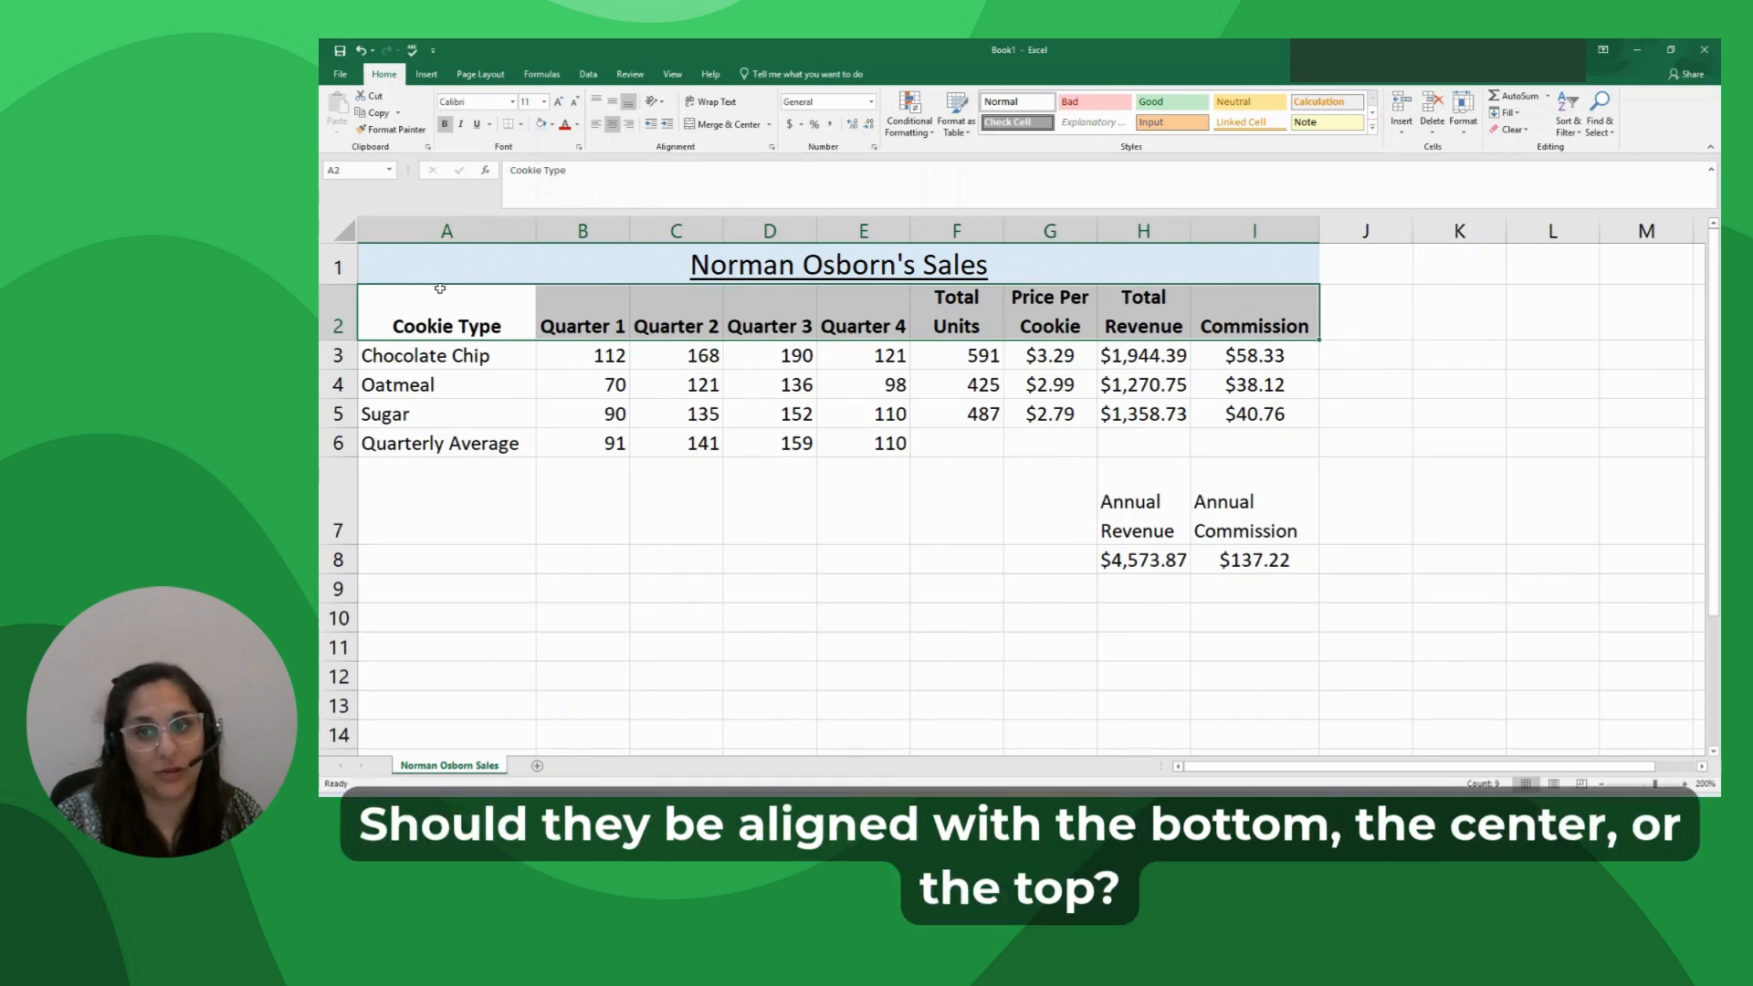
click(612, 105)
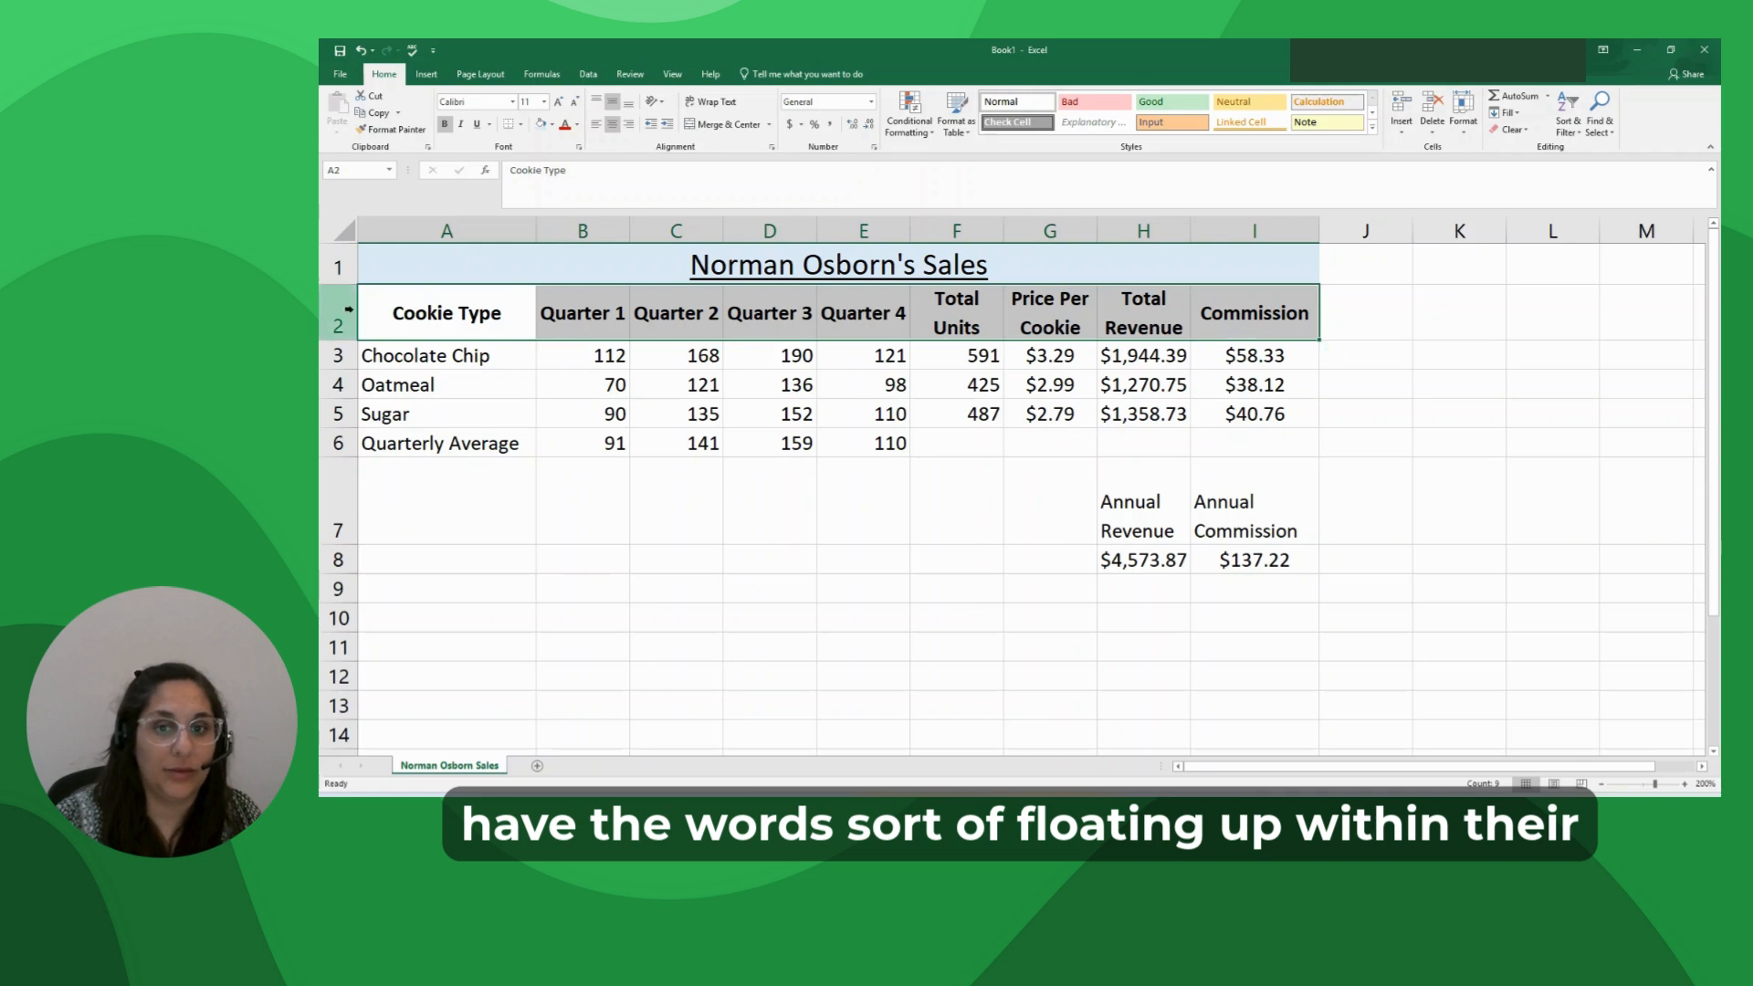
Give the header cells A2:I2 a dark blue-gray font color and a medium blue fill
click(576, 125)
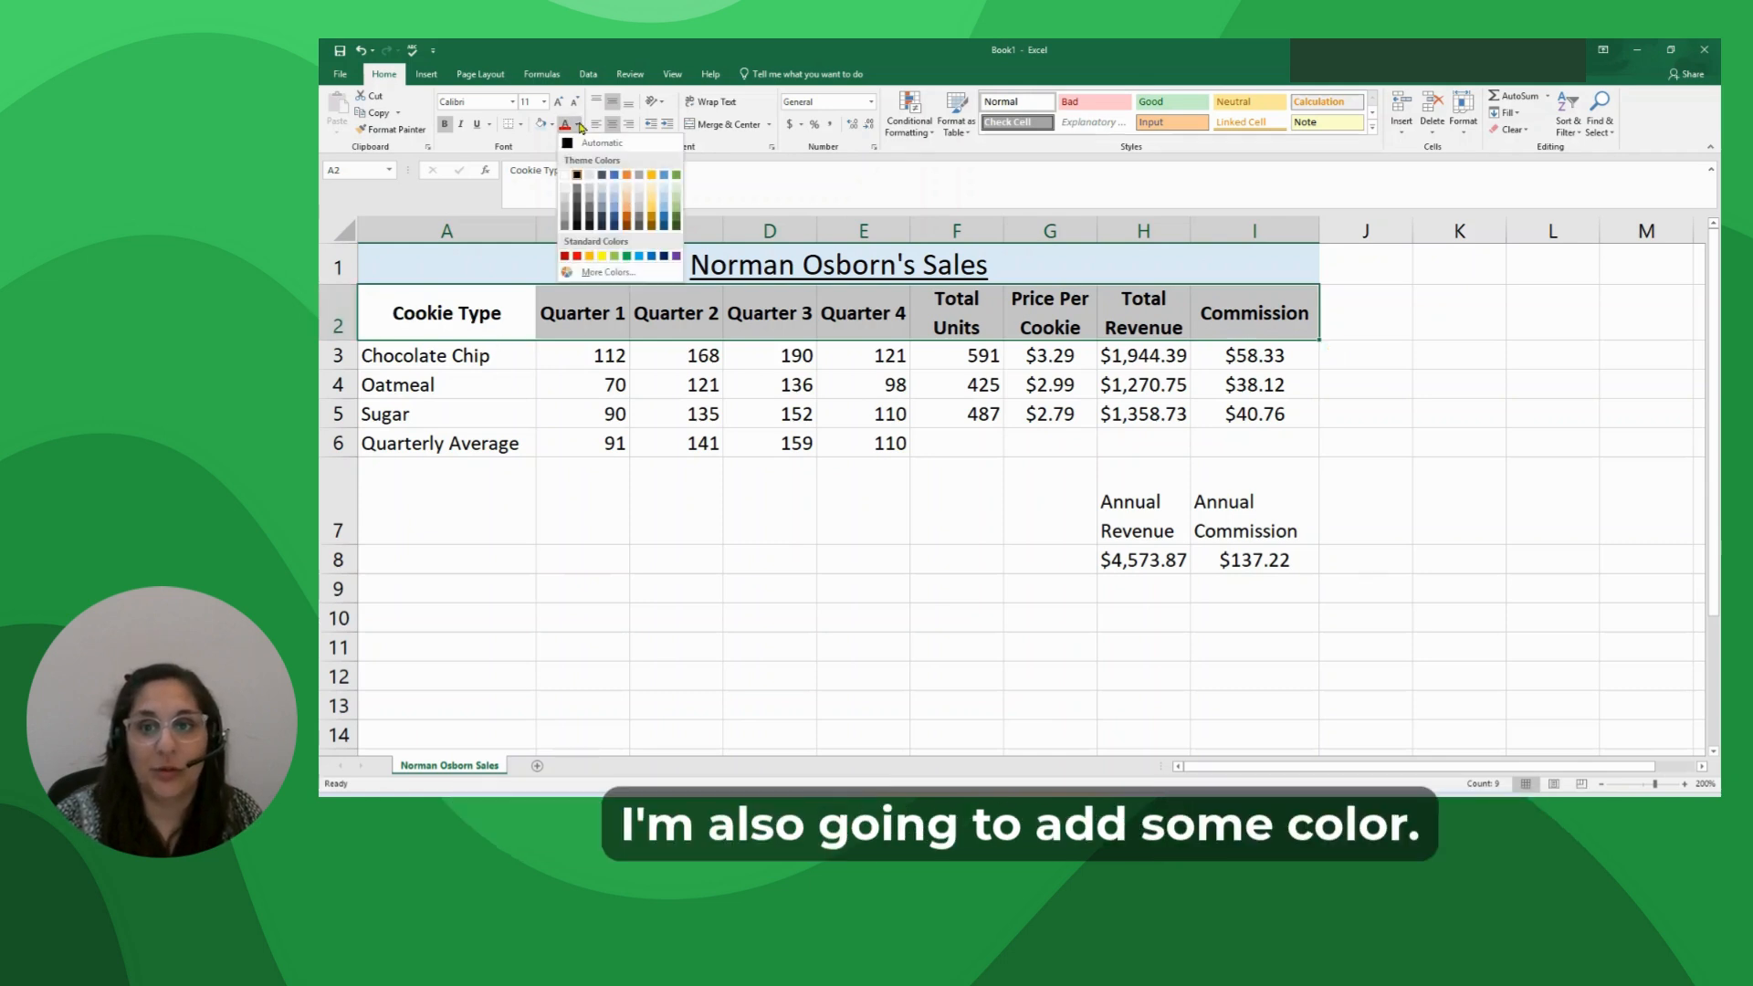
click(605, 176)
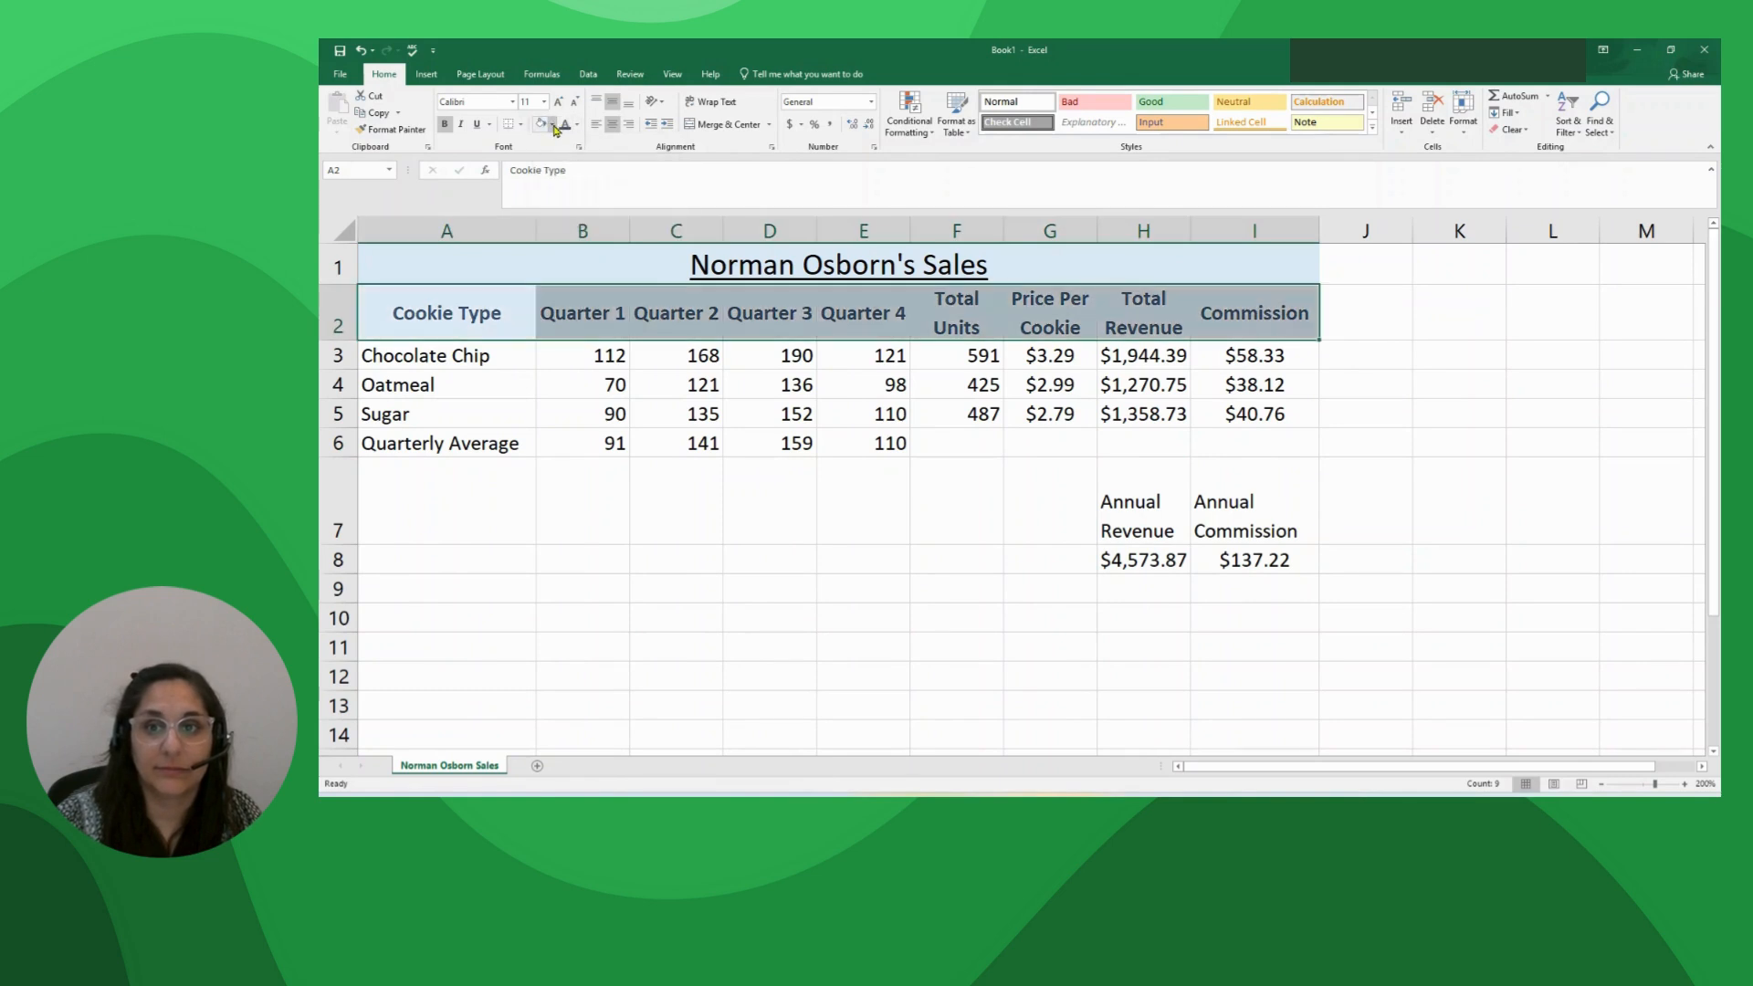
click(551, 125)
click(636, 194)
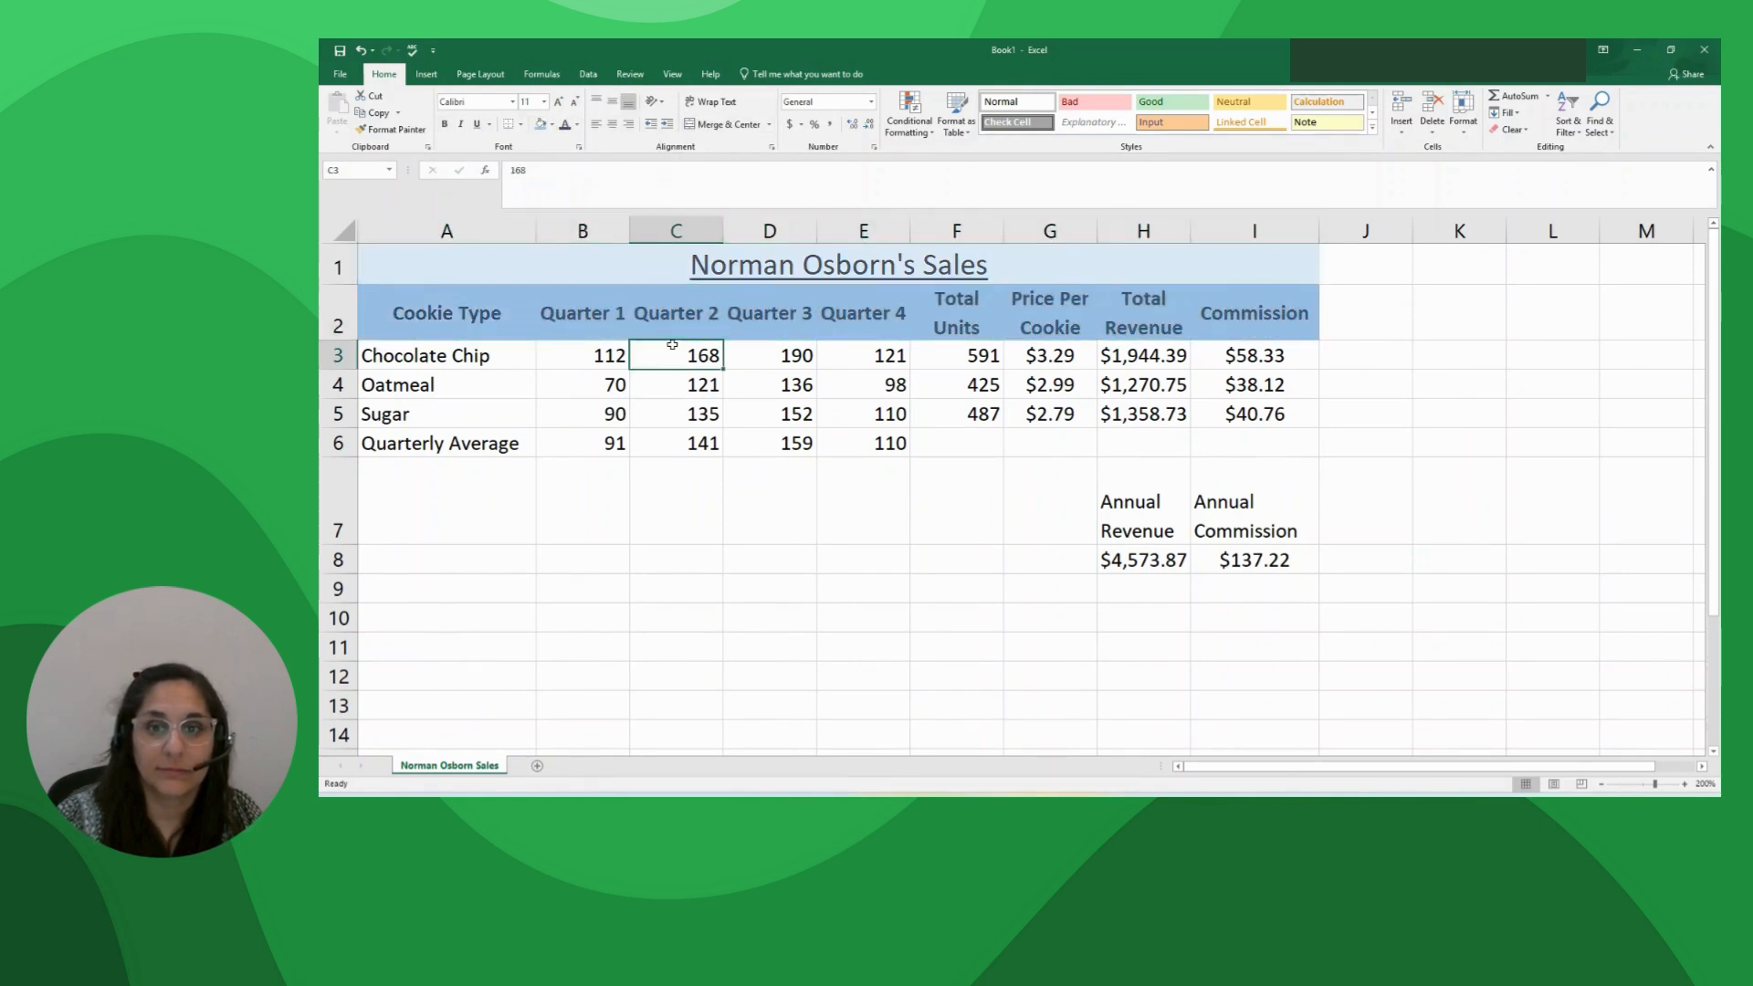
click(577, 125)
click(605, 176)
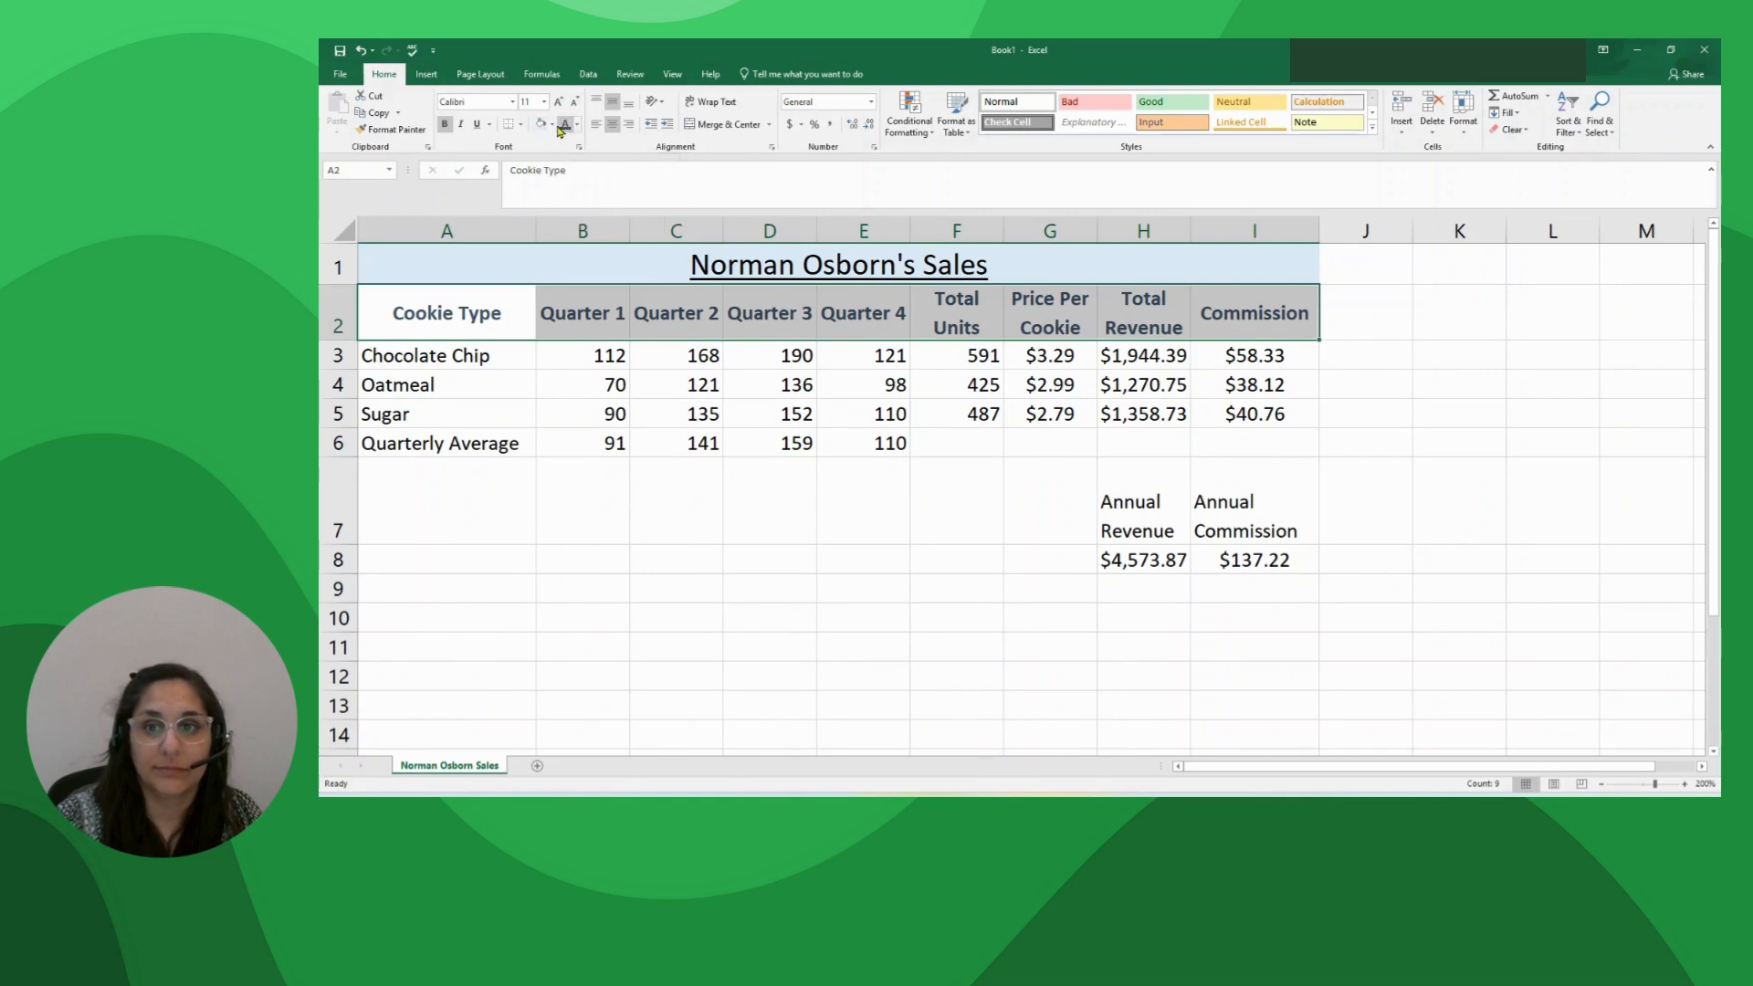
click(551, 125)
click(640, 190)
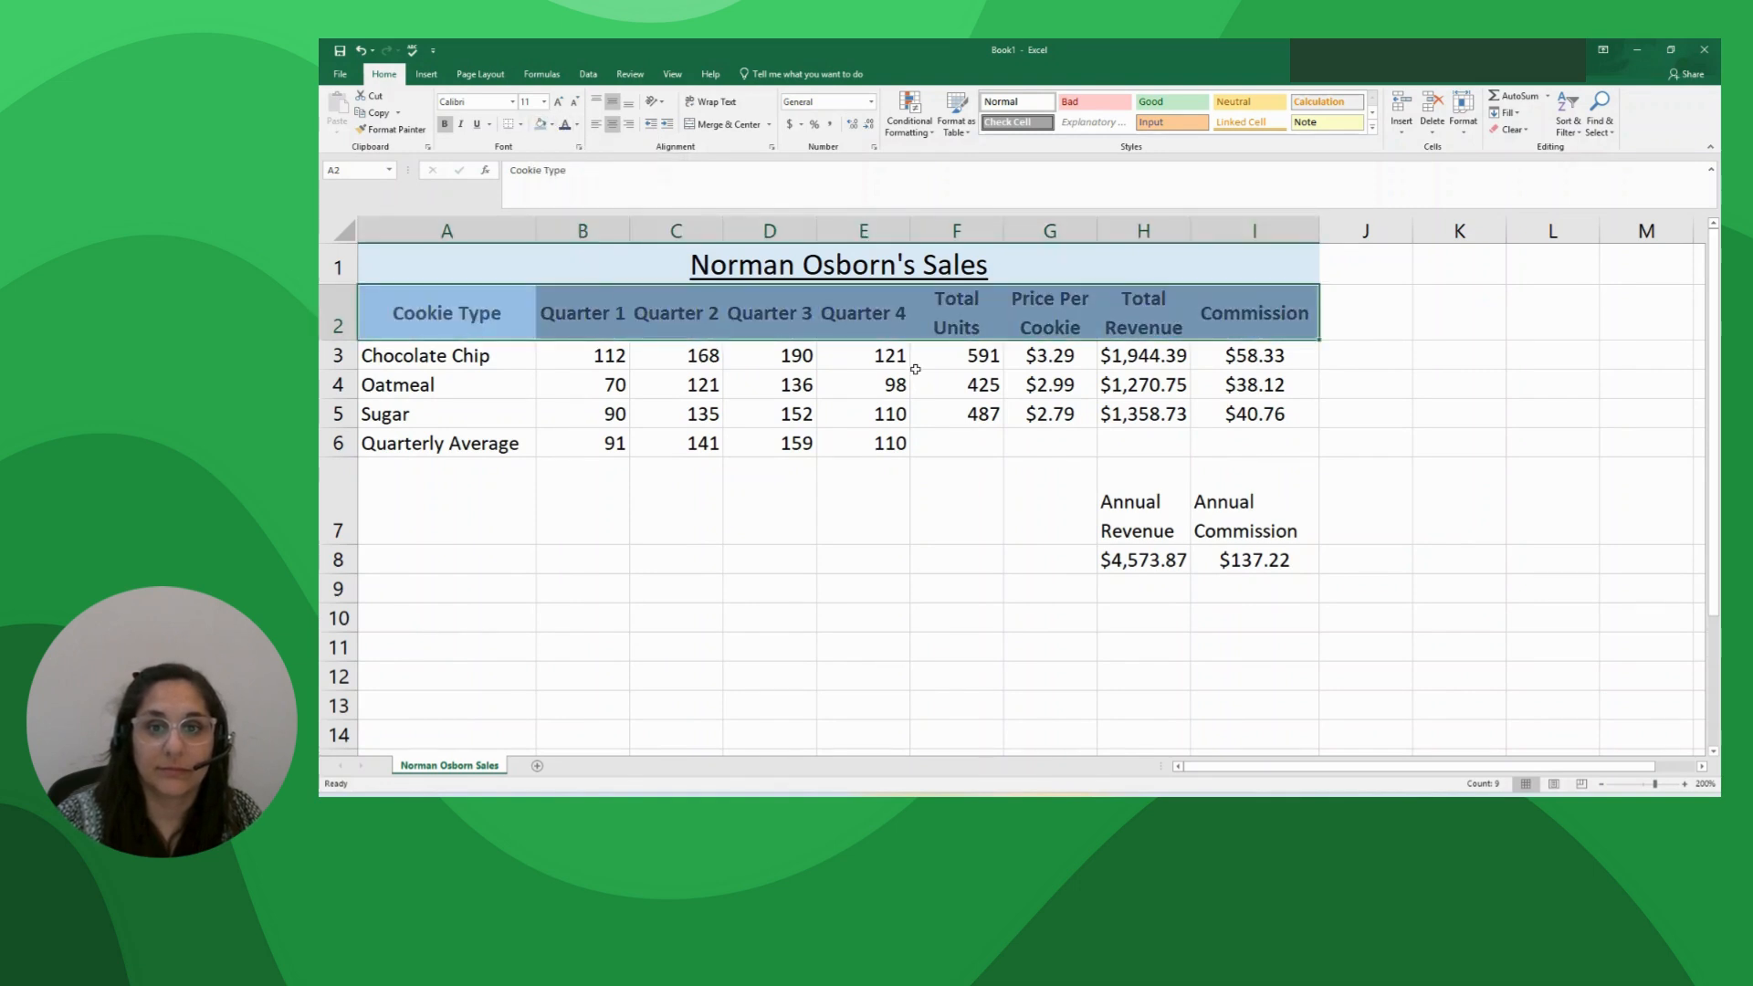
Apply the same dark blue-gray font color to the merged title in row 1
click(570, 262)
click(565, 125)
click(676, 356)
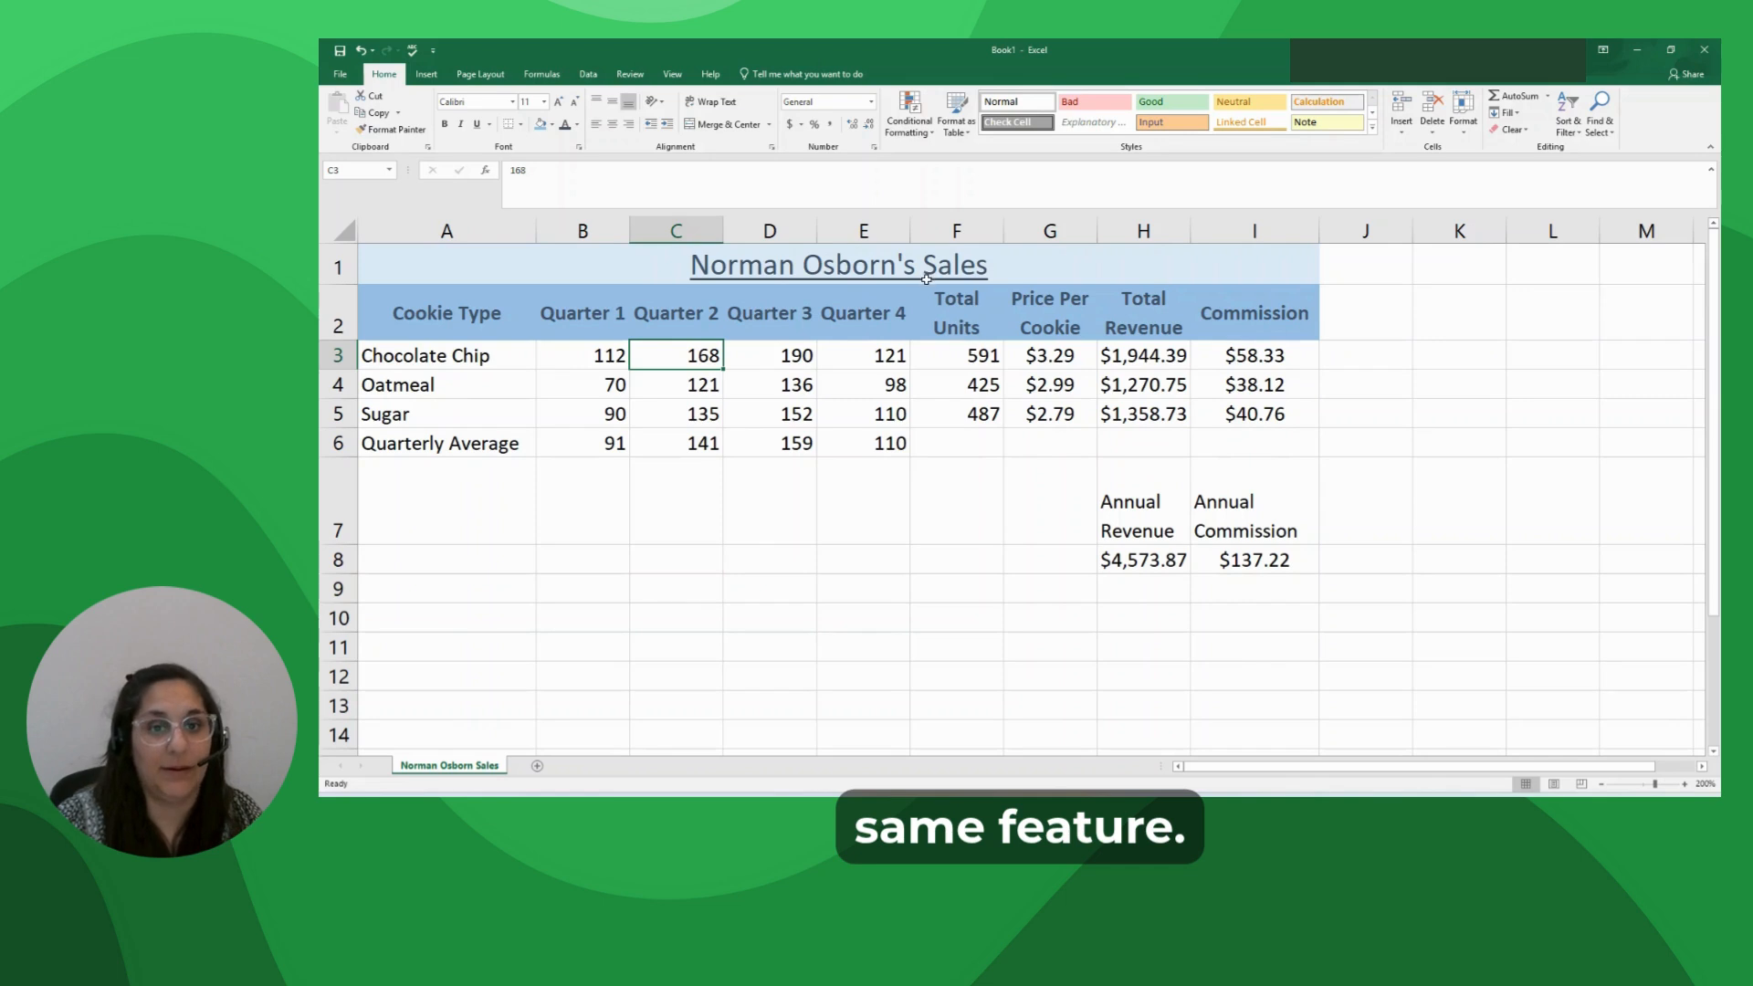
Copy the formatting of F2 to A6, H7 and I7 with Format Painter, and turn Format Painter off
click(953, 298)
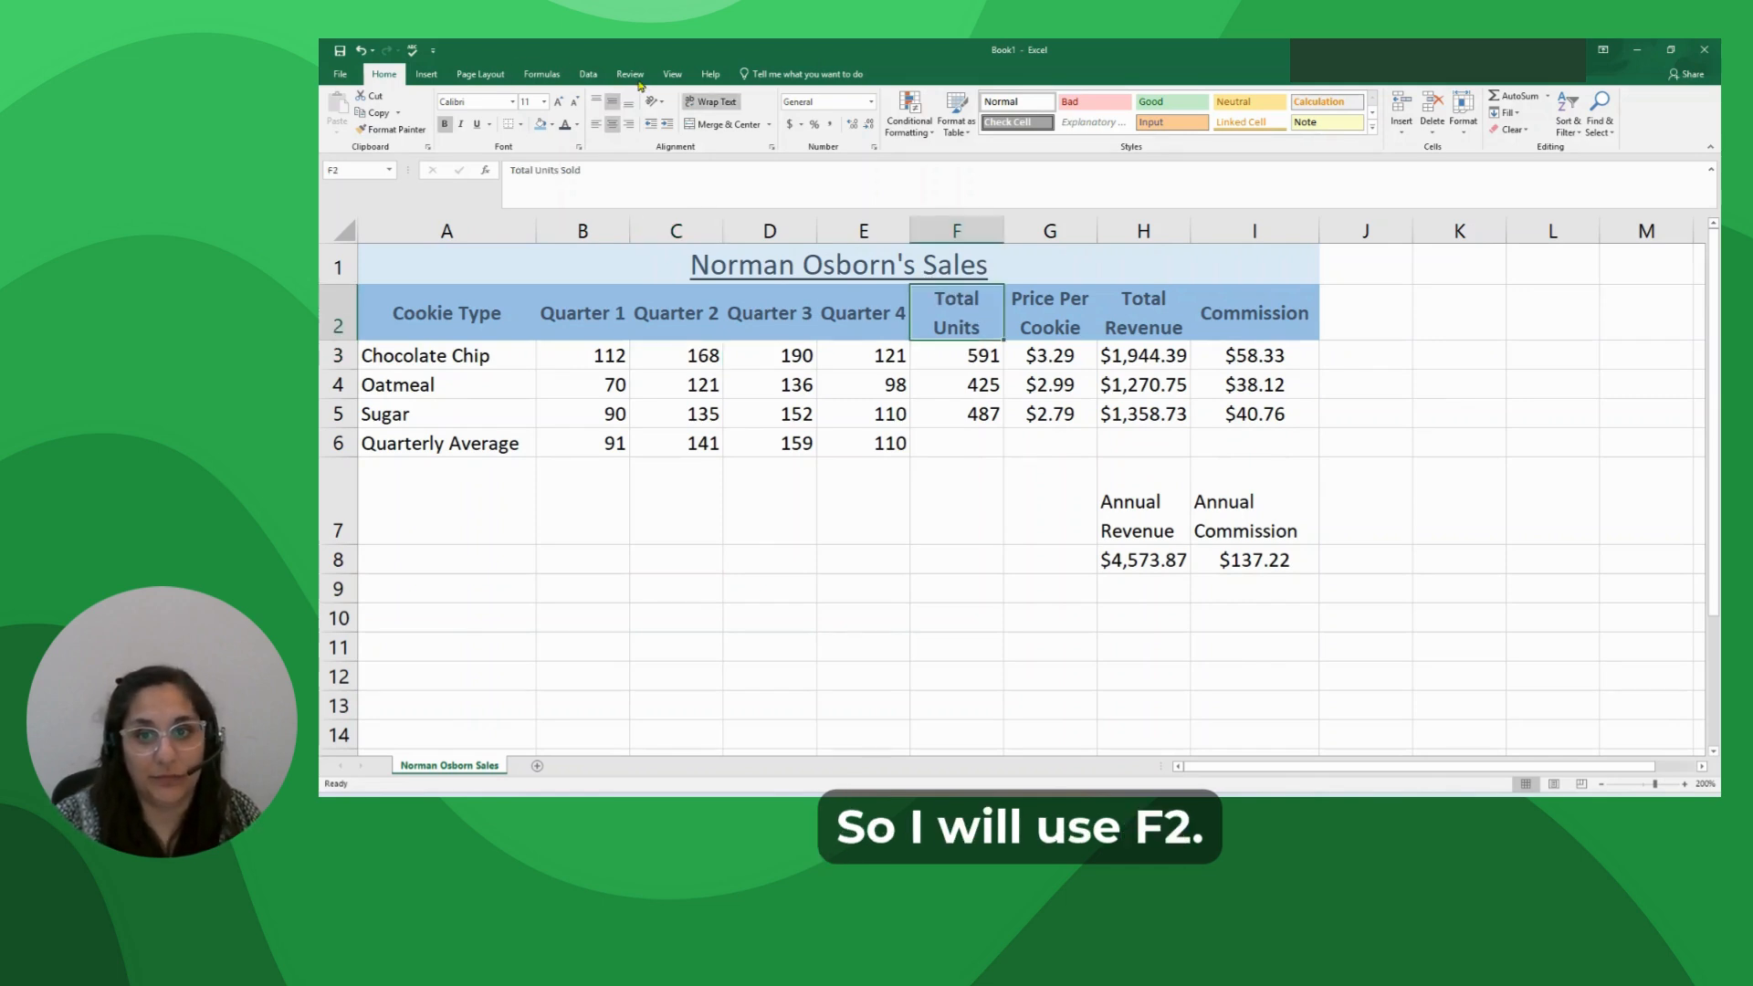
double_click(384, 131)
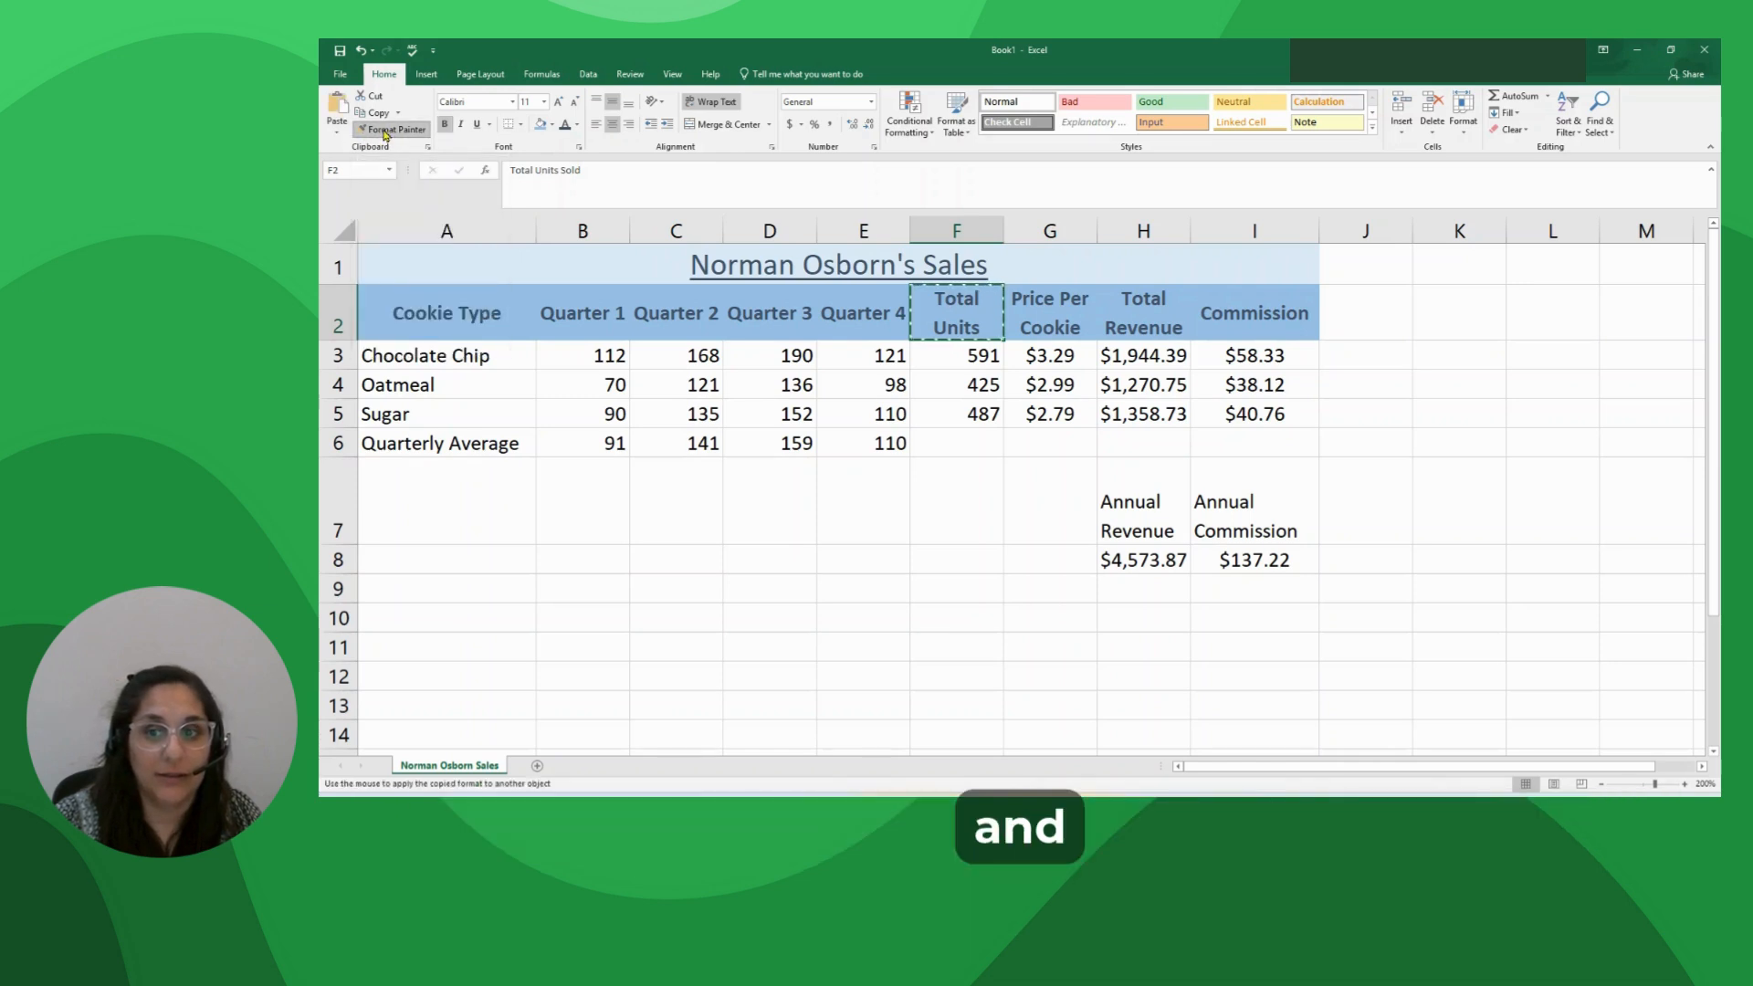
click(468, 448)
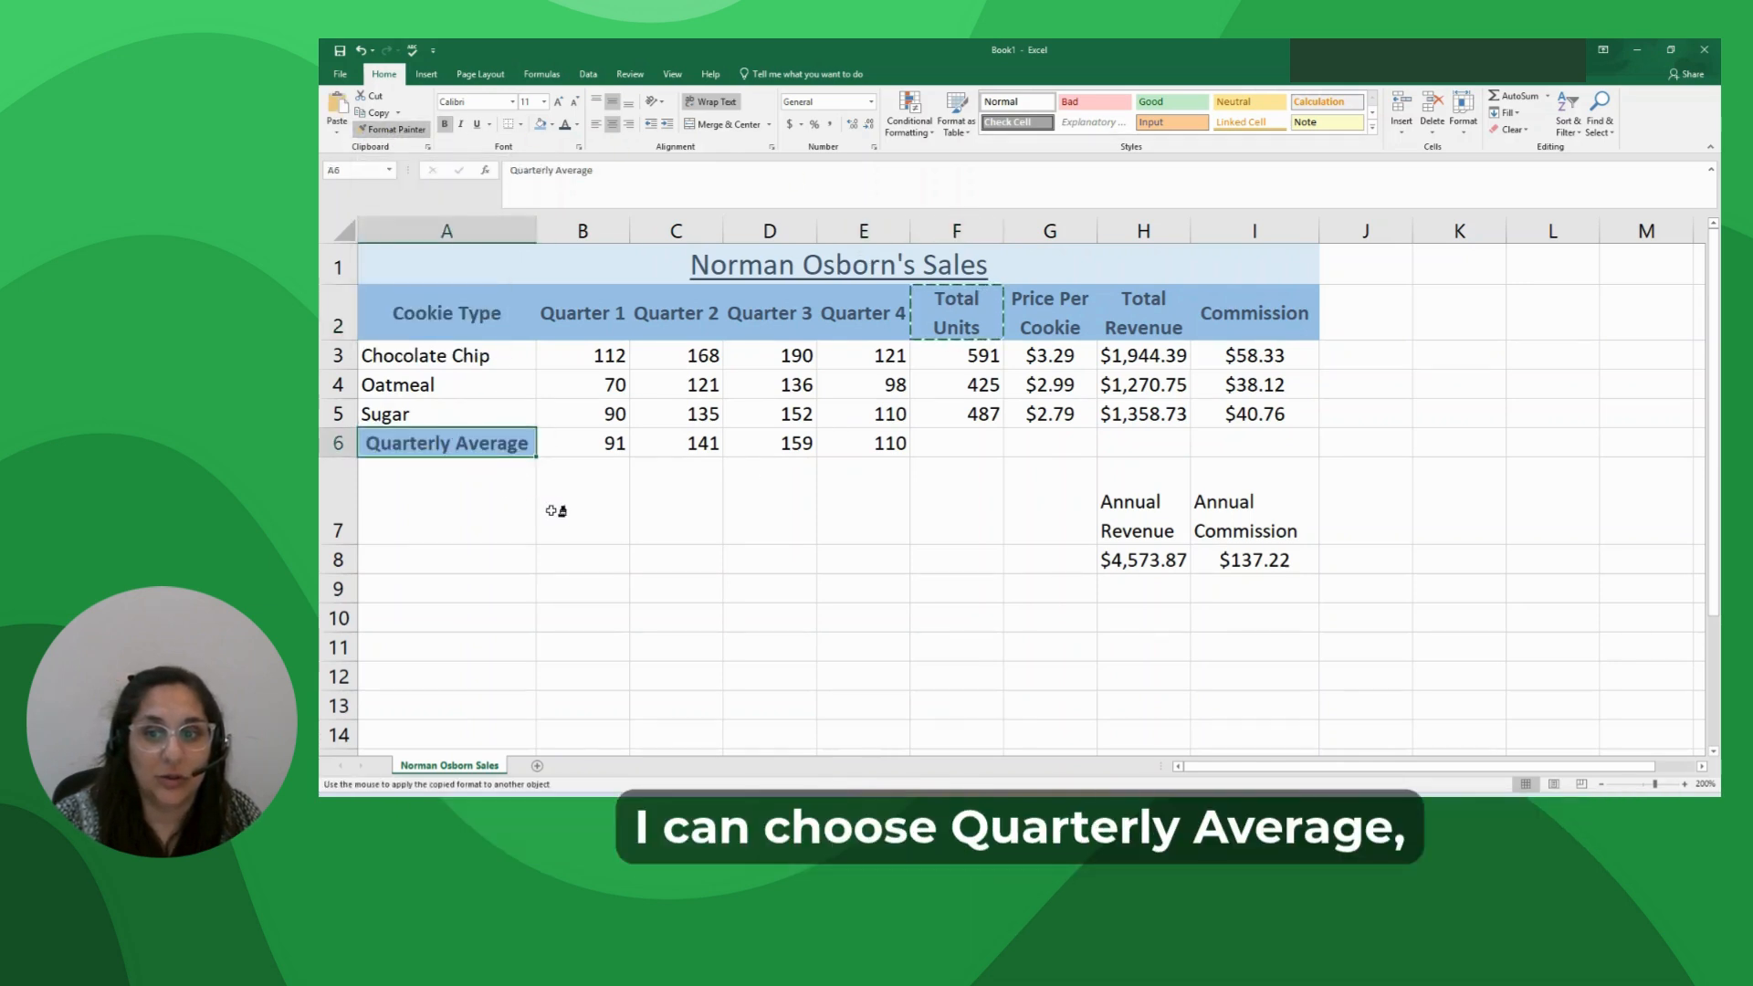
click(1121, 497)
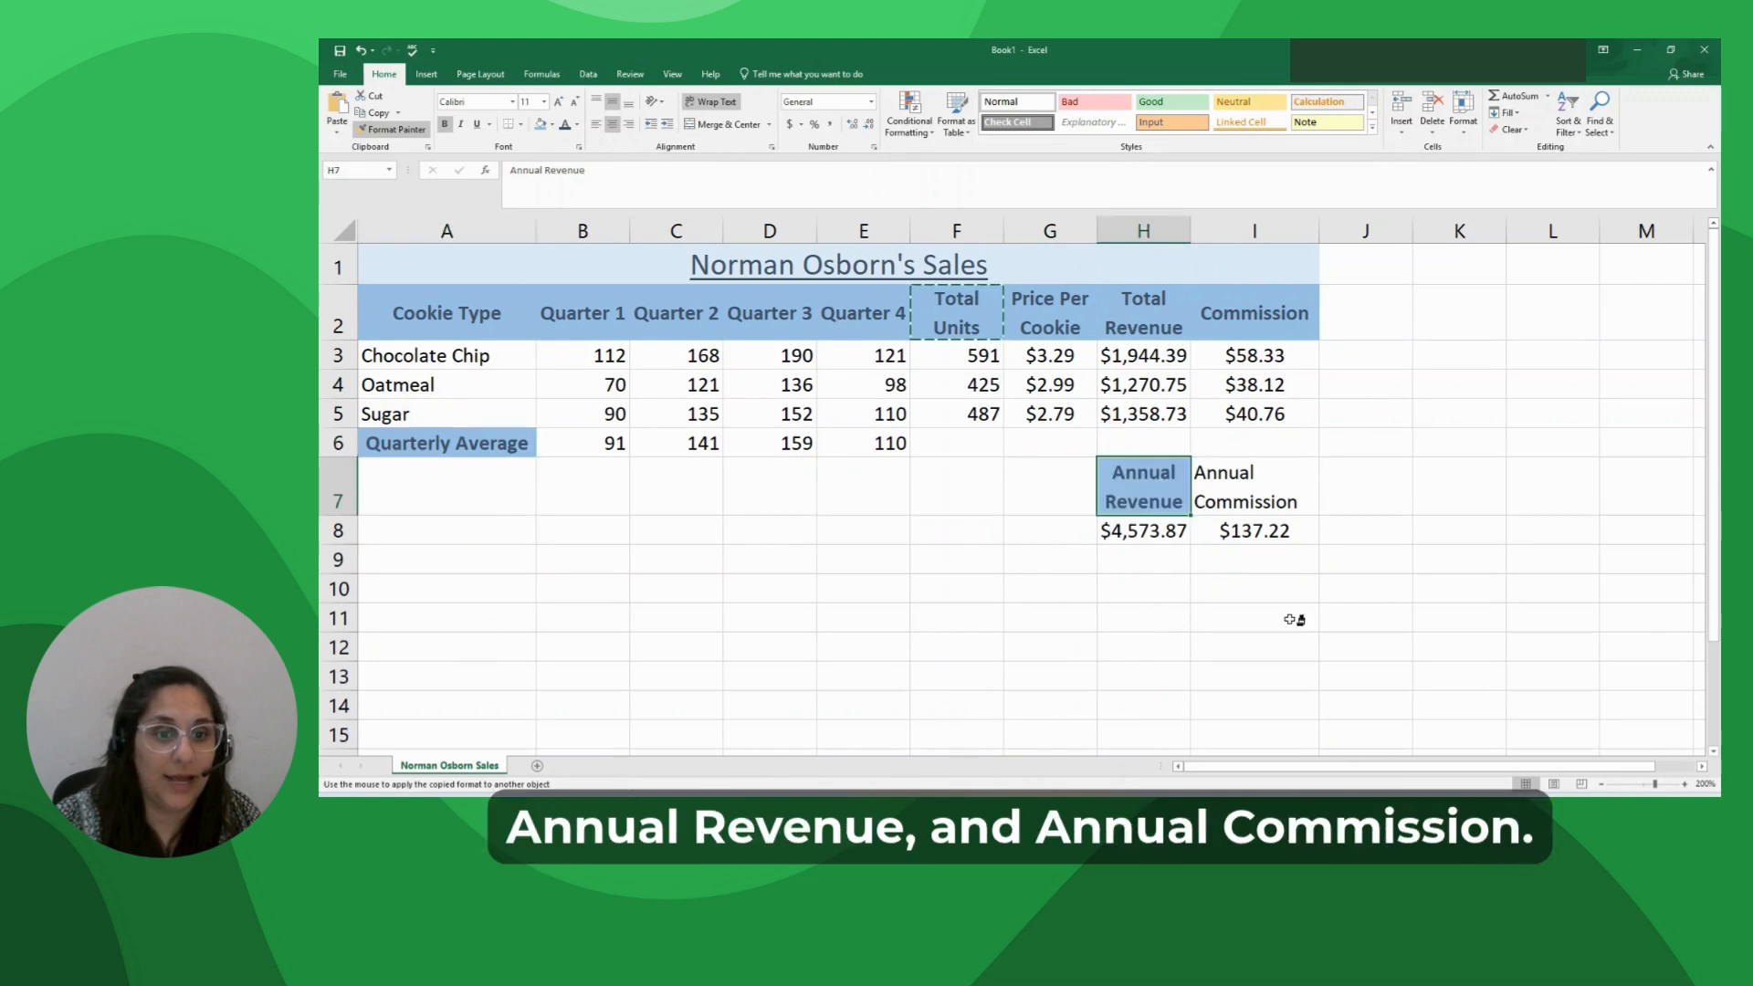
click(1264, 498)
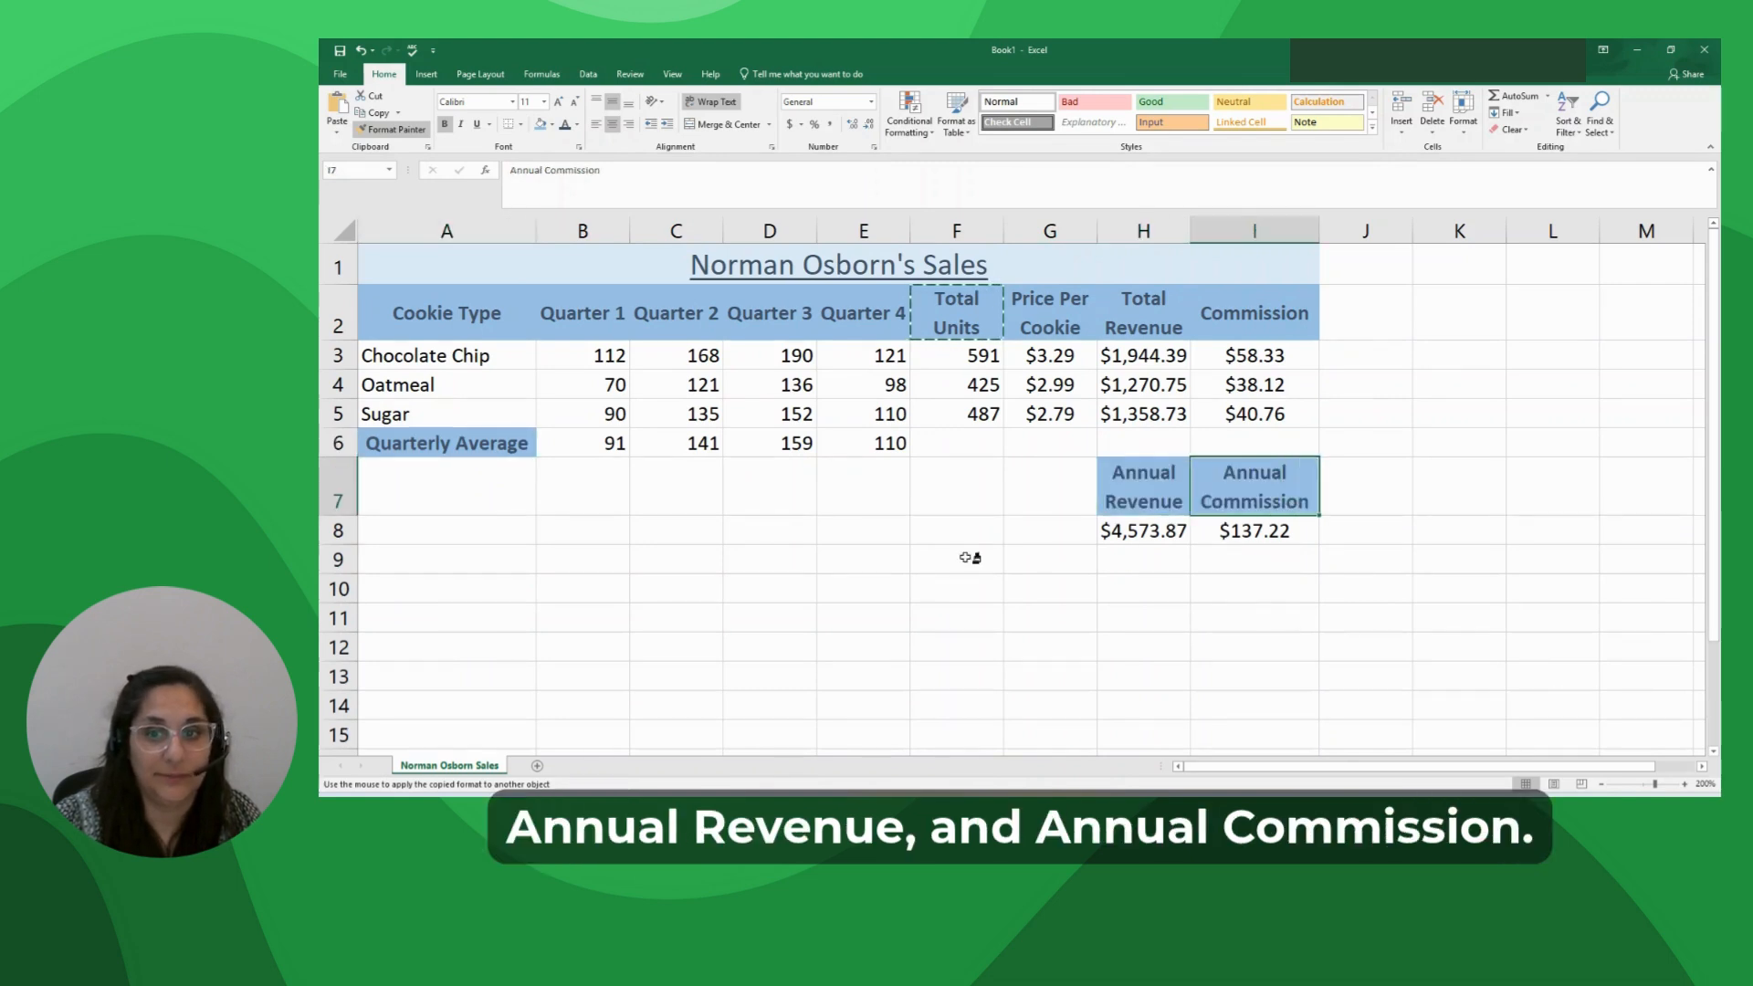
click(391, 128)
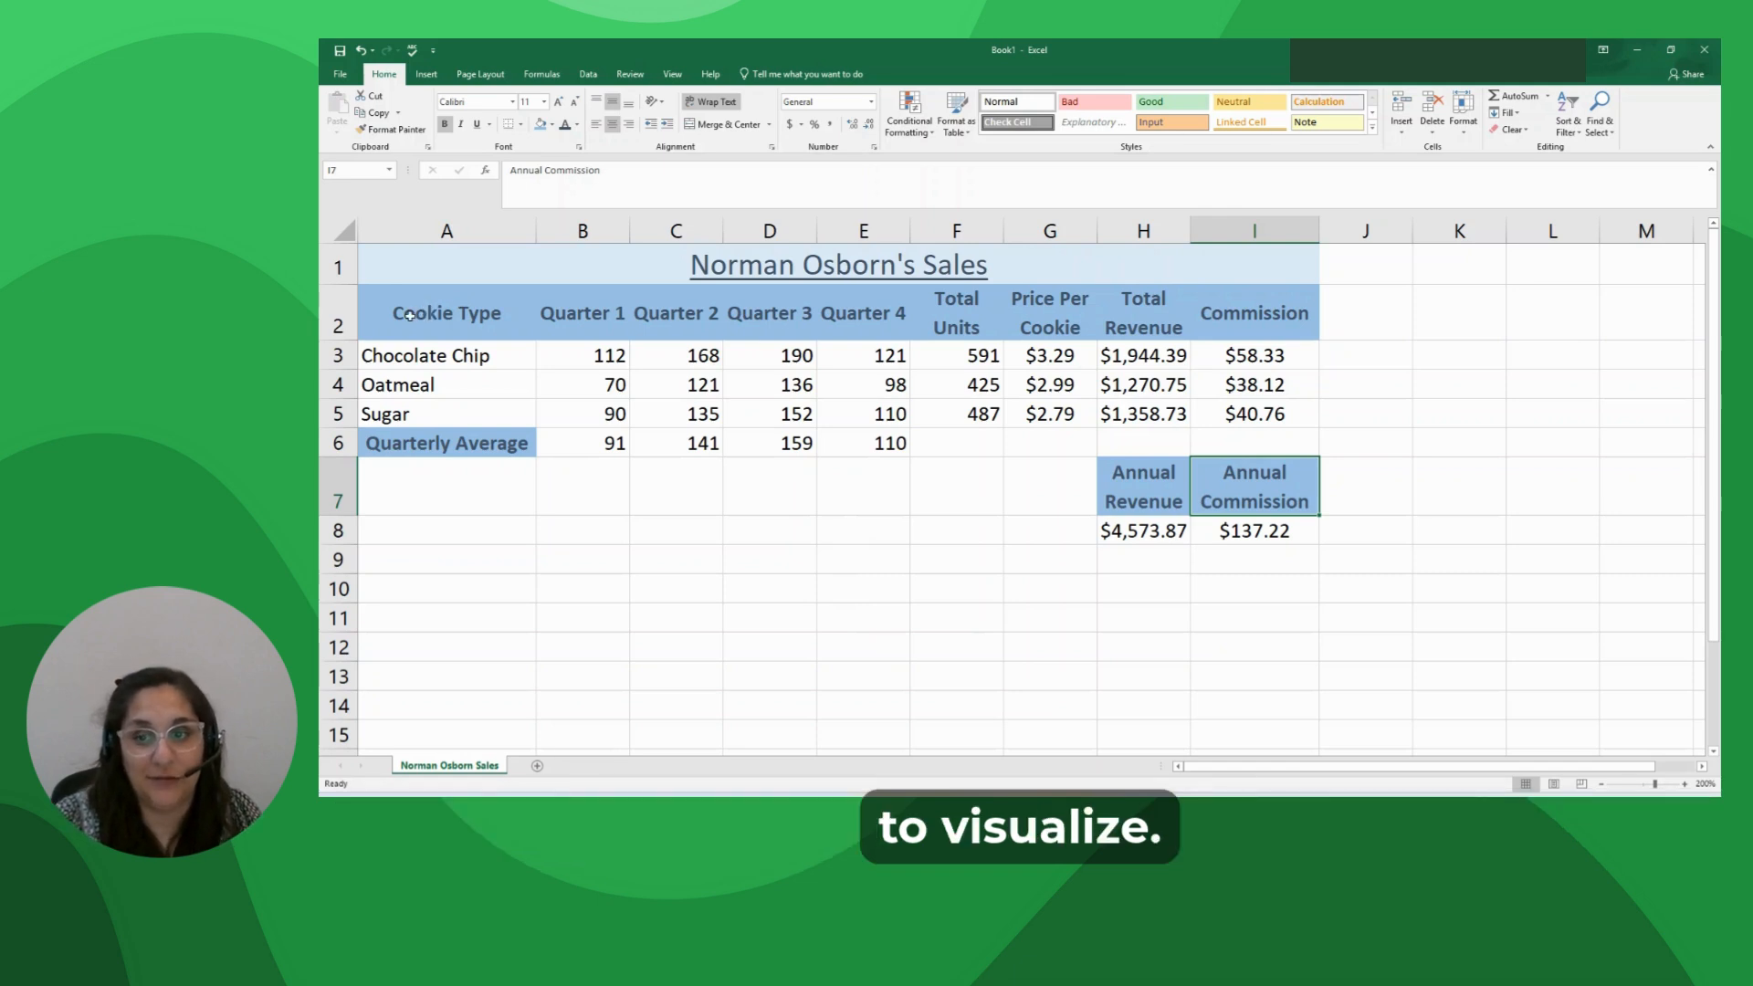
Select the quarterly sales data in A2:E5 and open the recommended charts for it
drag(409, 315, 873, 420)
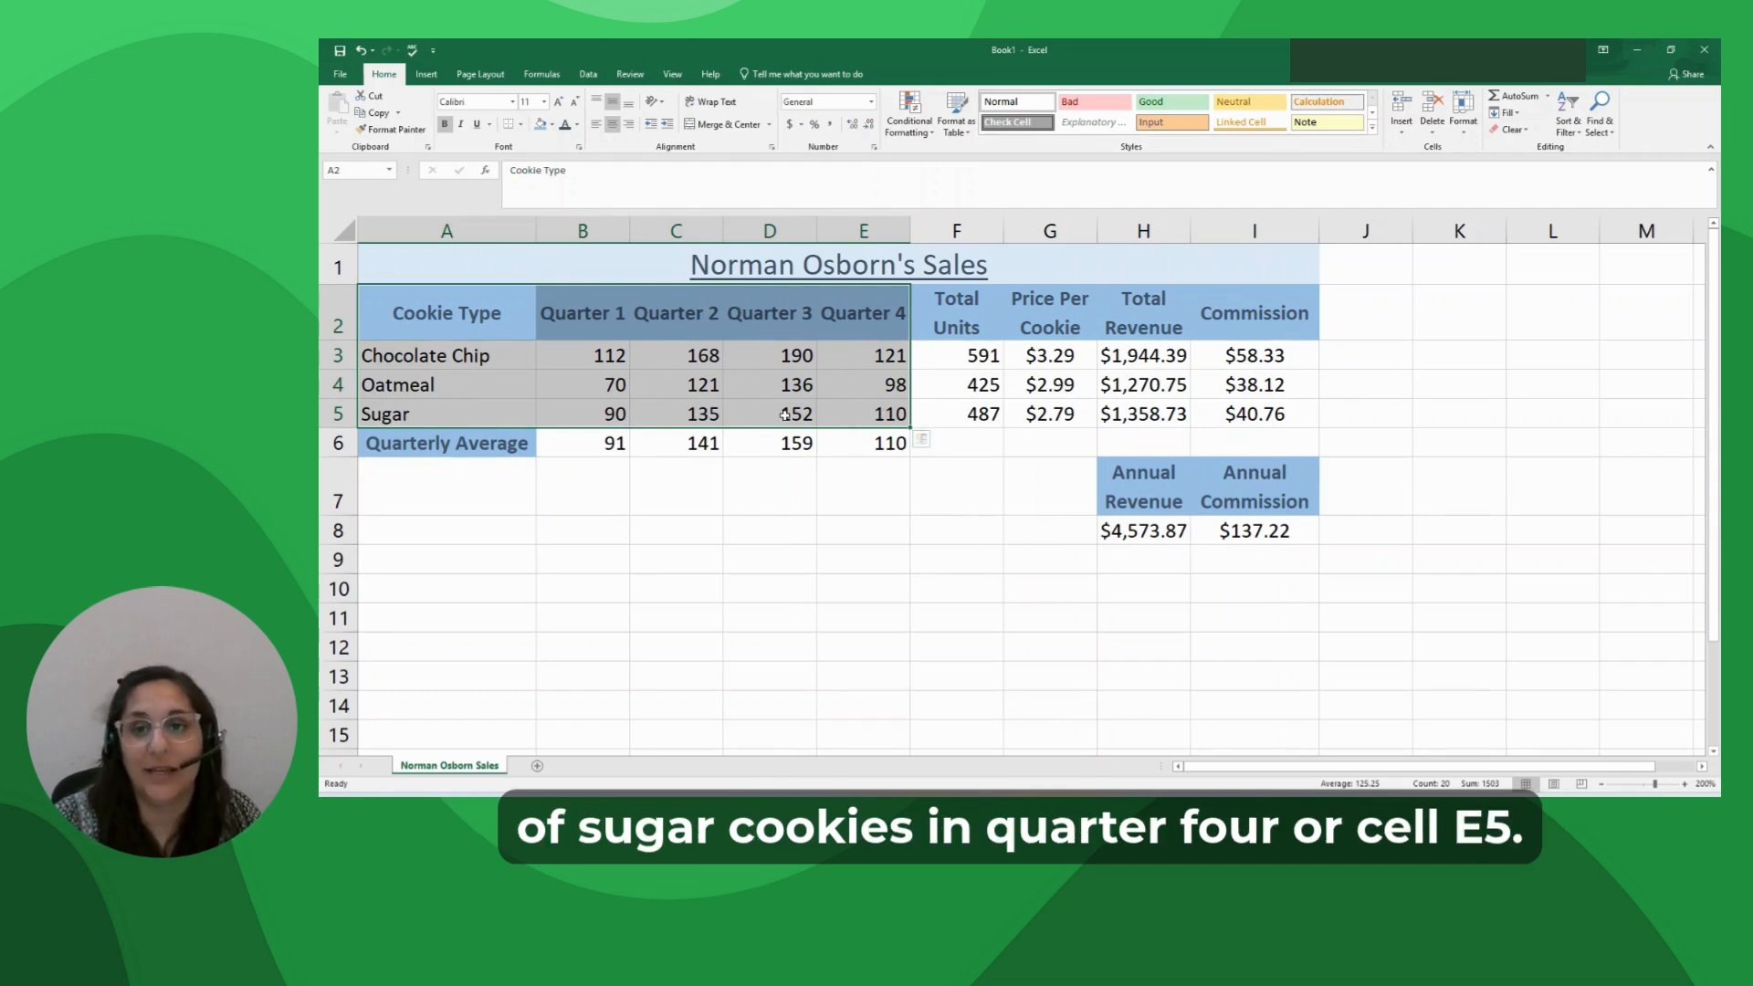
click(426, 74)
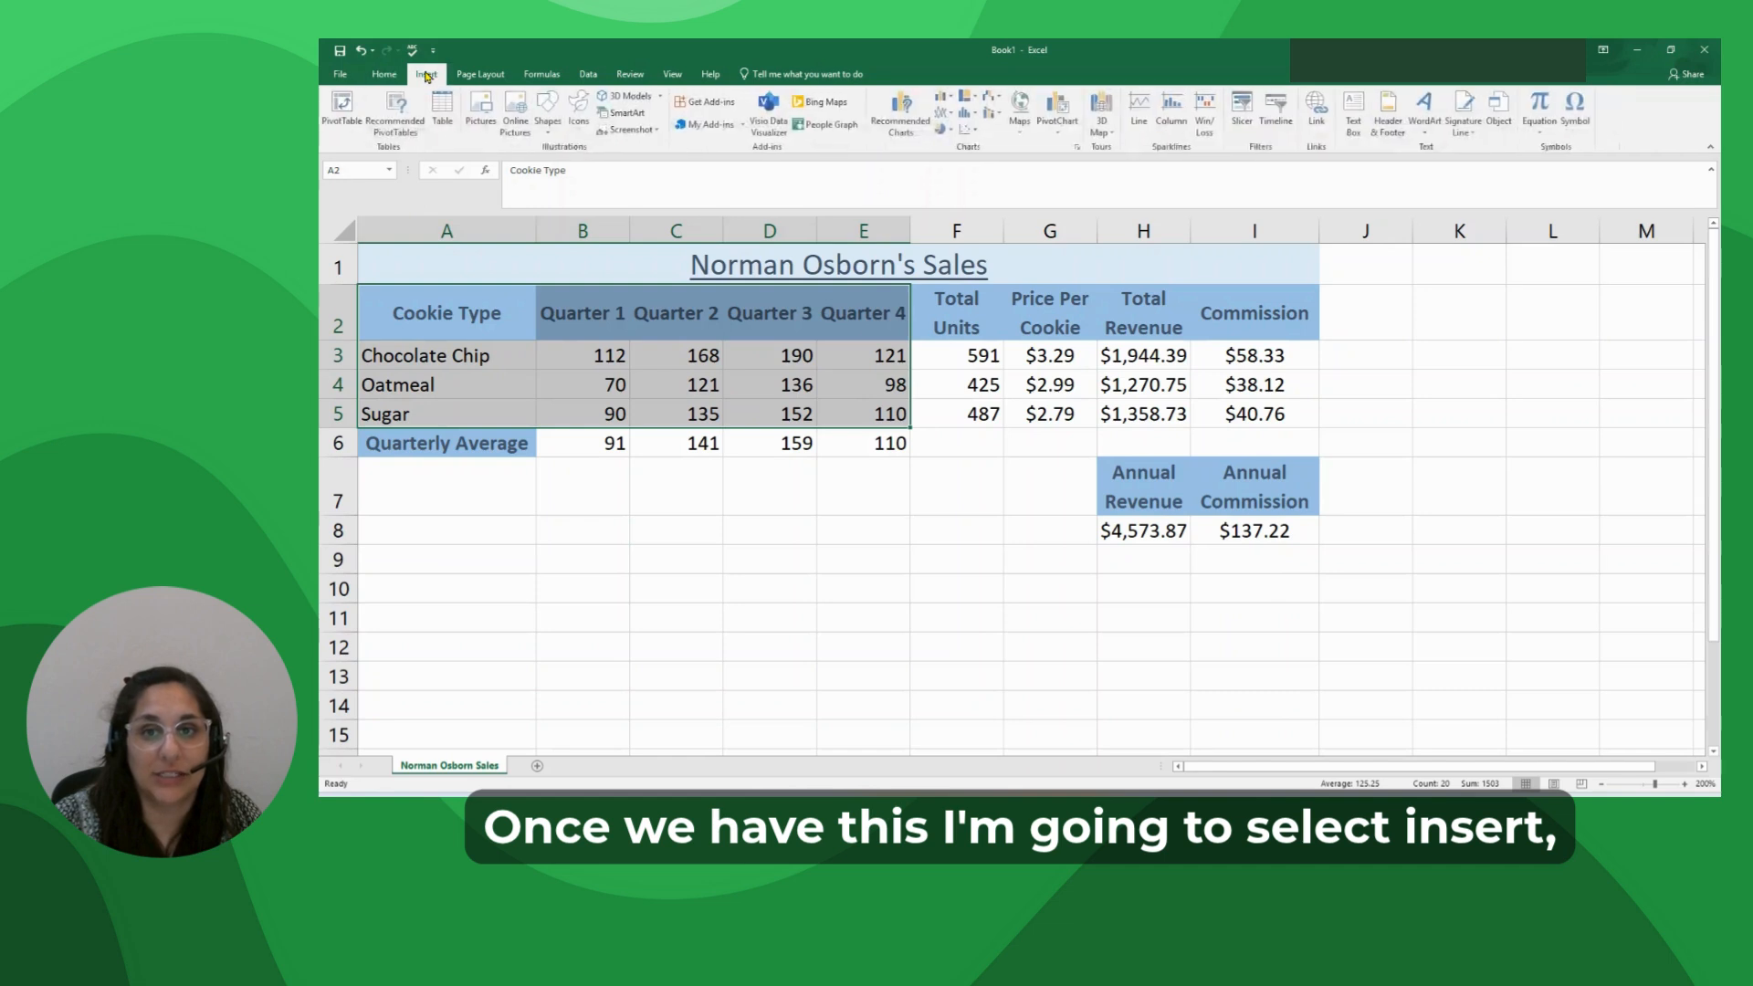
click(885, 114)
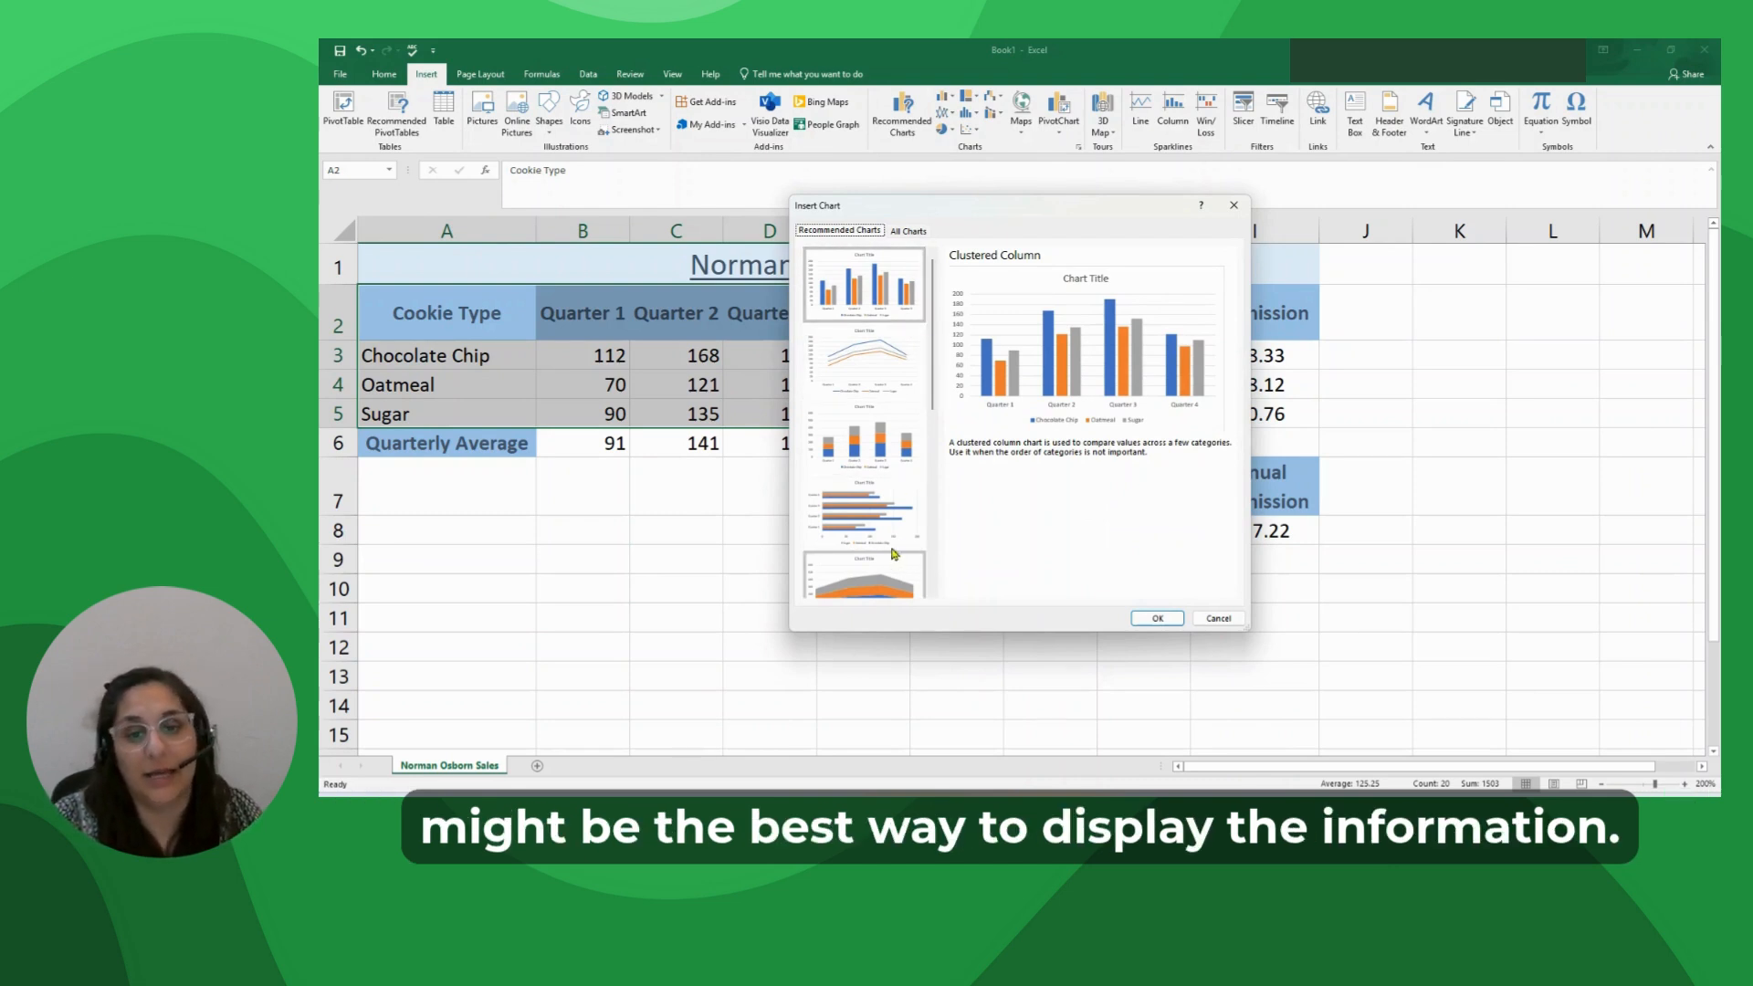
Browse the data previews of all available chart types, including Line, Pie, Bar, Map, Radar, Histogram, Combo and Column
click(908, 231)
click(853, 310)
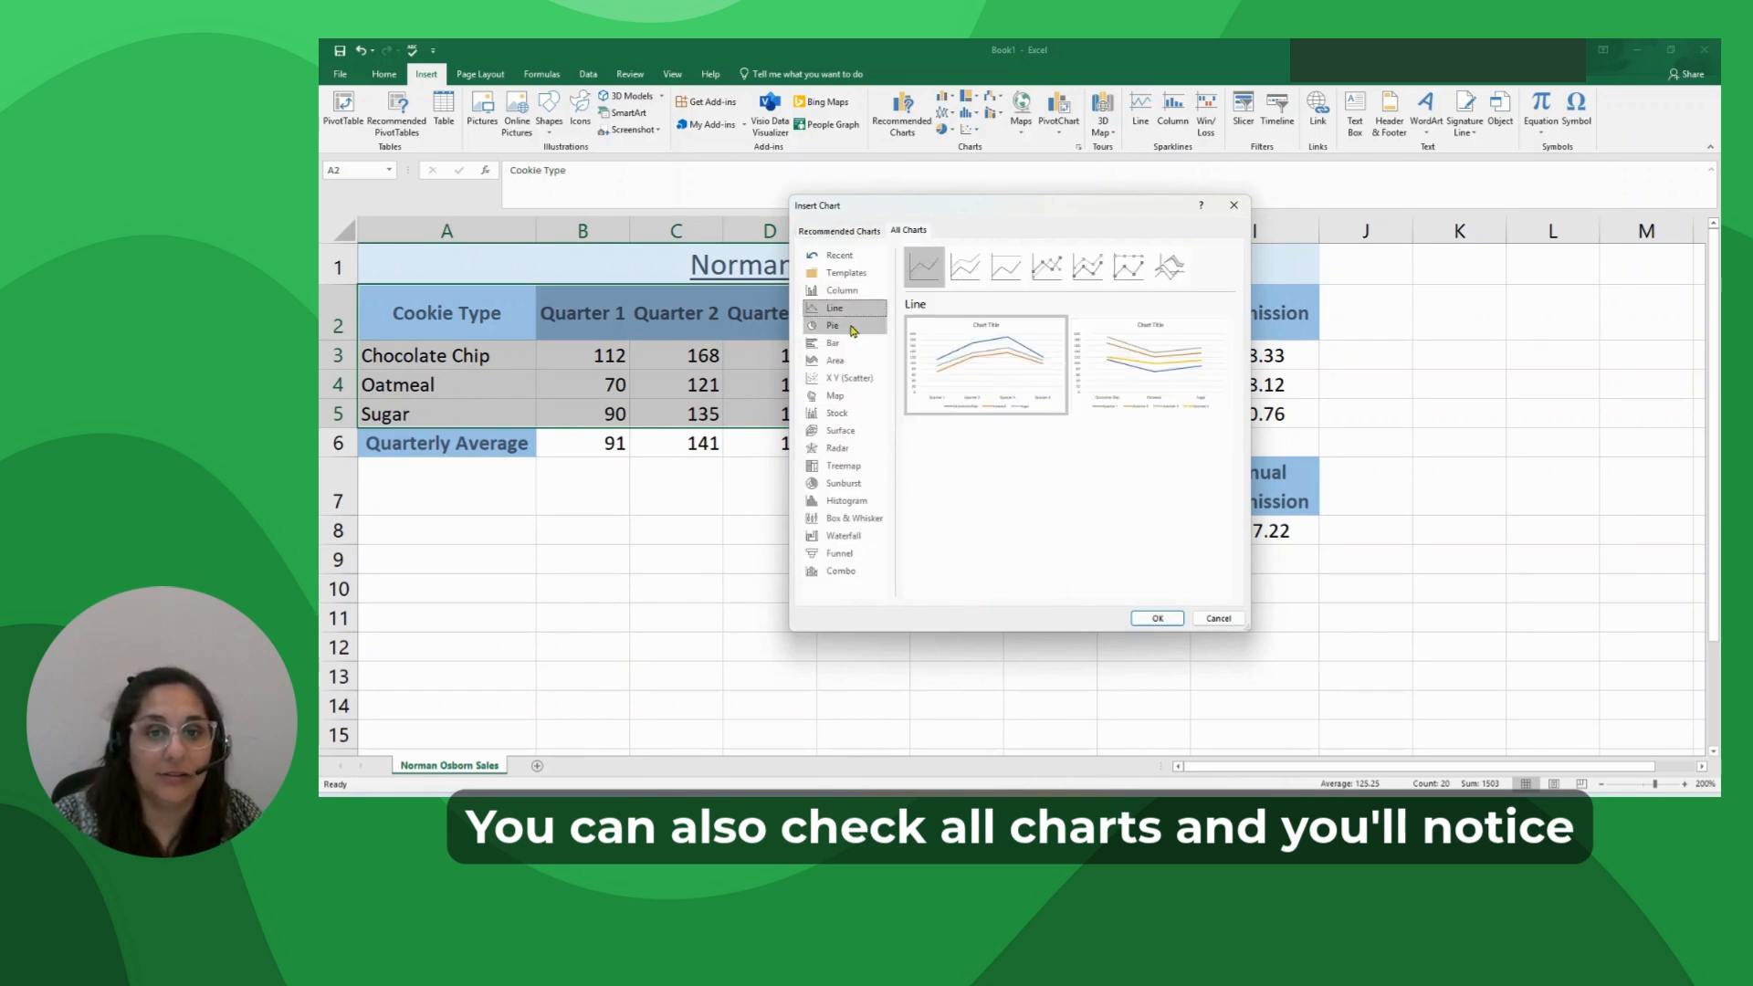
click(845, 326)
click(844, 343)
click(848, 377)
click(835, 395)
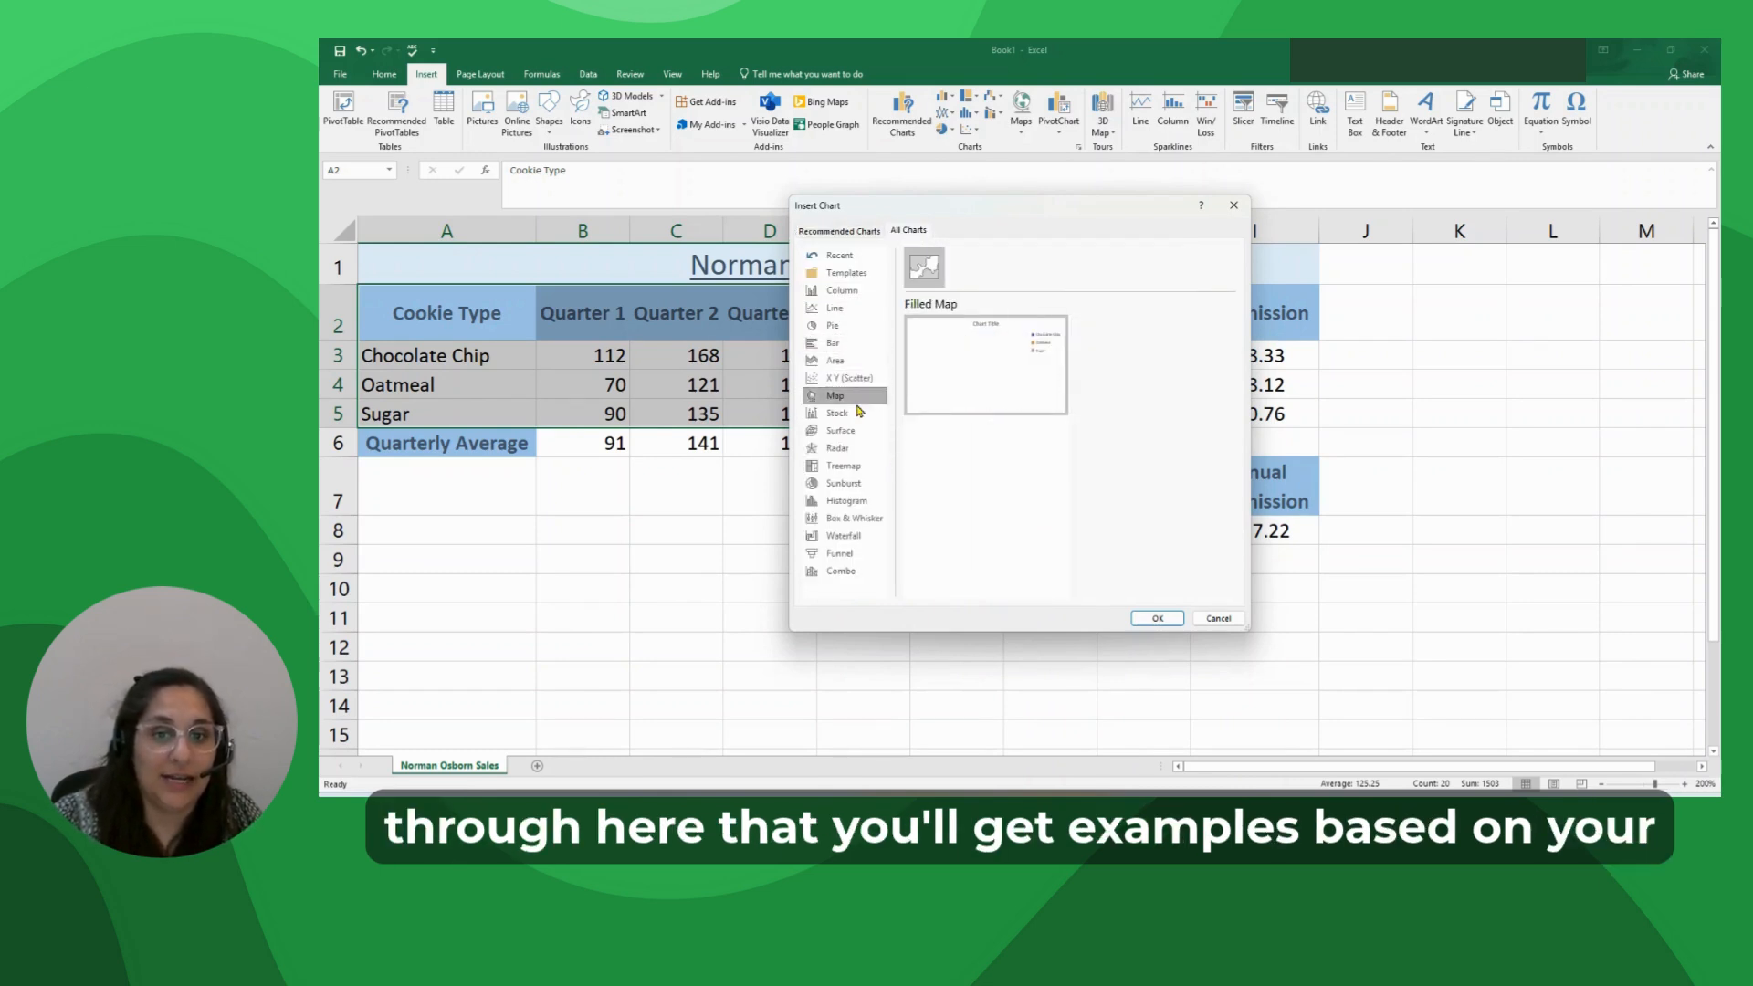
click(839, 430)
click(840, 448)
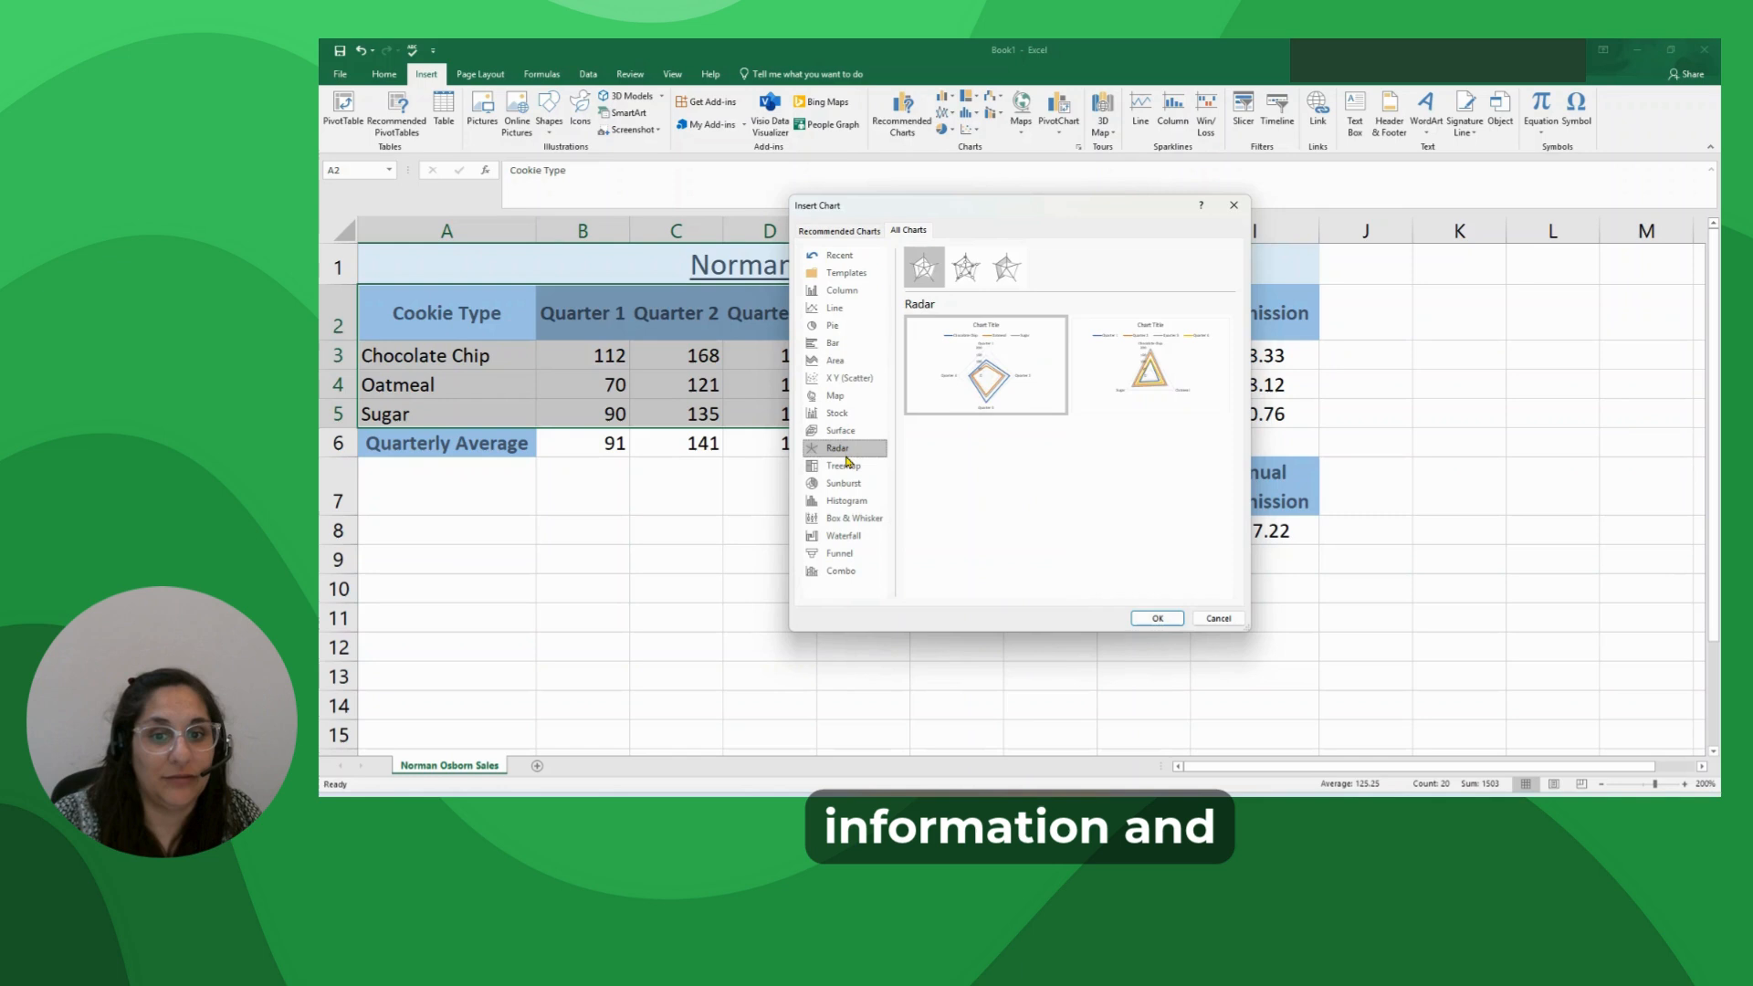
click(843, 482)
click(851, 518)
click(846, 500)
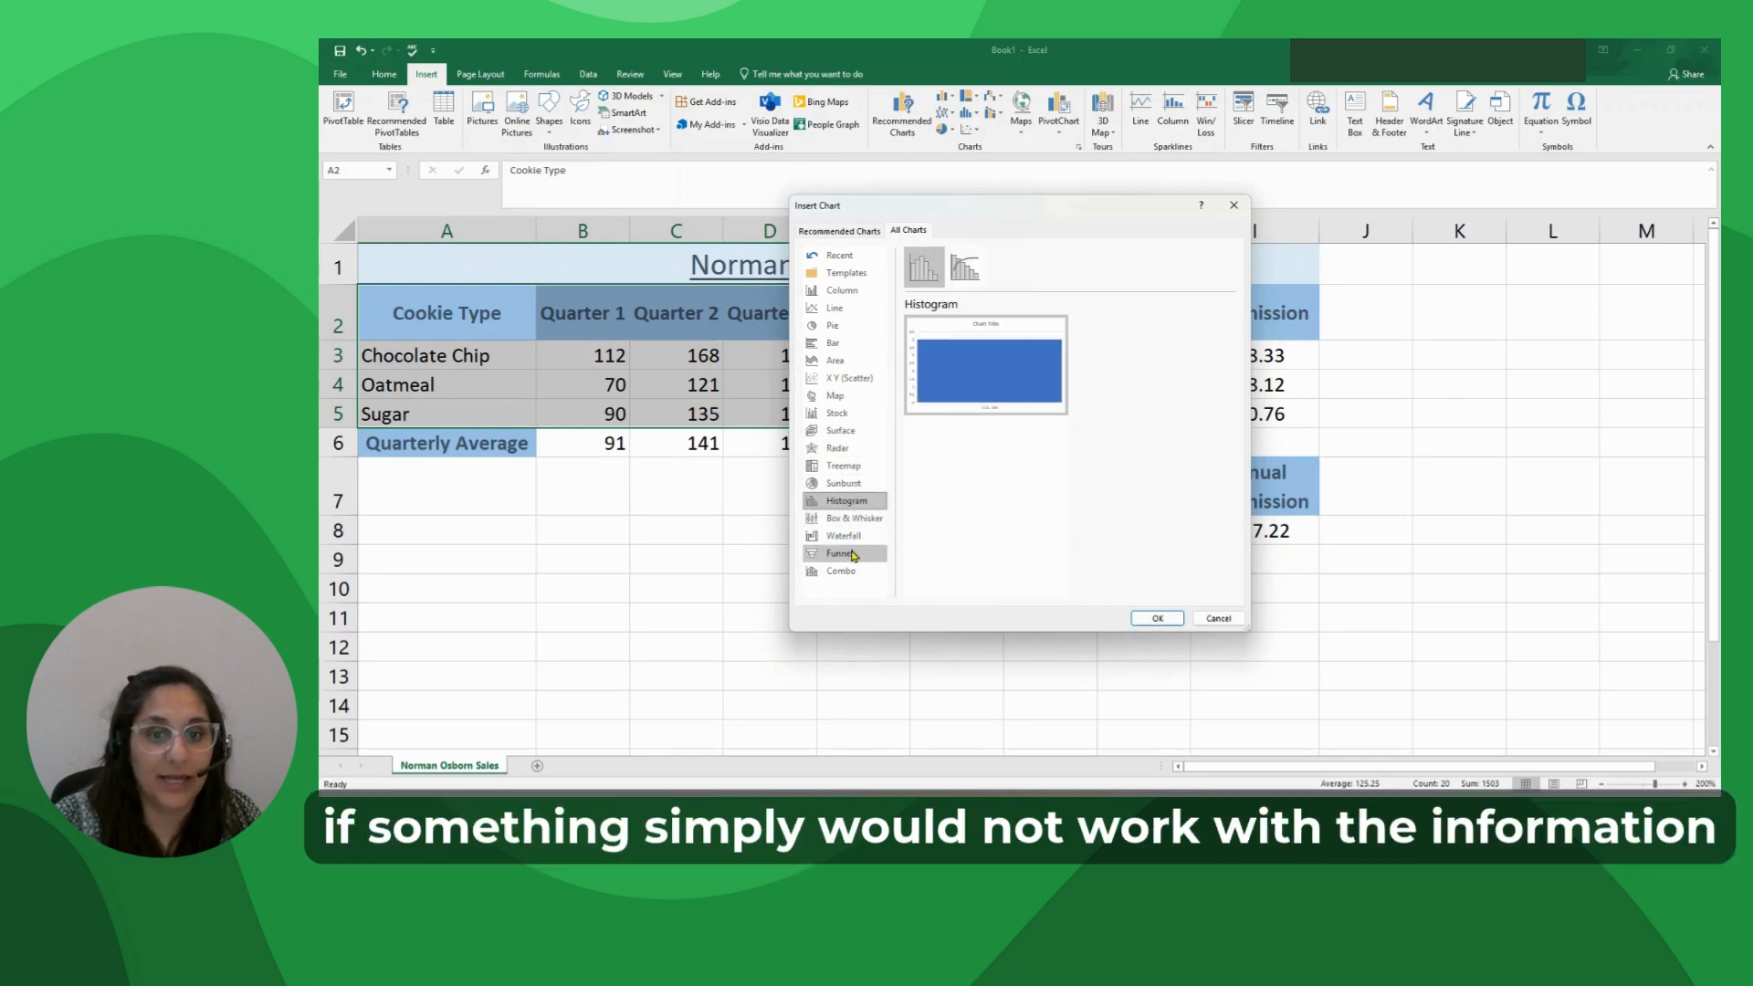
click(845, 536)
click(847, 554)
click(849, 567)
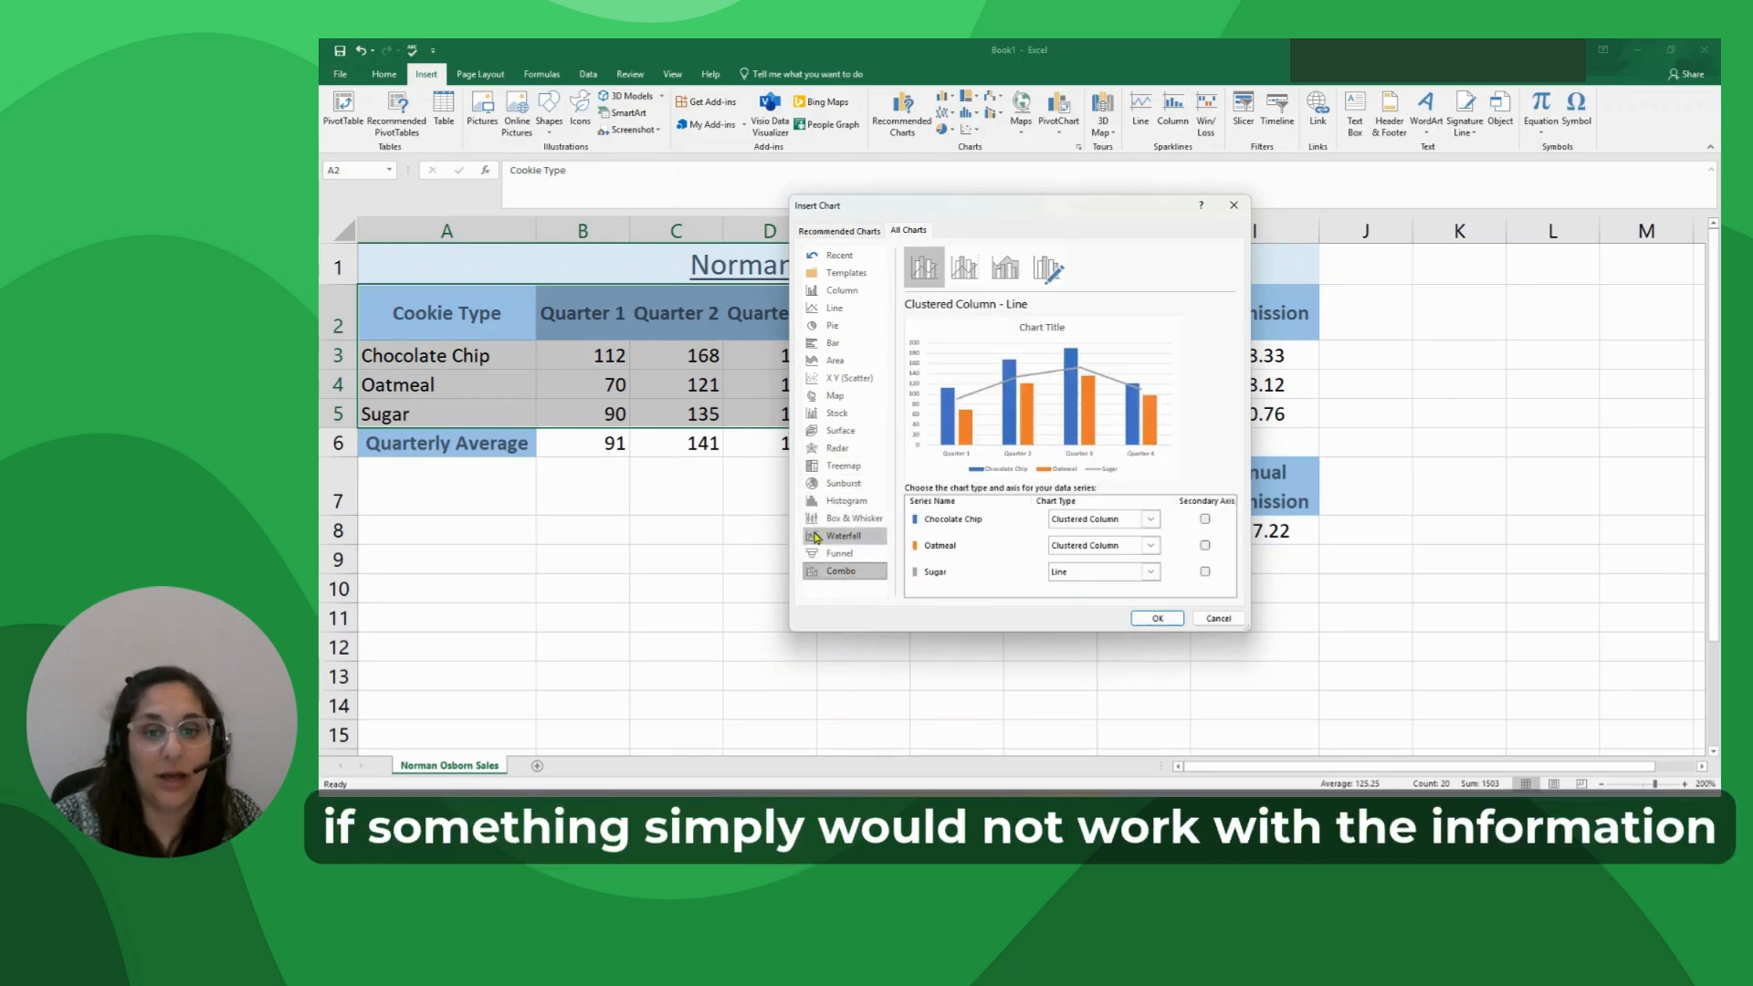
click(838, 289)
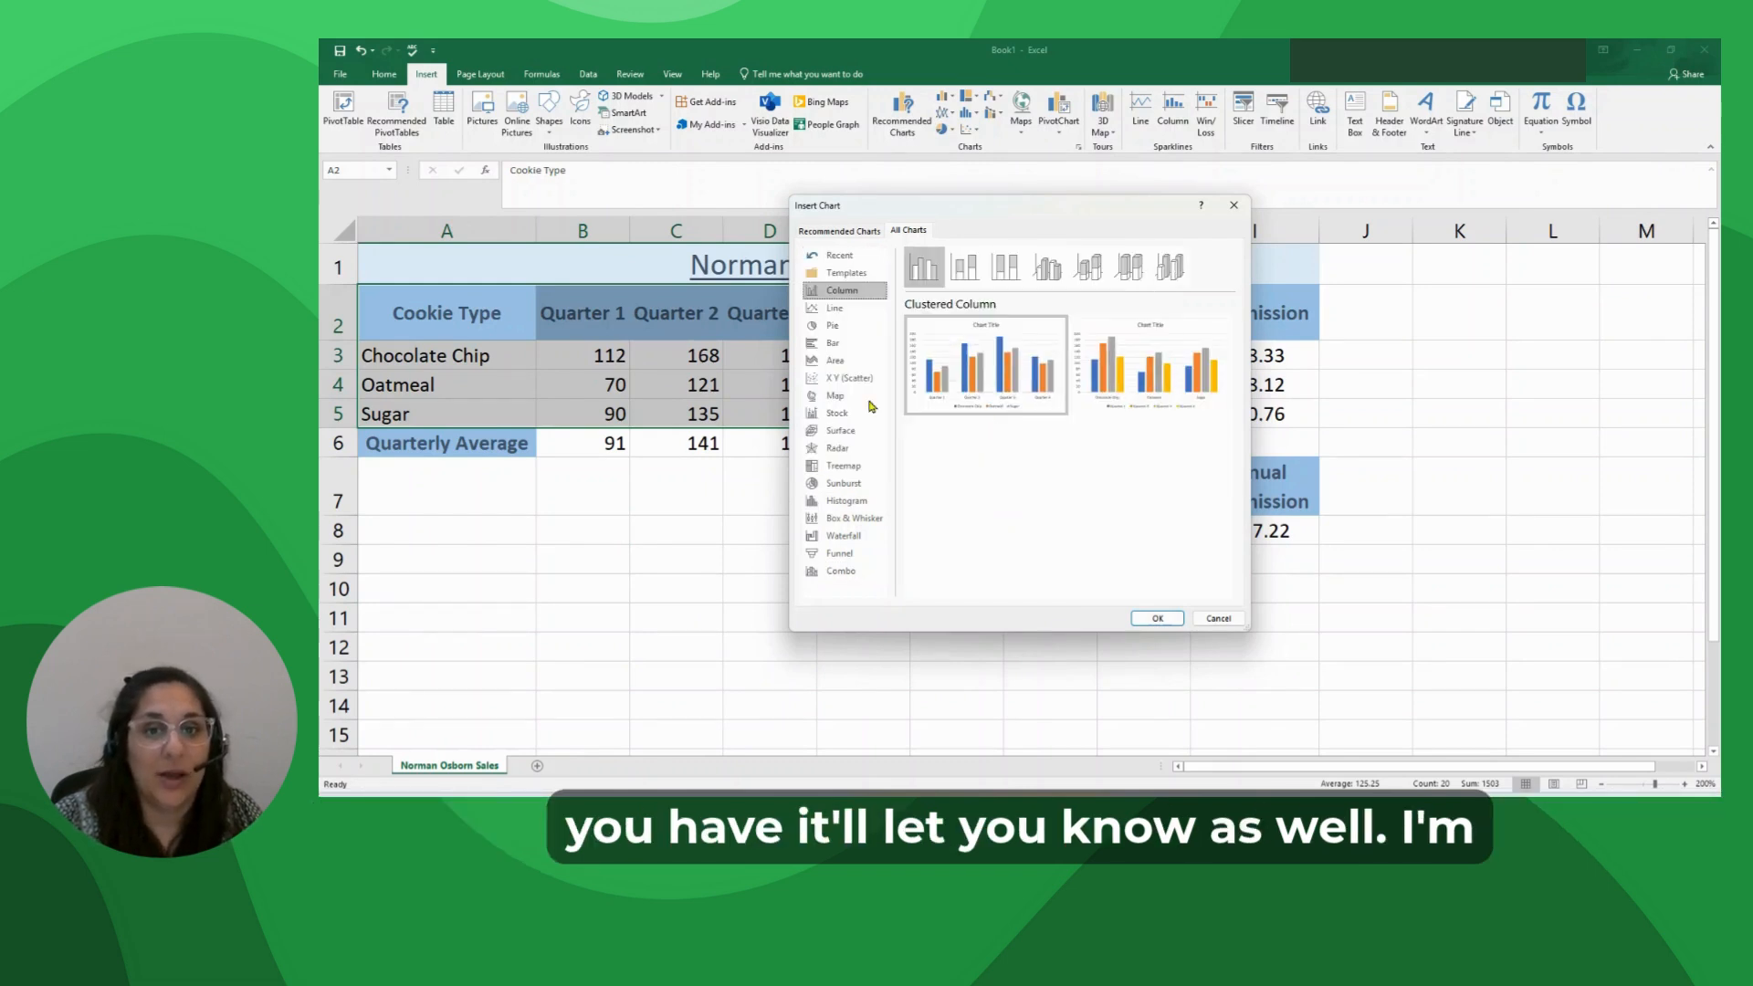
Insert the recommended Clustered Column chart of the quarterly cookie sales
click(812, 234)
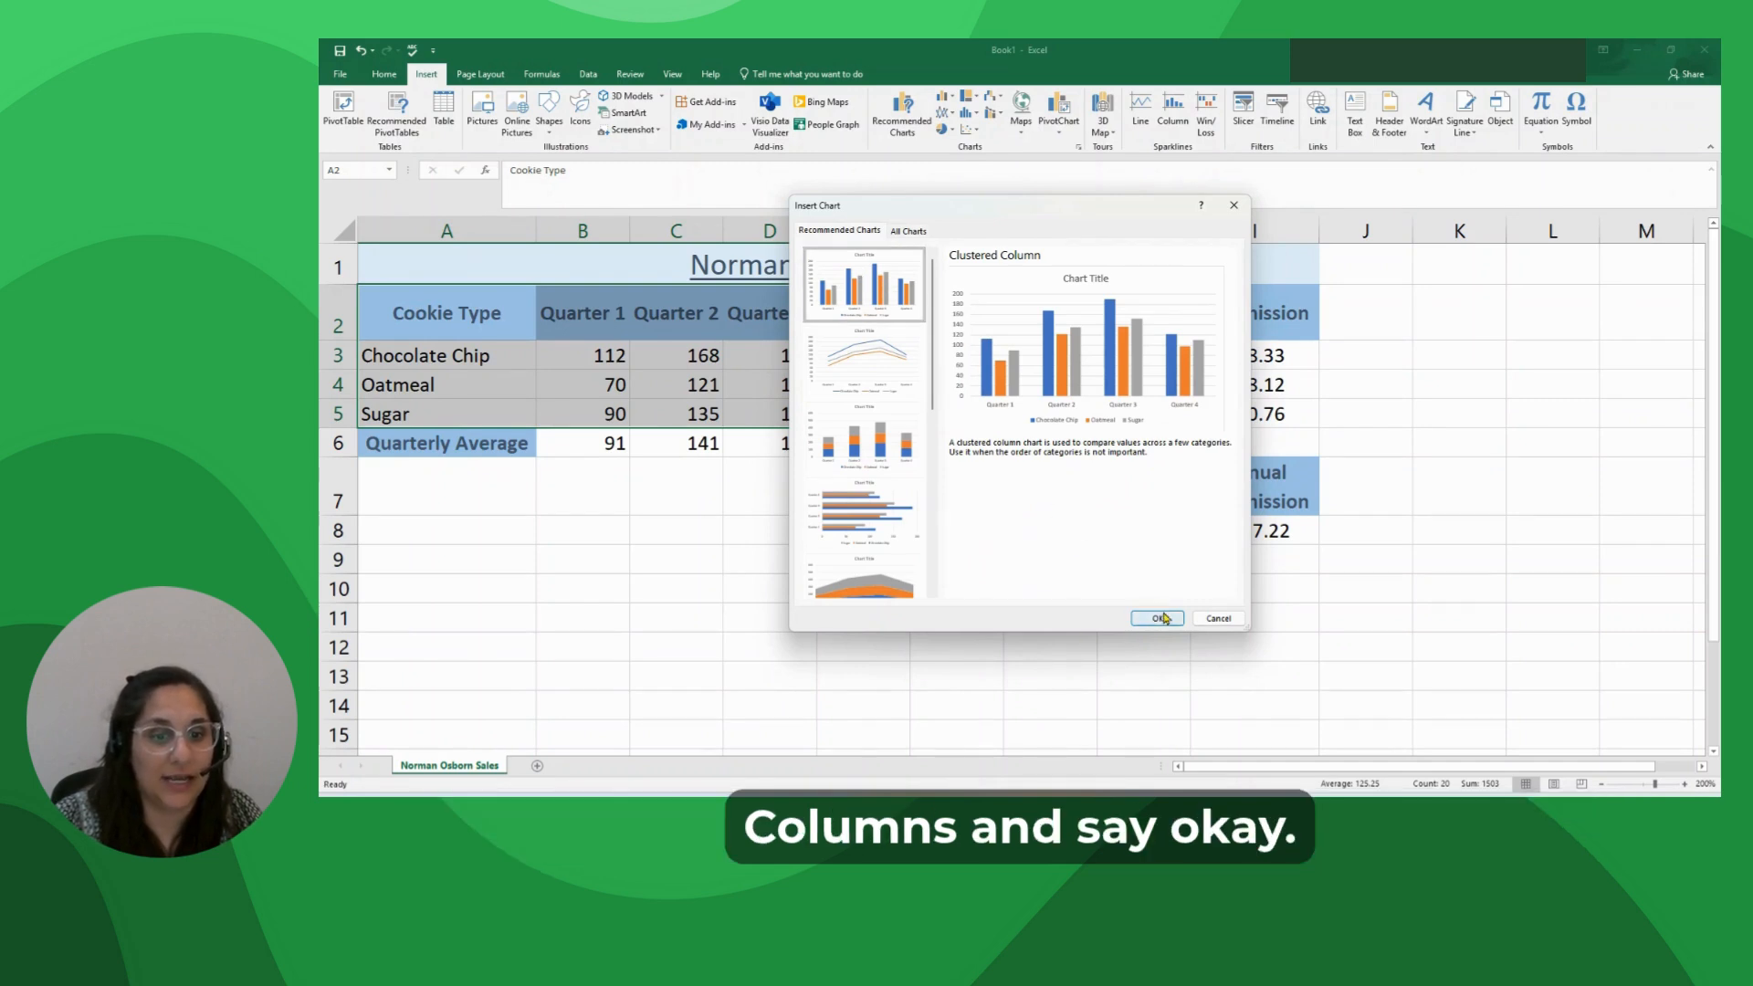
click(1156, 614)
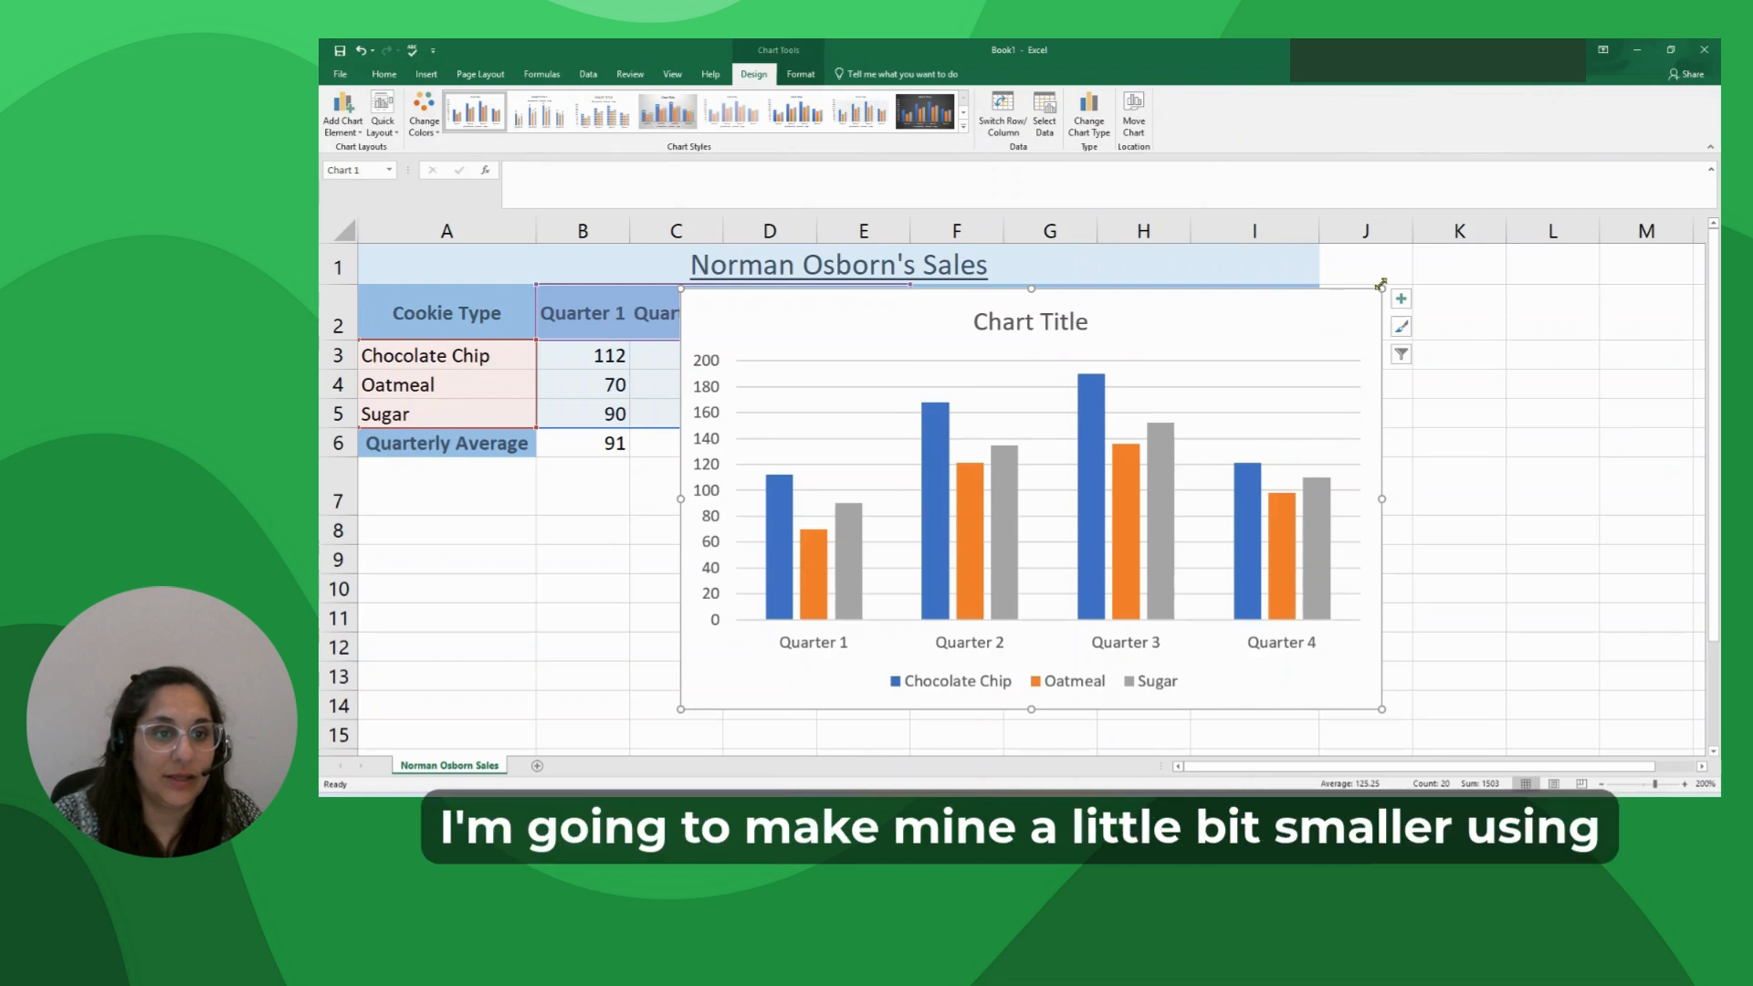
Shrink the chart and move it below the Quarterly Average row, spanning about columns A to F and rows 7 to 17
drag(1381, 289, 1320, 350)
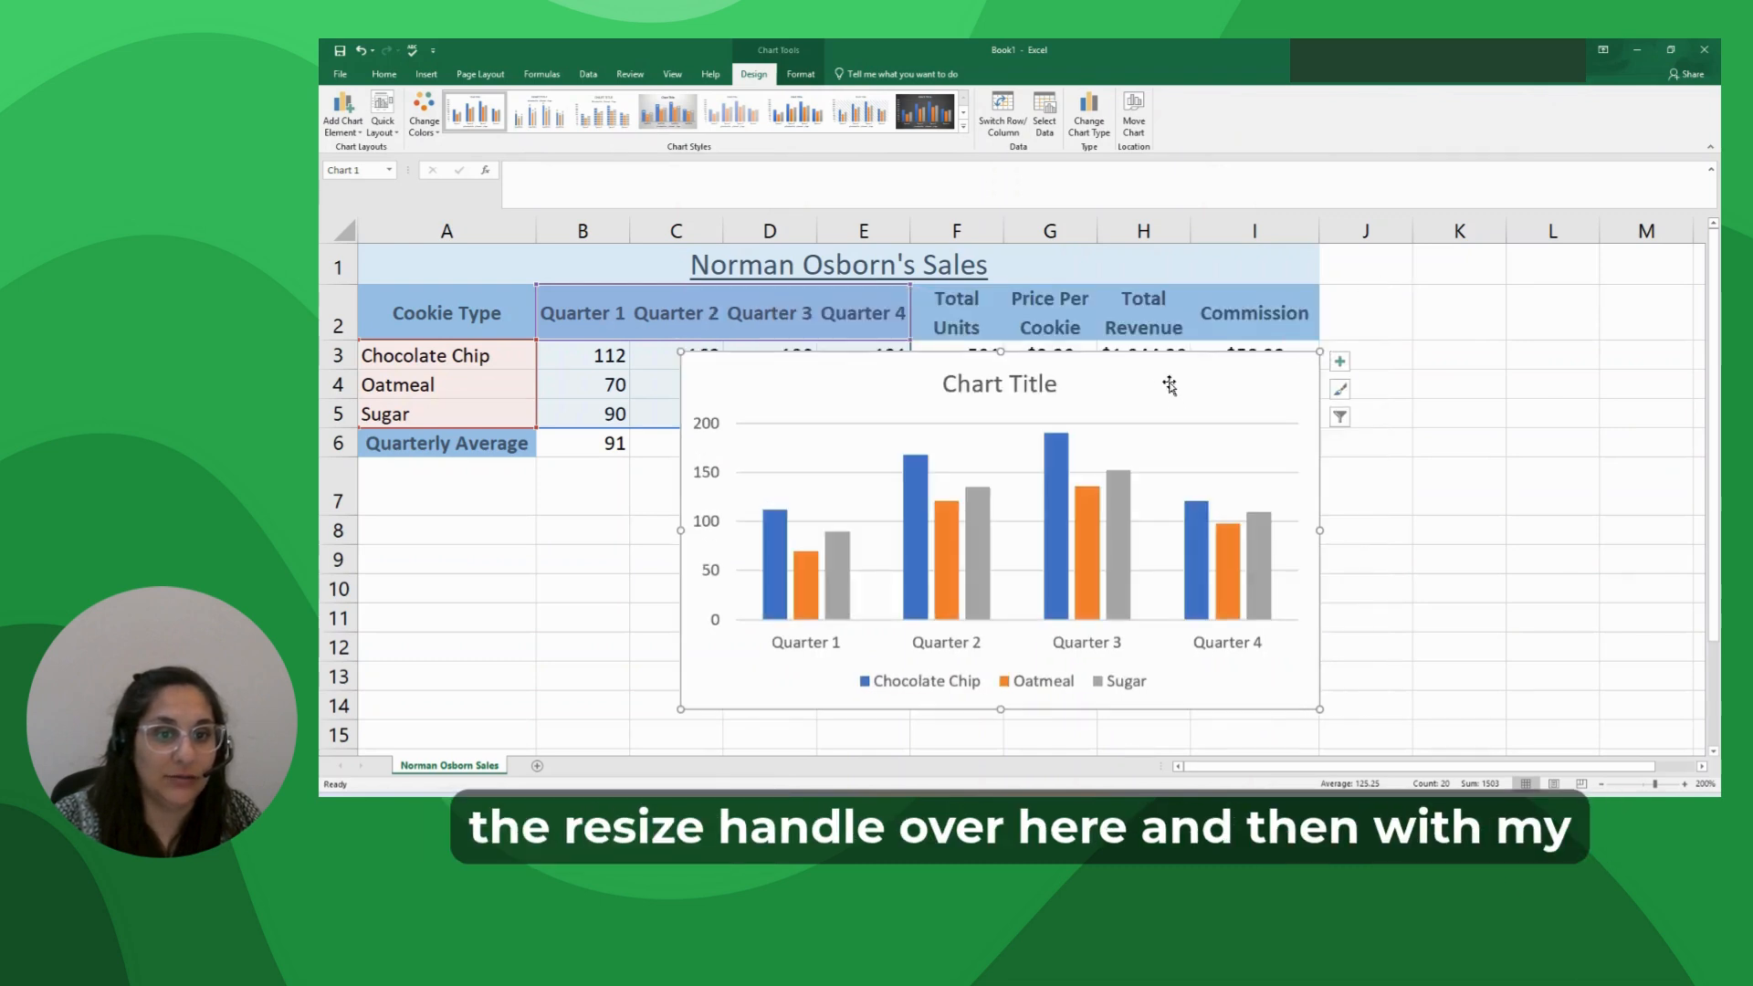
drag(1167, 365, 907, 474)
click(1122, 585)
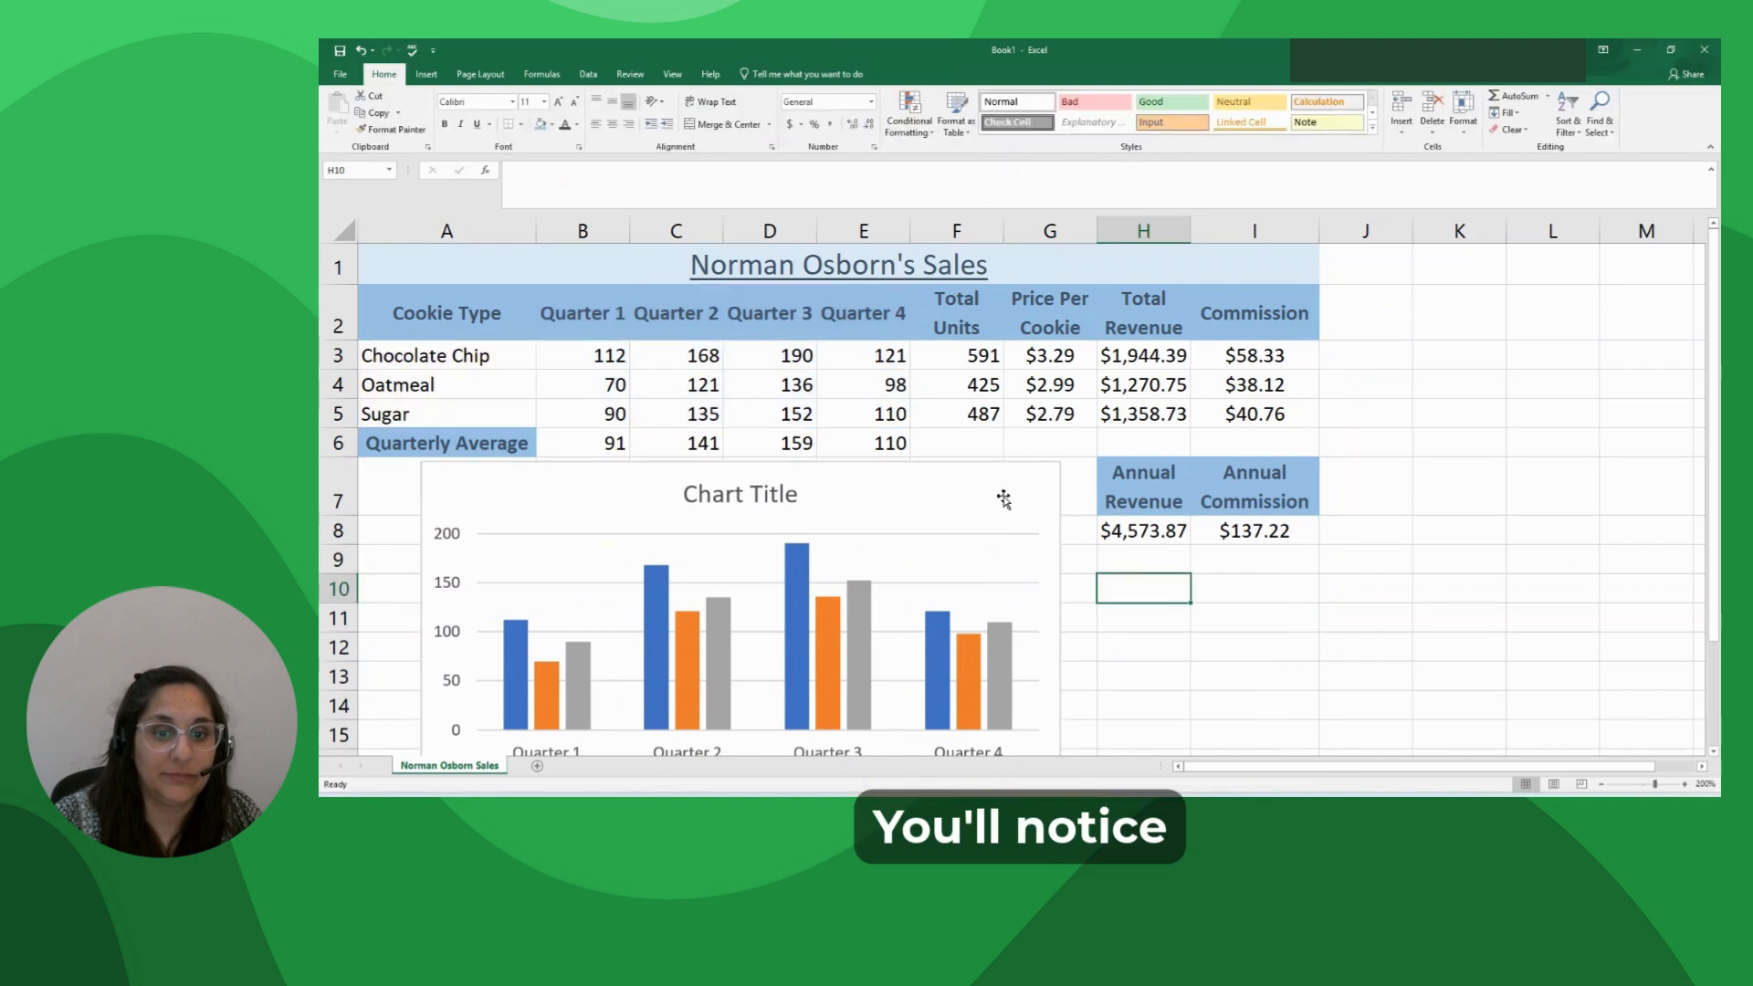
scroll(986, 496, down, 2)
scroll(1032, 356, up, 1)
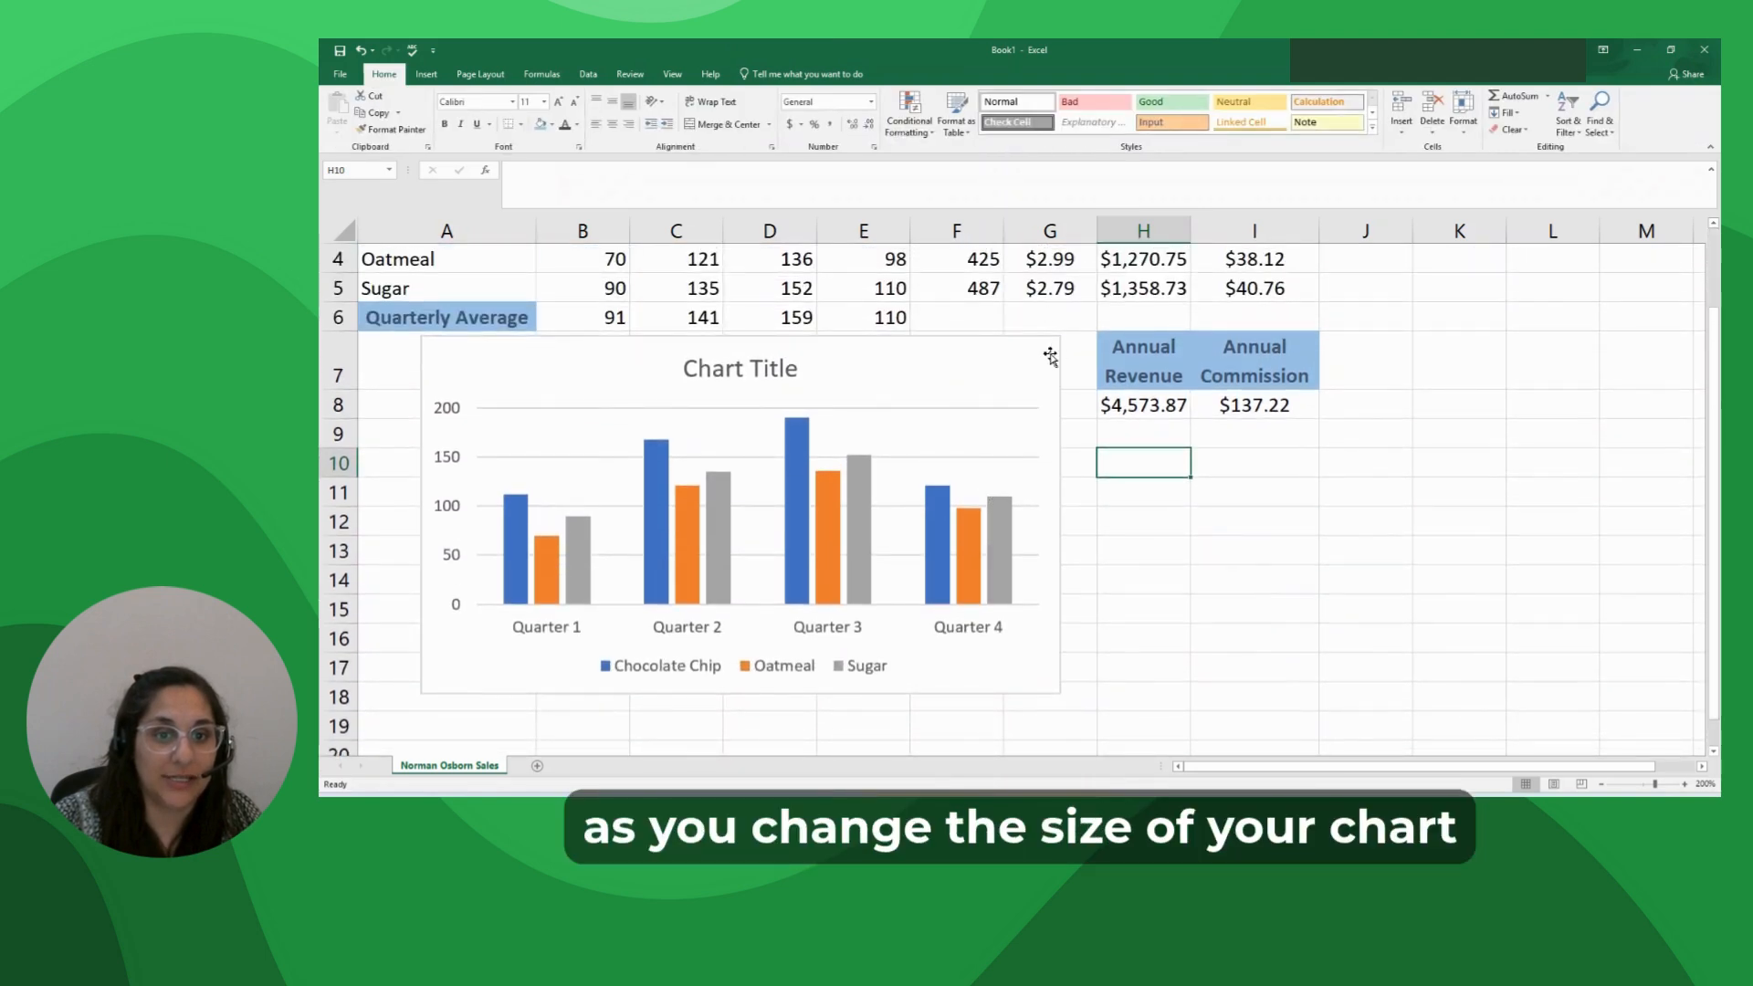
click(1046, 359)
drag(1059, 337, 973, 373)
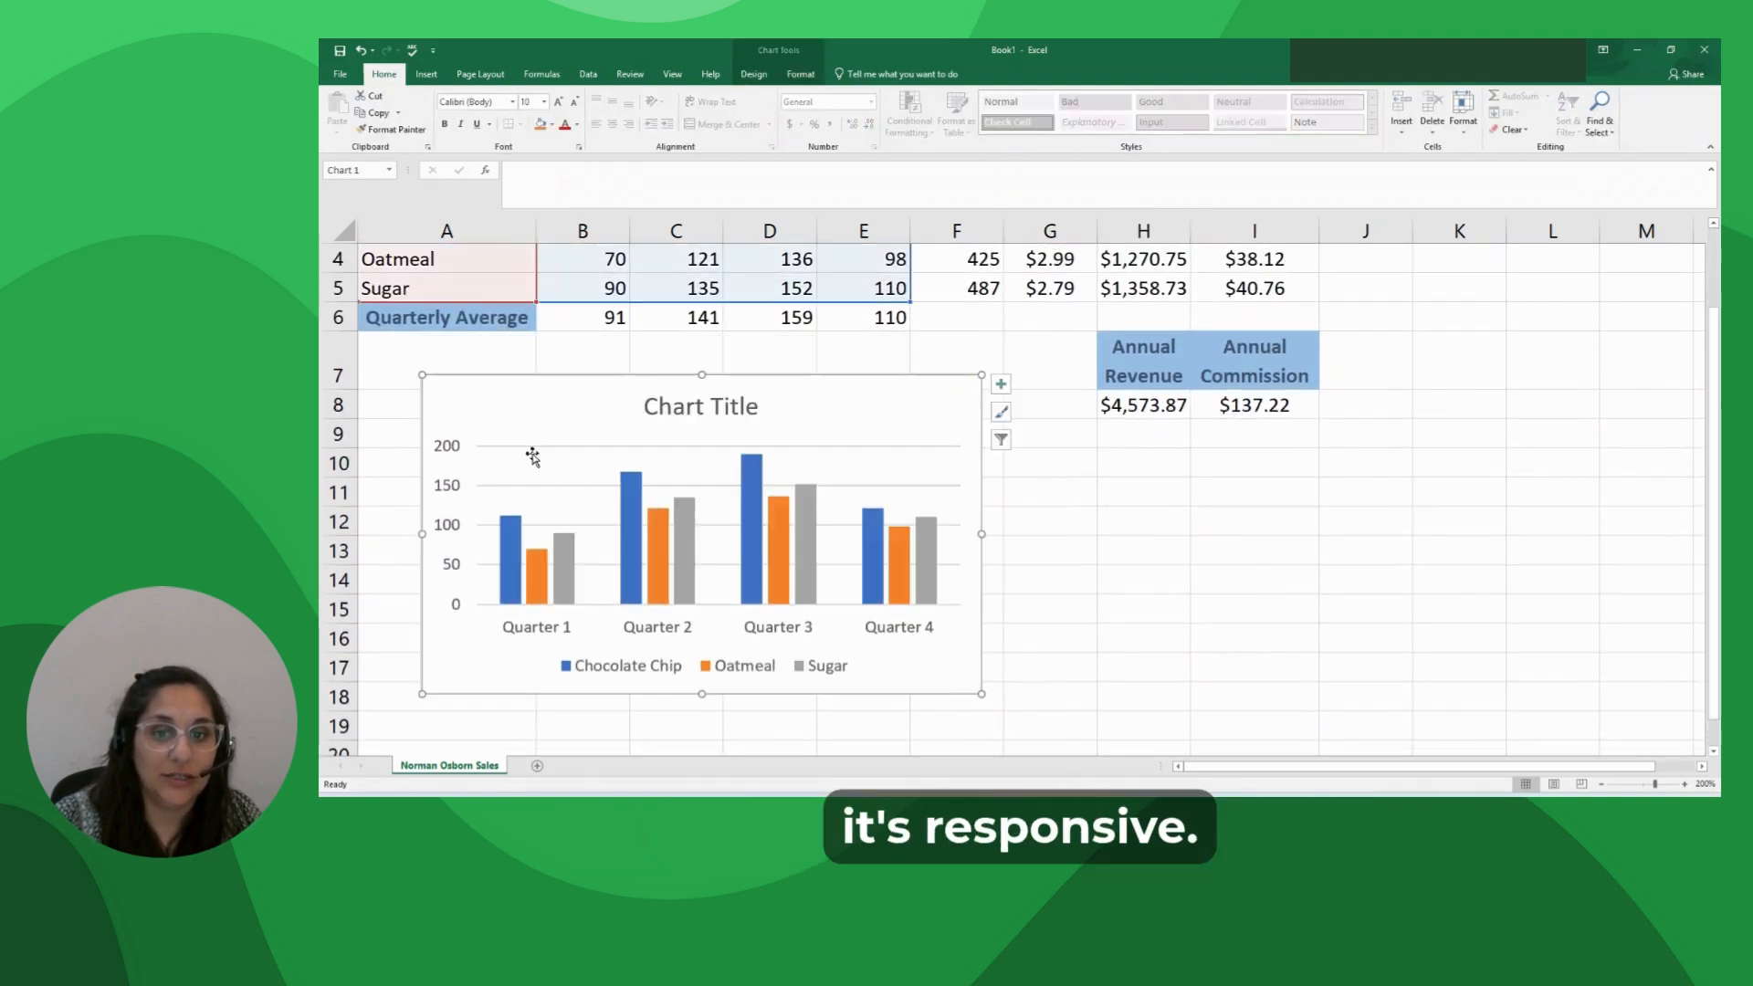
drag(626, 402, 635, 374)
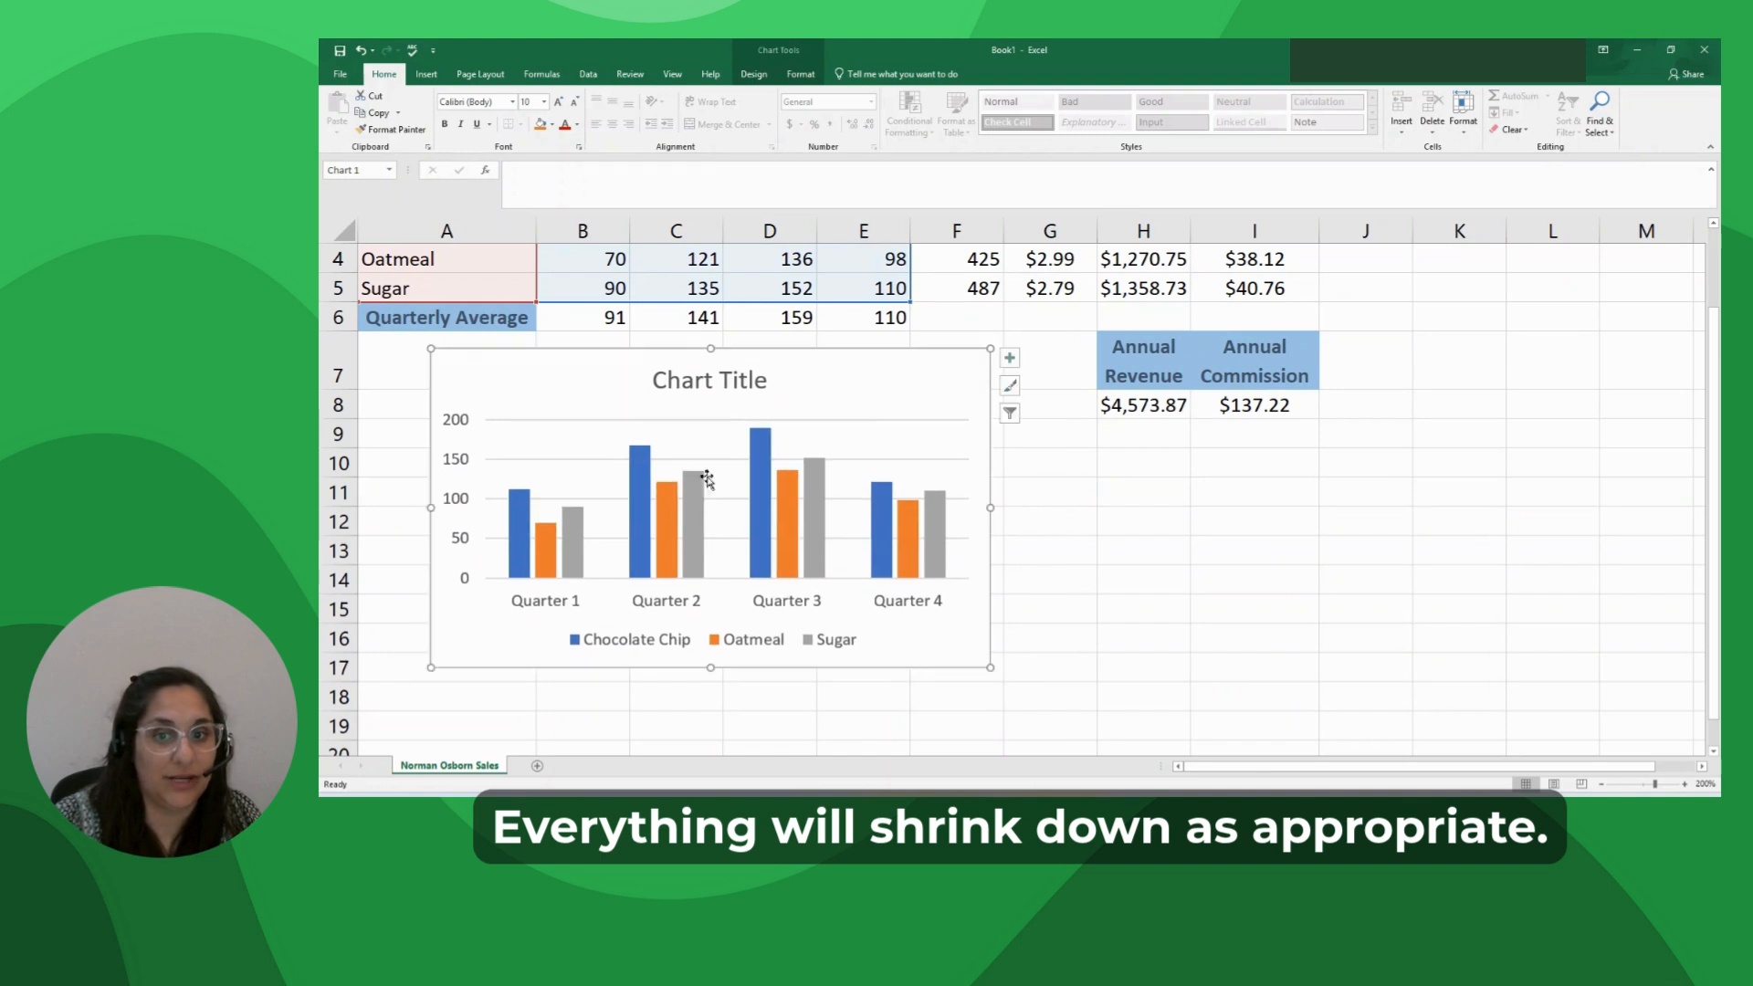
Replace the chart's placeholder title with "Quarterly Sales", keeping the title centred above the columns
click(718, 388)
double_click(719, 382)
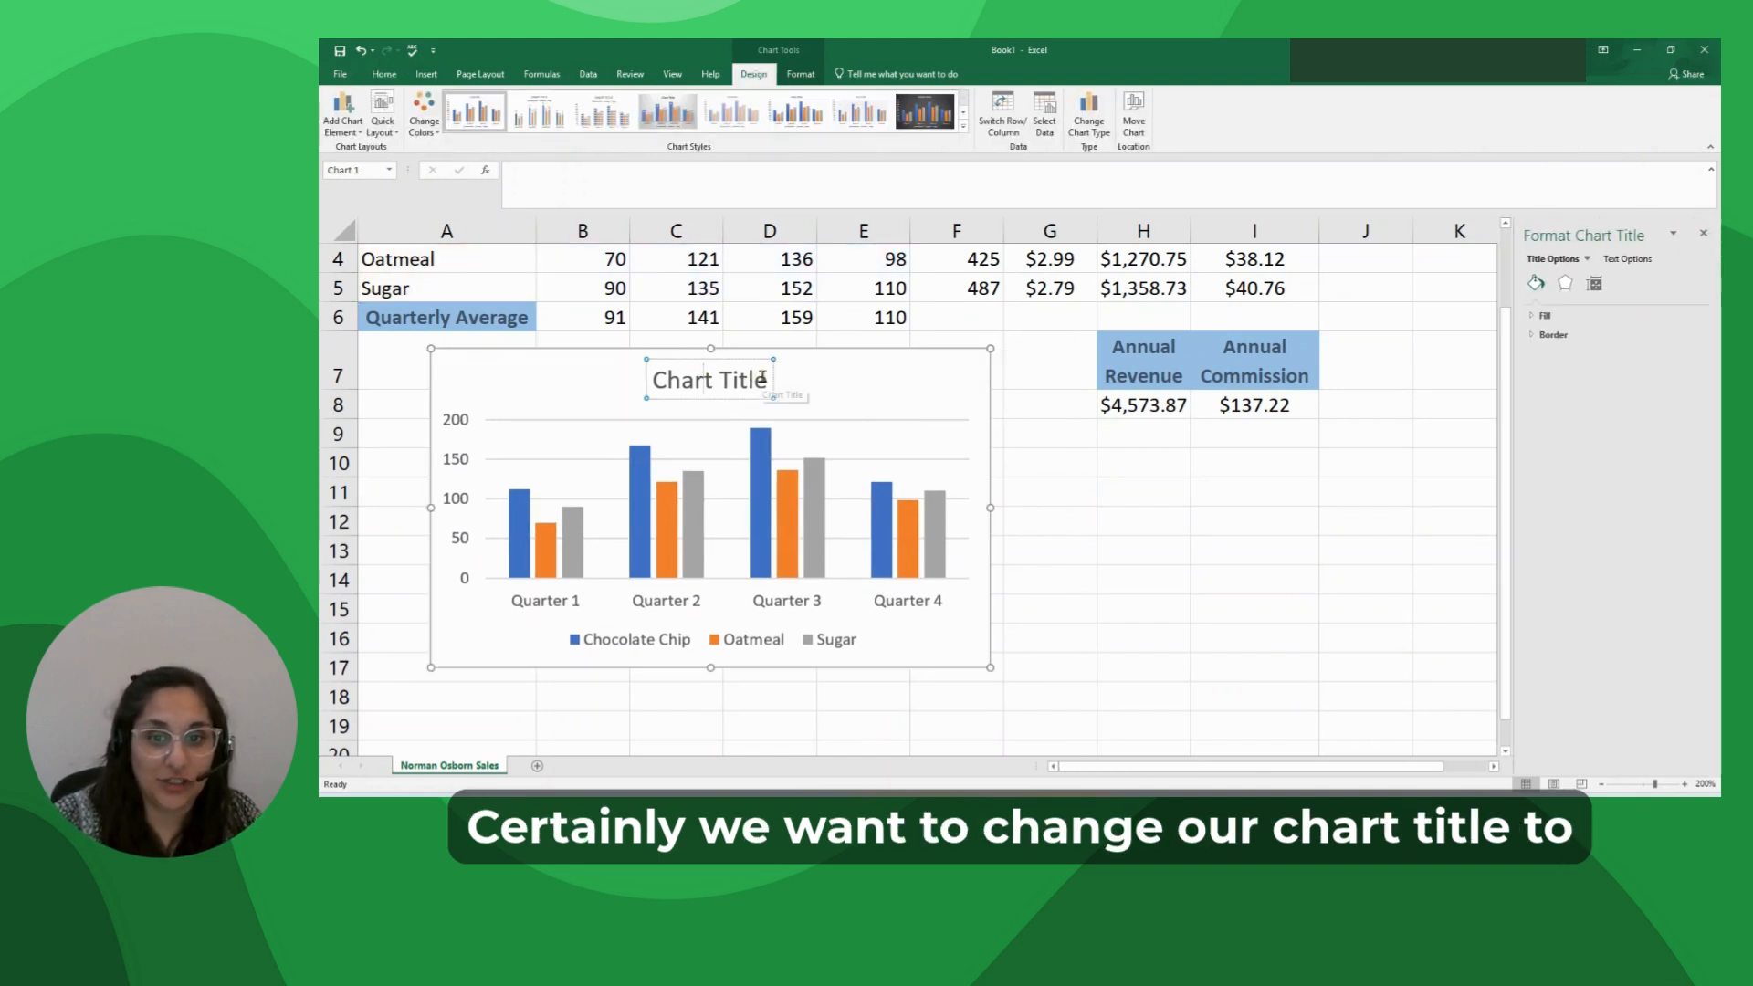
drag(773, 379, 701, 380)
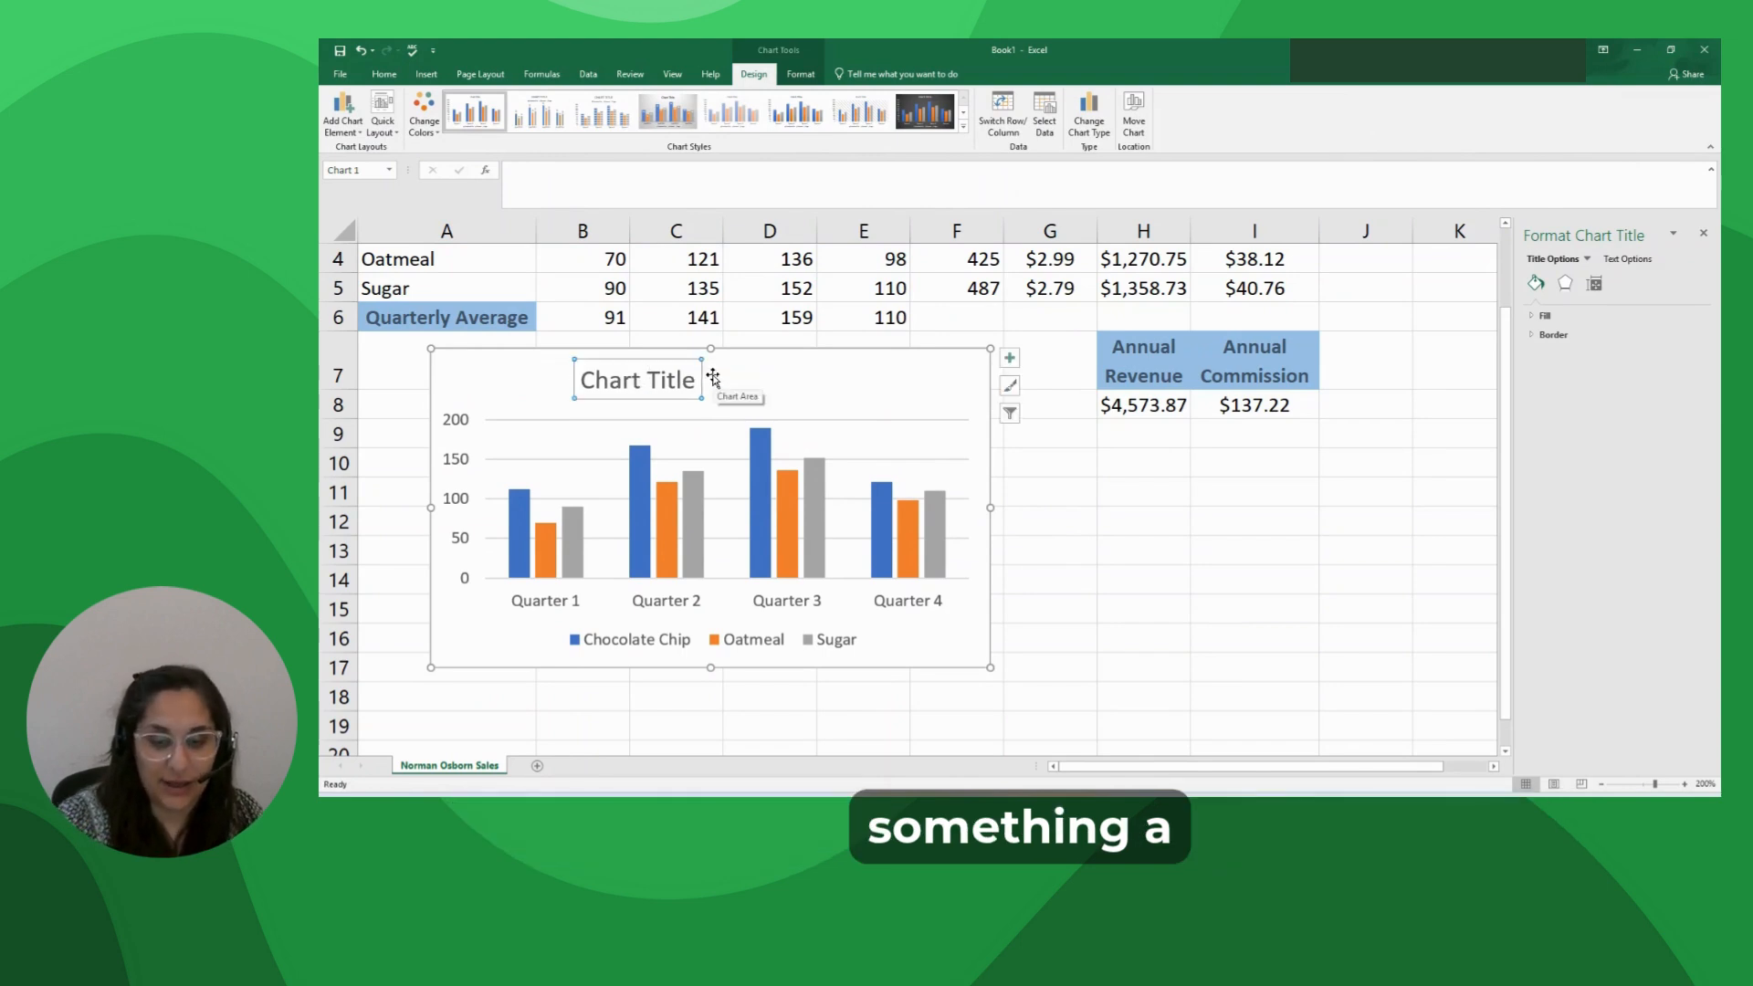
key(ctrl+z)
double_click(716, 382)
triple_click(717, 381)
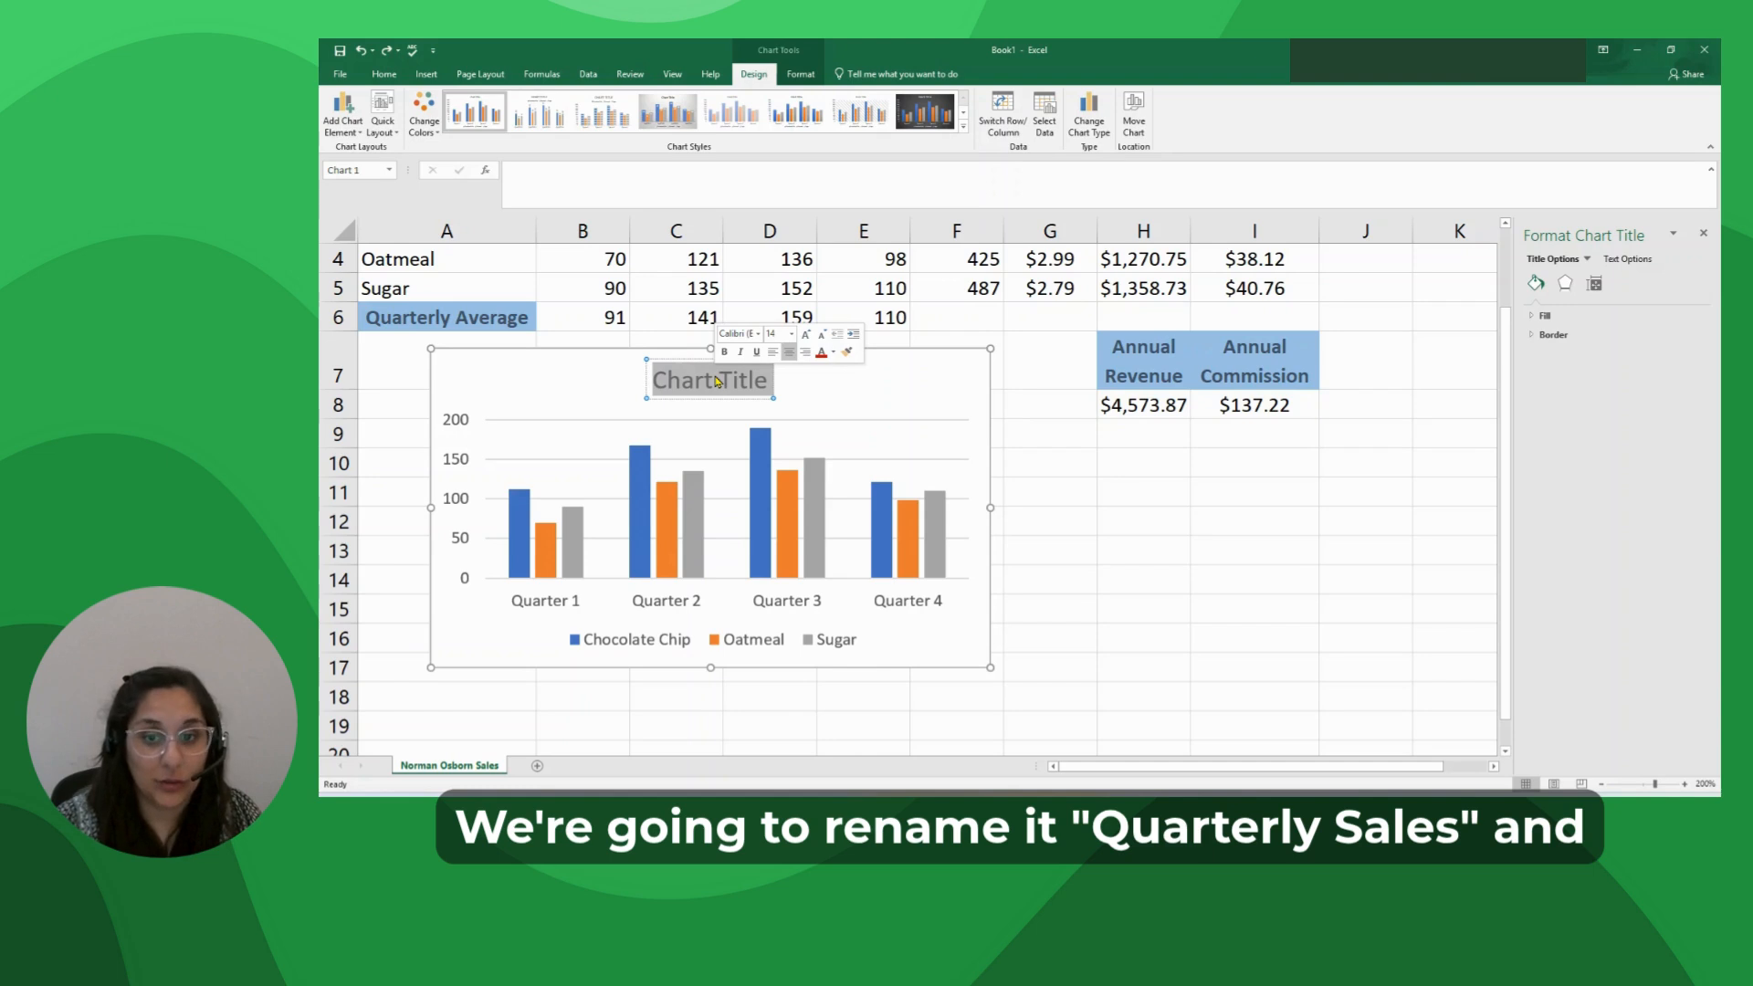
text(Quart)
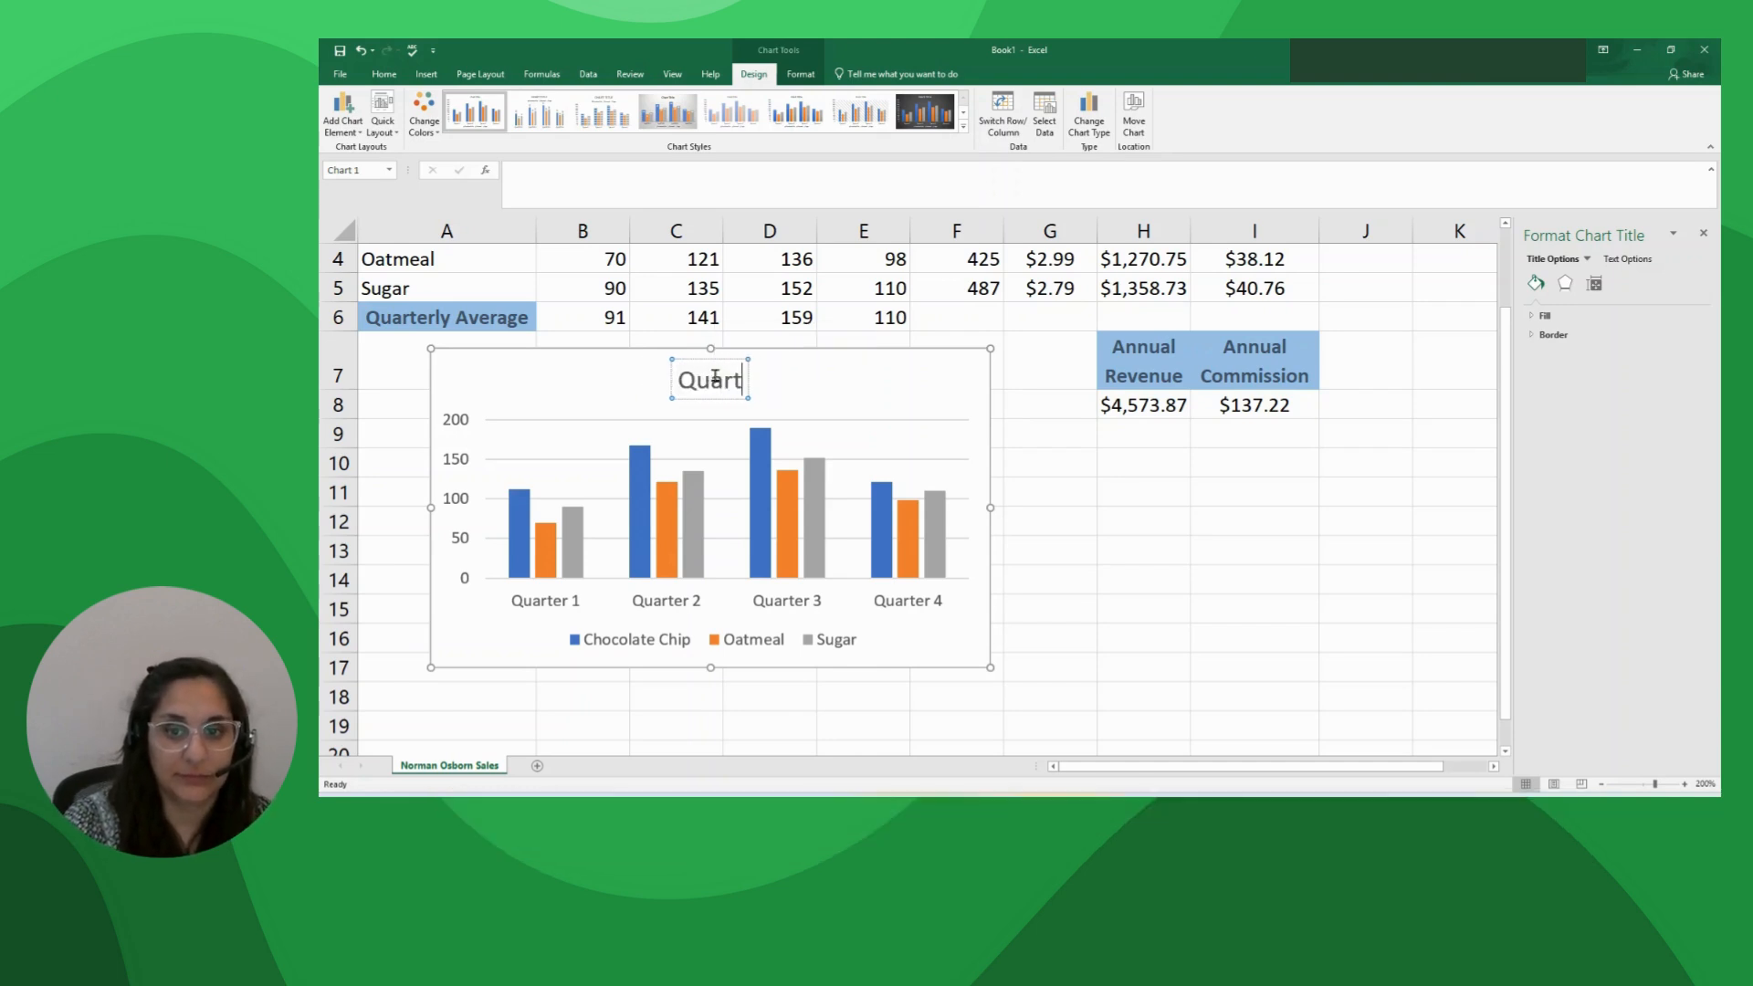
text(erly Sales)
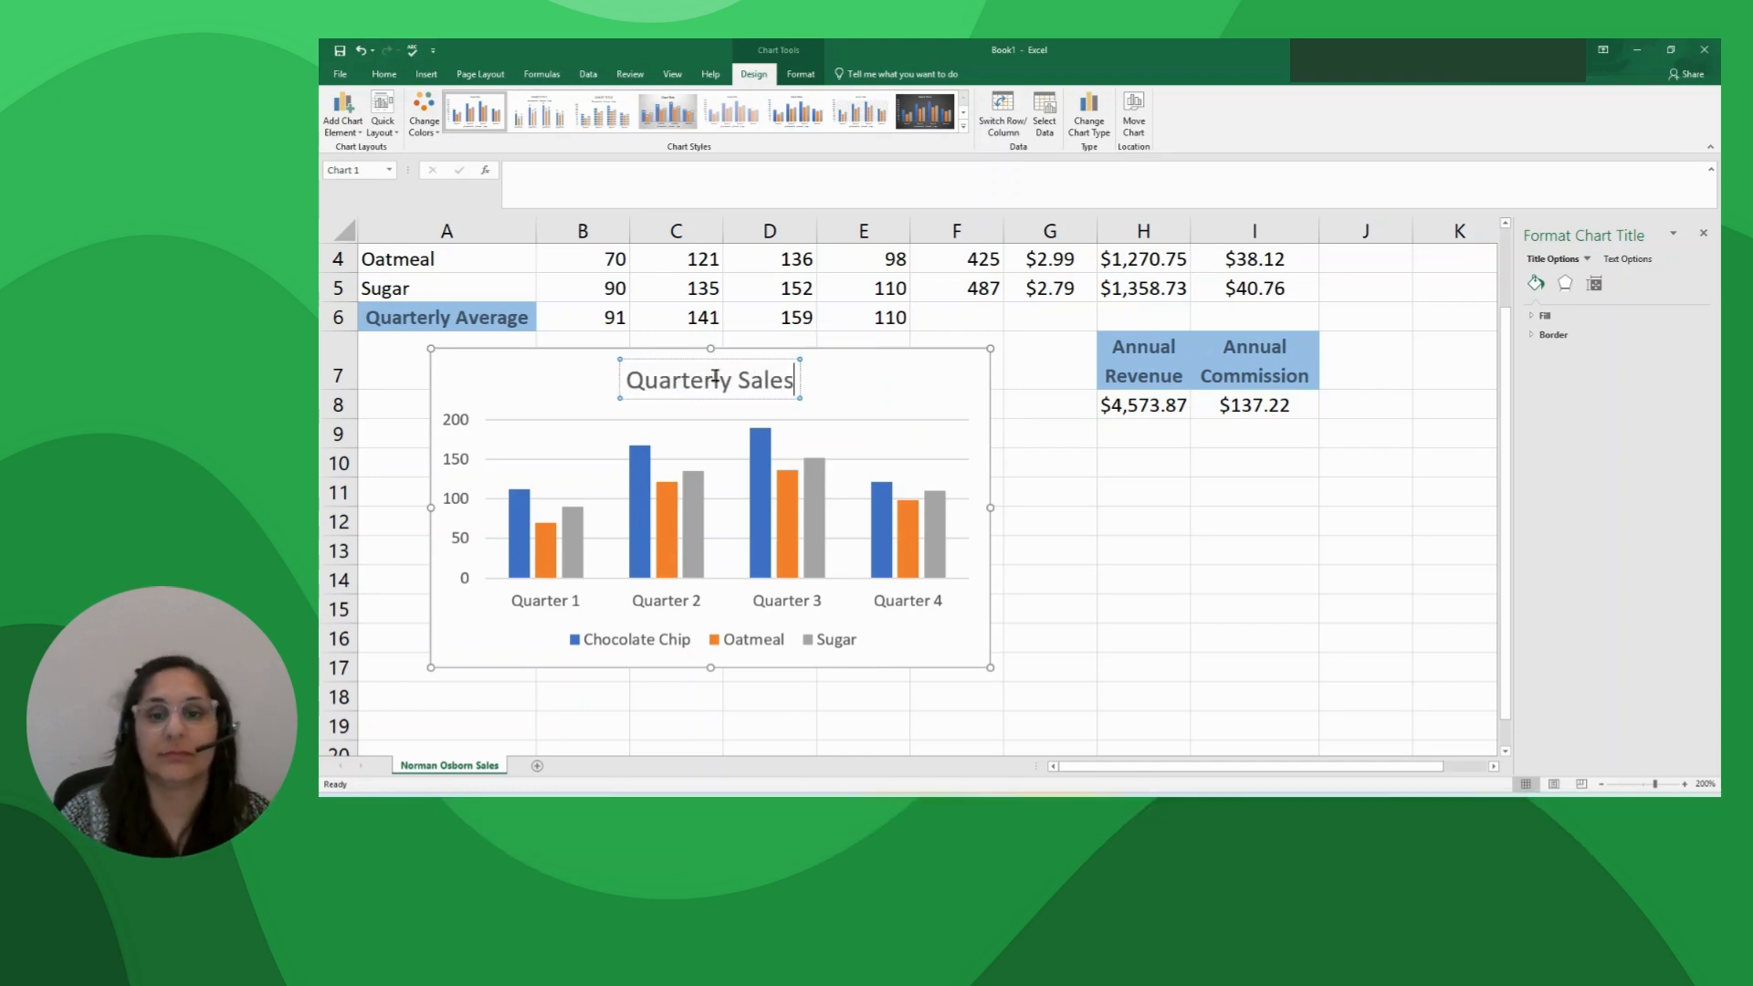
click(1022, 573)
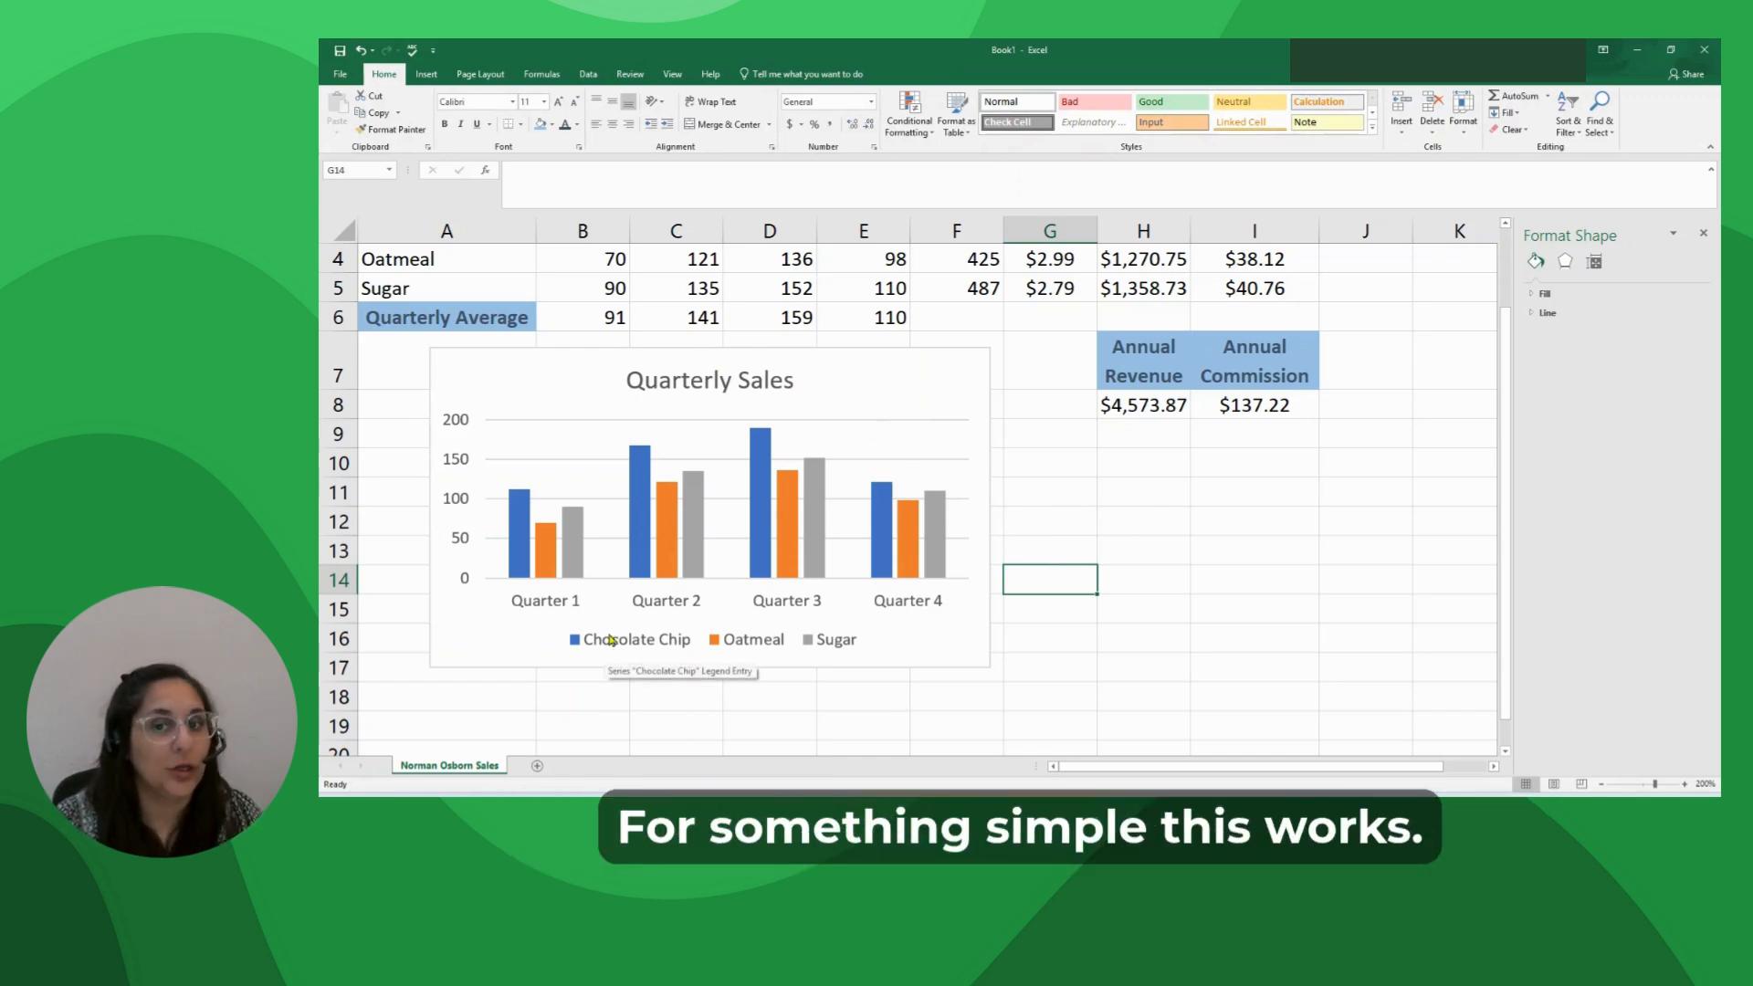
Look over the chart's design styles, compare its columns with the quarterly figures in the table, and close the formatting pane
click(543, 371)
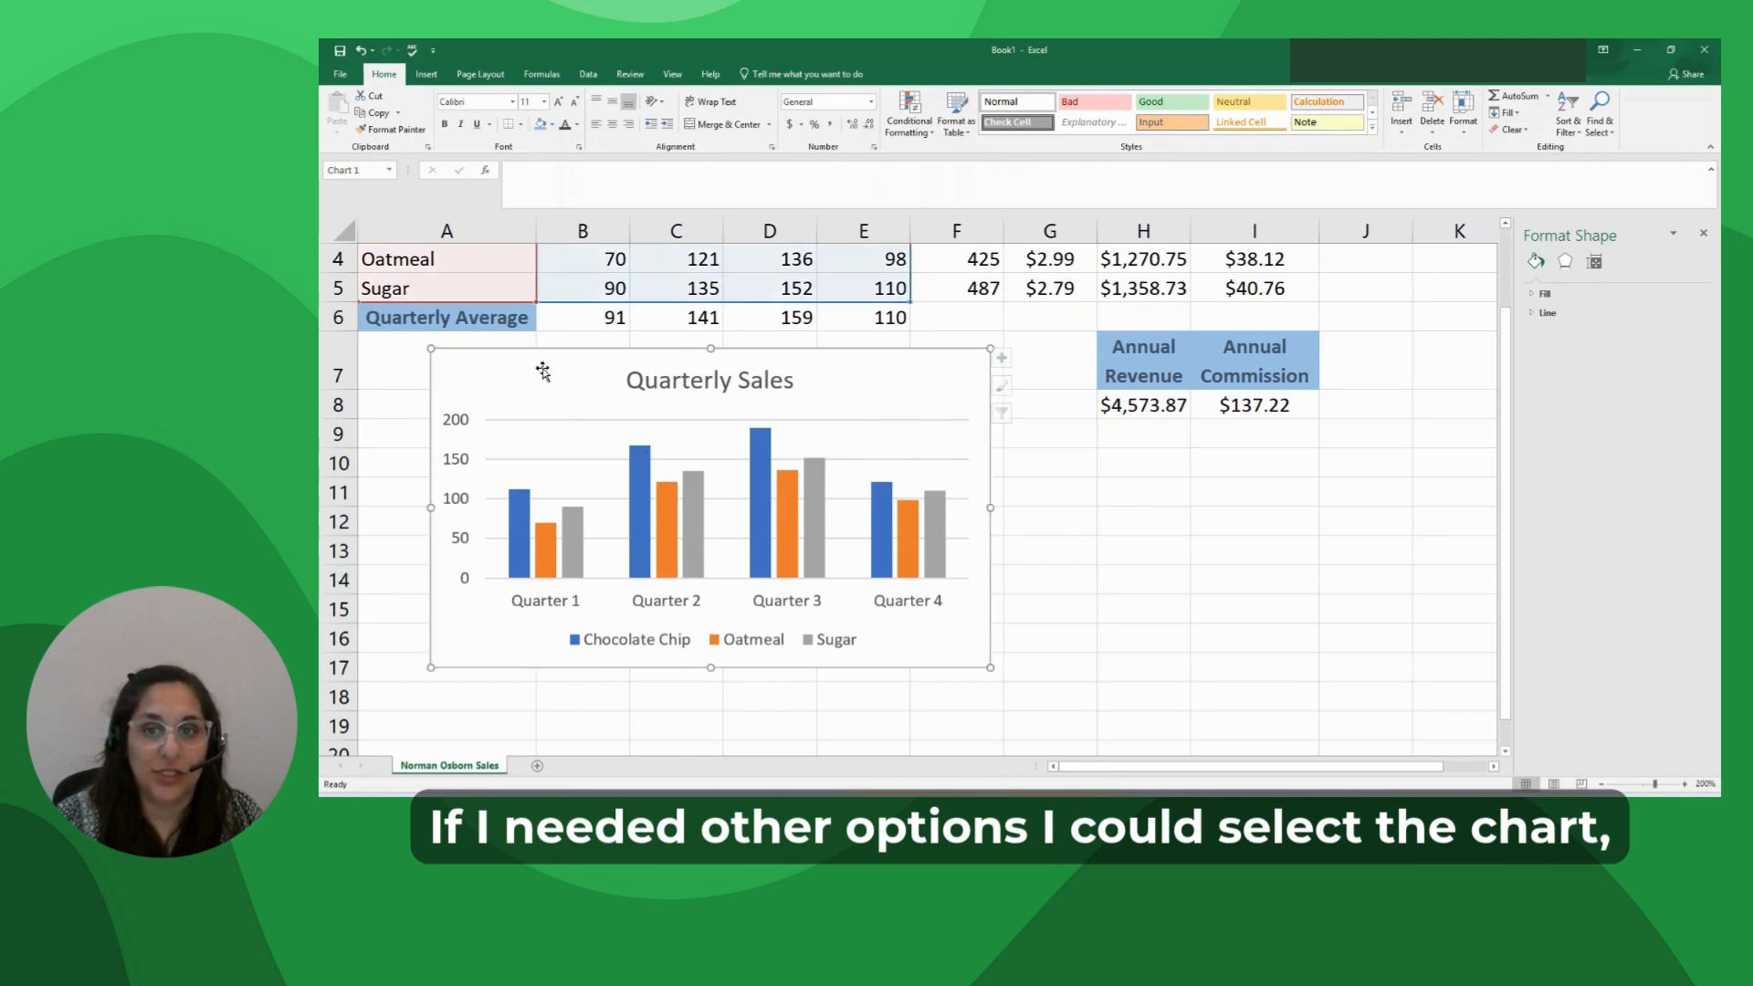
click(754, 74)
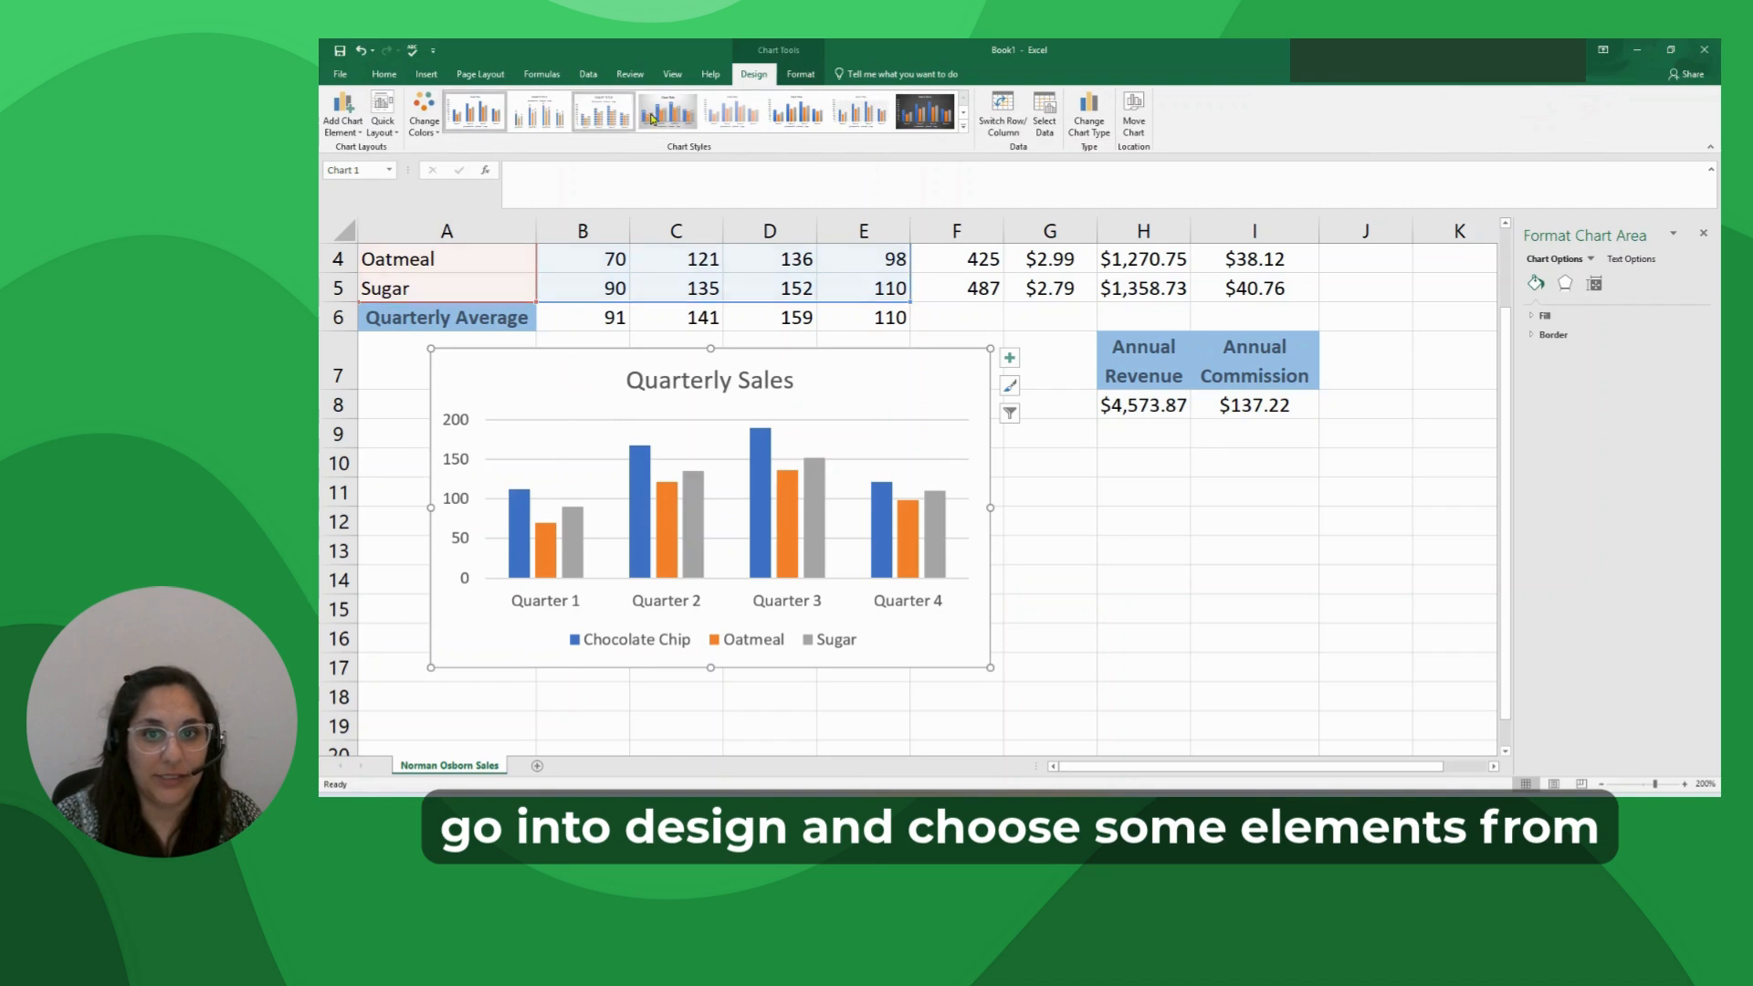
click(922, 116)
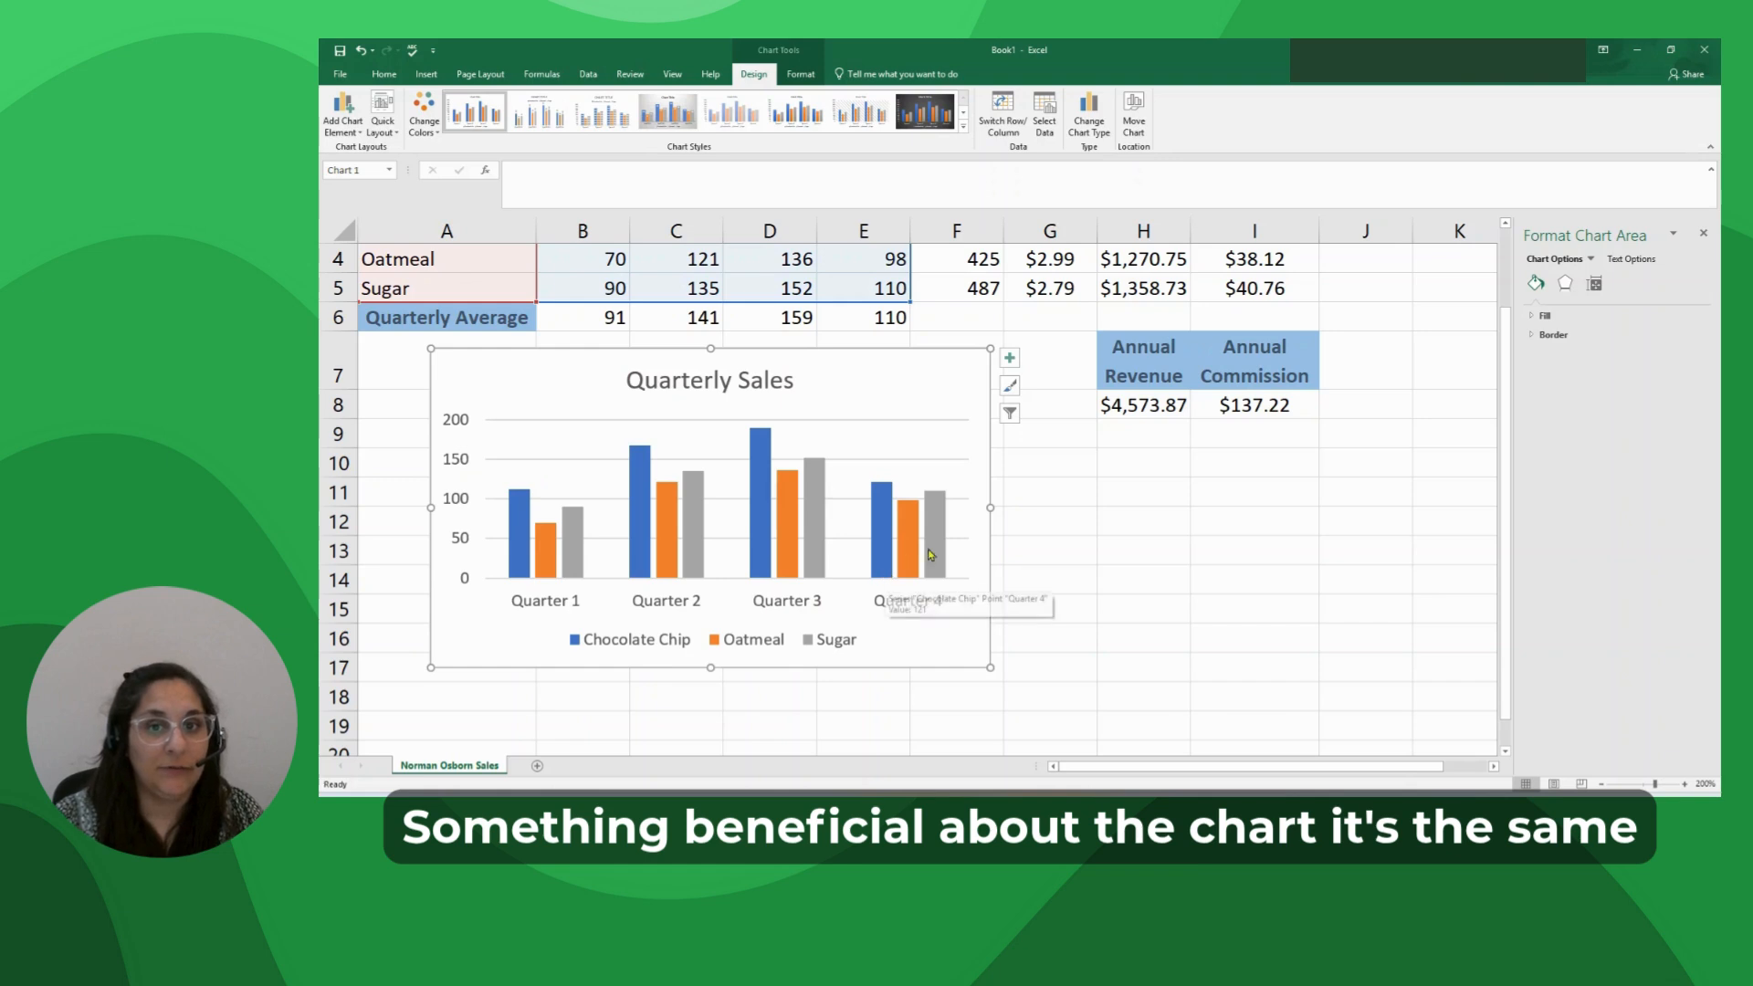
scroll(1004, 476, up, 1)
scroll(1003, 476, up, 1)
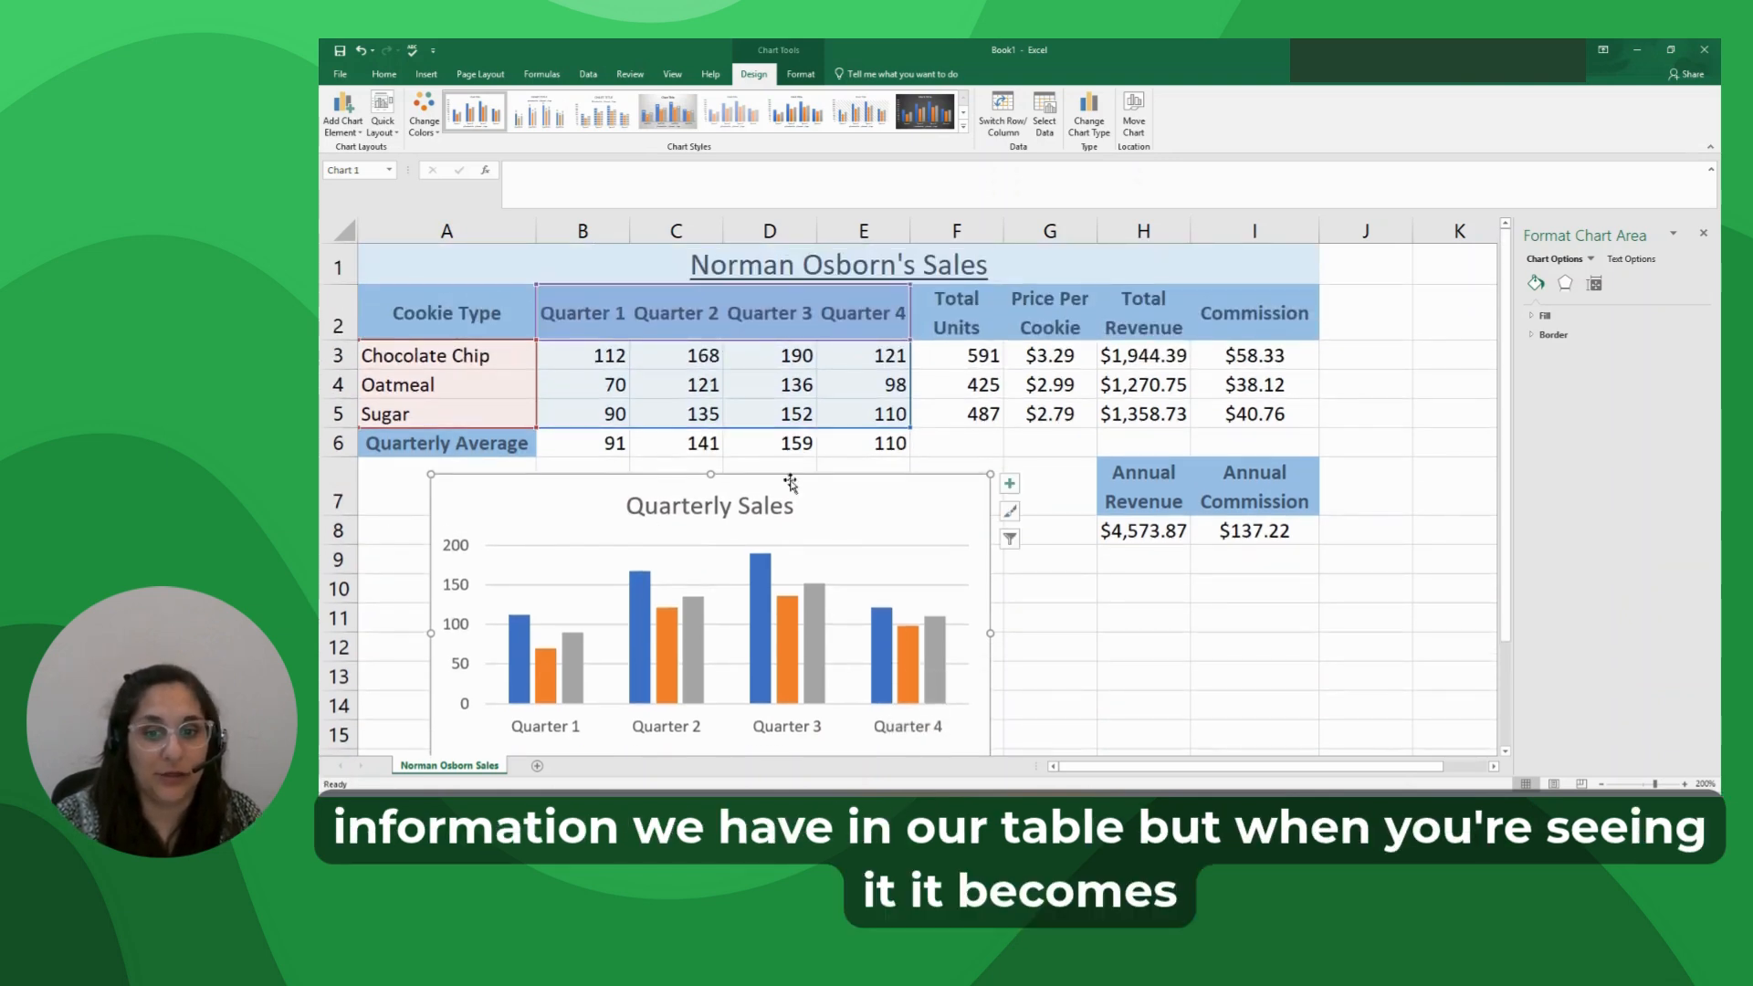
scroll(676, 591, down, 1)
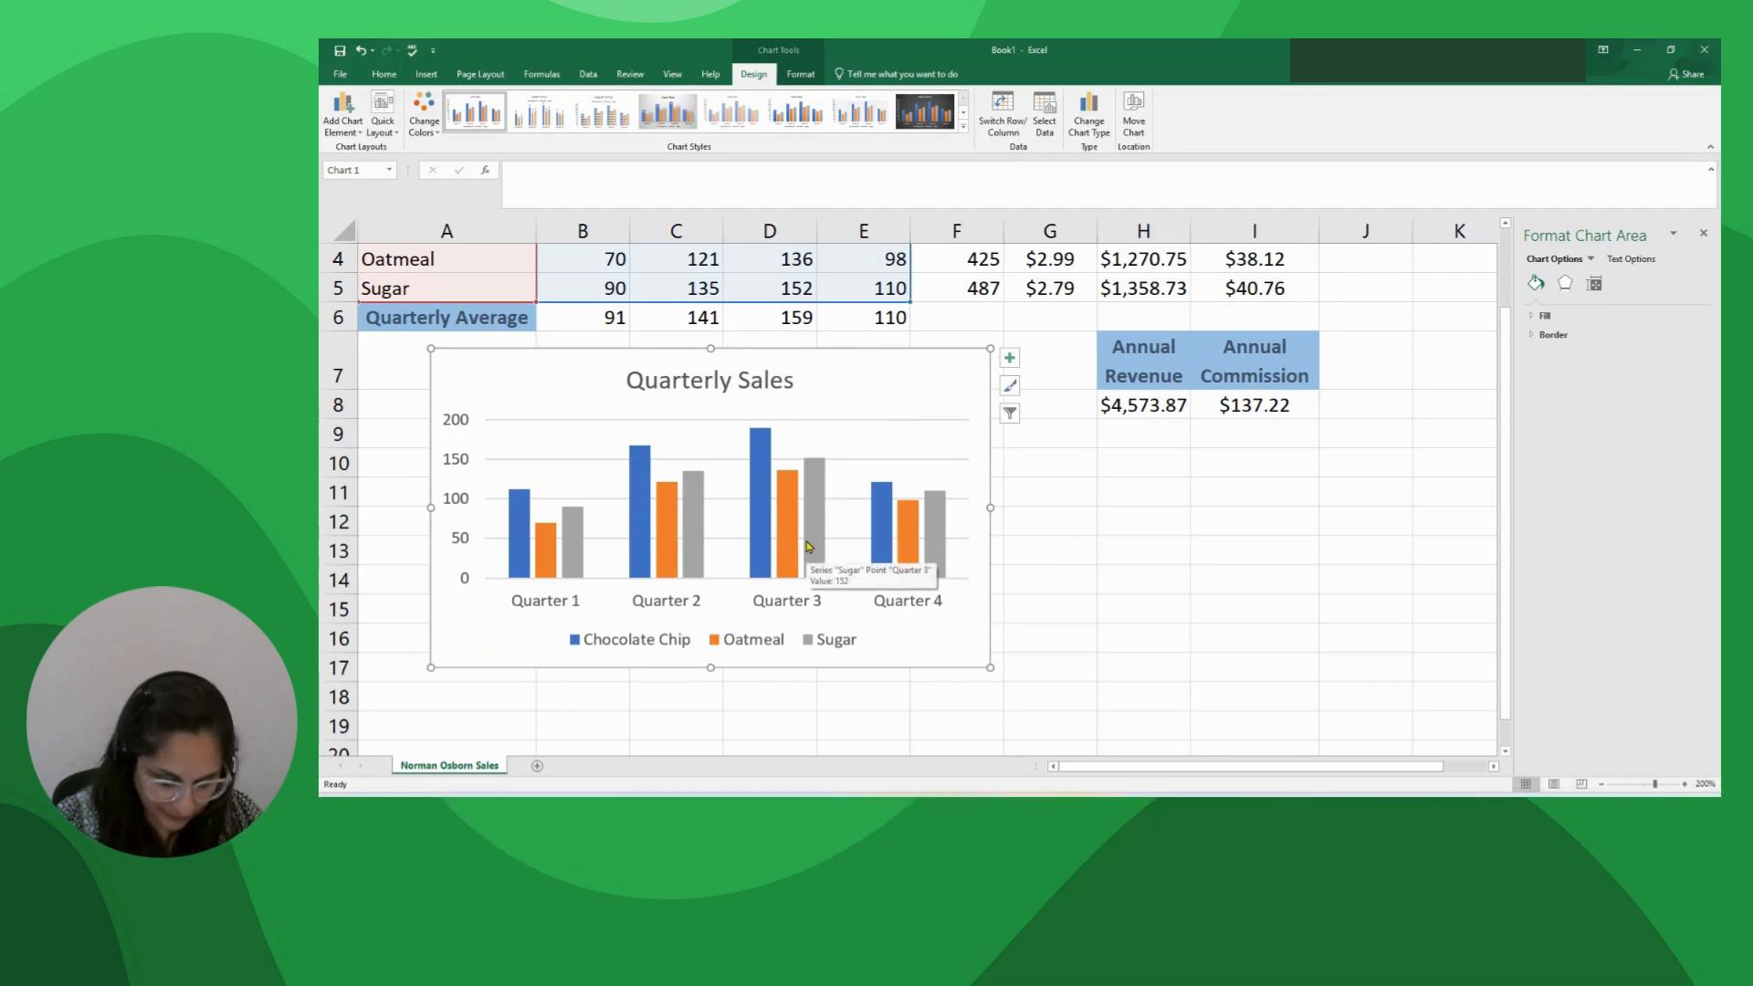
click(1141, 520)
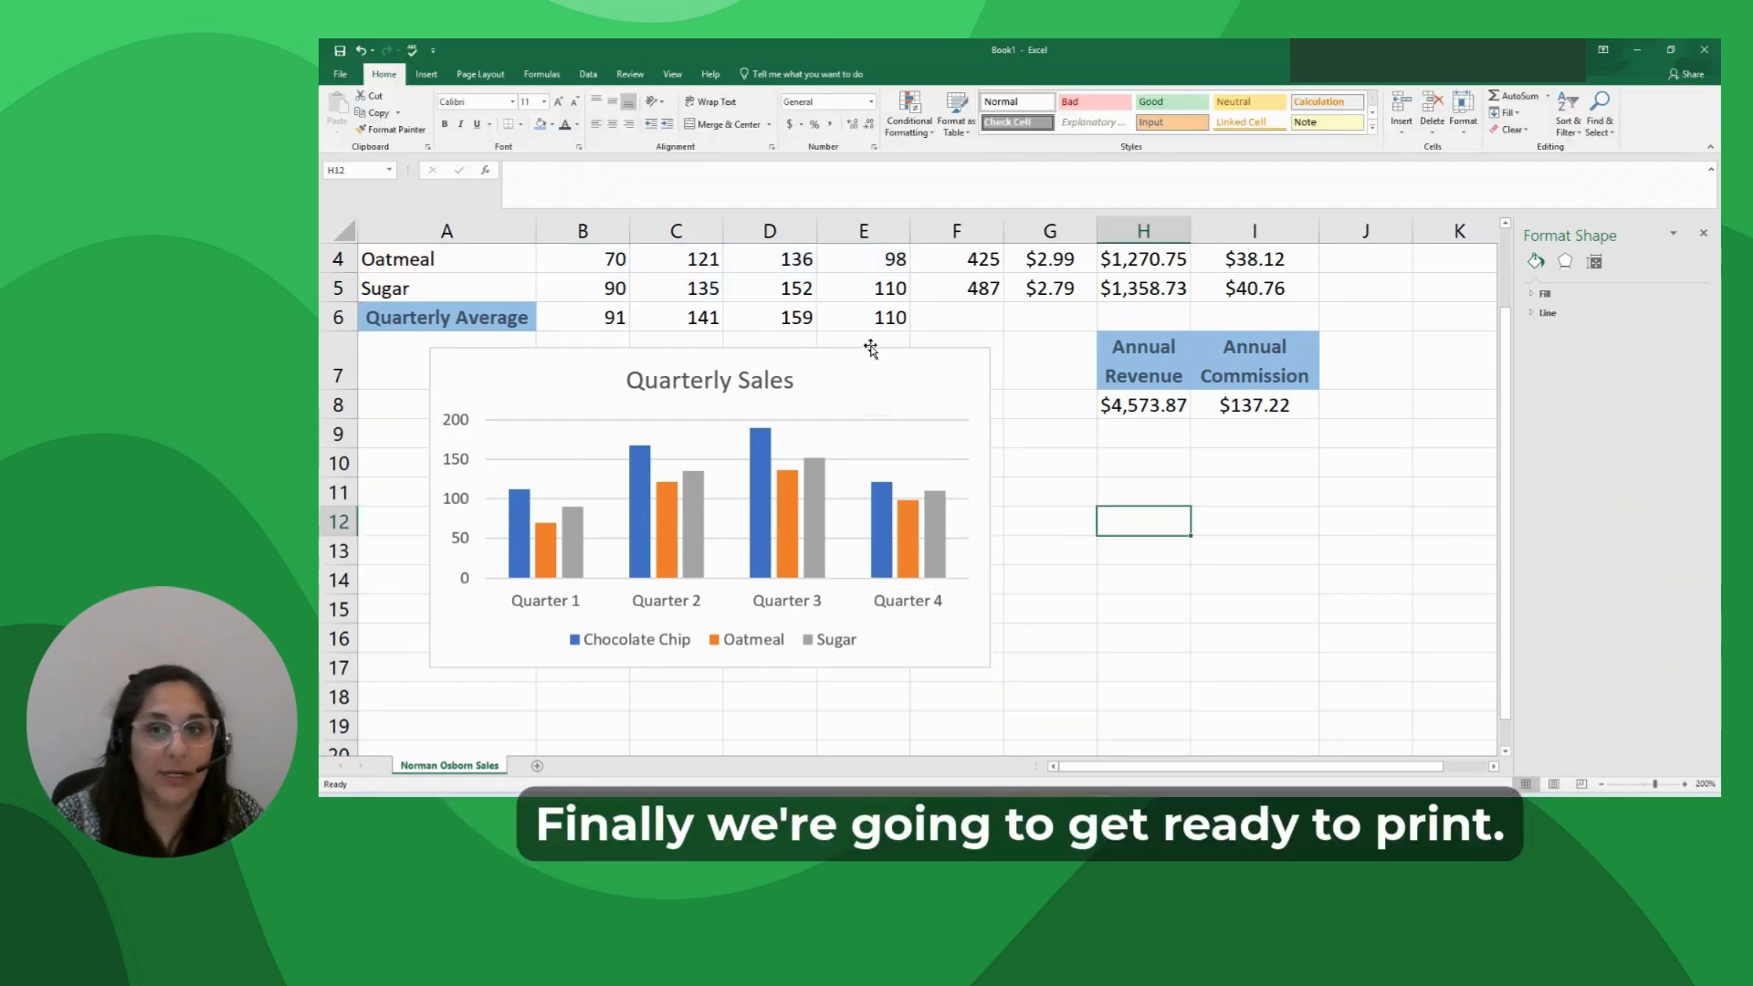
click(1703, 233)
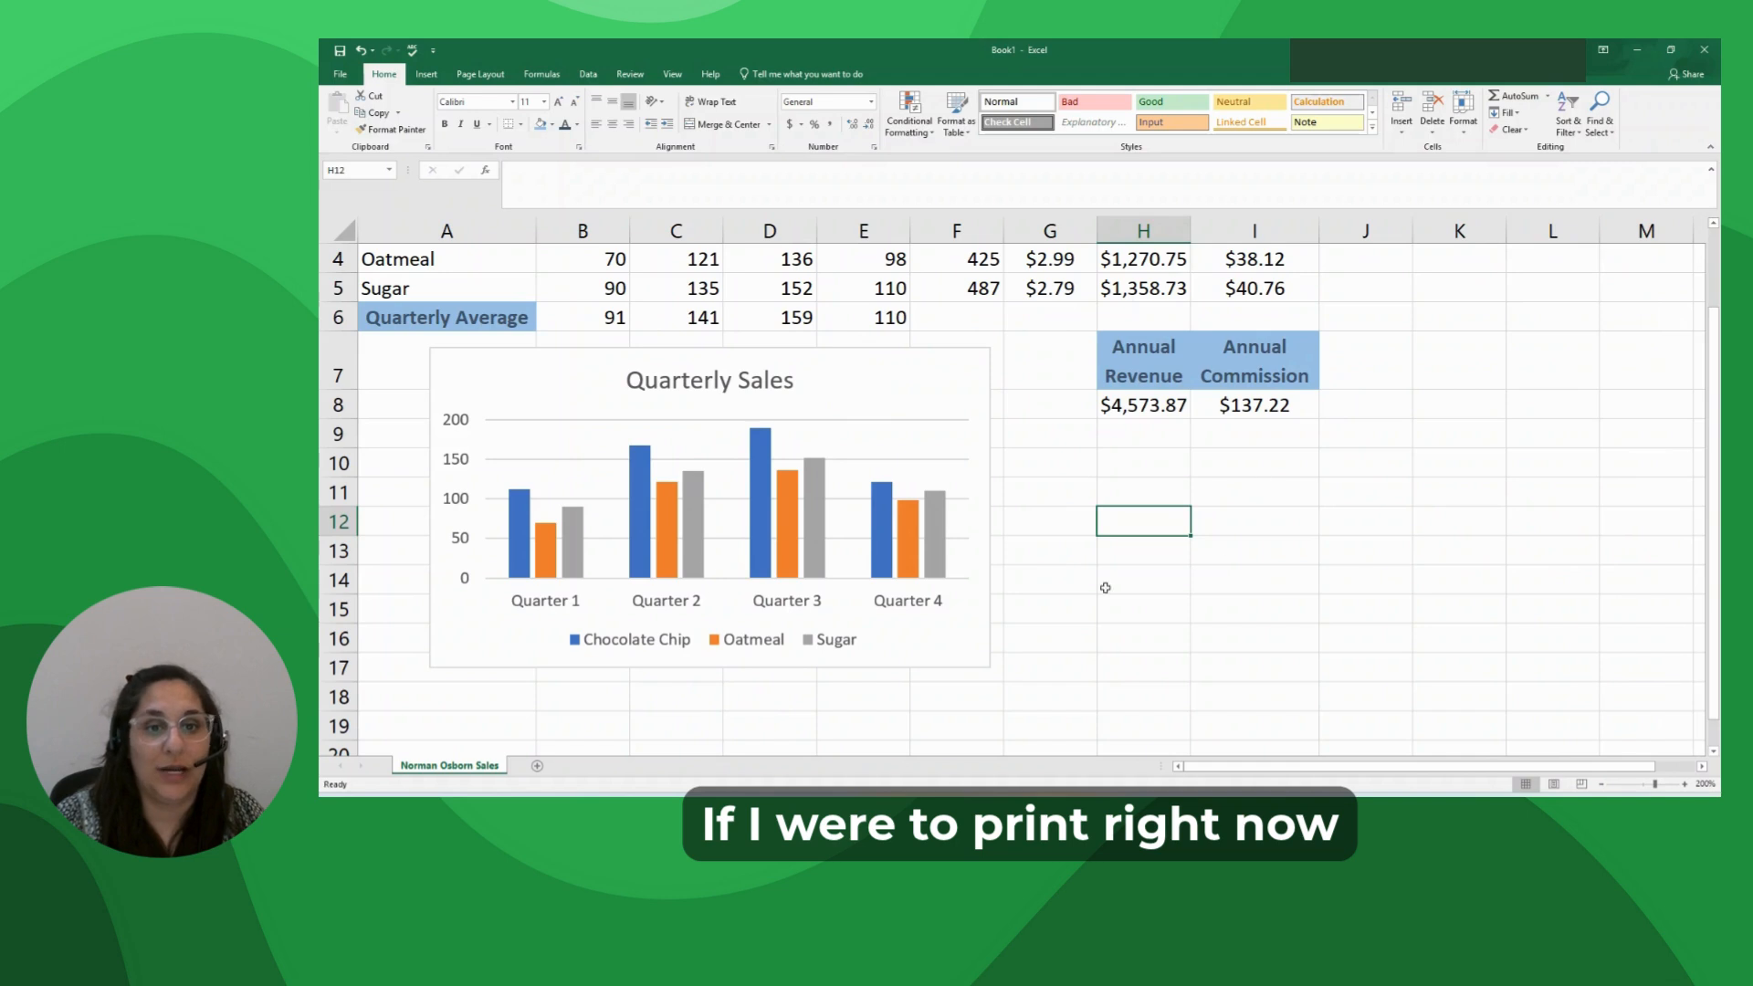
Check both pages of the worksheet's print preview and return to the sheet
click(339, 74)
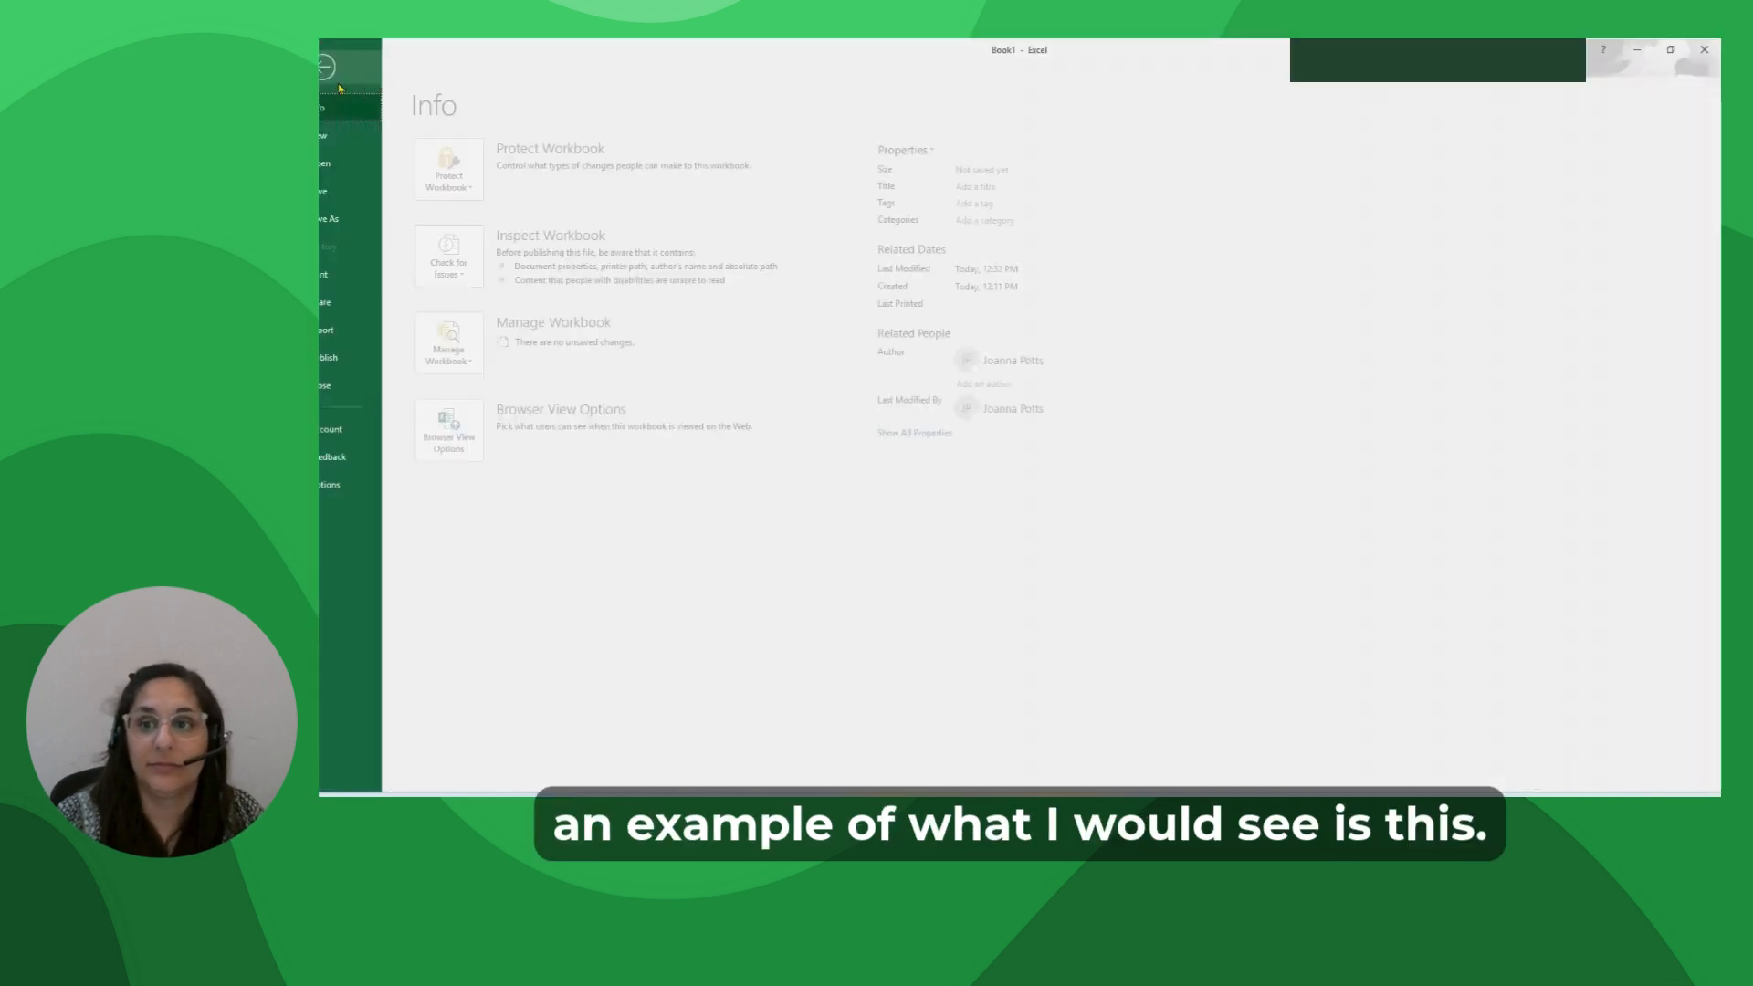
click(369, 277)
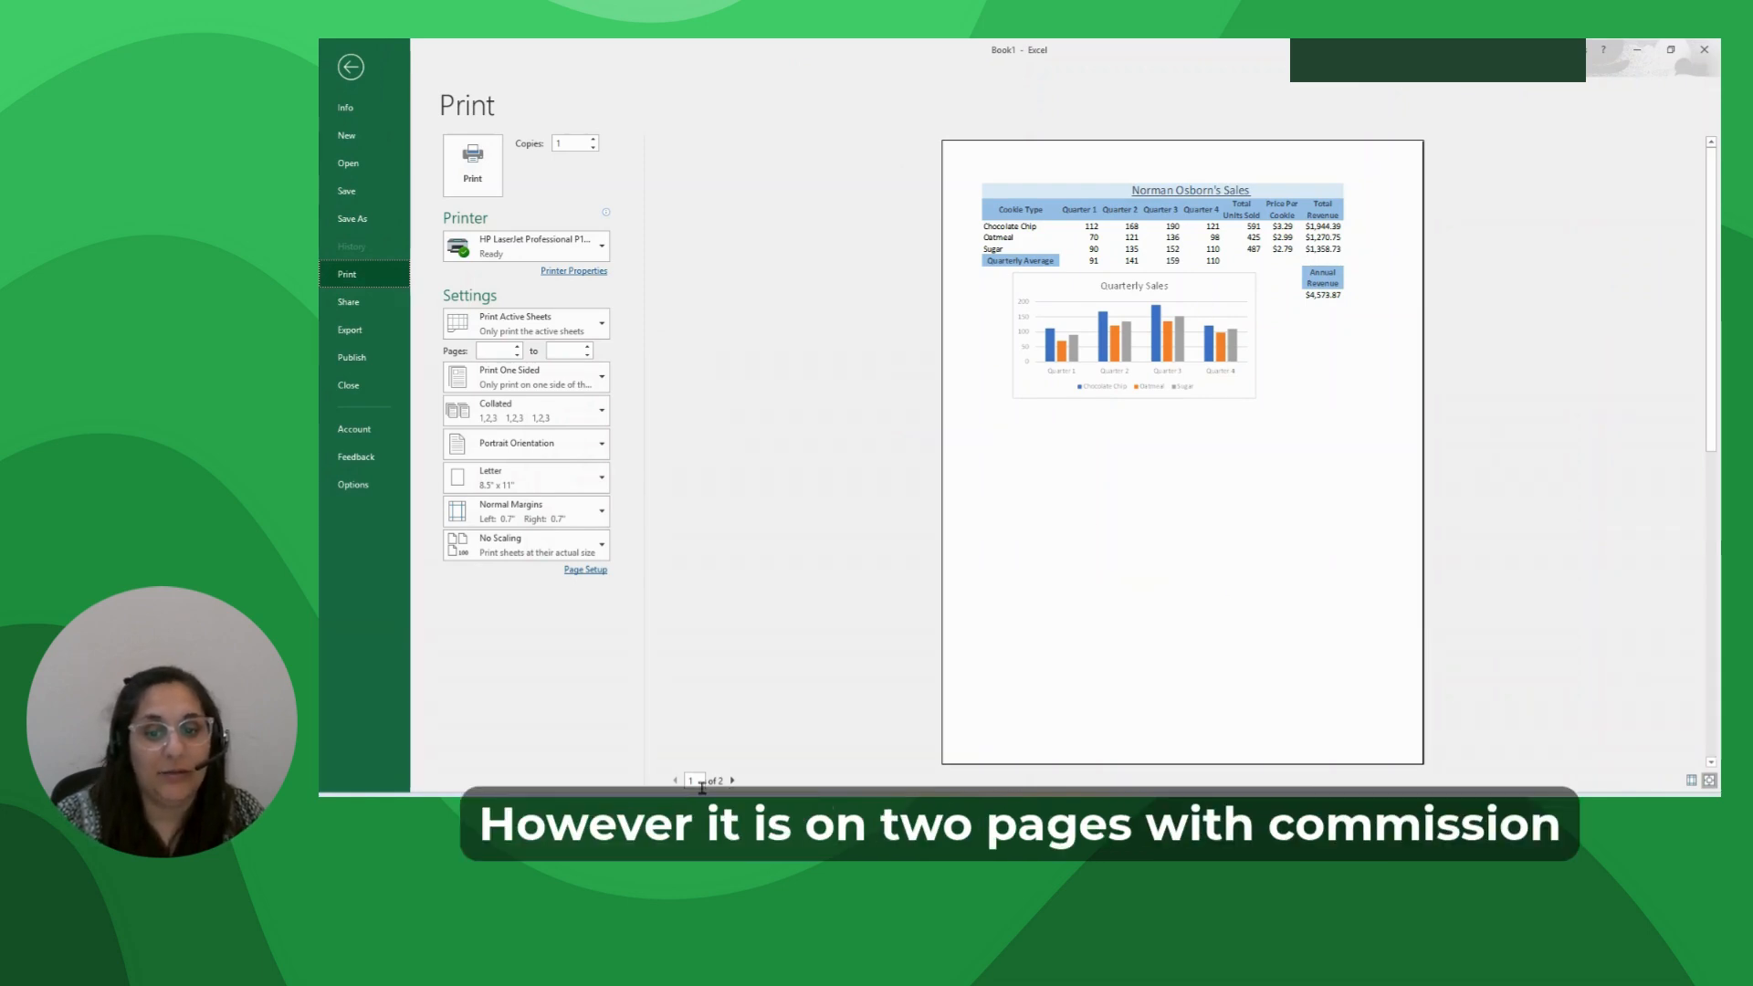
click(732, 782)
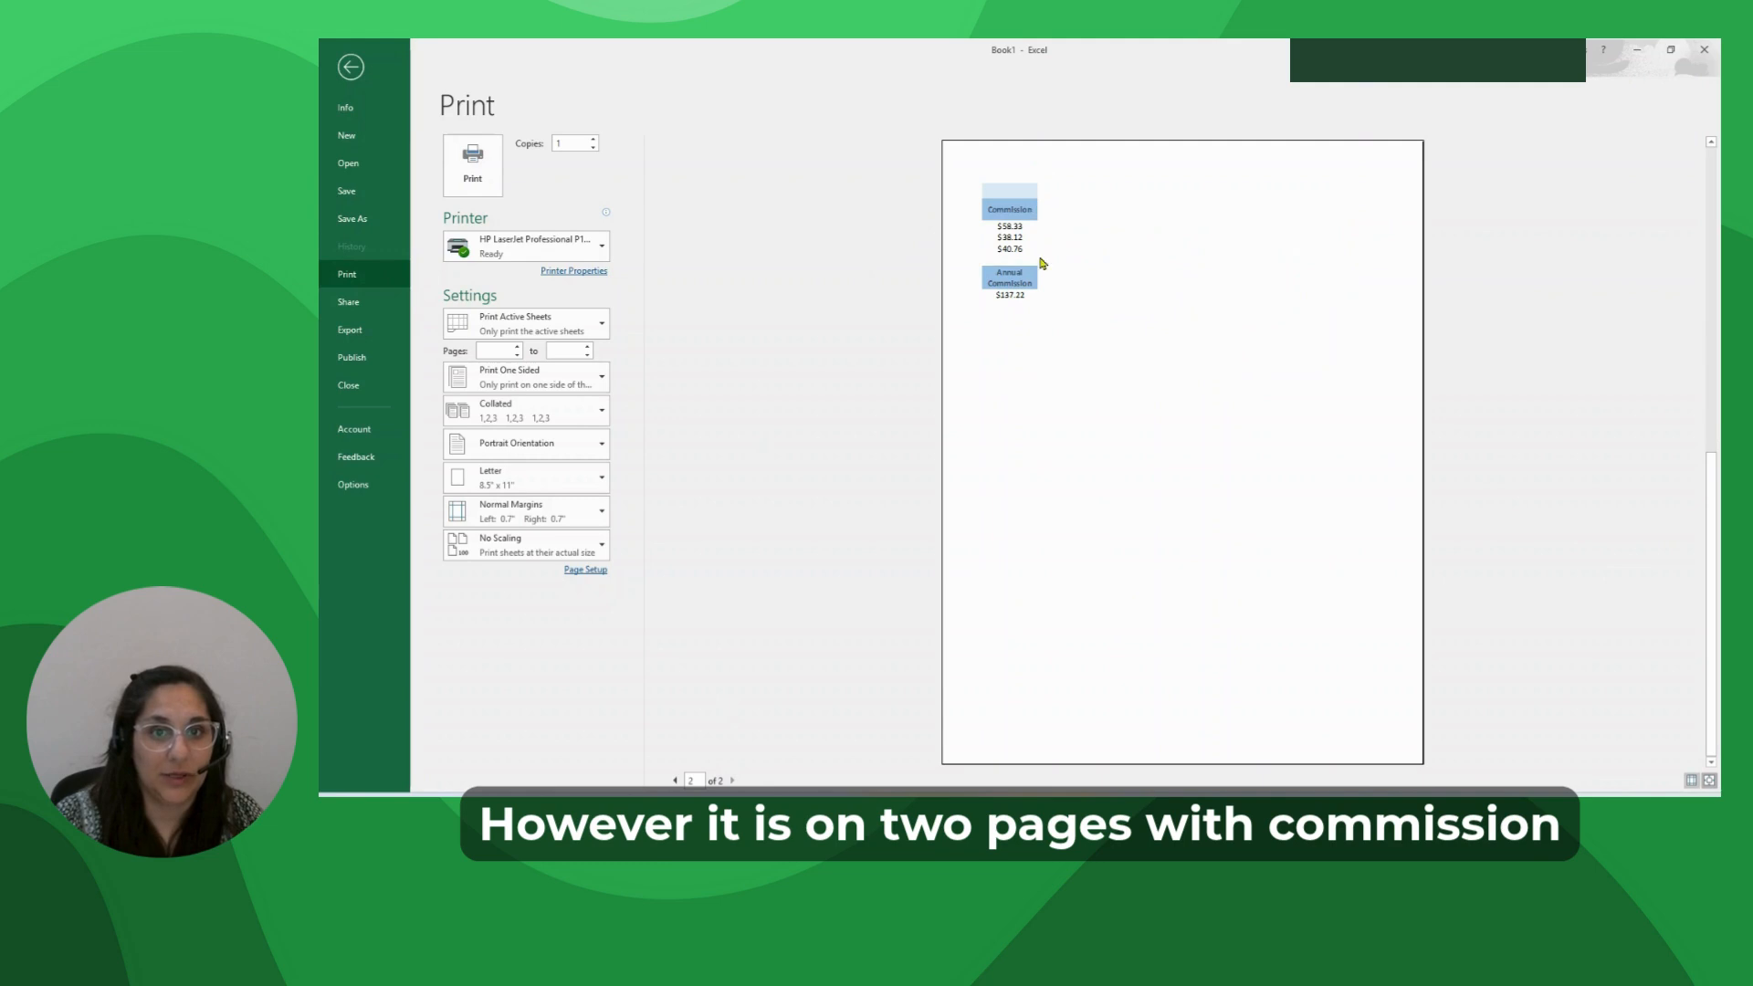
click(674, 782)
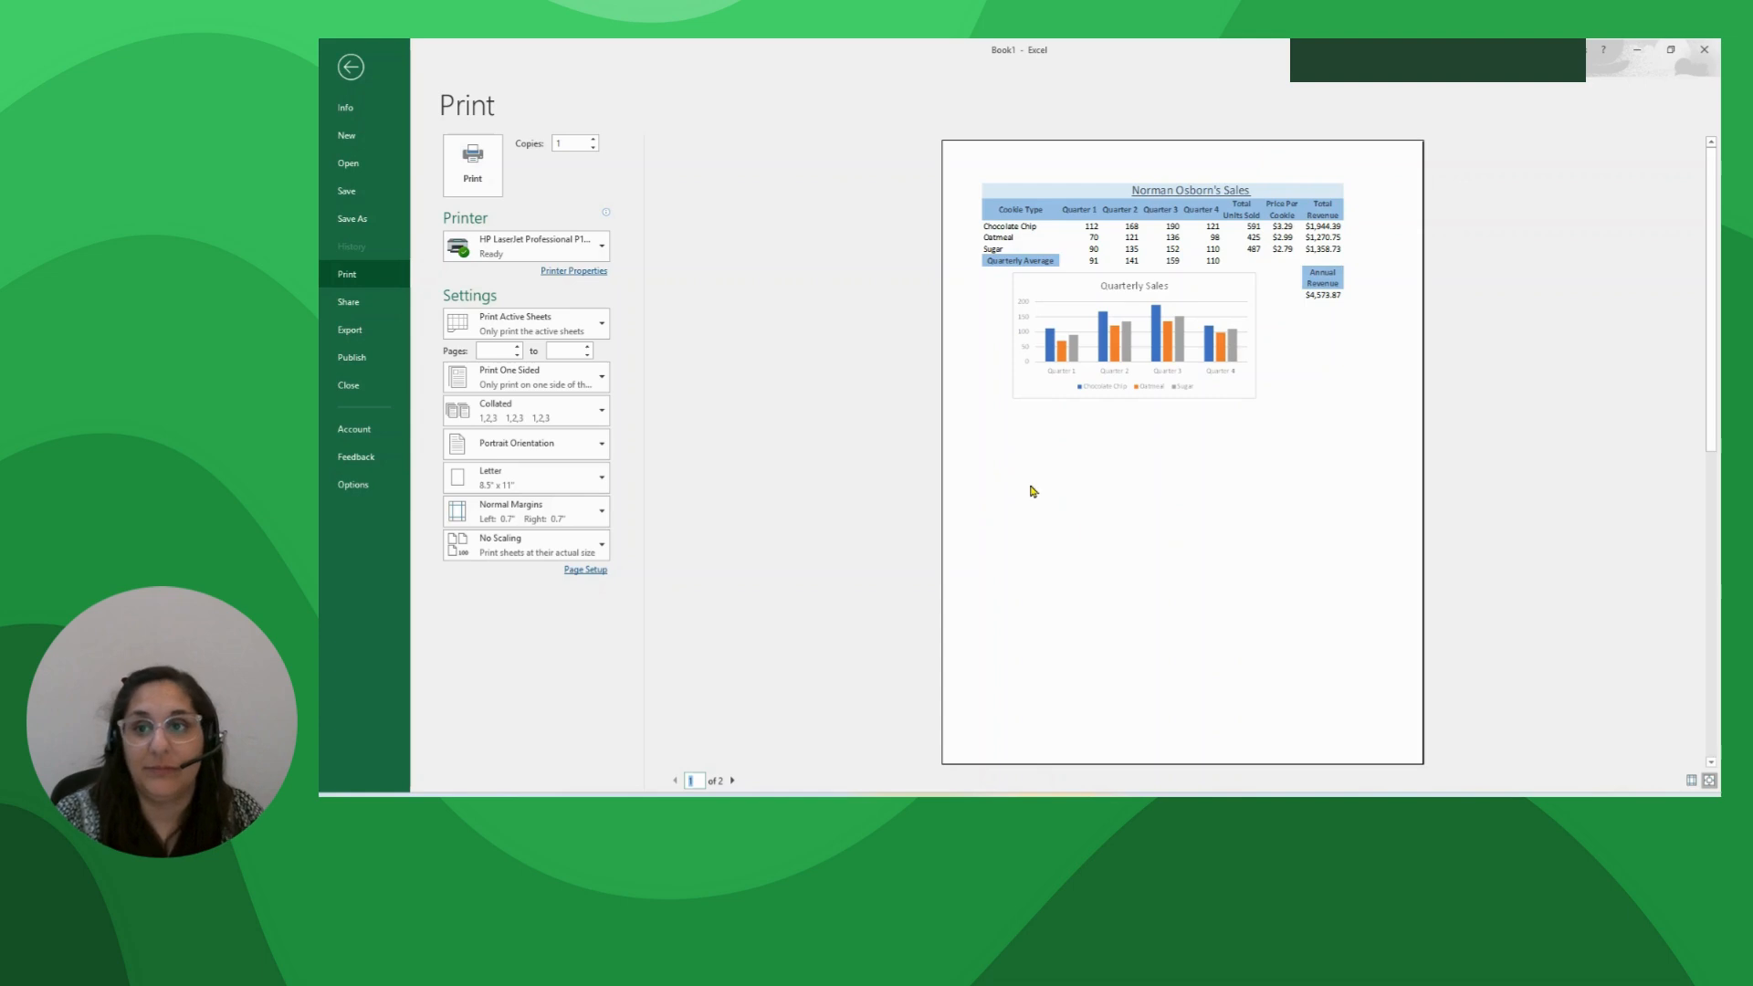
click(351, 67)
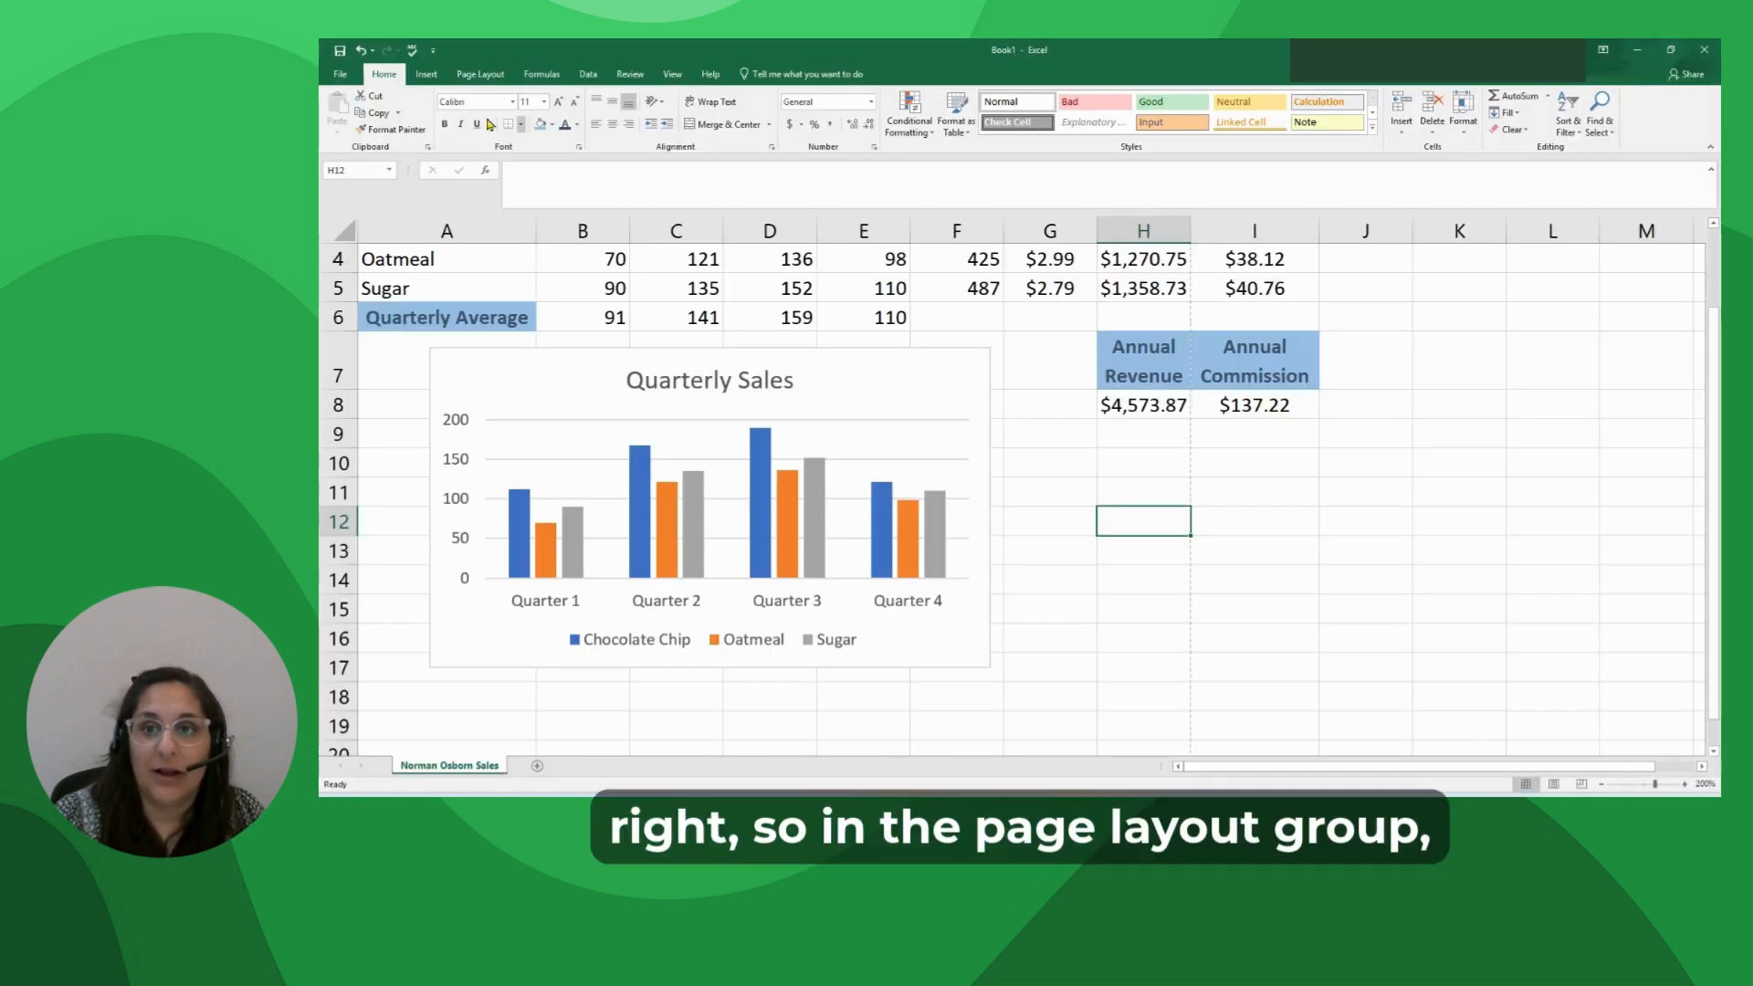
In the page setup, choose Landscape orientation and fit the sheet to 1 page wide by 1 tall
click(466, 76)
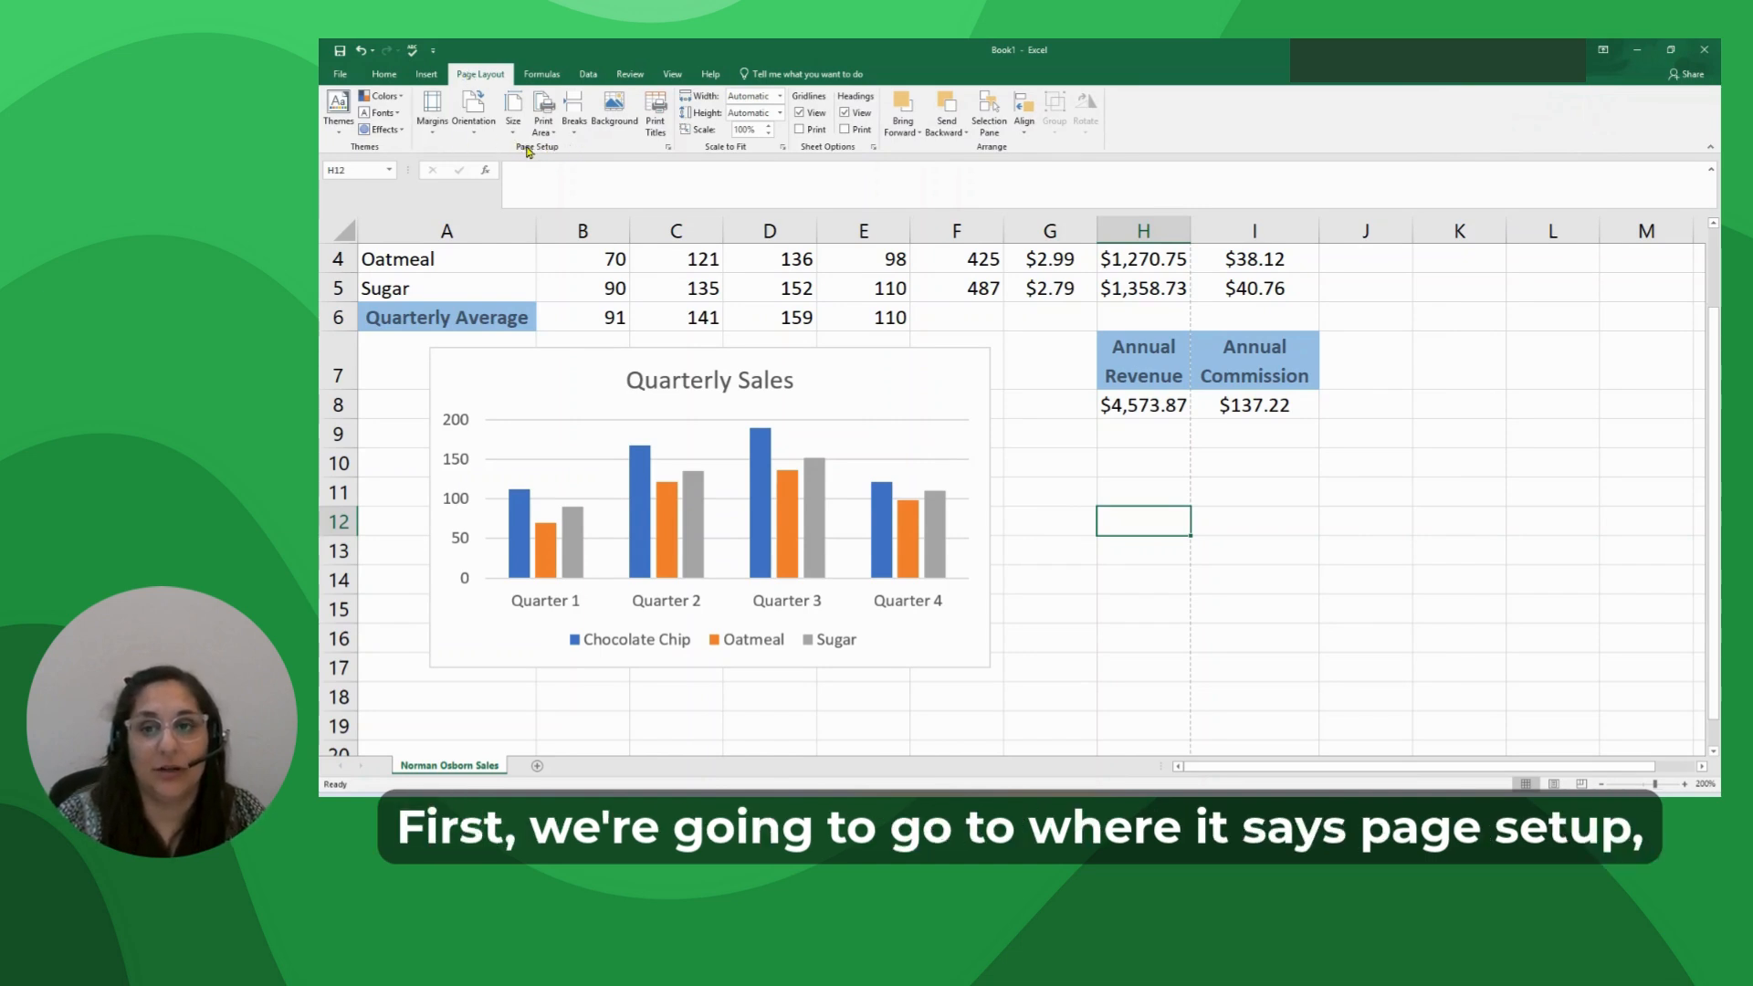
click(667, 148)
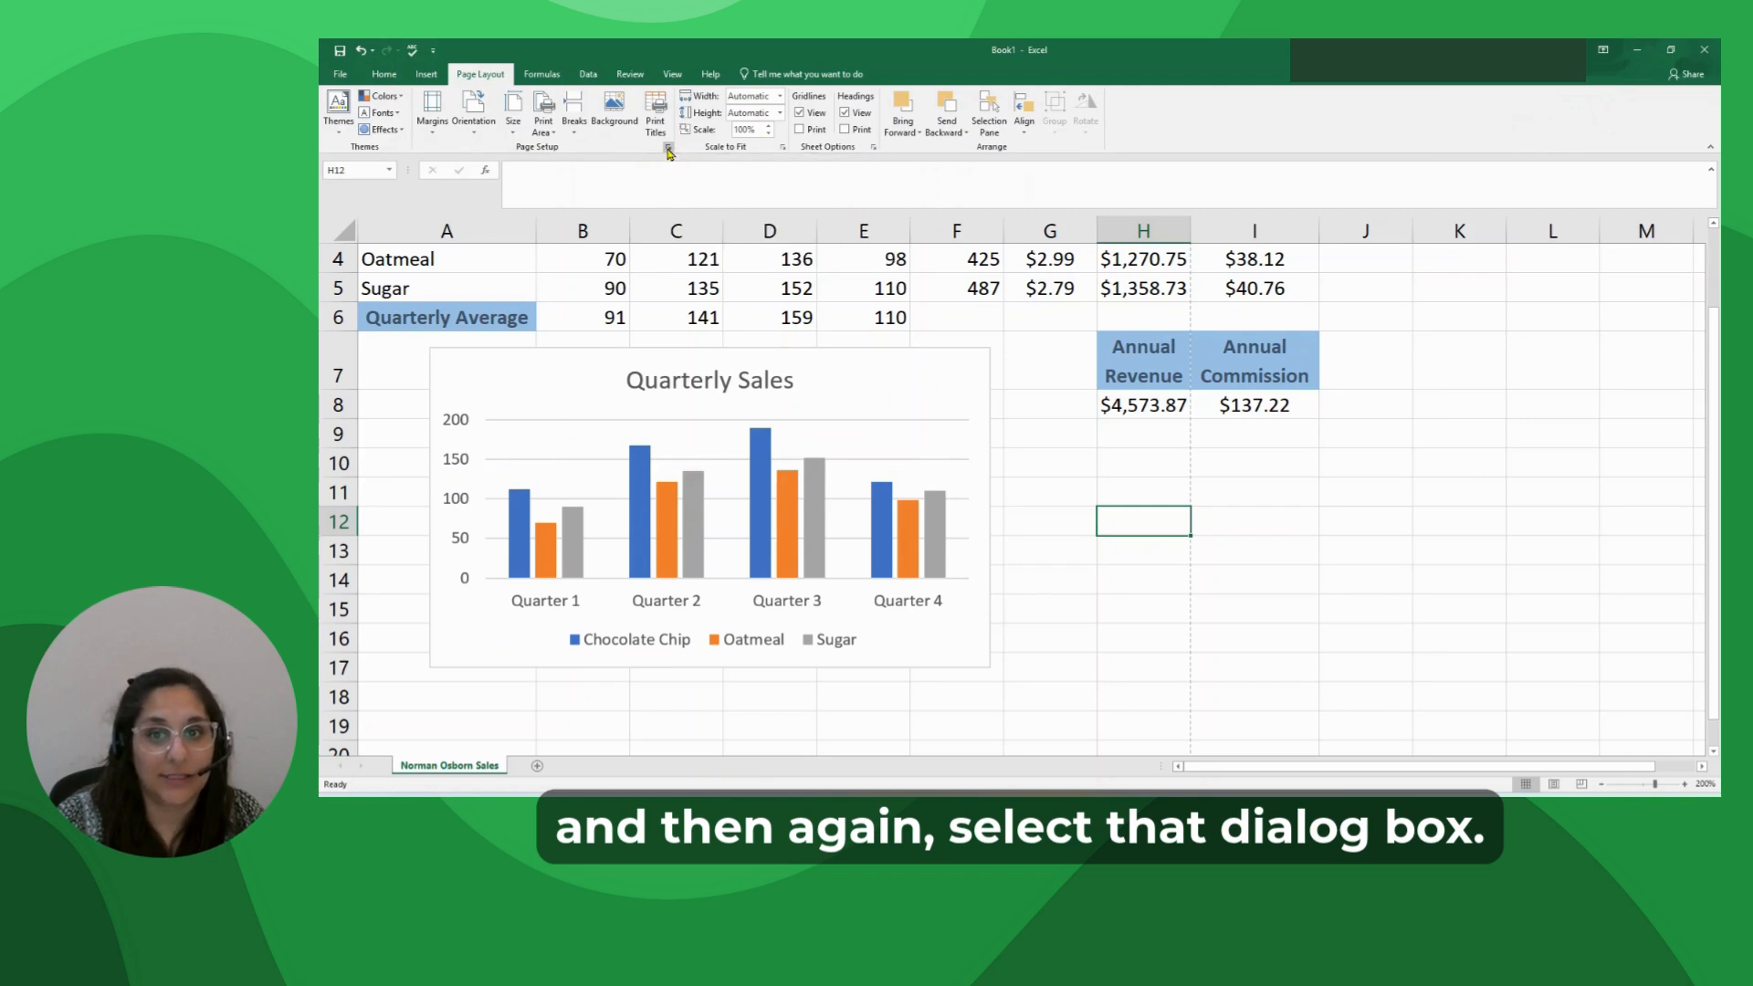
drag(1105, 209, 972, 191)
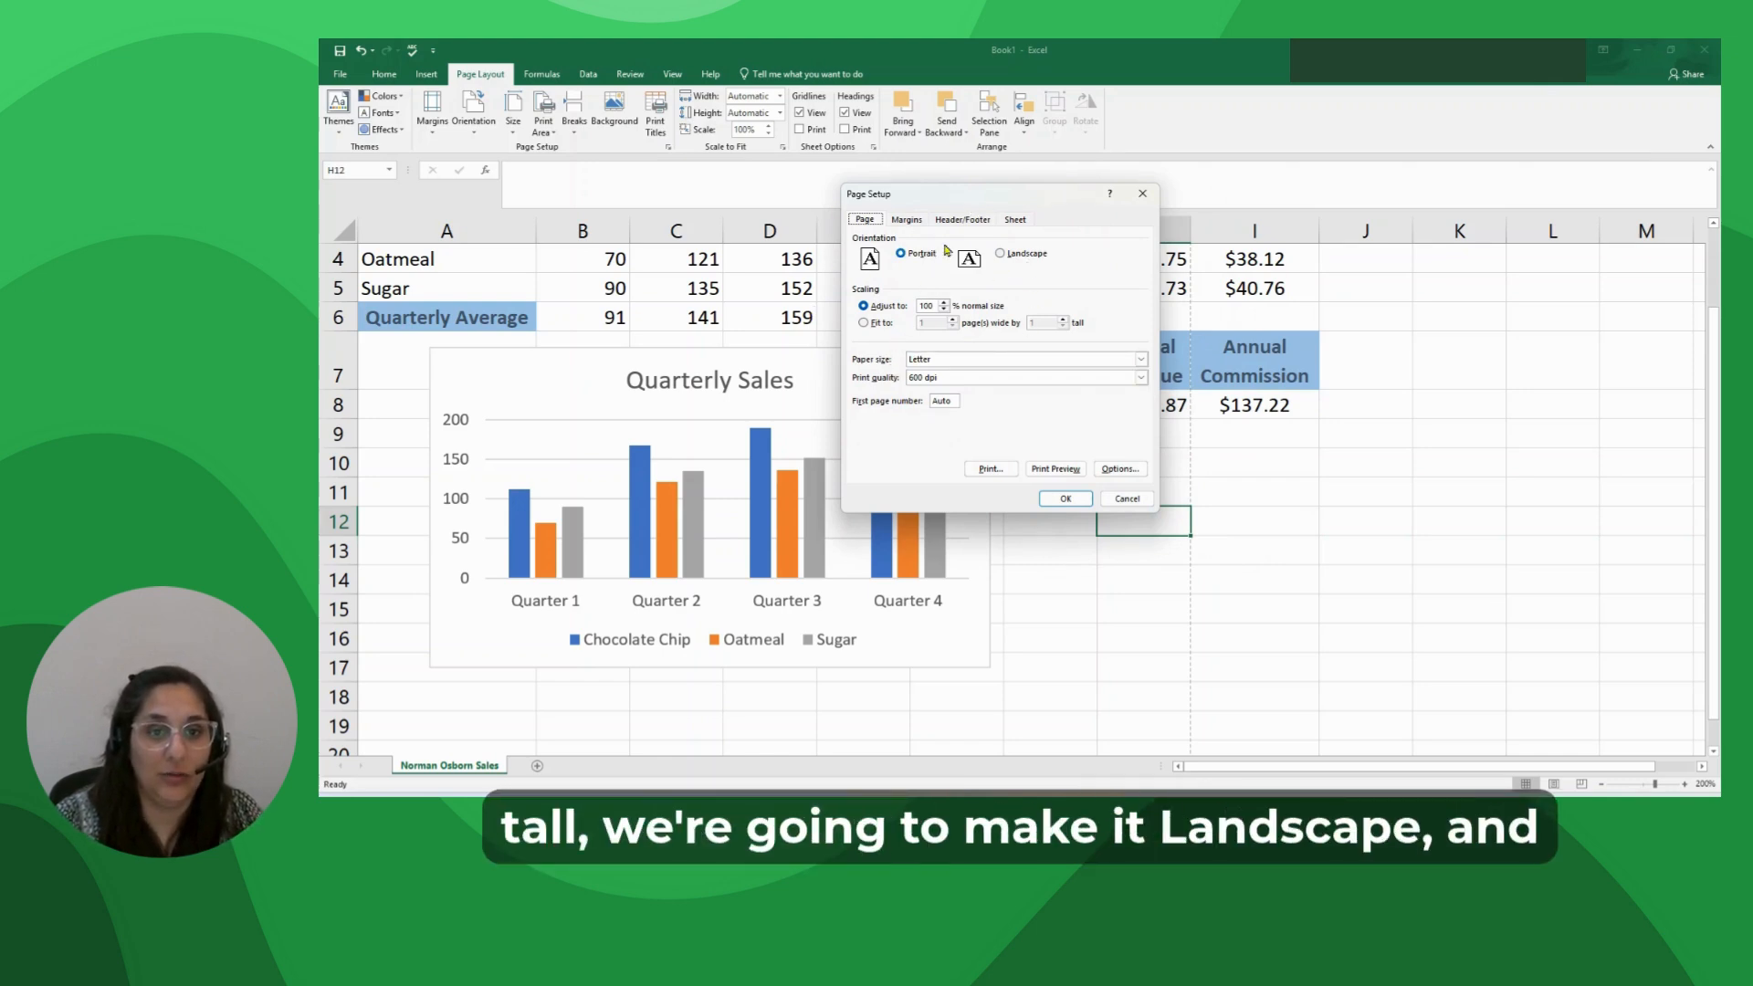
click(1000, 254)
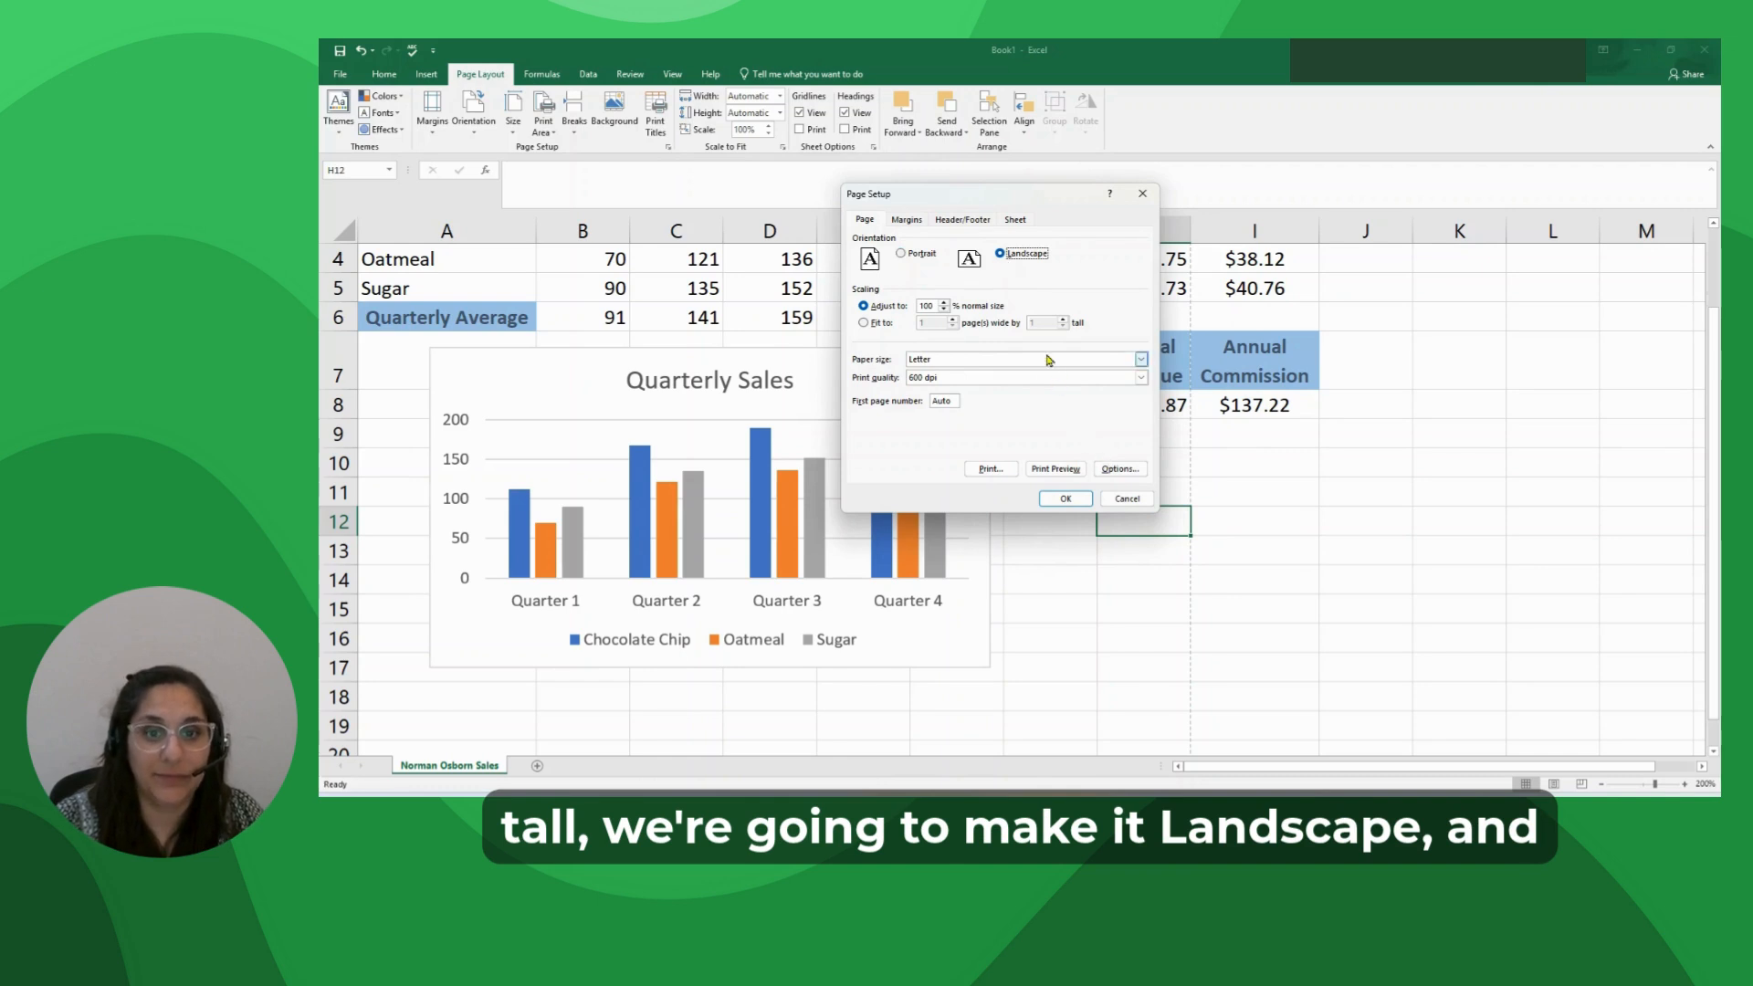
click(864, 324)
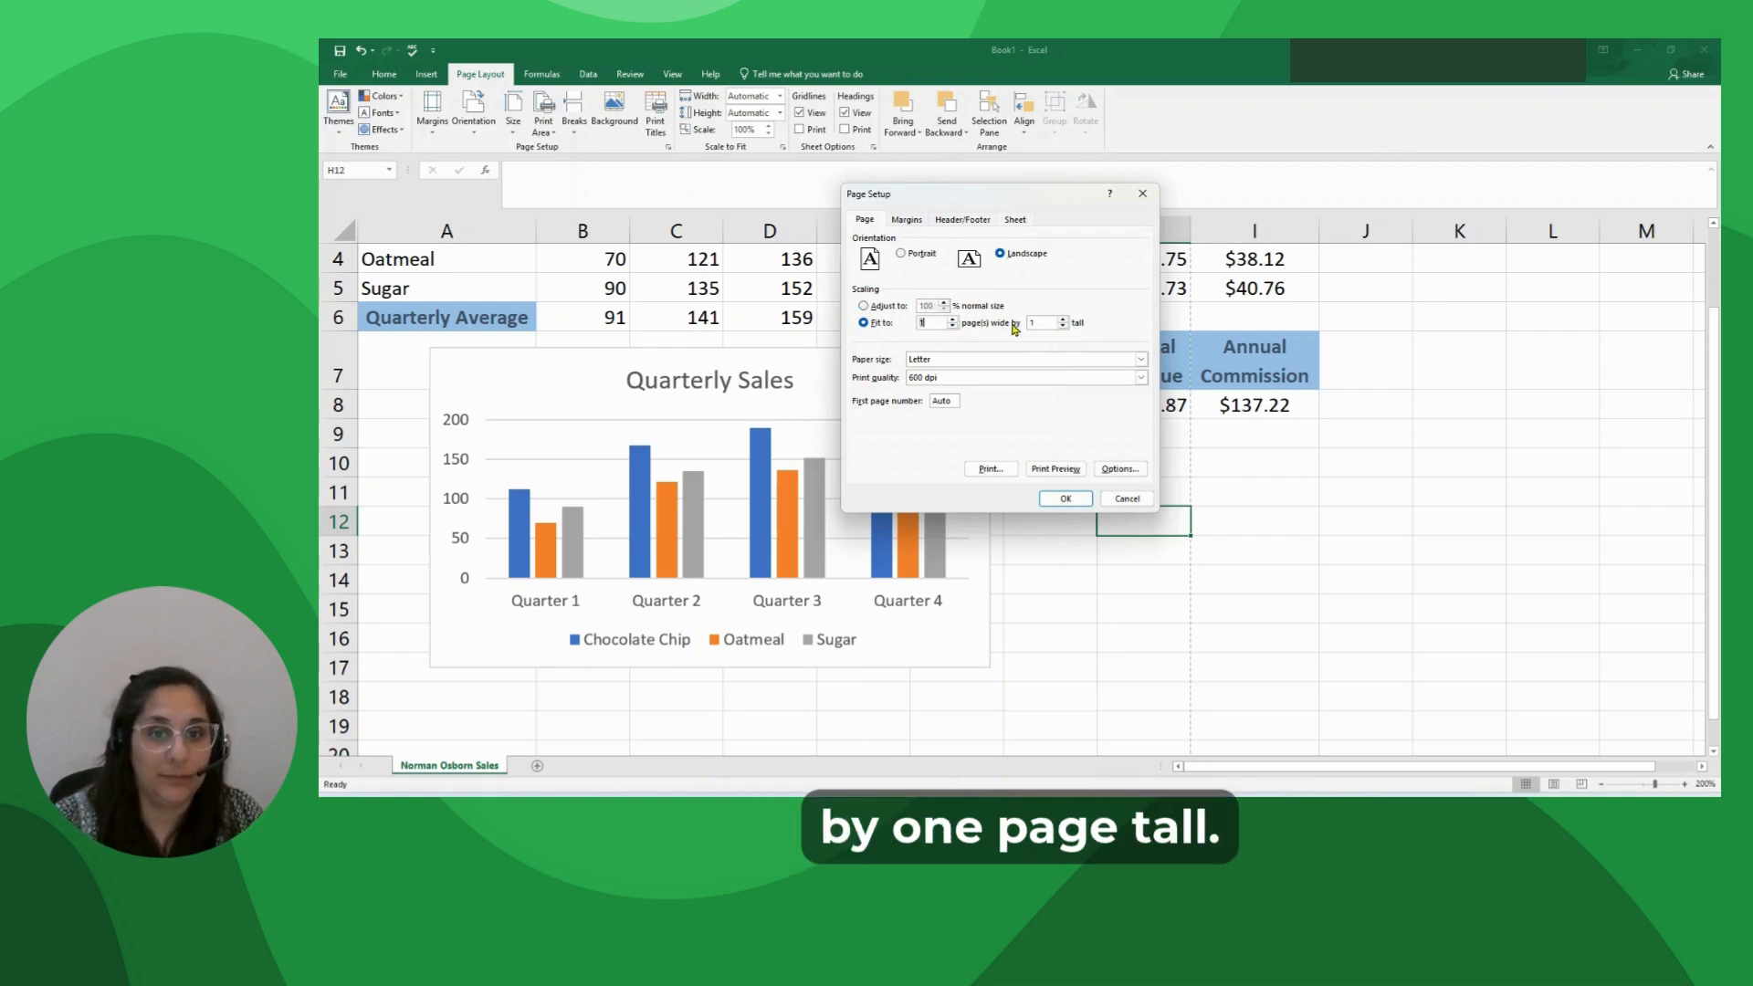
Centre the printed content on the page both horizontally and vertically
click(906, 221)
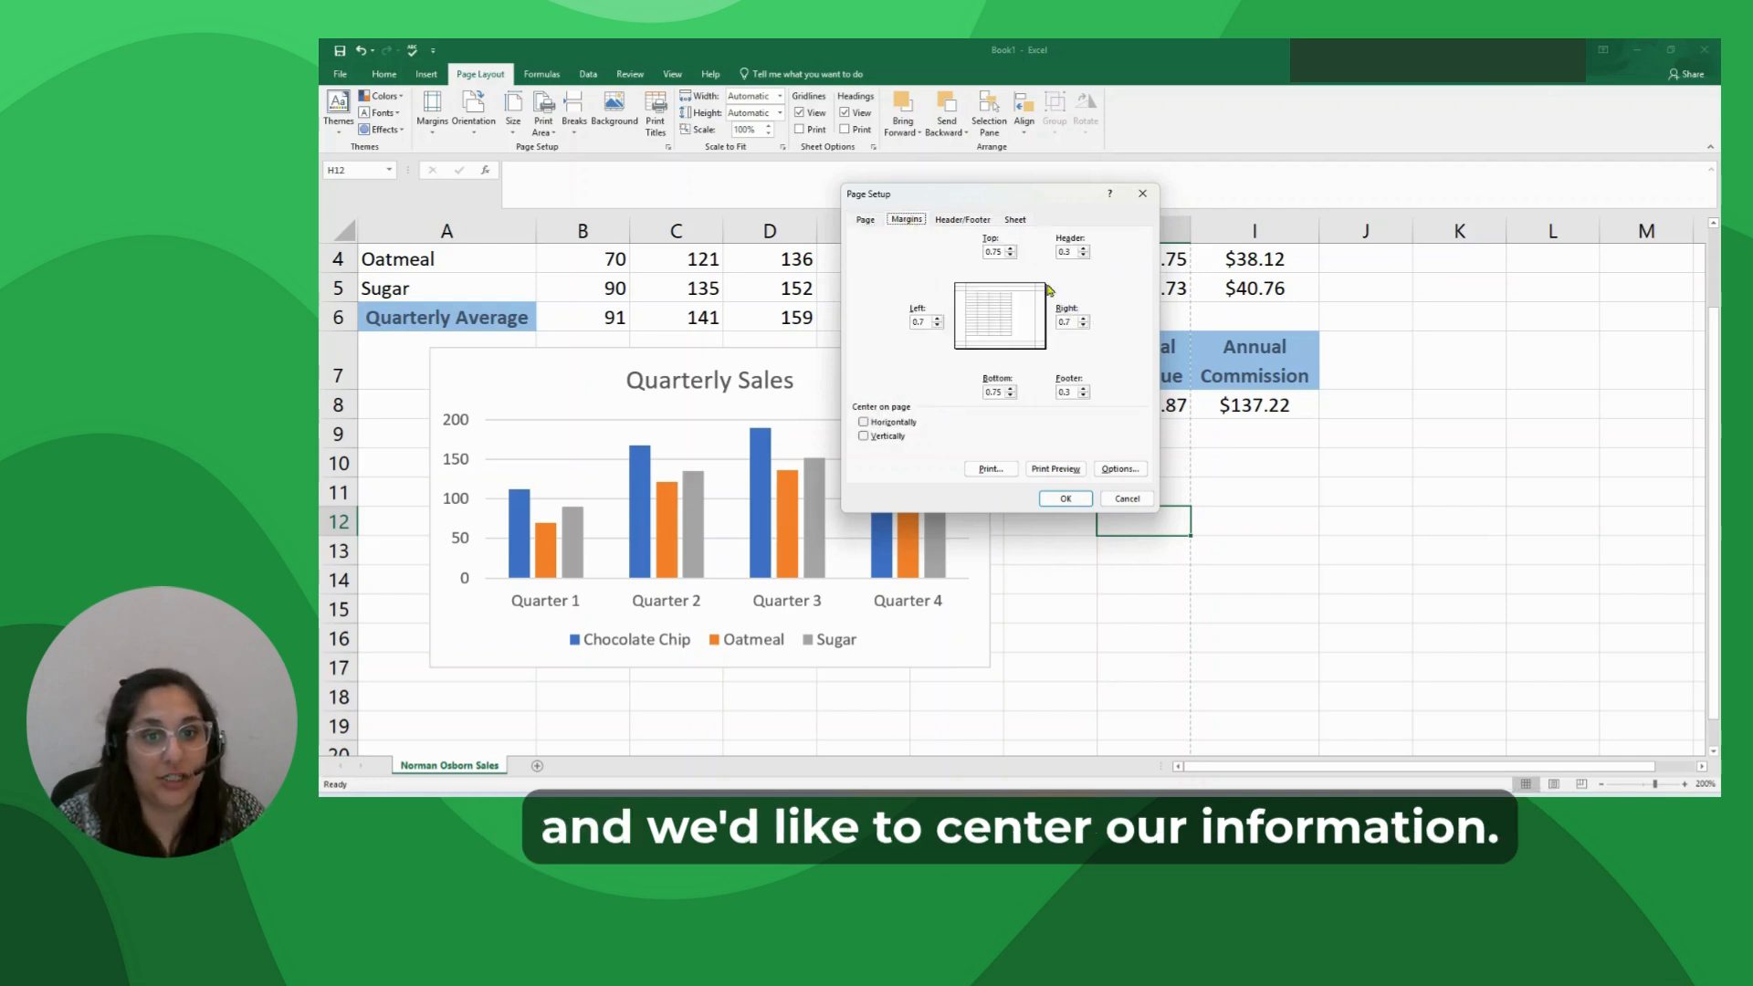
click(863, 423)
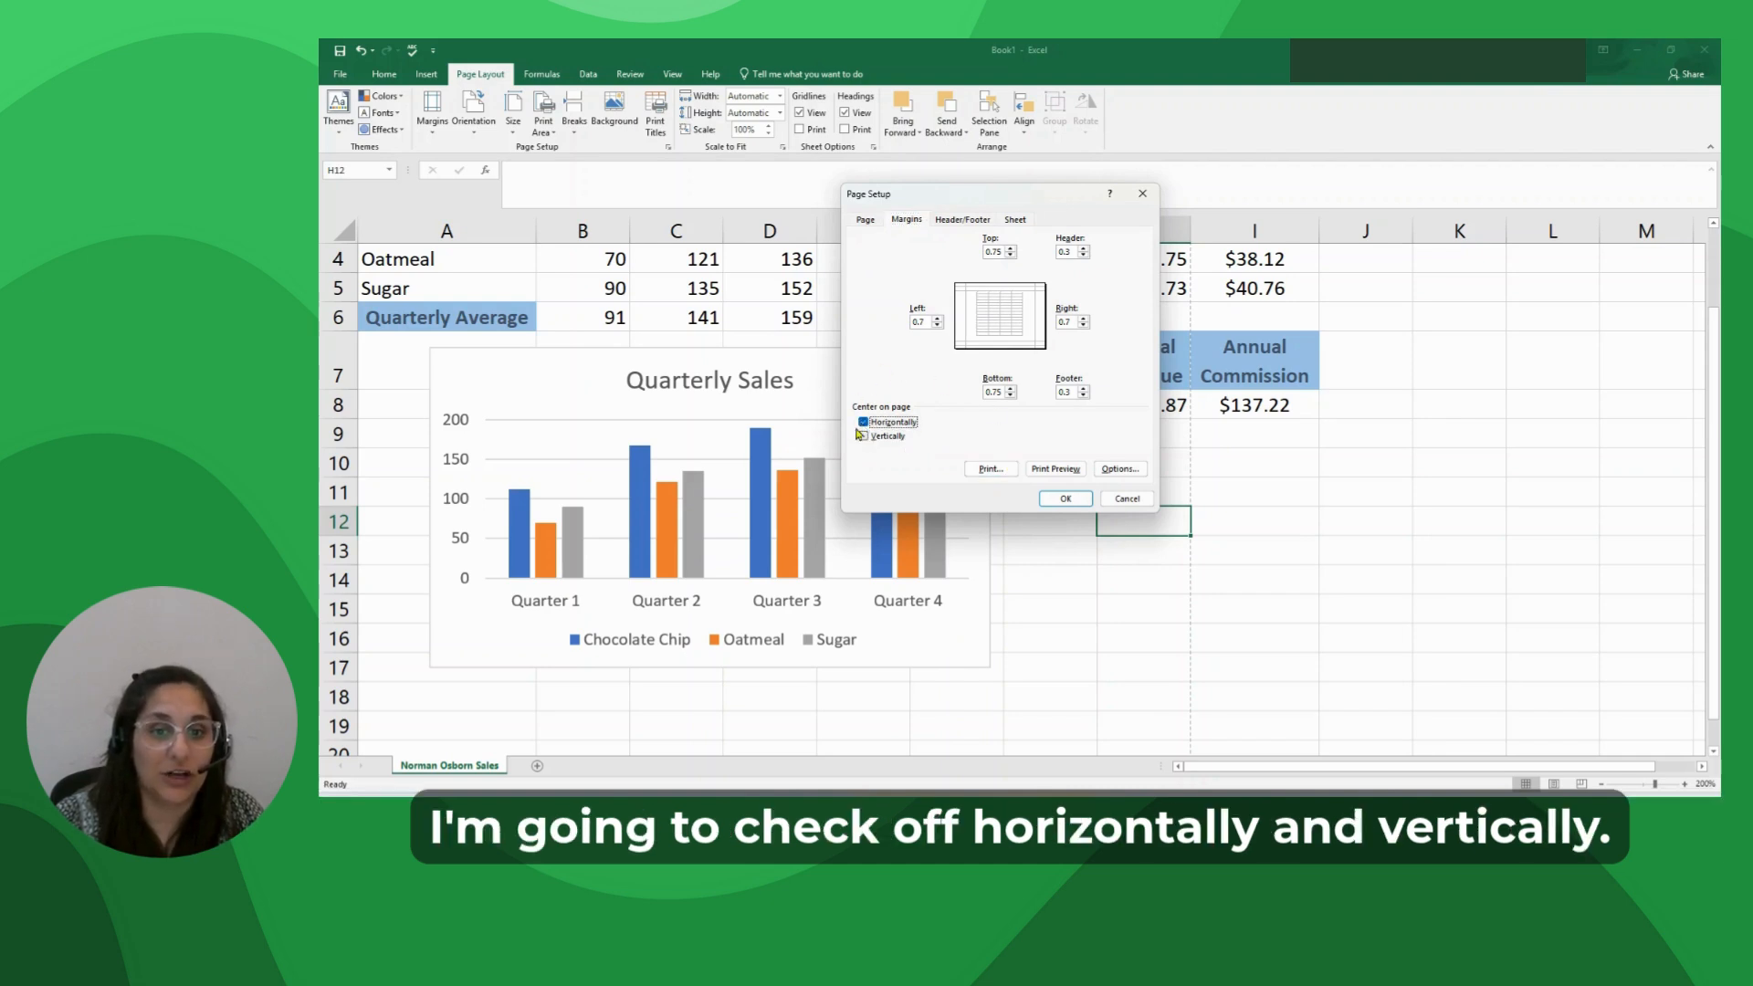
click(863, 436)
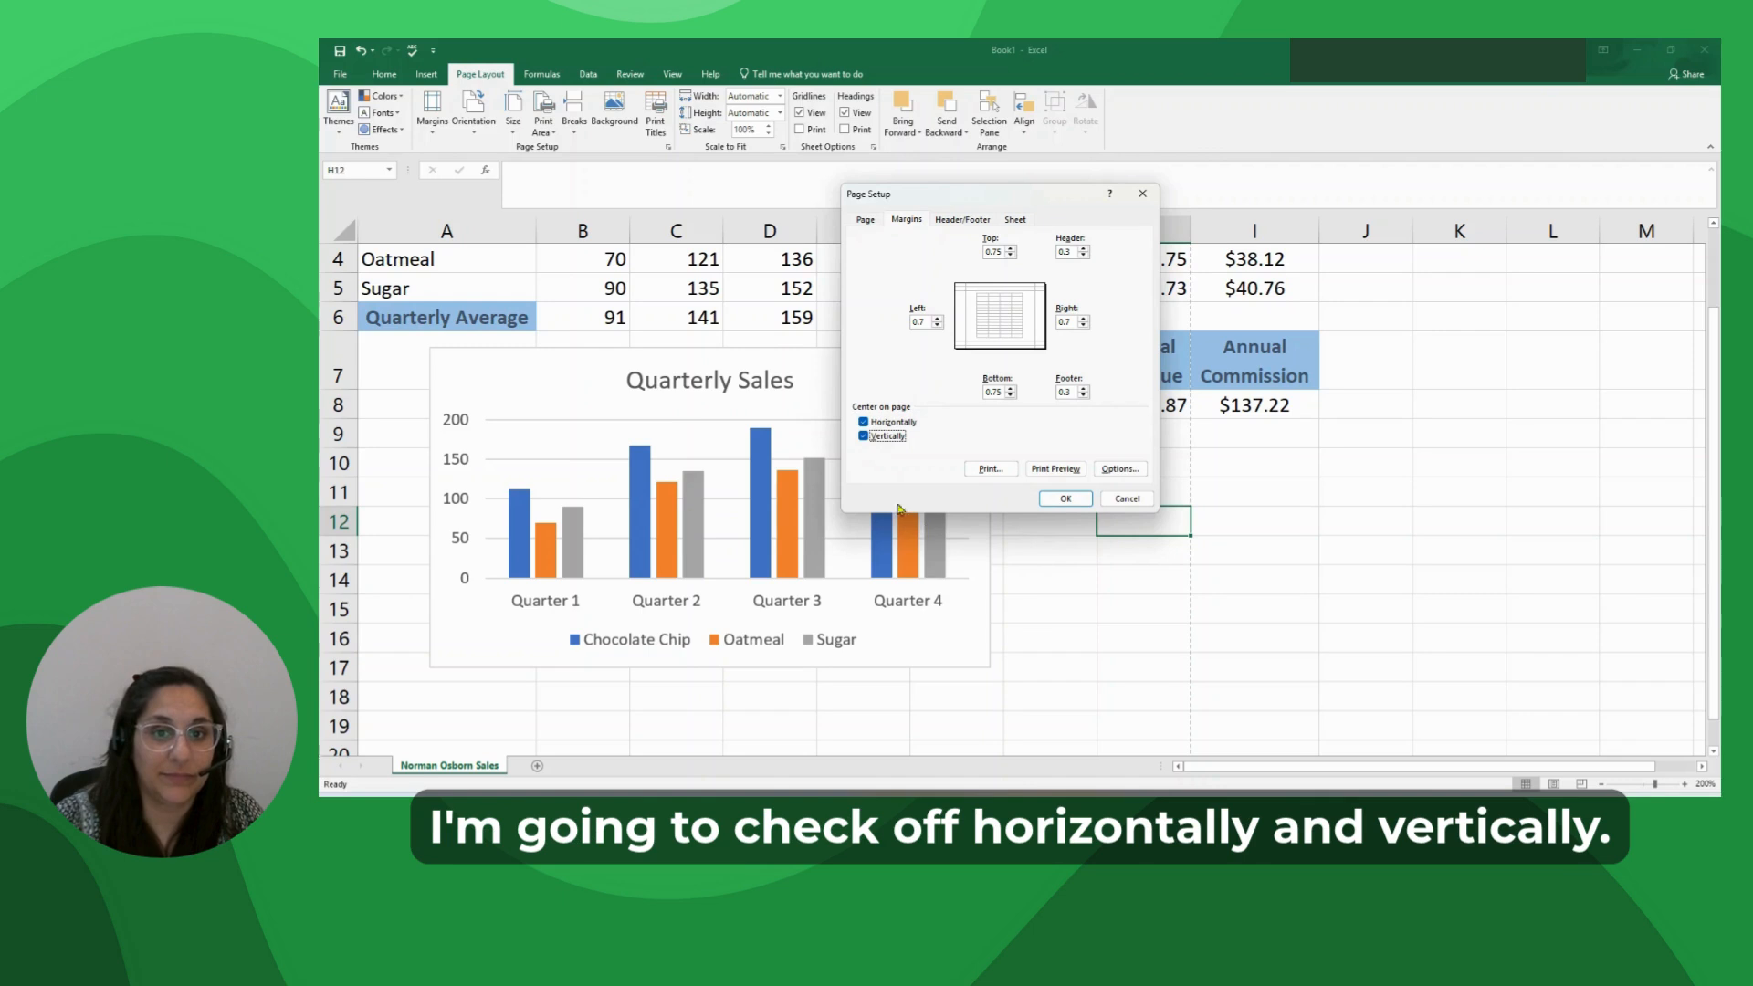
Create a custom header with the sheet name in the left section, the current date in the center and "Excel Essentials" in the right
click(949, 220)
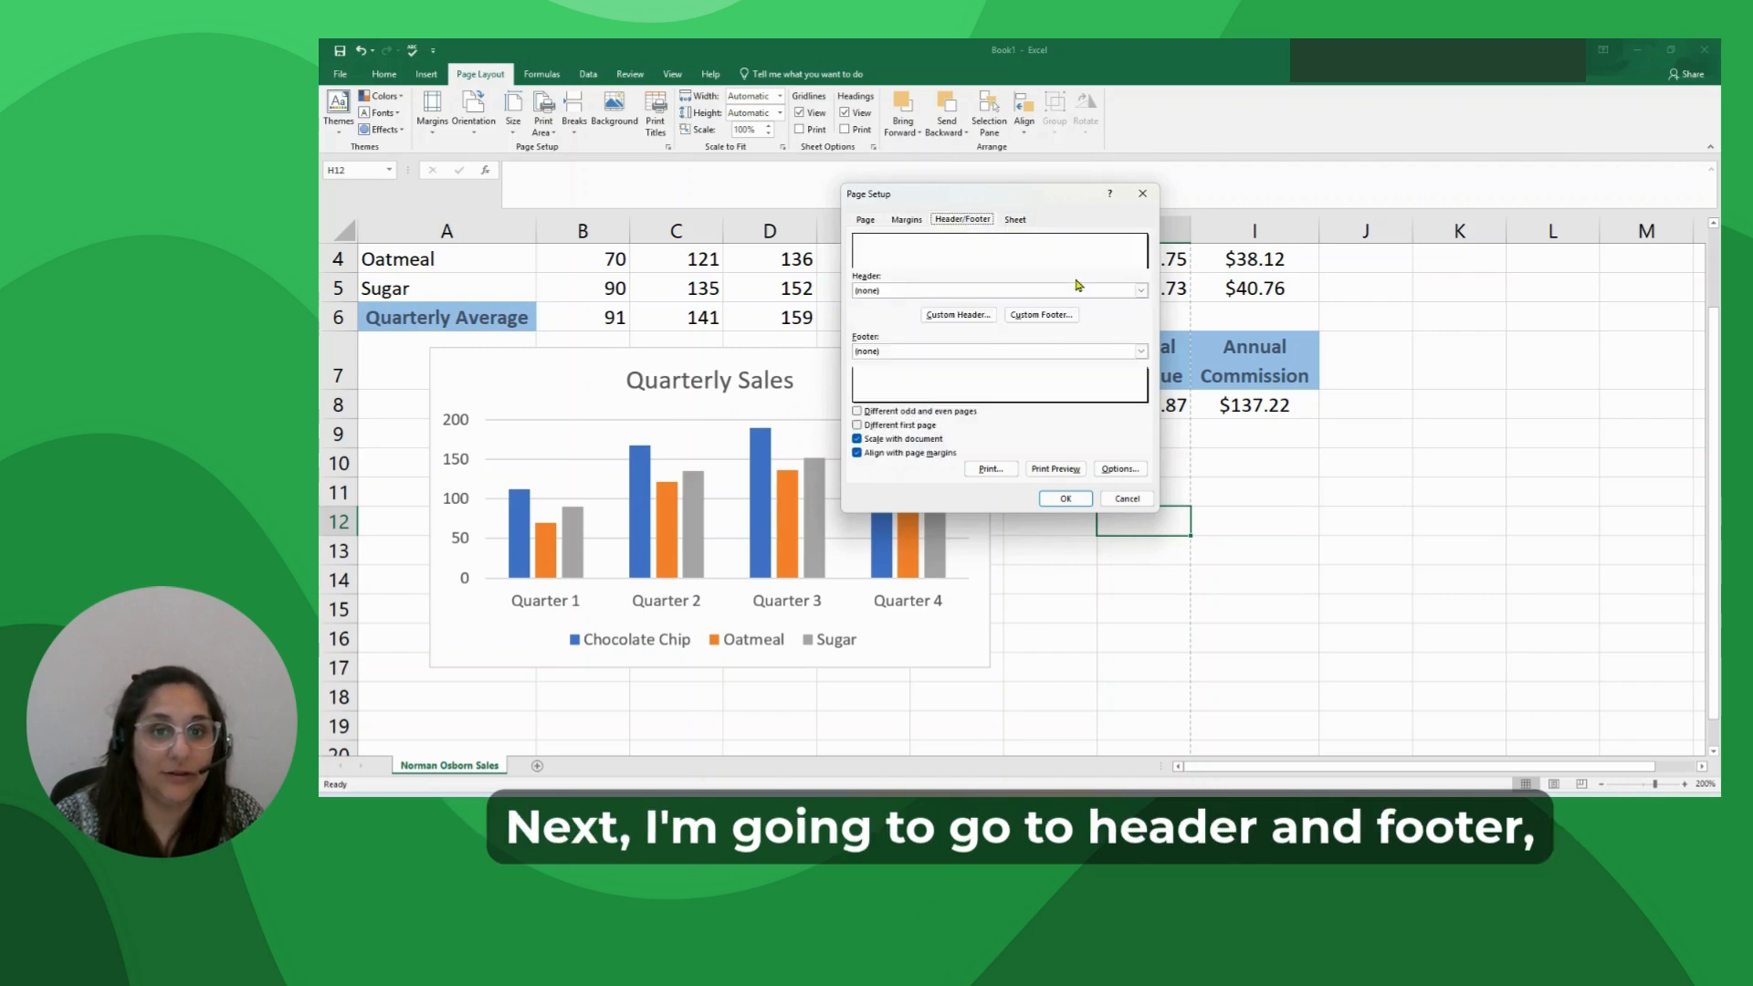
click(957, 315)
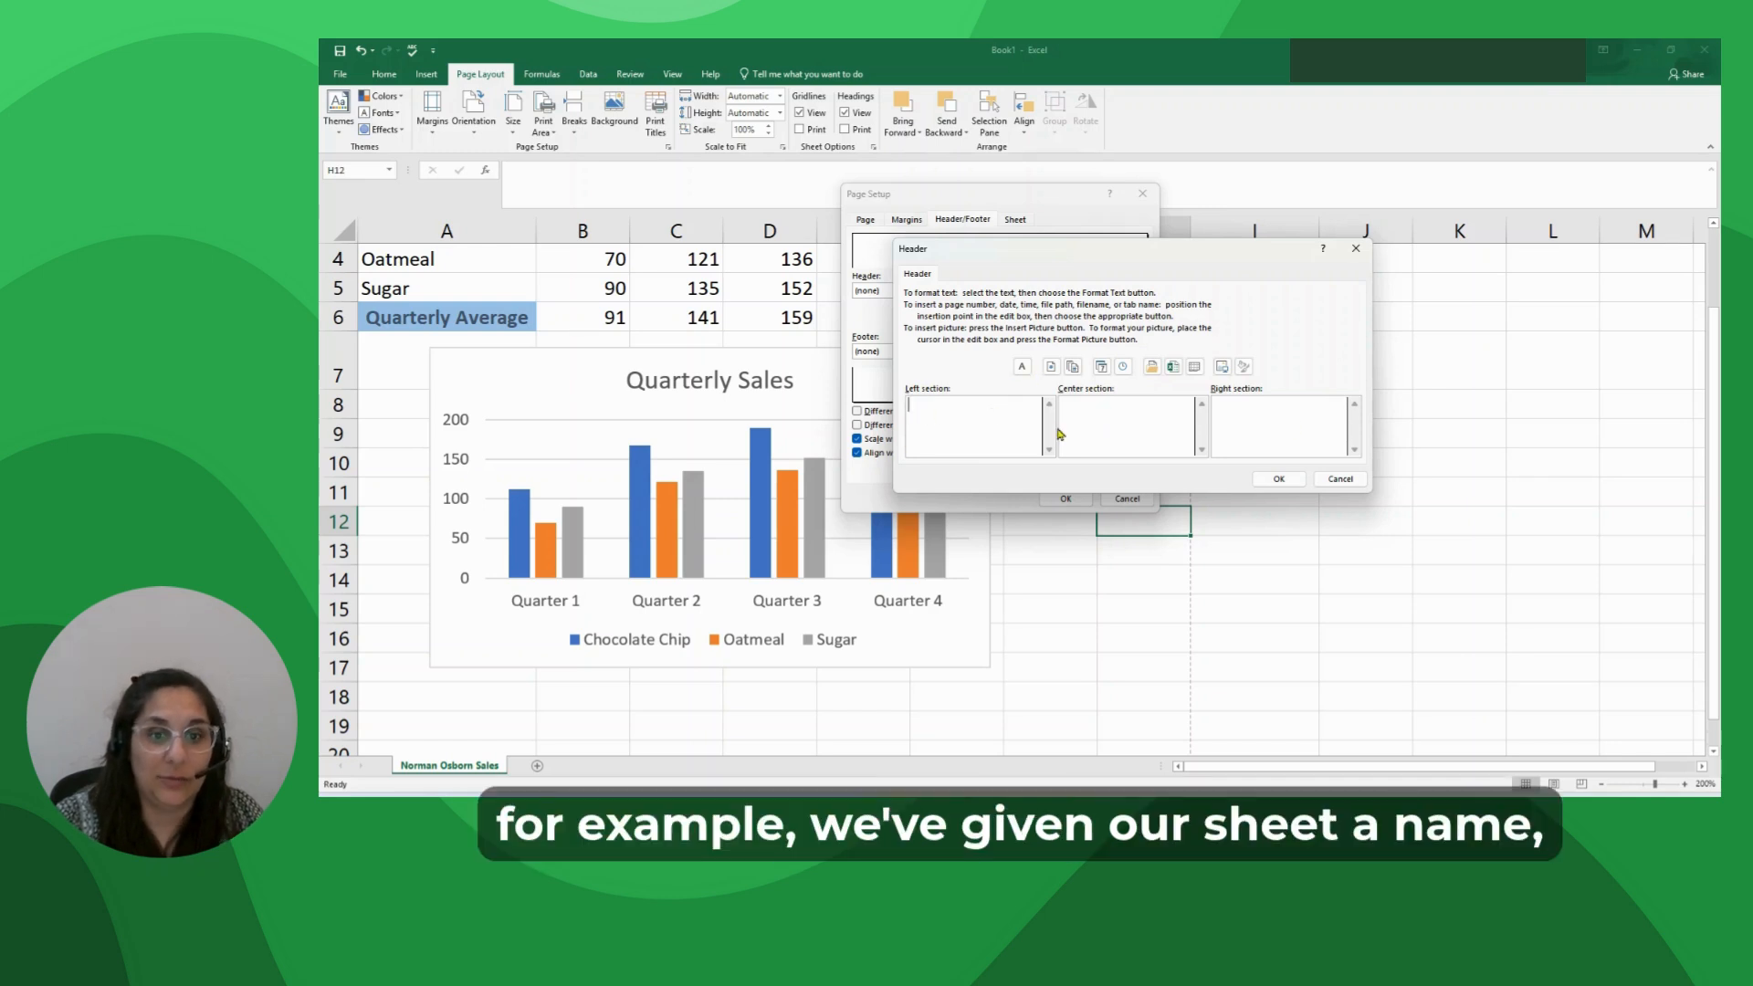
click(1195, 367)
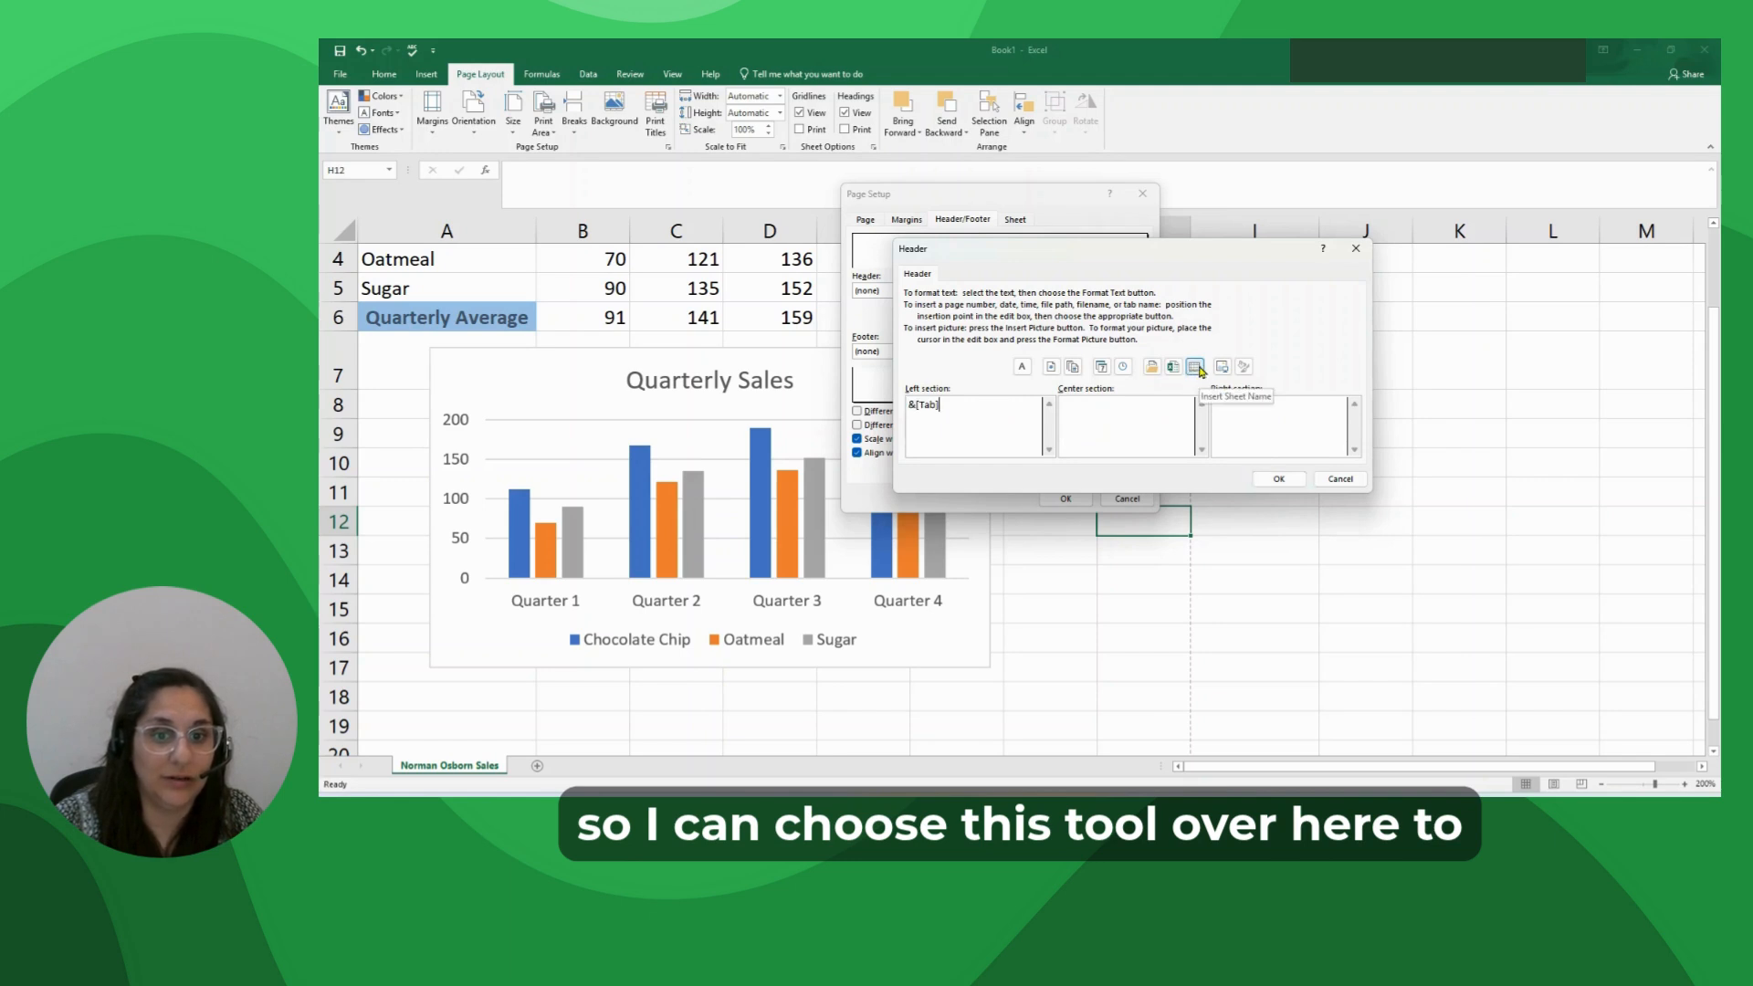
click(1102, 367)
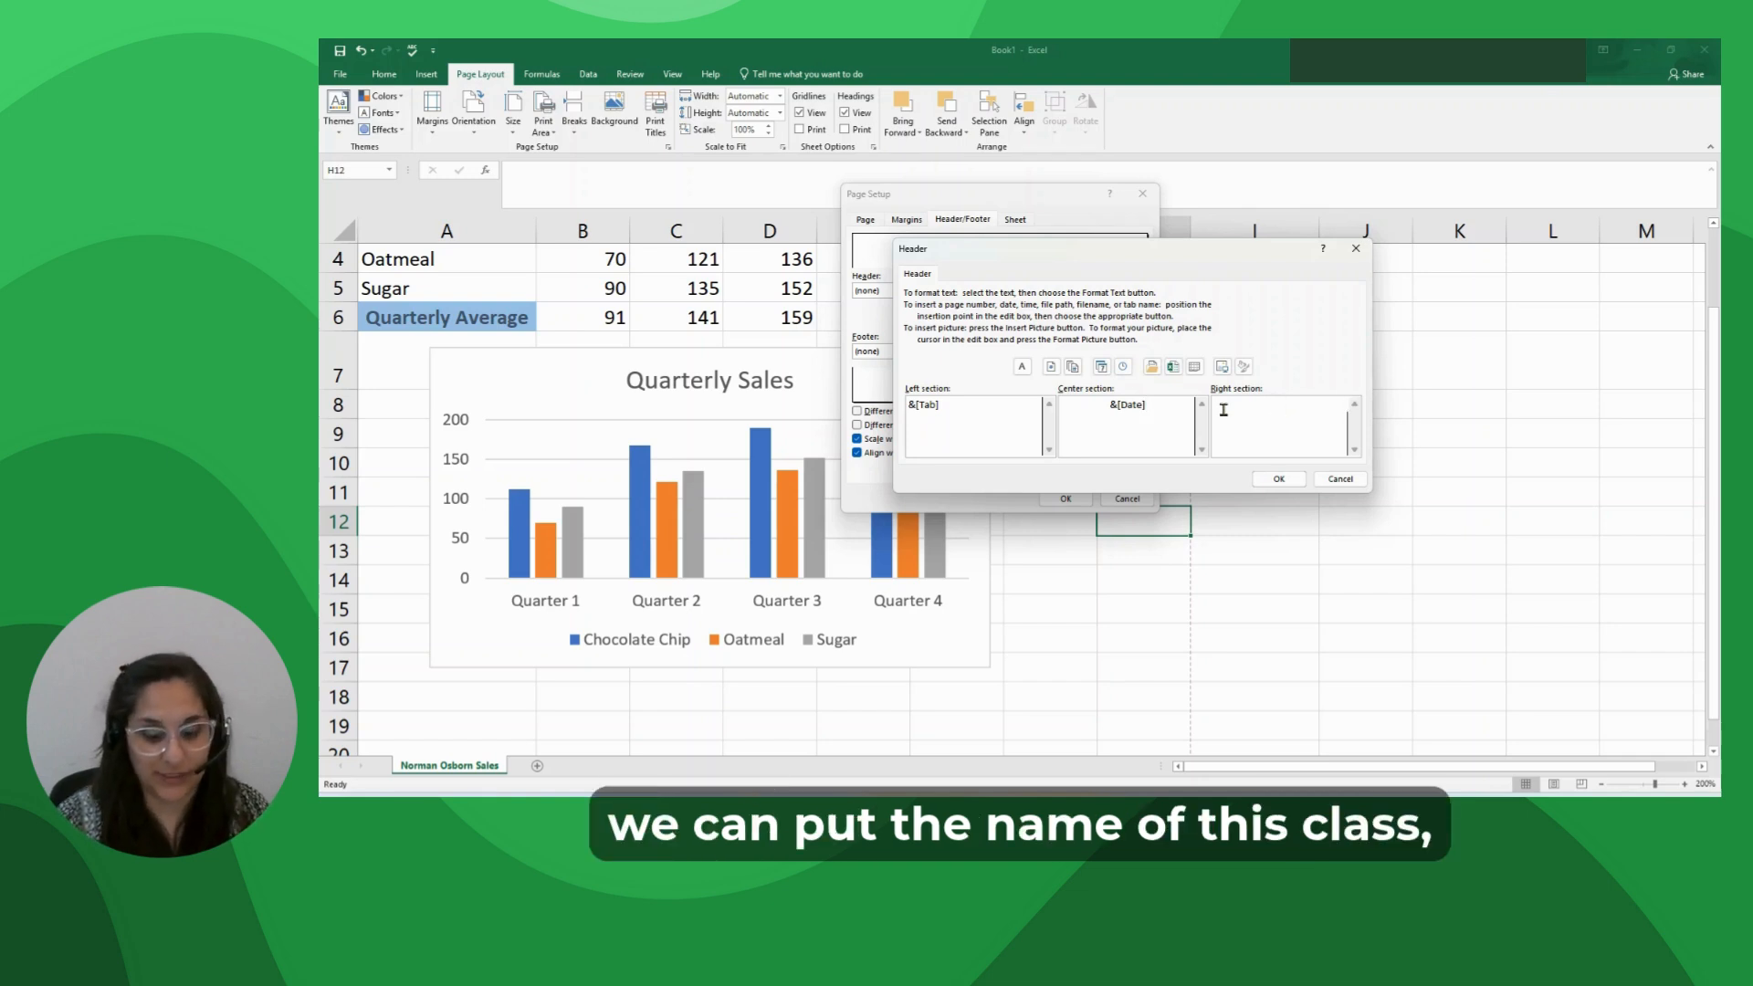
text(E)
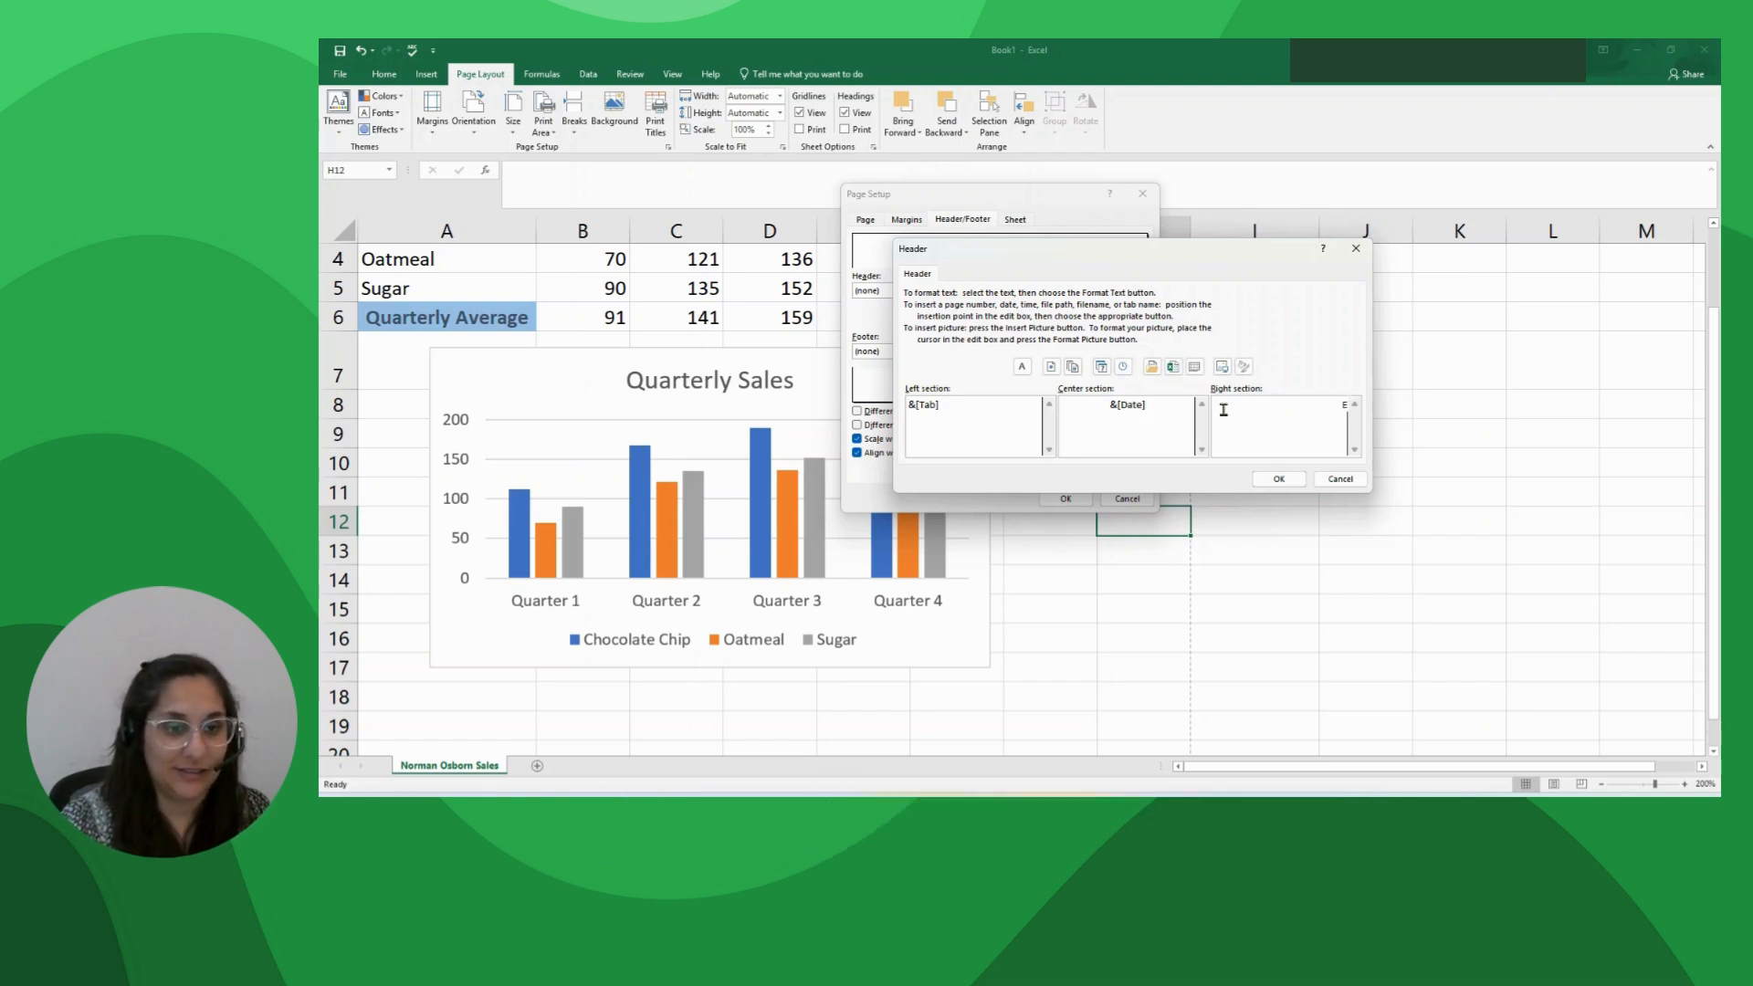
text(xcel Essentials)
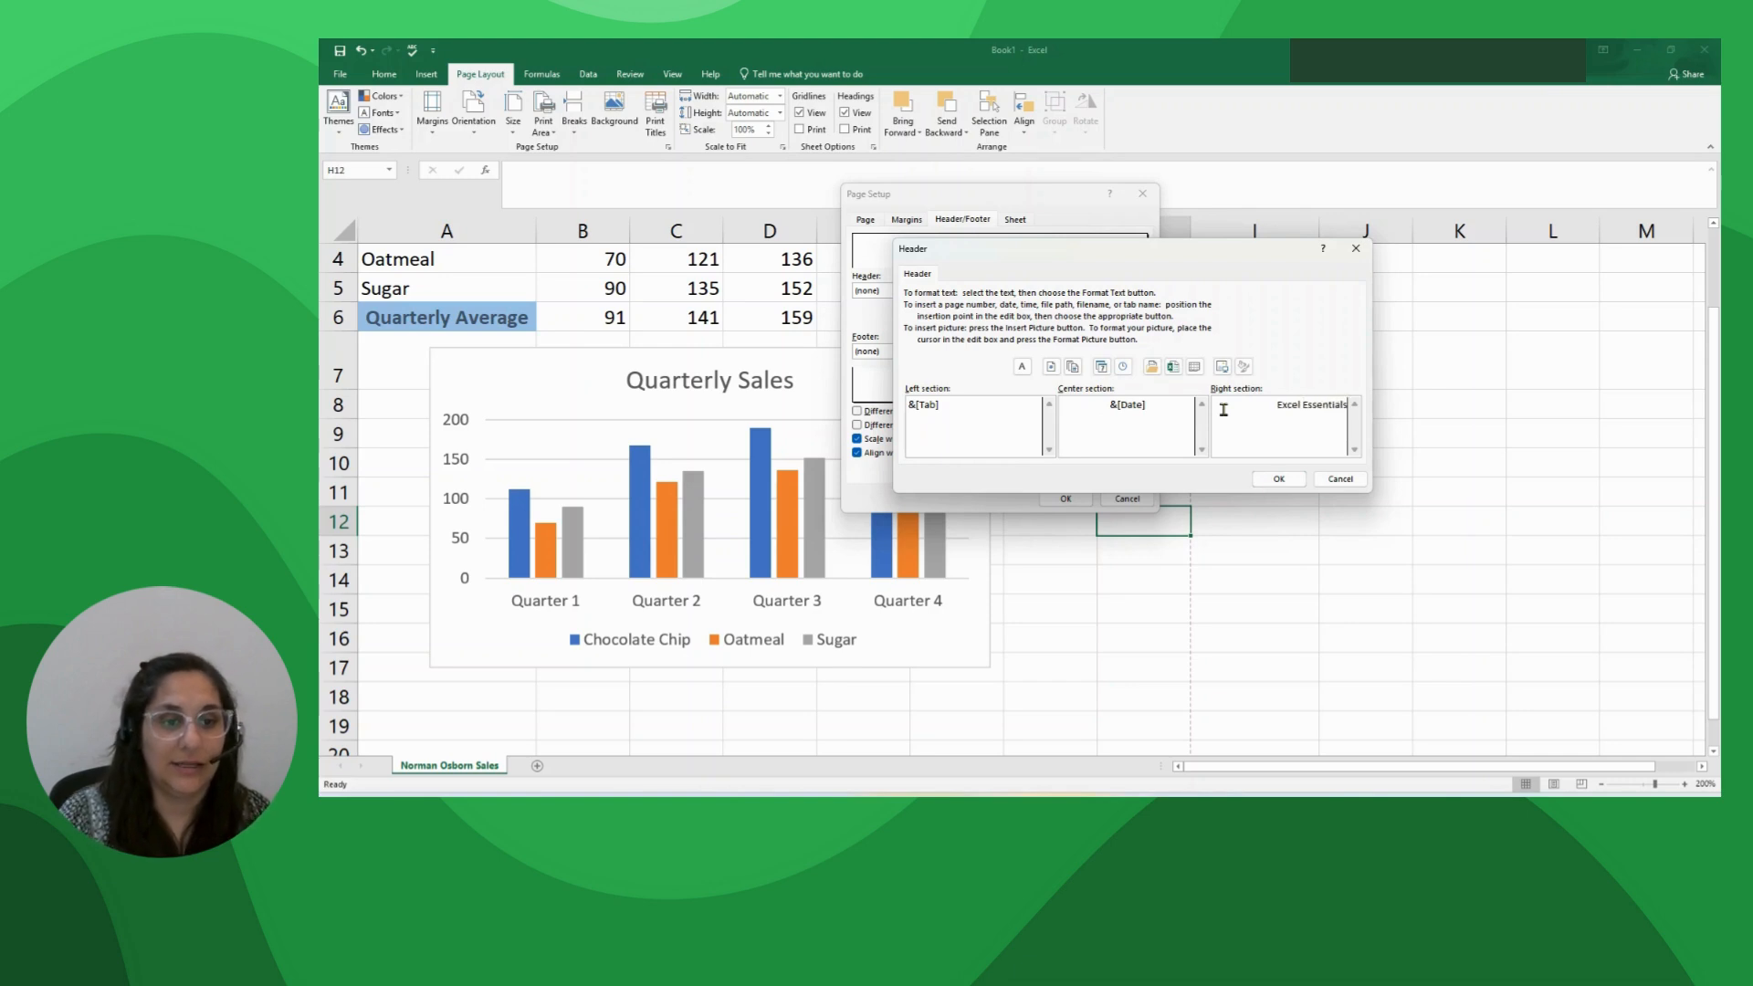
click(1280, 480)
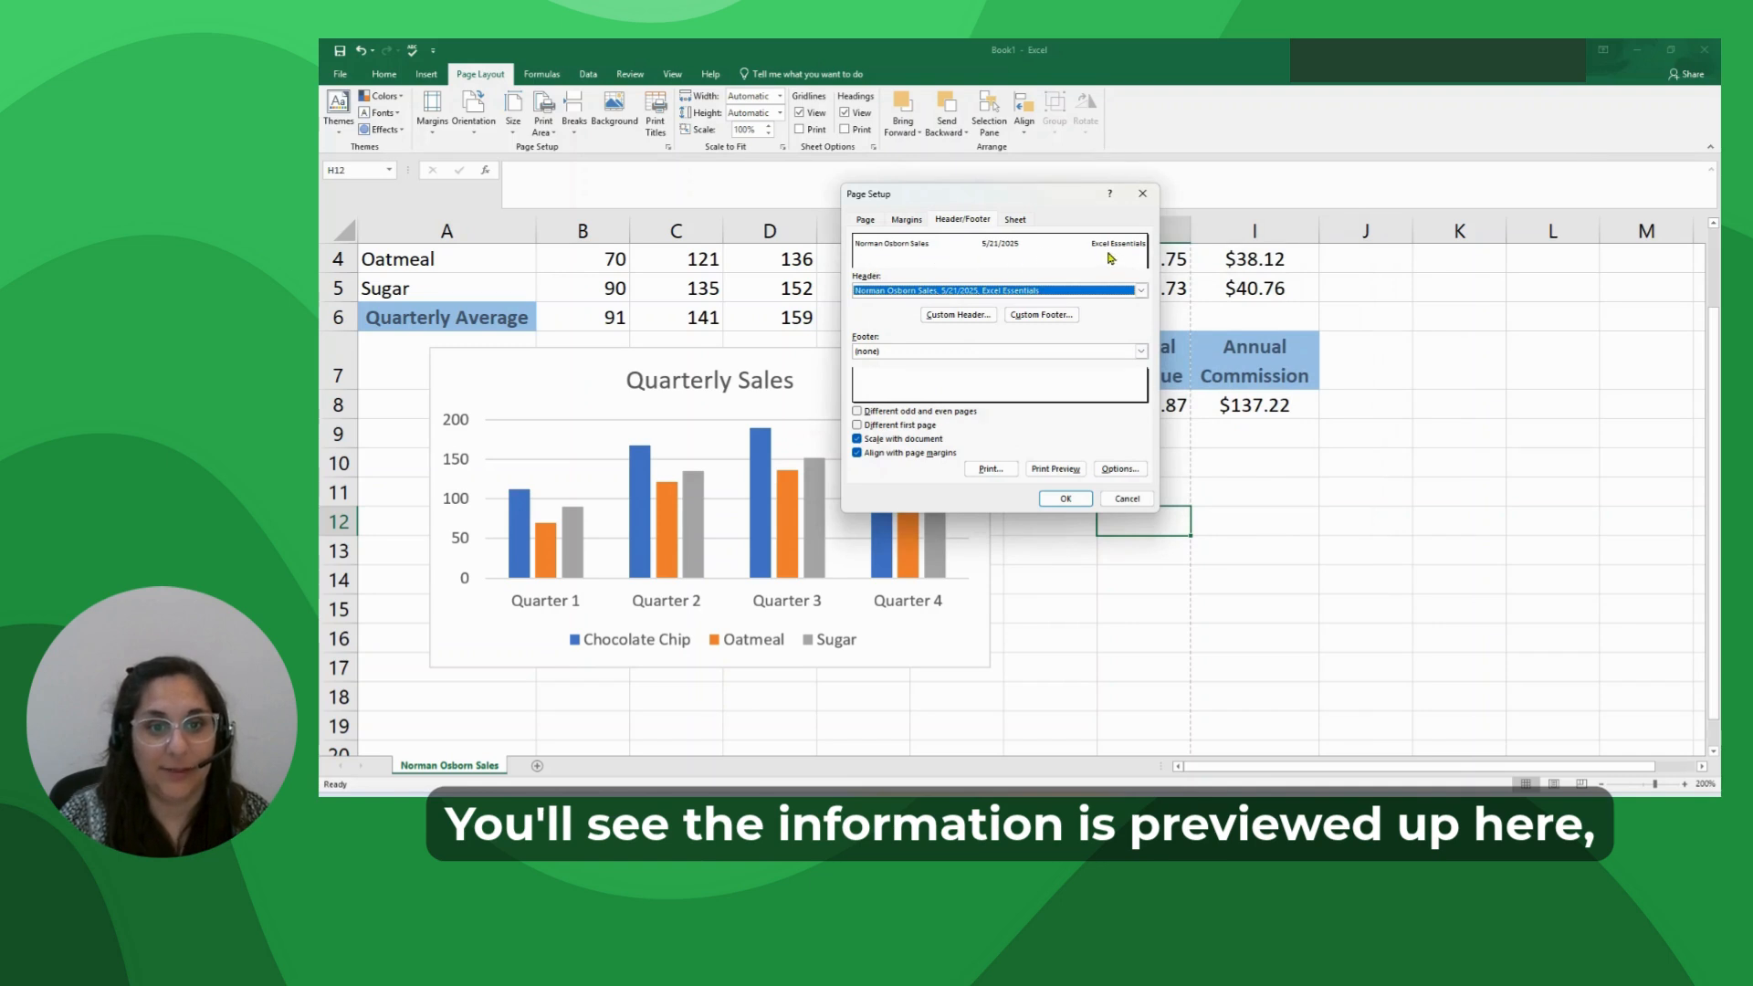
Enable printing of gridlines for the sheet and open the print preview from the page setup
click(1019, 226)
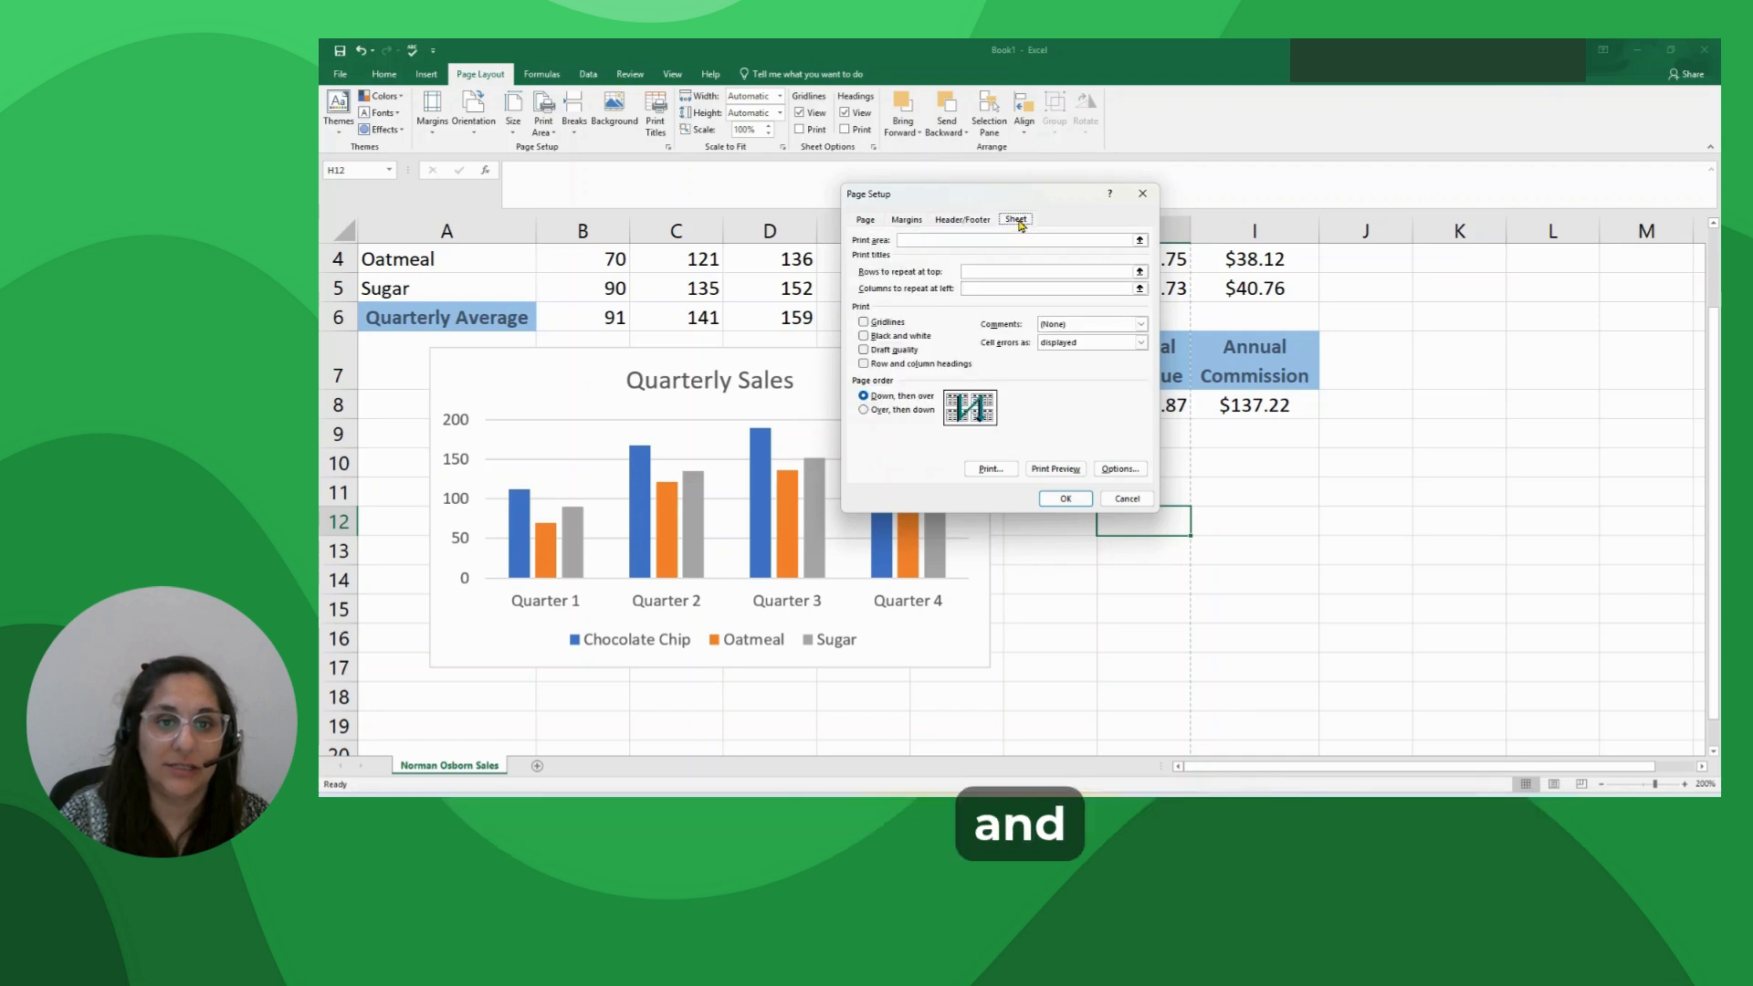
click(864, 323)
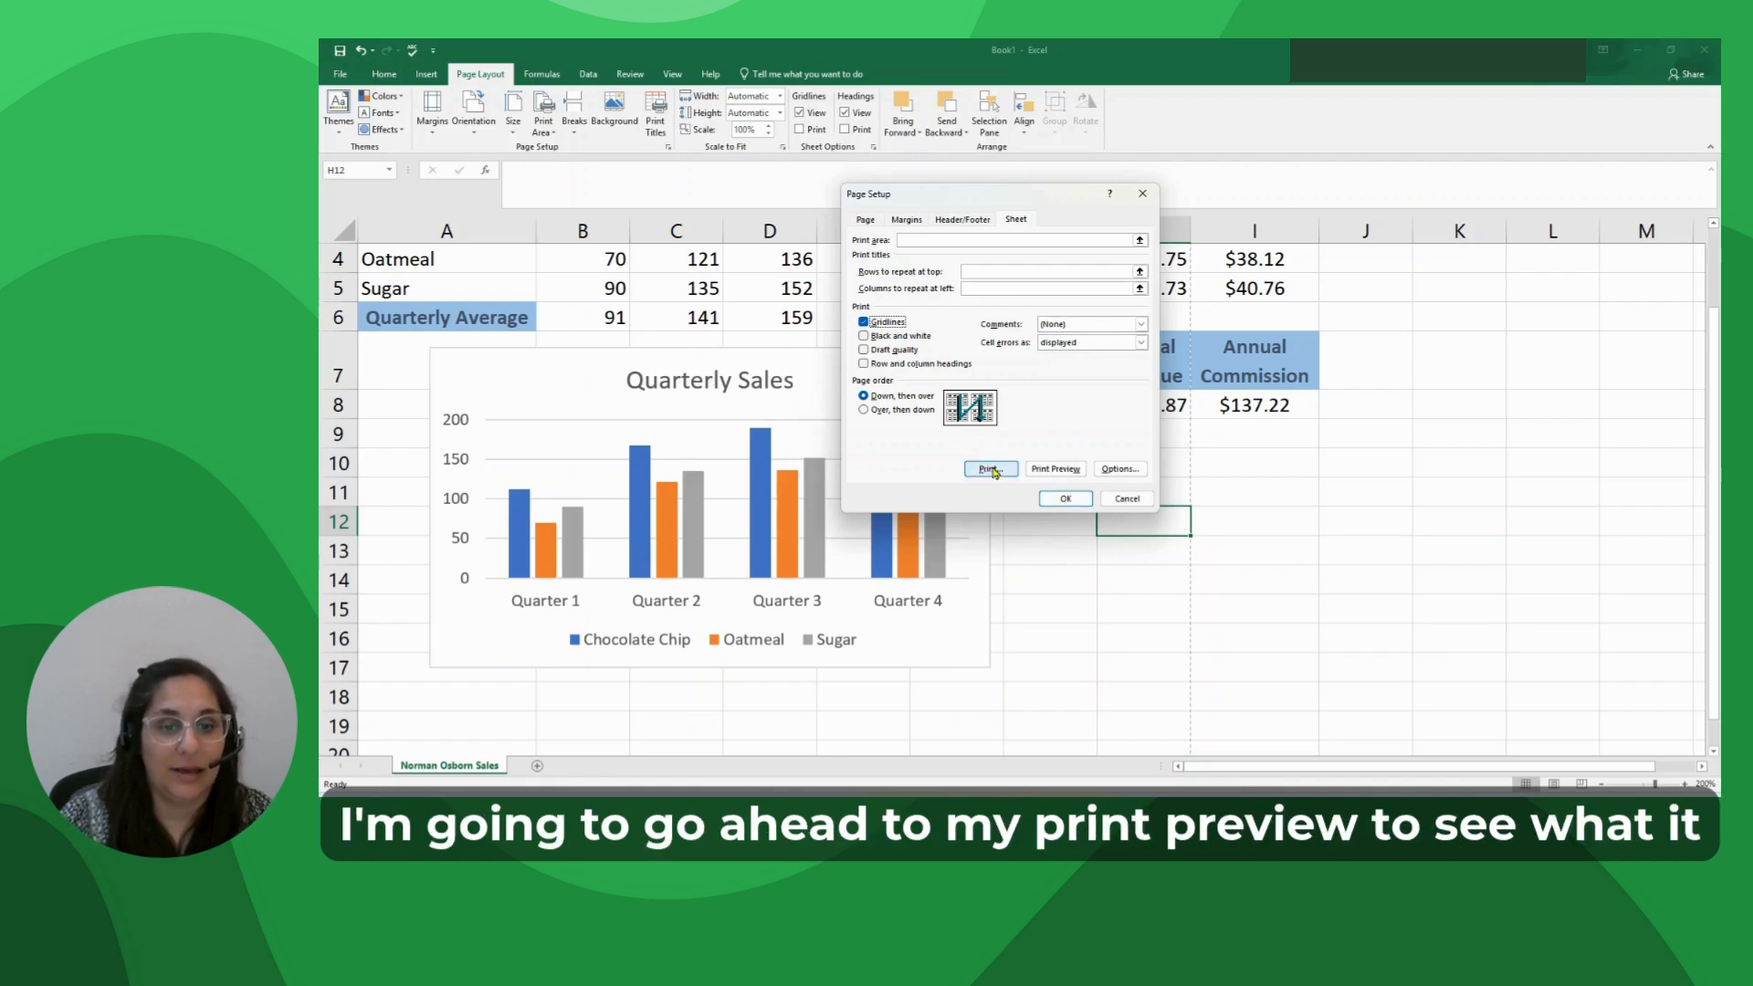
click(1047, 473)
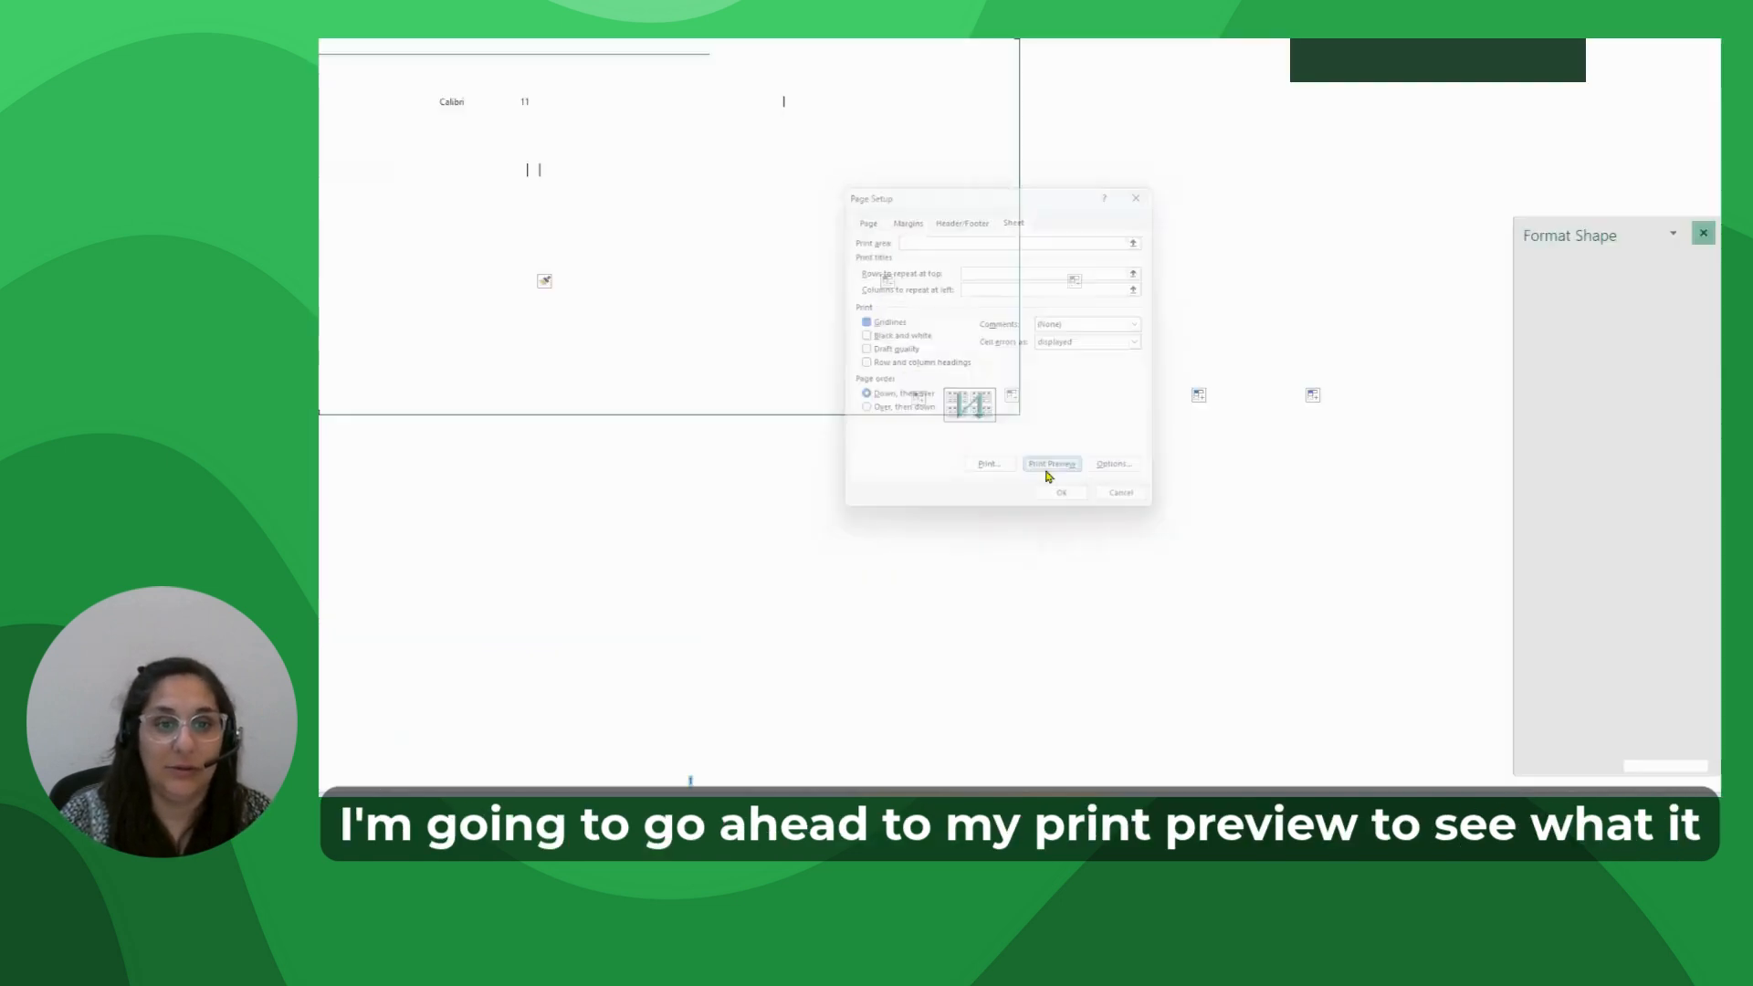